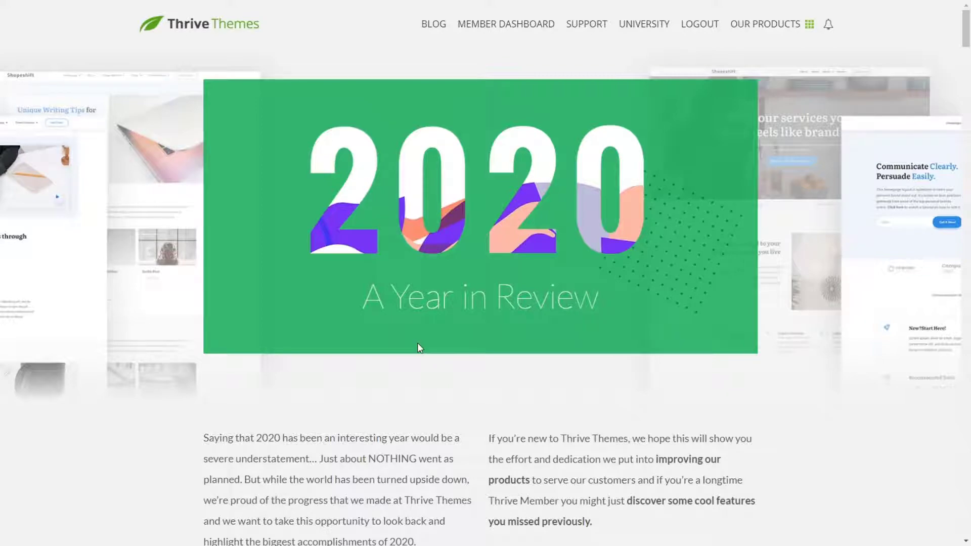
Step: Examine how the 2020 title, dot pattern and background mockups in the Year in Review page's opening section respond to scrolling
{"action": "scroll", "coordinate": [421, 335], "scroll_direction": "down", "scroll_amount": 3}
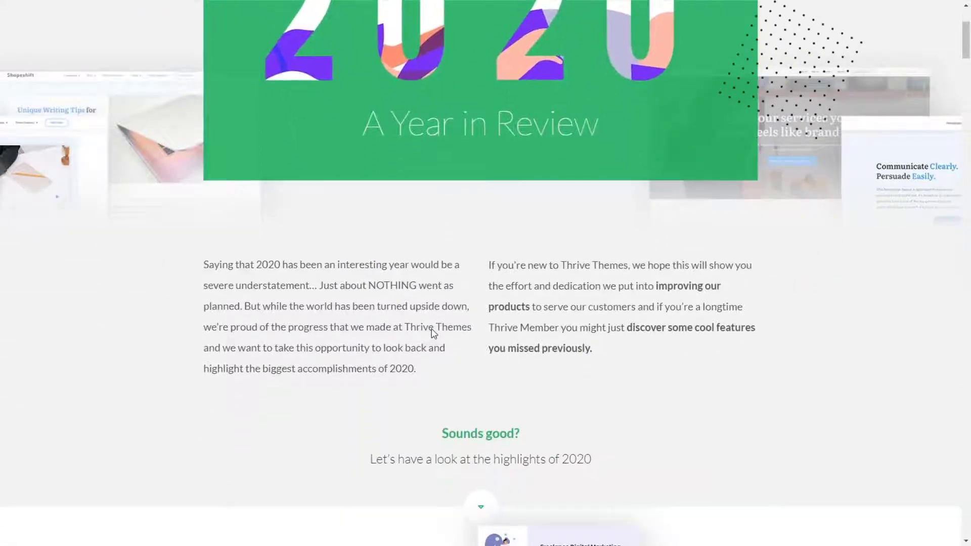
{"action": "scroll", "coordinate": [433, 332], "scroll_direction": "up", "scroll_amount": 4}
{"action": "scroll", "coordinate": [438, 329], "scroll_direction": "down", "scroll_amount": 2}
{"action": "scroll", "coordinate": [458, 322], "scroll_direction": "up", "scroll_amount": 1}
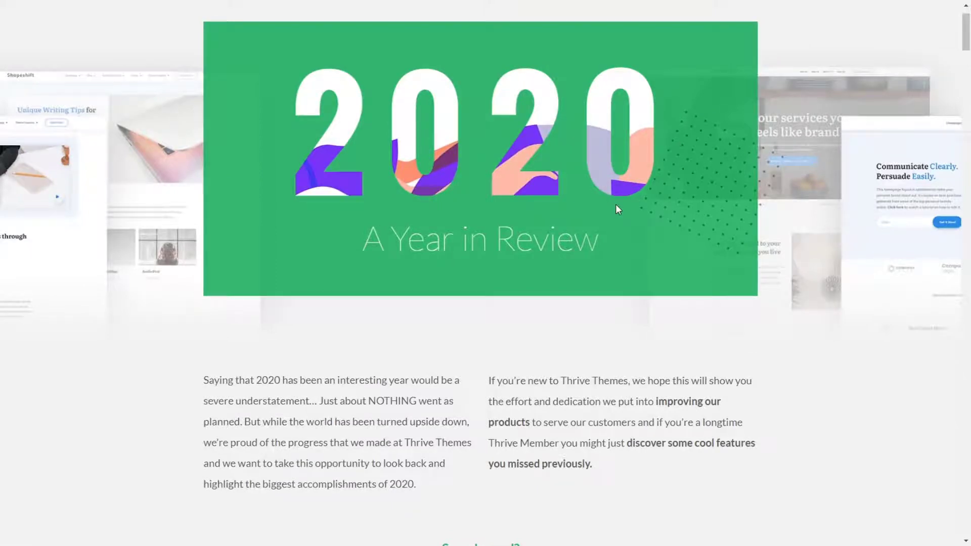
{"action": "scroll", "coordinate": [500, 169], "scroll_direction": "down", "scroll_amount": 2}
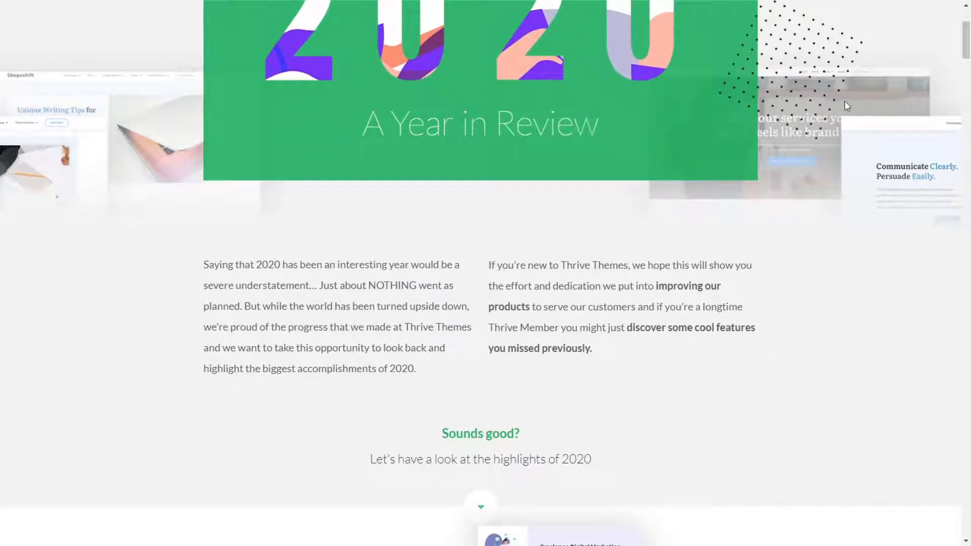
{"action": "scroll", "coordinate": [773, 113], "scroll_direction": "up", "scroll_amount": 2}
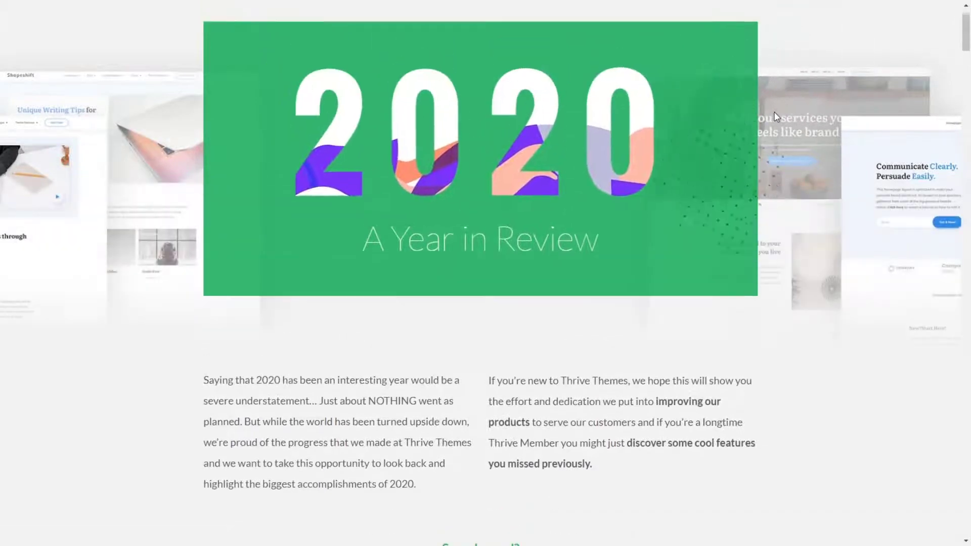
{"action": "scroll", "coordinate": [777, 115], "scroll_direction": "down", "scroll_amount": 2}
{"action": "scroll", "coordinate": [778, 114], "scroll_direction": "up", "scroll_amount": 2}
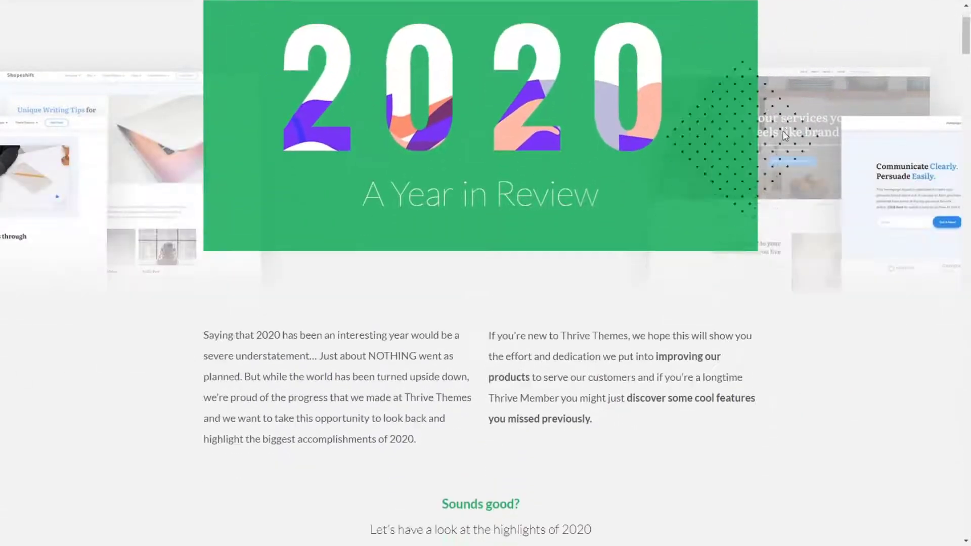
Step: Examine the scroll behaviour of the month headings and illustrations in the January and February sections
{"action": "scroll", "coordinate": [784, 136], "scroll_direction": "down", "scroll_amount": 5}
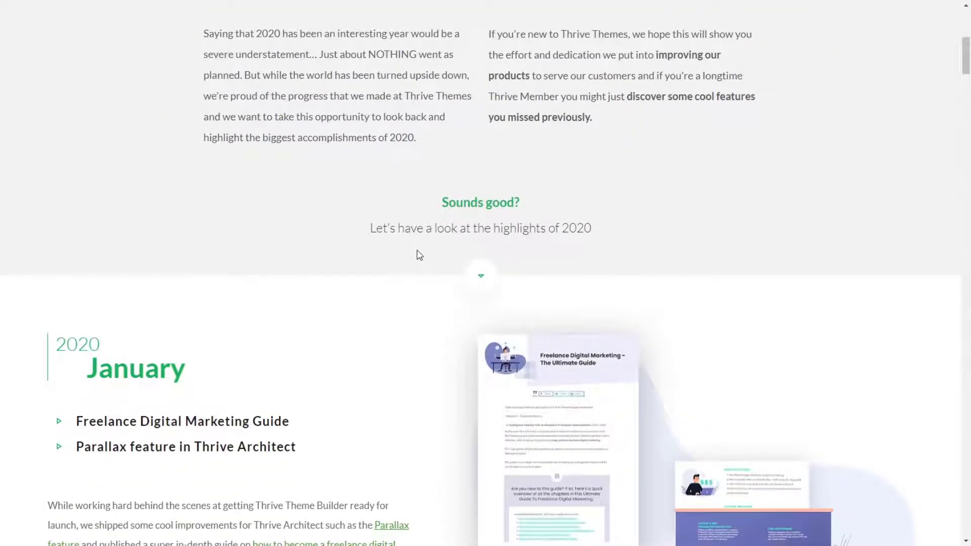
{"action": "scroll", "coordinate": [419, 256], "scroll_direction": "up", "scroll_amount": 1}
{"action": "scroll", "coordinate": [273, 380], "scroll_direction": "down", "scroll_amount": 3}
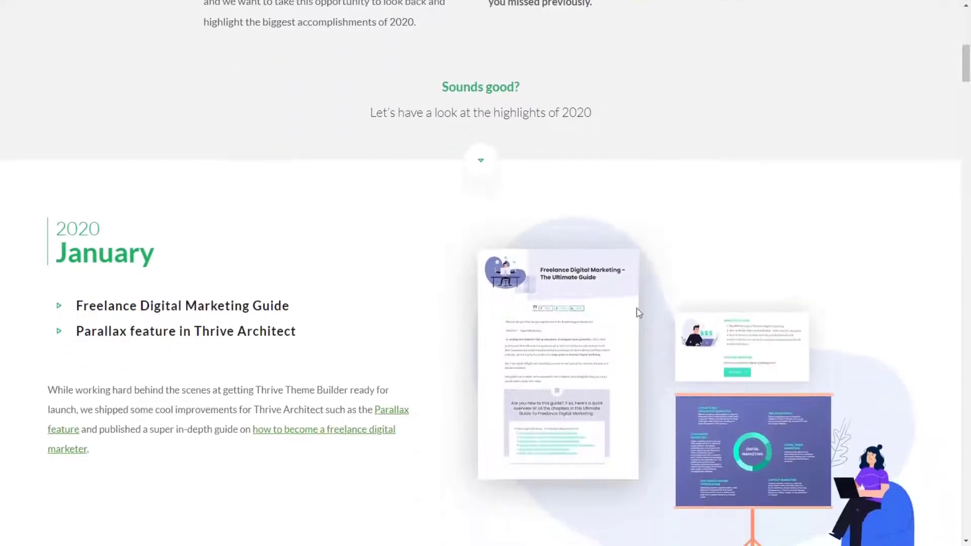
{"action": "scroll", "coordinate": [602, 374], "scroll_direction": "down", "scroll_amount": 5}
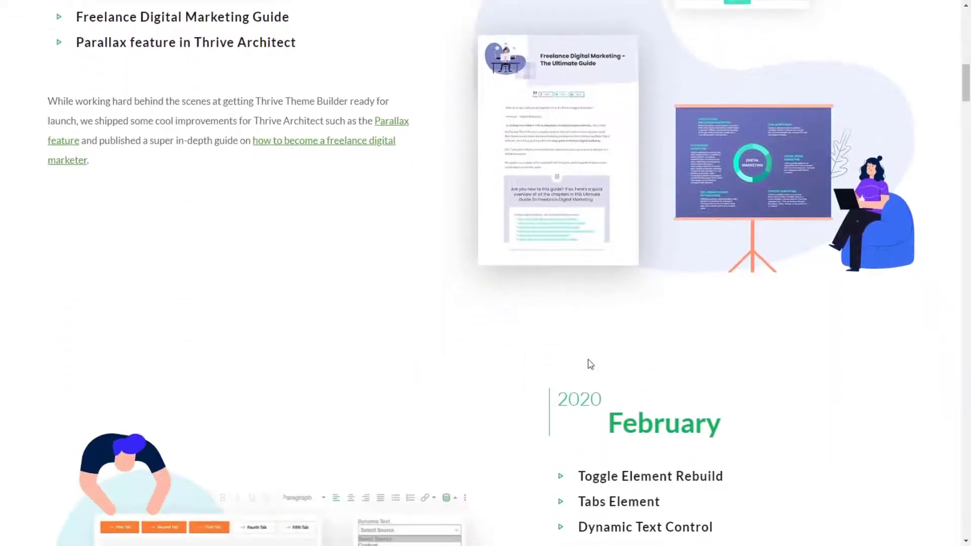
{"action": "scroll", "coordinate": [590, 365], "scroll_direction": "up", "scroll_amount": 3}
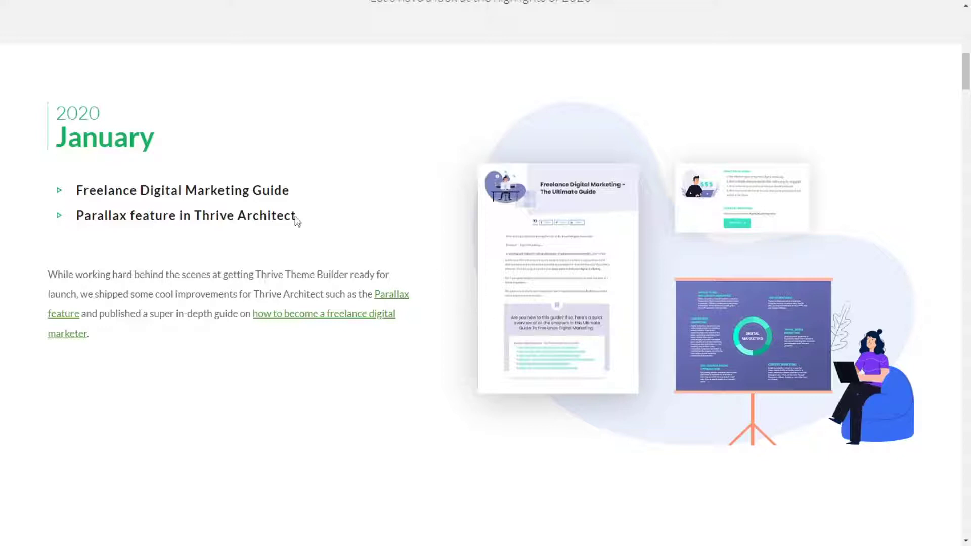
{"action": "scroll", "coordinate": [327, 372], "scroll_direction": "down", "scroll_amount": 3}
{"action": "scroll", "coordinate": [462, 341], "scroll_direction": "down", "scroll_amount": 5}
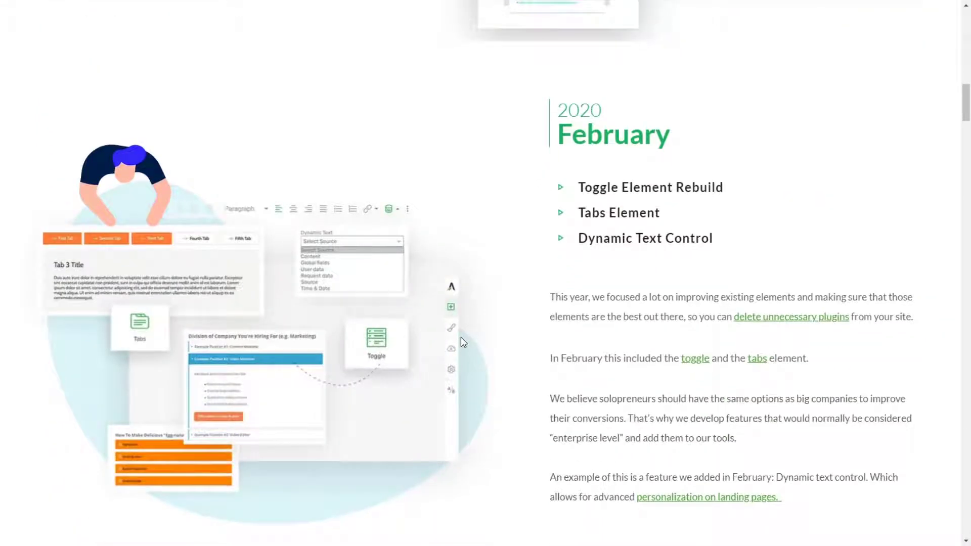
{"action": "scroll", "coordinate": [461, 338], "scroll_direction": "down", "scroll_amount": 1}
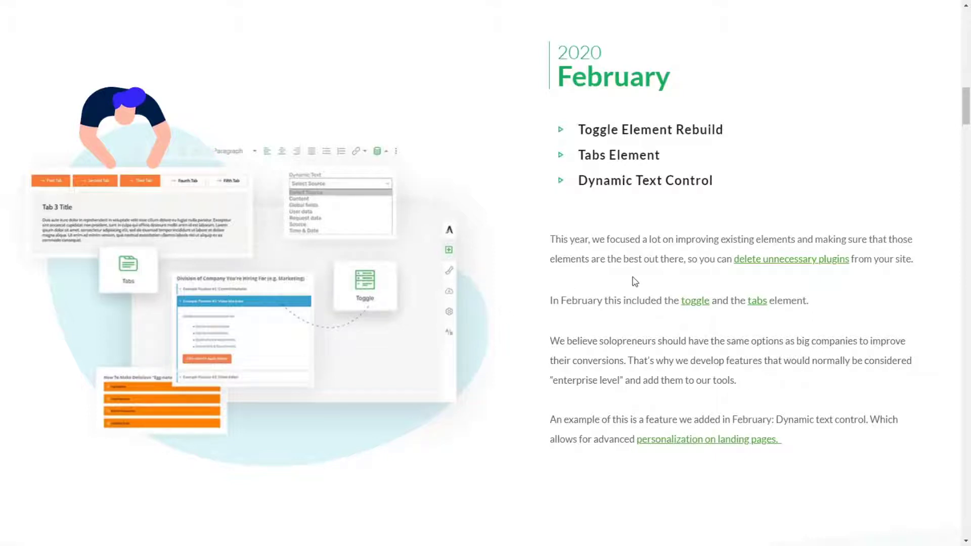
{"action": "scroll", "coordinate": [637, 285], "scroll_direction": "up", "scroll_amount": 1}
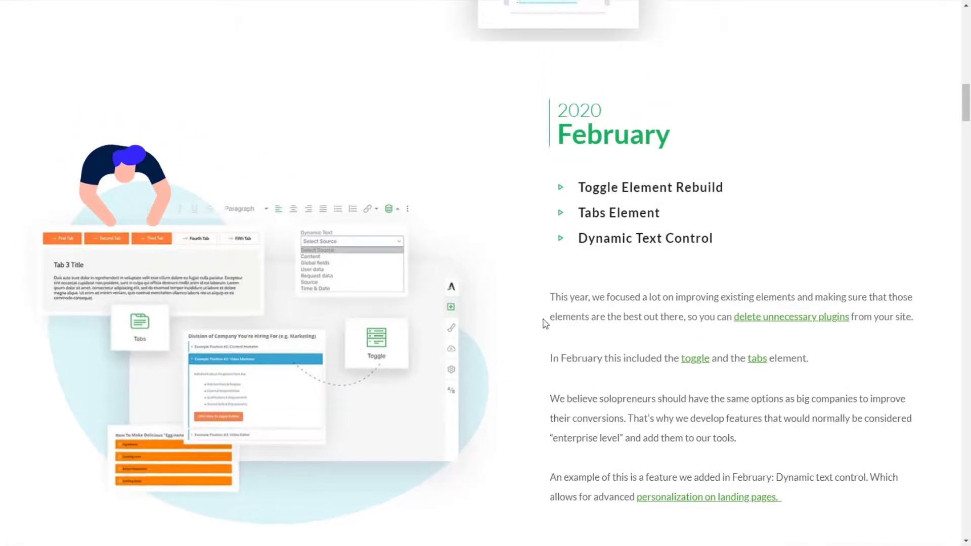
{"action": "scroll", "coordinate": [534, 324], "scroll_direction": "up", "scroll_amount": 2}
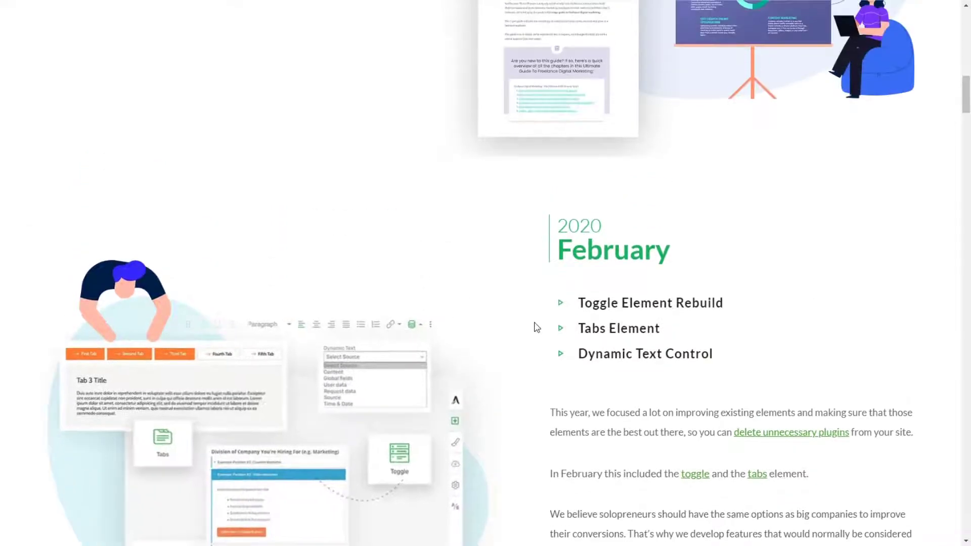
{"action": "scroll", "coordinate": [783, 236], "scroll_direction": "up", "scroll_amount": 3}
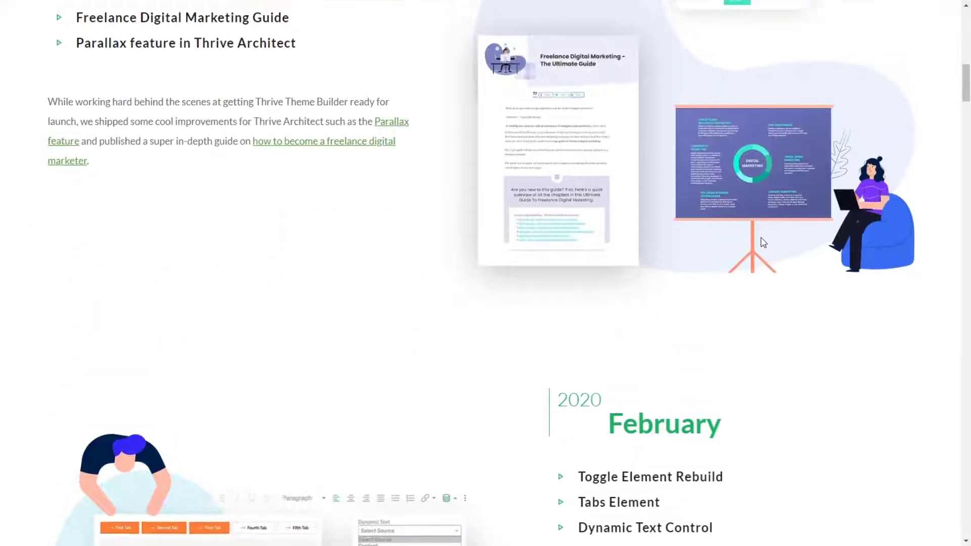
{"action": "scroll", "coordinate": [762, 241], "scroll_direction": "up", "scroll_amount": 5}
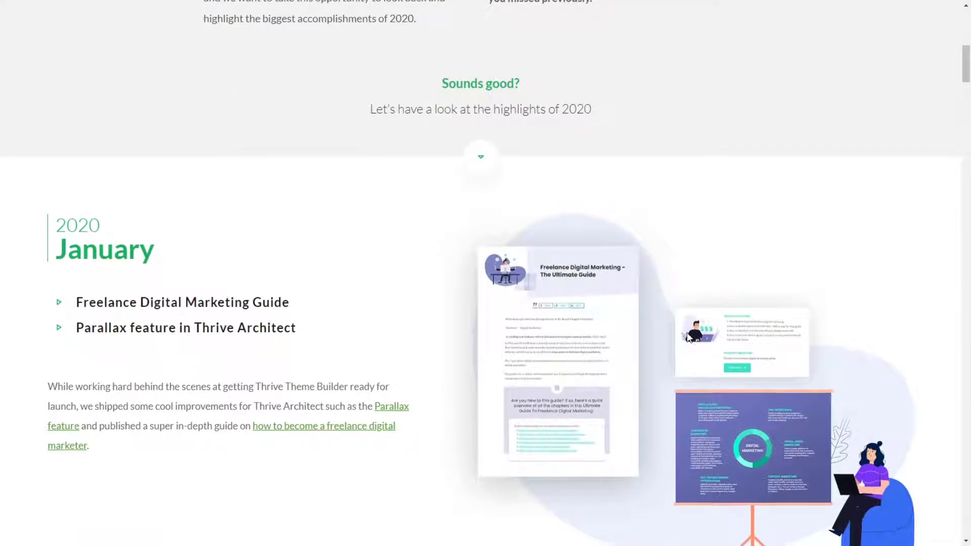
Step: Review the scroll behaviour from the January section through March's website statistics and the customer testimonials
{"action": "scroll", "coordinate": [687, 334], "scroll_direction": "down", "scroll_amount": 2}
{"action": "scroll", "coordinate": [687, 336], "scroll_direction": "down", "scroll_amount": 2}
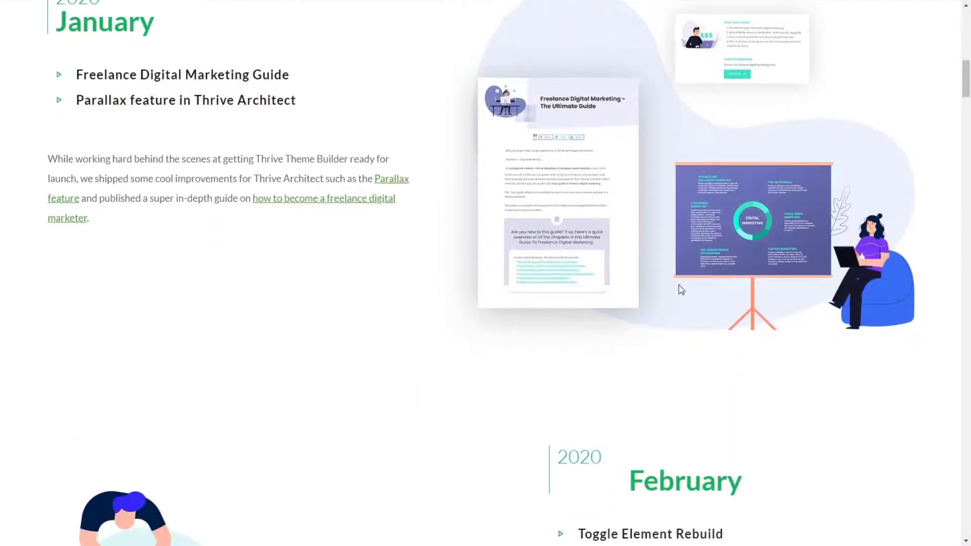
{"action": "scroll", "coordinate": [642, 293], "scroll_direction": "down", "scroll_amount": 5}
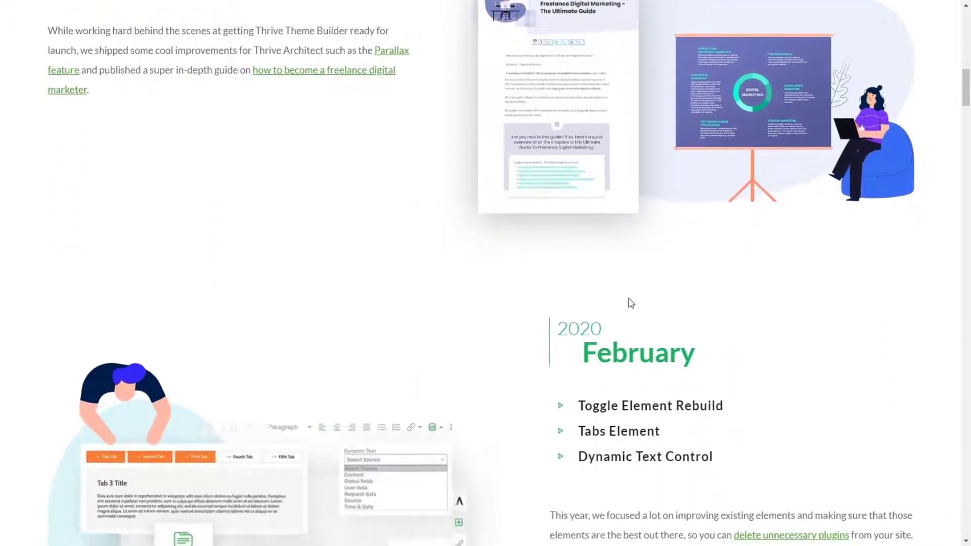
{"action": "scroll", "coordinate": [612, 304], "scroll_direction": "down", "scroll_amount": 9}
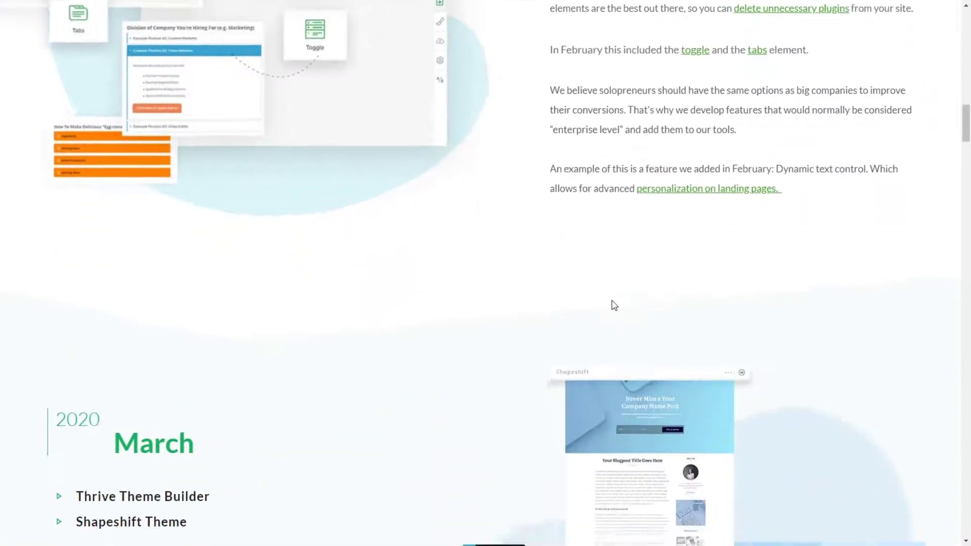
{"action": "scroll", "coordinate": [611, 304], "scroll_direction": "down", "scroll_amount": 9}
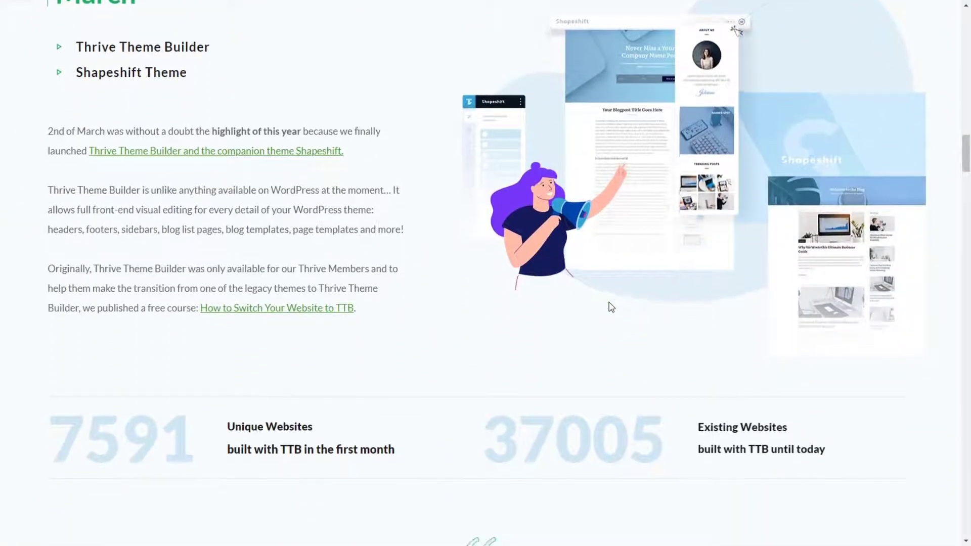
{"action": "scroll", "coordinate": [611, 307], "scroll_direction": "down", "scroll_amount": 4}
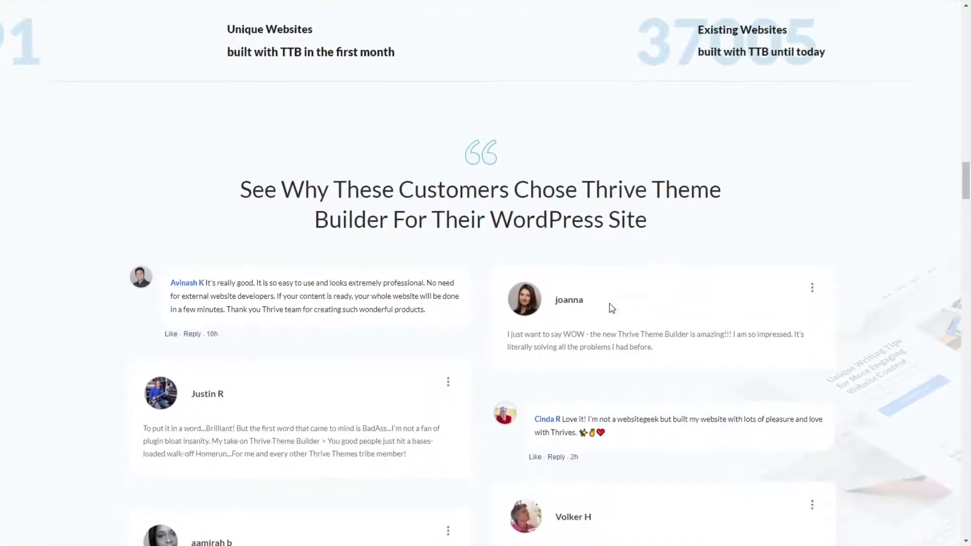
{"action": "scroll", "coordinate": [612, 308], "scroll_direction": "down", "scroll_amount": 4}
{"action": "scroll", "coordinate": [609, 307], "scroll_direction": "up", "scroll_amount": 14}
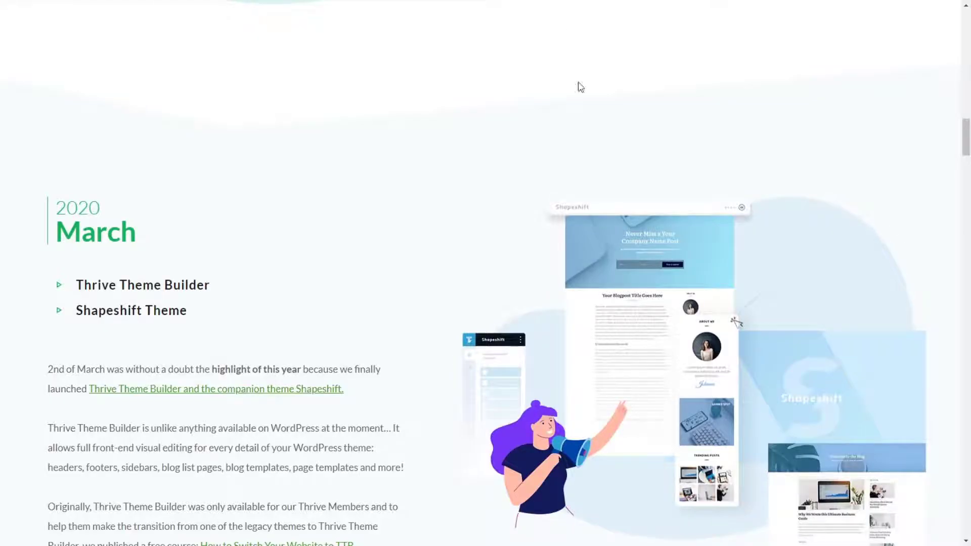
{"action": "scroll", "coordinate": [673, 266], "scroll_direction": "up", "scroll_amount": 15}
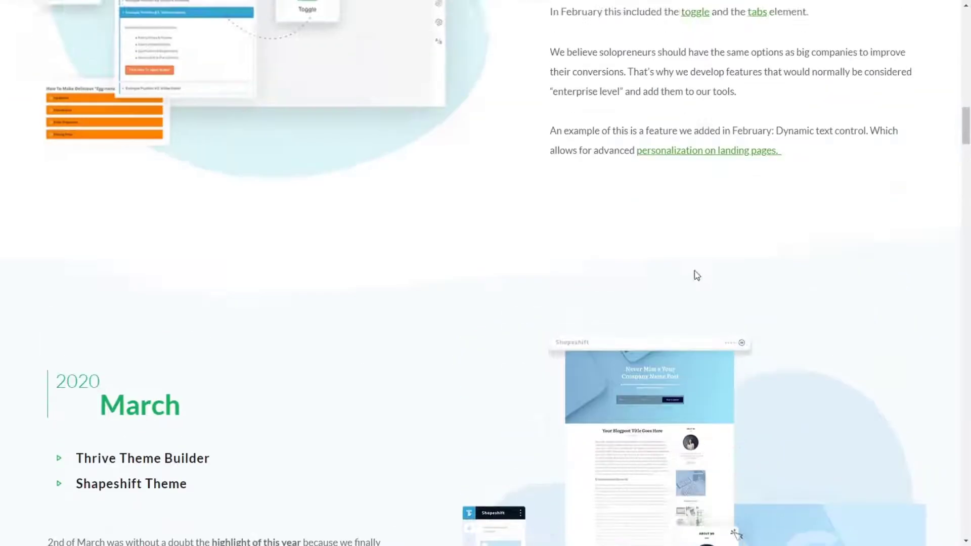
{"action": "scroll", "coordinate": [674, 264], "scroll_direction": "up", "scroll_amount": 1}
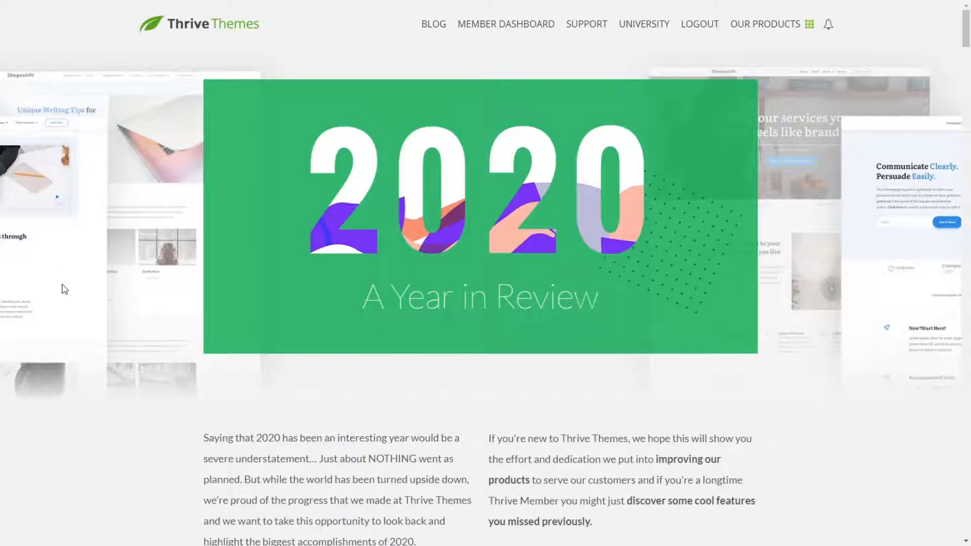
Step: Re-examine the opening section's green box, 2020 digits and side mockups during scrolling as the reference for the rebuild
{"action": "scroll", "coordinate": [867, 390], "scroll_direction": "down", "scroll_amount": 3}
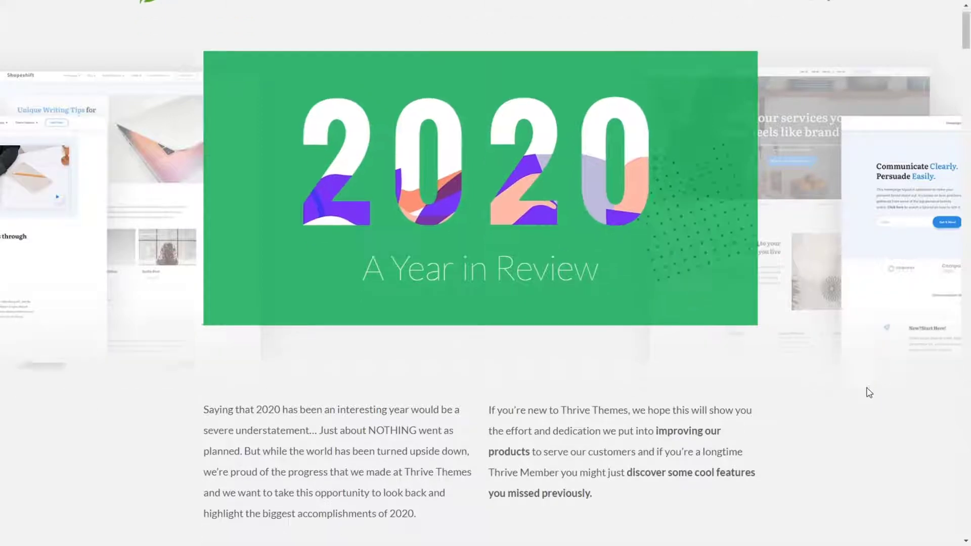
{"action": "scroll", "coordinate": [364, 289], "scroll_direction": "up", "scroll_amount": 3}
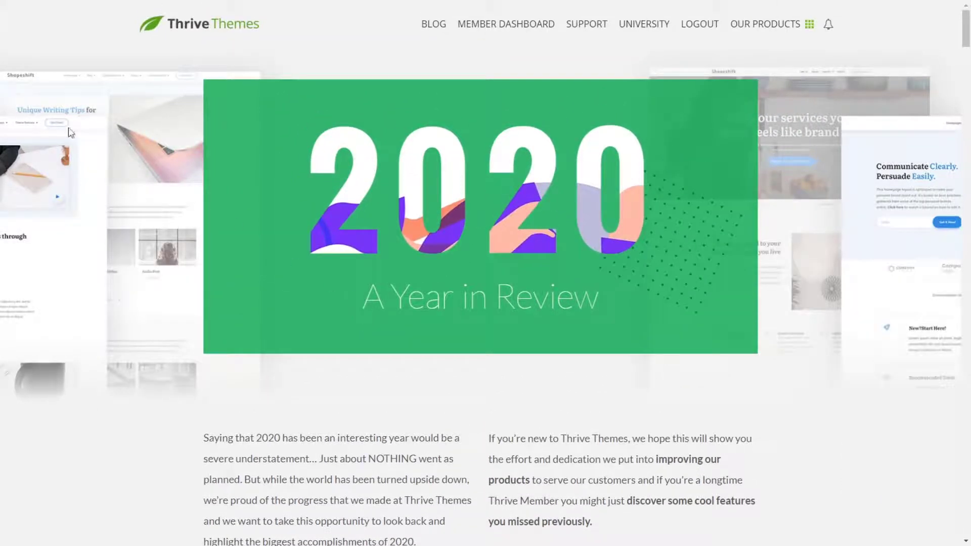
{"action": "scroll", "coordinate": [152, 303], "scroll_direction": "down", "scroll_amount": 2}
{"action": "scroll", "coordinate": [167, 326], "scroll_direction": "down", "scroll_amount": 2}
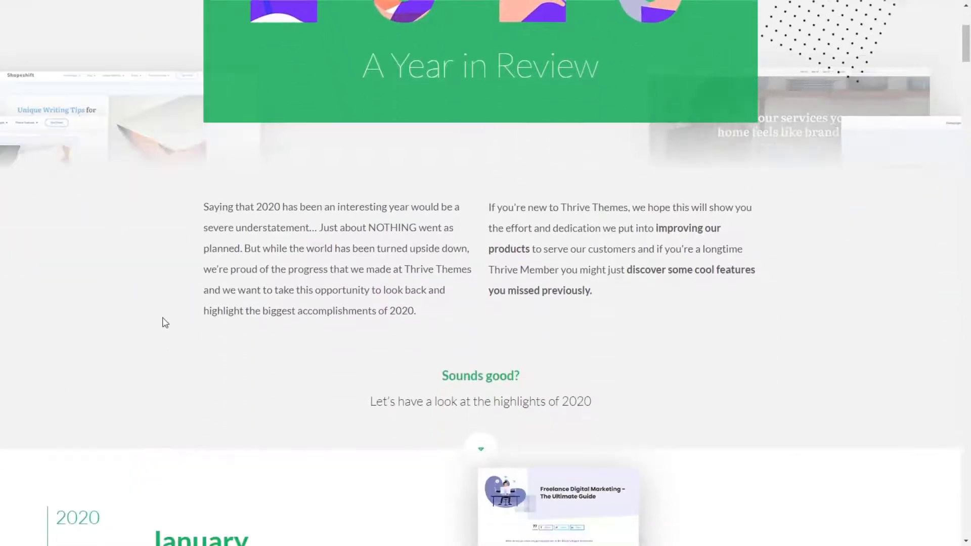
{"action": "scroll", "coordinate": [167, 253], "scroll_direction": "up", "scroll_amount": 2}
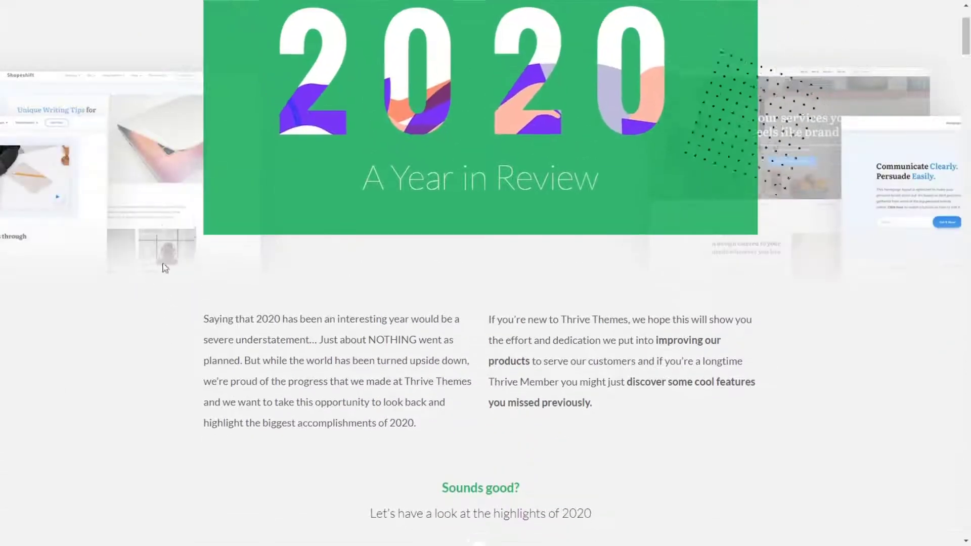
{"action": "scroll", "coordinate": [157, 283], "scroll_direction": "down", "scroll_amount": 1}
{"action": "scroll", "coordinate": [162, 288], "scroll_direction": "down", "scroll_amount": 2}
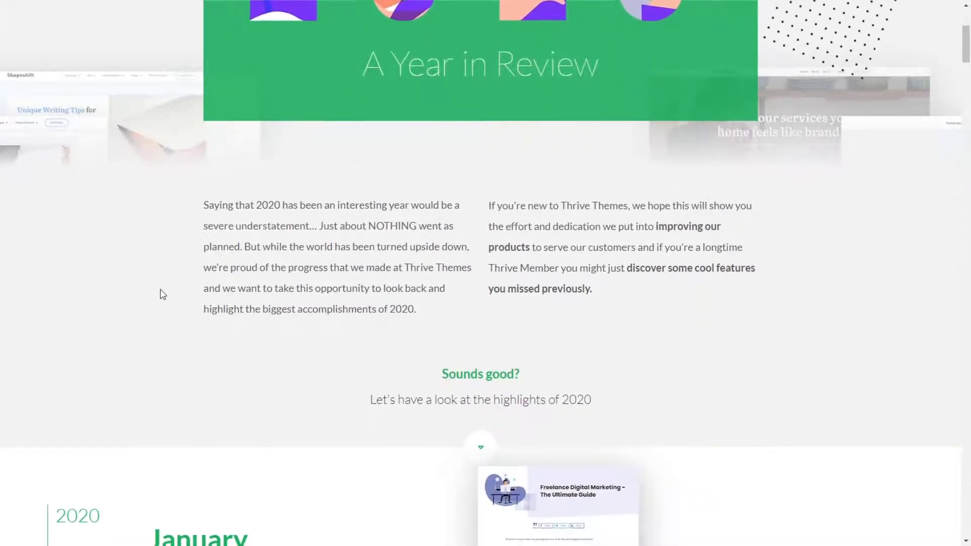
{"action": "scroll", "coordinate": [178, 238], "scroll_direction": "up", "scroll_amount": 3}
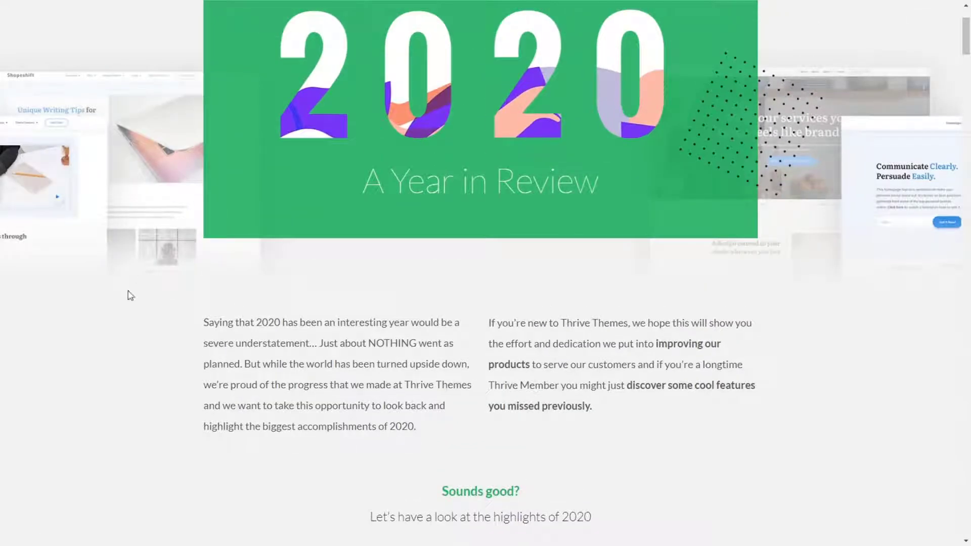
{"action": "scroll", "coordinate": [152, 223], "scroll_direction": "down", "scroll_amount": 2}
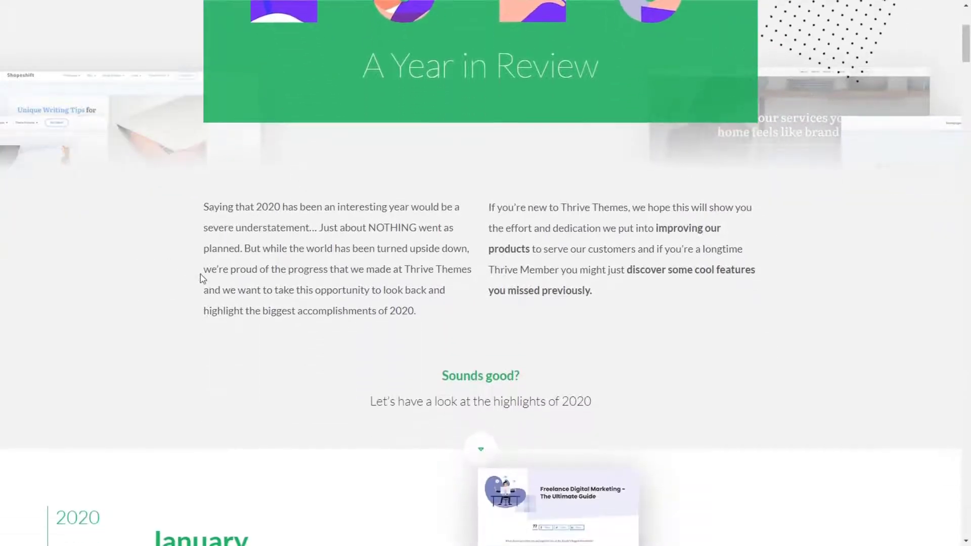
{"action": "scroll", "coordinate": [199, 276], "scroll_direction": "up", "scroll_amount": 4}
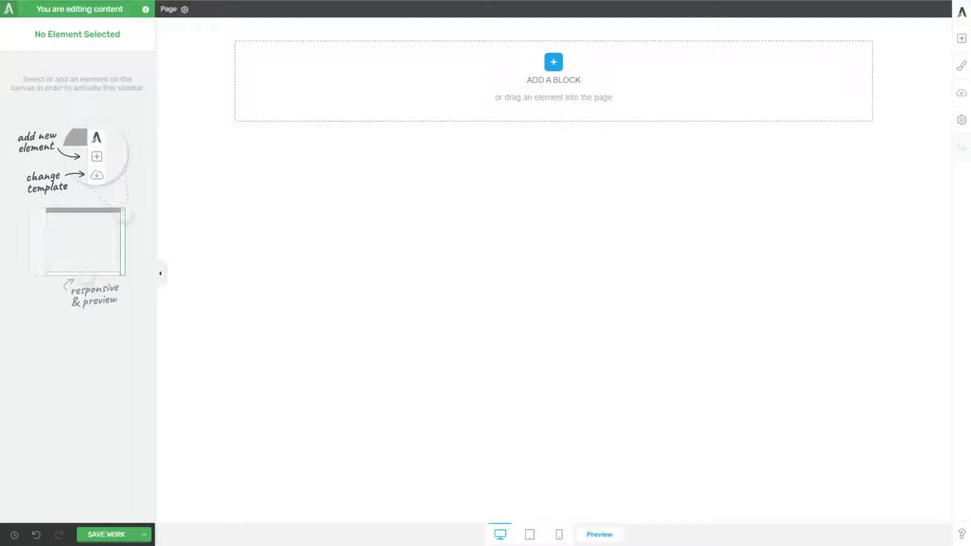
Step: Add a background section to the blank page and match its height to the screen
{"action": "left_click", "coordinate": [961, 38]}
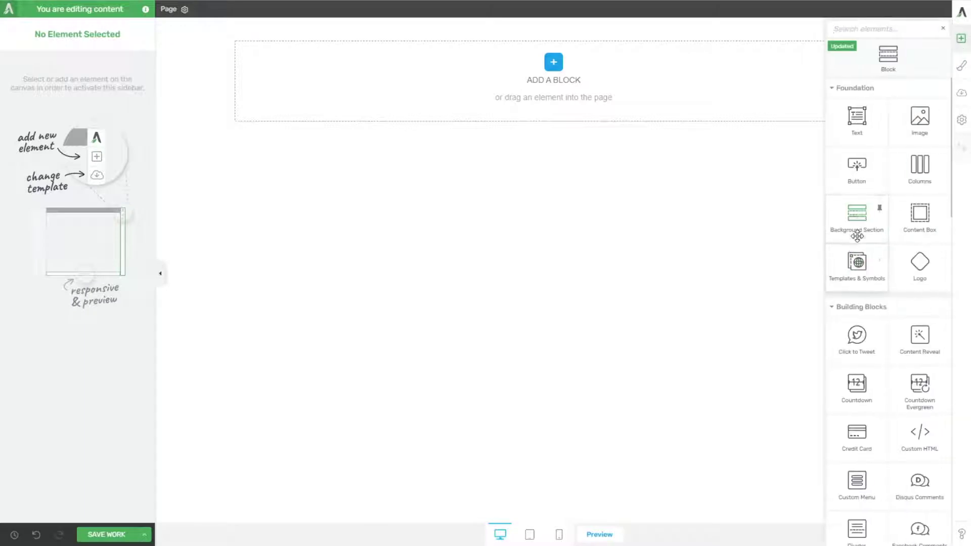
{"action": "left_click_drag", "start_coordinate": [850, 239], "coordinate": [431, 152]}
{"action": "left_click", "coordinate": [38, 99]}
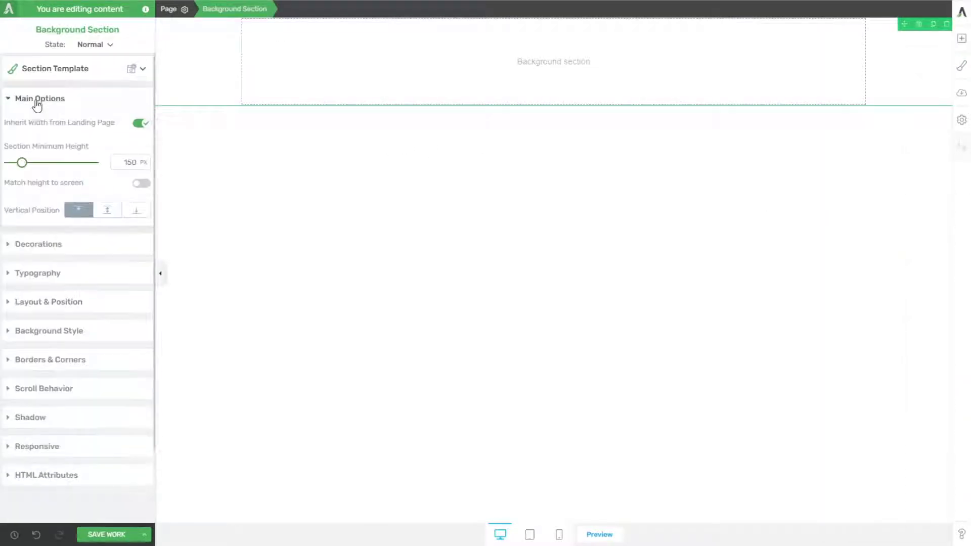
{"action": "left_click", "coordinate": [143, 188]}
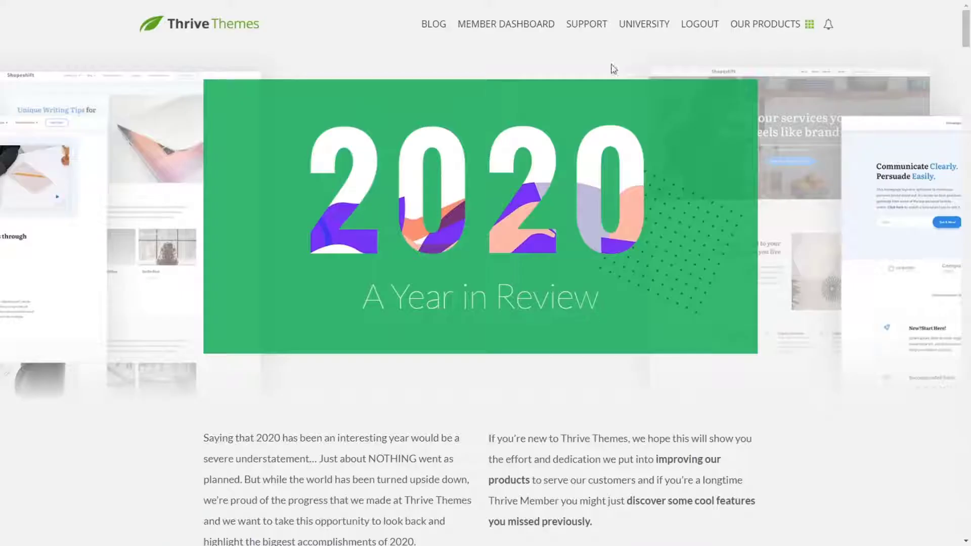
{"action": "scroll", "coordinate": [602, 253], "scroll_direction": "down", "scroll_amount": 3}
{"action": "scroll", "coordinate": [594, 281], "scroll_direction": "up", "scroll_amount": 2}
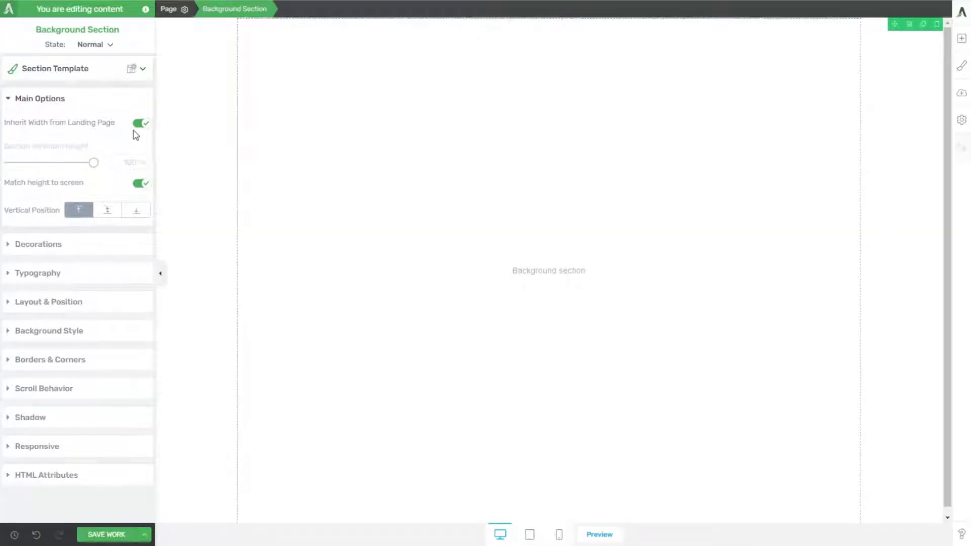
Step: Check the landing page's typography settings for all elements
{"action": "left_click", "coordinate": [170, 12]}
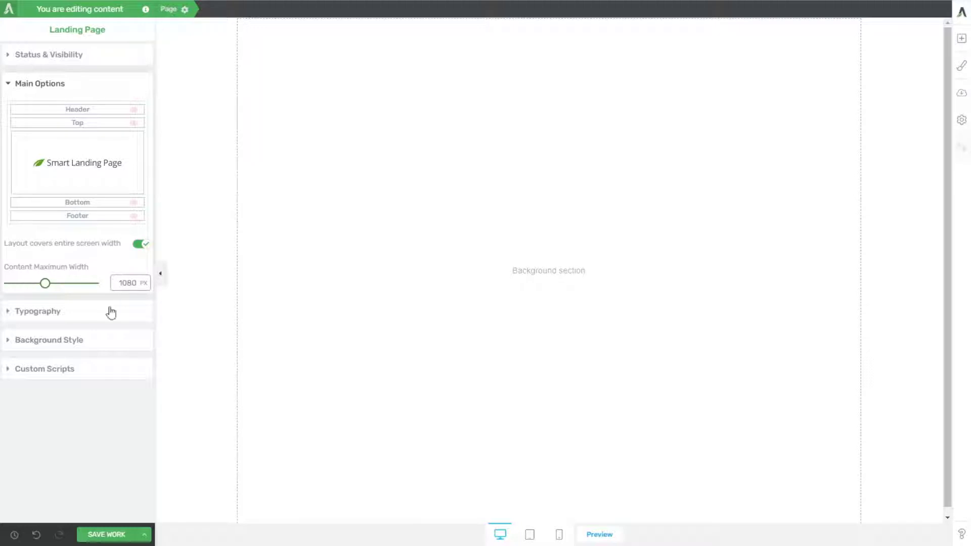
{"action": "left_click", "coordinate": [48, 313]}
{"action": "left_click", "coordinate": [68, 144]}
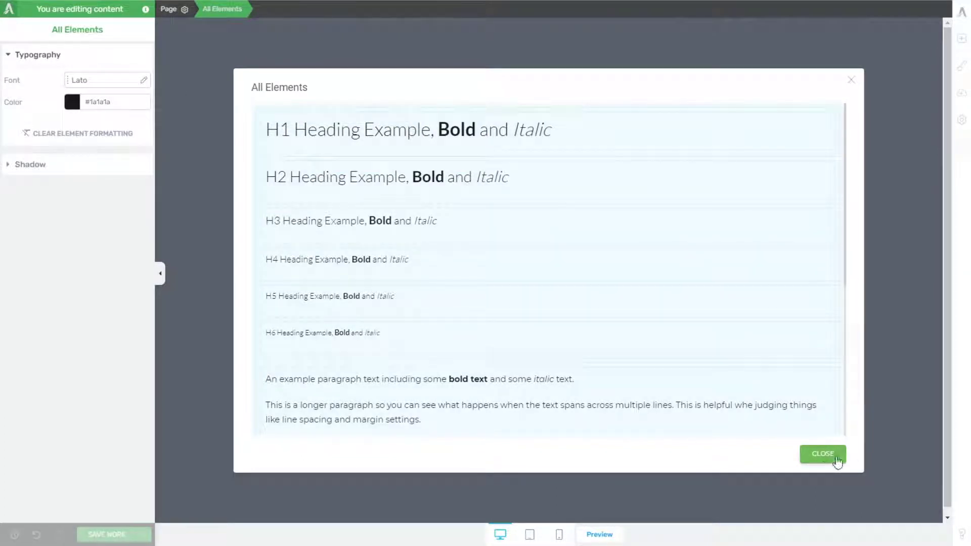
{"action": "left_click", "coordinate": [823, 454]}
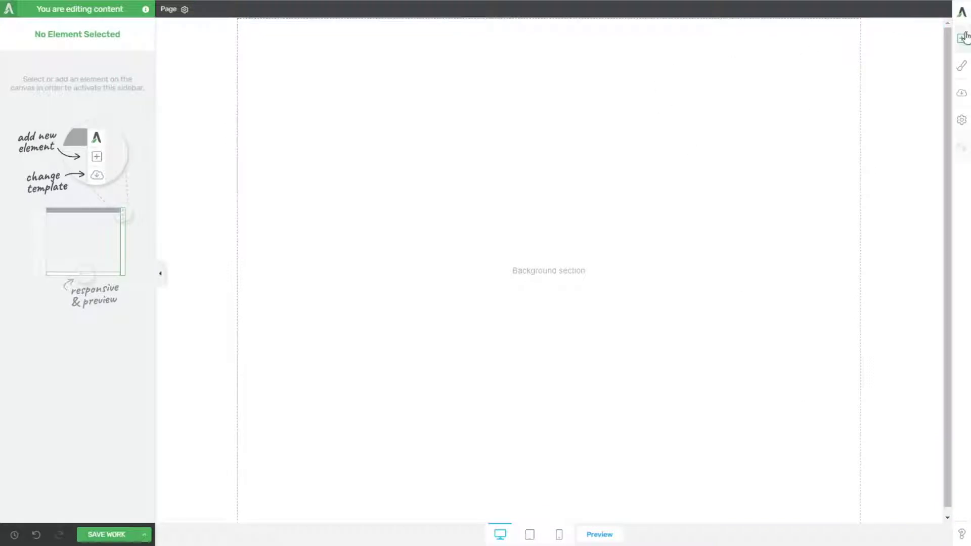
Step: Give the background section the image Yr_bg-section-1.png as its background, with the image display set to Cover
{"action": "left_click", "coordinate": [513, 157]}
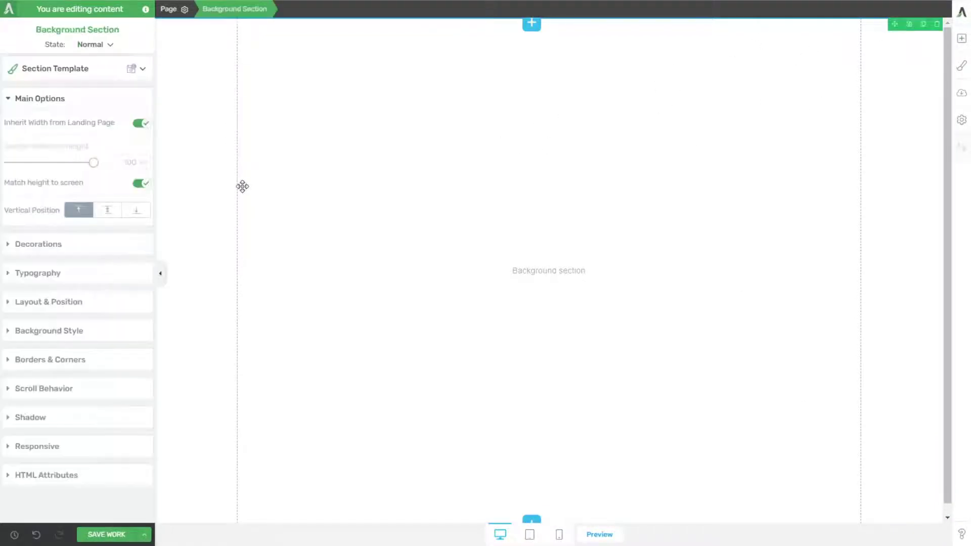
{"action": "left_click", "coordinate": [54, 330]}
{"action": "left_click", "coordinate": [89, 238]}
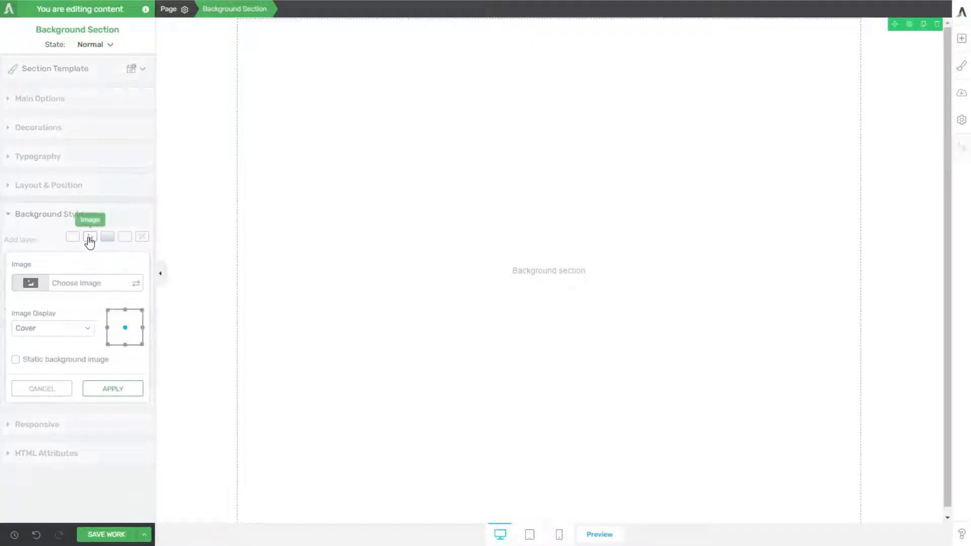
{"action": "left_click", "coordinate": [135, 283]}
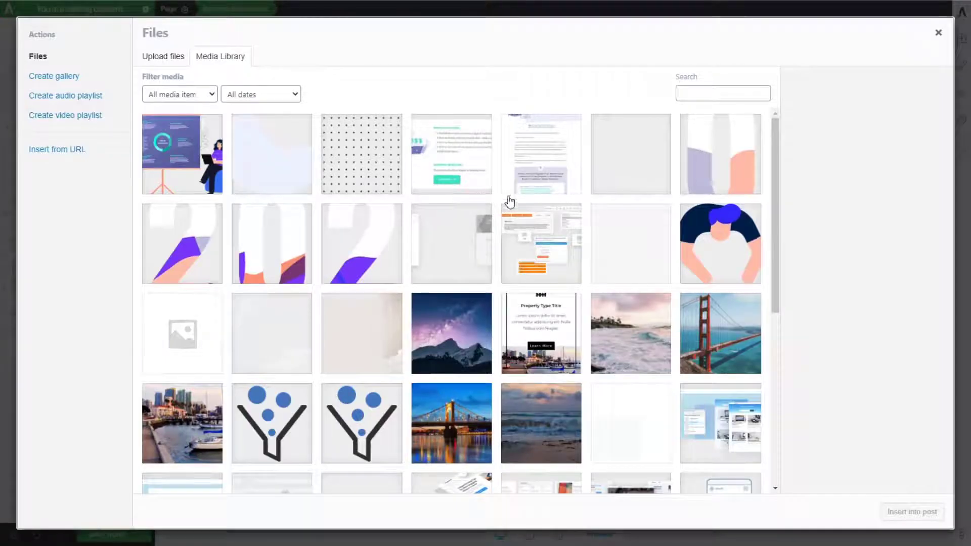
{"action": "left_click", "coordinate": [630, 169]}
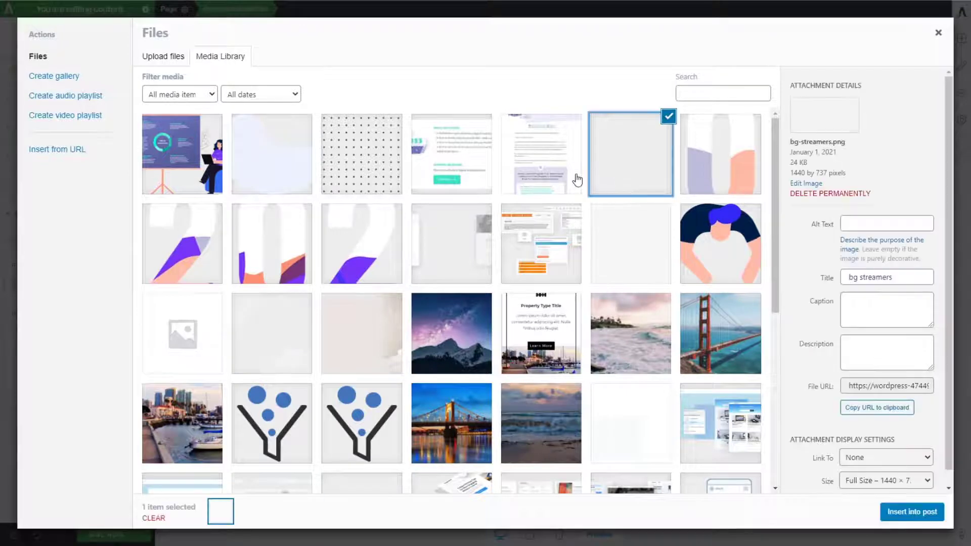
{"action": "left_click", "coordinate": [910, 512]}
{"action": "left_click", "coordinate": [113, 400]}
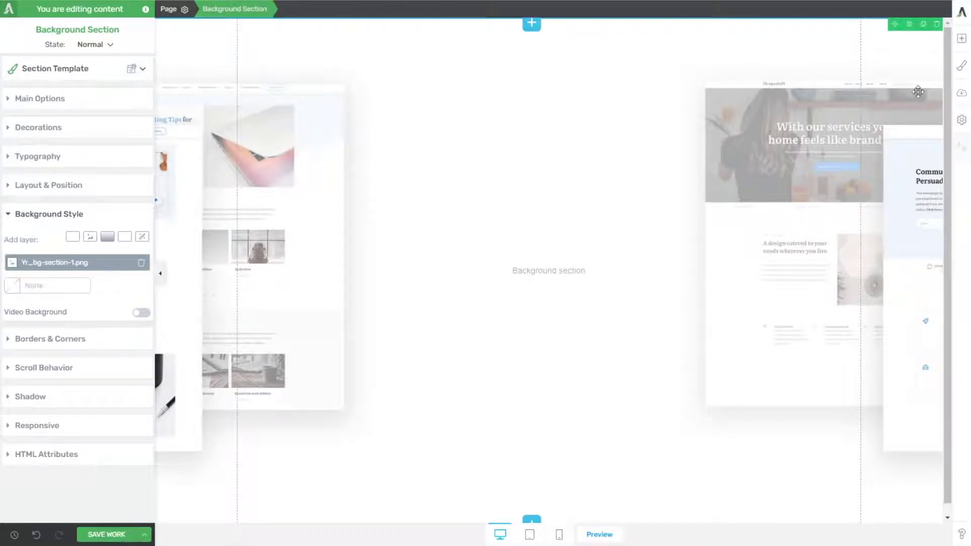
Step: Add a content box inside the background section and open a solid color layer for its background
{"action": "left_click", "coordinate": [961, 38]}
{"action": "left_click_drag", "start_coordinate": [920, 219], "coordinate": [583, 282]}
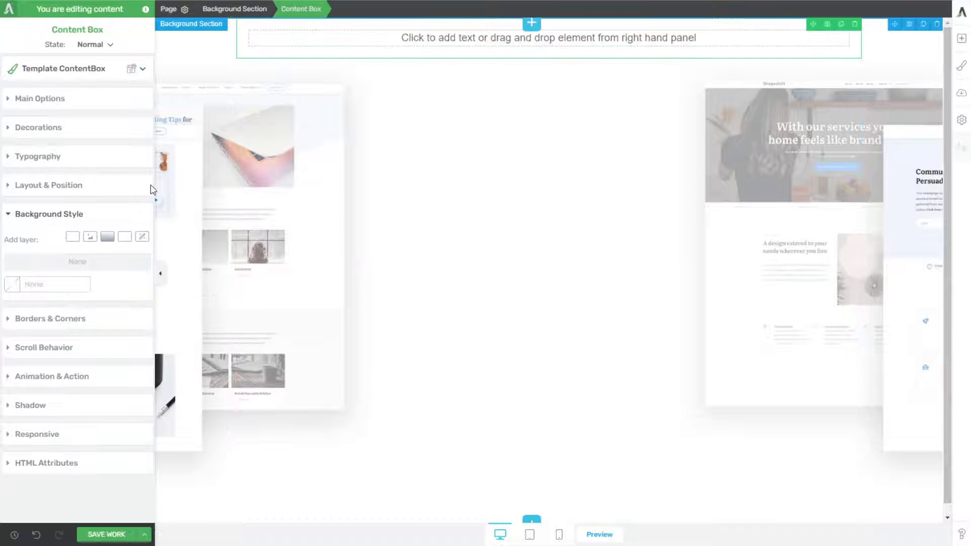
{"action": "left_click", "coordinate": [72, 236]}
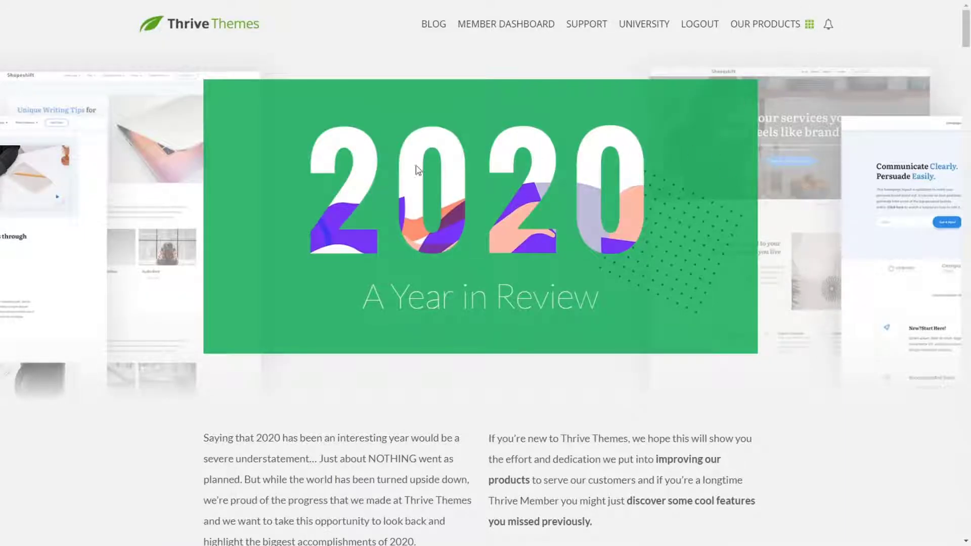
Step: Switch to the Year in Review page and copy the hex code of the January heading's green with ColorPick Eyedropper
{"action": "scroll", "coordinate": [418, 169], "scroll_direction": "down", "scroll_amount": 8}
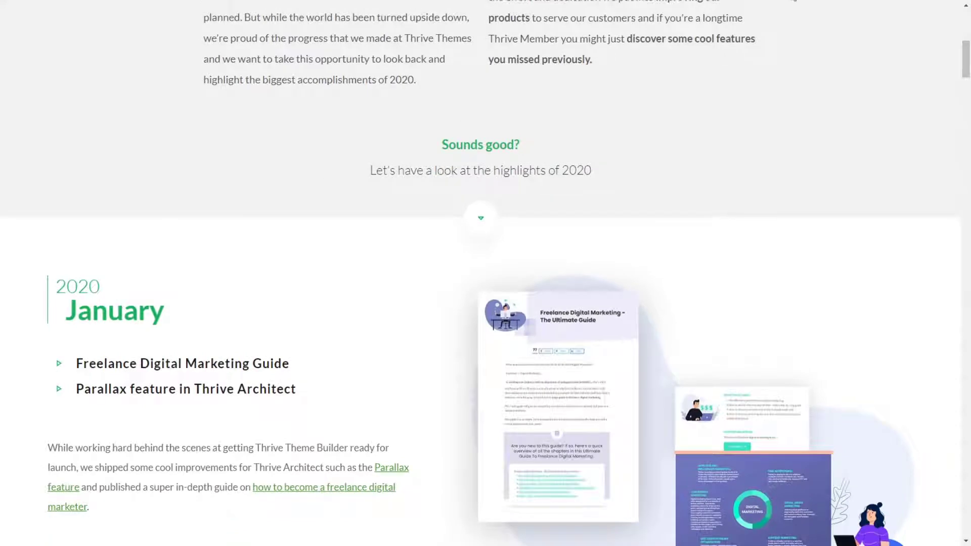
{"action": "left_click", "coordinate": [790, 0]}
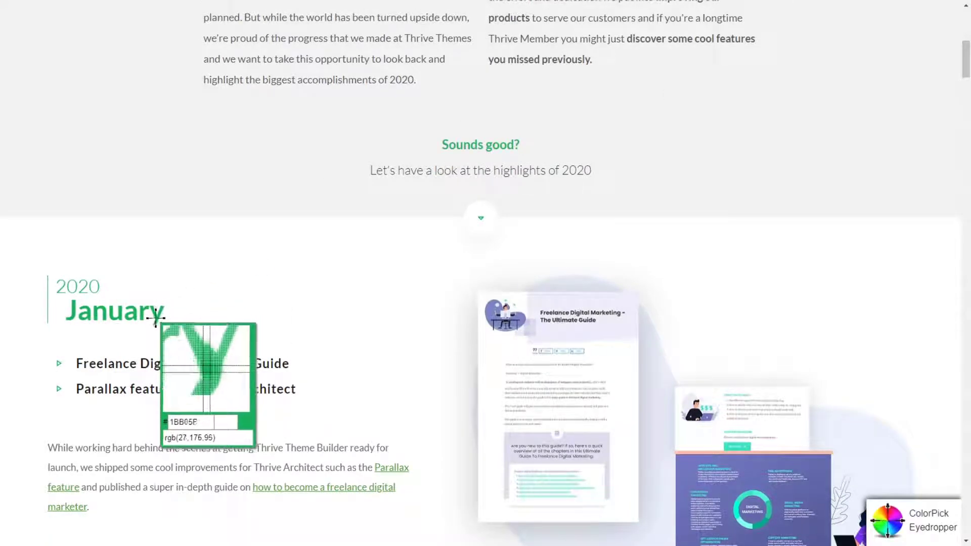
{"action": "left_click", "coordinate": [156, 317]}
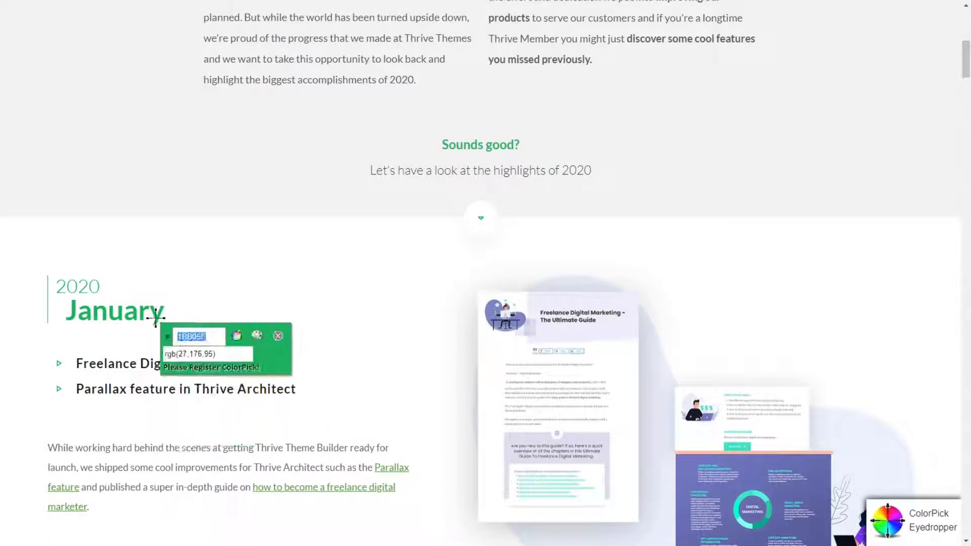
{"action": "left_click", "coordinate": [278, 336]}
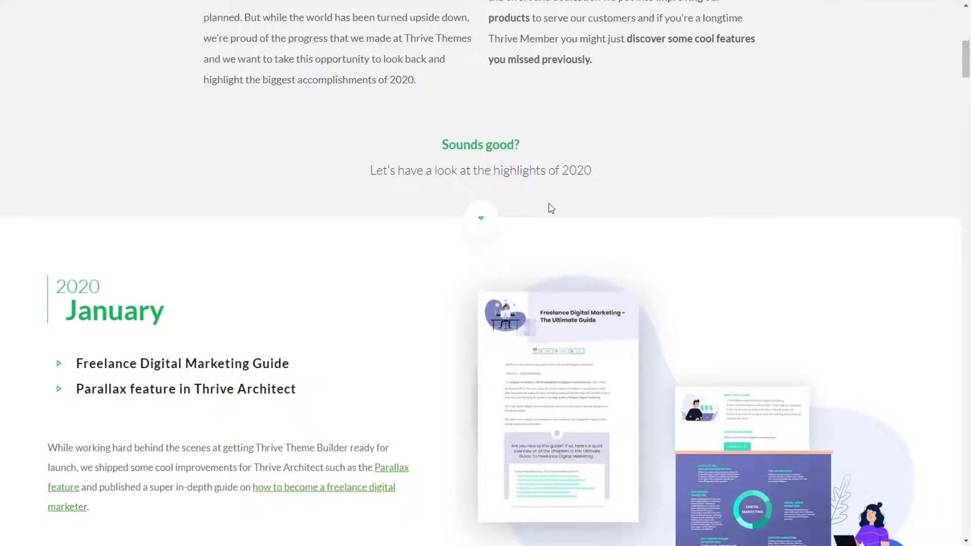
{"action": "scroll", "coordinate": [552, 209], "scroll_direction": "up", "scroll_amount": 10}
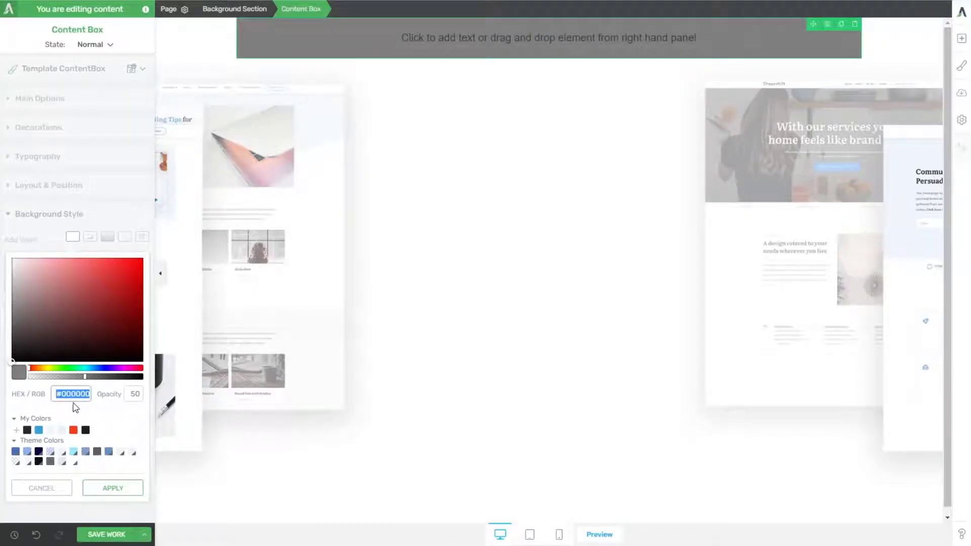
Step: Set the content box's background color to #1bb05f, save that green as a global color and apply it
{"action": "type", "text": "#1bb05f"}
{"action": "left_click", "coordinate": [21, 430]}
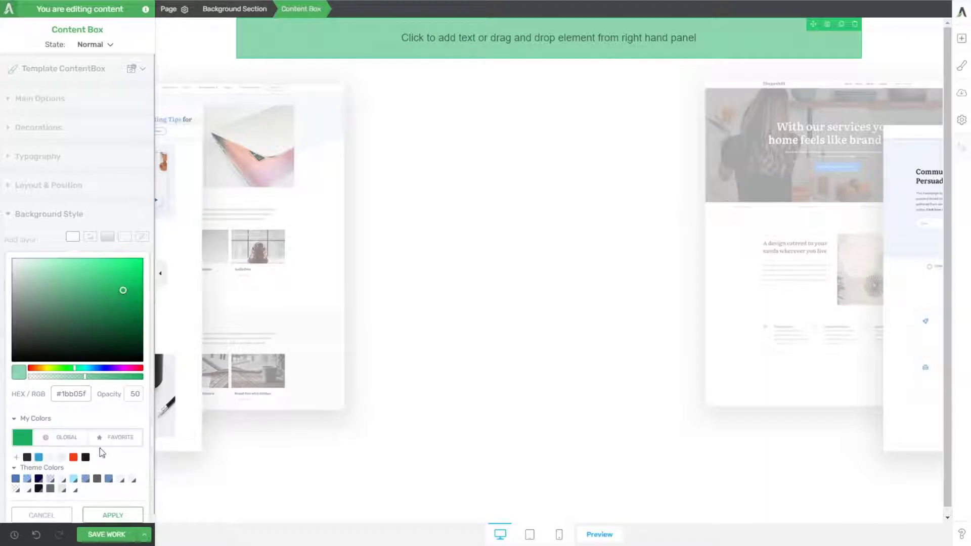
{"action": "left_click", "coordinate": [74, 440]}
{"action": "left_click", "coordinate": [113, 515]}
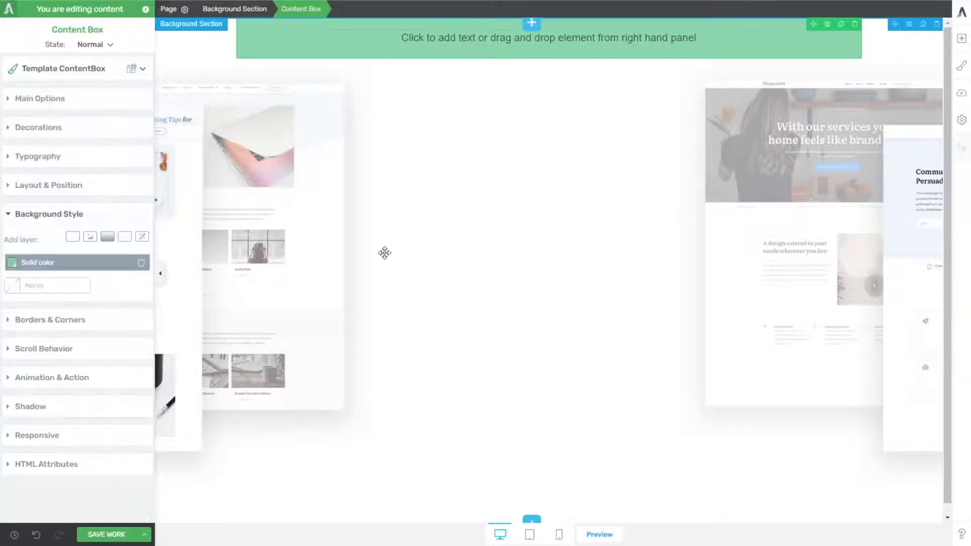
{"action": "left_click", "coordinate": [40, 267]}
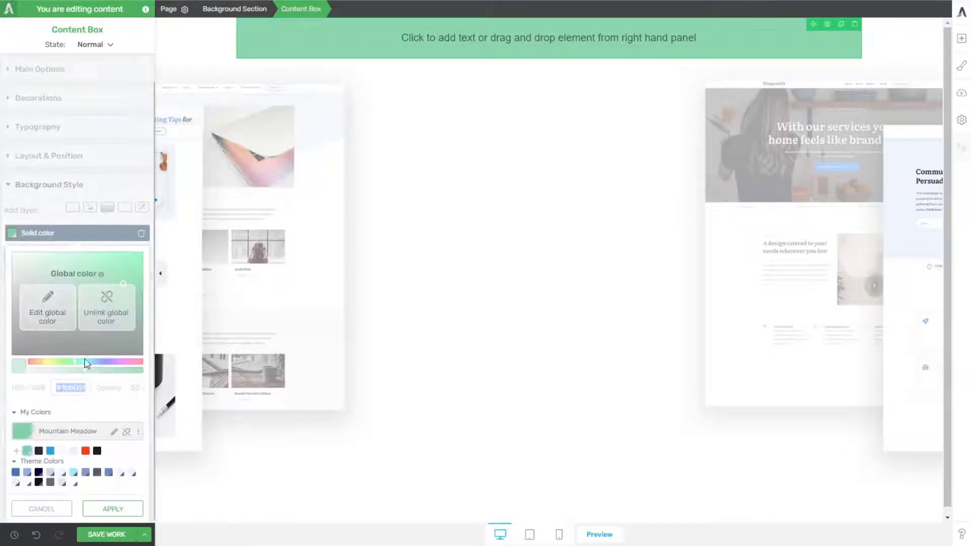
{"action": "left_click", "coordinate": [111, 315]}
{"action": "left_click", "coordinate": [28, 451]}
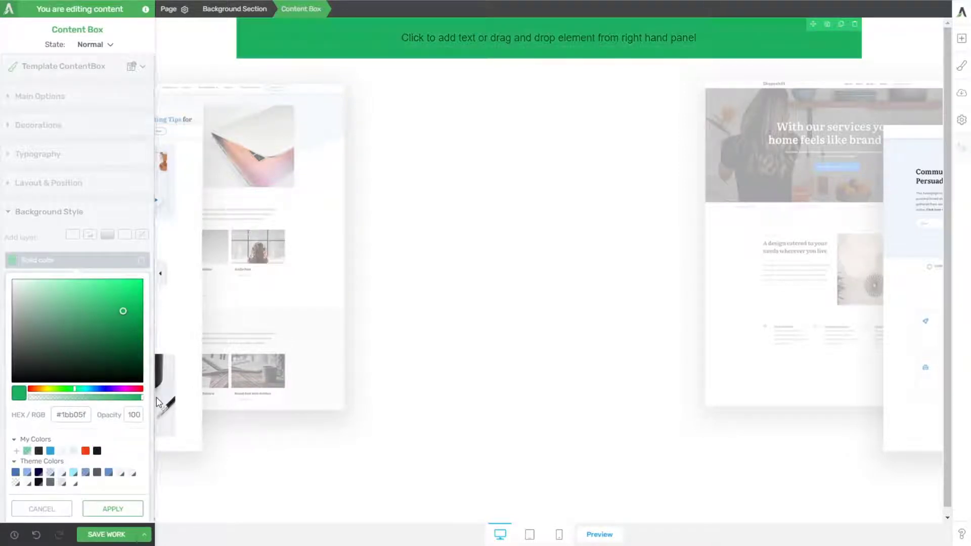
{"action": "left_click", "coordinate": [27, 450]}
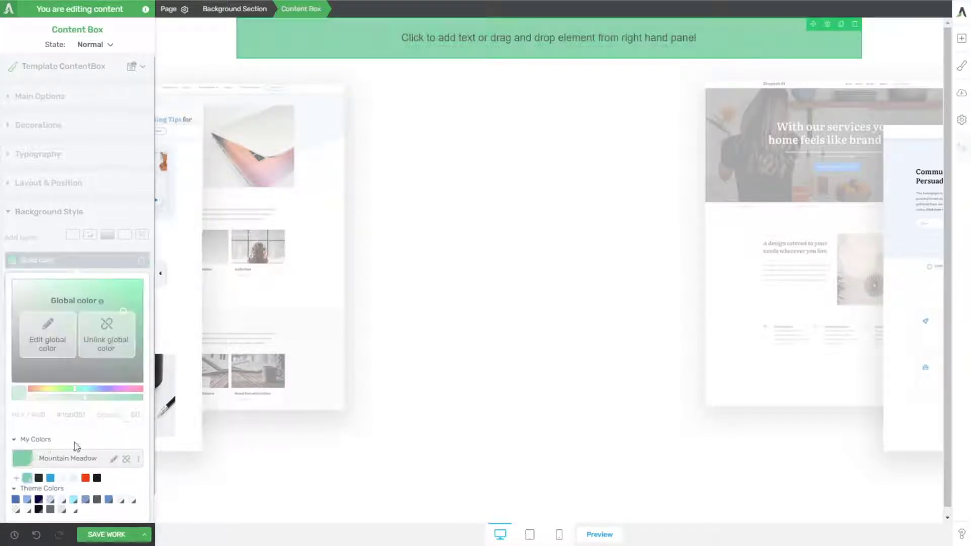
Step: Edit the Mountain Meadow global color to an opacity of 100 and apply it to the content box's background
{"action": "left_click", "coordinate": [105, 326]}
{"action": "left_click_drag", "start_coordinate": [86, 397], "coordinate": [151, 399]}
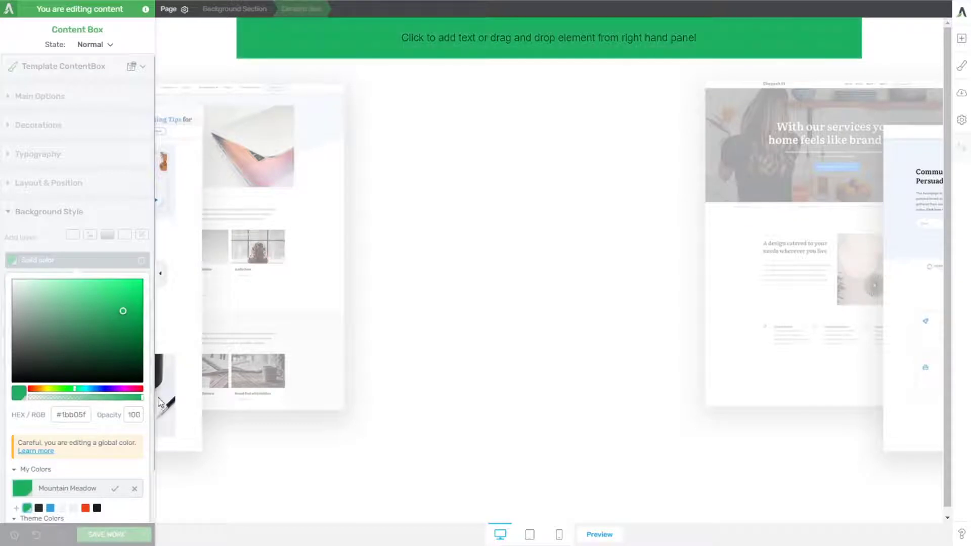
{"action": "scroll", "coordinate": [82, 495], "scroll_direction": "down", "scroll_amount": 2}
{"action": "left_click", "coordinate": [116, 435]}
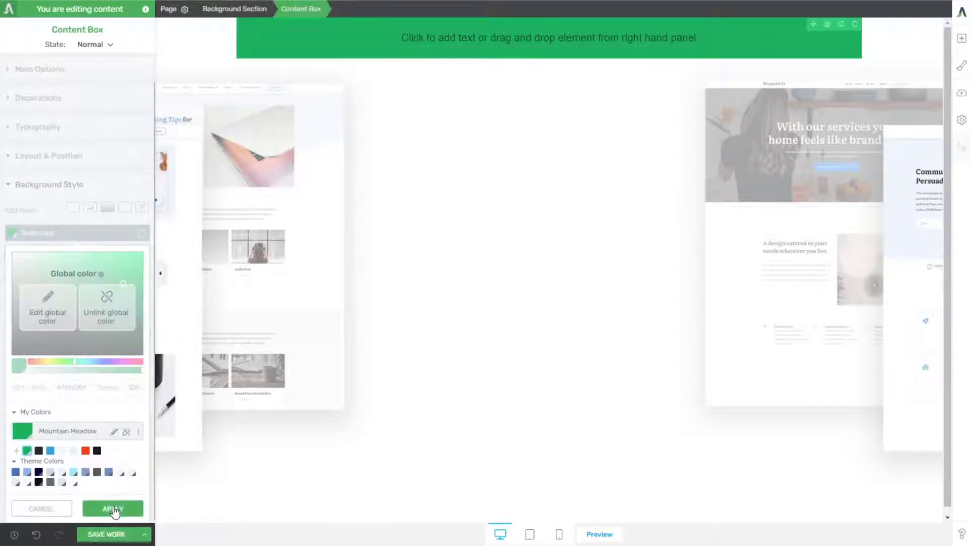
{"action": "left_click", "coordinate": [115, 510]}
Step: Unlink the content box's background from the global color and reduce its opacity to 75
{"action": "left_click", "coordinate": [44, 260]}
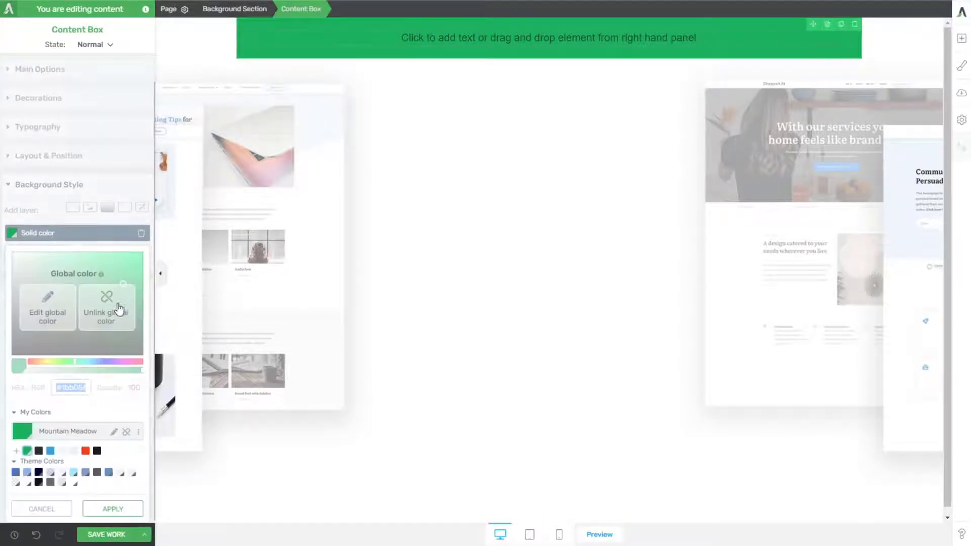
{"action": "left_click", "coordinate": [123, 298]}
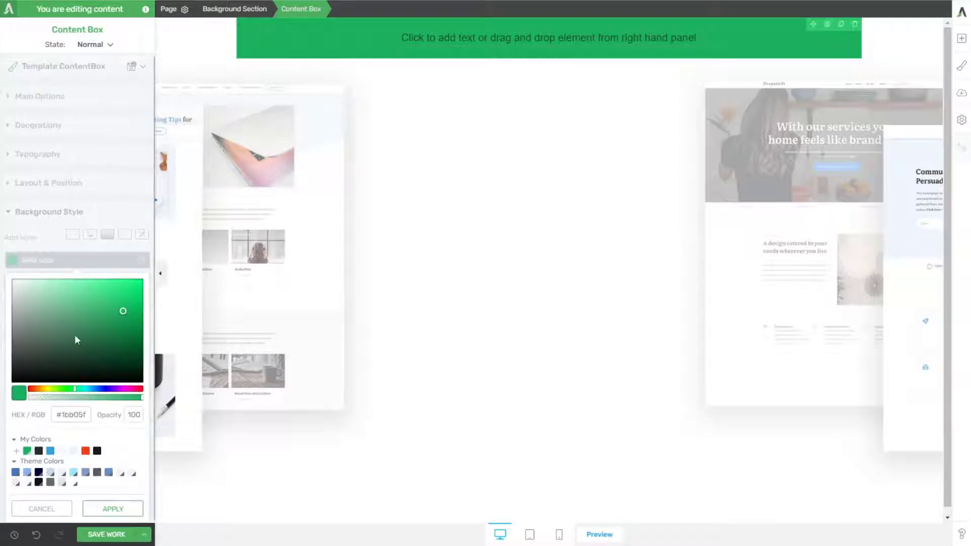
{"action": "left_click", "coordinate": [120, 398]}
{"action": "left_click_drag", "start_coordinate": [119, 403], "coordinate": [115, 404]}
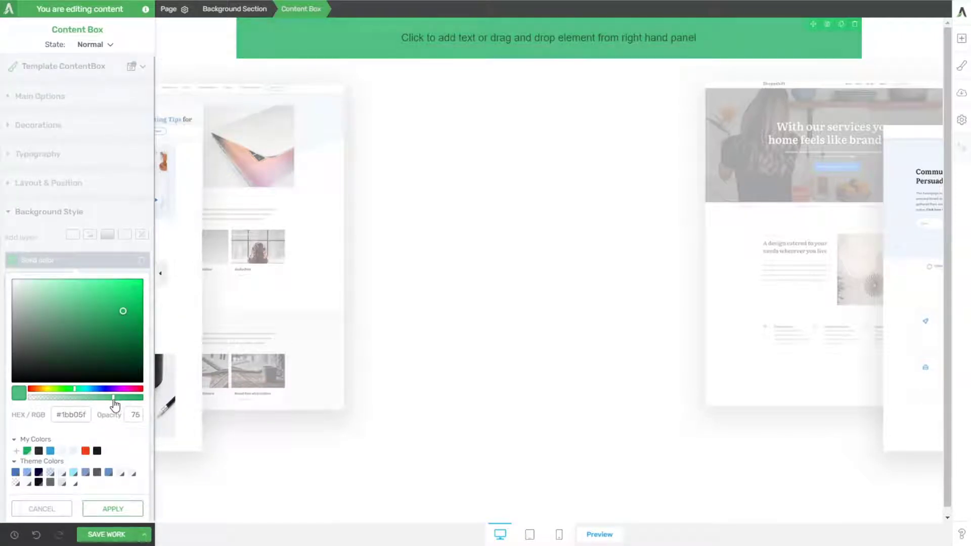
{"action": "left_click", "coordinate": [135, 513]}
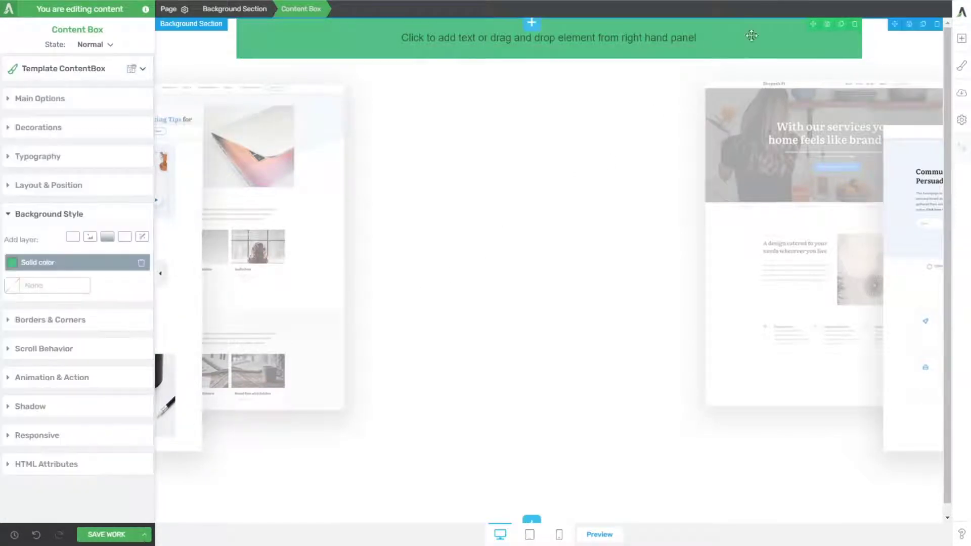
Step: Add a Columns element with a four-column layout inside the green content box
{"action": "left_click", "coordinate": [960, 39]}
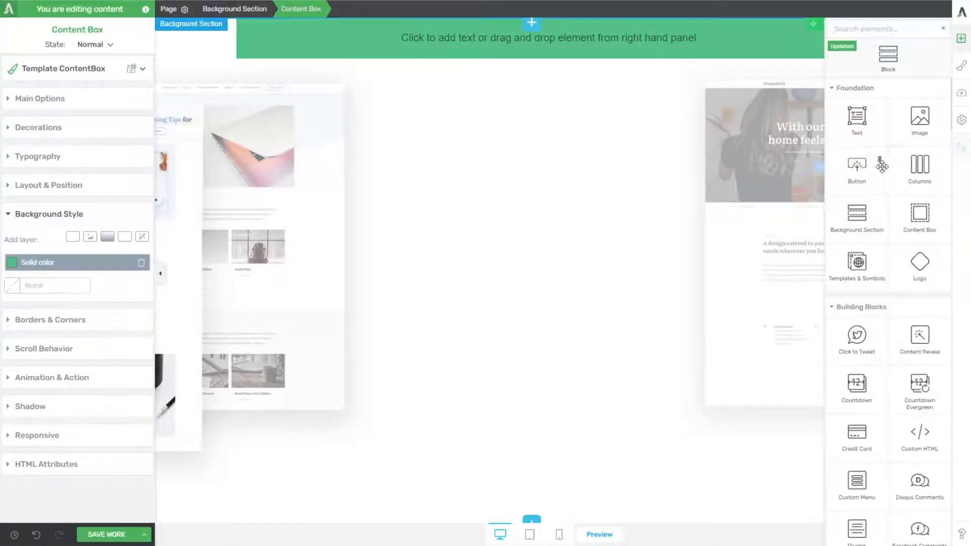
{"action": "left_click_drag", "start_coordinate": [922, 166], "coordinate": [604, 48]}
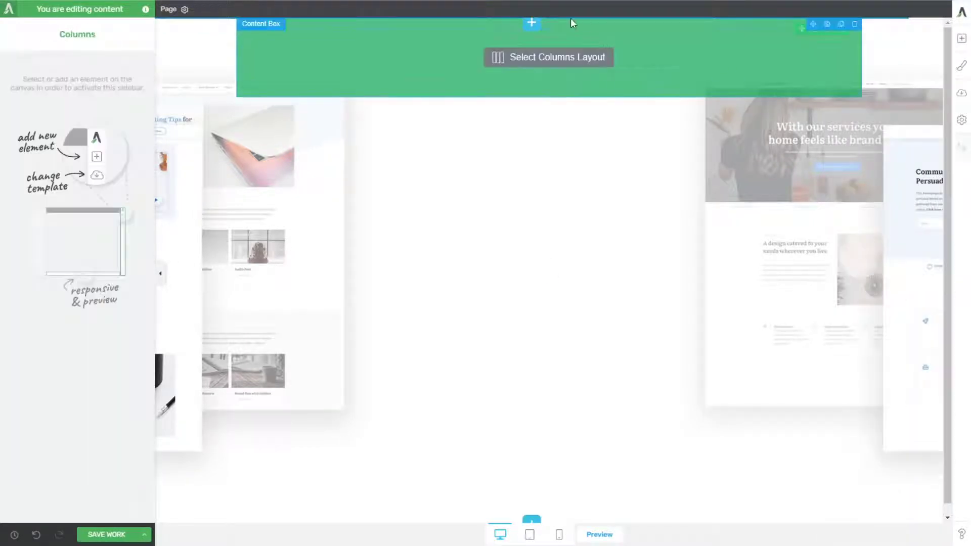
{"action": "left_click", "coordinate": [601, 94]}
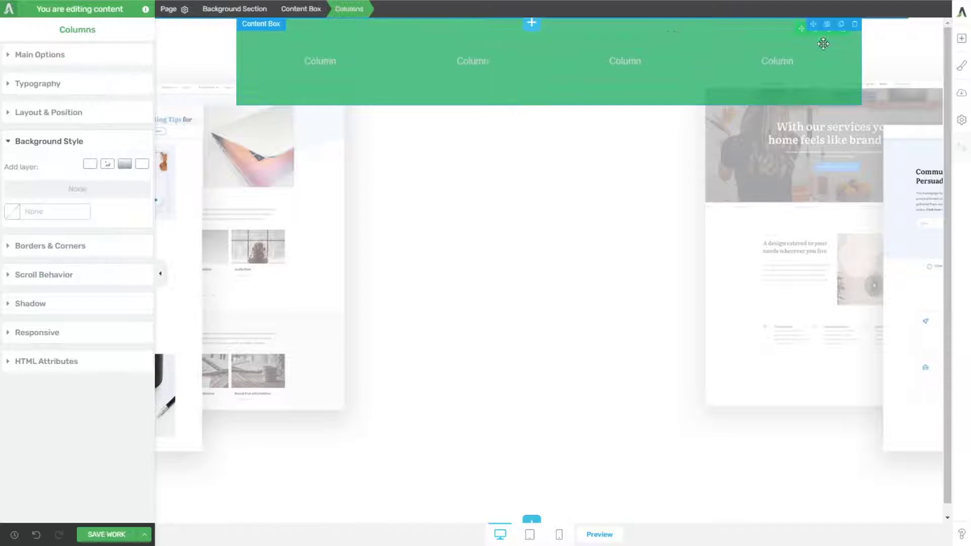
Step: Insert the digit image 2020_asset_01 at full size in the first column and center it
{"action": "left_click", "coordinate": [960, 40]}
{"action": "mouse_move", "coordinate": [919, 119]}
{"action": "left_mouse_down"}
{"action": "mouse_move", "coordinate": [327, 67]}
{"action": "mouse_move", "coordinate": [329, 75]}
{"action": "left_mouse_up"}
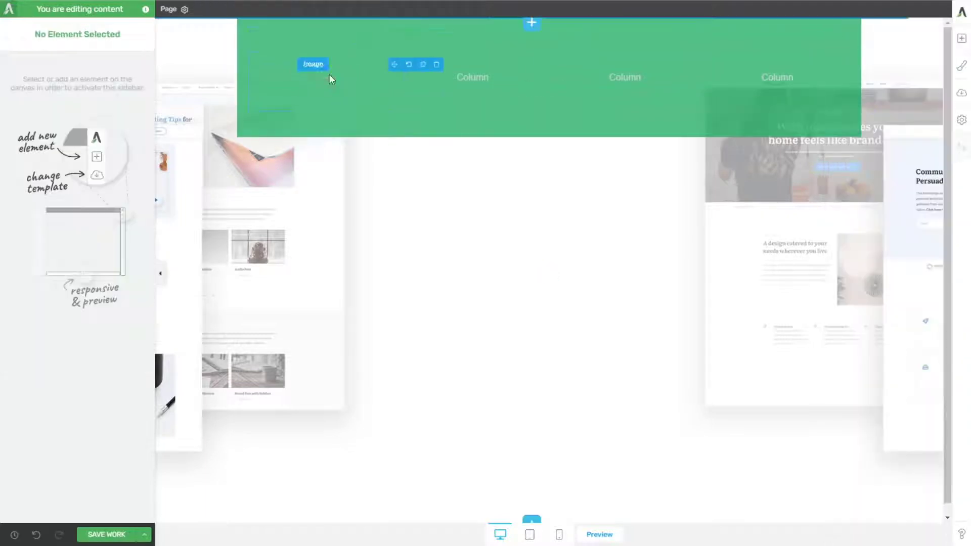
{"action": "left_click", "coordinate": [381, 252]}
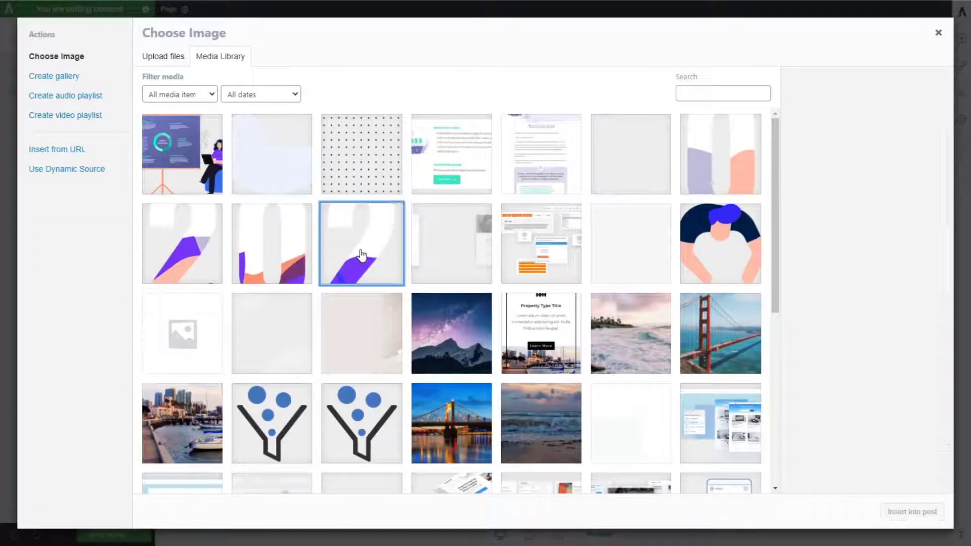
{"action": "left_click", "coordinate": [912, 512]}
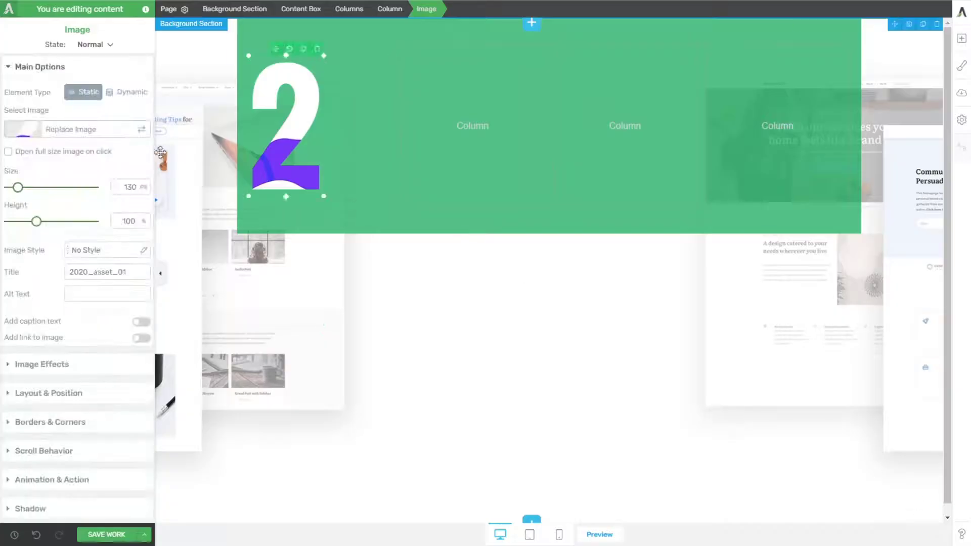
{"action": "left_click", "coordinate": [51, 393]}
{"action": "left_click", "coordinate": [118, 298]}
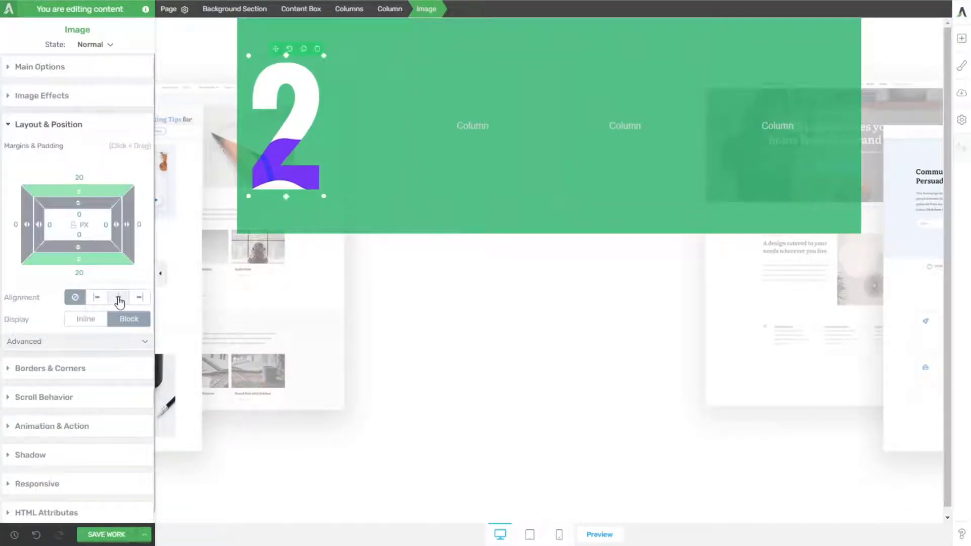
Step: Place a copy of the first digit image in the second column and replace it with 2020_asset_02
{"action": "left_click_drag", "start_coordinate": [332, 108], "coordinate": [475, 151]}
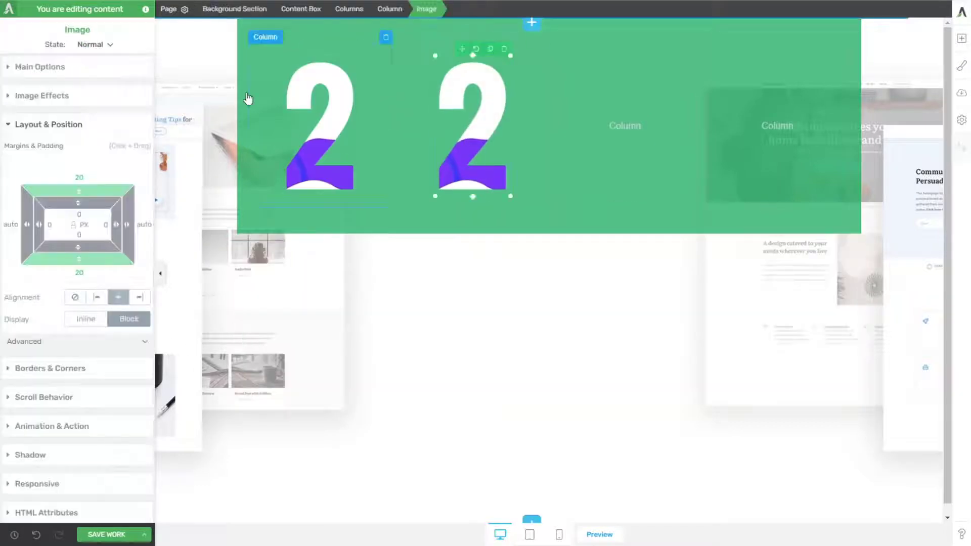
{"action": "left_click", "coordinate": [51, 68]}
{"action": "left_click", "coordinate": [140, 131]}
{"action": "left_click", "coordinate": [308, 212]}
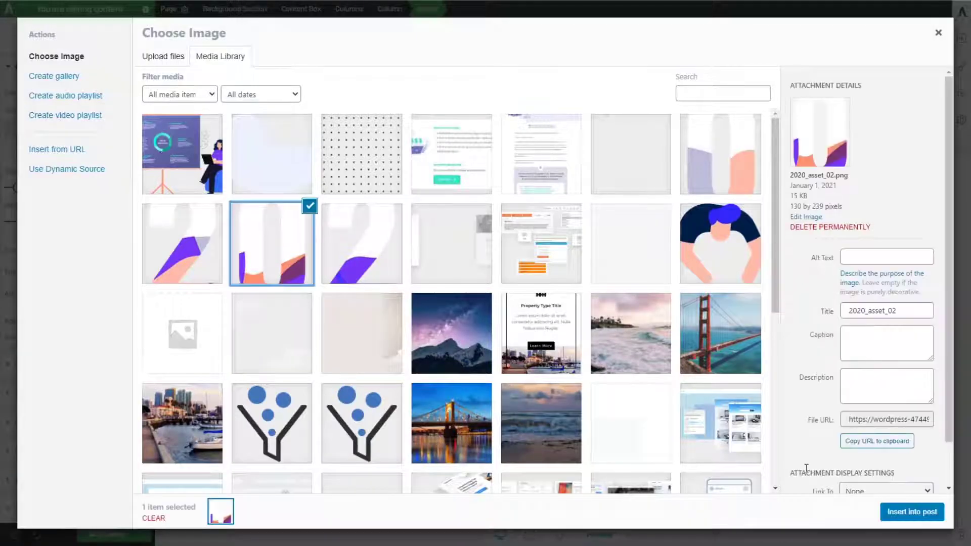
{"action": "left_click", "coordinate": [912, 512]}
Step: Duplicate the second column's digit, move the copy to the third column and replace it with 2020_asset_03
{"action": "left_click", "coordinate": [494, 52]}
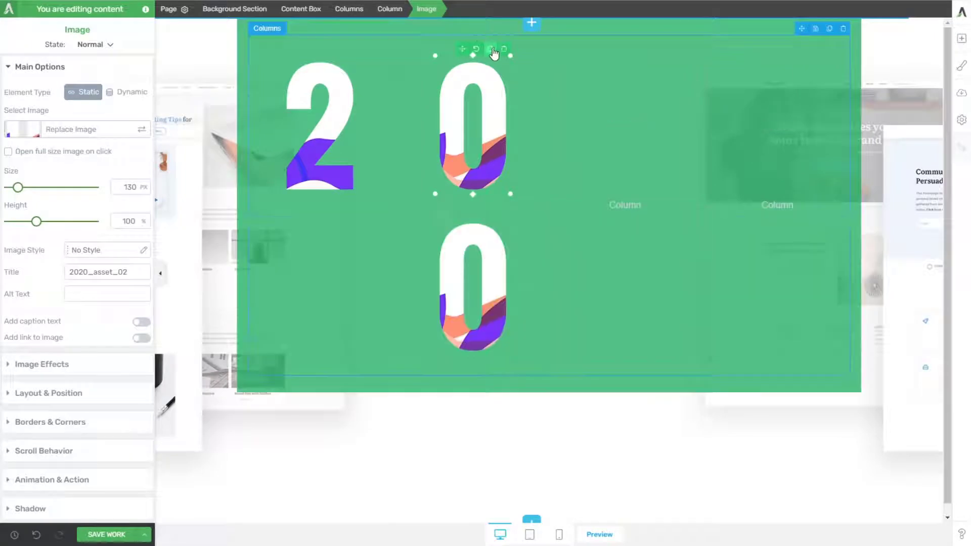
{"action": "left_click_drag", "start_coordinate": [465, 49], "coordinate": [618, 141]}
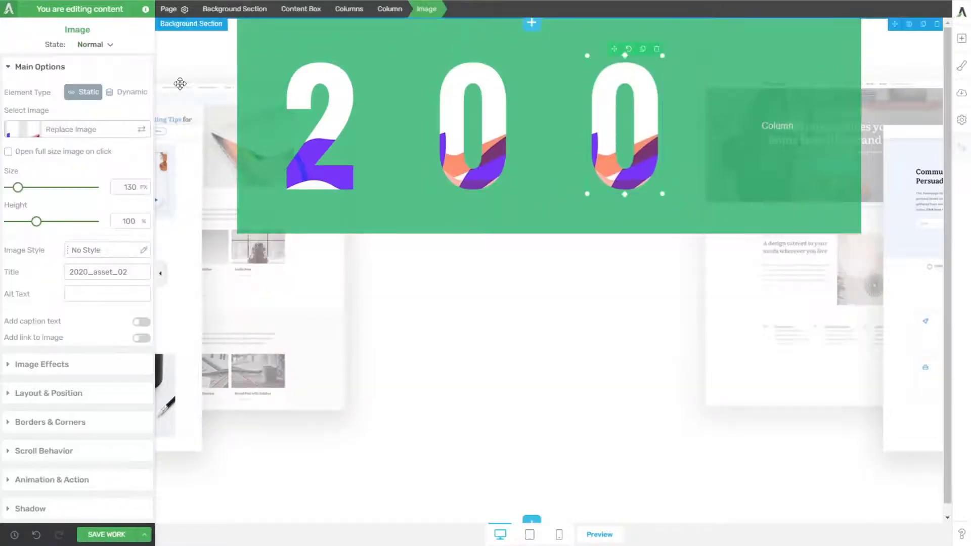
{"action": "left_click", "coordinate": [146, 131]}
{"action": "left_click", "coordinate": [198, 259]}
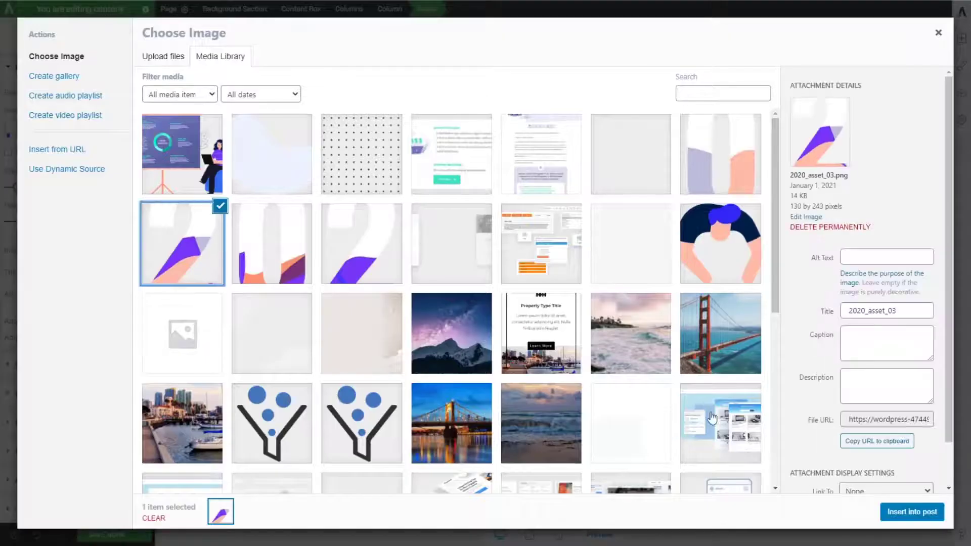
{"action": "left_click", "coordinate": [912, 511]}
Step: Duplicate the third column's digit, move the copy to the fourth column and replace it with 2020_asset_04
{"action": "left_click", "coordinate": [642, 49]}
{"action": "left_click_drag", "start_coordinate": [614, 49], "coordinate": [781, 144]}
{"action": "left_click", "coordinate": [780, 144]}
{"action": "left_click", "coordinate": [145, 130]}
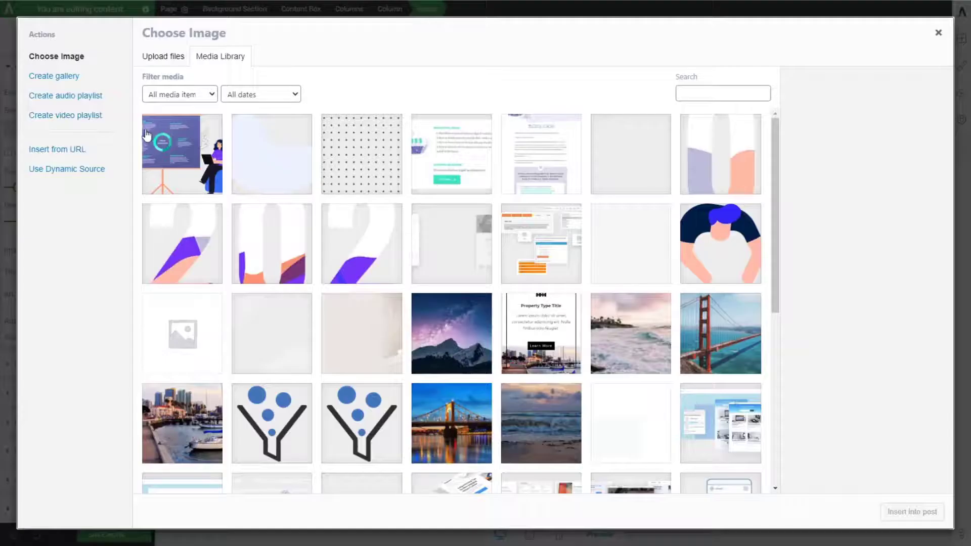
{"action": "left_click", "coordinate": [628, 192]}
{"action": "left_click", "coordinate": [724, 167]}
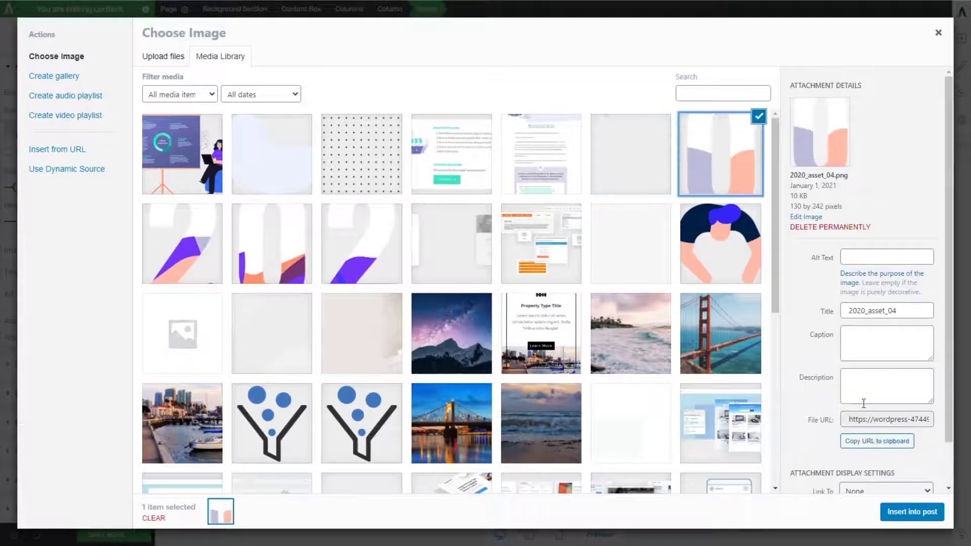
{"action": "left_click", "coordinate": [914, 512]}
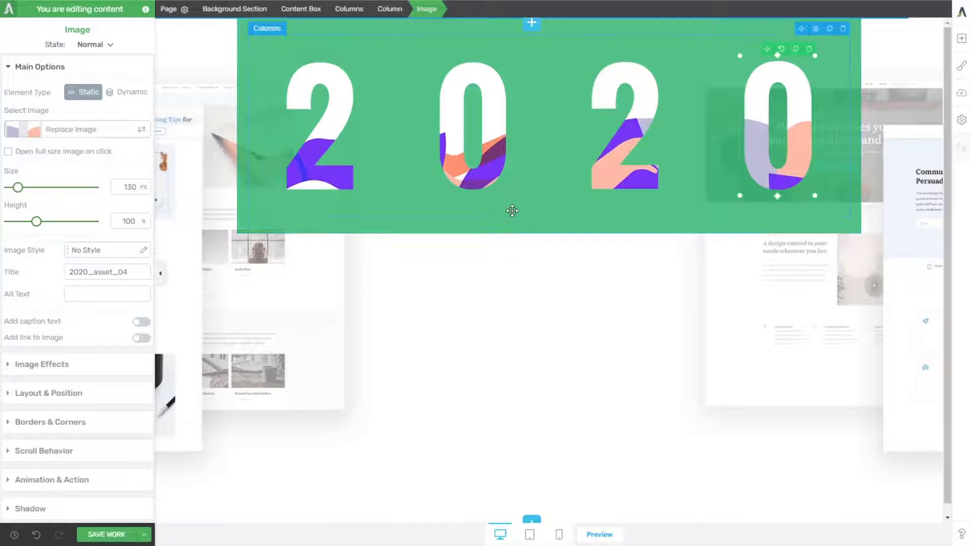
Step: Set the maximum width of the Columns element to 570 px and center it in the green content box
{"action": "left_click", "coordinate": [575, 197]}
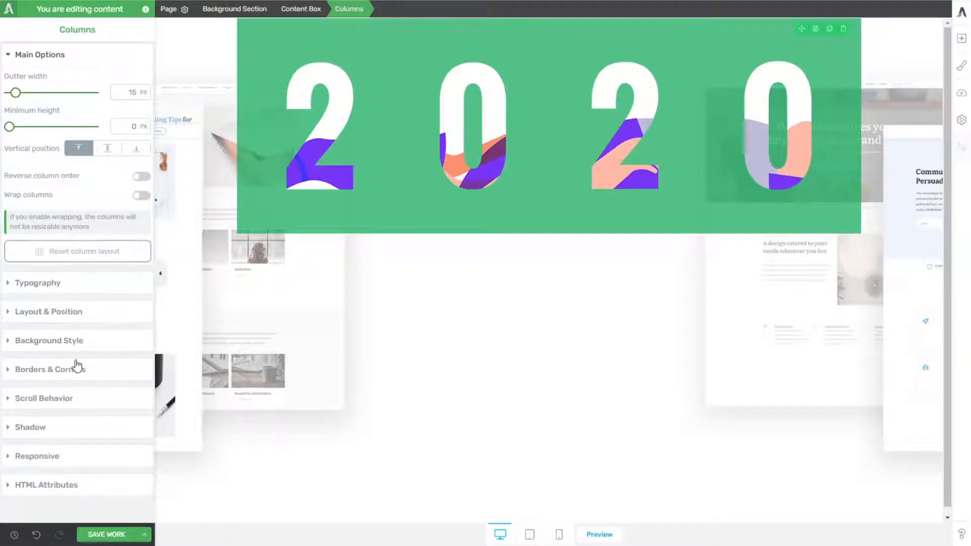
{"action": "left_click", "coordinate": [57, 313]}
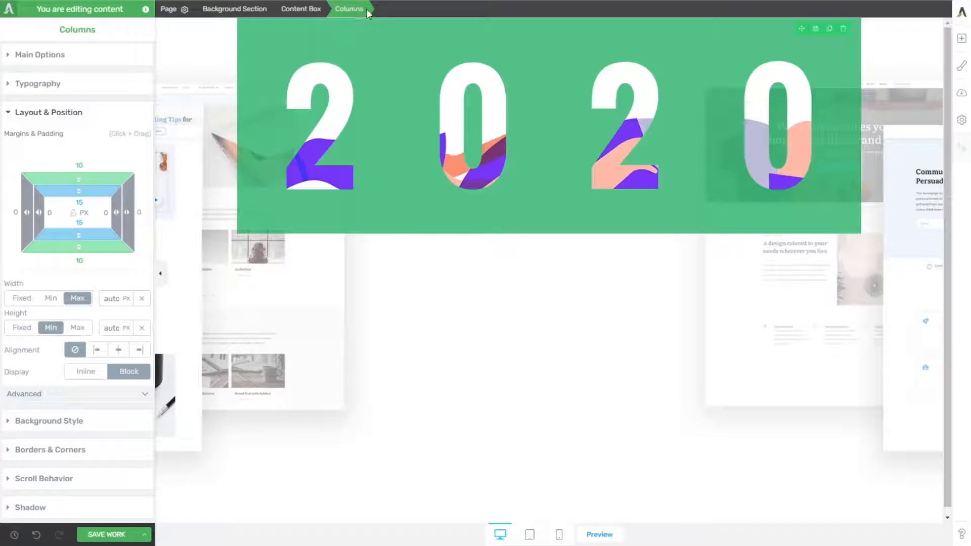
{"action": "left_click", "coordinate": [113, 299]}
{"action": "type", "text": "844"}
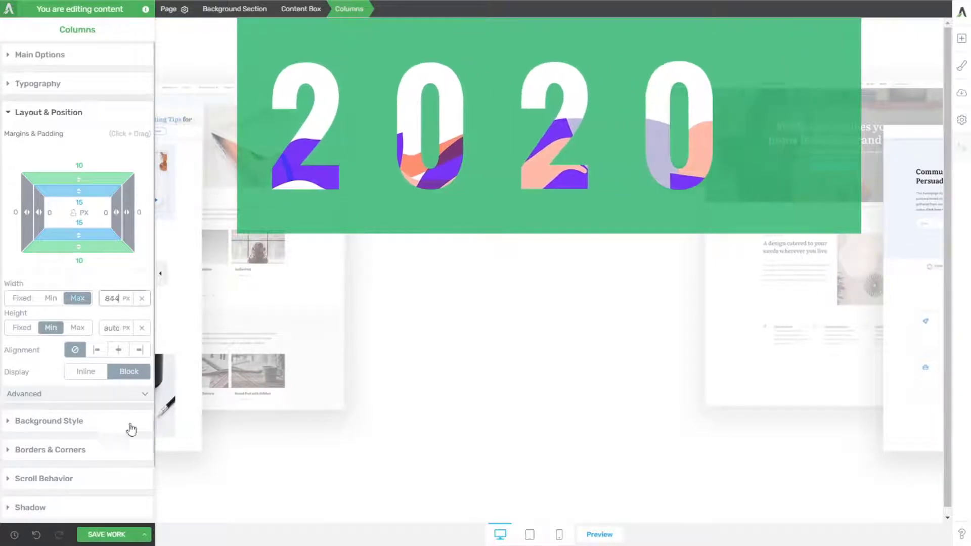
{"action": "left_click_drag", "start_coordinate": [131, 429], "coordinate": [132, 491]}
{"action": "left_click_drag", "start_coordinate": [116, 297], "coordinate": [127, 399]}
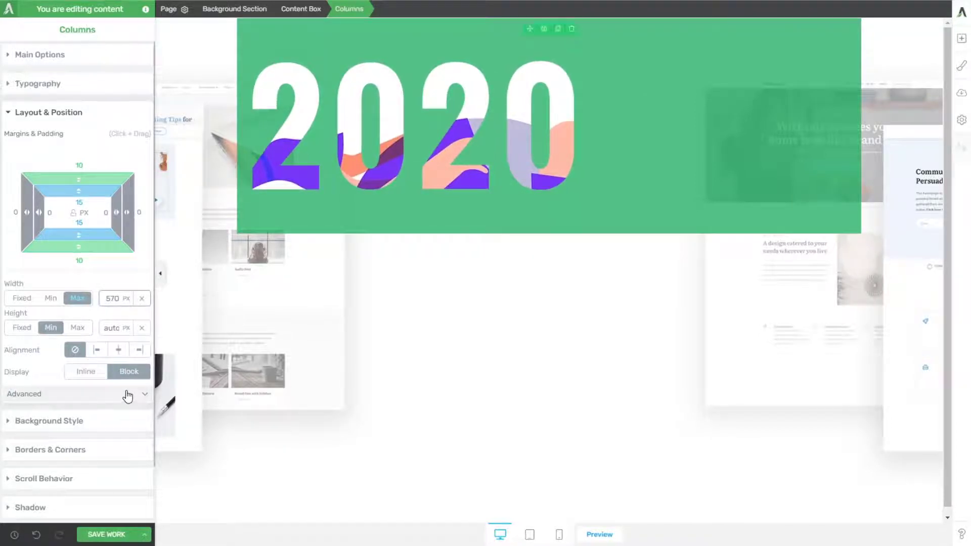
{"action": "left_click", "coordinate": [121, 353]}
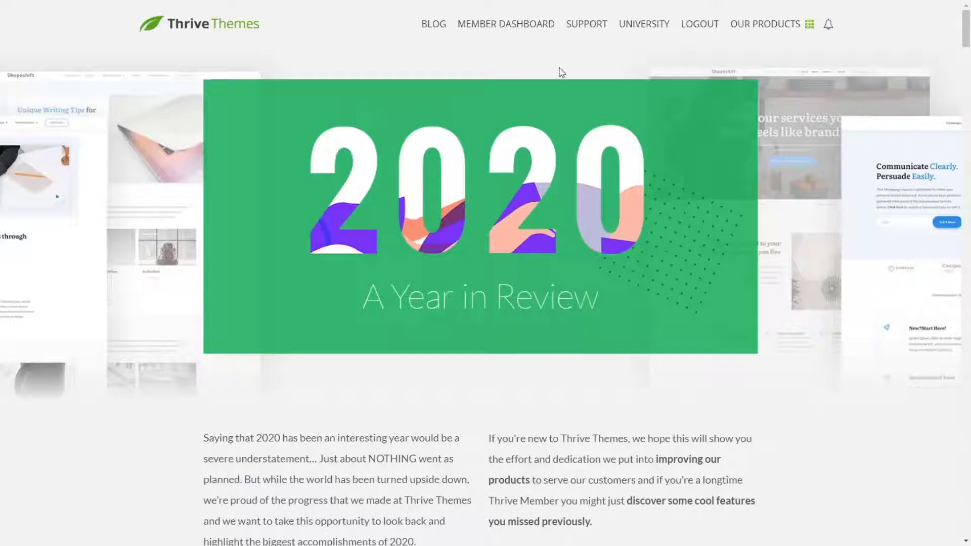
Step: Copy "A Year in Review" from the published Thrive Themes page and paste it into a new Text element below the digit columns
{"action": "left_click_drag", "start_coordinate": [400, 304], "coordinate": [617, 304]}
{"action": "key", "text": "ctrl+c"}
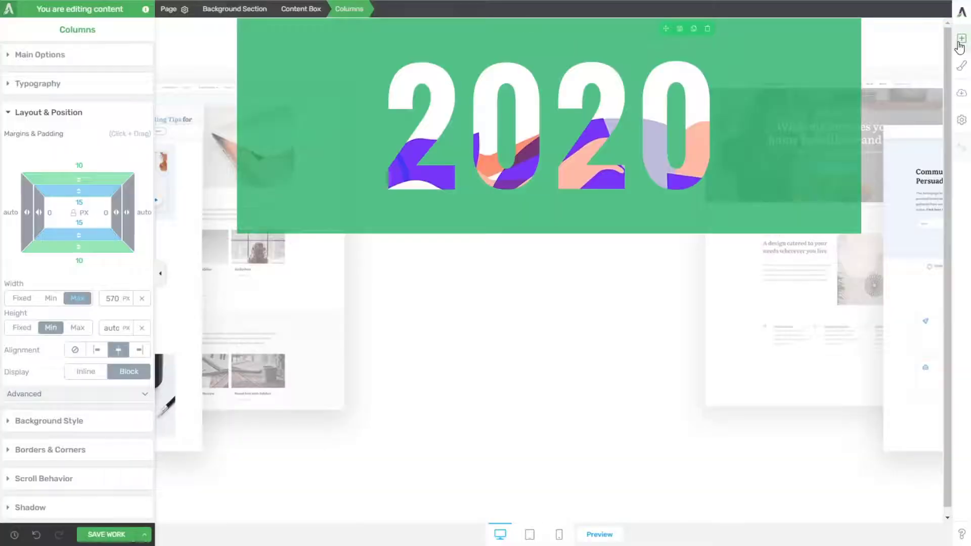
{"action": "left_click", "coordinate": [961, 38]}
{"action": "left_click_drag", "start_coordinate": [863, 124], "coordinate": [538, 201]}
{"action": "key", "text": "ctrl+v"}
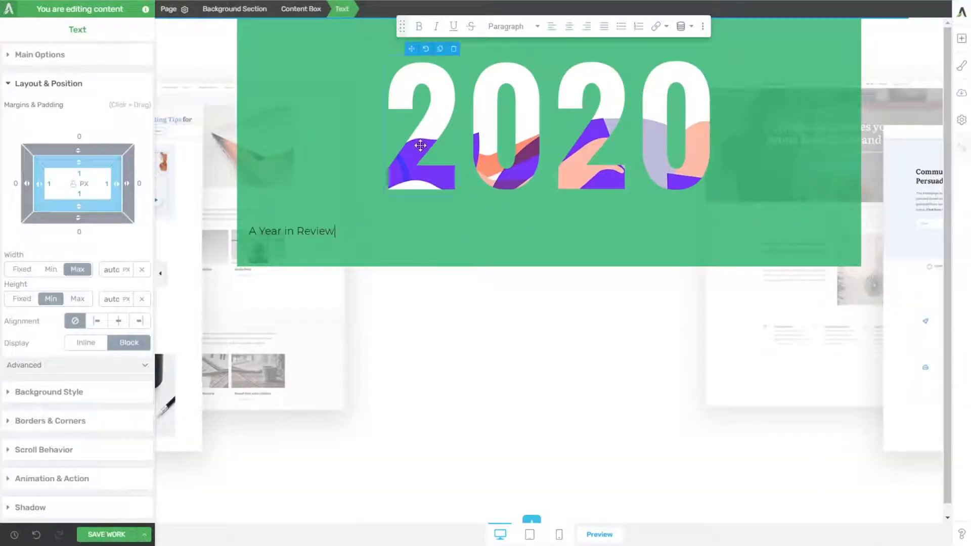
Step: Format the "A Year in Review" text as Heading 1 and center it
{"action": "left_click", "coordinate": [511, 26]}
{"action": "left_click", "coordinate": [517, 104]}
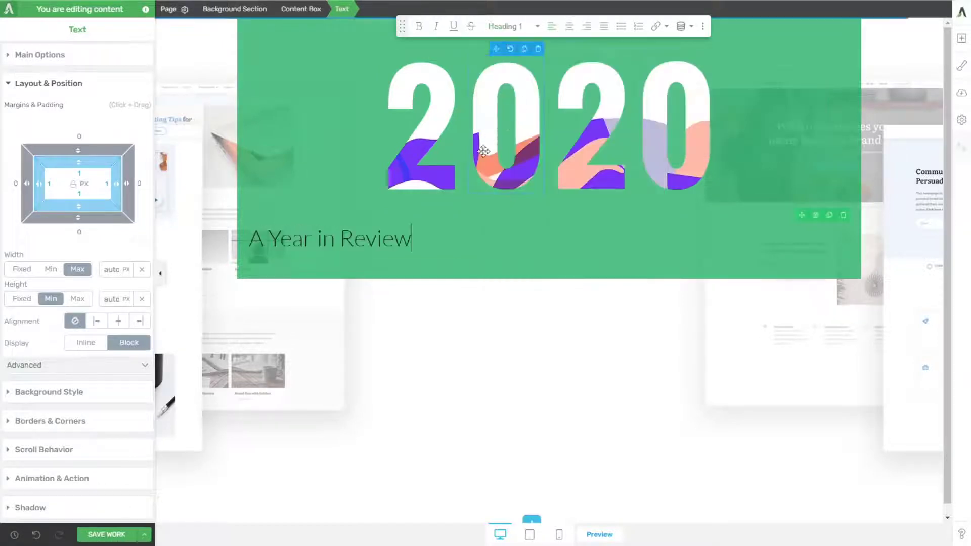
{"action": "left_click", "coordinate": [564, 30]}
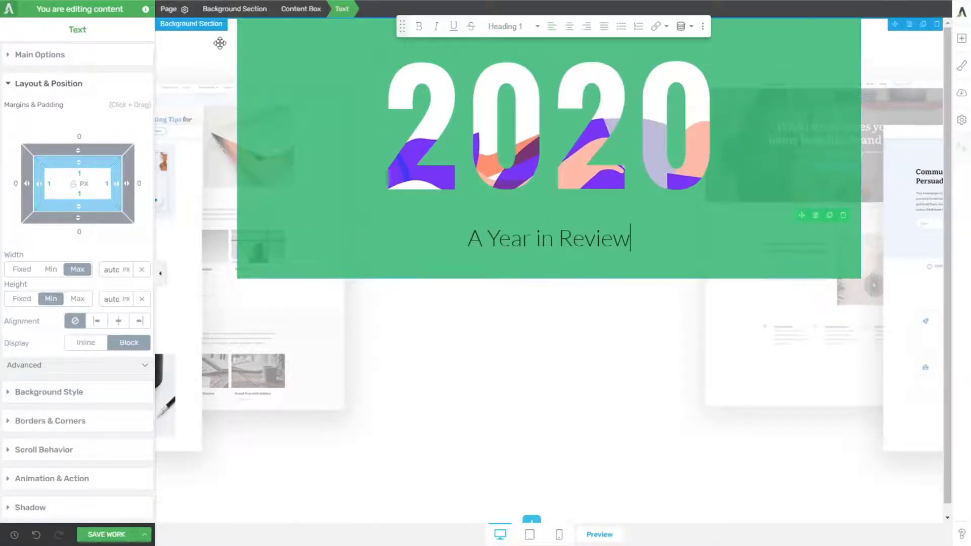
Step: Set the content box's typography color to white, #ffffff
{"action": "left_click", "coordinate": [190, 59]}
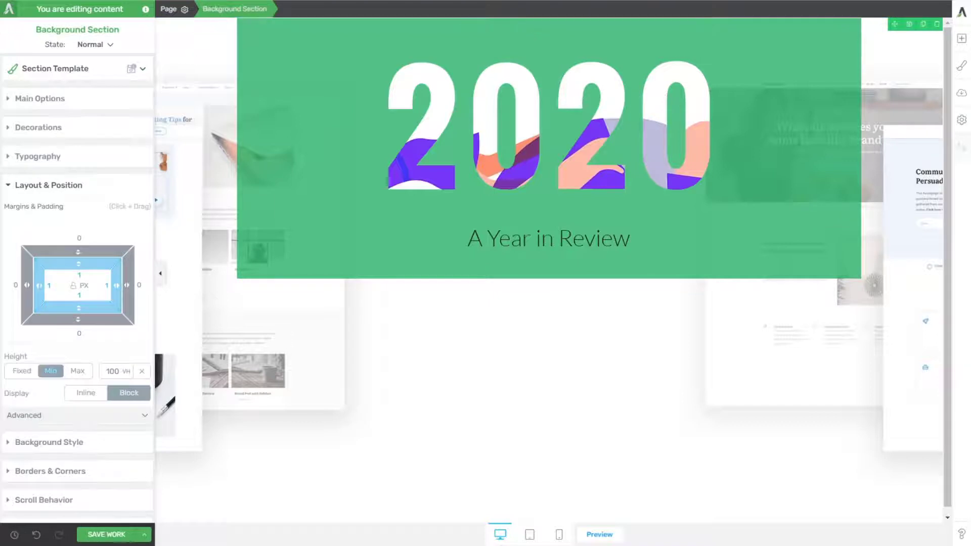
{"action": "left_click", "coordinate": [253, 53]}
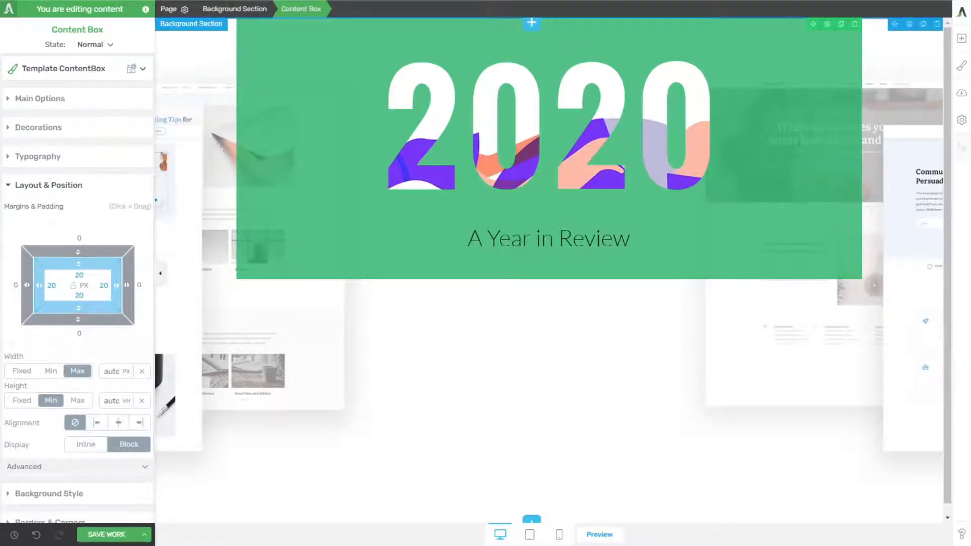
{"action": "left_click", "coordinate": [41, 99]}
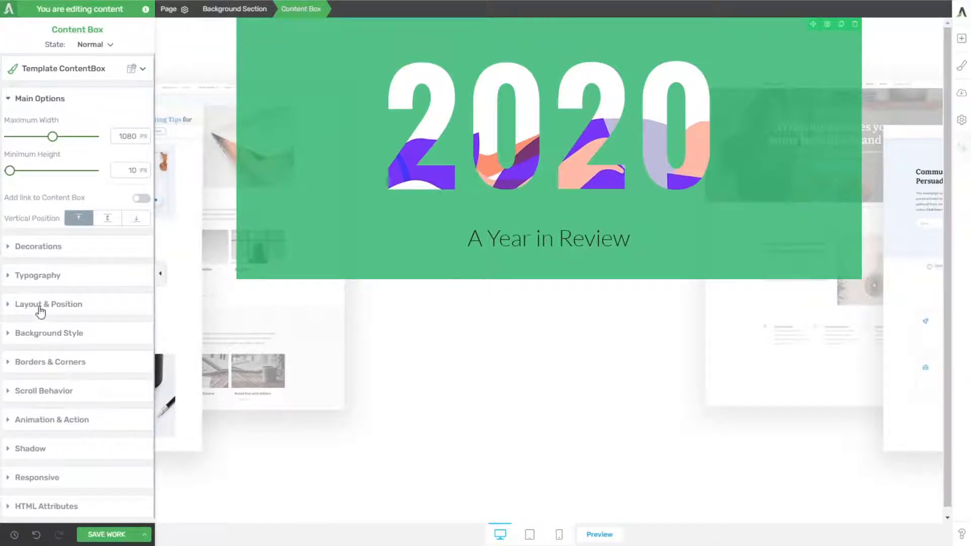
{"action": "left_click", "coordinate": [41, 276]}
{"action": "left_click", "coordinate": [72, 225]}
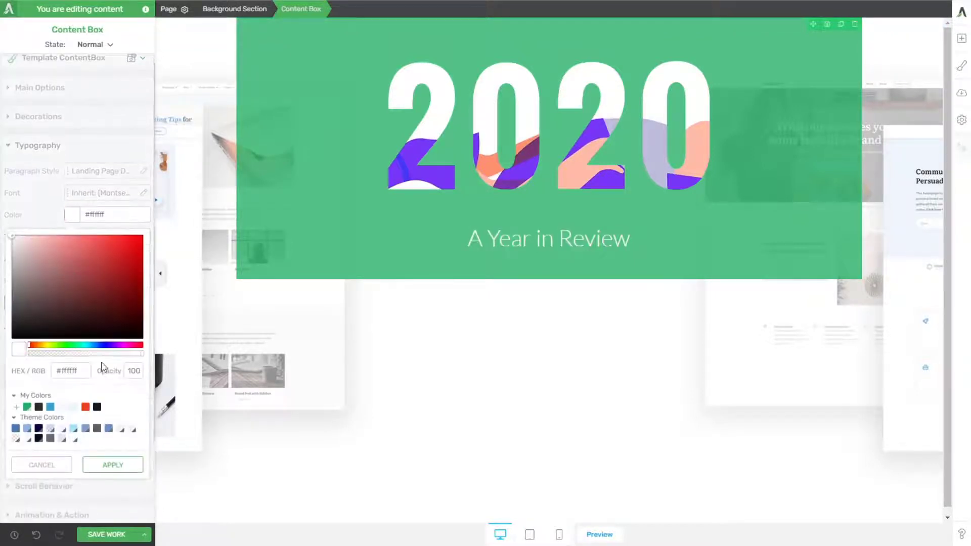
{"action": "left_click", "coordinate": [113, 464]}
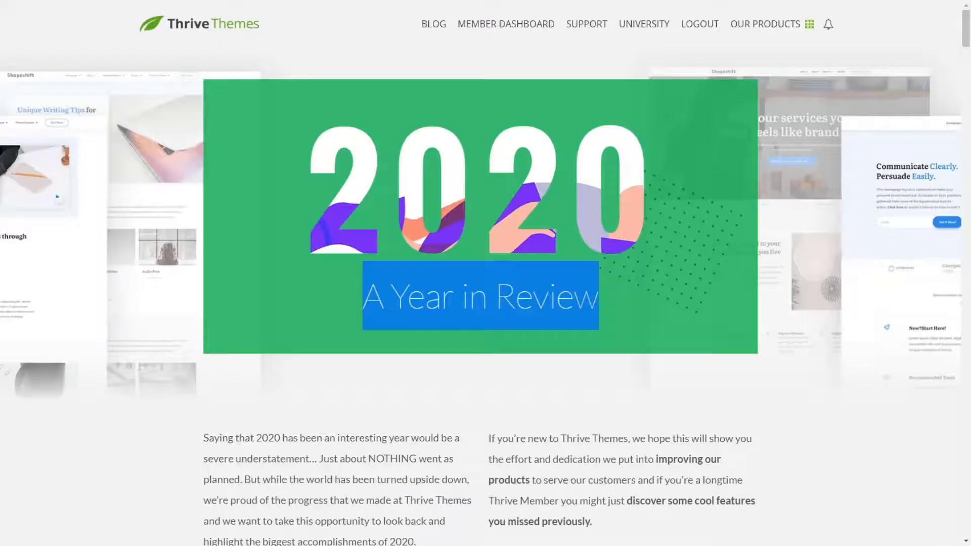
Step: Inspect the published page's "A Year in Review" heading with WhatFont, and set the copied heading's font size to 60 px in the editor
{"action": "left_click", "coordinate": [508, 339]}
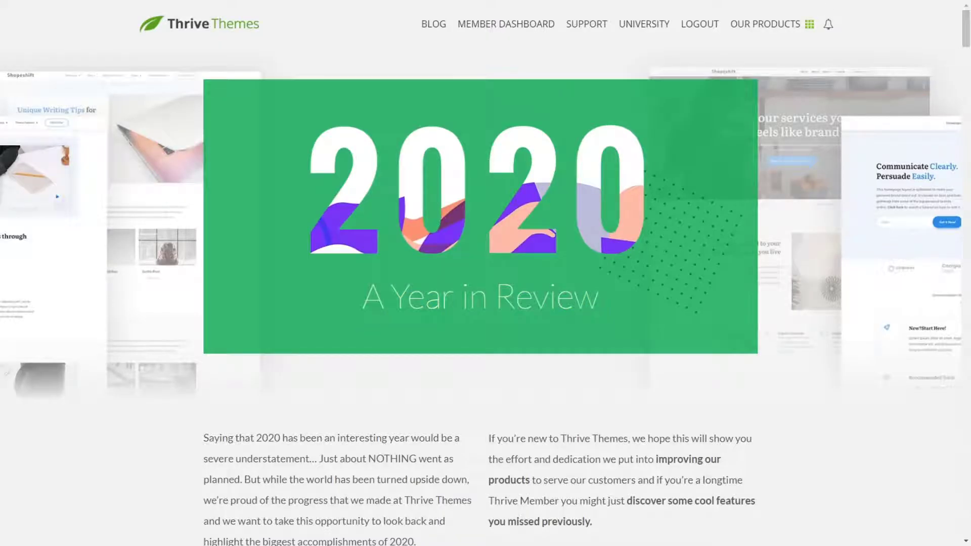
{"action": "left_click", "coordinate": [842, 1]}
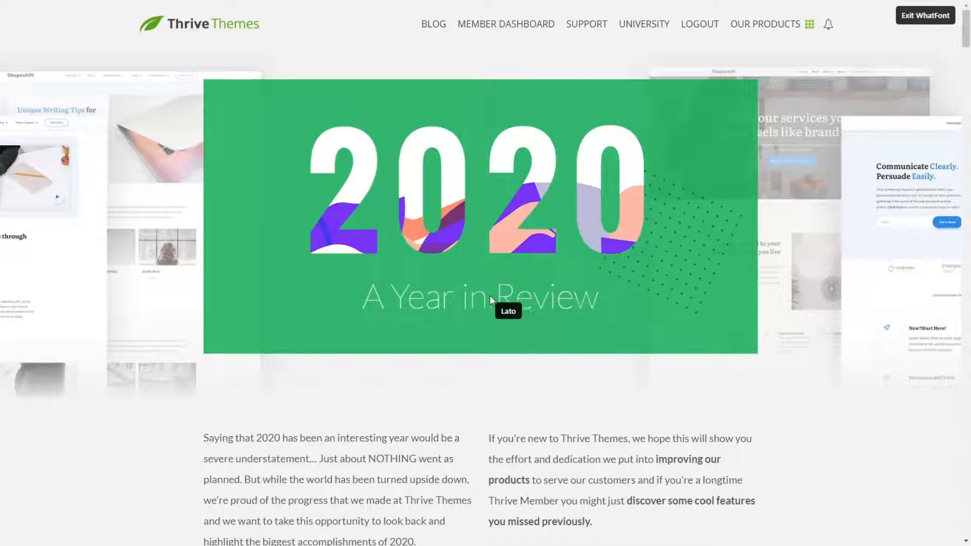
{"action": "left_click", "coordinate": [523, 301]}
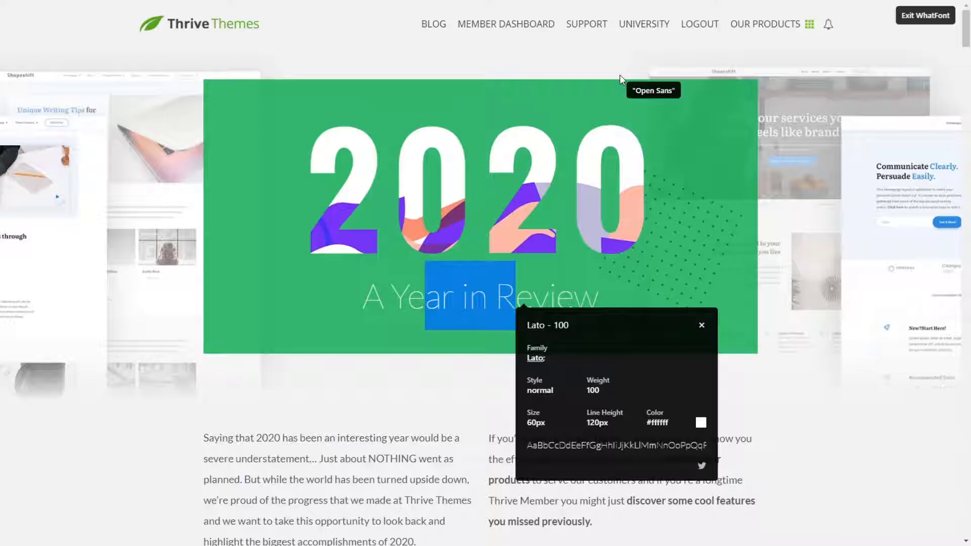
{"action": "left_click", "coordinate": [842, 1]}
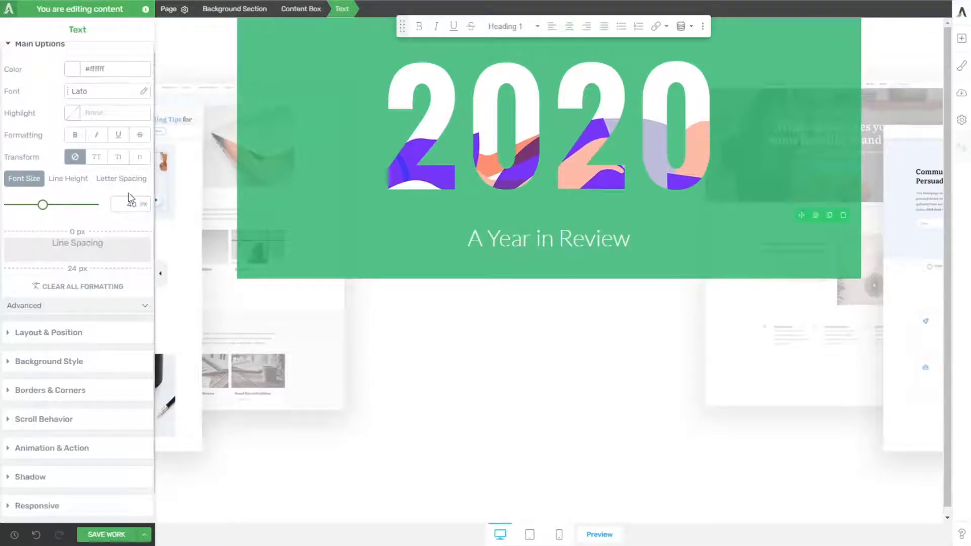
{"action": "double_click", "coordinate": [130, 202]}
{"action": "type", "text": "60"}
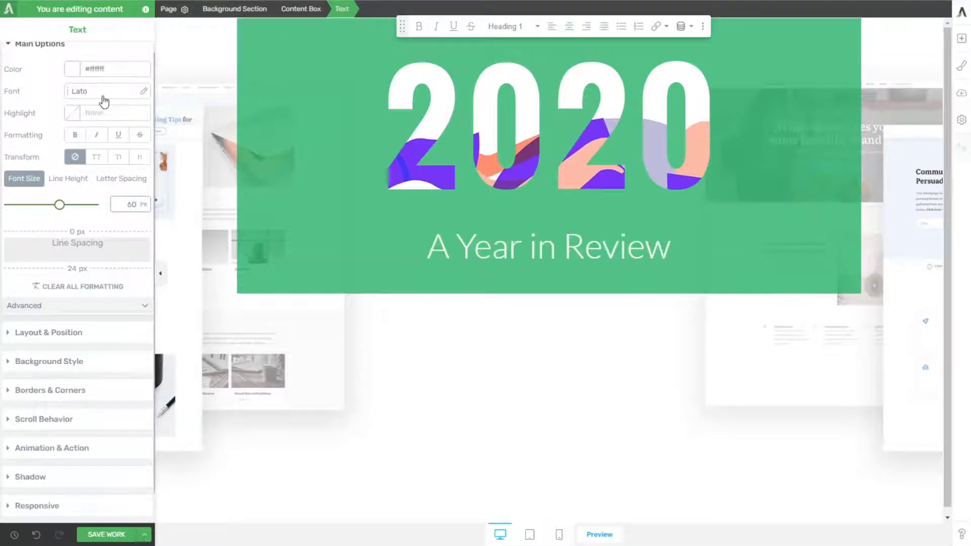
Step: Set the "A Year in Review" heading's font to the Google font Lato with a regular weight of 100
{"action": "left_click", "coordinate": [143, 92]}
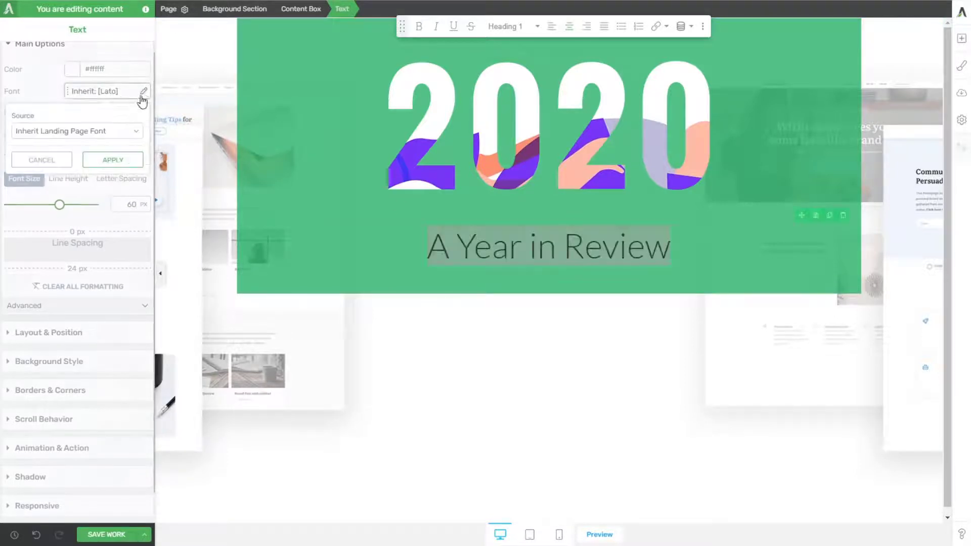
{"action": "left_click", "coordinate": [54, 148]}
{"action": "left_click", "coordinate": [51, 171]}
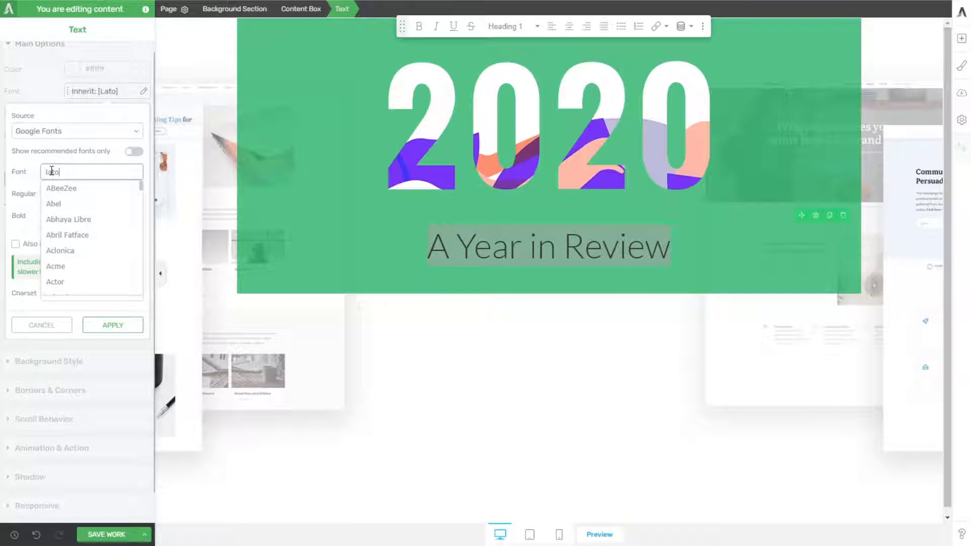
{"action": "left_click", "coordinate": [61, 187]}
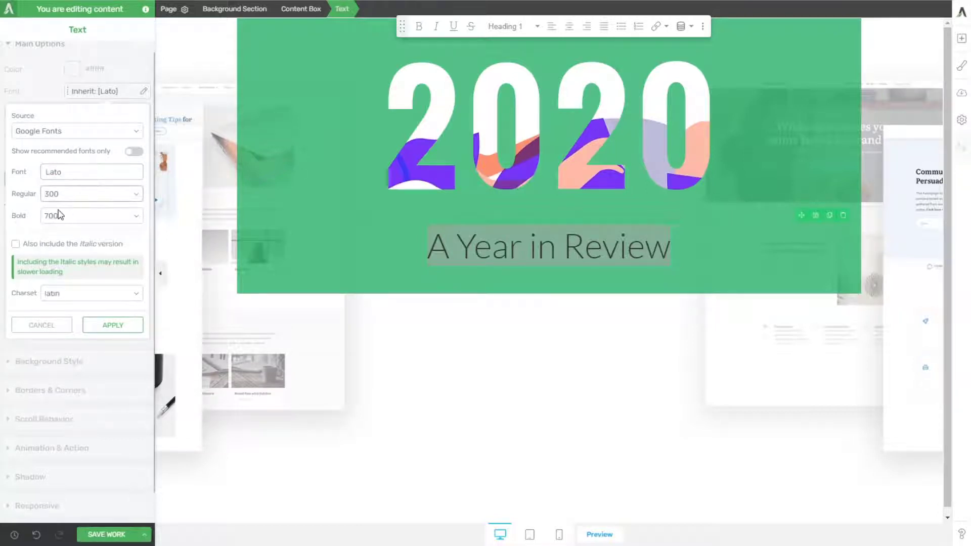
{"action": "left_click", "coordinate": [113, 326]}
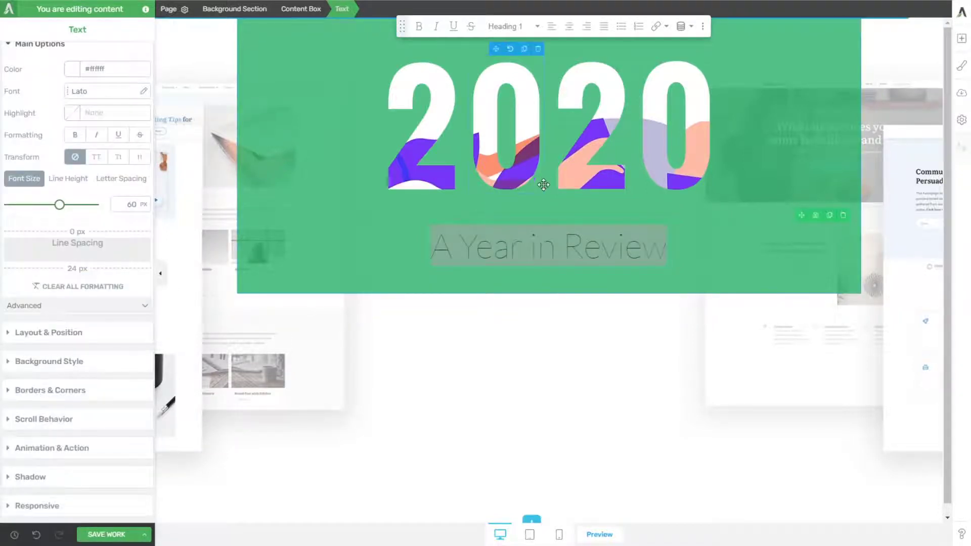
{"action": "left_click", "coordinate": [405, 230]}
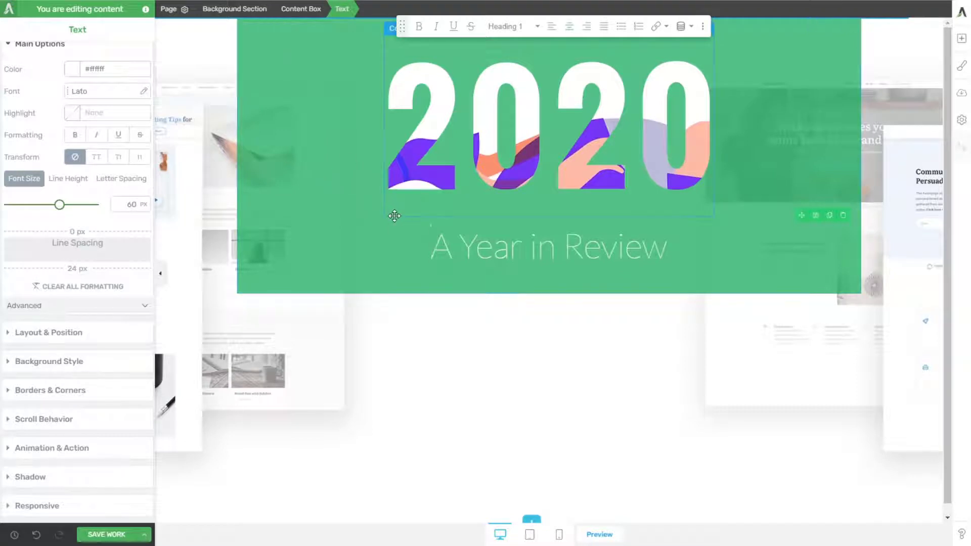
Step: Set the top and bottom margins and the bottom padding of the Columns element to 0
{"action": "left_click", "coordinate": [394, 216]}
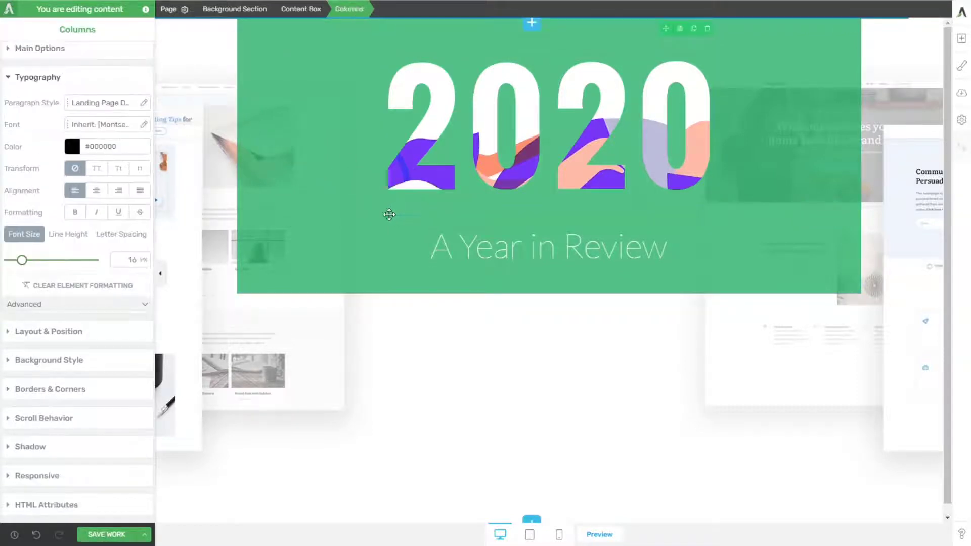
{"action": "left_click", "coordinate": [59, 332]}
{"action": "type", "text": "0"}
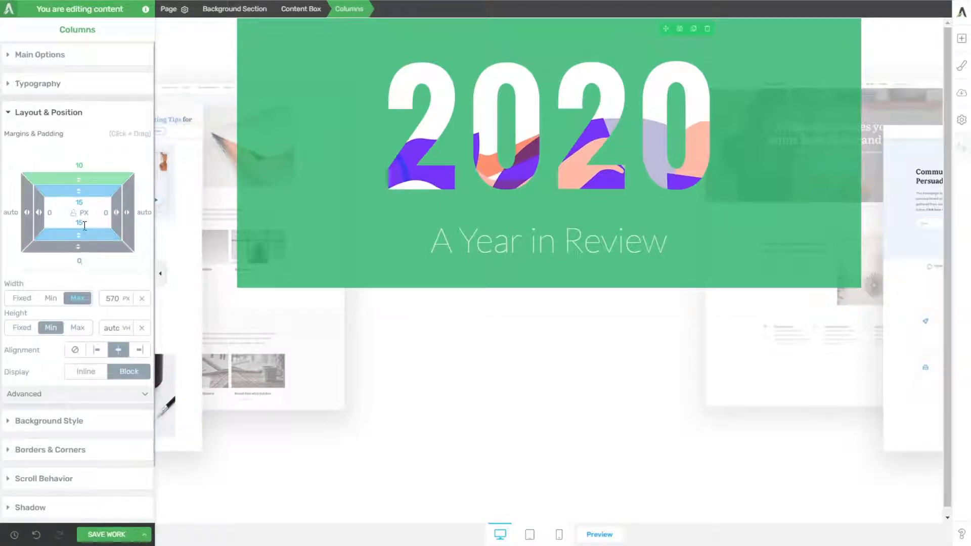
{"action": "left_click", "coordinate": [81, 223]}
{"action": "type", "text": "02"}
{"action": "type", "text": "0"}
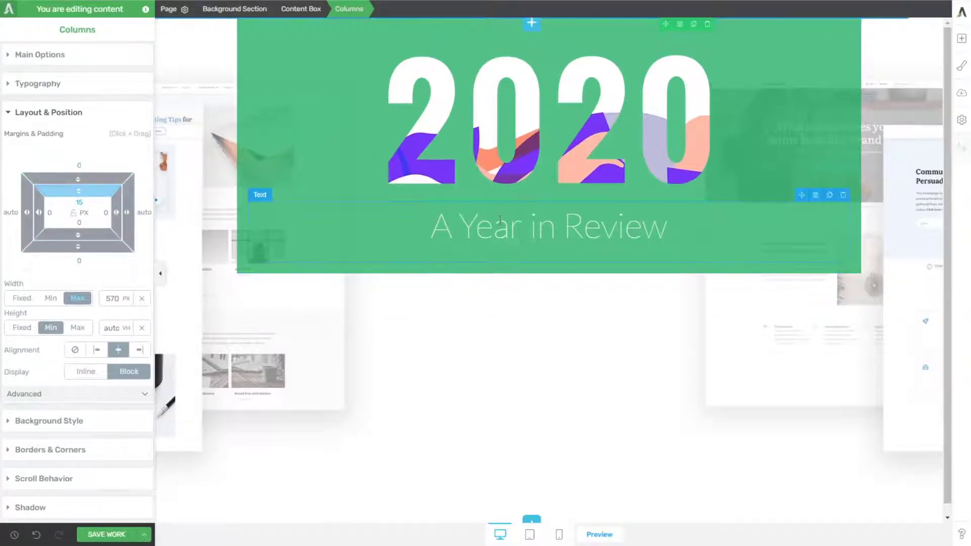
Step: Set the top and bottom margins of each of the four 2020 digit images to 0
{"action": "left_click", "coordinate": [417, 177]}
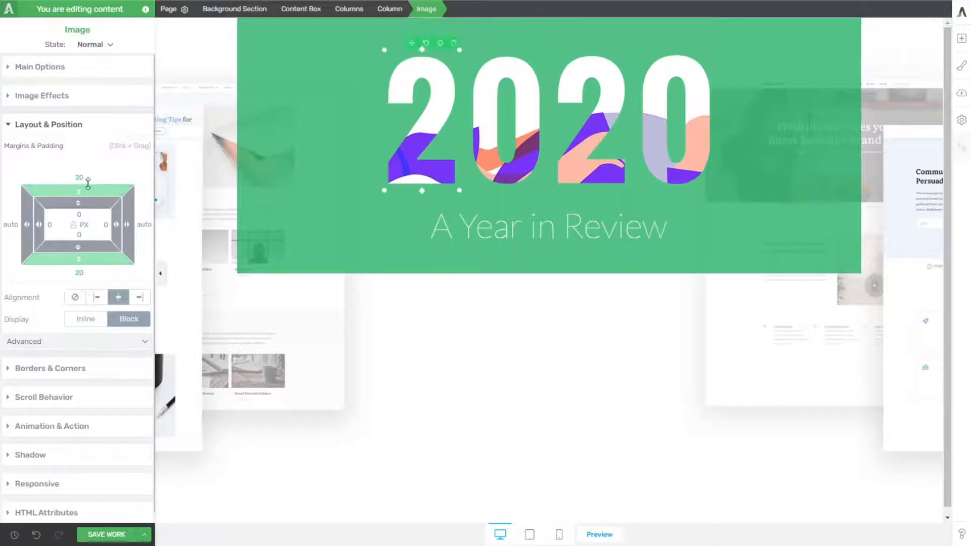
{"action": "left_click", "coordinate": [501, 137]}
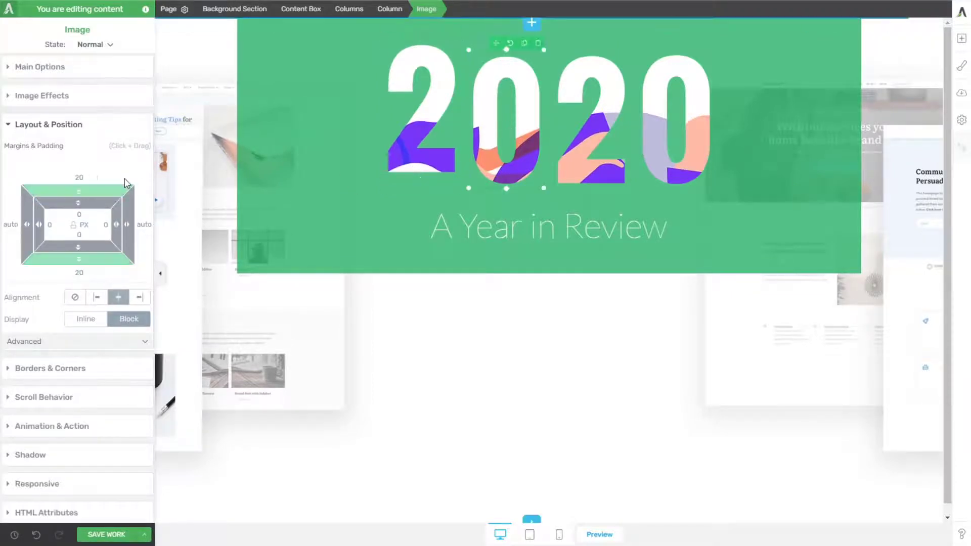
{"action": "type", "text": "0"}
{"action": "key", "text": "Tab"}
{"action": "type", "text": "0"}
{"action": "left_click", "coordinate": [582, 132]}
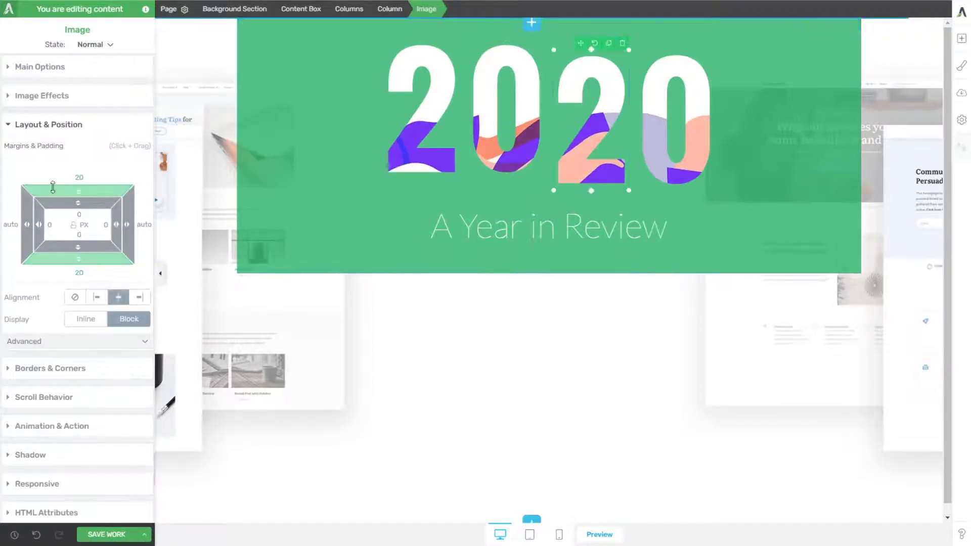
{"action": "left_click", "coordinate": [79, 179]}
{"action": "type", "text": "0"}
{"action": "left_click", "coordinate": [676, 126]}
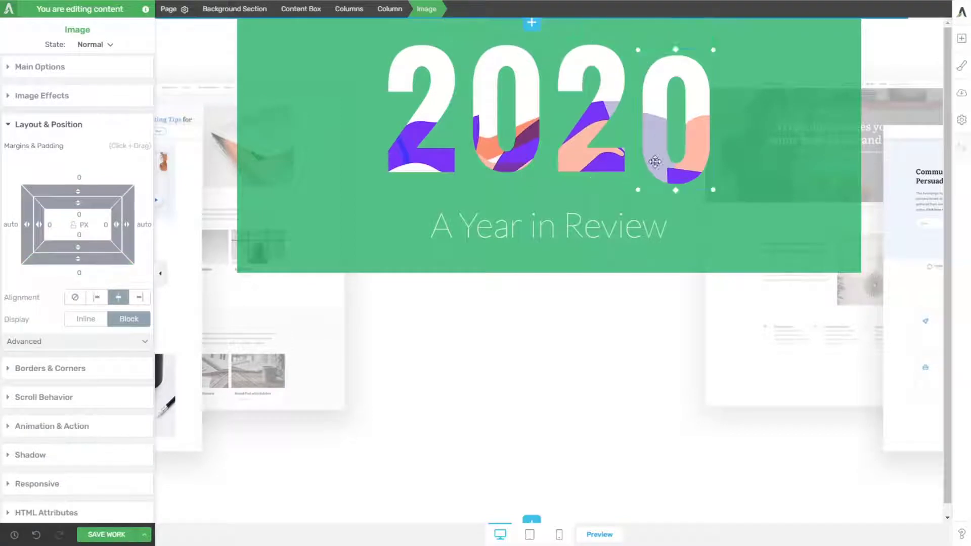
{"action": "type", "text": "0"}
{"action": "key", "text": "Tab"}
{"action": "type", "text": "0"}
Step: Compare the green box with the published page and set the content box's solid background color opacity to 84
{"action": "left_click", "coordinate": [500, 288]}
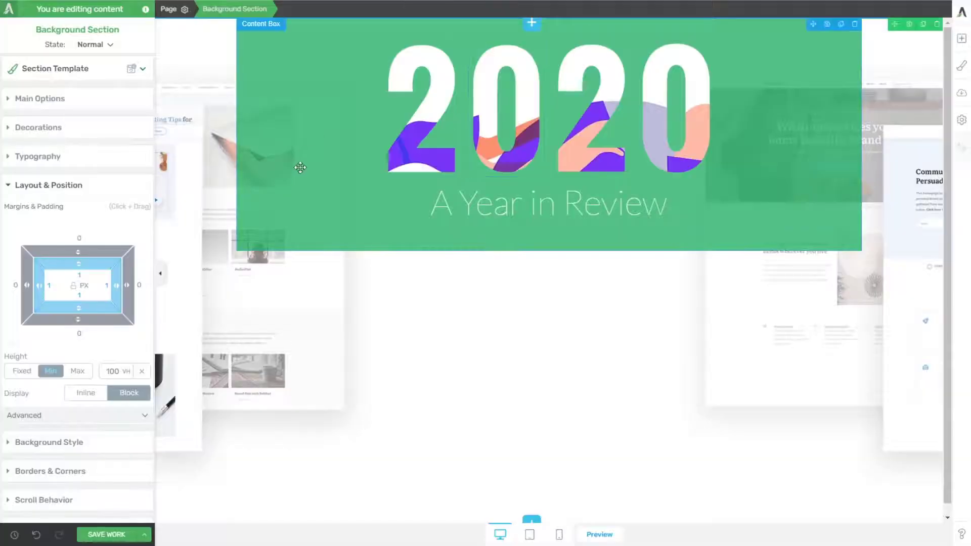
{"action": "left_click", "coordinate": [302, 229]}
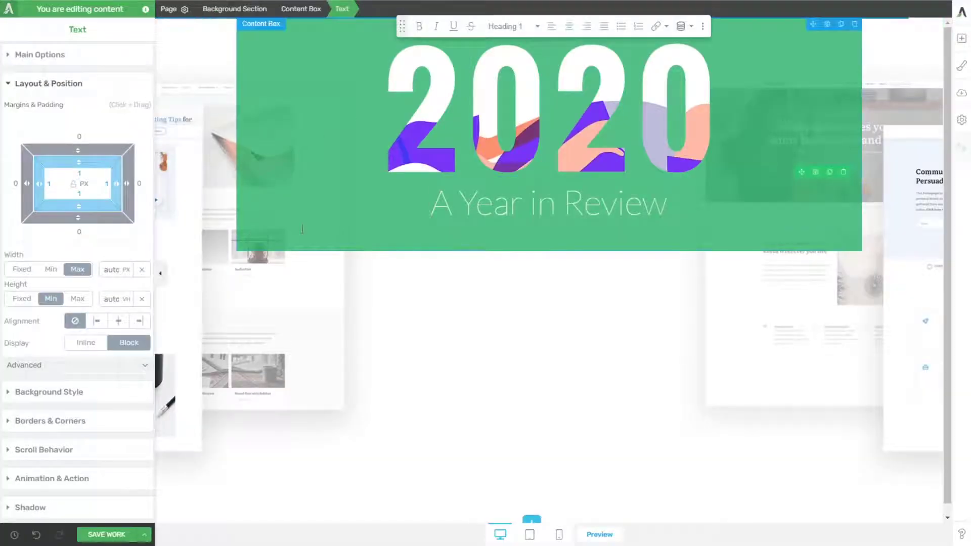
{"action": "left_click", "coordinate": [301, 9]}
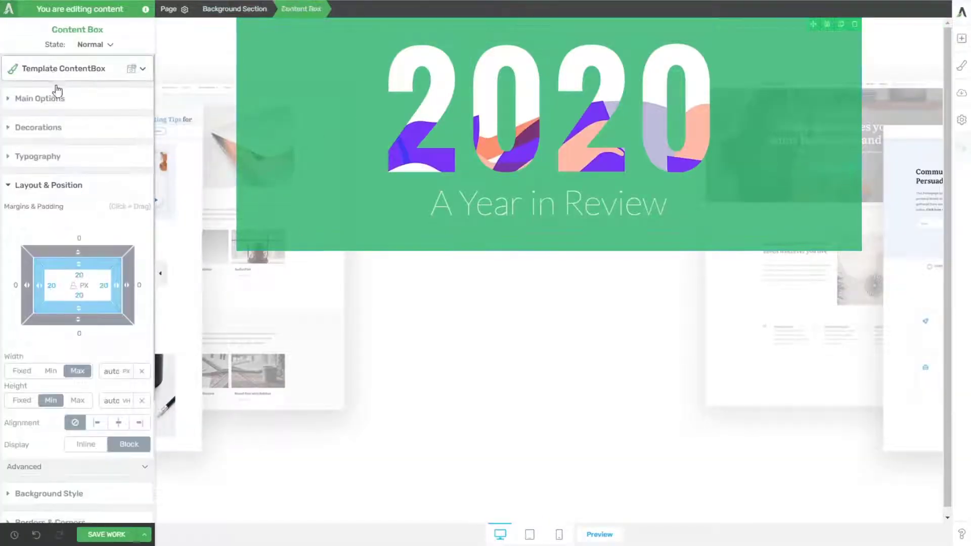
{"action": "left_click", "coordinate": [42, 101]}
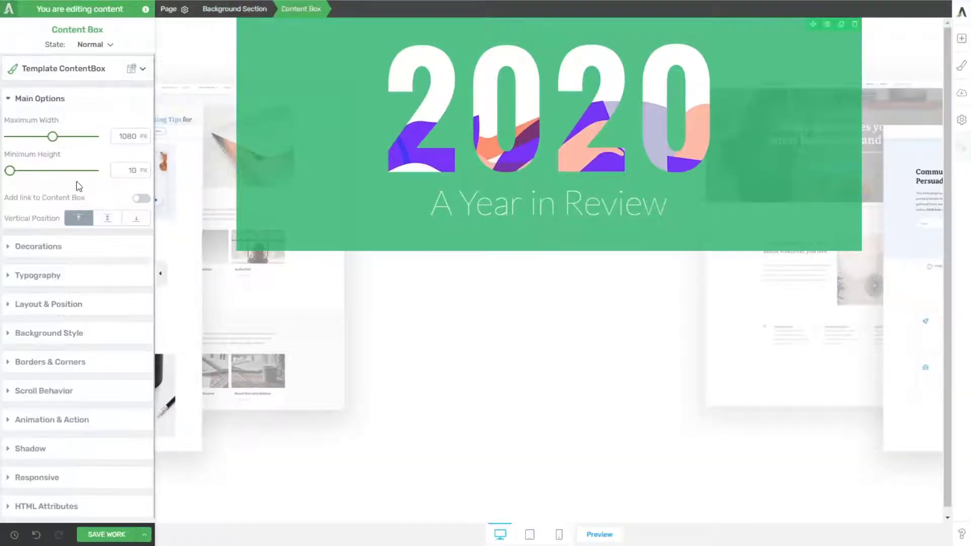
{"action": "left_click", "coordinate": [31, 333]}
{"action": "left_click", "coordinate": [15, 261]}
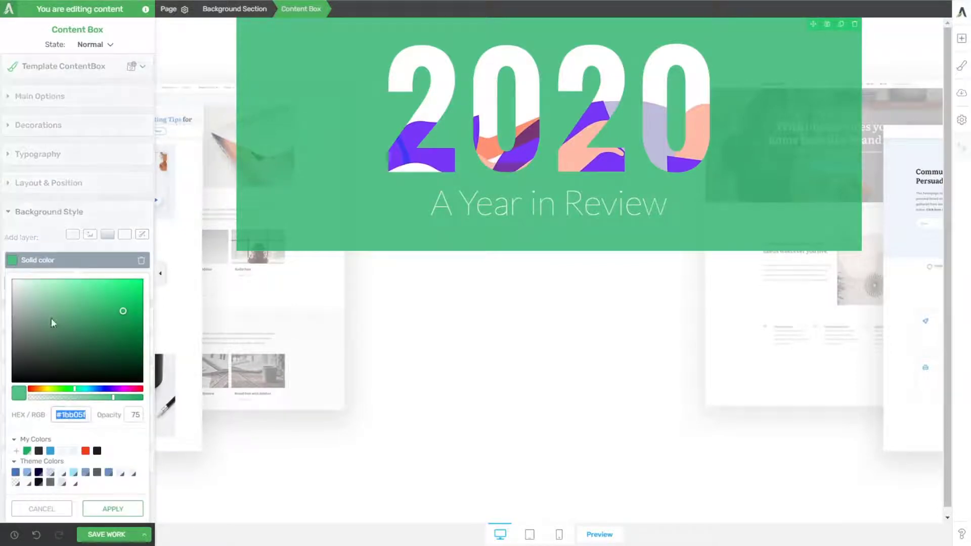
{"action": "left_click", "coordinate": [122, 397]}
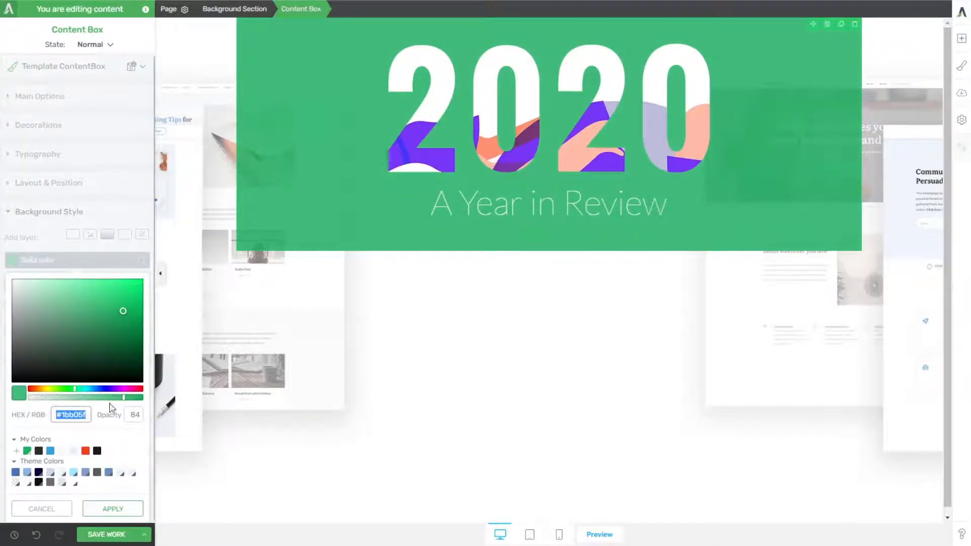
{"action": "left_click", "coordinate": [113, 508]}
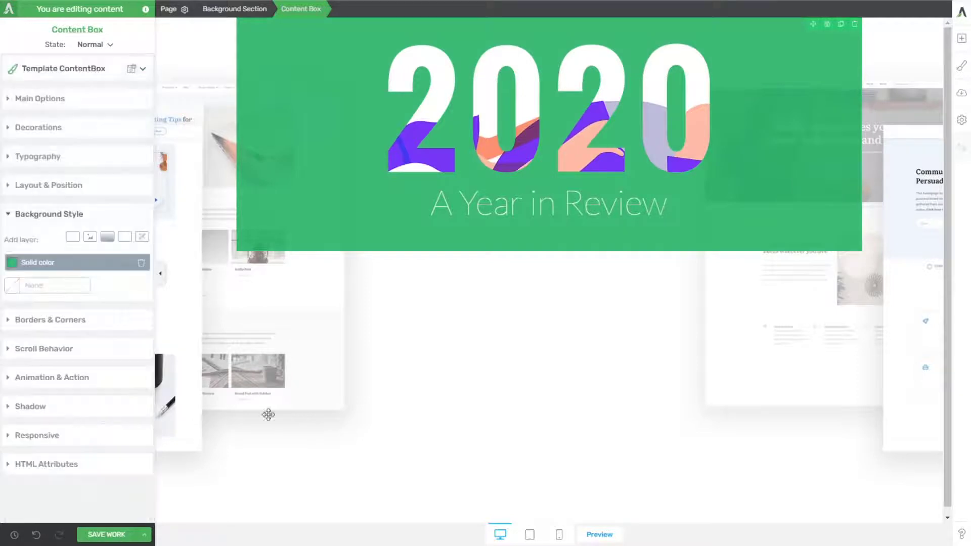
Step: Check the published page's digit animation and give the first 2 image a leftward Horizontal Scroll parallax effect at speed 3
{"action": "left_click", "coordinate": [424, 118]}
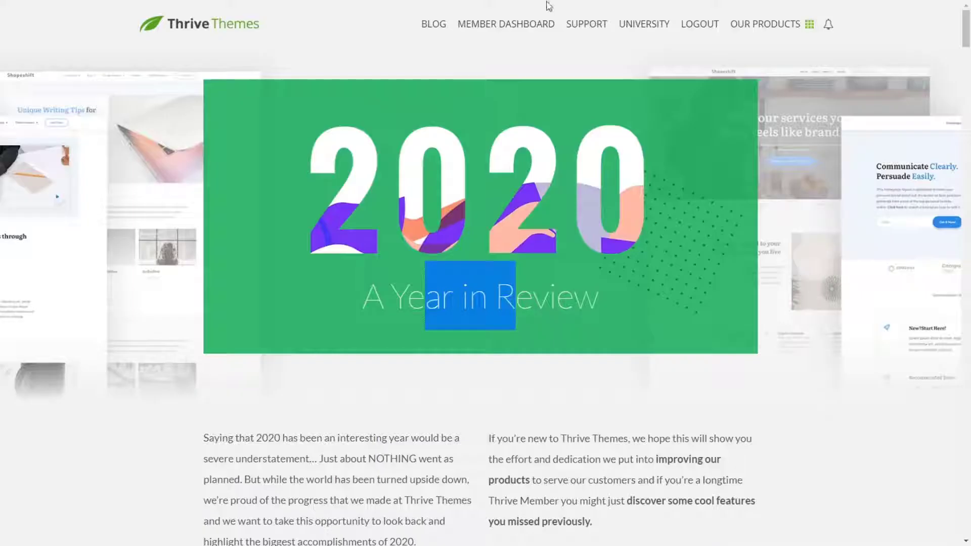
{"action": "scroll", "coordinate": [531, 185], "scroll_direction": "down", "scroll_amount": 2}
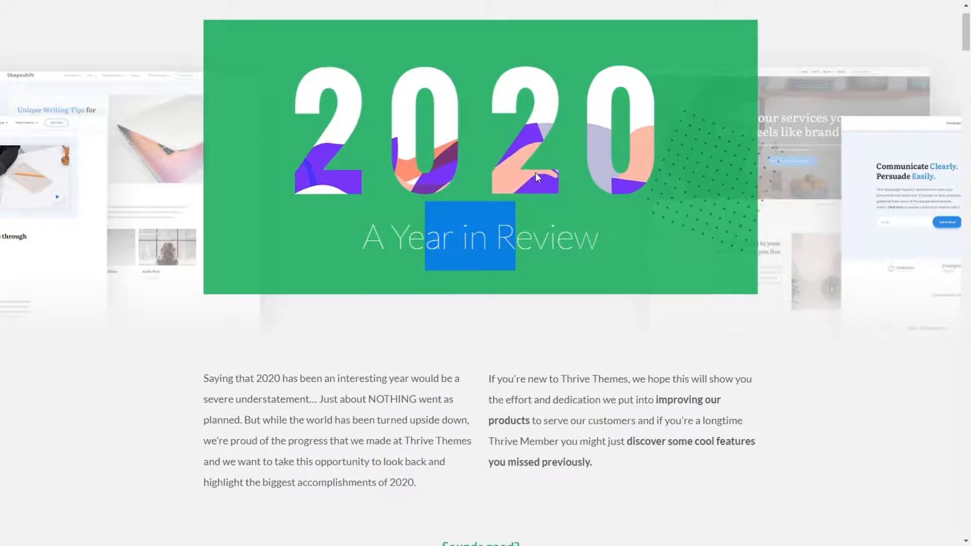
{"action": "scroll", "coordinate": [536, 174], "scroll_direction": "down", "scroll_amount": 2}
{"action": "scroll", "coordinate": [539, 175], "scroll_direction": "up", "scroll_amount": 3}
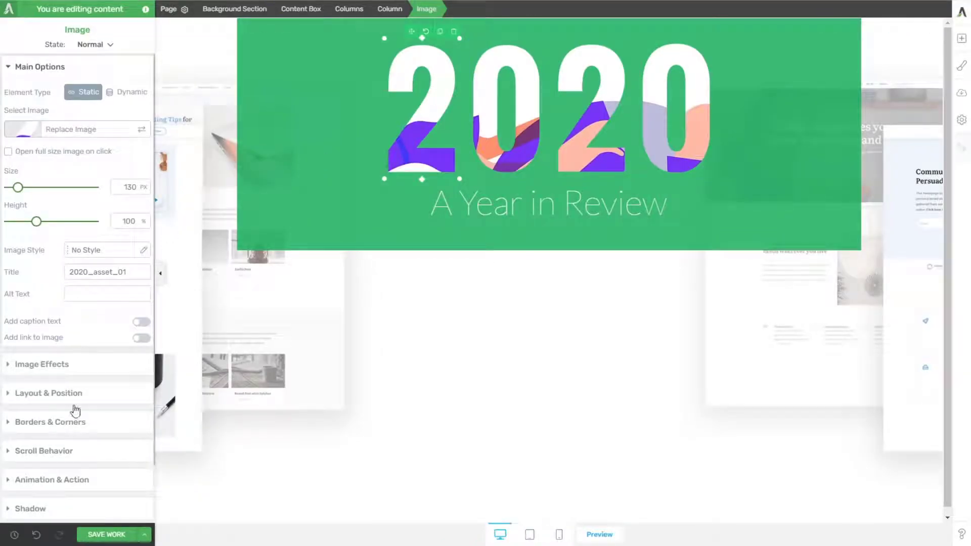
{"action": "left_click", "coordinate": [52, 452]}
{"action": "left_click", "coordinate": [134, 208]}
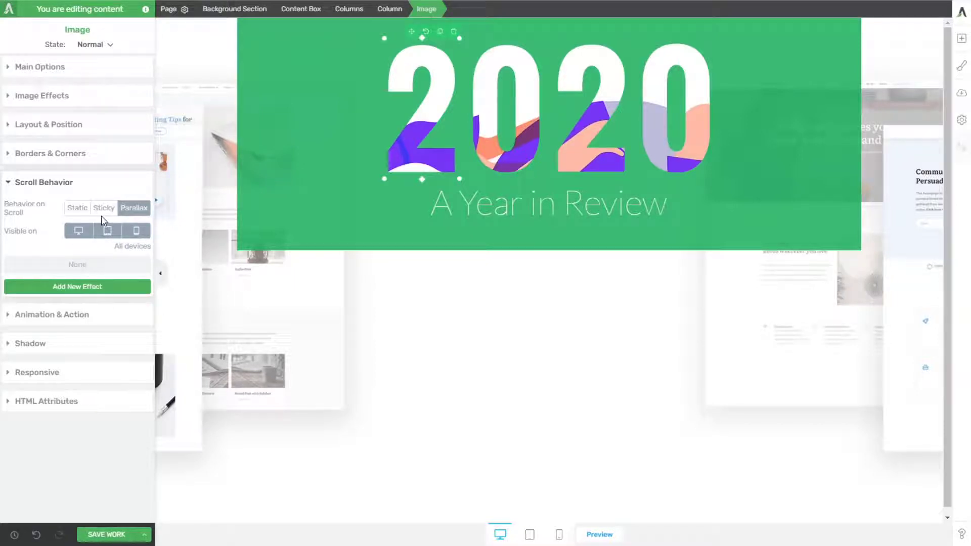
{"action": "left_click", "coordinate": [70, 287]}
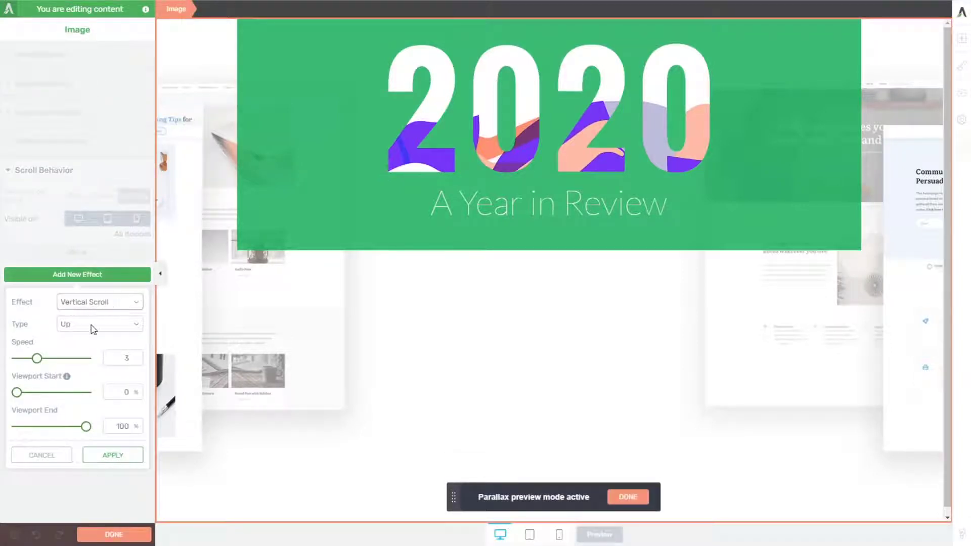
{"action": "left_click", "coordinate": [94, 329]}
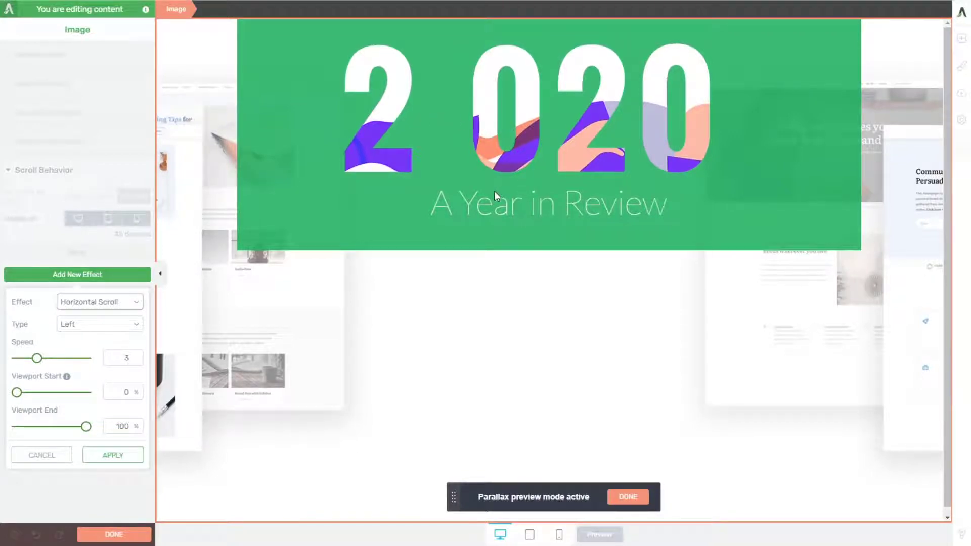
{"action": "left_click", "coordinate": [123, 456]}
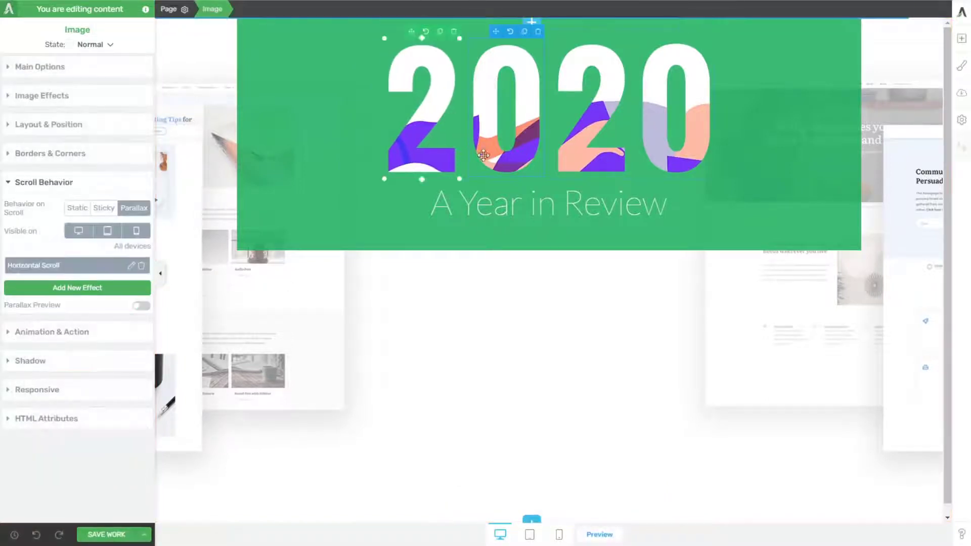
Step: Add a parallax Horizontal Scroll effect of type Left with speed 1.5 to the first 0 image
{"action": "left_click", "coordinate": [127, 211]}
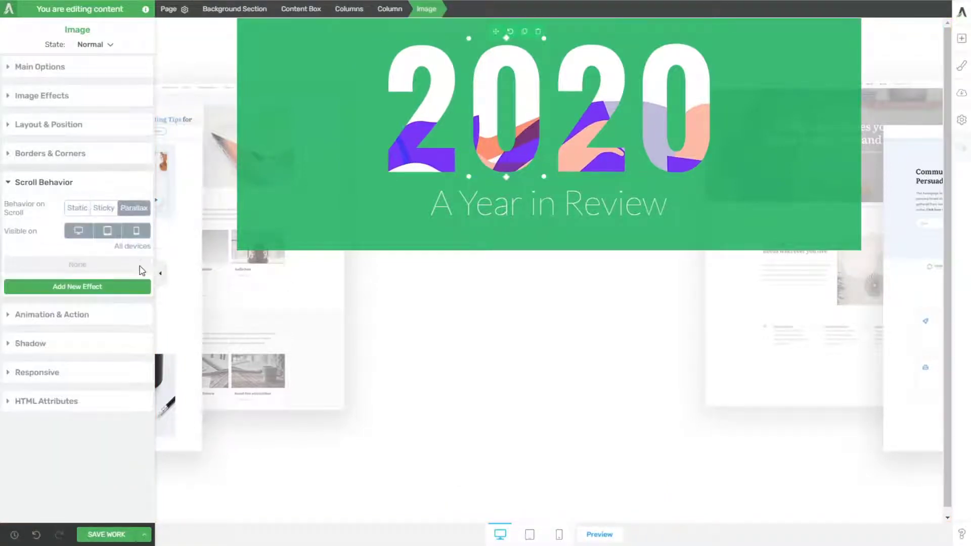
{"action": "left_click", "coordinate": [124, 285]}
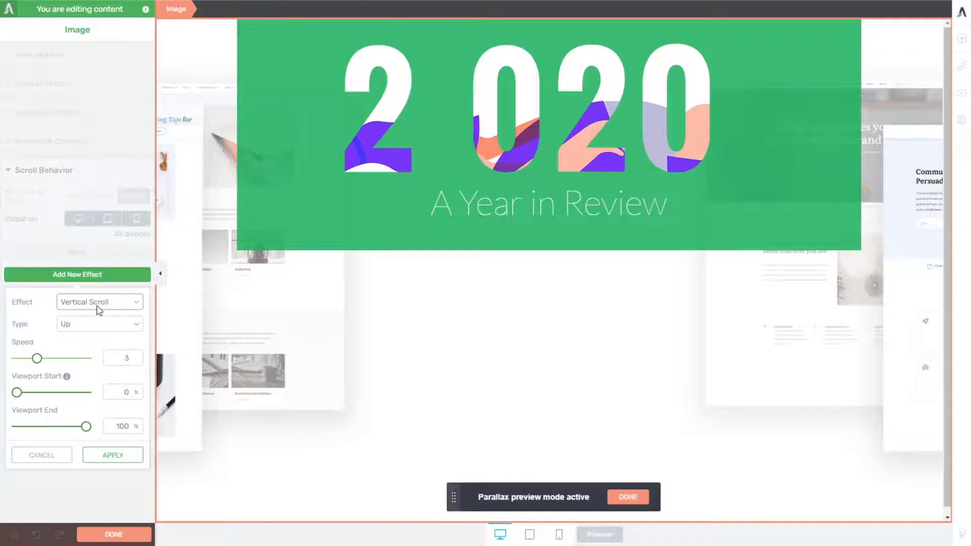
{"action": "left_click", "coordinate": [88, 327]}
{"action": "left_click", "coordinate": [91, 322]}
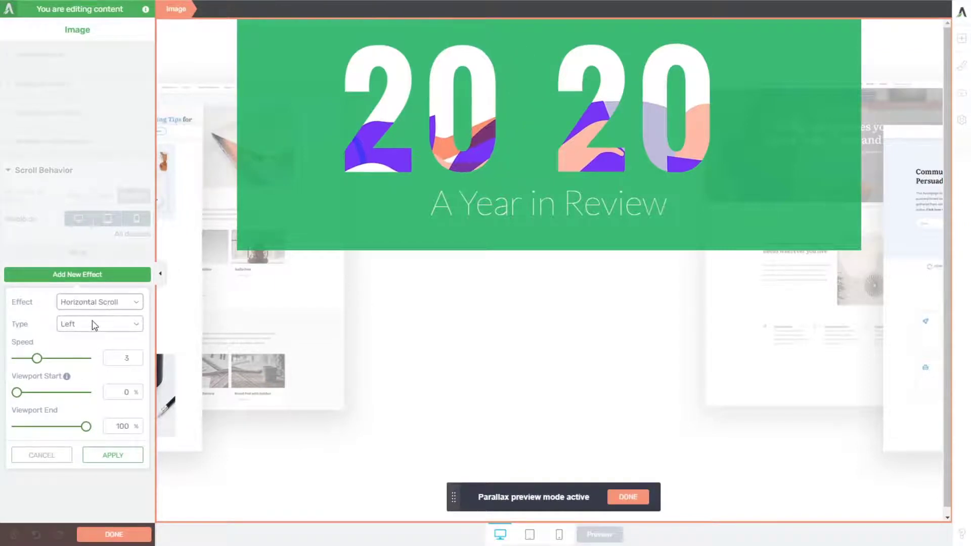
{"action": "double_click", "coordinate": [127, 359]}
{"action": "type", "text": "1.5"}
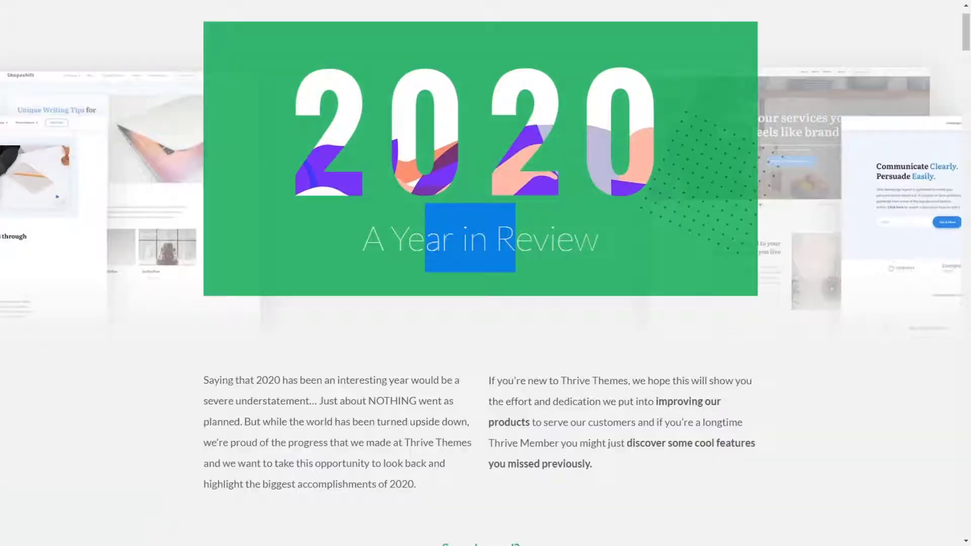
Step: Compare how the digits spread while scrolling on the published page, and apply the first 0 image's scroll effect
{"action": "scroll", "coordinate": [527, 178], "scroll_direction": "up", "scroll_amount": 1}
{"action": "scroll", "coordinate": [517, 182], "scroll_direction": "down", "scroll_amount": 1}
{"action": "scroll", "coordinate": [523, 187], "scroll_direction": "up", "scroll_amount": 1}
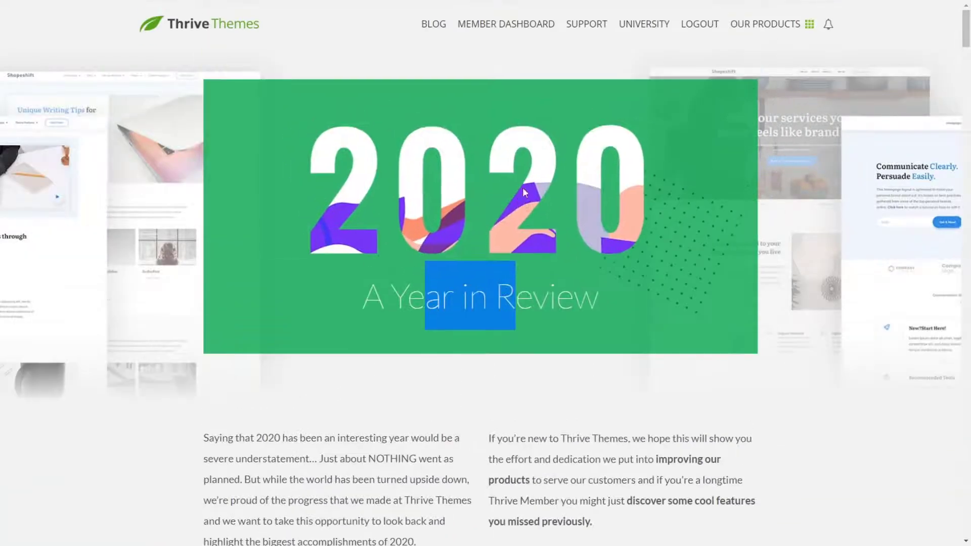
{"action": "scroll", "coordinate": [504, 177], "scroll_direction": "down", "scroll_amount": 1}
{"action": "scroll", "coordinate": [506, 182], "scroll_direction": "down", "scroll_amount": 1}
{"action": "scroll", "coordinate": [490, 165], "scroll_direction": "up", "scroll_amount": 1}
{"action": "scroll", "coordinate": [455, 159], "scroll_direction": "down", "scroll_amount": 1}
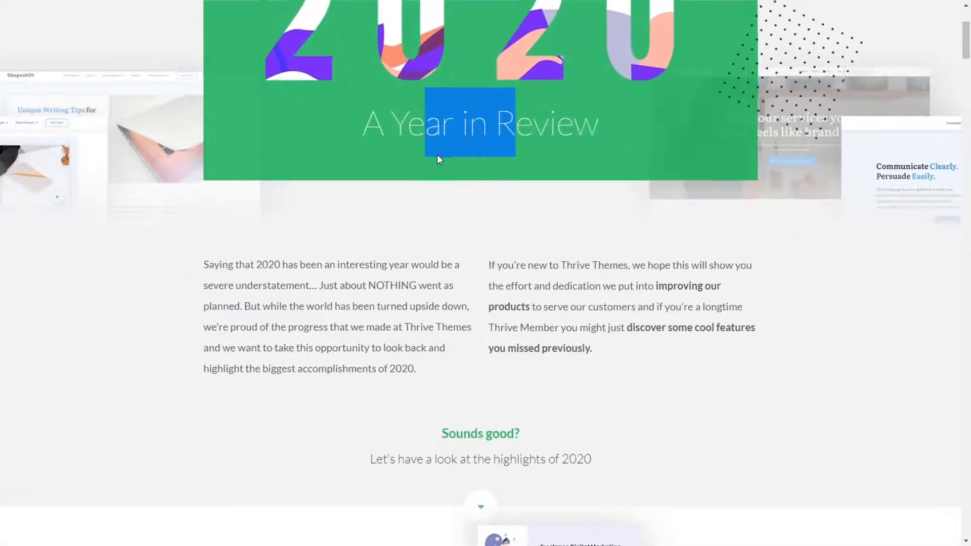
{"action": "scroll", "coordinate": [438, 156], "scroll_direction": "up", "scroll_amount": 1}
{"action": "scroll", "coordinate": [415, 143], "scroll_direction": "up", "scroll_amount": 1}
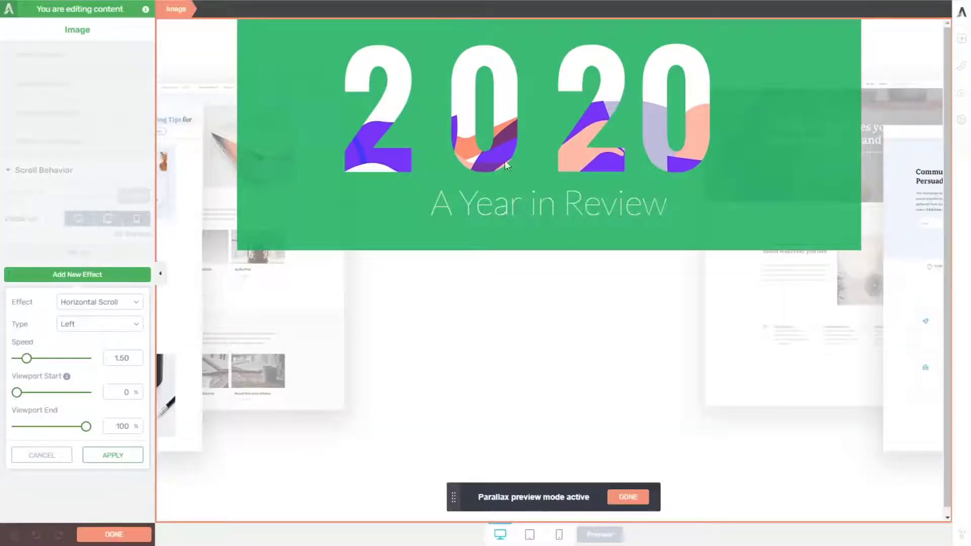
{"action": "left_click", "coordinate": [104, 456]}
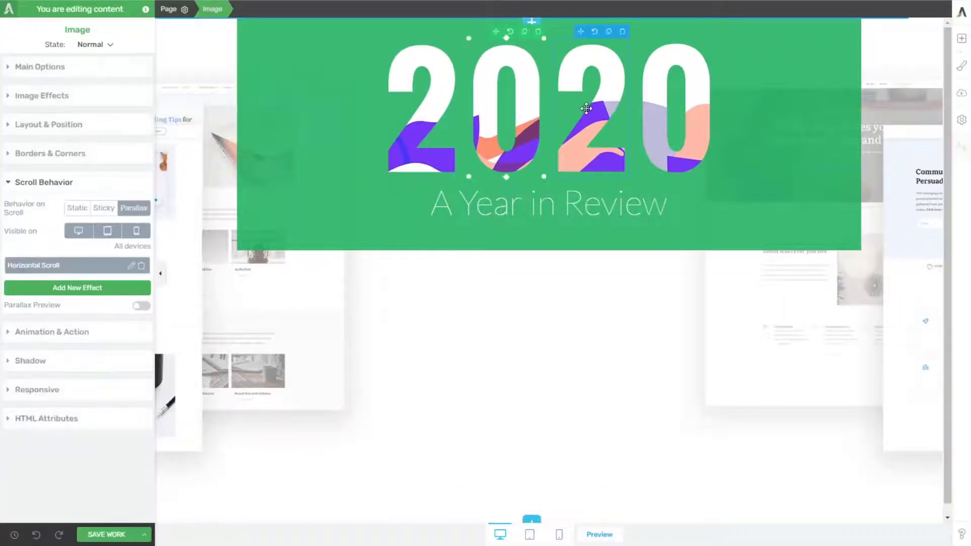
Step: Give the second 2 image a parallax Horizontal Scroll effect and change its type to Right
{"action": "left_click", "coordinate": [134, 208]}
{"action": "left_click", "coordinate": [107, 287]}
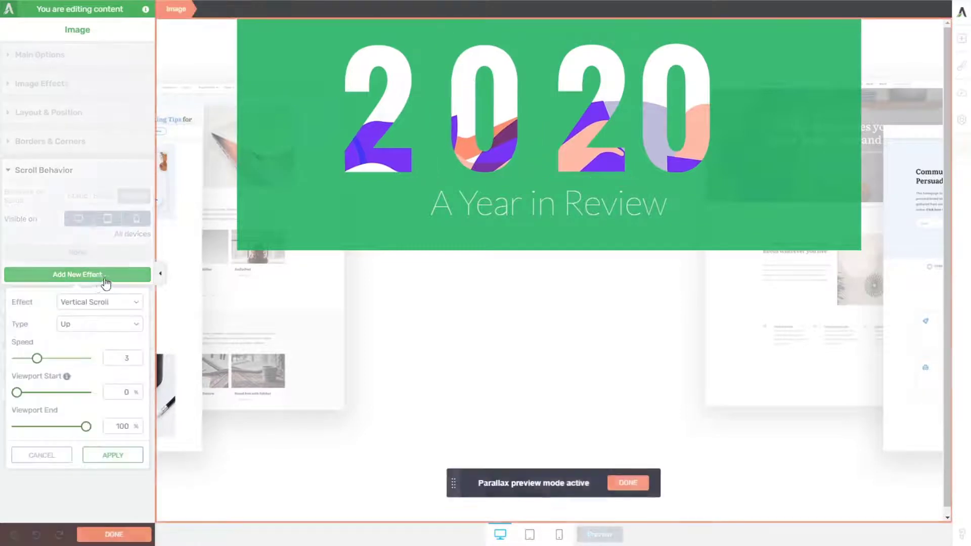
{"action": "left_click", "coordinate": [98, 330]}
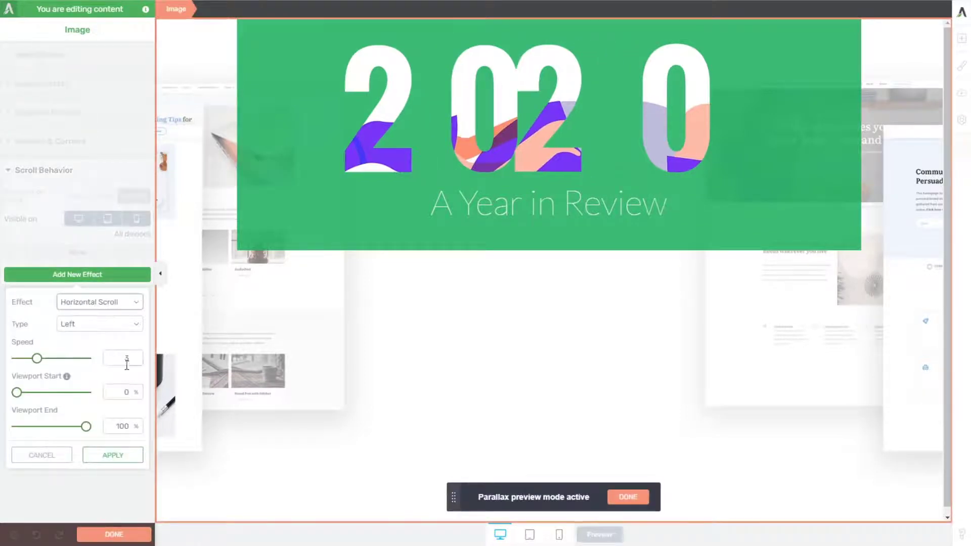
{"action": "left_click", "coordinate": [128, 455]}
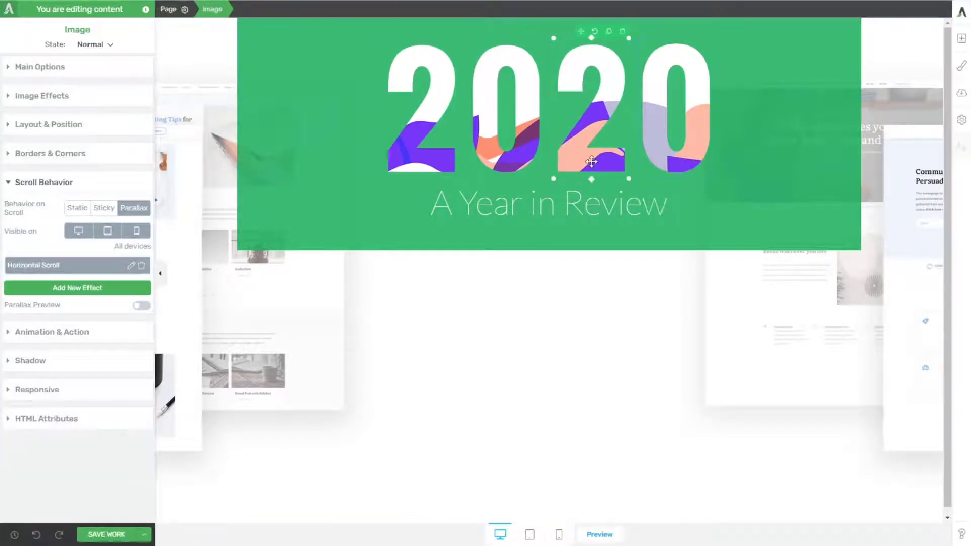
{"action": "left_click", "coordinate": [131, 266]}
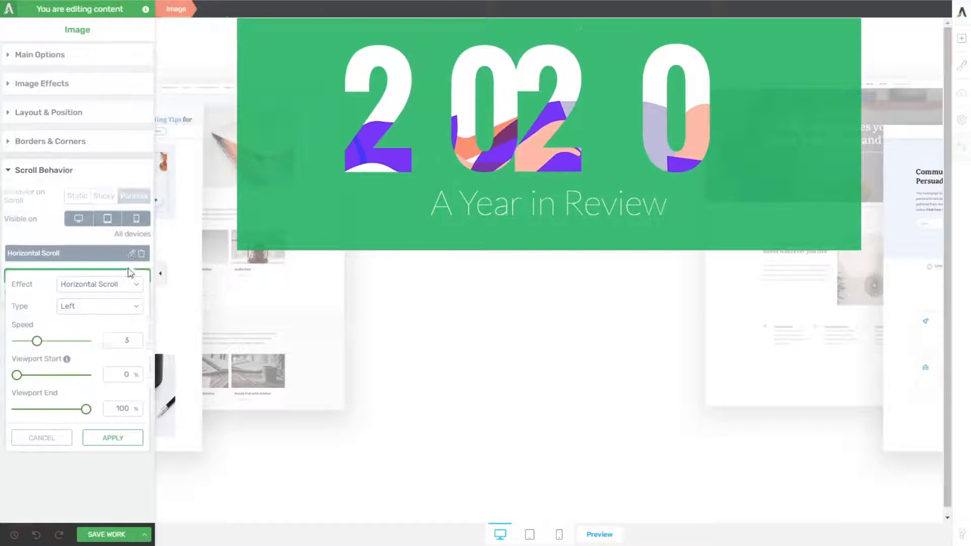
{"action": "left_click", "coordinate": [93, 308]}
{"action": "left_click", "coordinate": [88, 336]}
{"action": "left_click", "coordinate": [113, 438]}
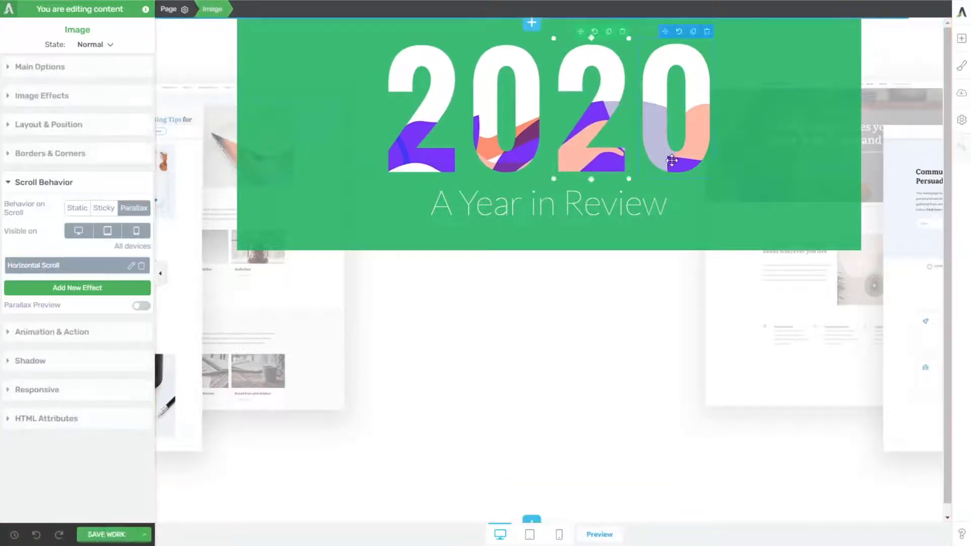
Step: Give the last 0 image a parallax Horizontal Scroll effect of type Right with speed 3
{"action": "left_click", "coordinate": [670, 114]}
{"action": "left_click", "coordinate": [133, 209]}
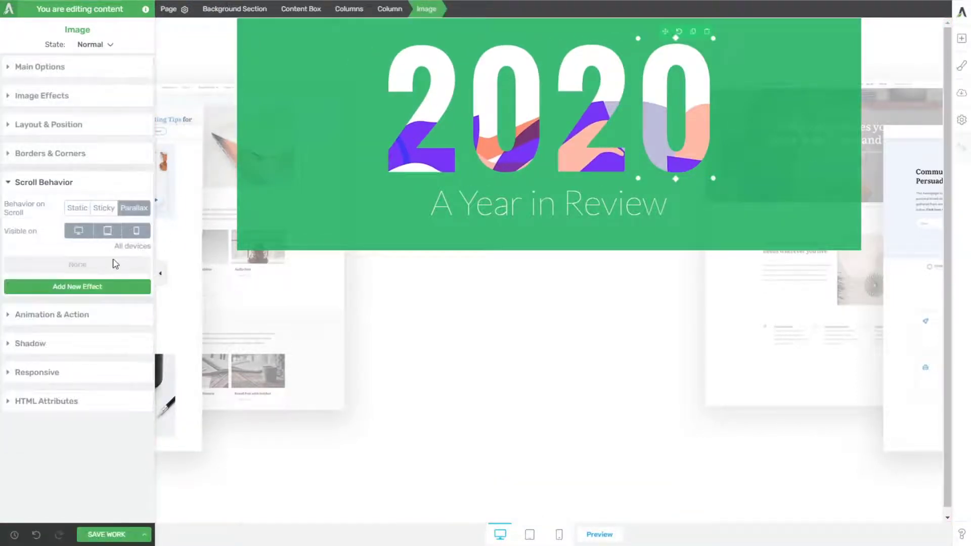
{"action": "left_click", "coordinate": [98, 286]}
{"action": "left_click", "coordinate": [94, 328]}
{"action": "left_click", "coordinate": [95, 335]}
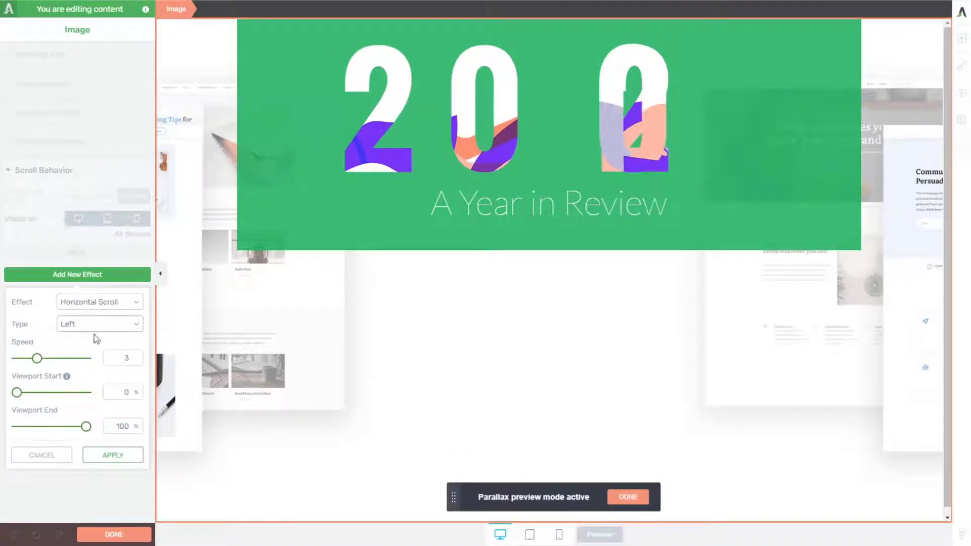
{"action": "double_click", "coordinate": [128, 362]}
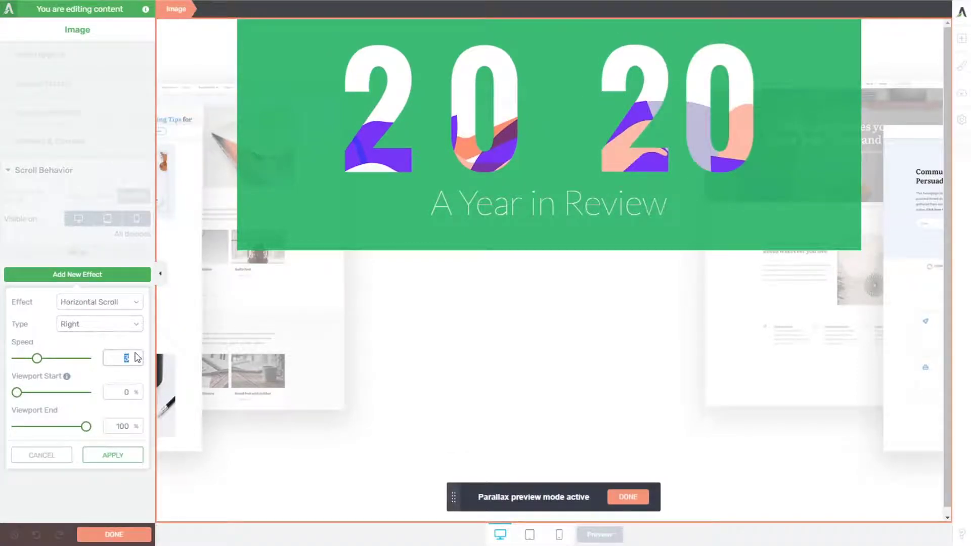
{"action": "left_click", "coordinate": [113, 455]}
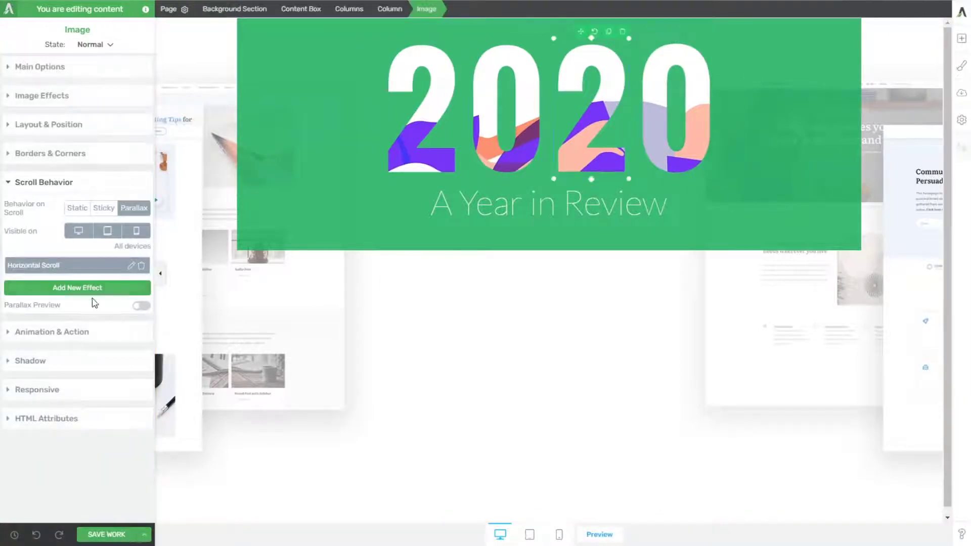
Step: Set the second 2 image's Horizontal Scroll speed to 1.5, save the work and check the scrolling on the published page
{"action": "left_click", "coordinate": [131, 265]}
{"action": "type", "text": "1.5"}
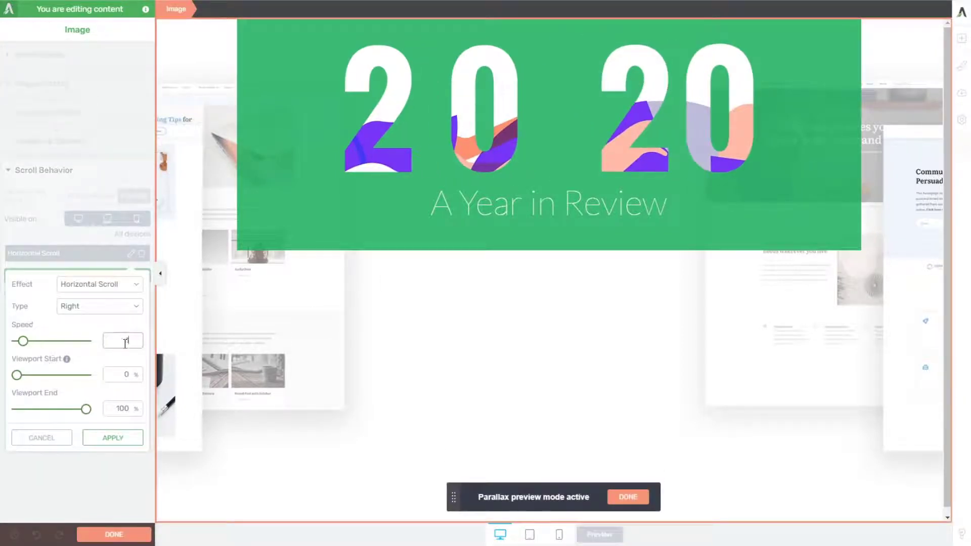
{"action": "left_click", "coordinate": [103, 443]}
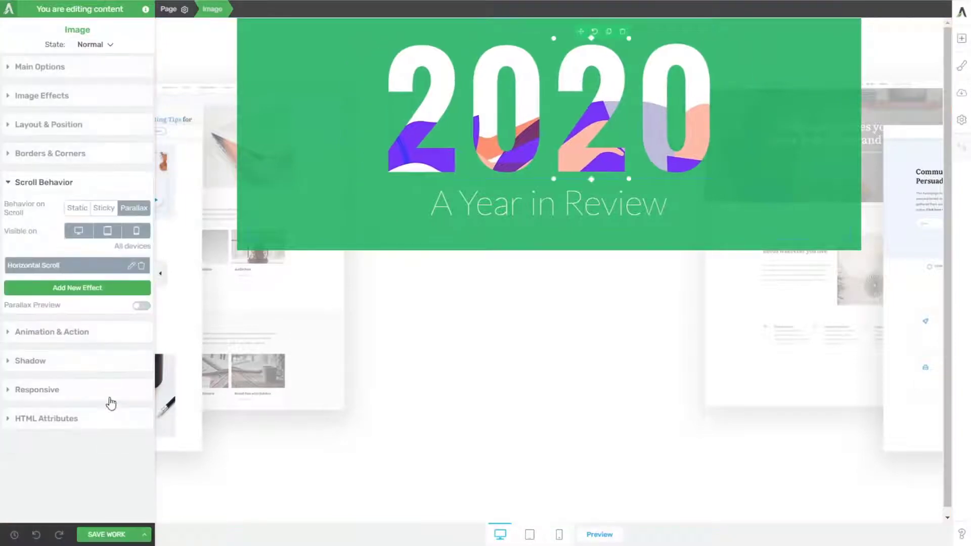
{"action": "left_click", "coordinate": [106, 535]}
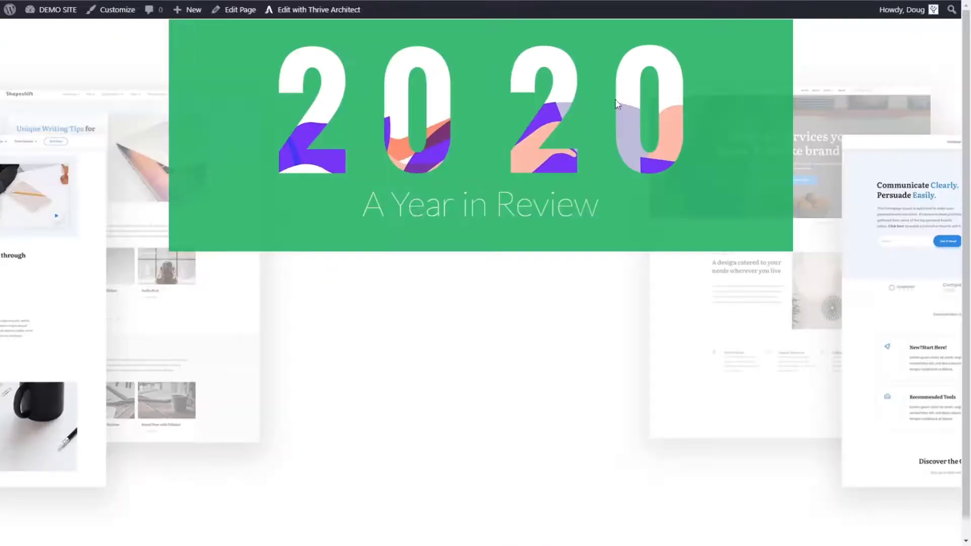
{"action": "scroll", "coordinate": [655, 160], "scroll_direction": "down", "scroll_amount": 1}
{"action": "scroll", "coordinate": [648, 162], "scroll_direction": "up", "scroll_amount": 1}
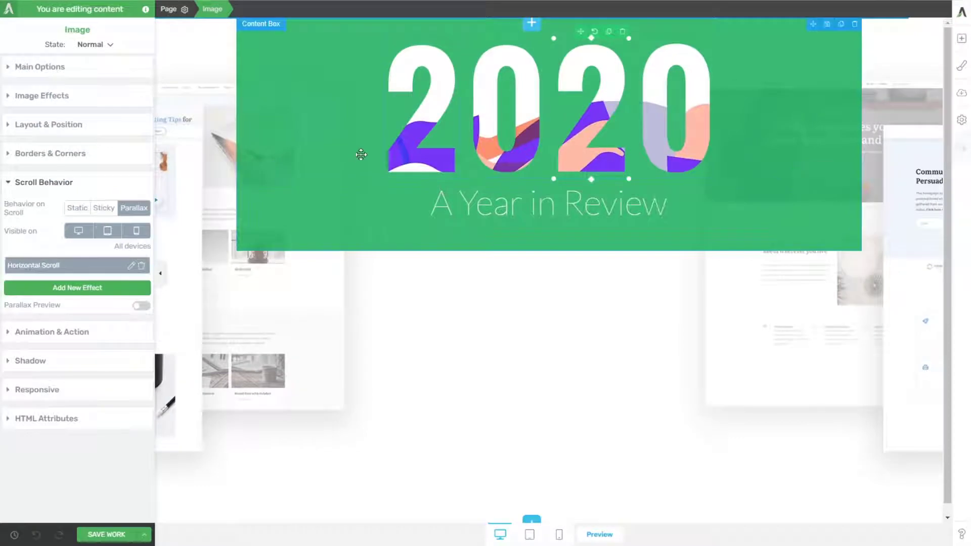
Step: Add a parallax Vertical Scroll effect of type Up with speed 3 to the first 2 image
{"action": "left_click", "coordinate": [91, 290]}
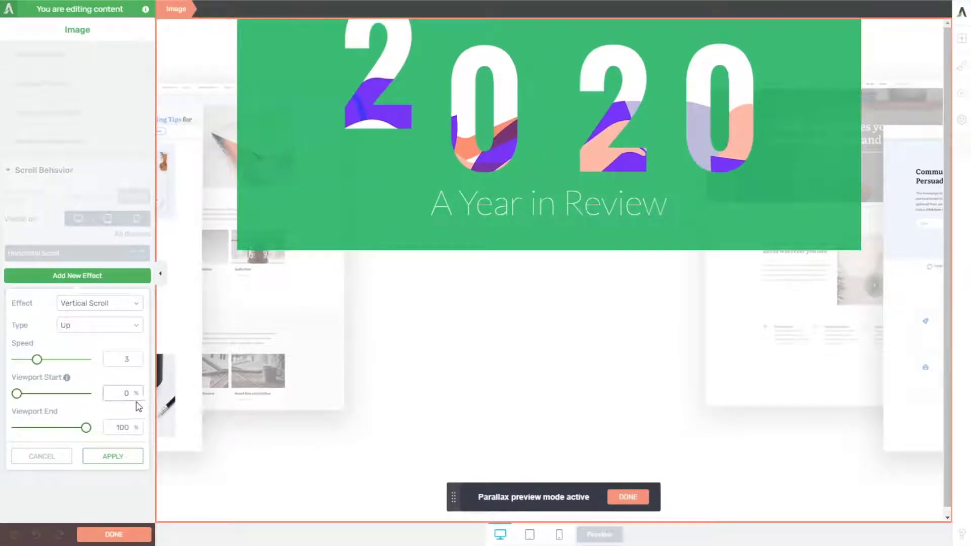
{"action": "left_click", "coordinate": [114, 456]}
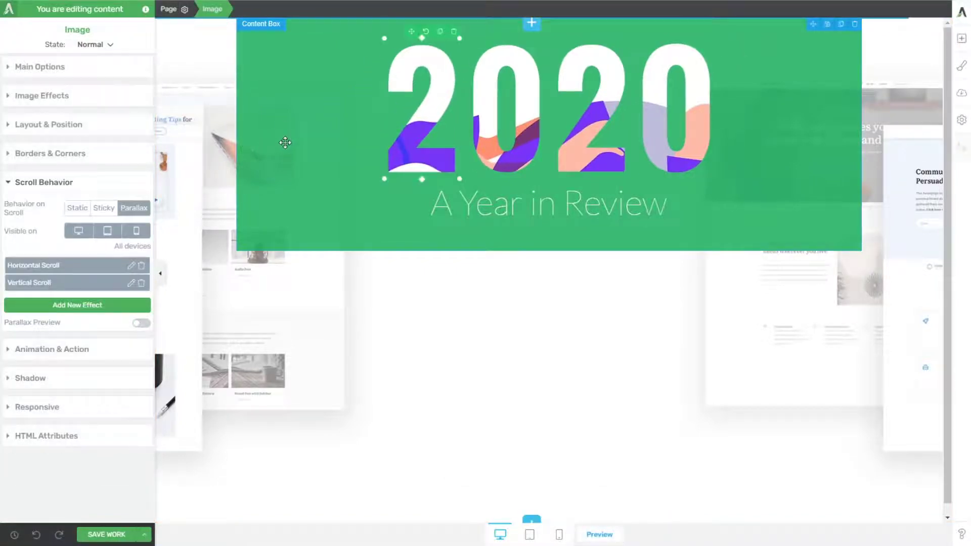
Step: Set the background section's vertical position to centre, save the work and check the published page
{"action": "left_click", "coordinate": [204, 84]}
{"action": "left_click", "coordinate": [199, 64]}
{"action": "left_click", "coordinate": [40, 99]}
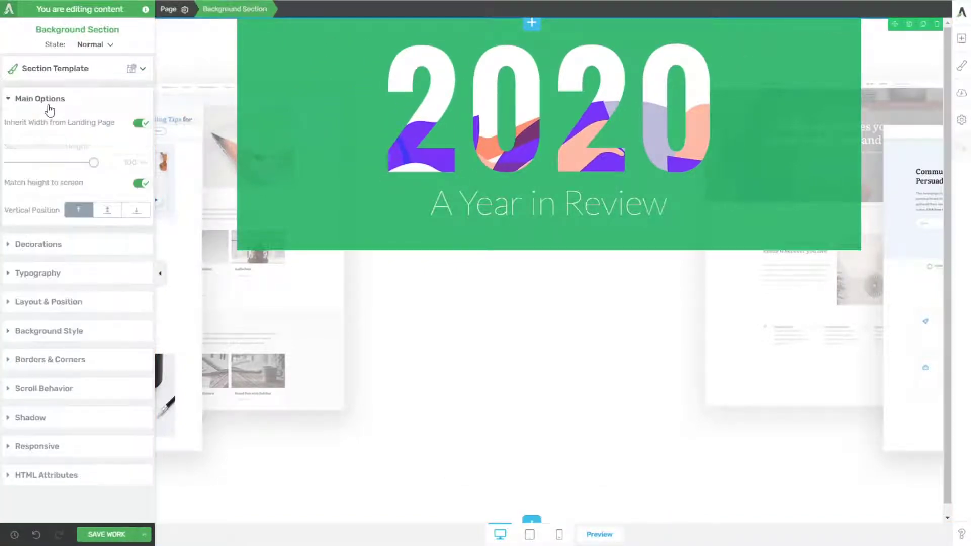
{"action": "left_click", "coordinate": [107, 210]}
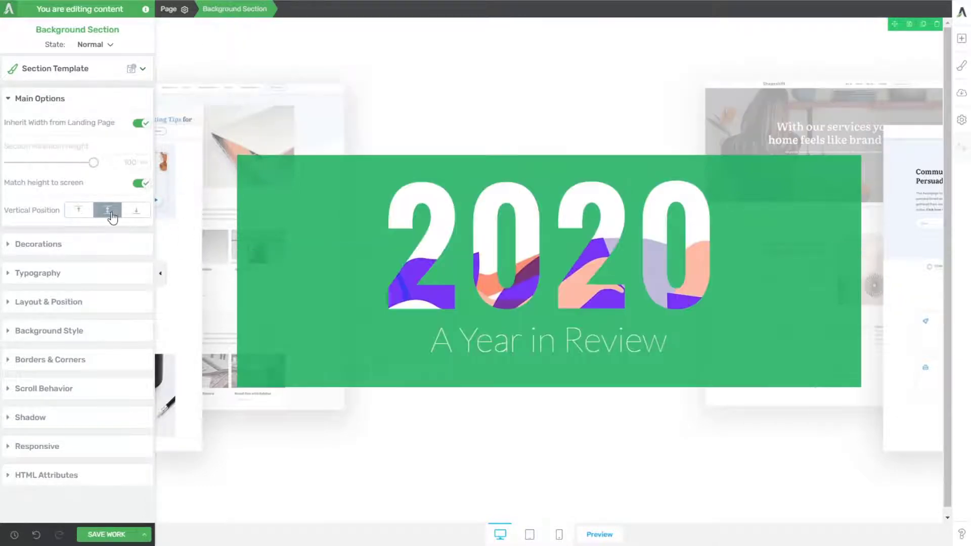
{"action": "left_click", "coordinate": [107, 534]}
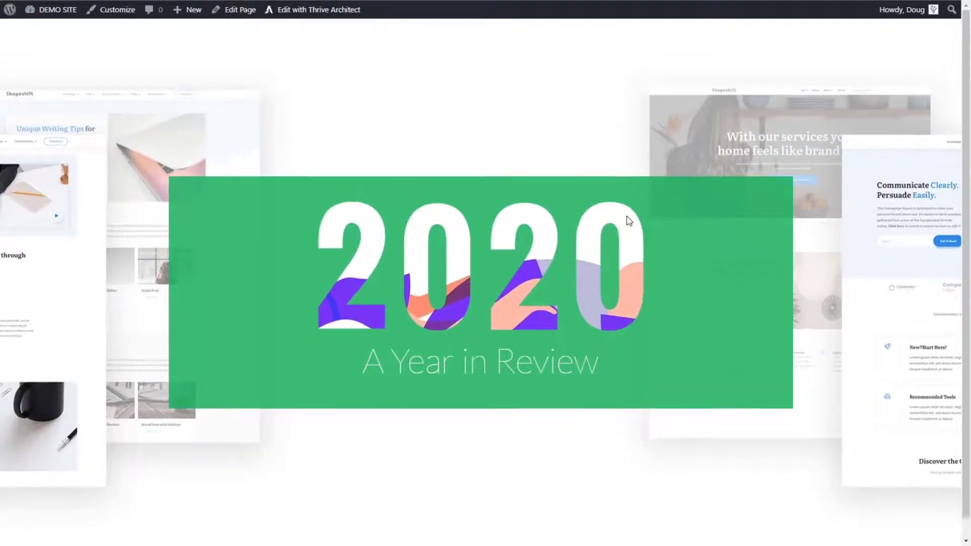
{"action": "scroll", "coordinate": [627, 226], "scroll_direction": "down", "scroll_amount": 1}
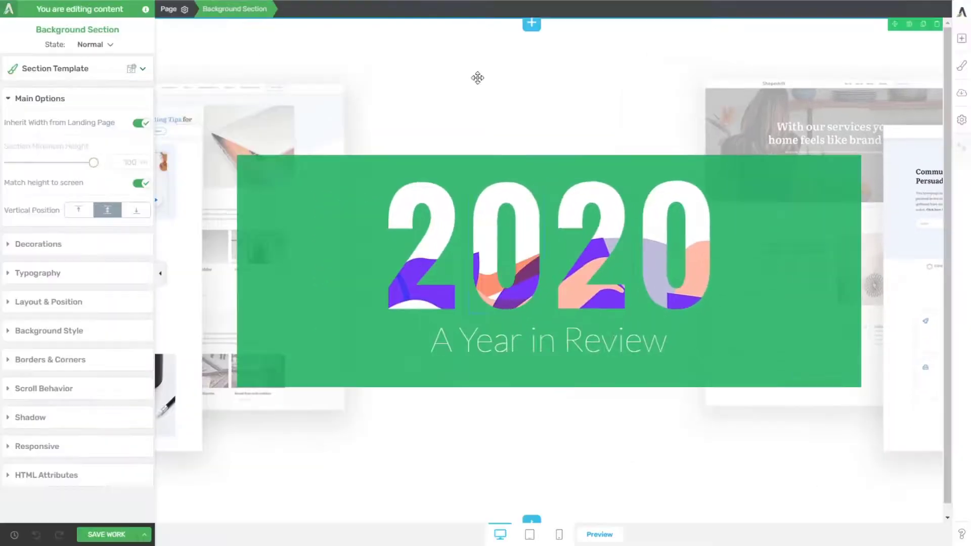
Step: Remove the Vertical Scroll effect from the first 2 image
{"action": "left_click", "coordinate": [419, 233]}
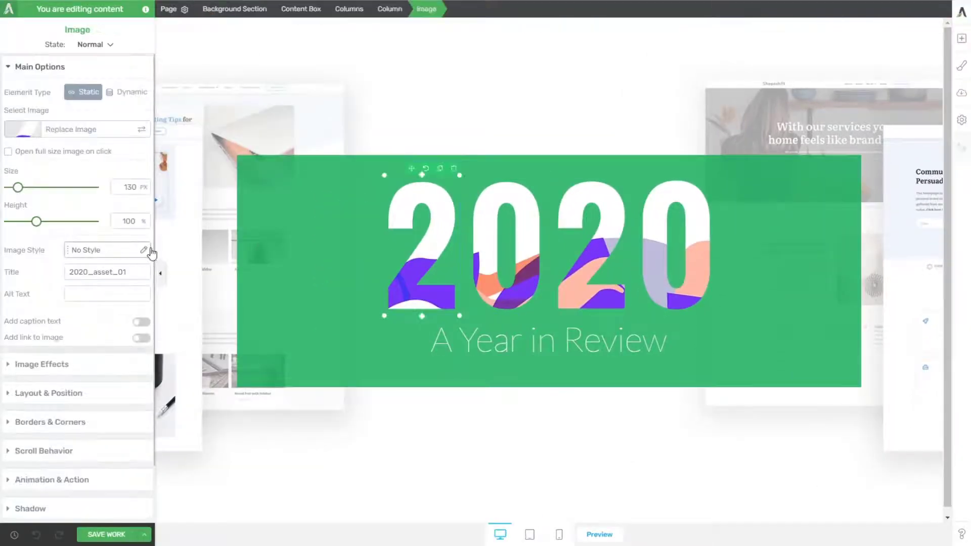
{"action": "left_click", "coordinate": [56, 457]}
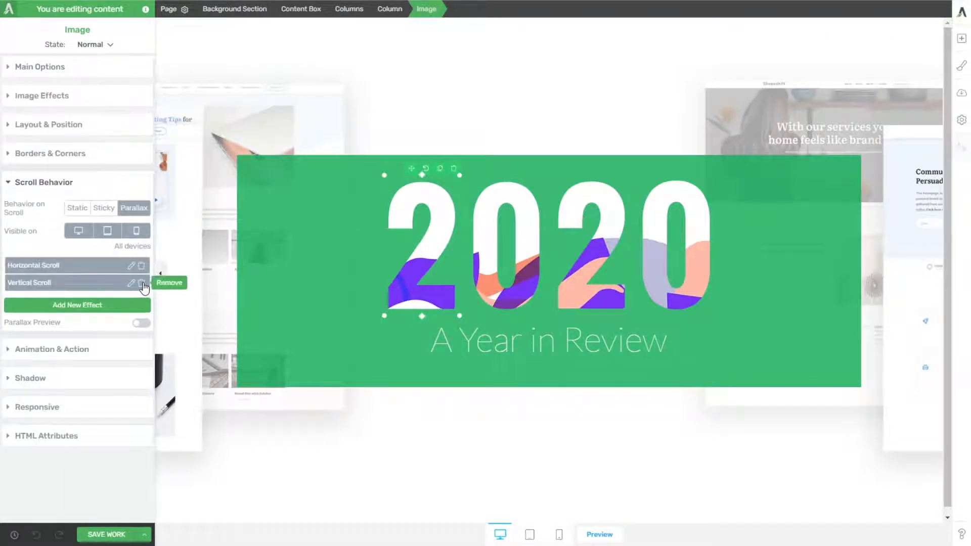
{"action": "left_click", "coordinate": [142, 284]}
{"action": "left_click", "coordinate": [124, 281]}
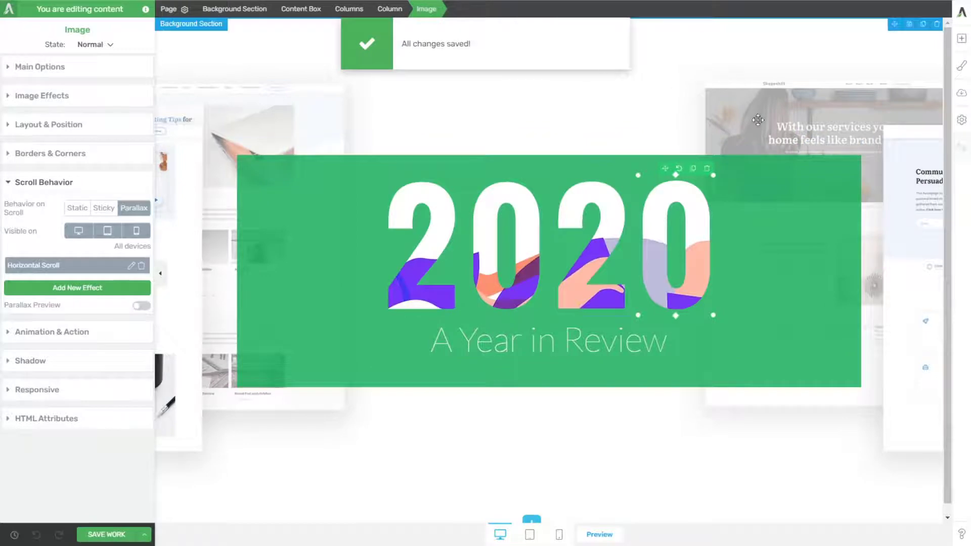
Step: Add an empty background section below the opening section and save the work
{"action": "scroll", "coordinate": [882, 365], "scroll_direction": "down", "scroll_amount": 1}
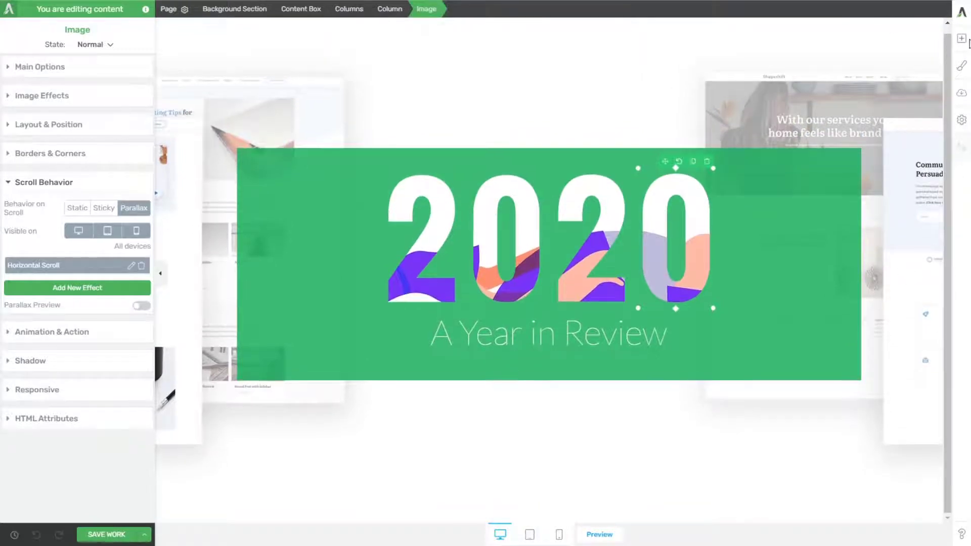
{"action": "left_click", "coordinate": [967, 41]}
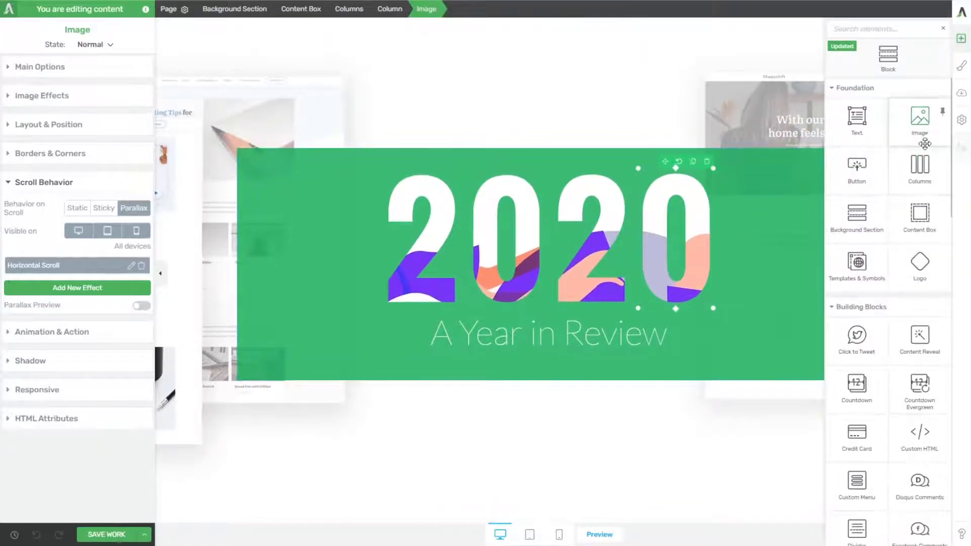
{"action": "left_click_drag", "start_coordinate": [861, 221], "coordinate": [817, 364]}
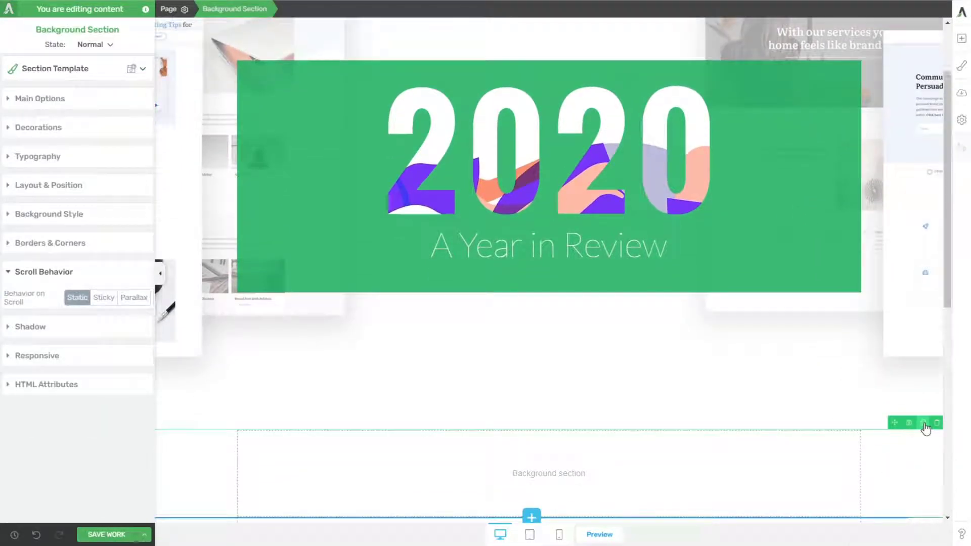
{"action": "left_click", "coordinate": [104, 535]}
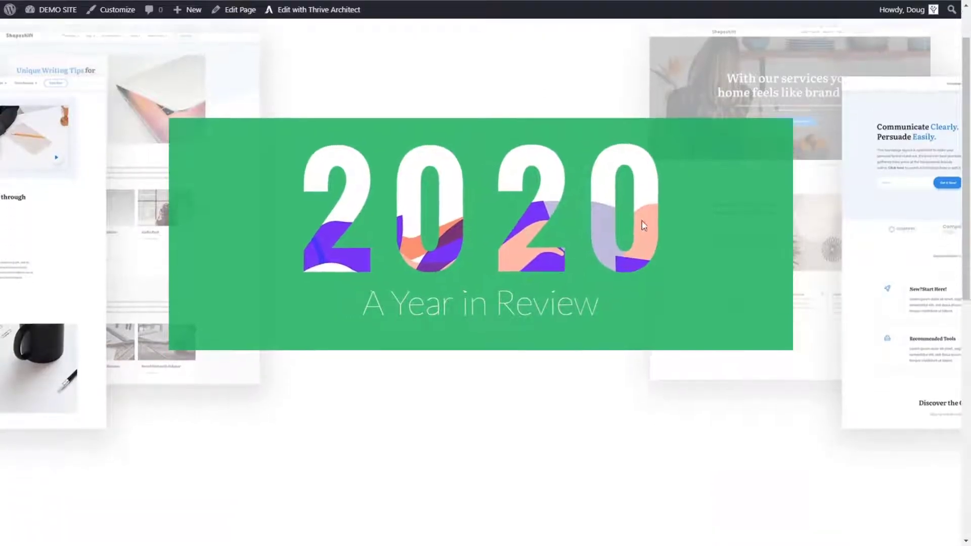
Step: Scroll the published page up and down to examine how the 2020 digits spread apart and come together
{"action": "scroll", "coordinate": [648, 219], "scroll_direction": "down", "scroll_amount": 3}
{"action": "scroll", "coordinate": [656, 215], "scroll_direction": "up", "scroll_amount": 4}
{"action": "scroll", "coordinate": [660, 214], "scroll_direction": "down", "scroll_amount": 4}
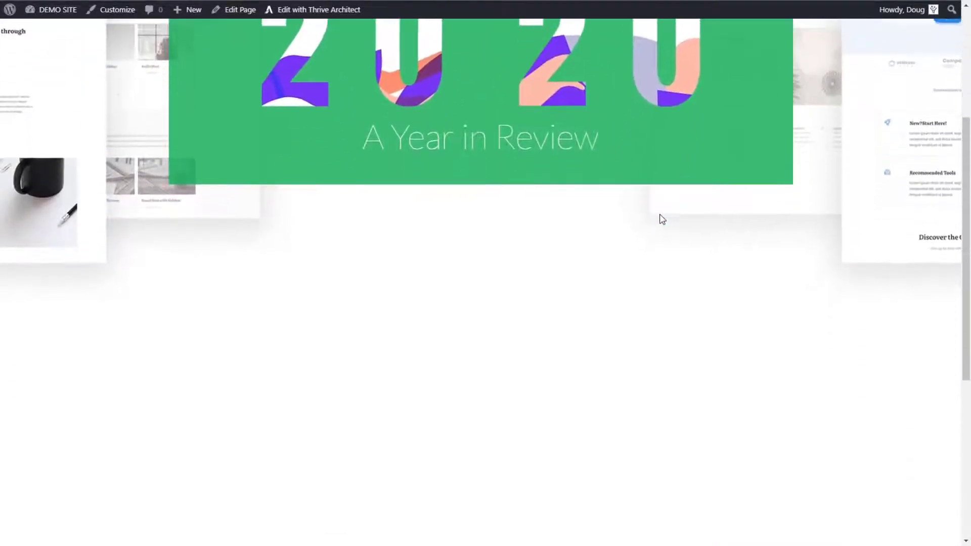
{"action": "scroll", "coordinate": [659, 214], "scroll_direction": "up", "scroll_amount": 4}
{"action": "scroll", "coordinate": [672, 214], "scroll_direction": "down", "scroll_amount": 4}
{"action": "scroll", "coordinate": [671, 214], "scroll_direction": "up", "scroll_amount": 3}
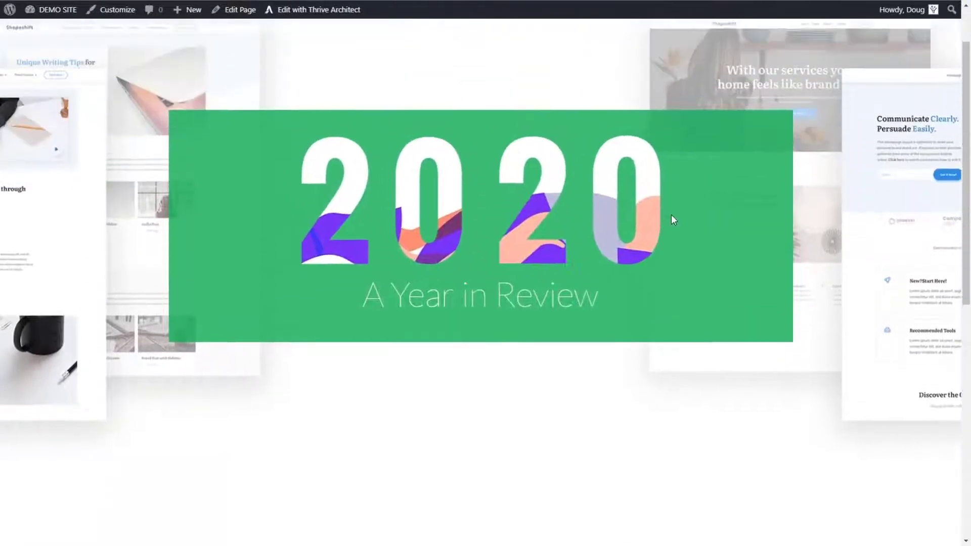
{"action": "scroll", "coordinate": [672, 214], "scroll_direction": "down", "scroll_amount": 2}
{"action": "scroll", "coordinate": [690, 205], "scroll_direction": "up", "scroll_amount": 3}
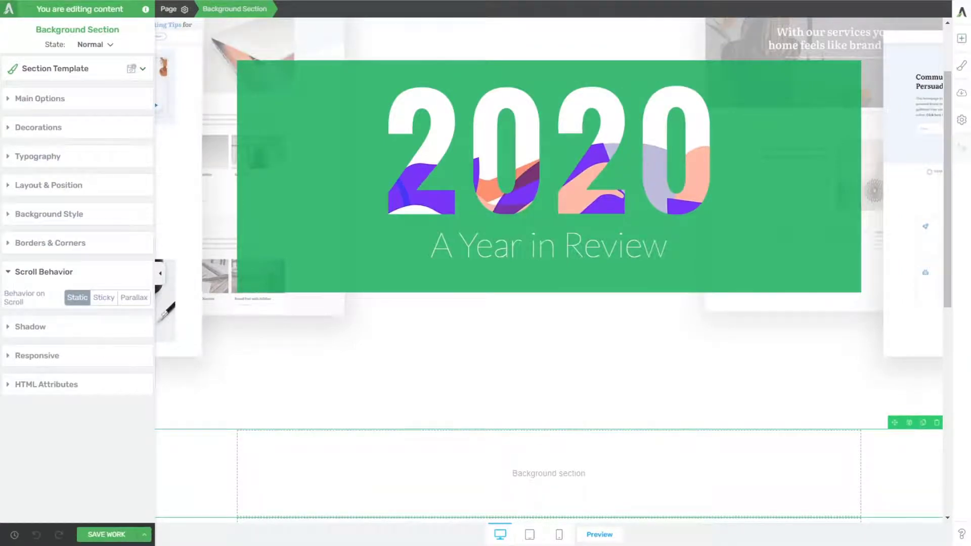
Step: Examine the original Thrive Themes Year in Review page for how its digits and dotted pattern behave on scroll
{"action": "left_click_drag", "start_coordinate": [426, 238], "coordinate": [515, 239]}
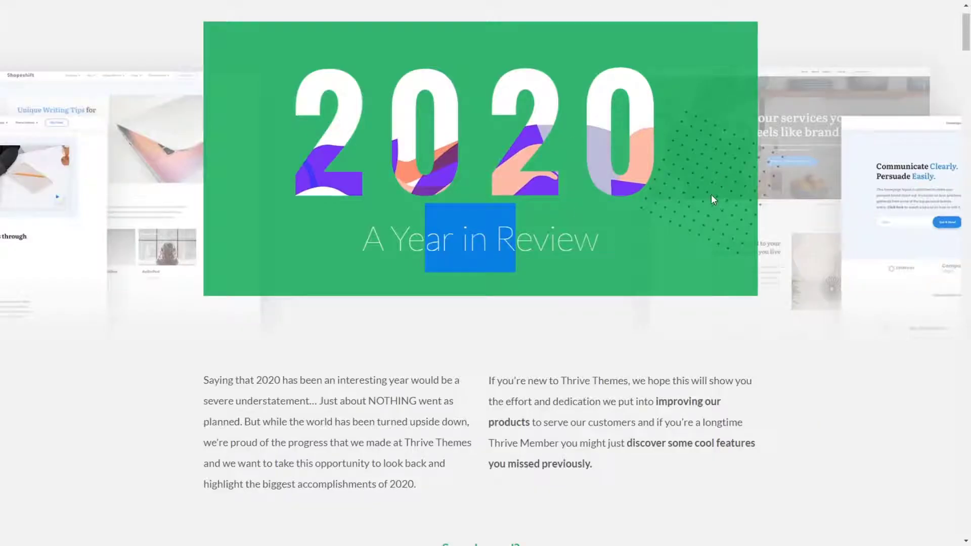
{"action": "scroll", "coordinate": [714, 198], "scroll_direction": "up", "scroll_amount": 1}
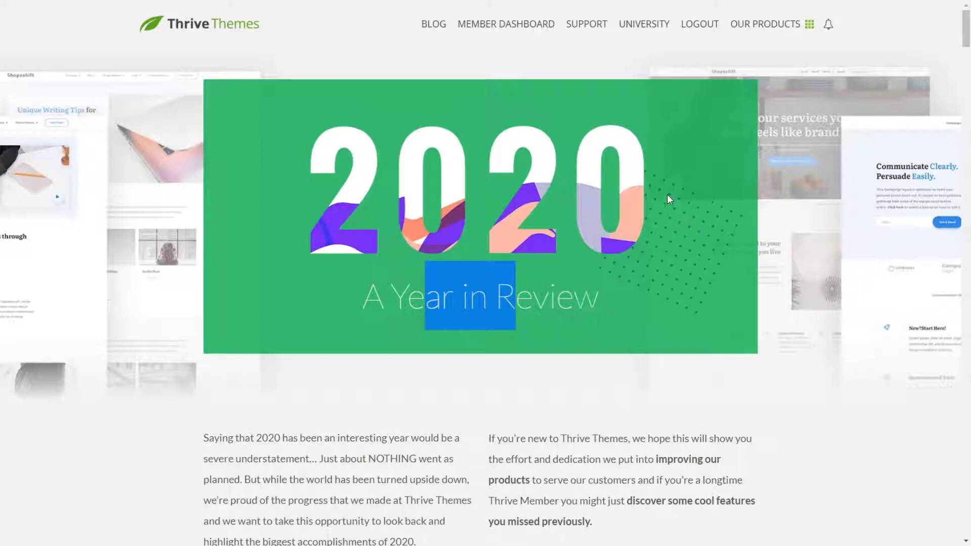
{"action": "scroll", "coordinate": [662, 230], "scroll_direction": "down", "scroll_amount": 2}
{"action": "scroll", "coordinate": [678, 242], "scroll_direction": "up", "scroll_amount": 2}
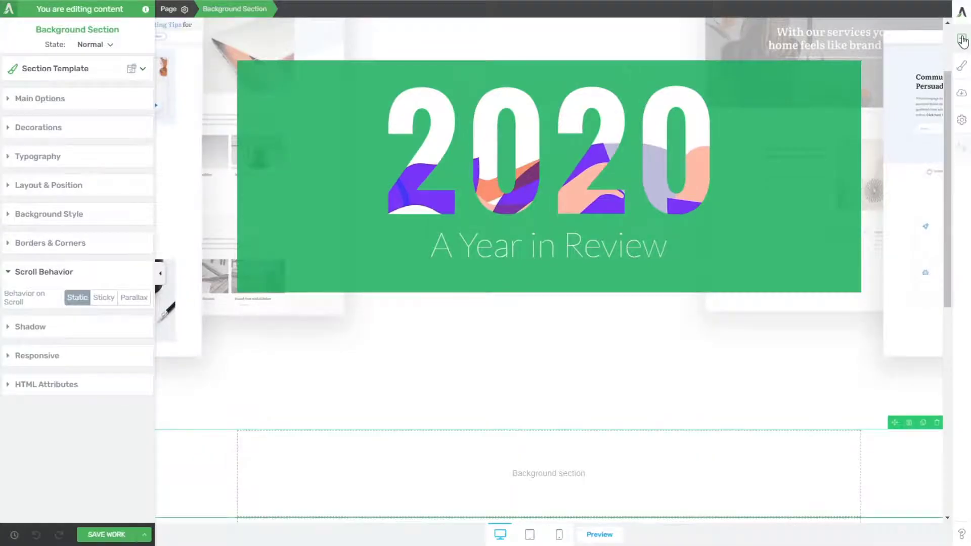
Step: Insert the dotted pattern image from the media library into the green box between the digits and the heading
{"action": "left_click", "coordinate": [961, 38]}
{"action": "left_click_drag", "start_coordinate": [926, 120], "coordinate": [656, 223]}
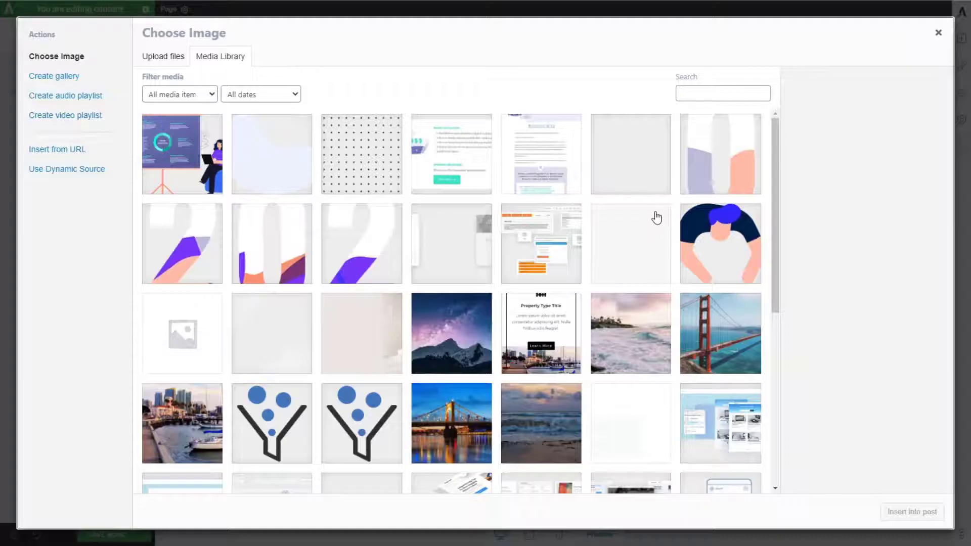
{"action": "left_click", "coordinate": [344, 144]}
{"action": "left_click", "coordinate": [912, 512]}
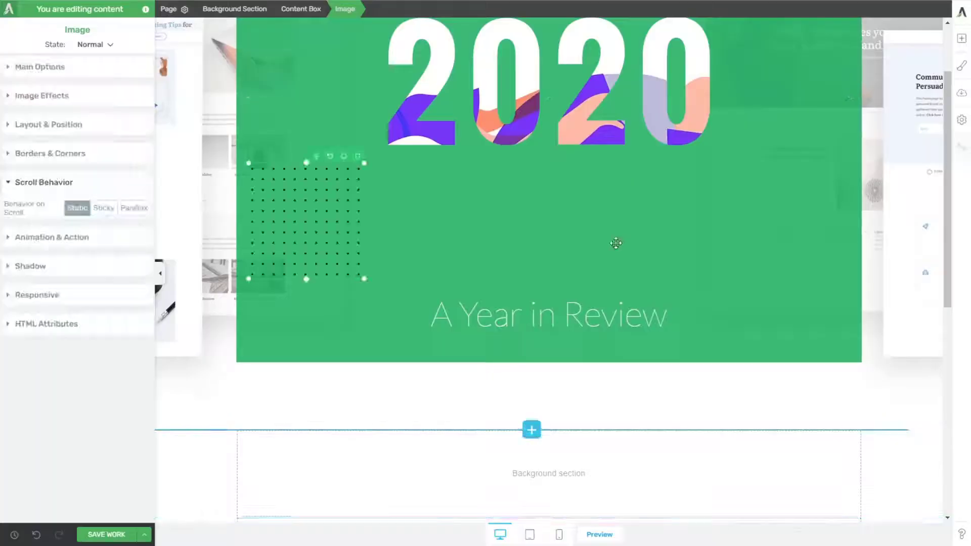
Step: Position the dotted pattern image absolutely from the bottom-right corner of the green box, with a right offset of 117 px
{"action": "scroll", "coordinate": [432, 190], "scroll_direction": "up", "scroll_amount": 2}
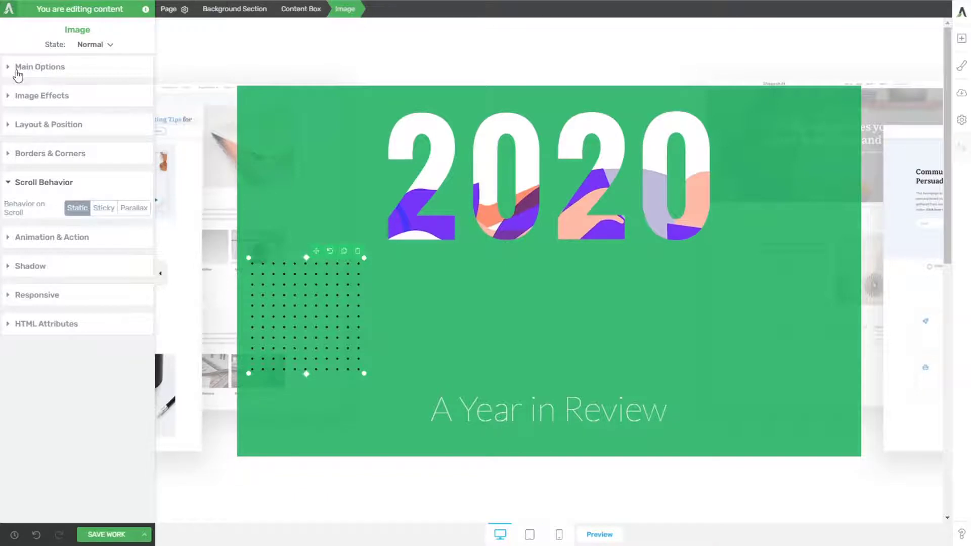
{"action": "left_click", "coordinate": [40, 133]}
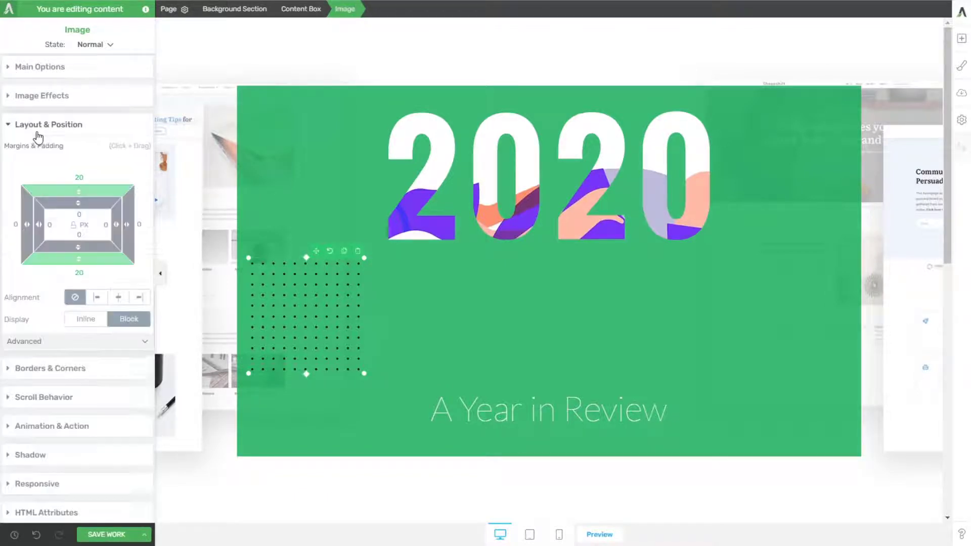
{"action": "left_click", "coordinate": [125, 347]}
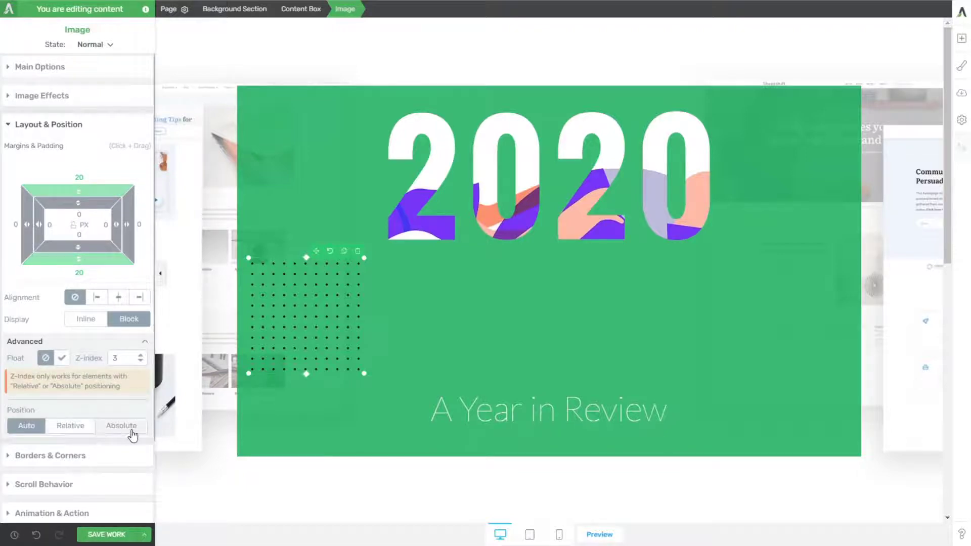
{"action": "left_click", "coordinate": [70, 426]}
{"action": "left_click", "coordinate": [122, 426]}
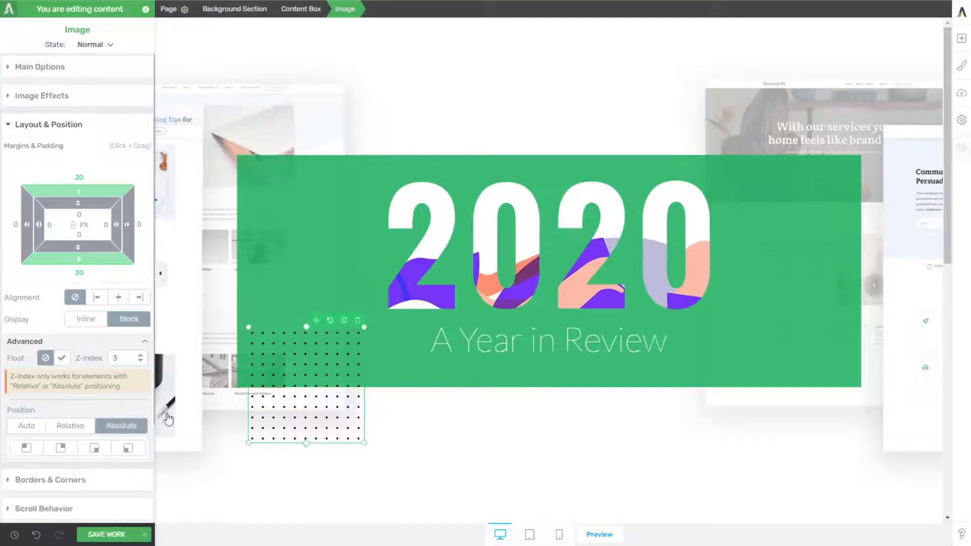
{"action": "left_click", "coordinate": [60, 448]}
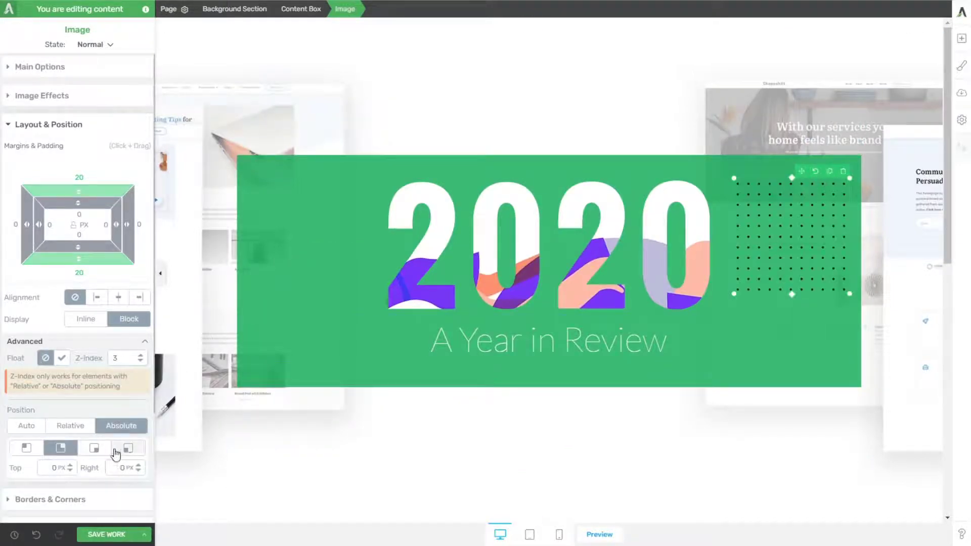
{"action": "left_click", "coordinate": [91, 449]}
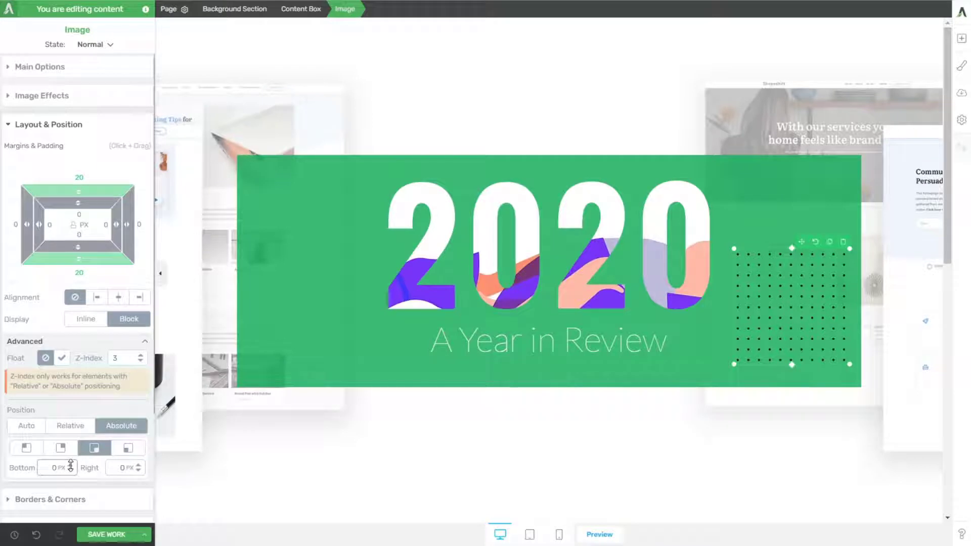
{"action": "left_click_drag", "start_coordinate": [136, 467], "coordinate": [137, 410]}
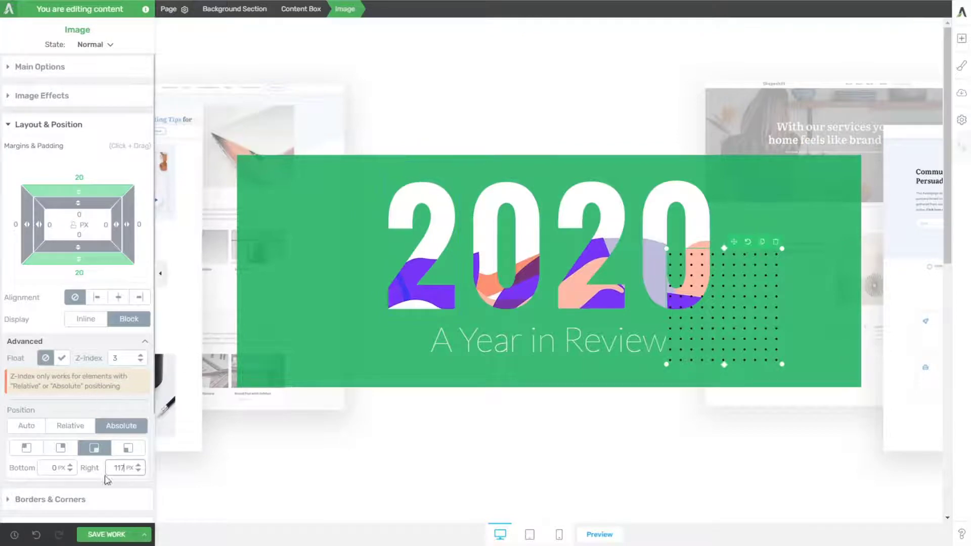
Step: Give the dotted pattern image parallax scroll behavior with a Rotate effect of type Right
{"action": "scroll", "coordinate": [106, 481], "scroll_direction": "down", "scroll_amount": 3}
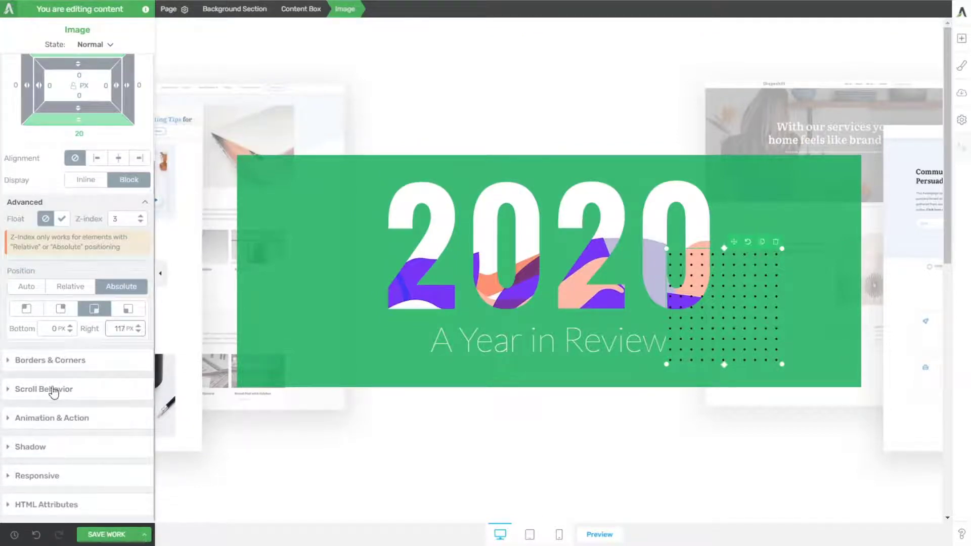
{"action": "left_click", "coordinate": [54, 390]}
{"action": "left_click", "coordinate": [135, 208]}
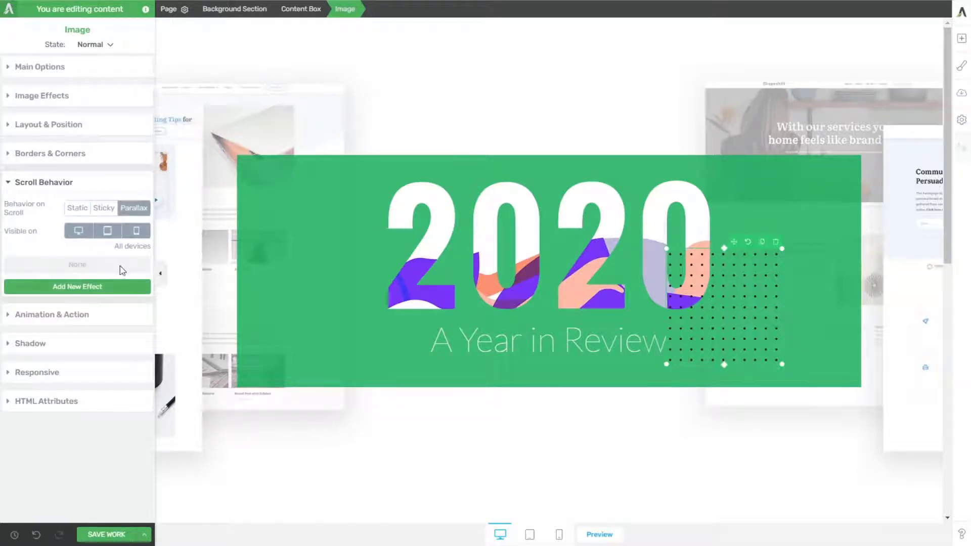
{"action": "left_click", "coordinate": [71, 287]}
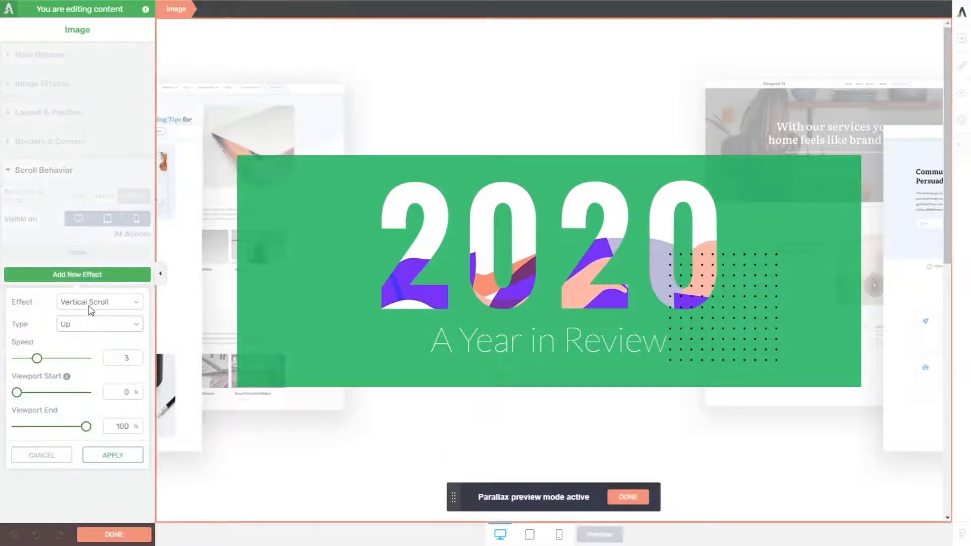
{"action": "left_click", "coordinate": [92, 323]}
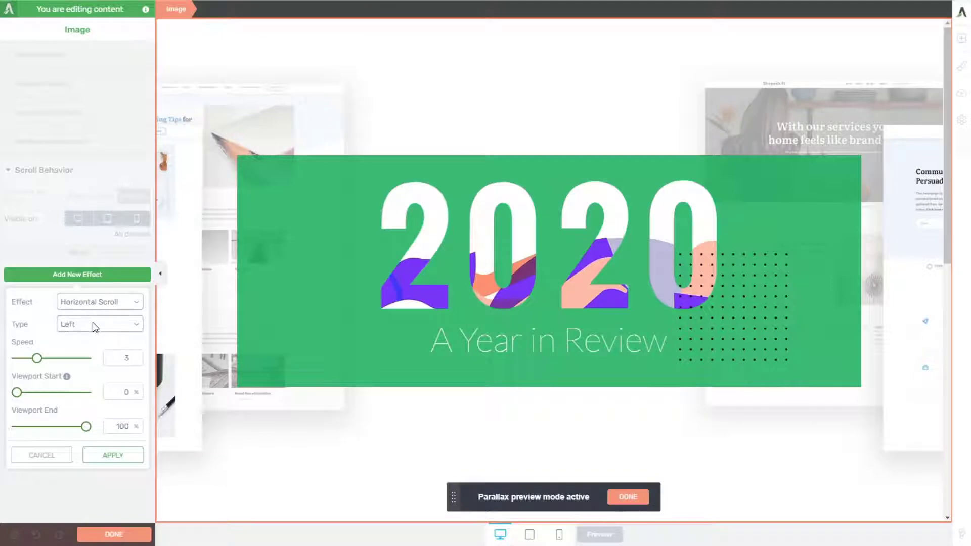
{"action": "left_click", "coordinate": [93, 329]}
{"action": "left_click", "coordinate": [86, 349]}
{"action": "left_click", "coordinate": [92, 357]}
{"action": "left_click", "coordinate": [83, 351]}
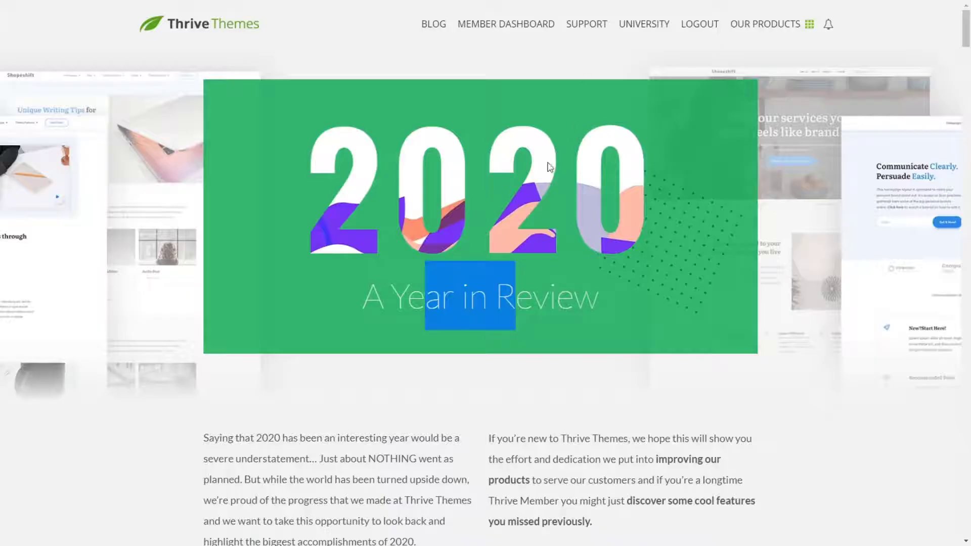
Step: Compare with the original page's rotating pattern, then apply the Rotate effect with Viewport End 65% and a speed of about 4.3
{"action": "scroll", "coordinate": [538, 166], "scroll_direction": "down", "scroll_amount": 3}
{"action": "scroll", "coordinate": [538, 166], "scroll_direction": "up", "scroll_amount": 2}
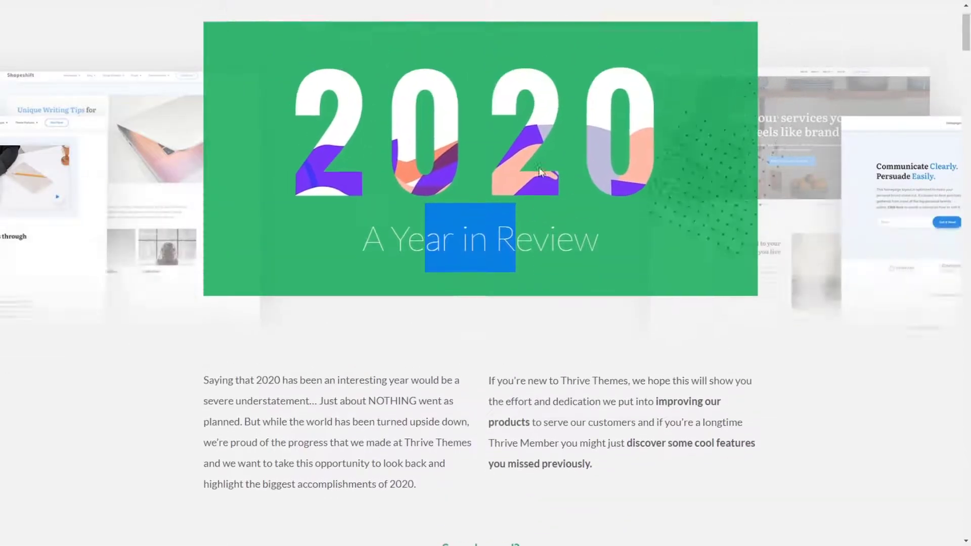
{"action": "scroll", "coordinate": [539, 167], "scroll_direction": "down", "scroll_amount": 3}
{"action": "scroll", "coordinate": [539, 168], "scroll_direction": "up", "scroll_amount": 5}
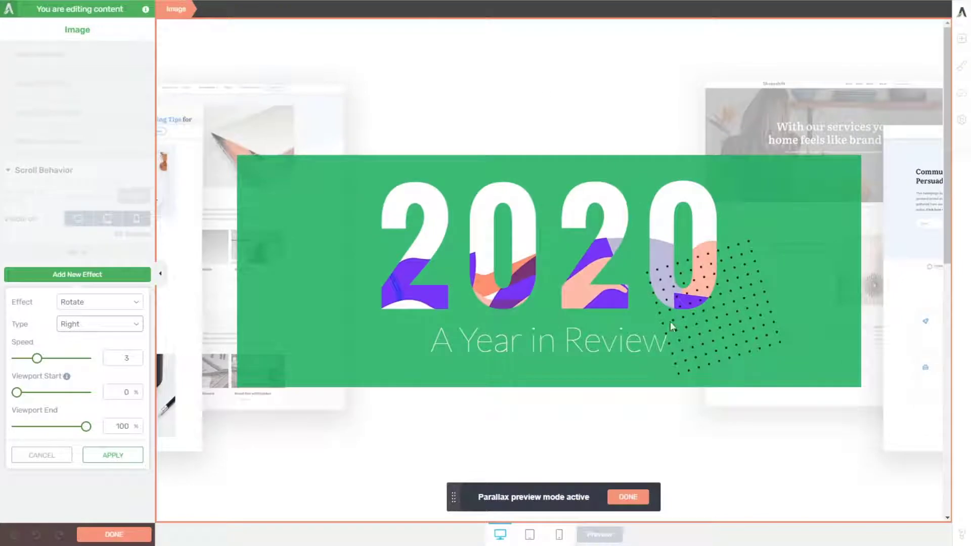
{"action": "left_click_drag", "start_coordinate": [86, 428], "coordinate": [65, 428]}
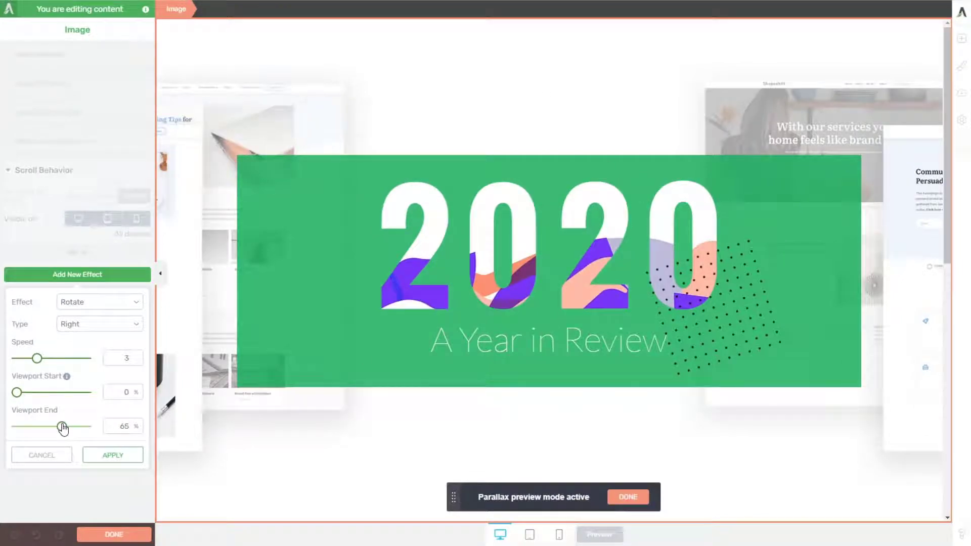
{"action": "left_click_drag", "start_coordinate": [39, 361], "coordinate": [48, 363]}
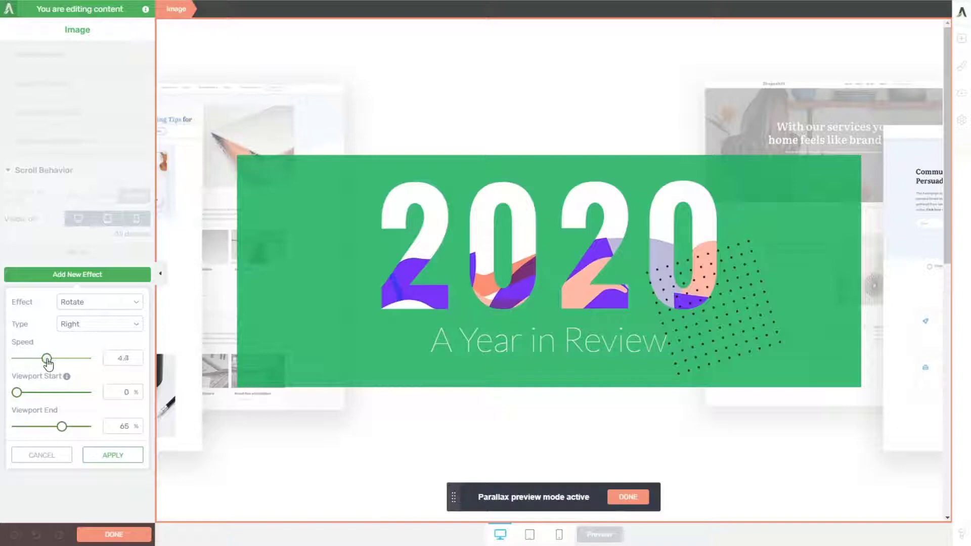
{"action": "left_click", "coordinate": [113, 455]}
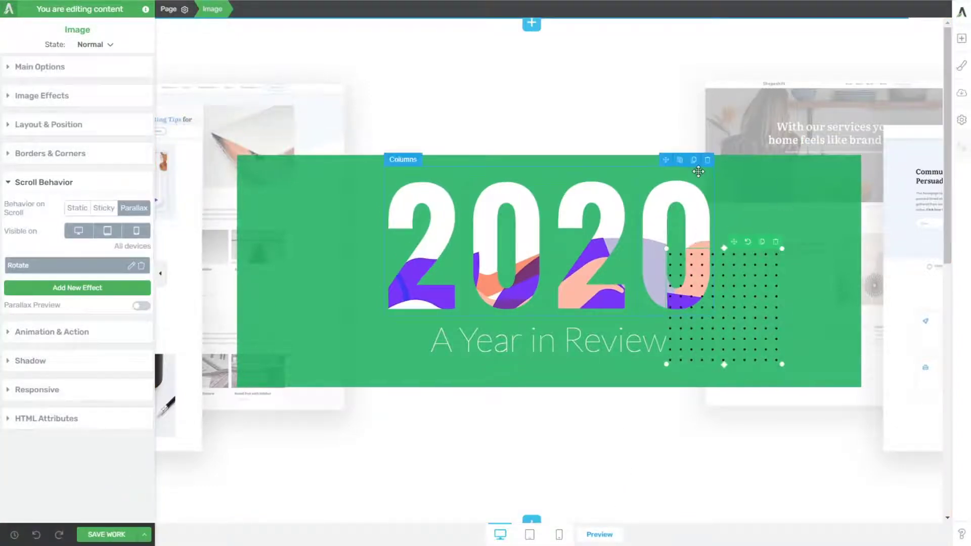
Step: Set the z-index of the columns holding the 2020 digits to 99
{"action": "left_click", "coordinate": [522, 167]}
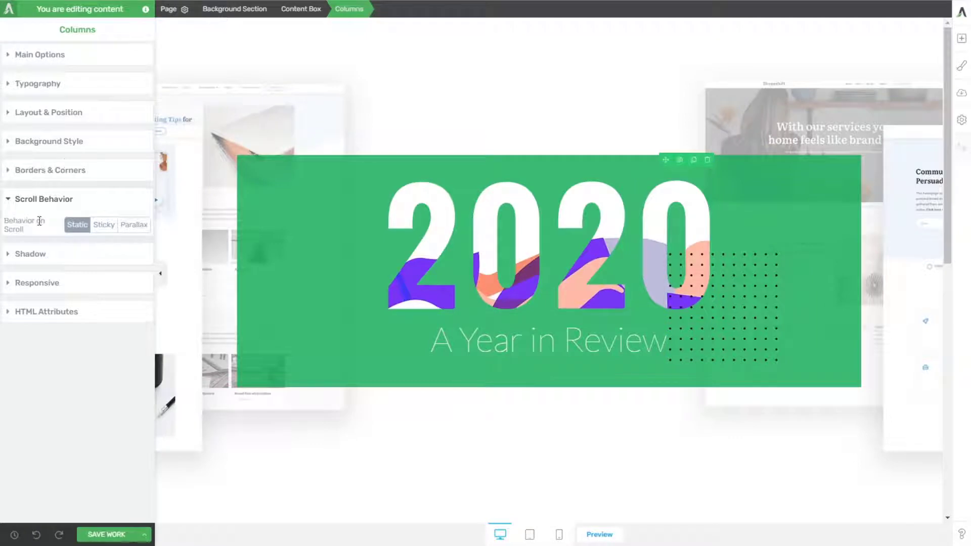
{"action": "left_click", "coordinate": [45, 114]}
{"action": "left_click", "coordinate": [121, 394]}
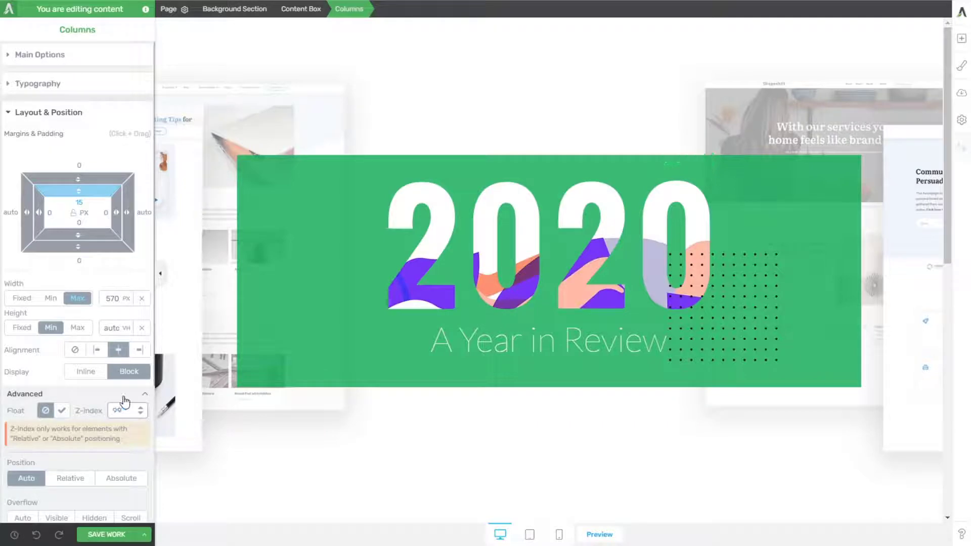
{"action": "scroll", "coordinate": [122, 471], "scroll_direction": "down", "scroll_amount": 3}
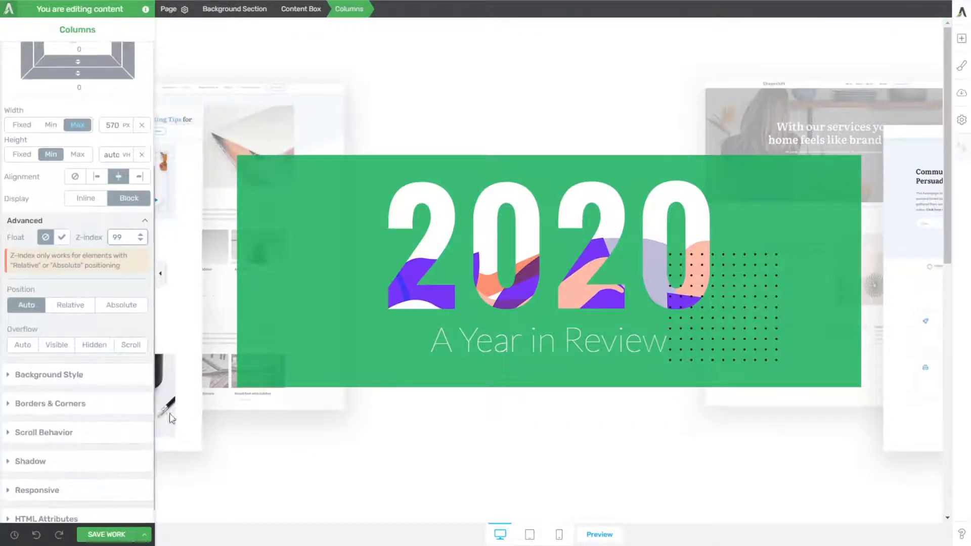
{"action": "left_click", "coordinate": [434, 459]}
Step: Set the z-index of the "A Year in Review" heading to 99
{"action": "left_click", "coordinate": [600, 346]}
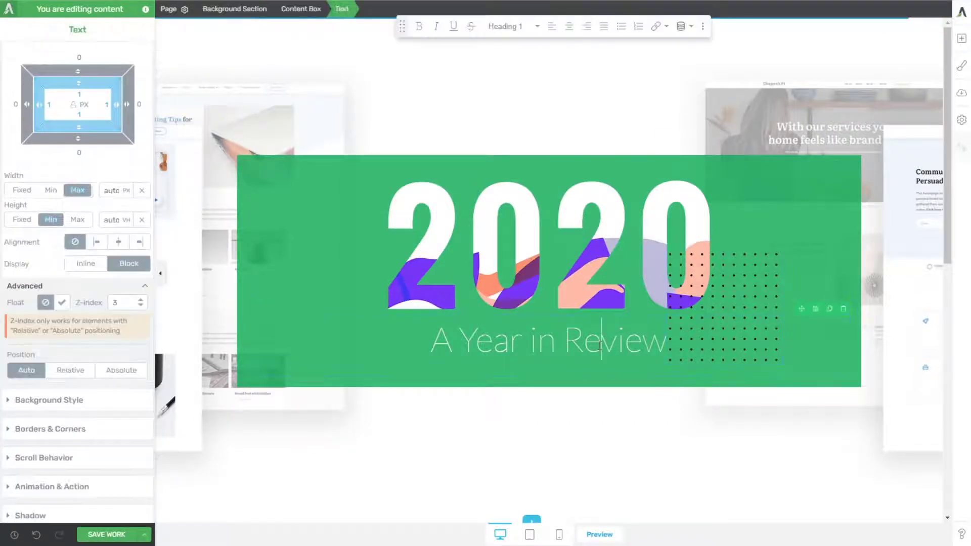
{"action": "double_click", "coordinate": [123, 302]}
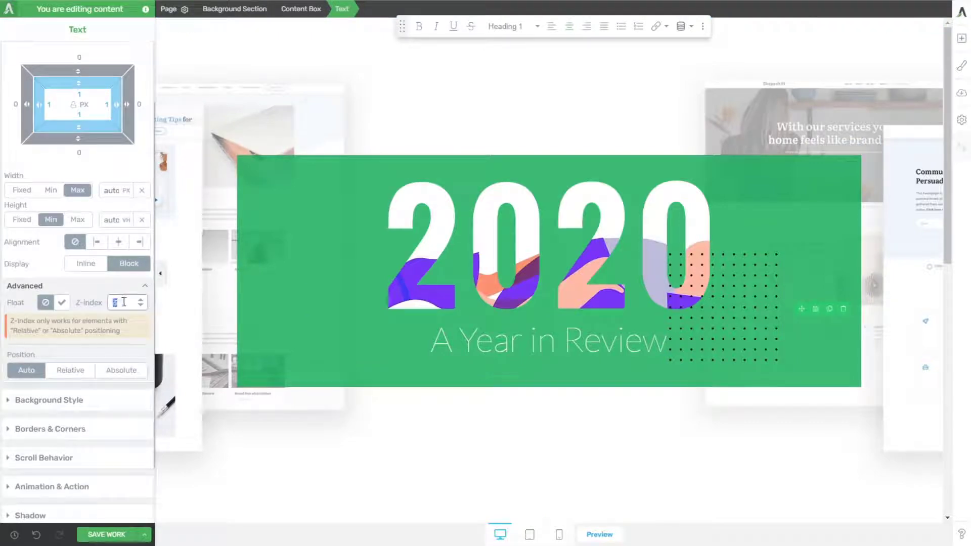
{"action": "type", "text": "99"}
{"action": "left_click", "coordinate": [617, 427]}
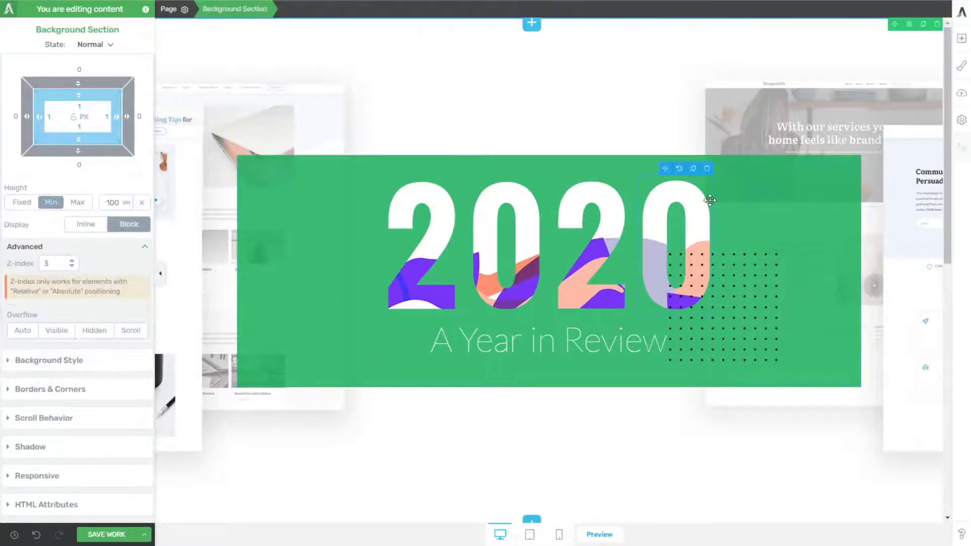
Step: Raise the z-index of the last 0 digit image above the dotted pattern's value
{"action": "left_click", "coordinate": [700, 198]}
{"action": "left_click", "coordinate": [617, 423]}
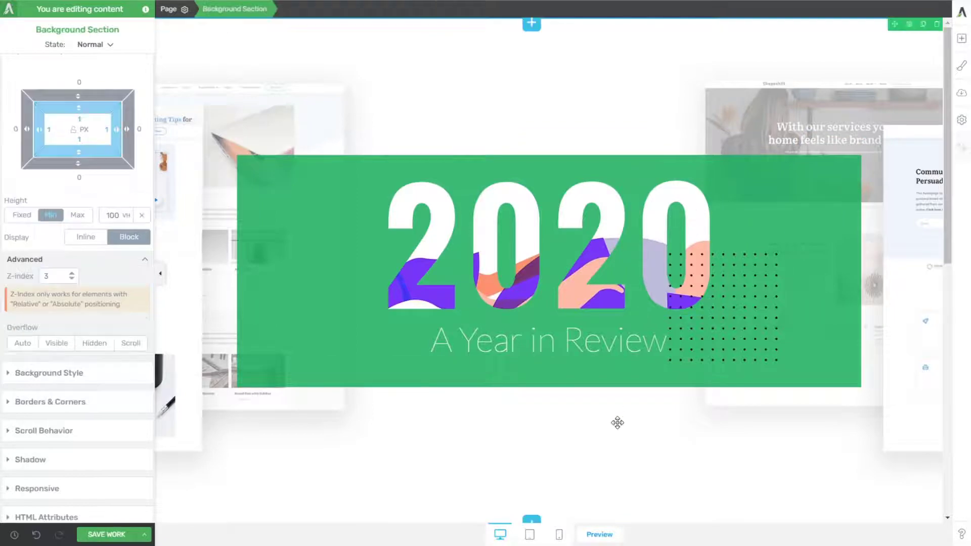
{"action": "left_click", "coordinate": [668, 213]}
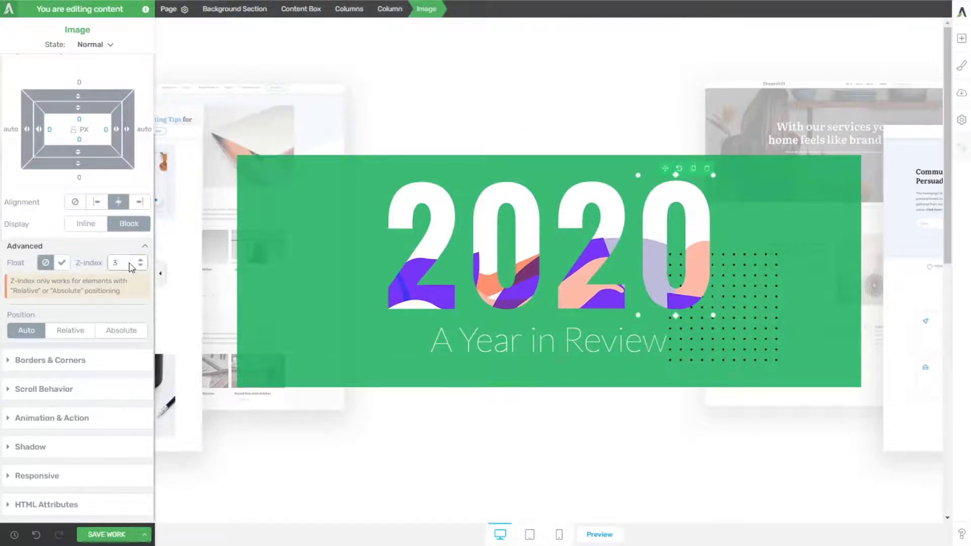
{"action": "type", "text": "99"}
{"action": "left_click", "coordinate": [434, 340]}
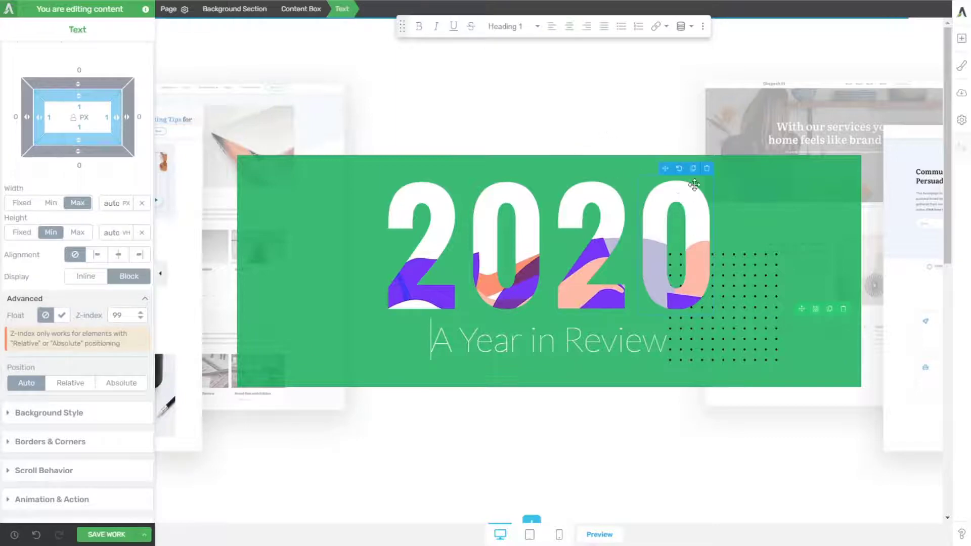
Step: Save the work and examine on the published page how the dotted pattern rotates during scrolling
{"action": "left_click", "coordinate": [117, 535]}
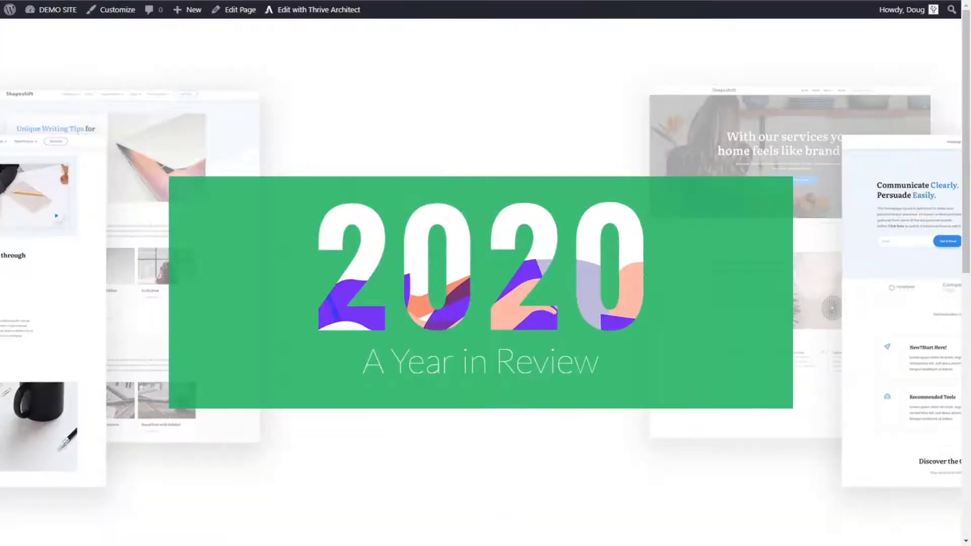
{"action": "scroll", "coordinate": [405, 110], "scroll_direction": "down", "scroll_amount": 3}
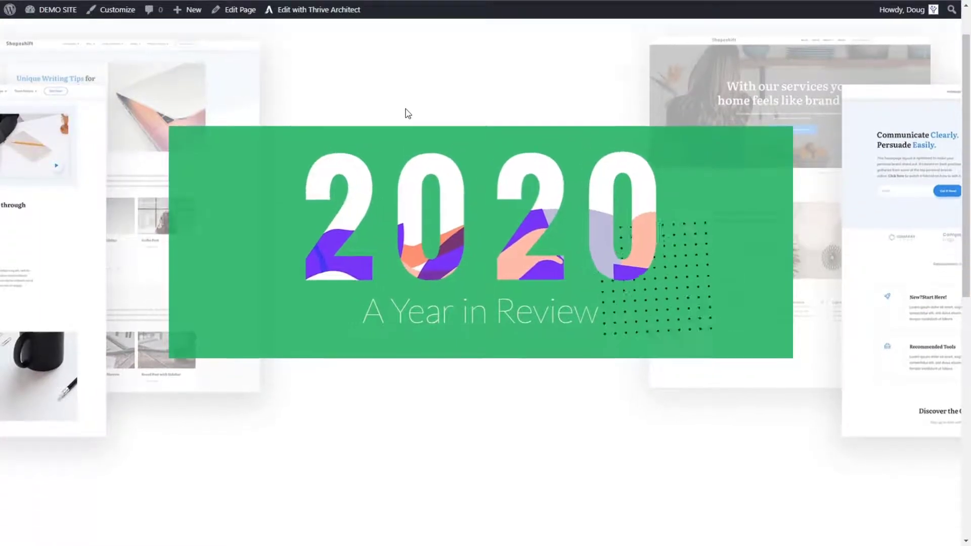
{"action": "scroll", "coordinate": [409, 109], "scroll_direction": "down", "scroll_amount": 1}
{"action": "scroll", "coordinate": [409, 109], "scroll_direction": "up", "scroll_amount": 3}
{"action": "scroll", "coordinate": [411, 107], "scroll_direction": "down", "scroll_amount": 5}
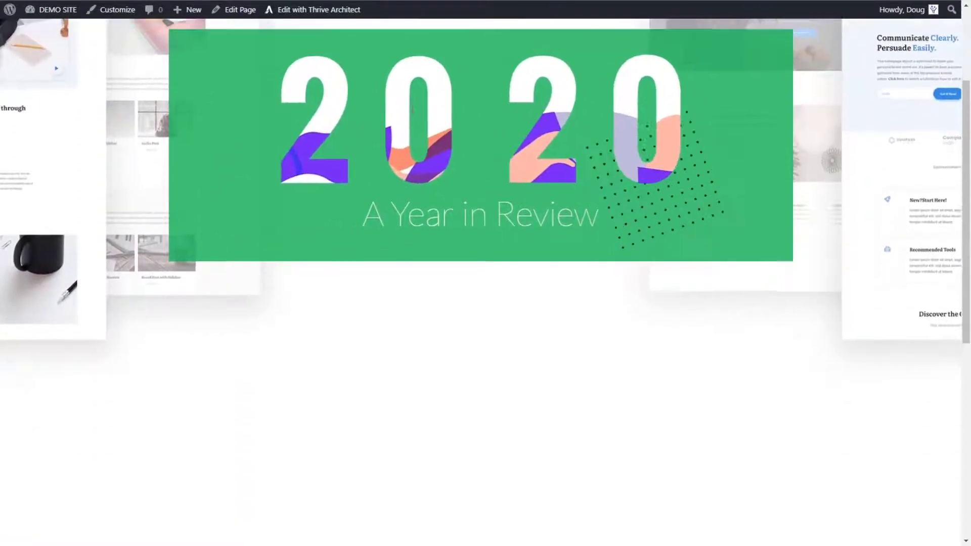
{"action": "scroll", "coordinate": [411, 106], "scroll_direction": "up", "scroll_amount": 5}
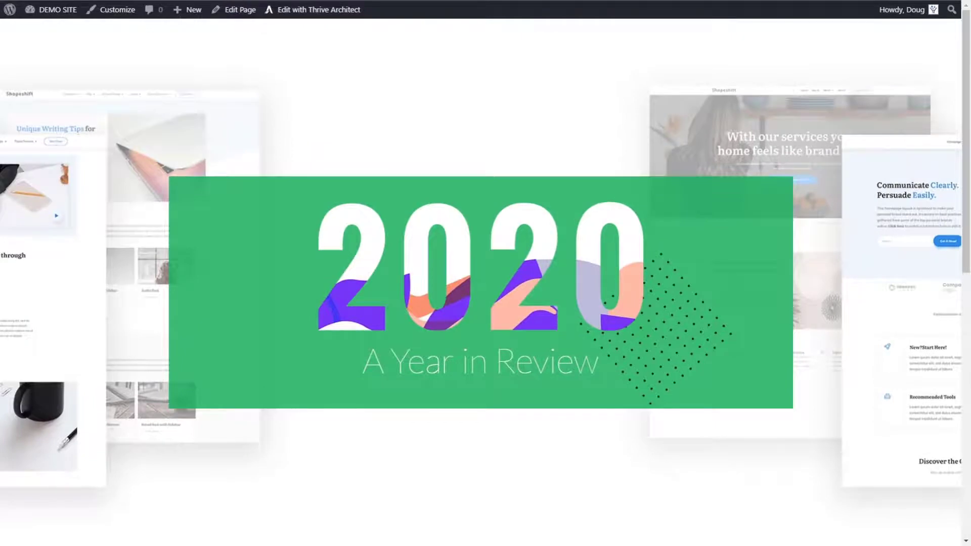
{"action": "scroll", "coordinate": [639, 314], "scroll_direction": "down", "scroll_amount": 3}
{"action": "scroll", "coordinate": [633, 321], "scroll_direction": "up", "scroll_amount": 3}
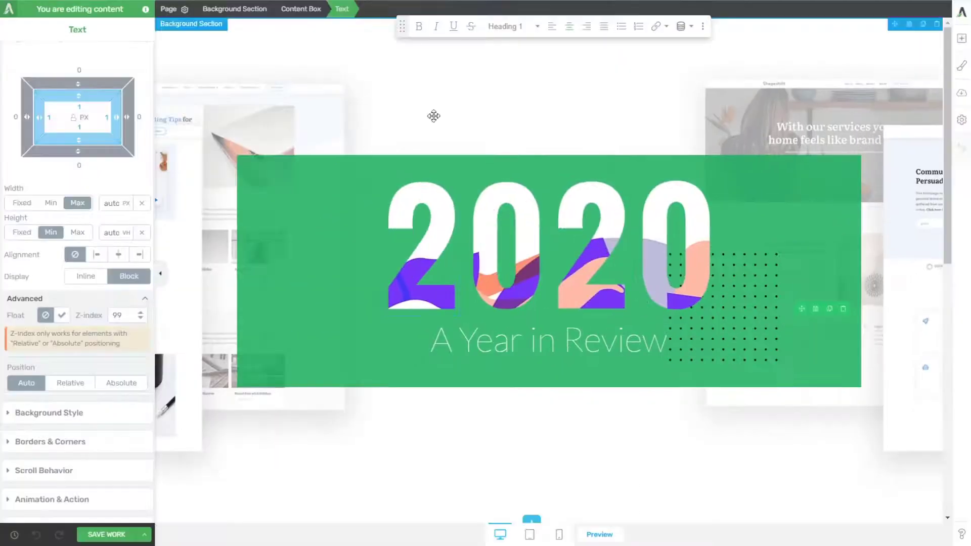
Step: Add a Horizontal Scroll parallax effect of type Right with speed 5 to the dotted pattern image
{"action": "left_click", "coordinate": [759, 324]}
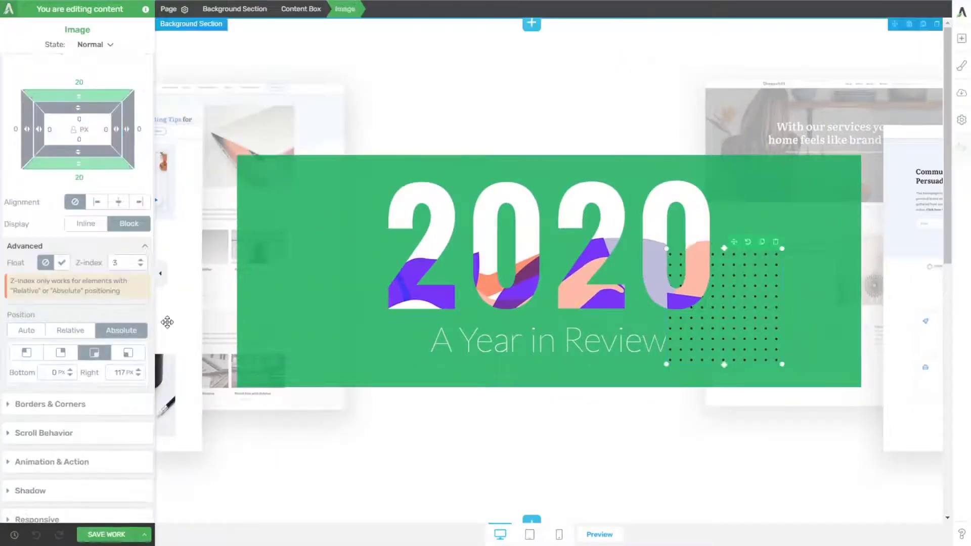
{"action": "left_click", "coordinate": [66, 434]}
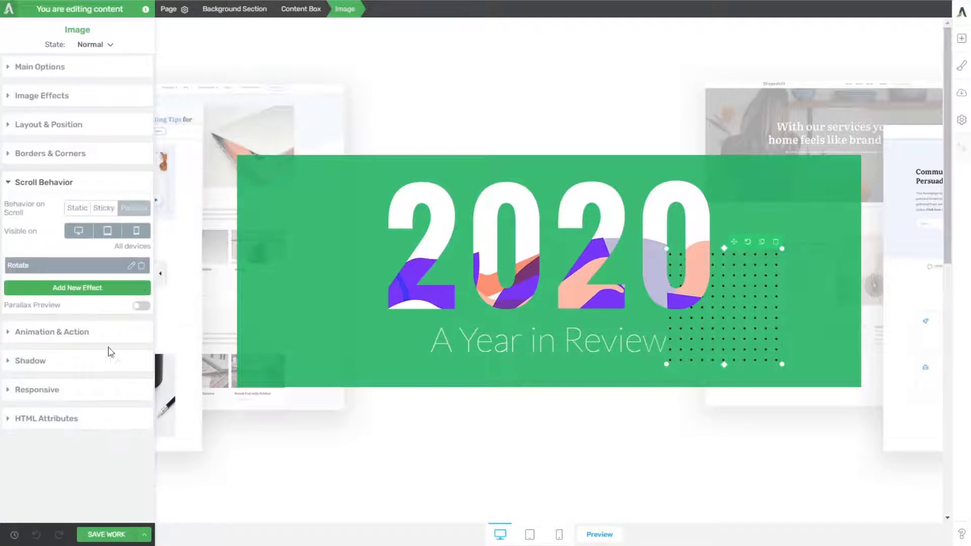
{"action": "left_click", "coordinate": [97, 288]}
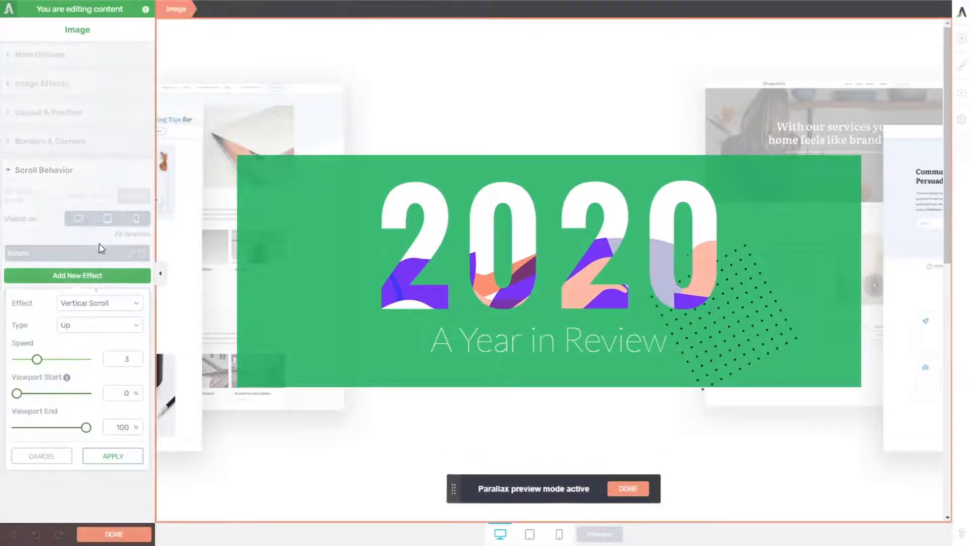
{"action": "left_click", "coordinate": [102, 306]}
{"action": "left_click", "coordinate": [97, 329]}
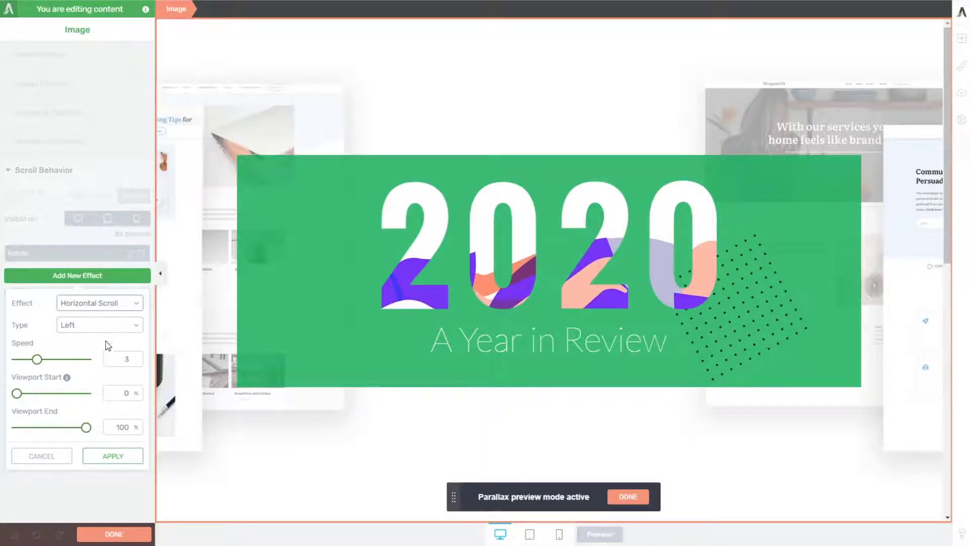
{"action": "left_click", "coordinate": [132, 360]}
{"action": "type", "text": "5"}
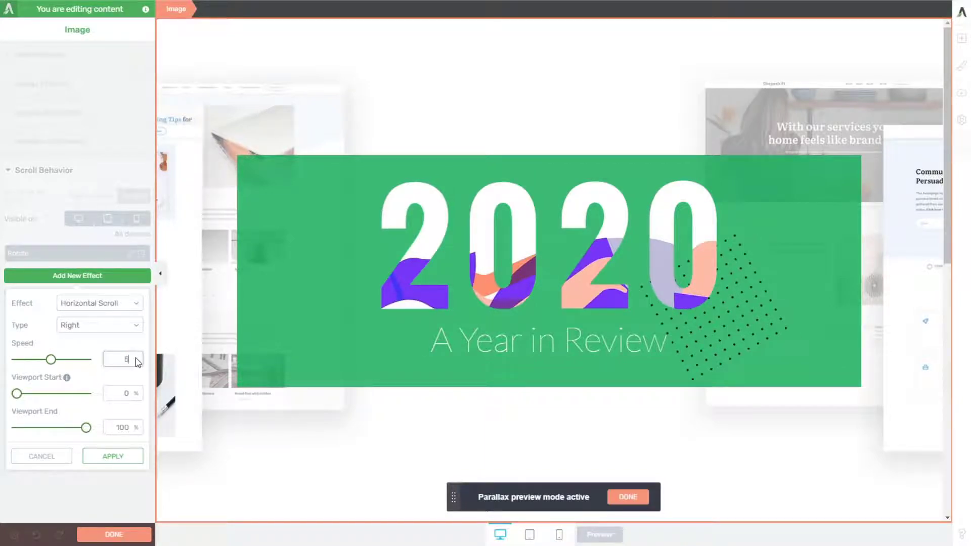
{"action": "left_click", "coordinate": [113, 457]}
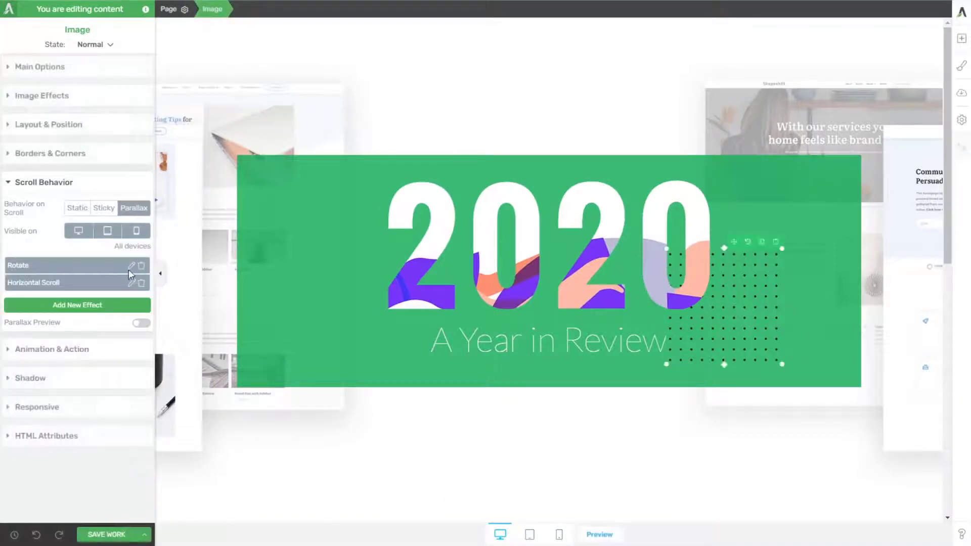
Step: Set the speed of the dotted pattern's Rotate effect to 3 and apply it
{"action": "left_click", "coordinate": [131, 265]}
{"action": "left_click", "coordinate": [105, 341]}
{"action": "type", "text": "3"}
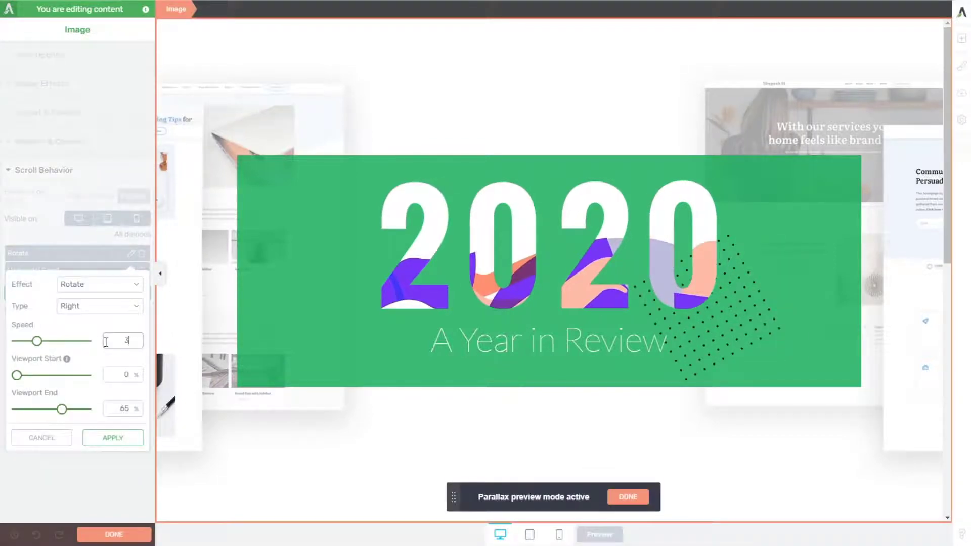
{"action": "left_click", "coordinate": [112, 437]}
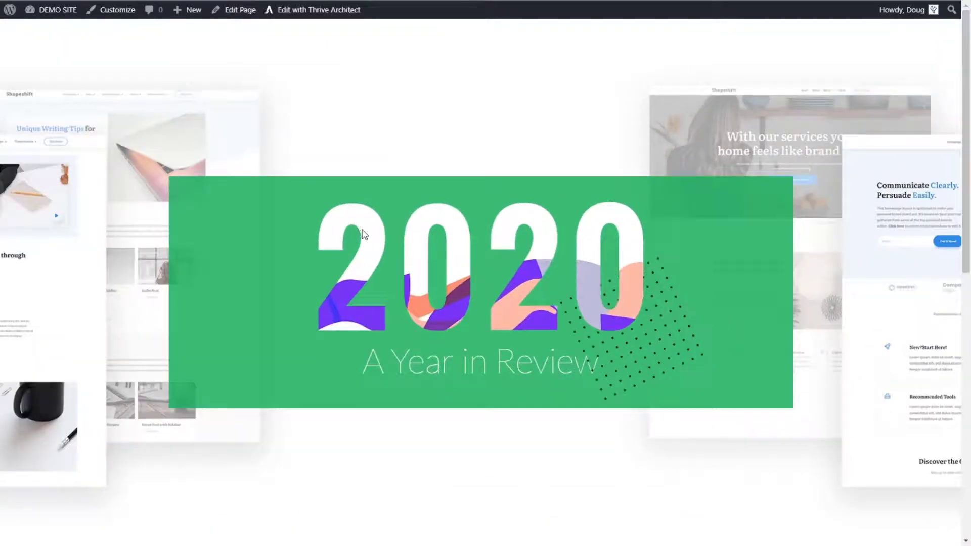
Step: Examine on the published page how the dotted pattern rotates and shifts sideways during scrolling
{"action": "scroll", "coordinate": [378, 224], "scroll_direction": "down", "scroll_amount": 5}
{"action": "scroll", "coordinate": [378, 232], "scroll_direction": "up", "scroll_amount": 5}
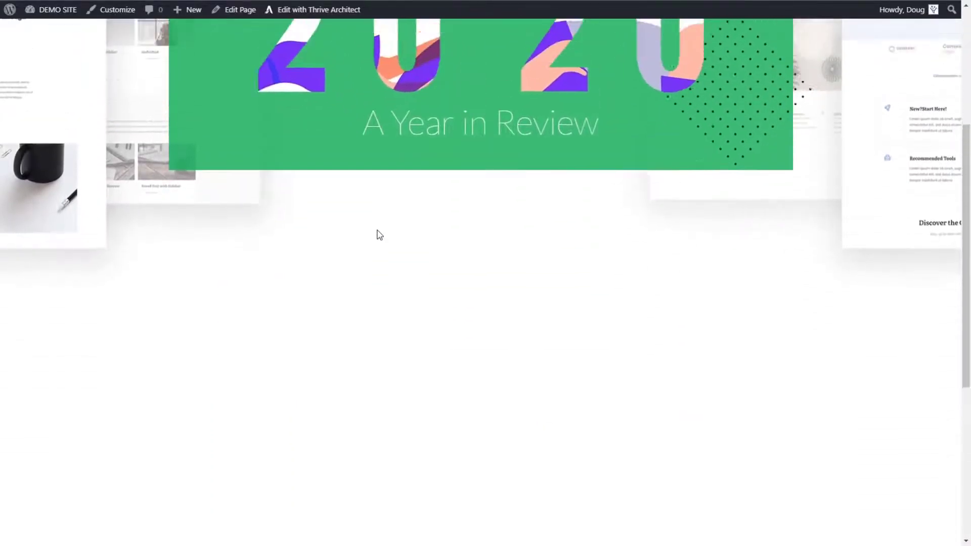
{"action": "scroll", "coordinate": [377, 232], "scroll_direction": "down", "scroll_amount": 4}
{"action": "scroll", "coordinate": [378, 237], "scroll_direction": "up", "scroll_amount": 3}
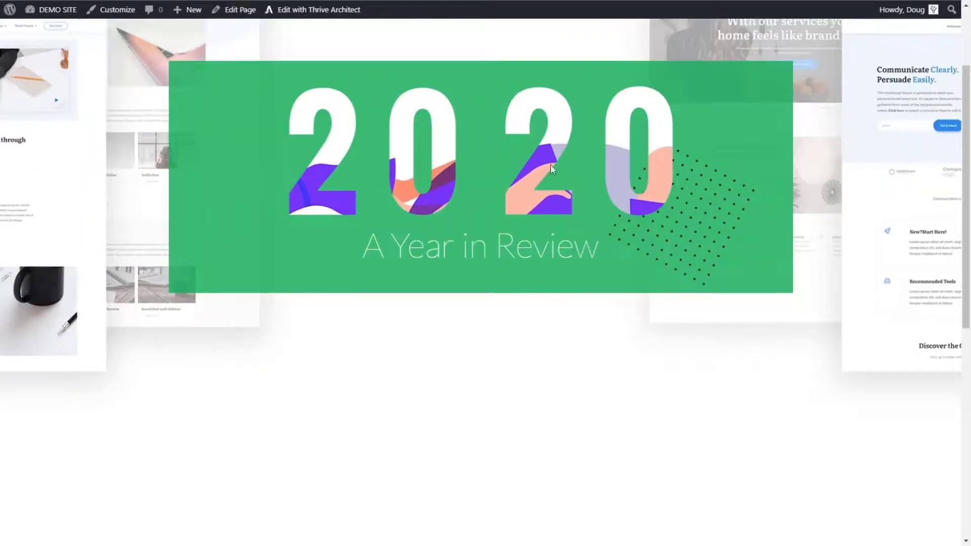
{"action": "scroll", "coordinate": [557, 192], "scroll_direction": "down", "scroll_amount": 2}
{"action": "scroll", "coordinate": [565, 217], "scroll_direction": "up", "scroll_amount": 4}
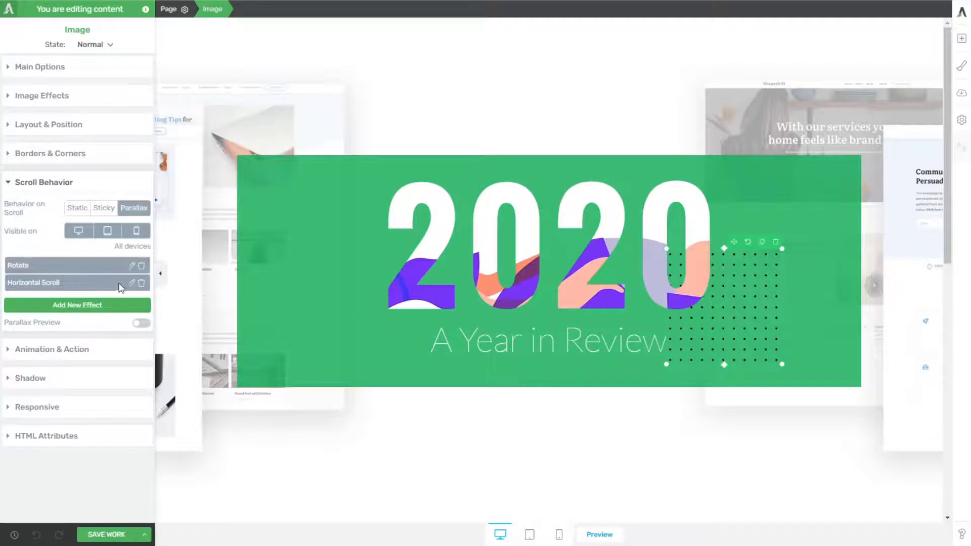
Step: Set the viewport end of the dotted pattern's Rotate effect to 100% and apply it
{"action": "left_click", "coordinate": [132, 267]}
{"action": "double_click", "coordinate": [120, 410]}
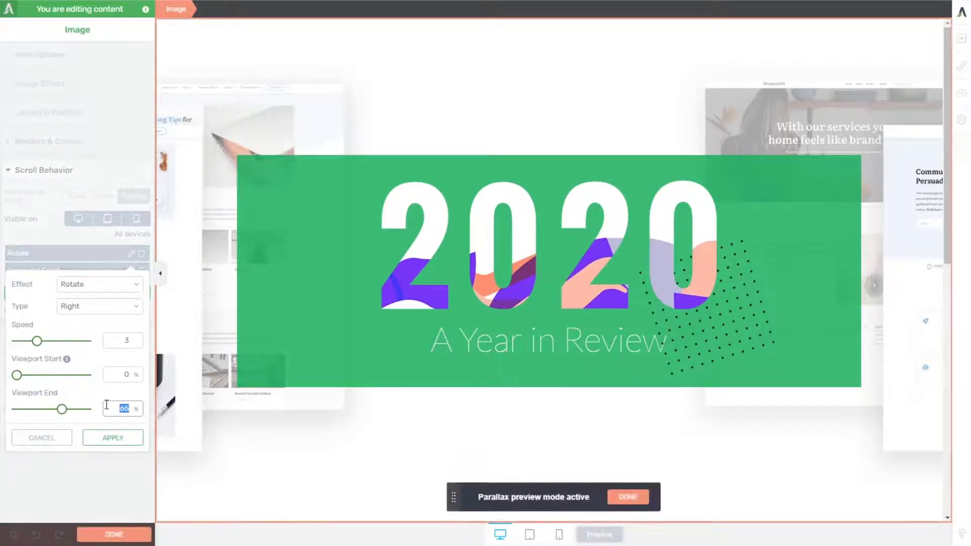
{"action": "type", "text": "100"}
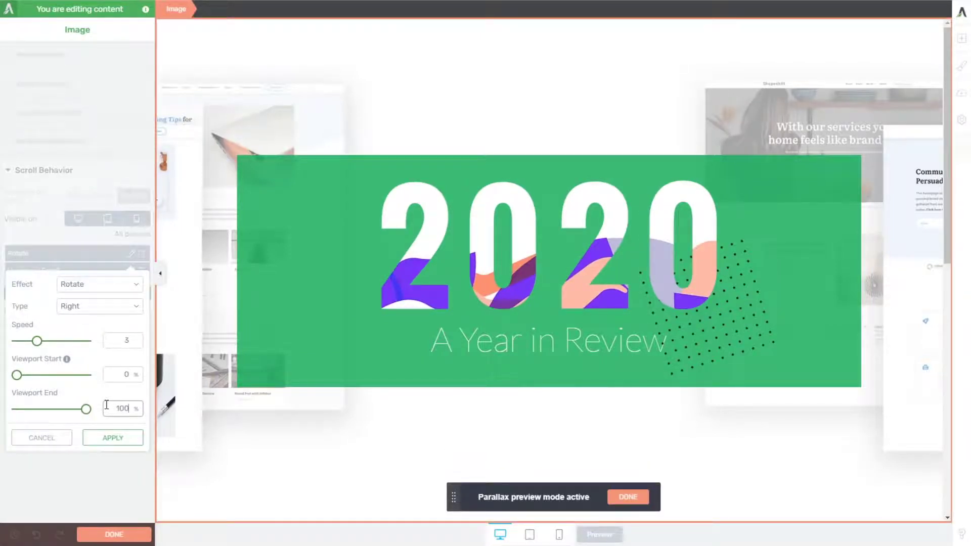
{"action": "left_click", "coordinate": [113, 438]}
{"action": "scroll", "coordinate": [390, 369], "scroll_direction": "down", "scroll_amount": 4}
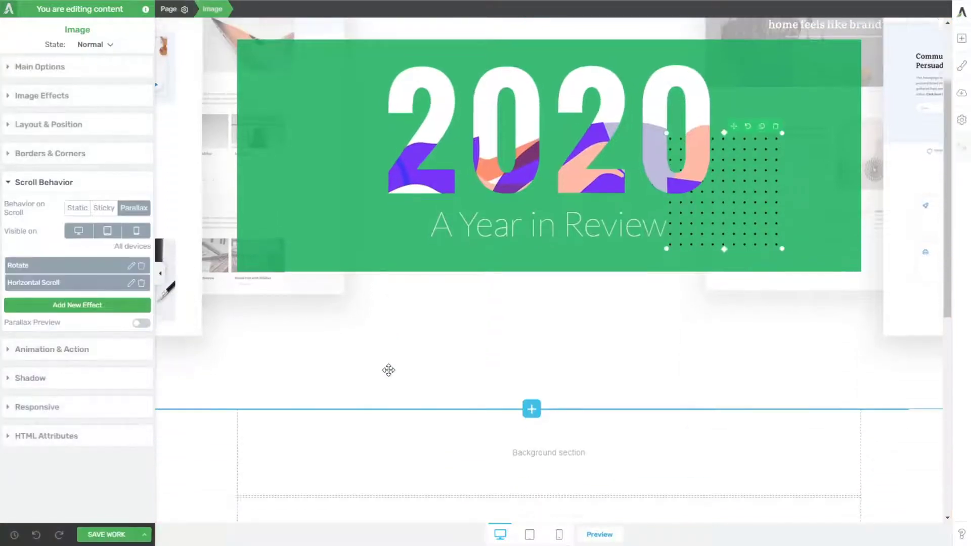
{"action": "scroll", "coordinate": [391, 371], "scroll_direction": "up", "scroll_amount": 4}
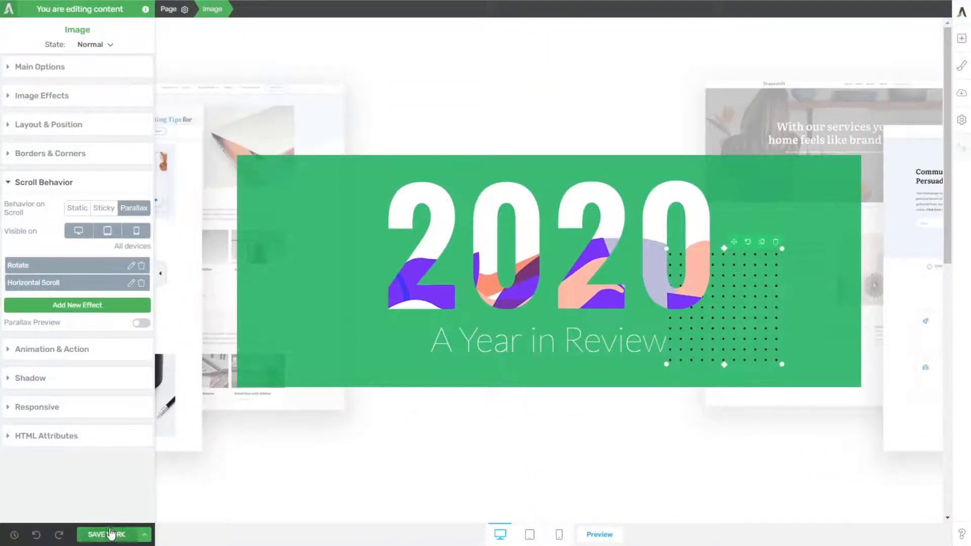
Step: Save the work and check on the published page how the dotted pattern rotates with the extended viewport range
{"action": "left_click", "coordinate": [94, 533]}
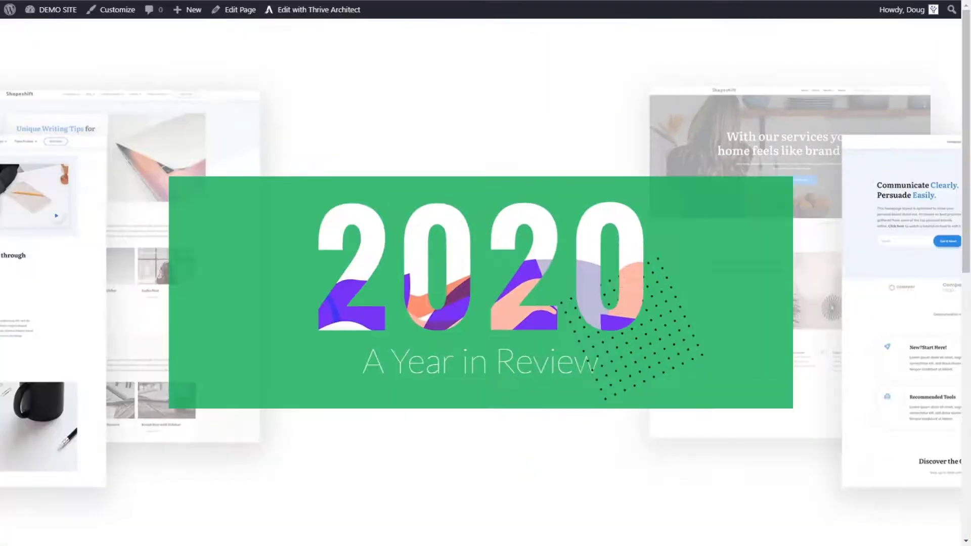
{"action": "scroll", "coordinate": [392, 219], "scroll_direction": "down", "scroll_amount": 6}
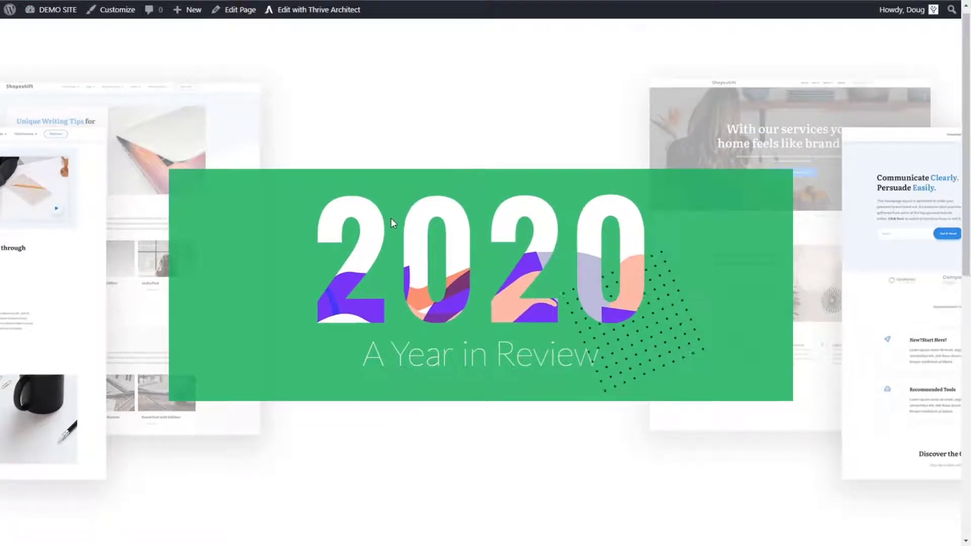
{"action": "scroll", "coordinate": [400, 196], "scroll_direction": "up", "scroll_amount": 6}
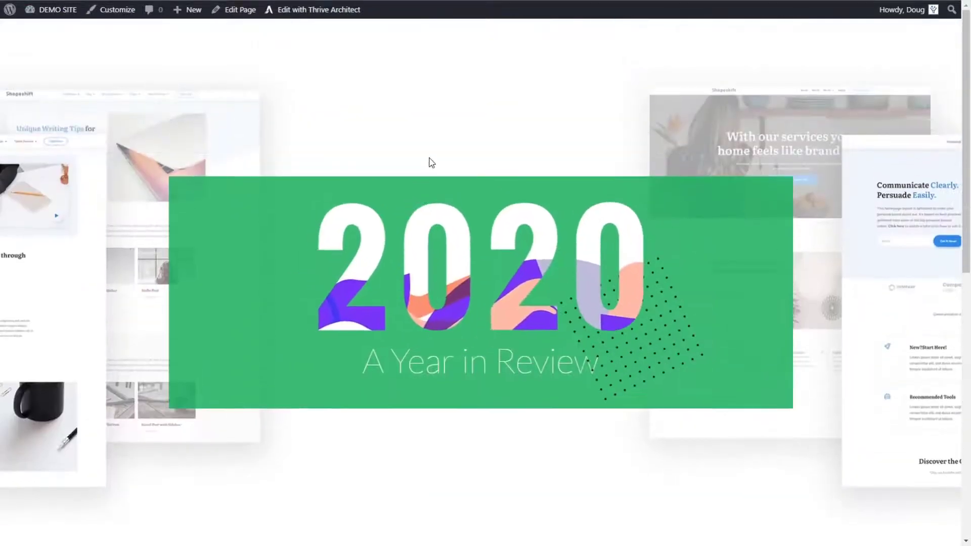
{"action": "scroll", "coordinate": [428, 160], "scroll_direction": "down", "scroll_amount": 5}
{"action": "scroll", "coordinate": [421, 160], "scroll_direction": "up", "scroll_amount": 5}
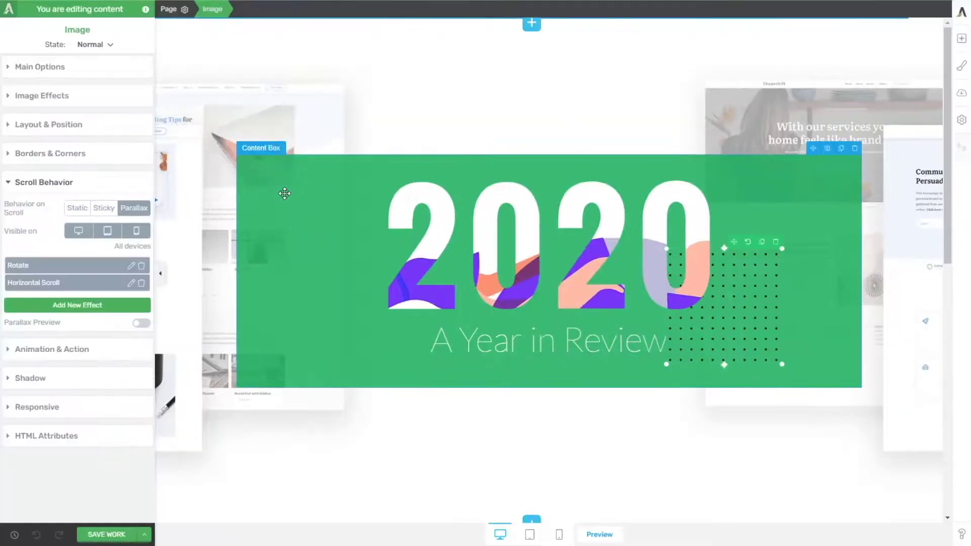
Step: Set the green content box's top and bottom padding to 60 px
{"action": "left_click", "coordinate": [284, 193]}
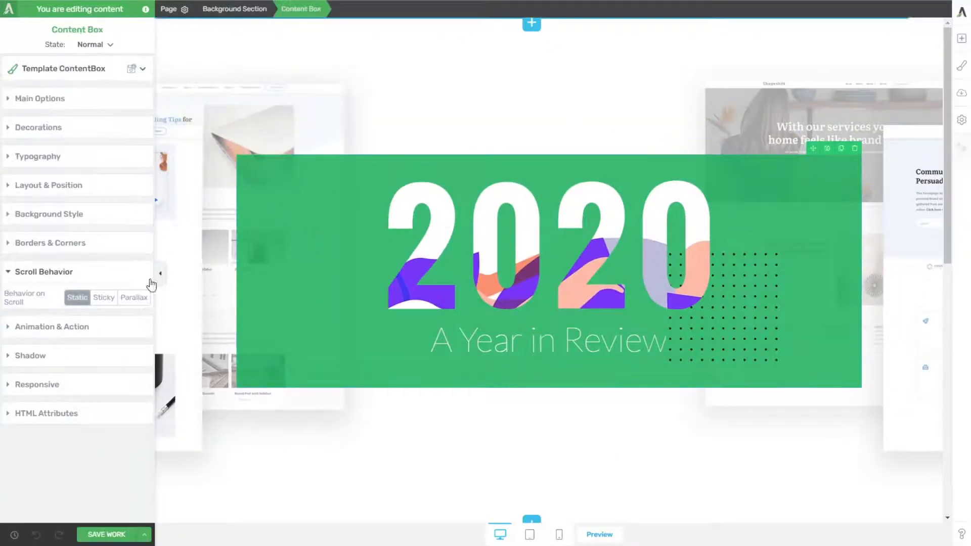
{"action": "left_click", "coordinate": [33, 185]}
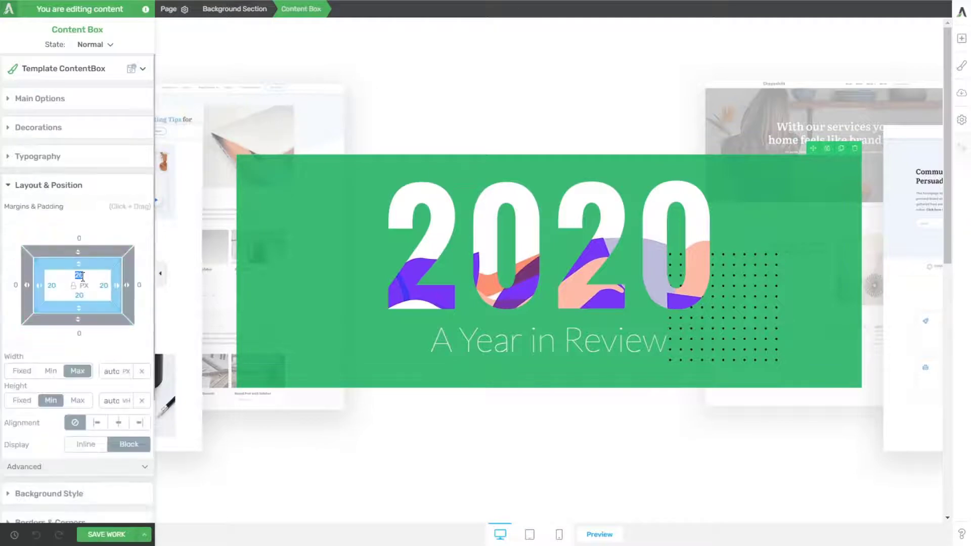
{"action": "type", "text": "80"}
{"action": "left_click", "coordinate": [81, 295]}
{"action": "type", "text": "80"}
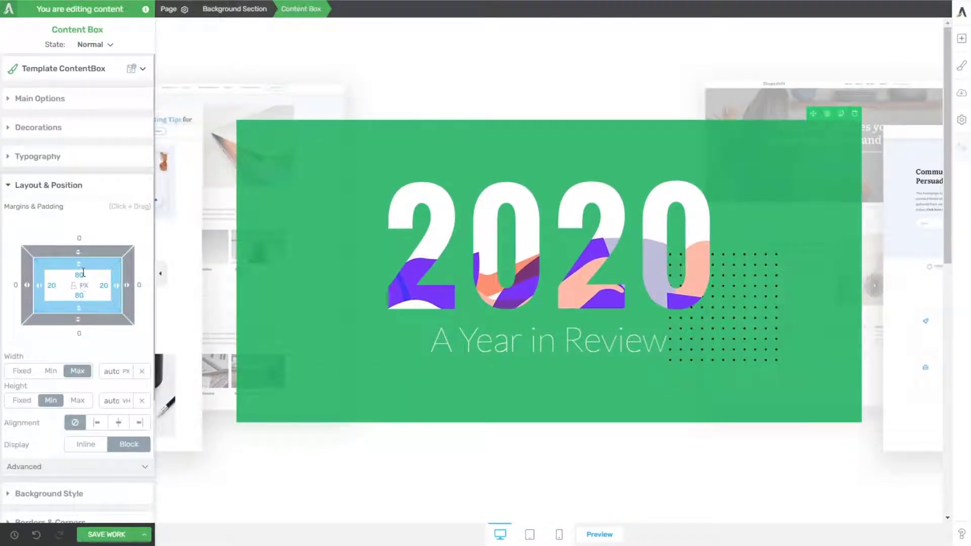
{"action": "type", "text": "60"}
{"action": "left_click", "coordinate": [87, 297]}
{"action": "type", "text": "60"}
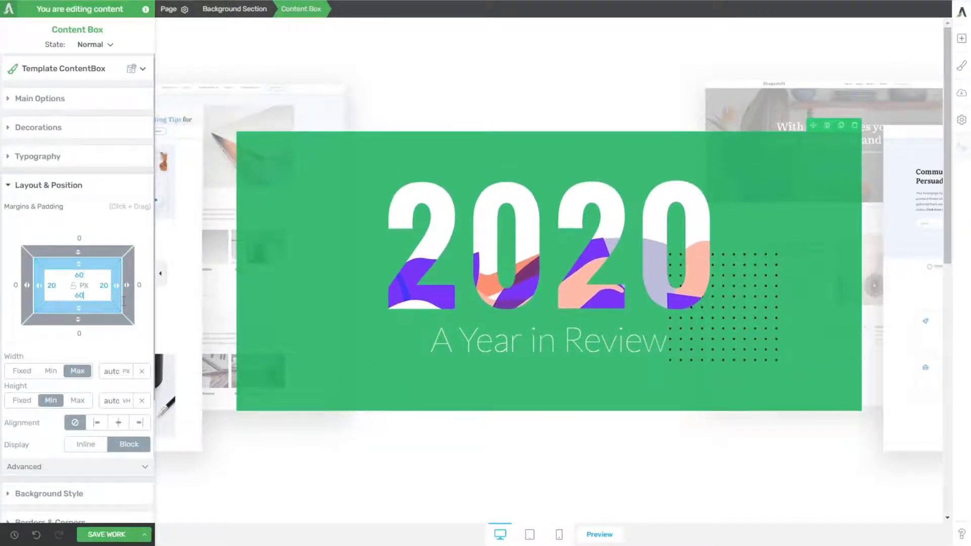
Step: Raise the dotted pattern image by setting its absolute bottom position to 48 px
{"action": "left_click", "coordinate": [749, 317]}
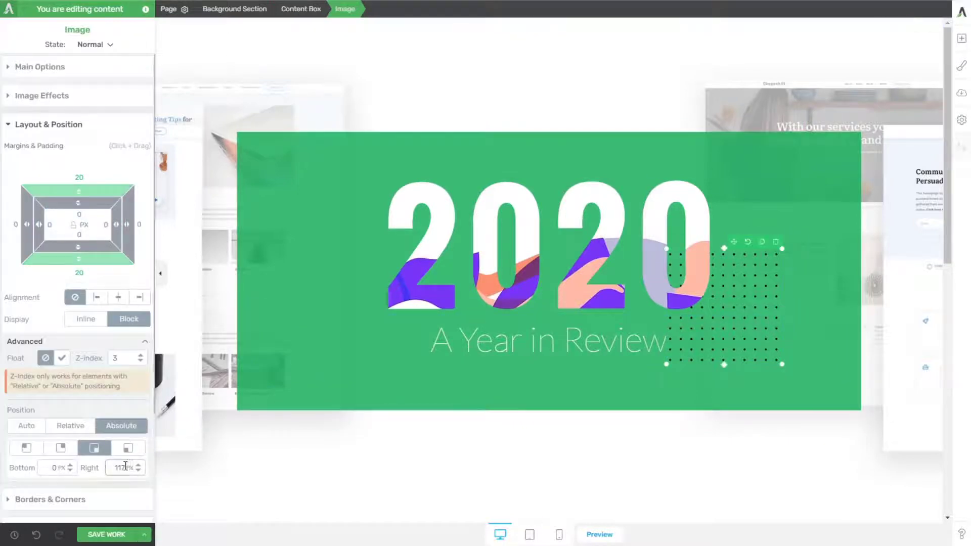
{"action": "left_click_drag", "start_coordinate": [70, 462], "coordinate": [80, 436]}
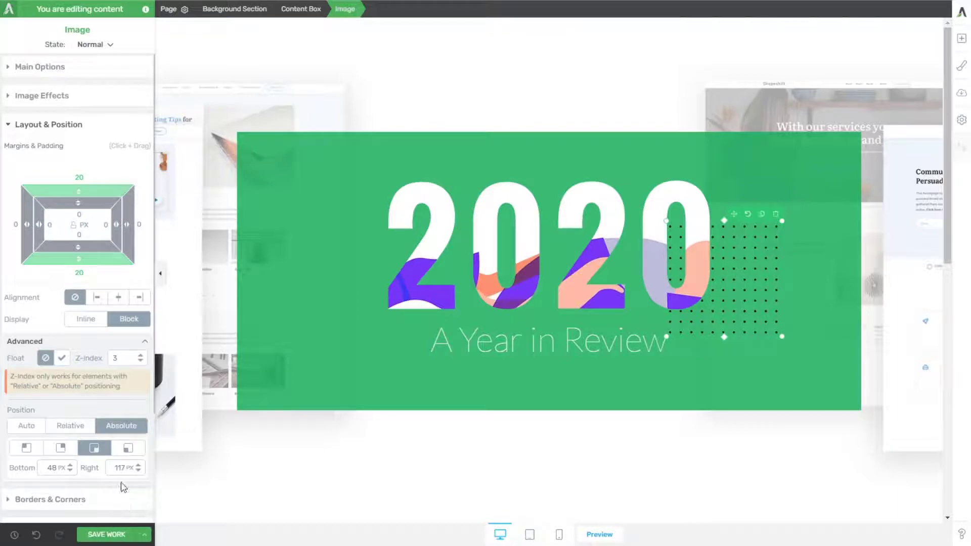
{"action": "scroll", "coordinate": [121, 500], "scroll_direction": "down", "scroll_amount": 3}
Step: Save the work and examine the taller green box and raised dotted pattern while scrolling the published page
{"action": "left_click", "coordinate": [113, 529]}
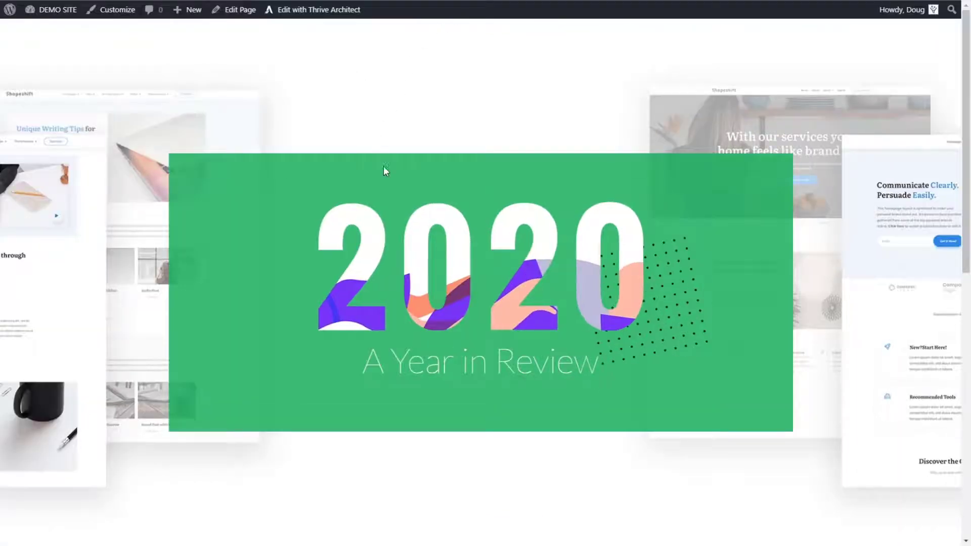
{"action": "scroll", "coordinate": [384, 169], "scroll_direction": "down", "scroll_amount": 6}
{"action": "scroll", "coordinate": [429, 165], "scroll_direction": "up", "scroll_amount": 6}
{"action": "scroll", "coordinate": [427, 147], "scroll_direction": "down", "scroll_amount": 3}
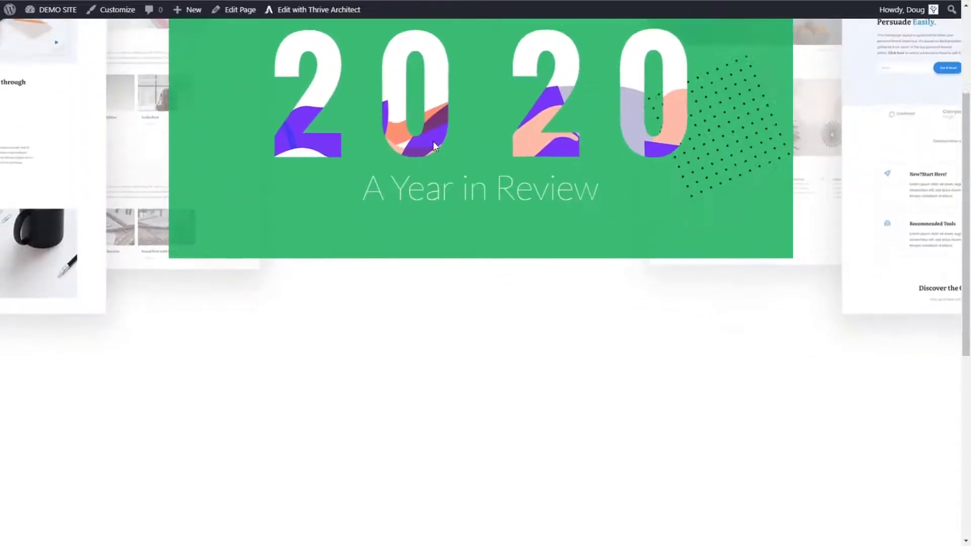
{"action": "scroll", "coordinate": [433, 141], "scroll_direction": "up", "scroll_amount": 3}
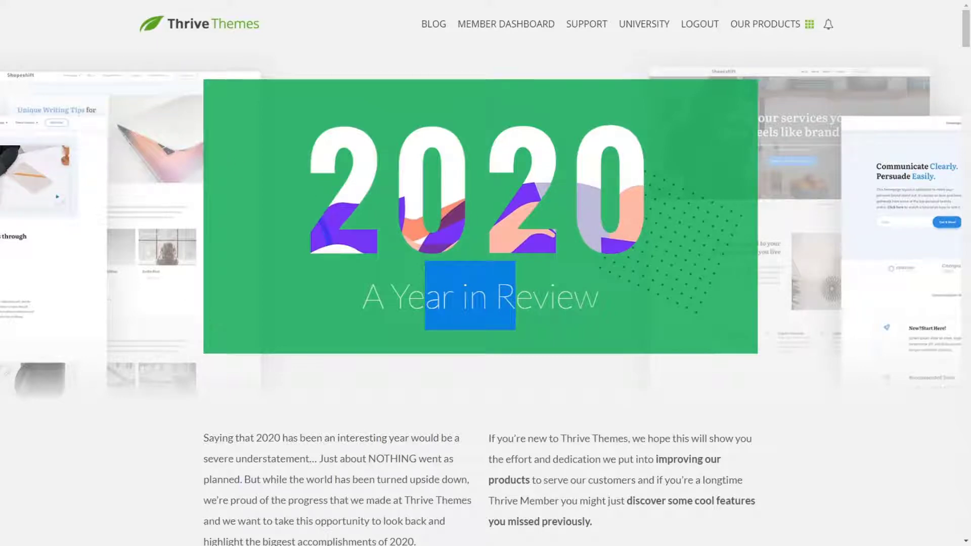
Step: Sample the light grey background colour F2F2F2 from the original Thrive Themes 2020 page with the ColorPick Eyedropper
{"action": "scroll", "coordinate": [157, 331], "scroll_direction": "down", "scroll_amount": 6}
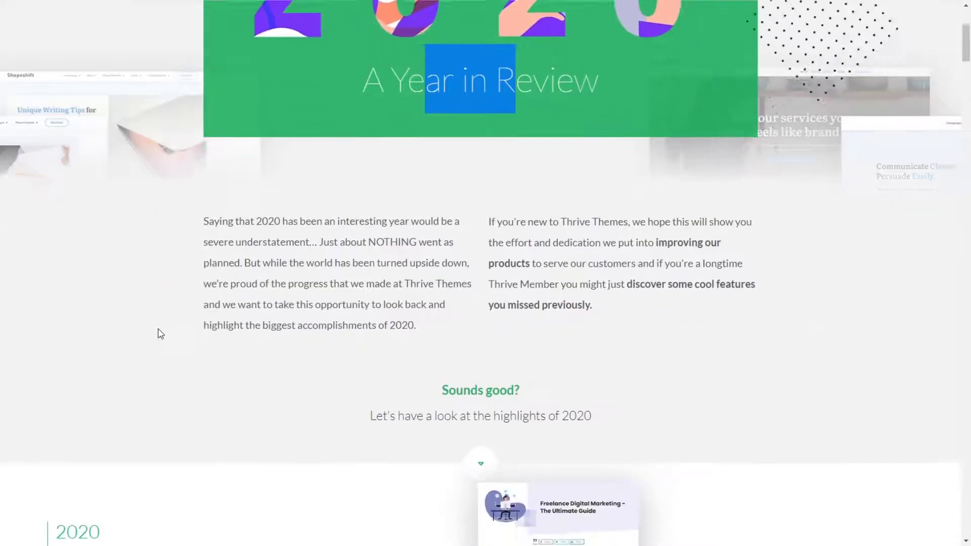
{"action": "left_click", "coordinate": [77, 245]}
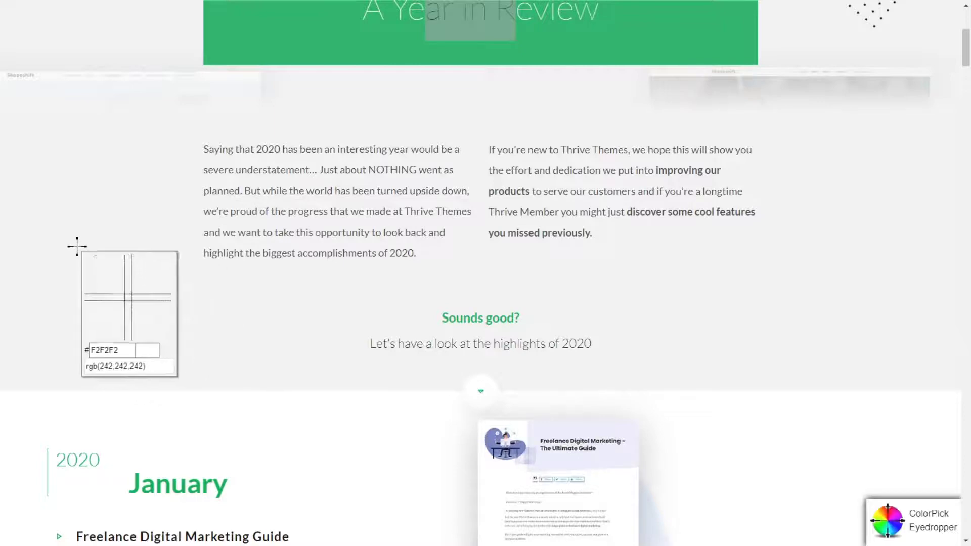
{"action": "key", "text": "Escape"}
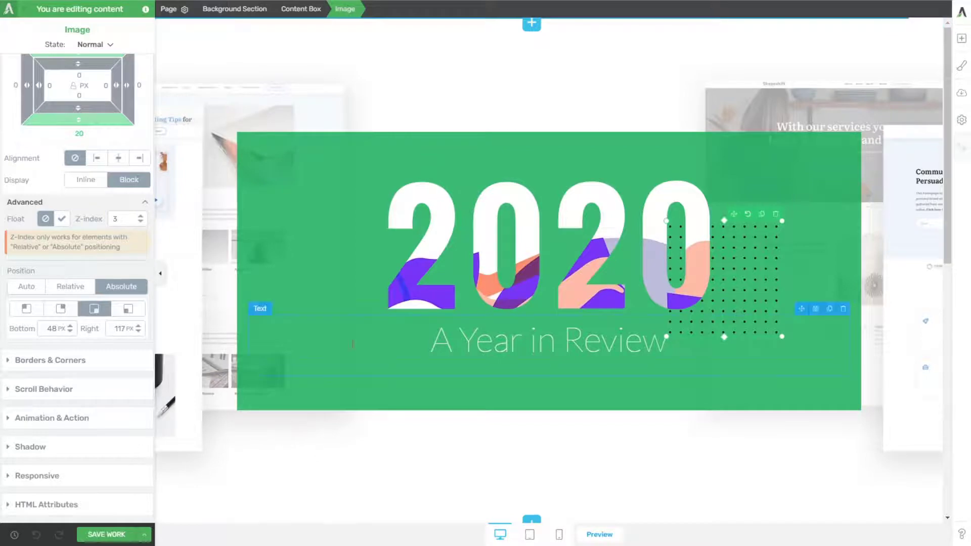
Step: Add a 180° linear gradient layer to the background section, running from #ffffff at 0 opacity to #f2f2f2 at 100 opacity
{"action": "scroll", "coordinate": [283, 435], "scroll_direction": "down", "scroll_amount": 1}
{"action": "left_click", "coordinate": [266, 413]}
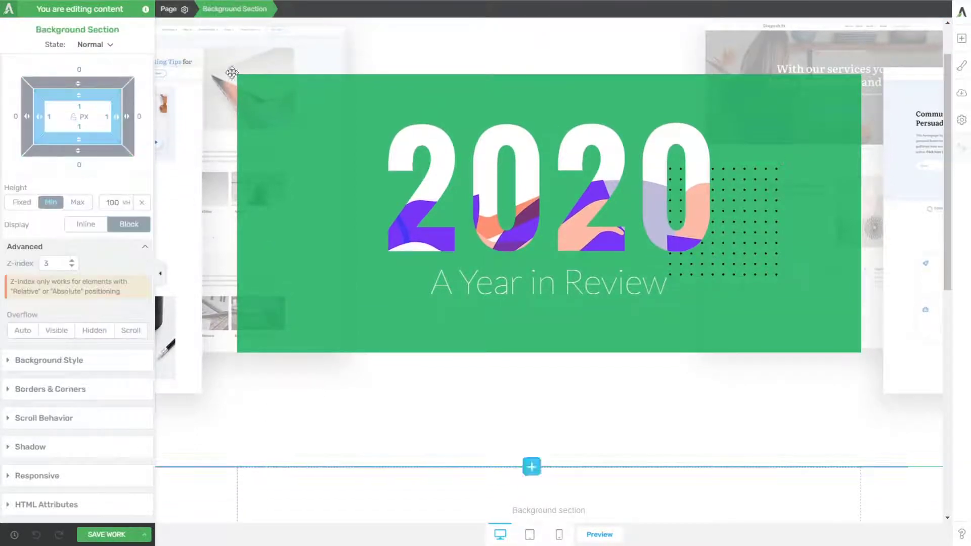
{"action": "left_click", "coordinate": [38, 360]}
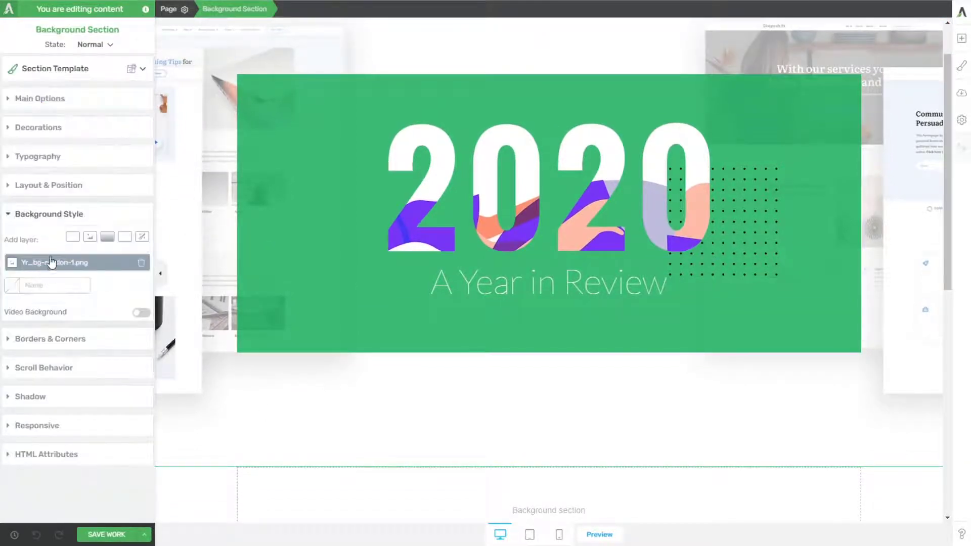
{"action": "left_click", "coordinate": [76, 237]}
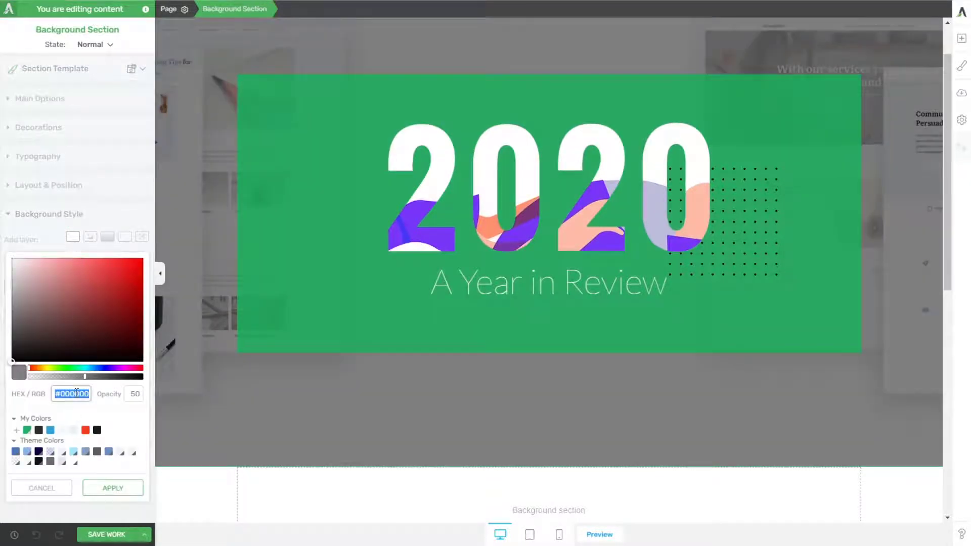
{"action": "left_click", "coordinate": [50, 489]}
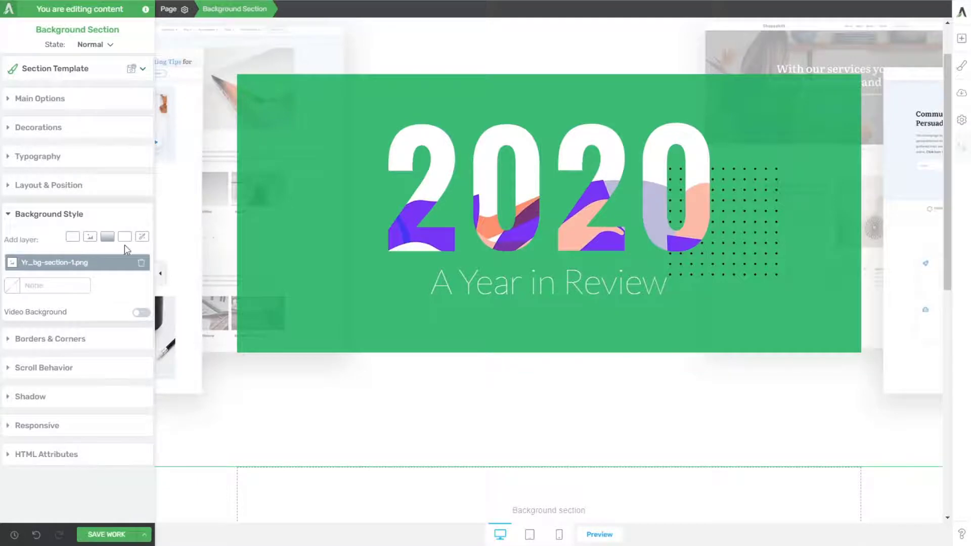
{"action": "left_click", "coordinate": [108, 237]}
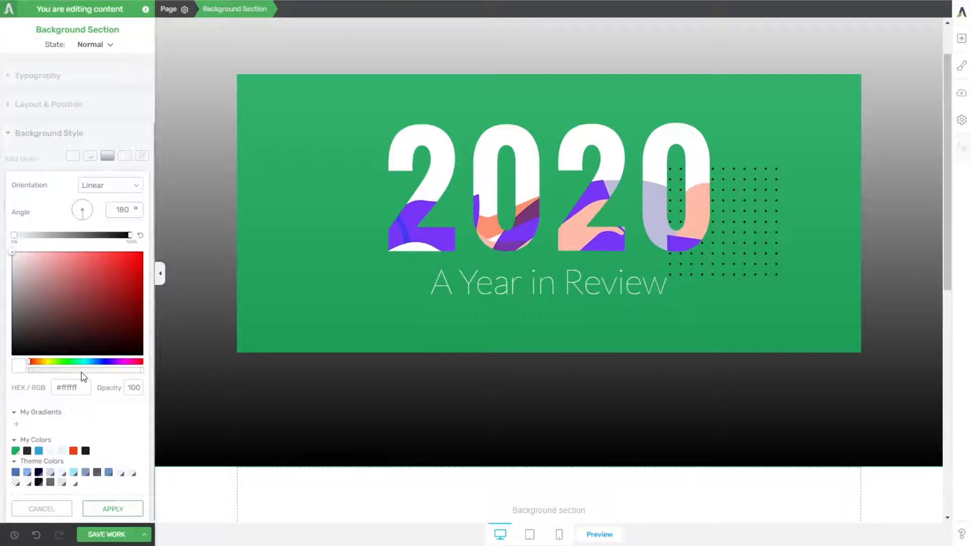
{"action": "left_click_drag", "start_coordinate": [84, 377], "coordinate": [8, 374]}
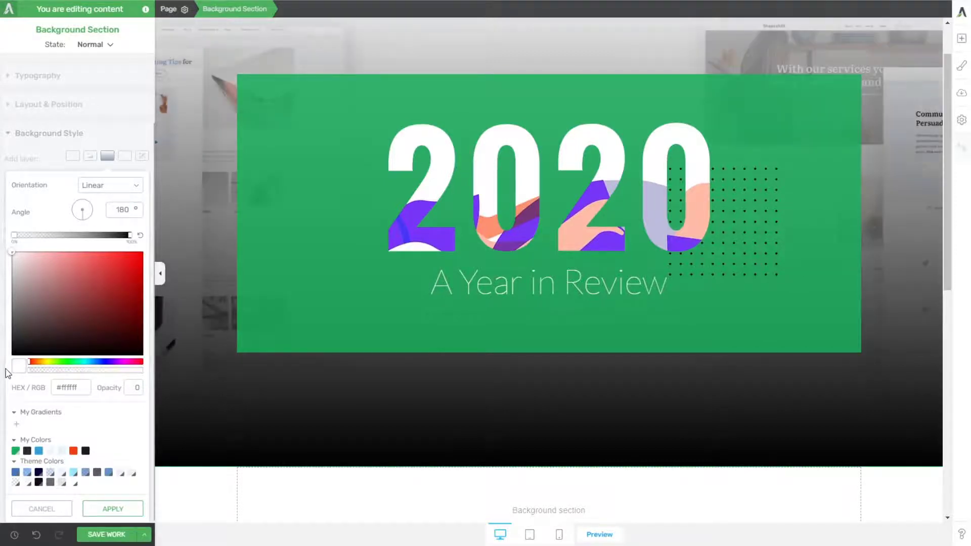
{"action": "left_click", "coordinate": [130, 236]}
{"action": "left_click", "coordinate": [56, 386]}
{"action": "type", "text": "#f2f2f2"}
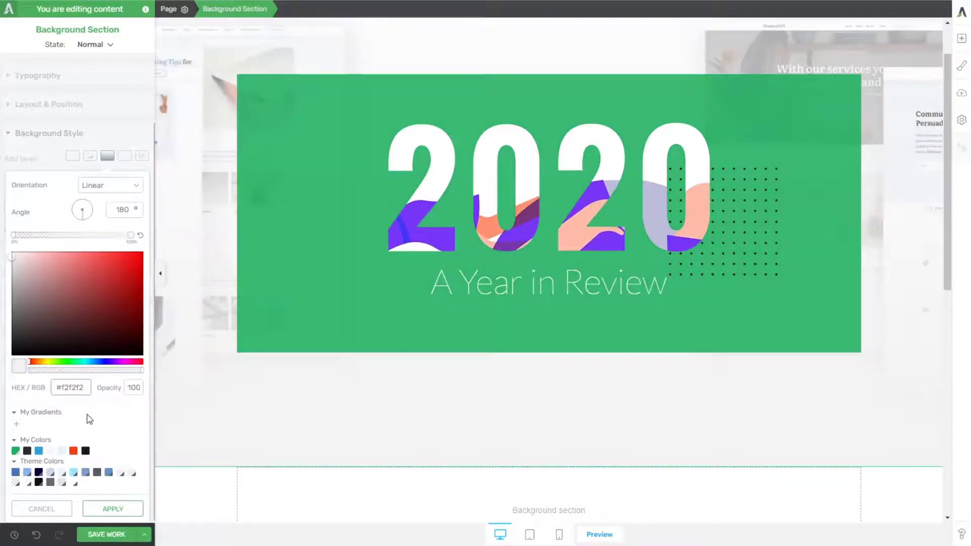
{"action": "left_click", "coordinate": [100, 504]}
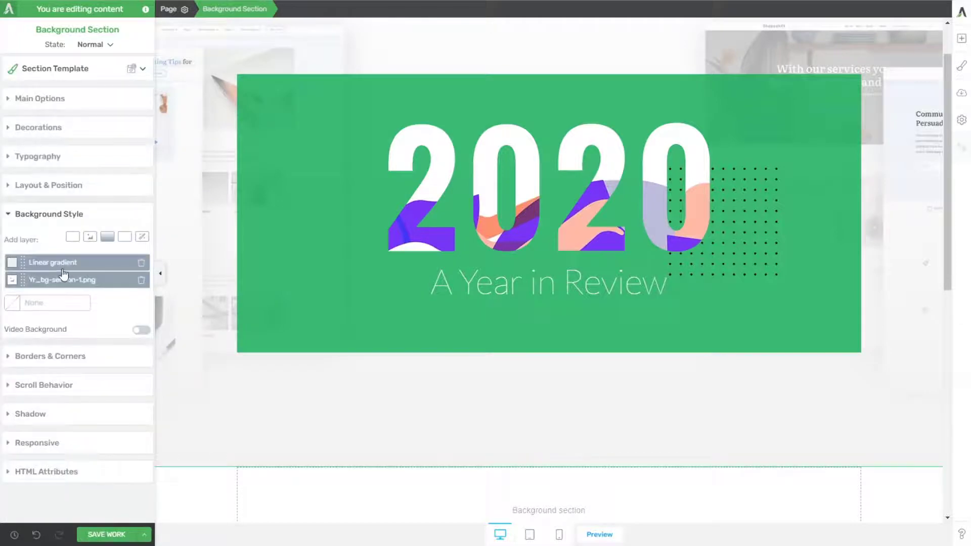
Step: Move the linear gradient's transparent start stop to slightly past the middle of the gradient and apply it
{"action": "left_click", "coordinate": [63, 262]}
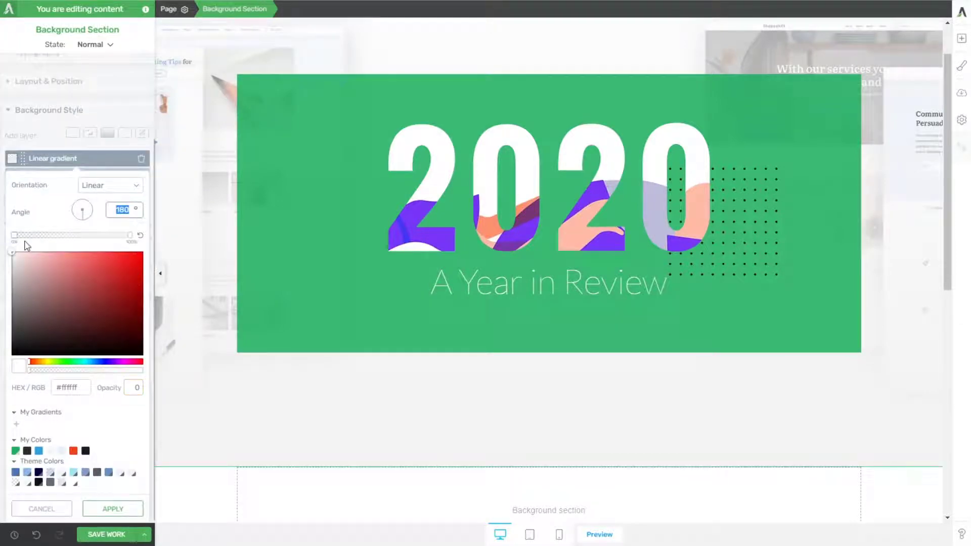
{"action": "left_click_drag", "start_coordinate": [14, 234], "coordinate": [82, 242]}
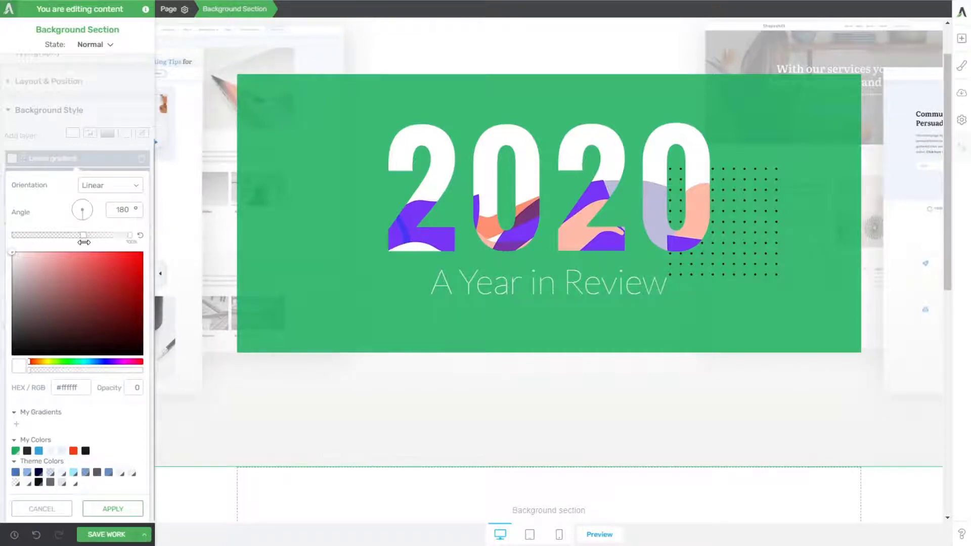
{"action": "left_click", "coordinate": [113, 509]}
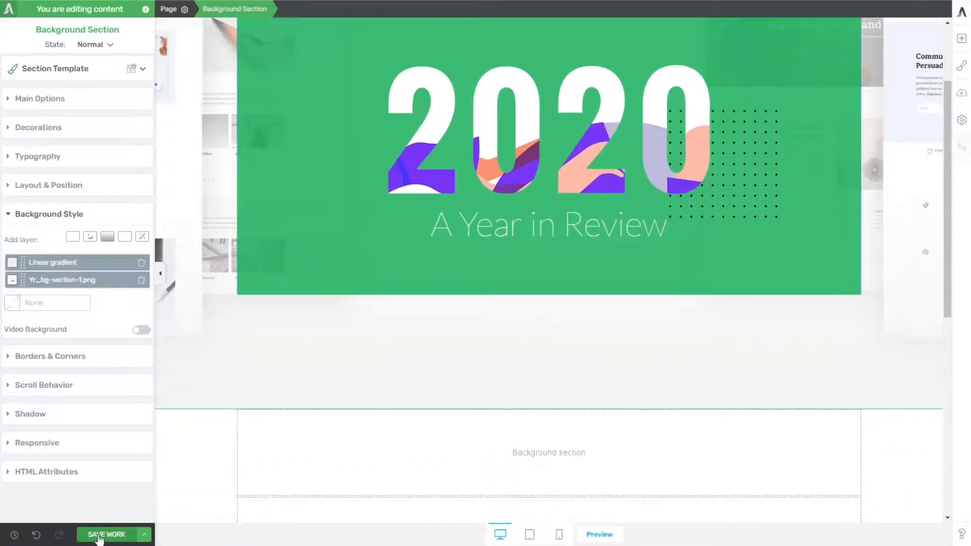
Step: Save the work and examine on the published page how the background images fade into light grey
{"action": "left_click", "coordinate": [99, 535]}
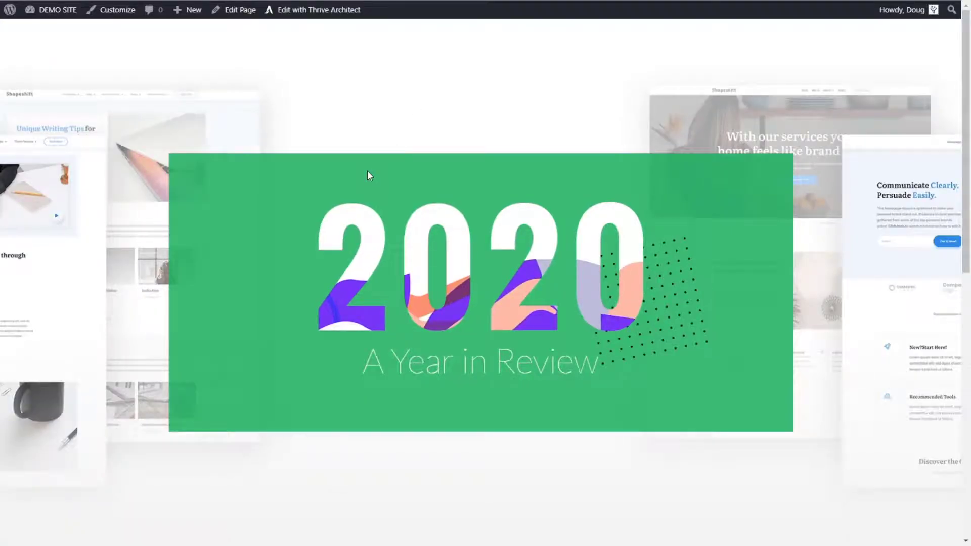
{"action": "scroll", "coordinate": [367, 171], "scroll_direction": "down", "scroll_amount": 3}
{"action": "scroll", "coordinate": [397, 184], "scroll_direction": "down", "scroll_amount": 3}
{"action": "scroll", "coordinate": [397, 196], "scroll_direction": "up", "scroll_amount": 6}
{"action": "scroll", "coordinate": [392, 201], "scroll_direction": "down", "scroll_amount": 4}
{"action": "scroll", "coordinate": [395, 206], "scroll_direction": "up", "scroll_amount": 4}
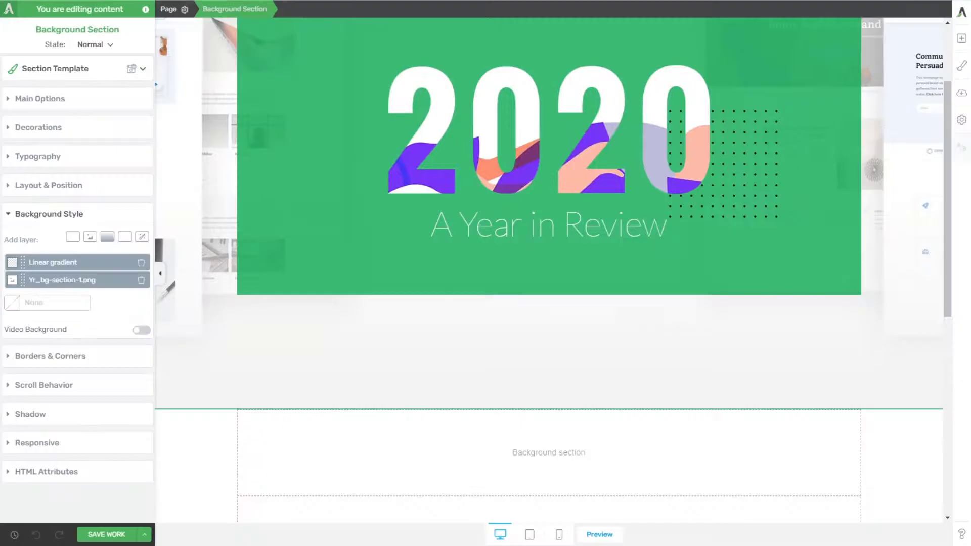
{"action": "scroll", "coordinate": [552, 271], "scroll_direction": "up", "scroll_amount": 3}
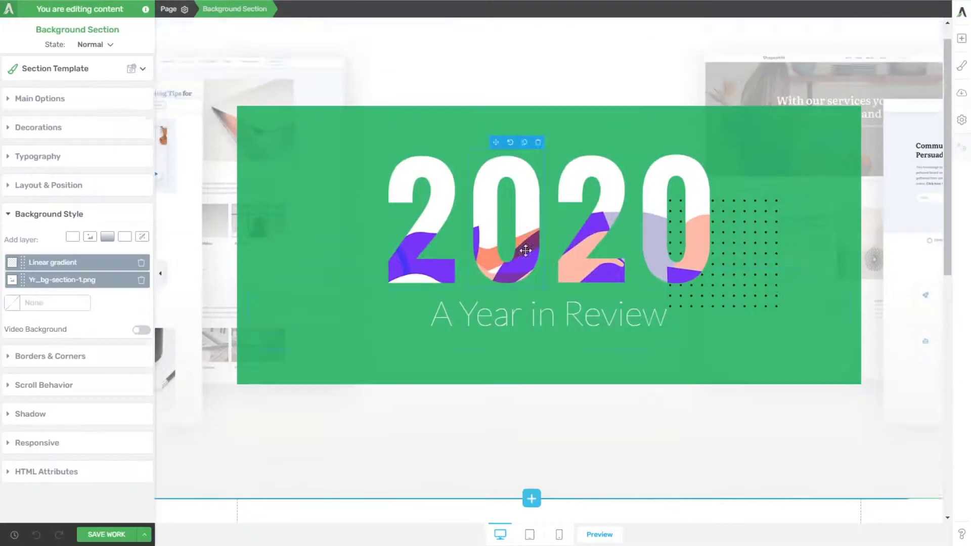
Step: Insert a two-column layout with equal 1/2 columns in the background section, beneath the green 2020 box
{"action": "scroll", "coordinate": [553, 270], "scroll_direction": "down", "scroll_amount": 3}
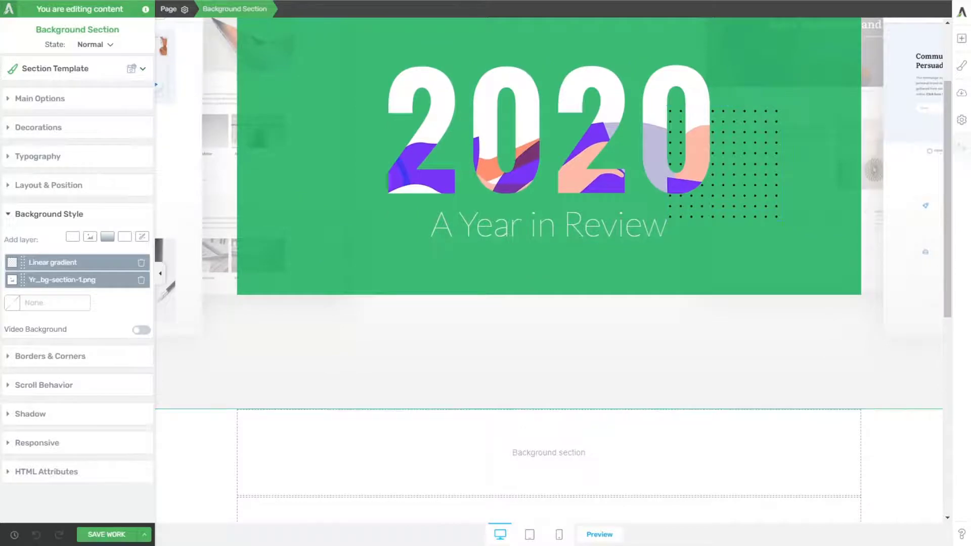
{"action": "left_click", "coordinate": [961, 38]}
{"action": "left_click_drag", "start_coordinate": [920, 164], "coordinate": [630, 287]}
{"action": "left_click", "coordinate": [531, 303]}
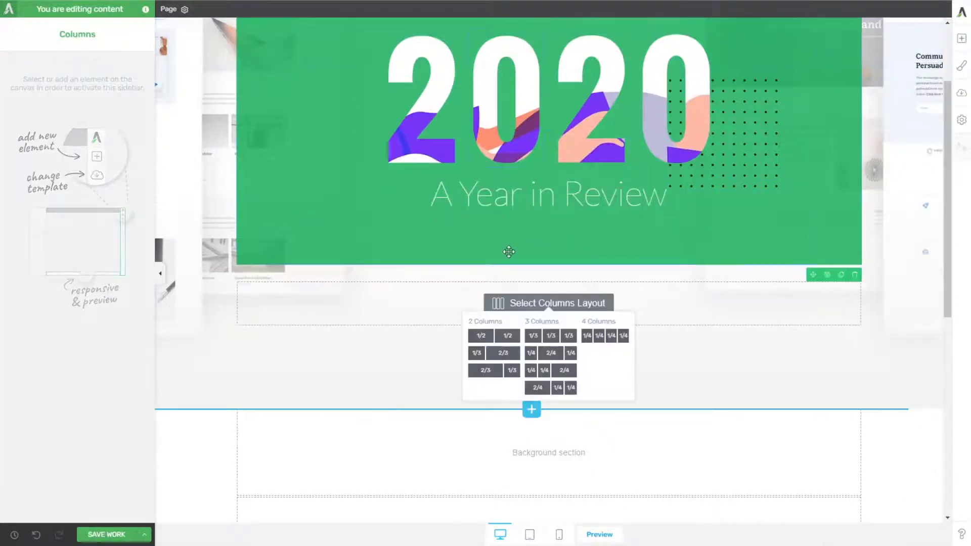
{"action": "left_click", "coordinate": [500, 336]}
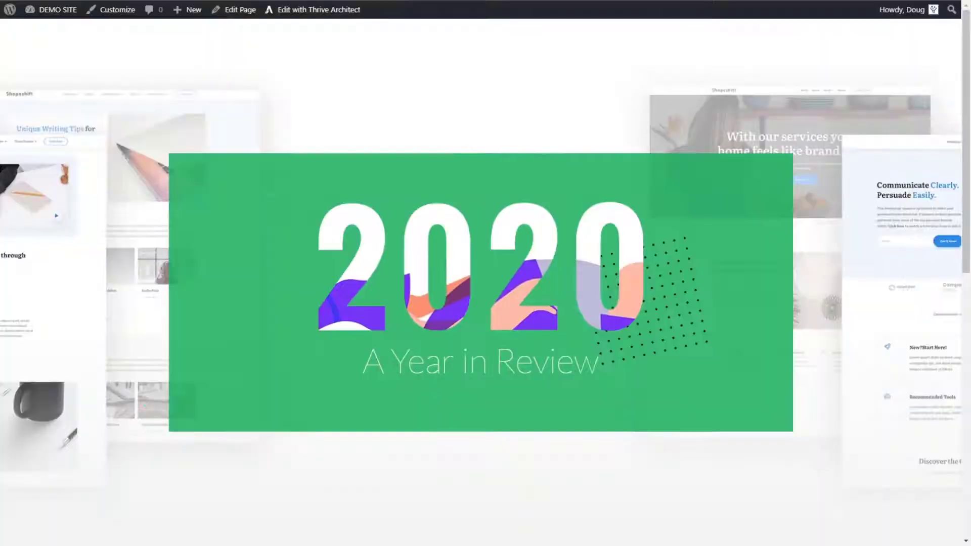
Step: Copy the paragraph beginning "Saying that 2020 has been an interesting year" from the original page into a text element in the first column
{"action": "scroll", "coordinate": [442, 268], "scroll_direction": "down", "scroll_amount": 7}
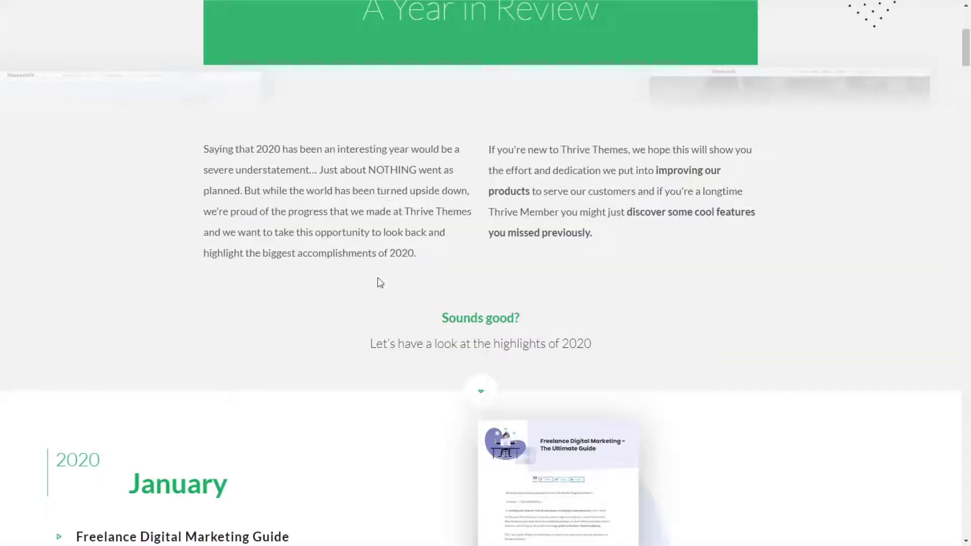
{"action": "left_click_drag", "start_coordinate": [419, 256], "coordinate": [199, 155]}
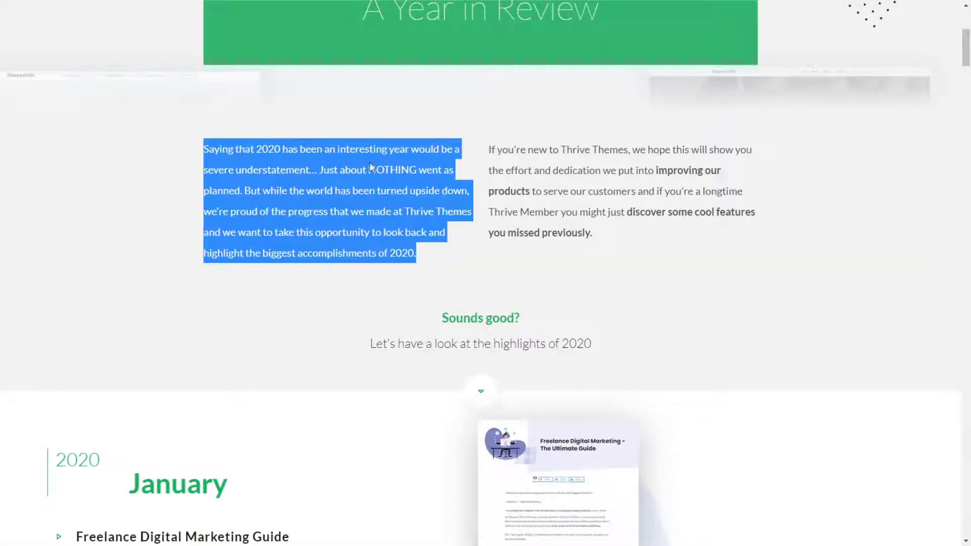
{"action": "scroll", "coordinate": [462, 258], "scroll_direction": "up", "scroll_amount": 2}
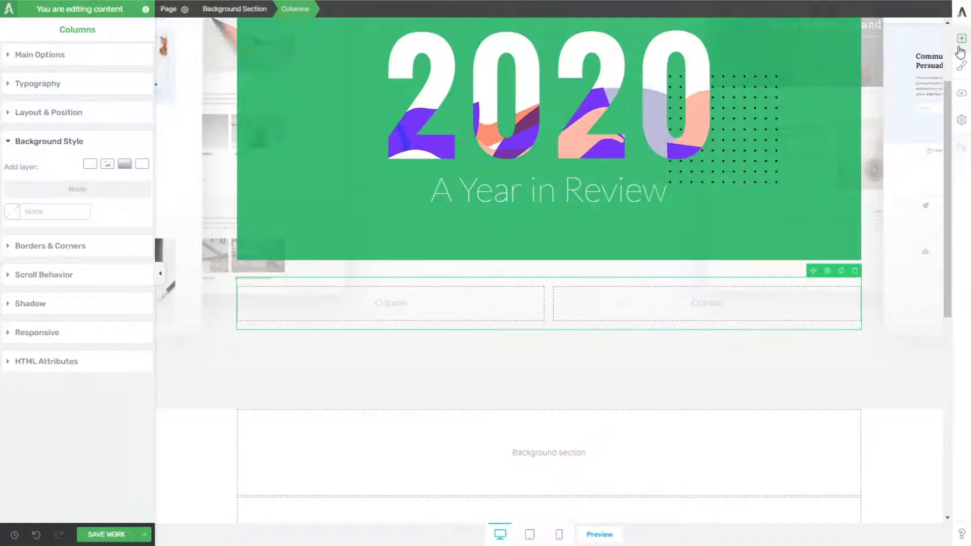
{"action": "left_click", "coordinate": [961, 38]}
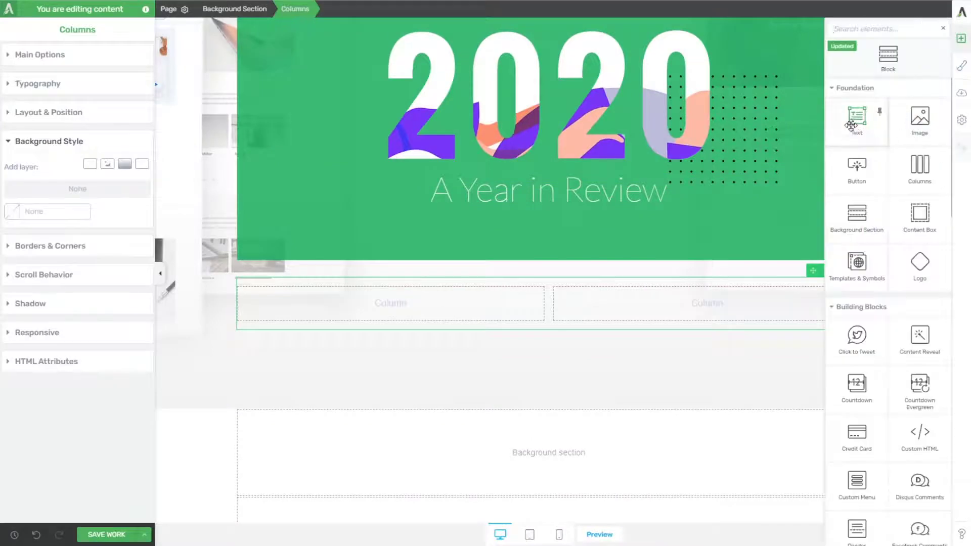
{"action": "left_click_drag", "start_coordinate": [851, 125], "coordinate": [425, 308]}
{"action": "key", "text": "ctrl+v"}
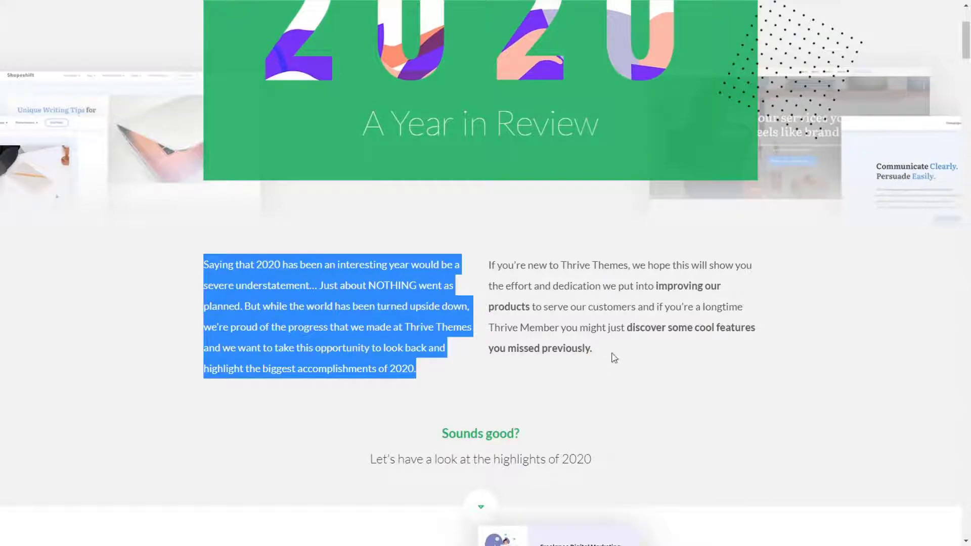
Step: Copy the original page's paragraph beginning "If you're new to Thrive Themes" into a new text element in the second column
{"action": "left_click_drag", "start_coordinate": [614, 357], "coordinate": [490, 270]}
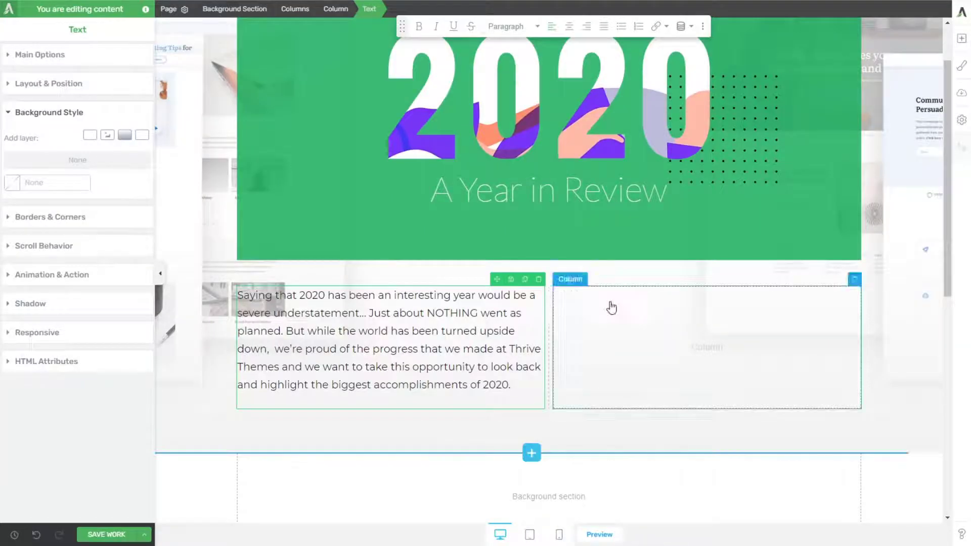
{"action": "left_click", "coordinate": [961, 38]}
{"action": "left_click_drag", "start_coordinate": [856, 121], "coordinate": [689, 354]}
{"action": "key", "text": "ctrl+v"}
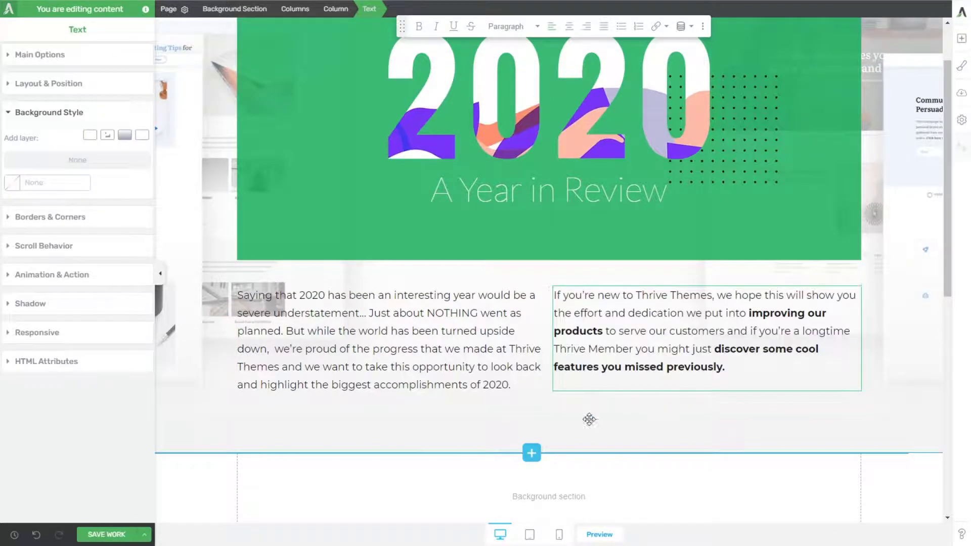
{"action": "left_click", "coordinate": [676, 424]}
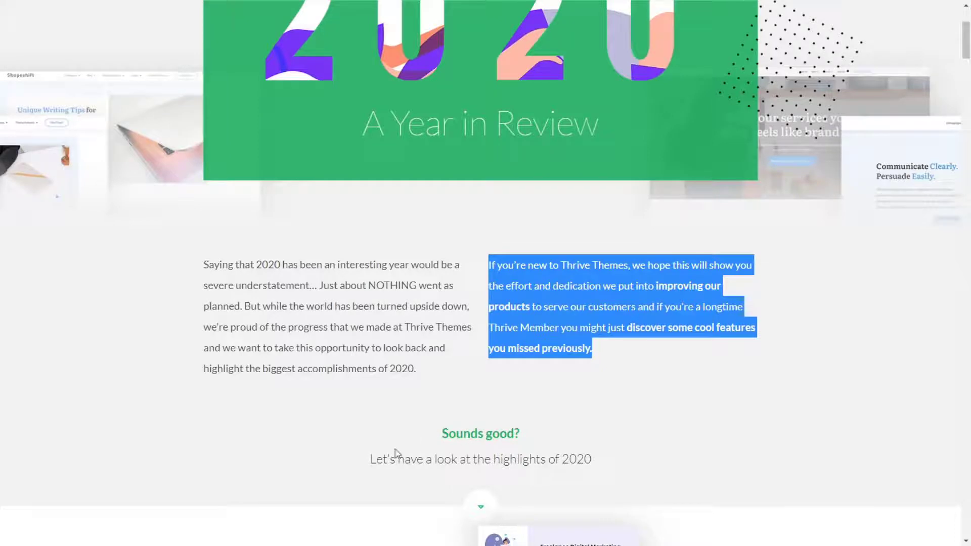
Step: Copy "Sounds good? Let's have a look at the highlights of 2020" into a text element below the columns and centre it
{"action": "left_click_drag", "start_coordinate": [360, 458], "coordinate": [447, 435]}
{"action": "left_click", "coordinate": [601, 464]}
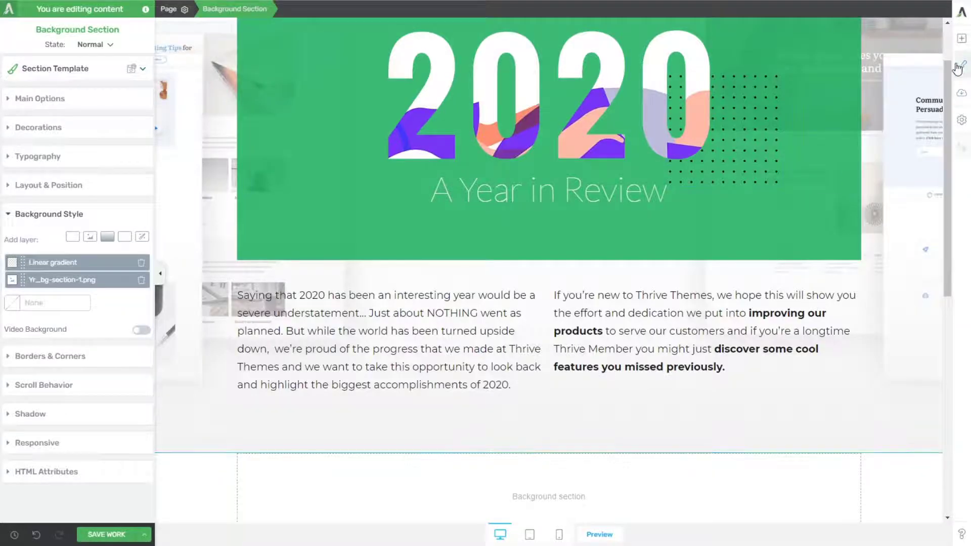
{"action": "left_click", "coordinate": [961, 38]}
{"action": "left_click_drag", "start_coordinate": [845, 116], "coordinate": [560, 349]}
{"action": "key", "text": "ctrl+v"}
{"action": "key", "text": "ctrl+a"}
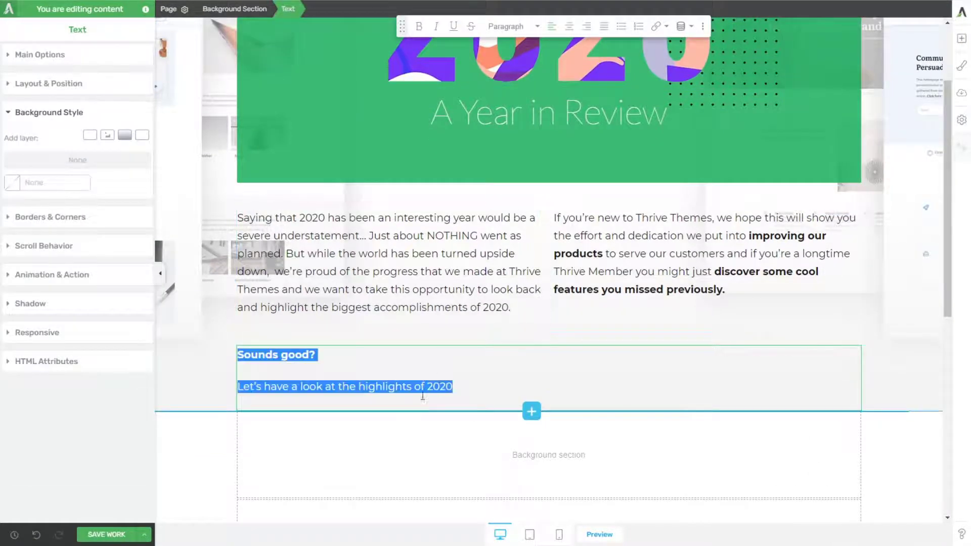
{"action": "left_click", "coordinate": [569, 32]}
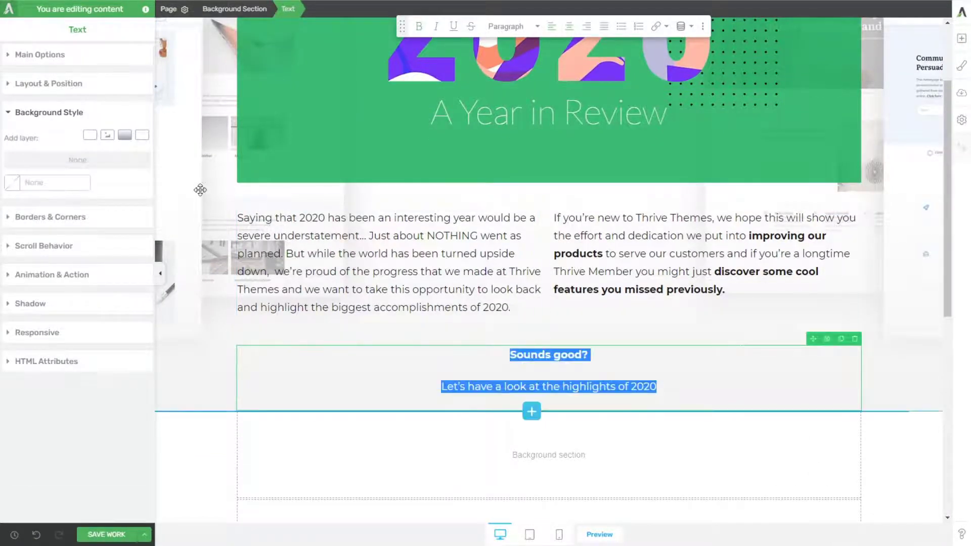
Step: Make the background section's Yr_bg-section-1.png layer a static background image and apply the setting
{"action": "scroll", "coordinate": [243, 231], "scroll_direction": "up", "scroll_amount": 2}
{"action": "left_click", "coordinate": [243, 231]}
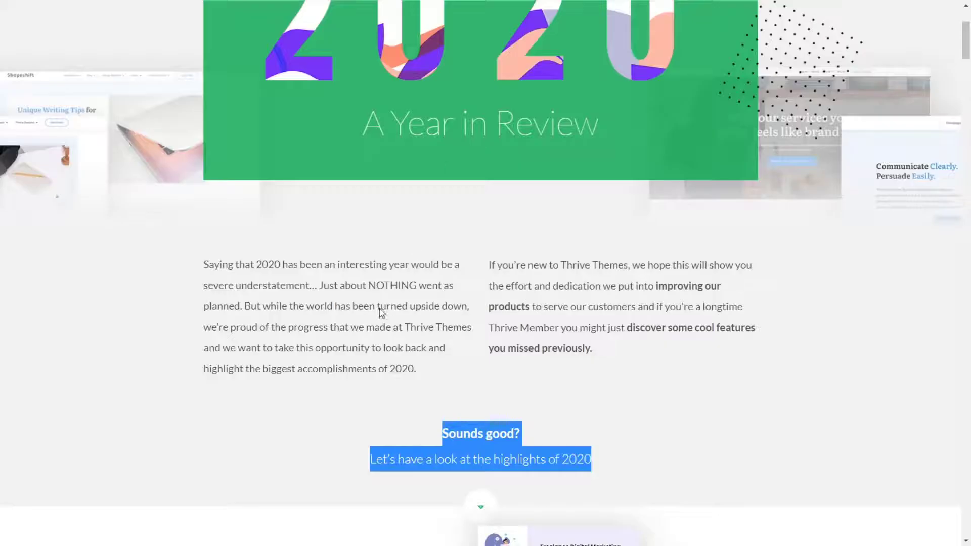
{"action": "scroll", "coordinate": [162, 299], "scroll_direction": "up", "scroll_amount": 3}
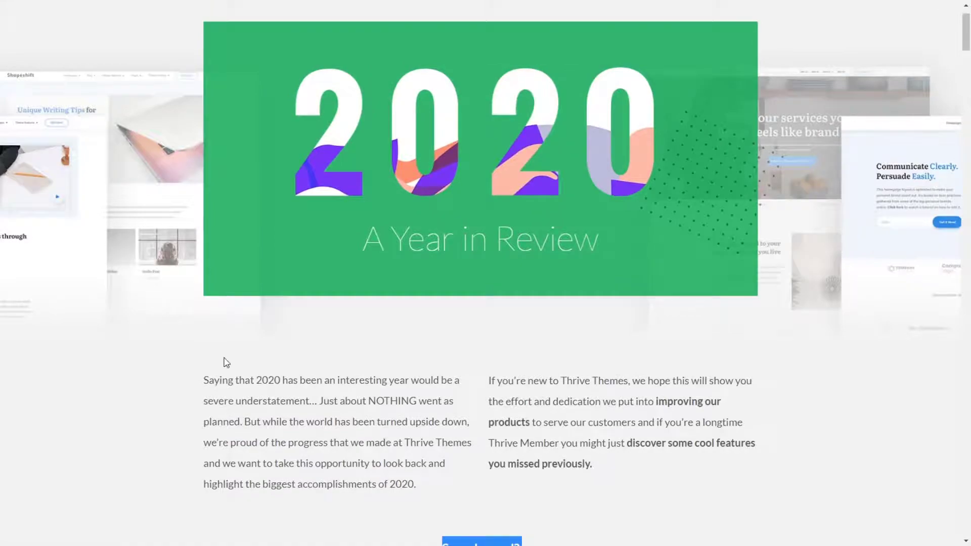
{"action": "scroll", "coordinate": [227, 362], "scroll_direction": "down", "scroll_amount": 1}
{"action": "scroll", "coordinate": [308, 156], "scroll_direction": "up", "scroll_amount": 3}
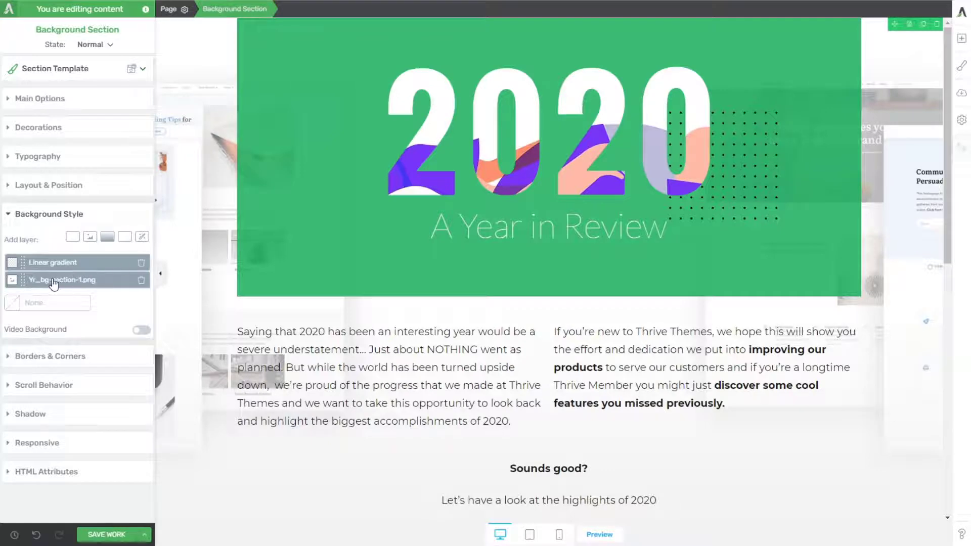
{"action": "left_click", "coordinate": [54, 285]}
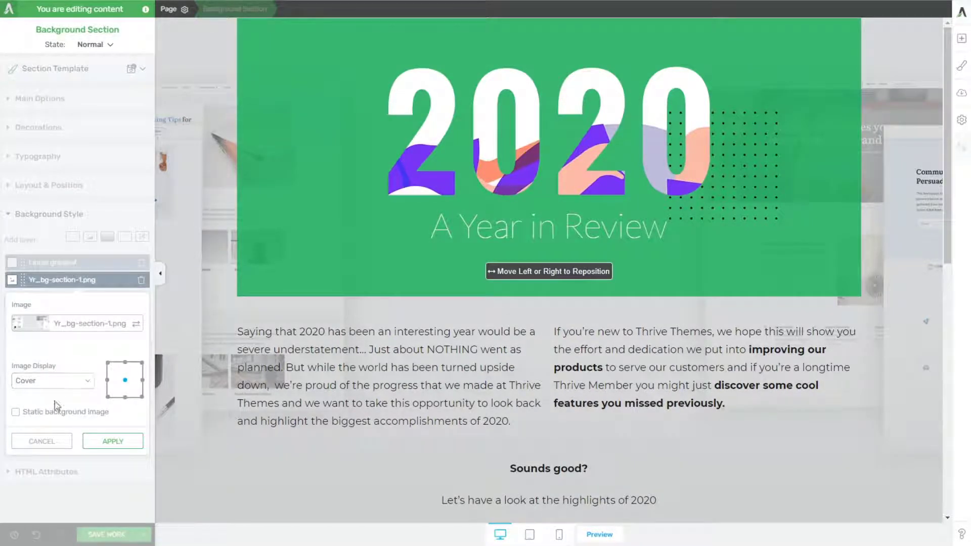
{"action": "left_click", "coordinate": [45, 414]}
{"action": "scroll", "coordinate": [337, 377], "scroll_direction": "down", "scroll_amount": 3}
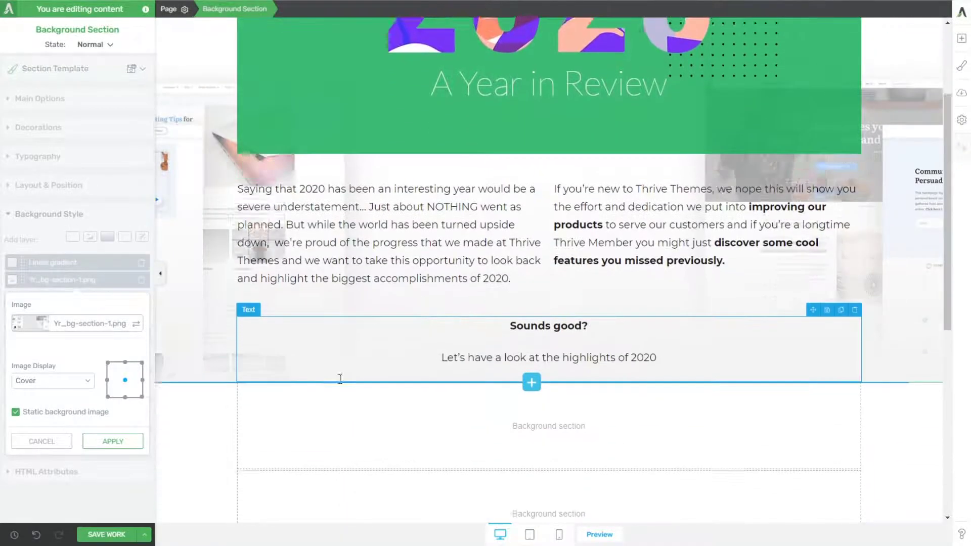
{"action": "scroll", "coordinate": [337, 385], "scroll_direction": "up", "scroll_amount": 3}
{"action": "left_click", "coordinate": [113, 441]}
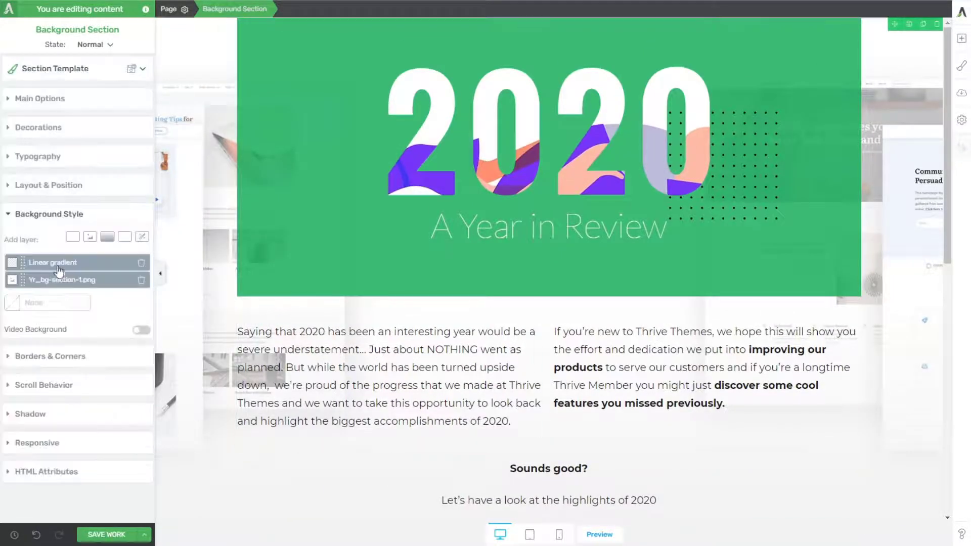
Step: Move the linear gradient's transparent #ffffff start stop to 0%, check the #f2f2f2 end stop, and apply the gradient
{"action": "left_click", "coordinate": [55, 263]}
{"action": "scroll", "coordinate": [54, 266], "scroll_direction": "down", "scroll_amount": 1}
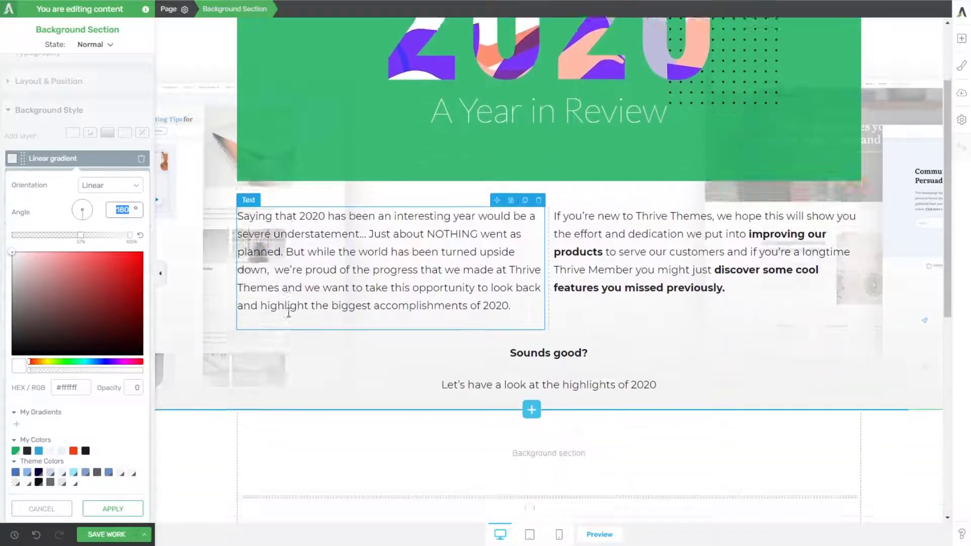
{"action": "left_click_drag", "start_coordinate": [80, 235], "coordinate": [14, 235]}
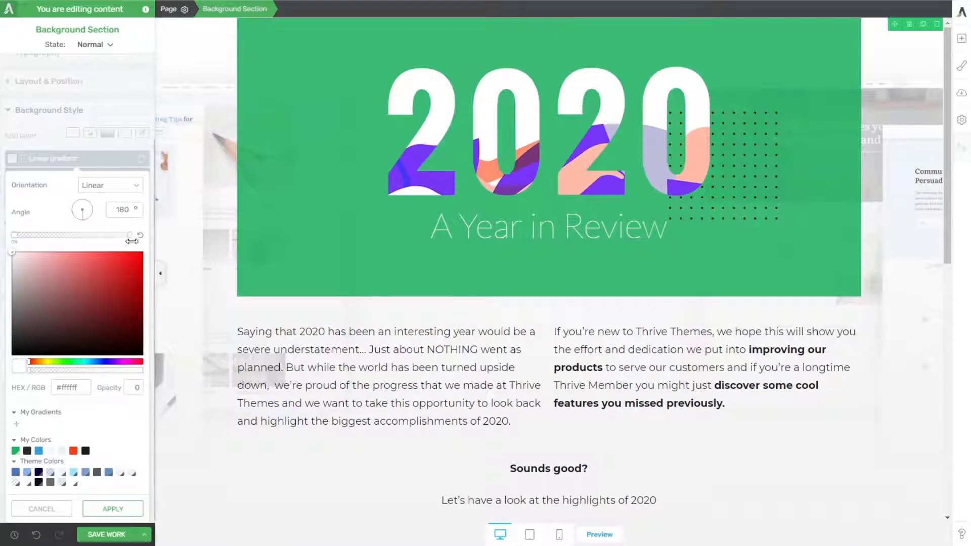
{"action": "left_click", "coordinate": [130, 235]}
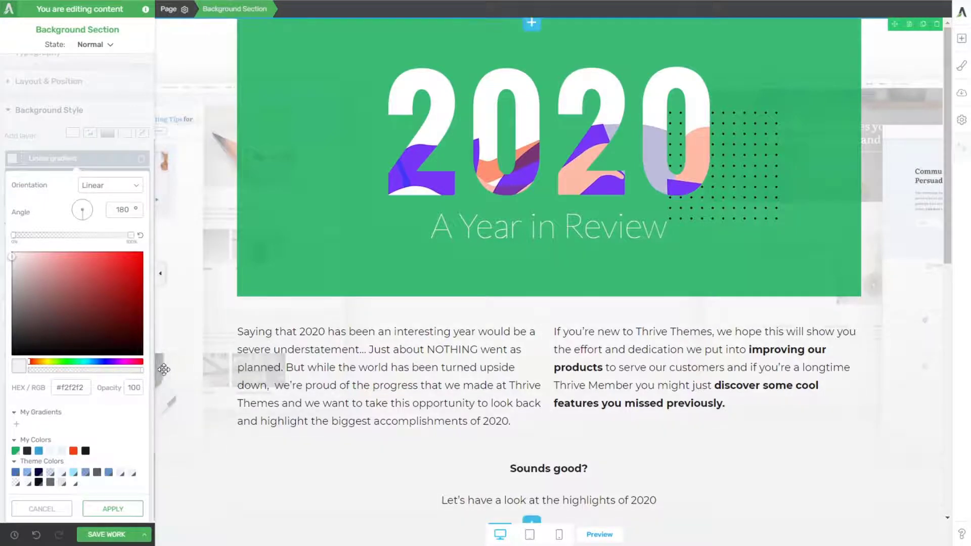
{"action": "scroll", "coordinate": [306, 336], "scroll_direction": "down", "scroll_amount": 2}
{"action": "scroll", "coordinate": [306, 336], "scroll_direction": "up", "scroll_amount": 2}
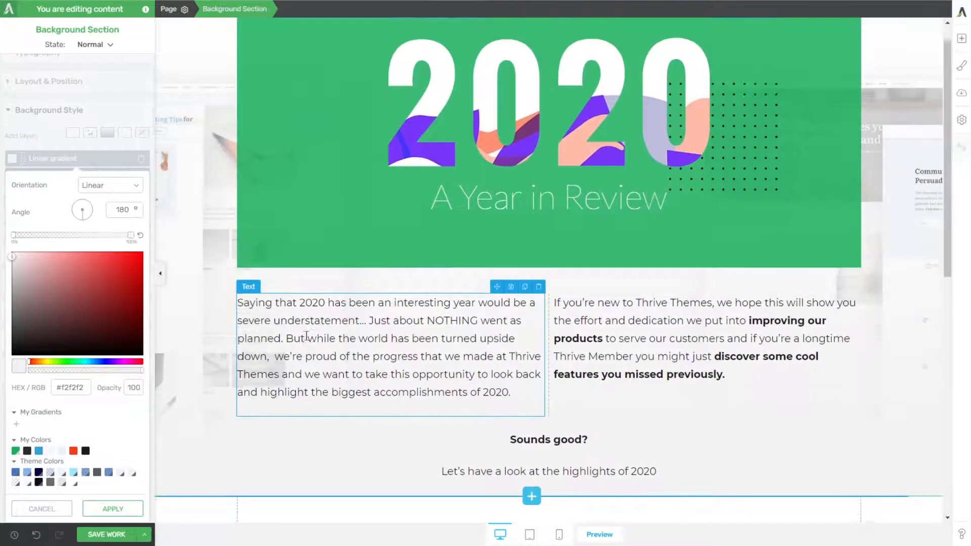
{"action": "scroll", "coordinate": [306, 335], "scroll_direction": "down", "scroll_amount": 3}
{"action": "scroll", "coordinate": [305, 336], "scroll_direction": "up", "scroll_amount": 3}
{"action": "scroll", "coordinate": [312, 345], "scroll_direction": "up", "scroll_amount": 1}
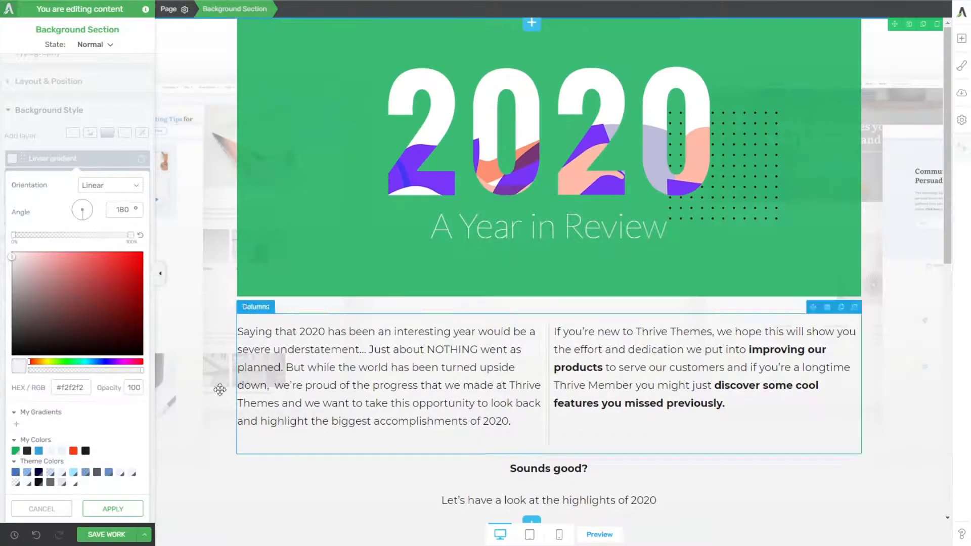
{"action": "left_click", "coordinate": [112, 509]}
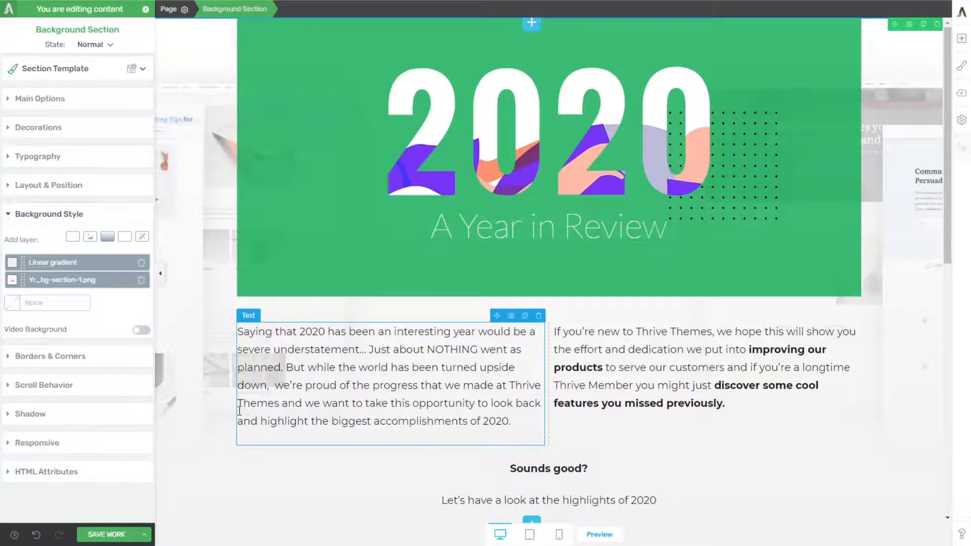
Step: Examine how the background images fade during scrolling on the original 2020 page, leaving the section's gradient as it is
{"action": "left_click", "coordinate": [59, 264]}
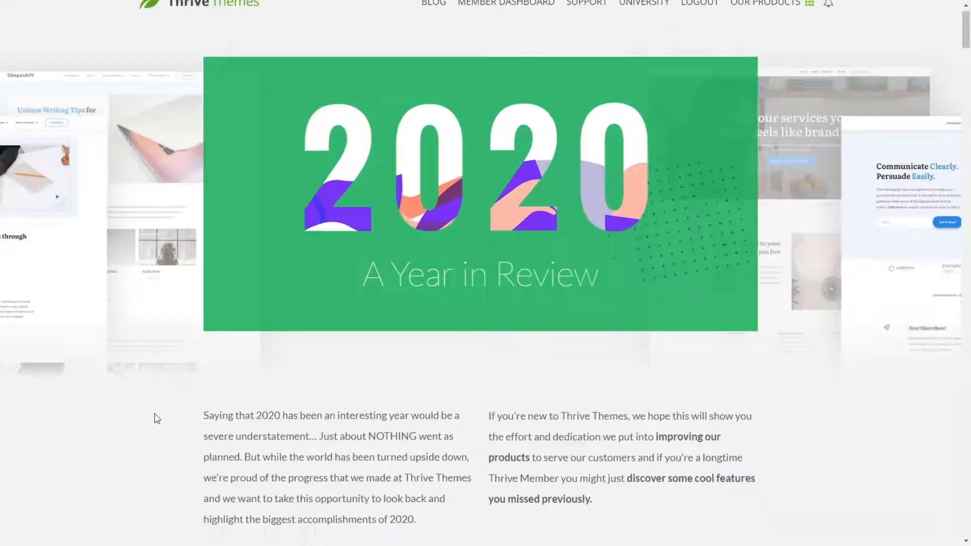
{"action": "scroll", "coordinate": [172, 304], "scroll_direction": "down", "scroll_amount": 3}
{"action": "scroll", "coordinate": [151, 276], "scroll_direction": "up", "scroll_amount": 3}
{"action": "scroll", "coordinate": [156, 452], "scroll_direction": "down", "scroll_amount": 5}
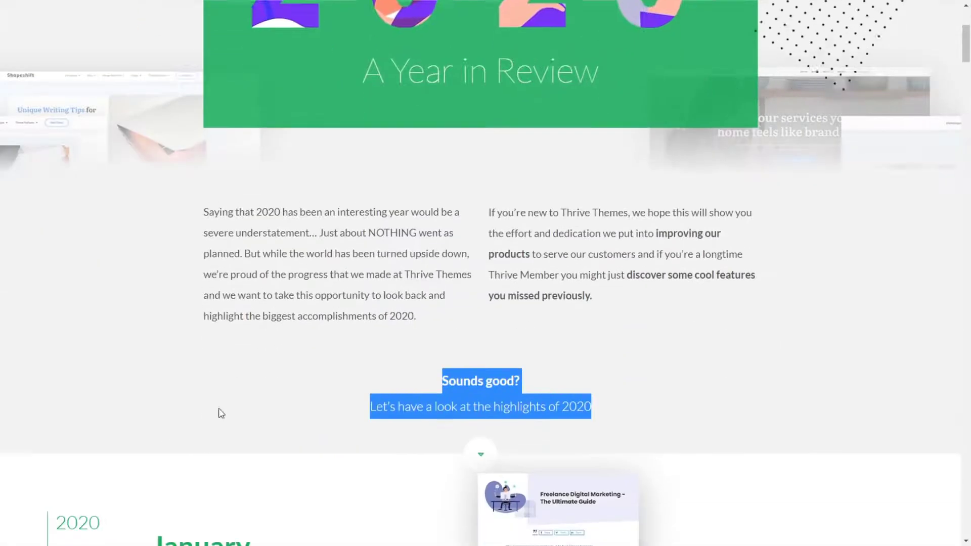
{"action": "scroll", "coordinate": [162, 271], "scroll_direction": "up", "scroll_amount": 5}
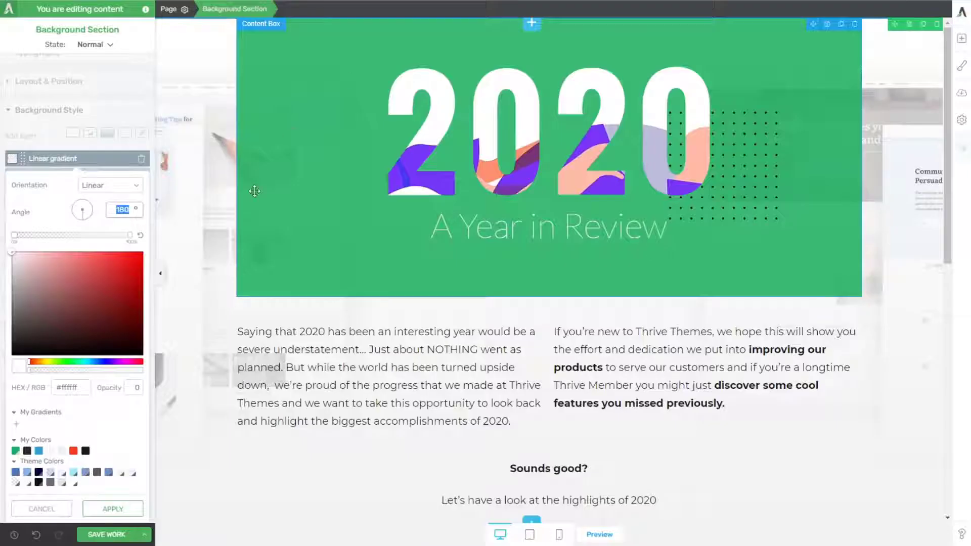
{"action": "left_click", "coordinate": [41, 509]}
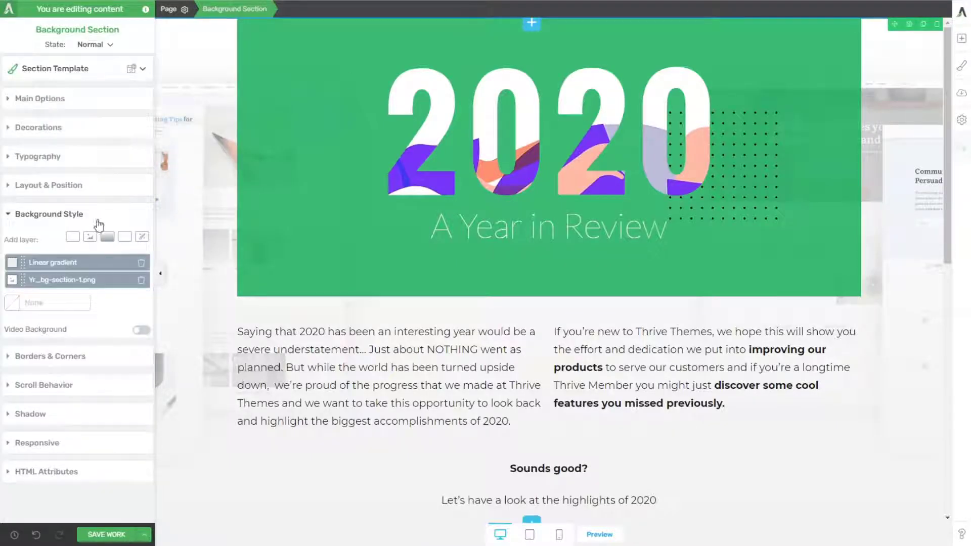
Step: Move the linear gradient's #f2f2f2 end stop to roughly three quarters of the way along and apply it
{"action": "left_click", "coordinate": [59, 267]}
{"action": "left_click_drag", "start_coordinate": [129, 235], "coordinate": [83, 233]}
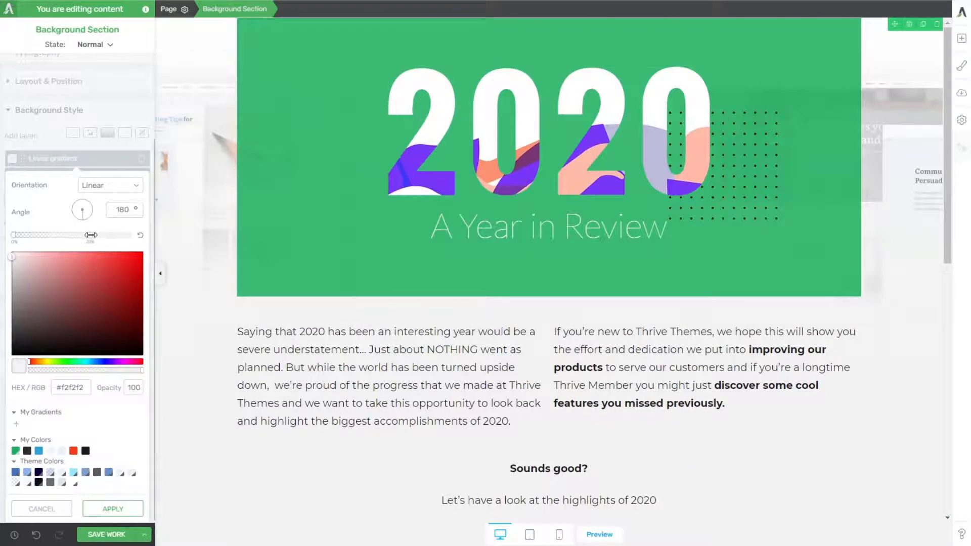
{"action": "left_click_drag", "start_coordinate": [92, 235], "coordinate": [108, 235]}
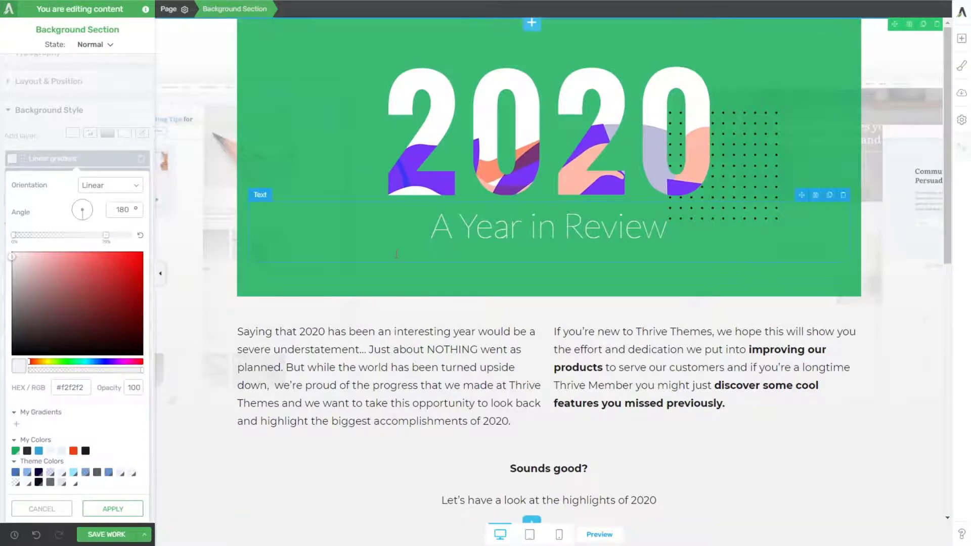
{"action": "left_click", "coordinate": [124, 511]}
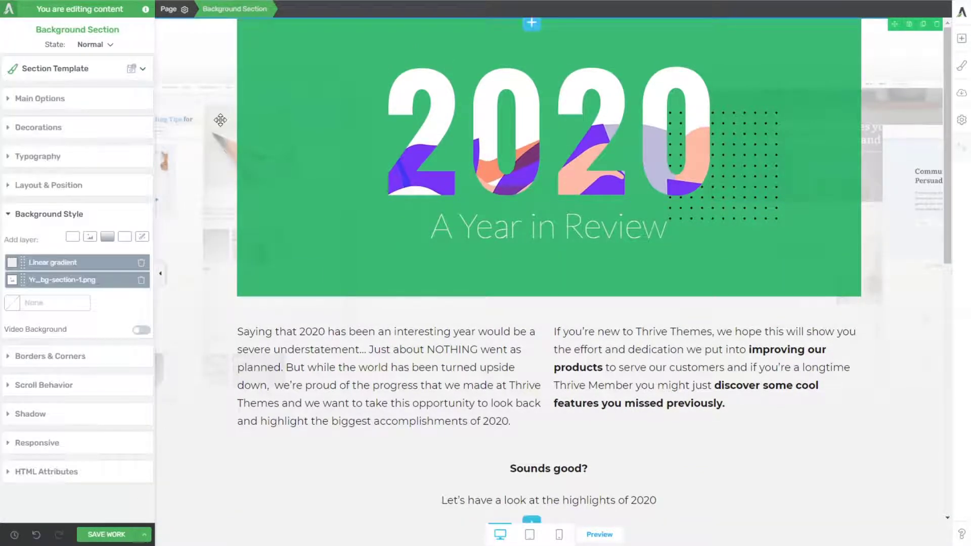
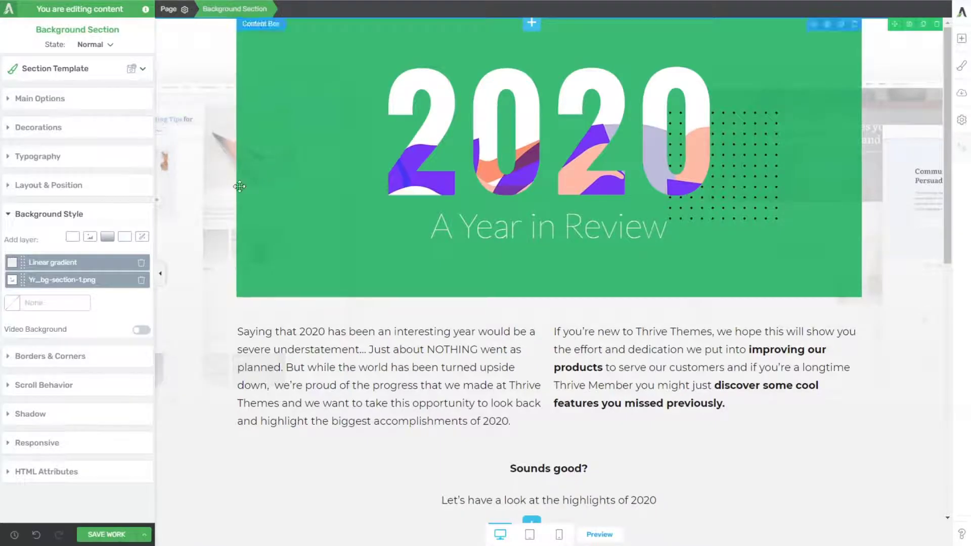
Step: Set the Yr_bg-section-1.png background layer's image display to Default, anchor it at bottom centre, and apply it
{"action": "left_click", "coordinate": [52, 280]}
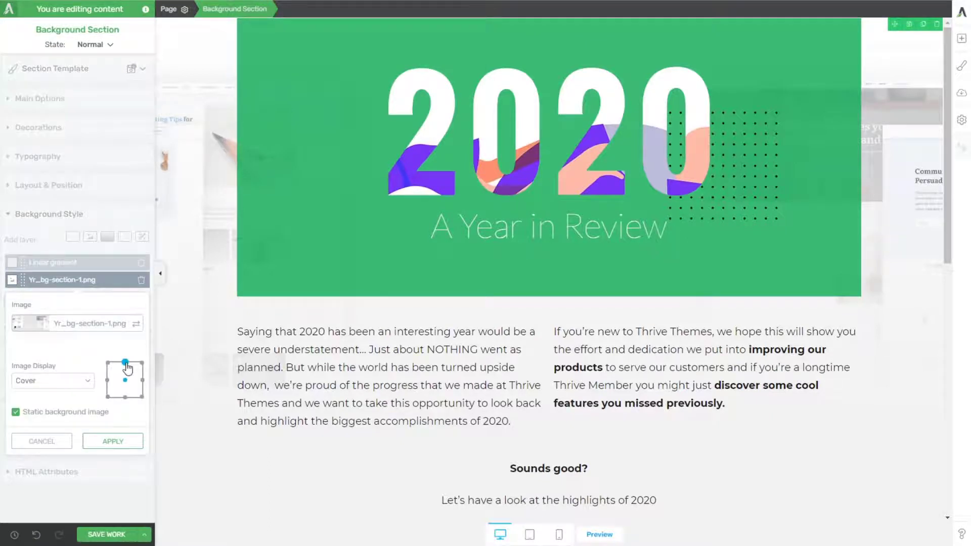
{"action": "left_click", "coordinate": [125, 363]}
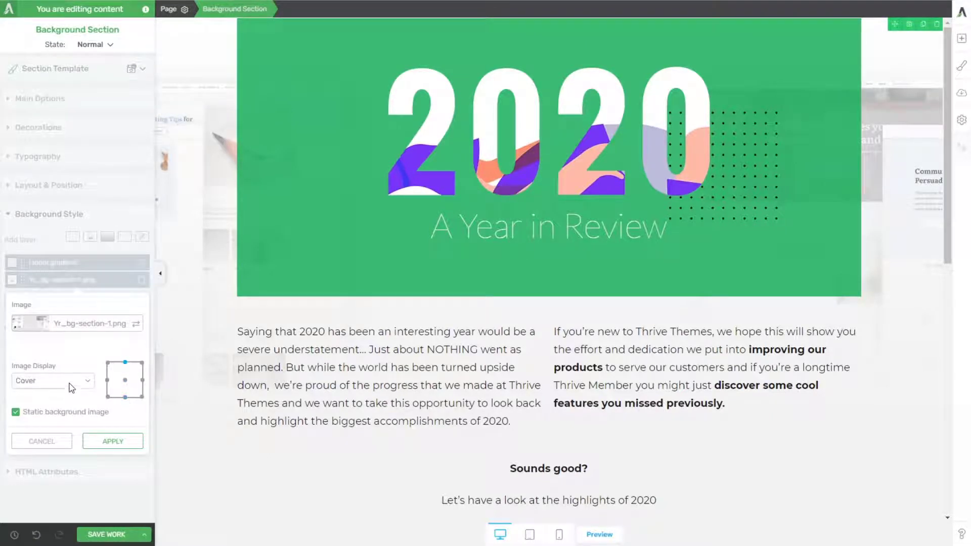
{"action": "left_click", "coordinate": [72, 388]}
{"action": "left_click", "coordinate": [64, 396]}
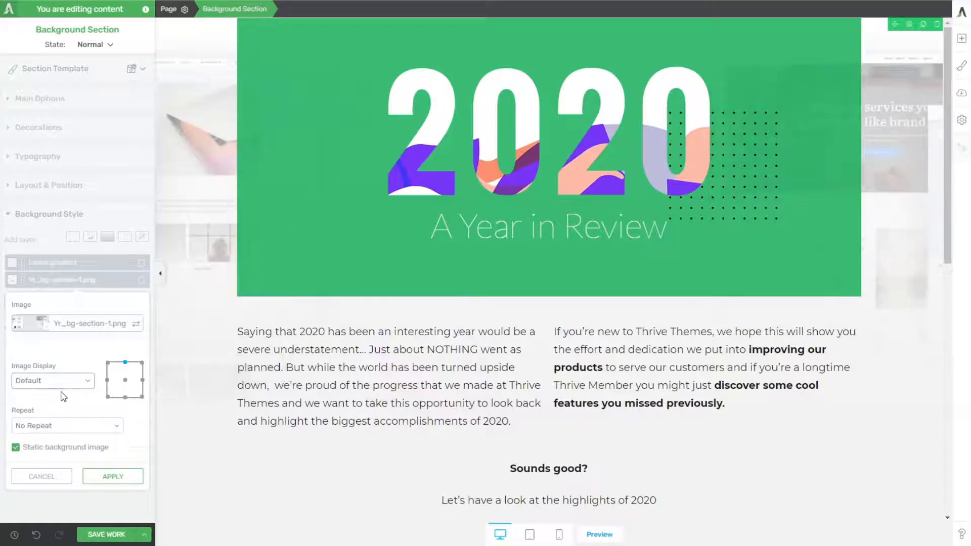
{"action": "left_click", "coordinate": [125, 363]}
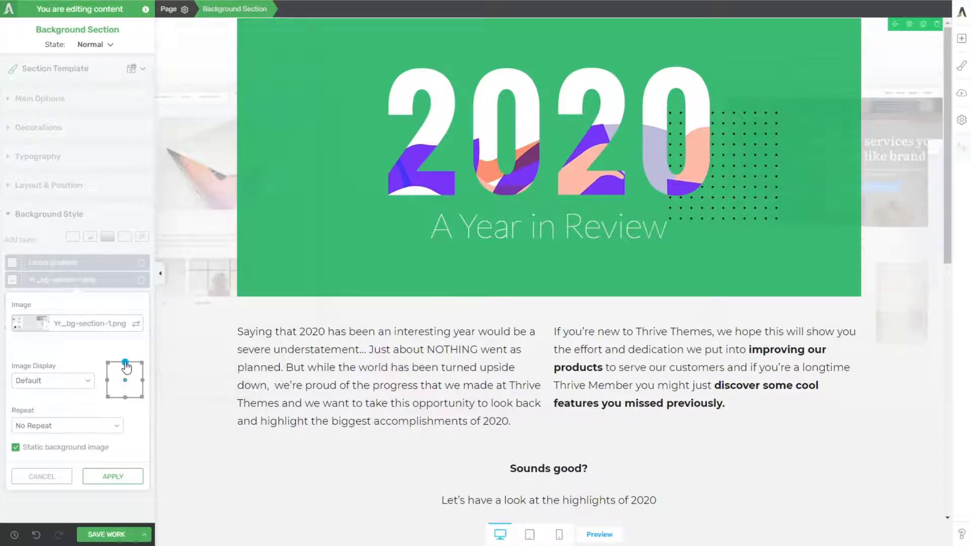
{"action": "left_click", "coordinate": [125, 398]}
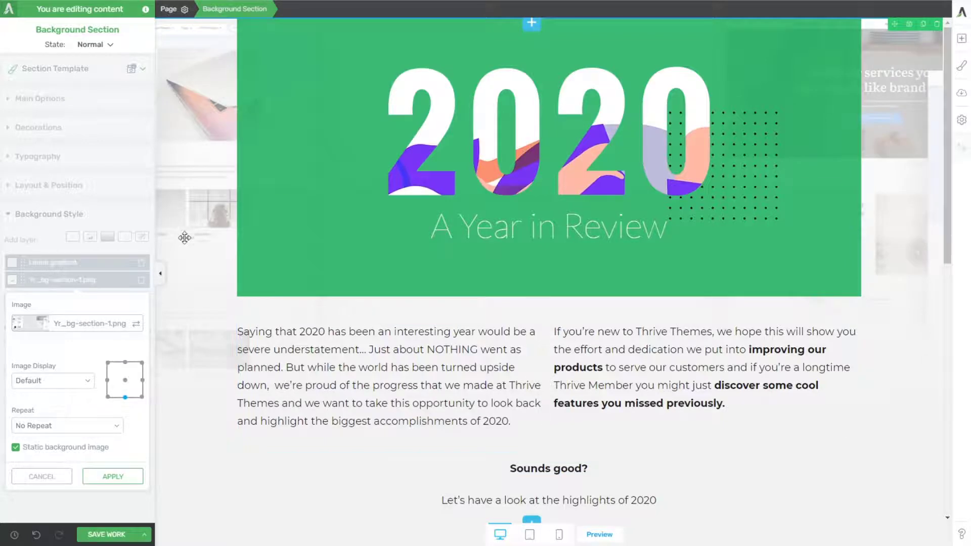
{"action": "left_click", "coordinate": [114, 476]}
{"action": "scroll", "coordinate": [336, 312], "scroll_direction": "down", "scroll_amount": 4}
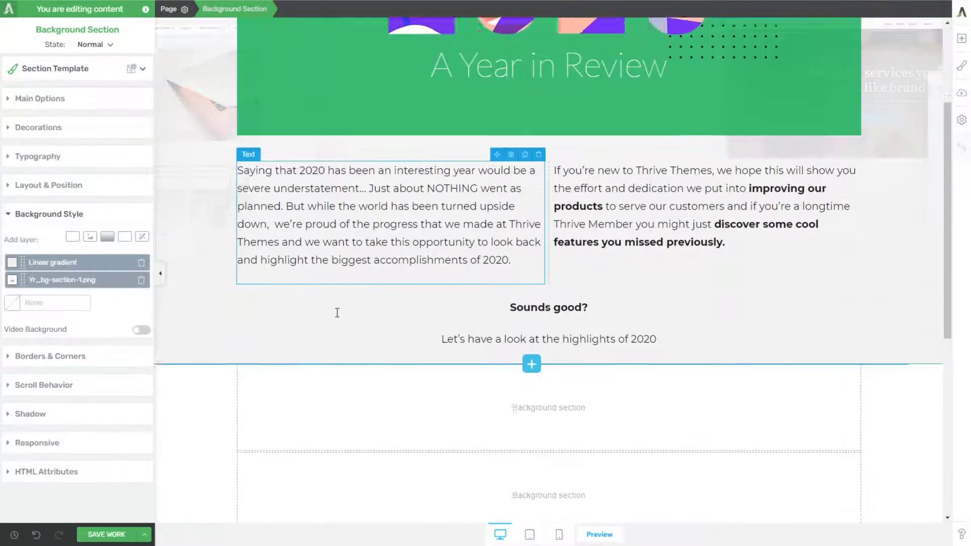
{"action": "scroll", "coordinate": [337, 311], "scroll_direction": "up", "scroll_amount": 4}
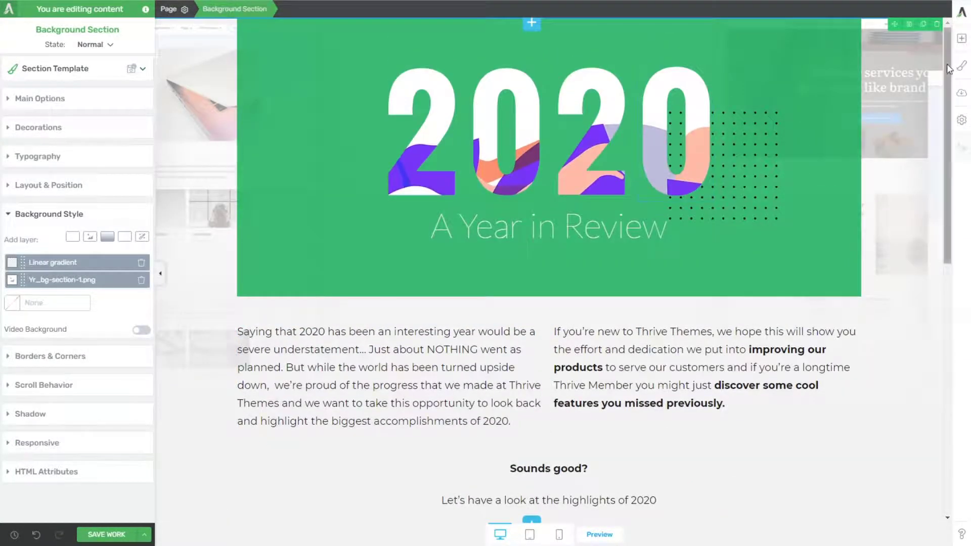
Step: Add a new background section at the very top of the page, above the green 2020 section
{"action": "left_click", "coordinate": [961, 39]}
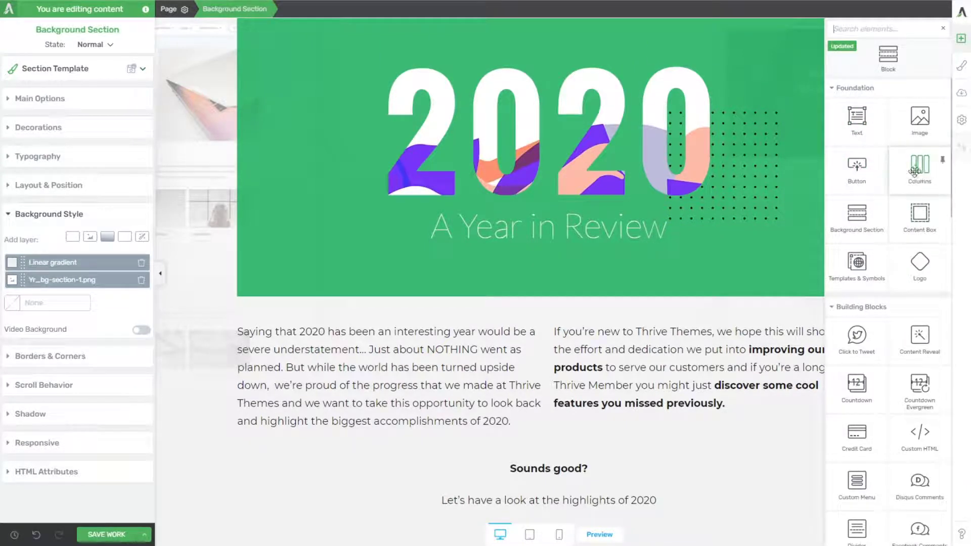
{"action": "left_click_drag", "start_coordinate": [857, 215], "coordinate": [526, 5]}
{"action": "left_click", "coordinate": [963, 40]}
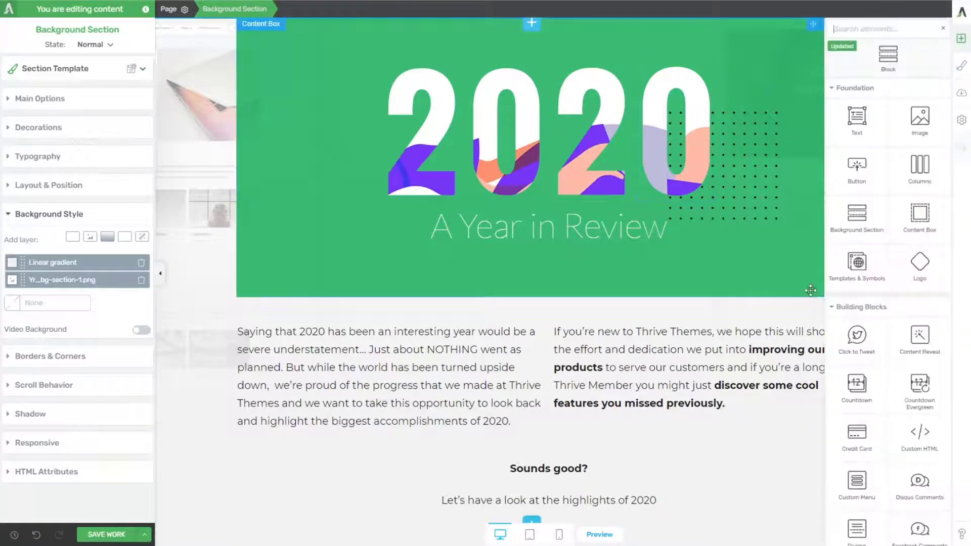
{"action": "left_click_drag", "start_coordinate": [857, 215], "coordinate": [603, 47]}
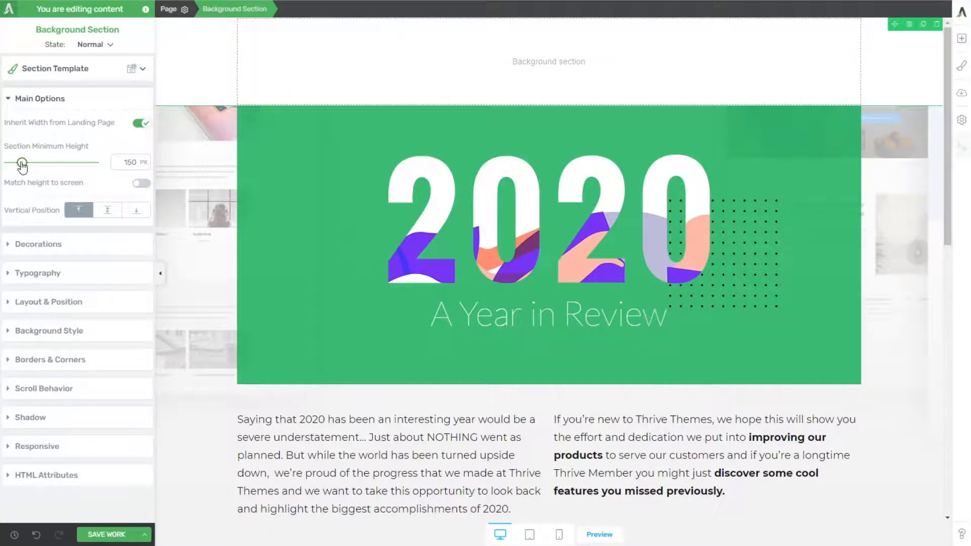
Step: Set the new empty background section's minimum height to 85 px
{"action": "left_click_drag", "start_coordinate": [22, 163], "coordinate": [18, 163]}
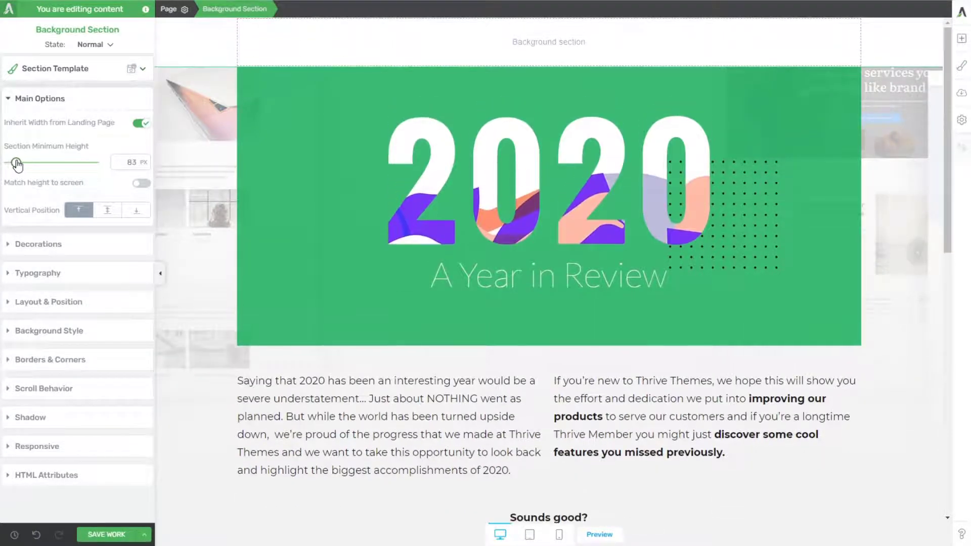
{"action": "double_click", "coordinate": [131, 163]}
{"action": "type", "text": "85"}
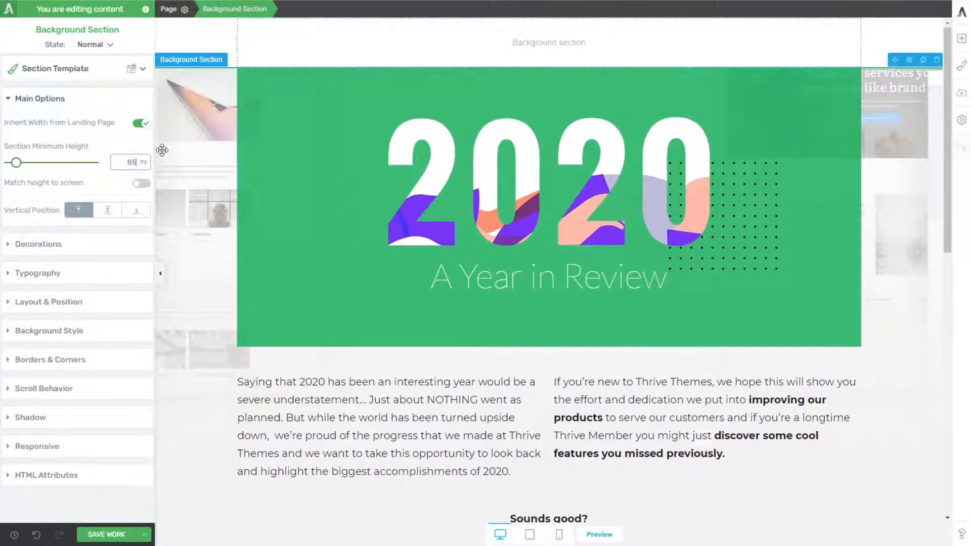
Step: Insert the convology-logo-retina.png image from the media library into the new section above the 2020 banner
{"action": "left_click", "coordinate": [961, 38]}
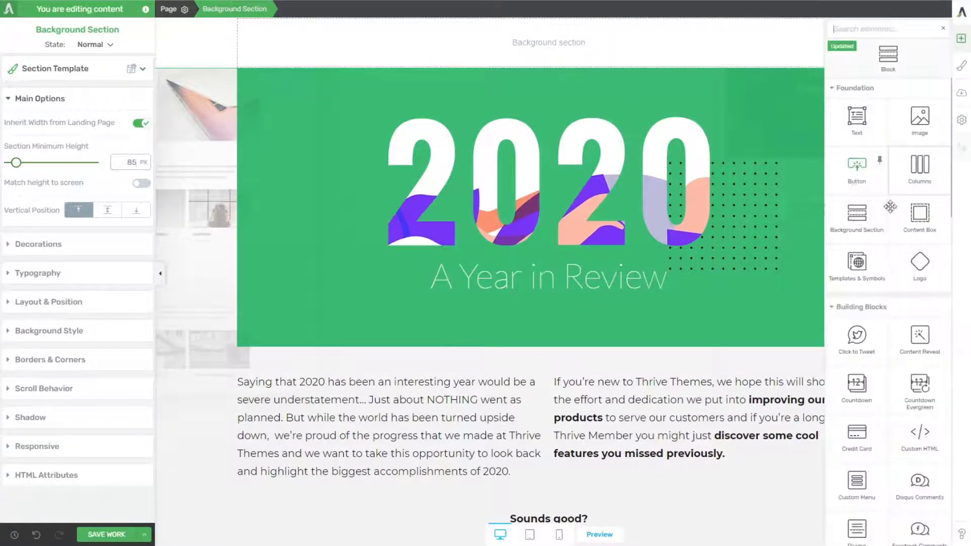
{"action": "left_click_drag", "start_coordinate": [919, 124], "coordinate": [560, 42]}
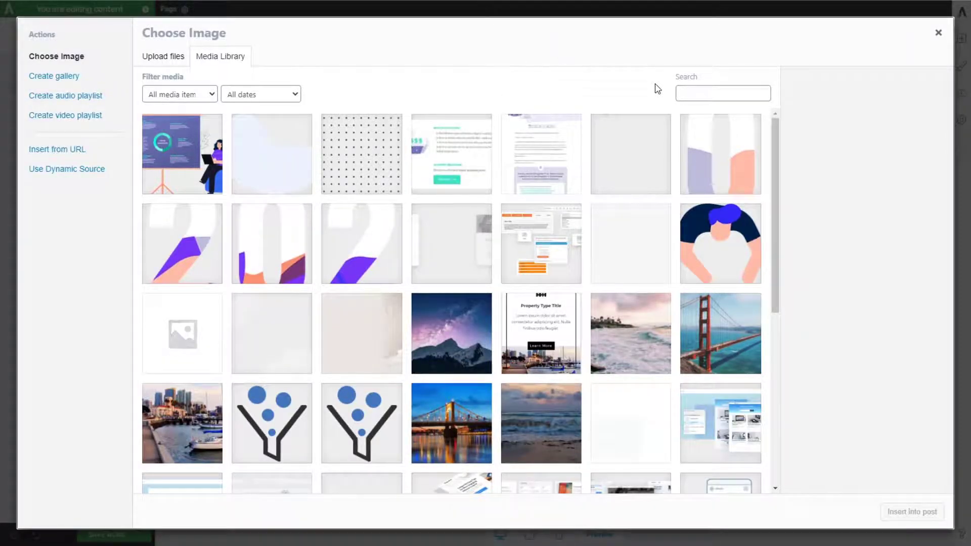
{"action": "scroll", "coordinate": [749, 328], "scroll_direction": "down", "scroll_amount": 10}
{"action": "left_click", "coordinate": [741, 349]}
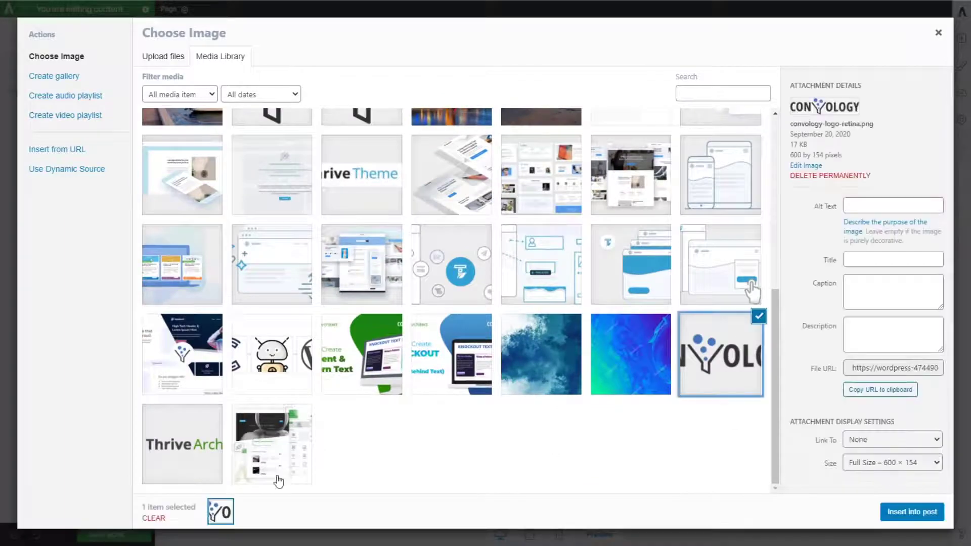
{"action": "left_click", "coordinate": [182, 444]}
{"action": "left_click", "coordinate": [741, 394]}
{"action": "left_click", "coordinate": [910, 512]}
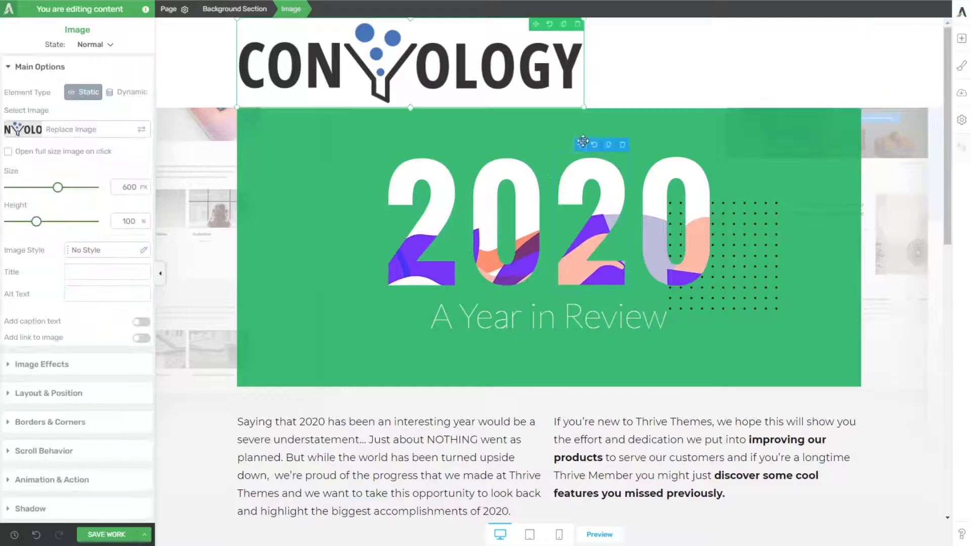
Step: Reduce the Convology logo's size to 296 px and align it to the centre of its section
{"action": "left_click_drag", "start_coordinate": [58, 187], "coordinate": [32, 188]}
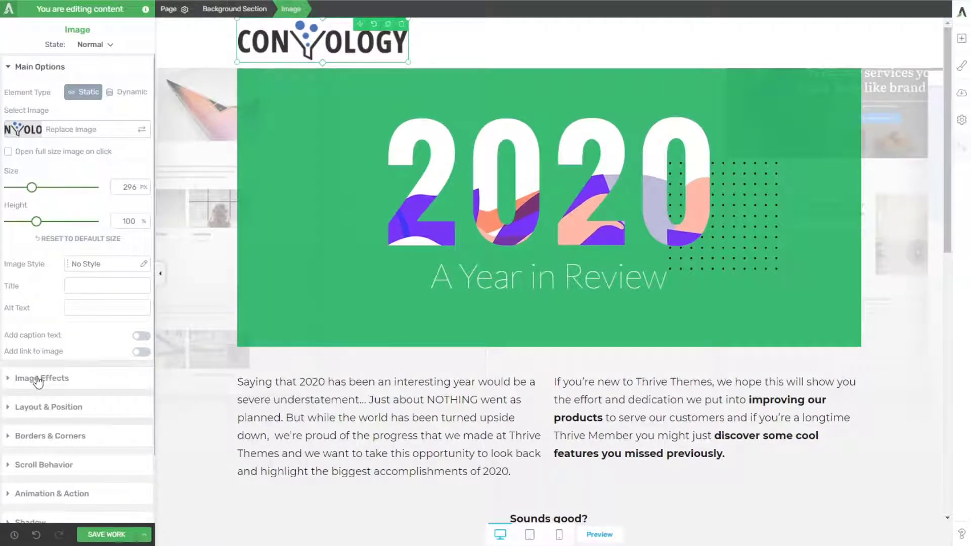
{"action": "left_click", "coordinate": [81, 407]}
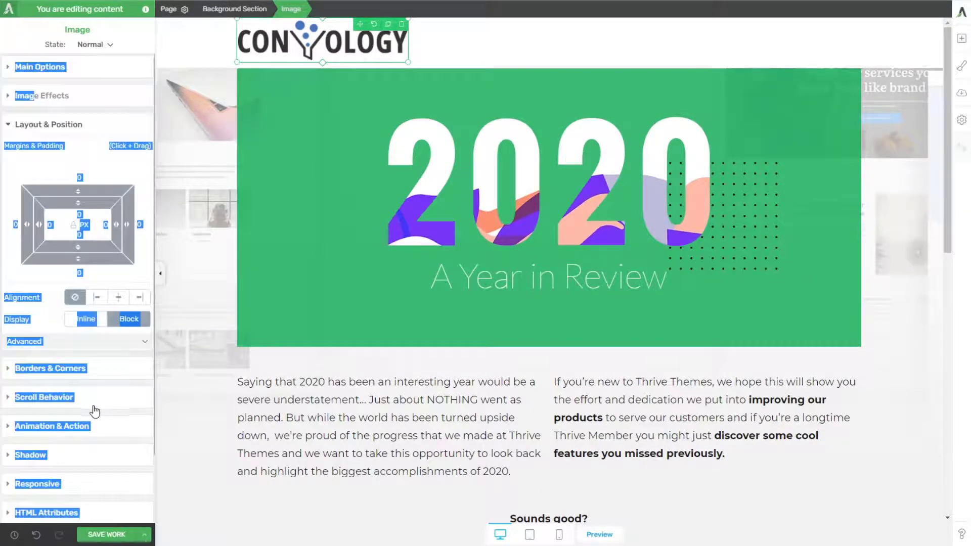
{"action": "left_click", "coordinate": [122, 298]}
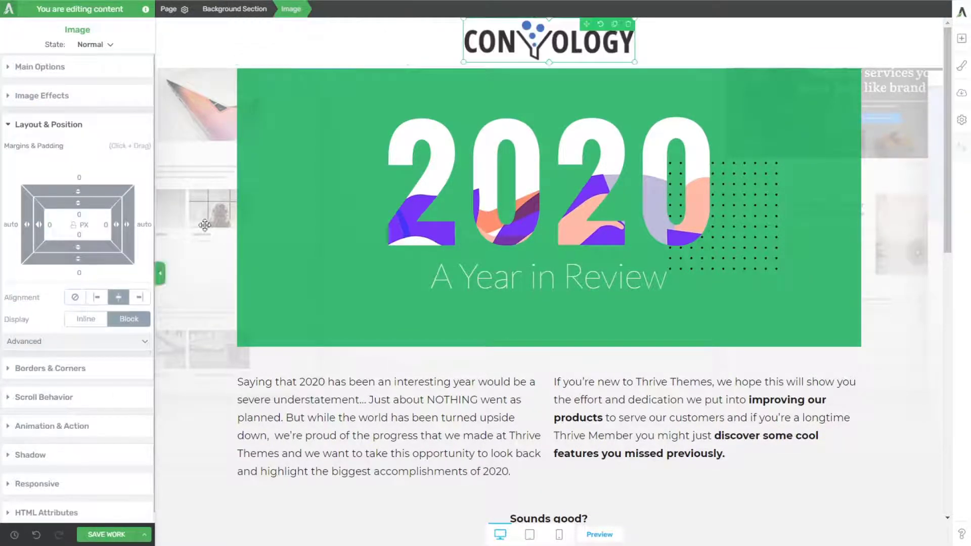
Step: Set the top padding of the background section holding the 2020 banner to 60 px
{"action": "left_click", "coordinate": [214, 117]}
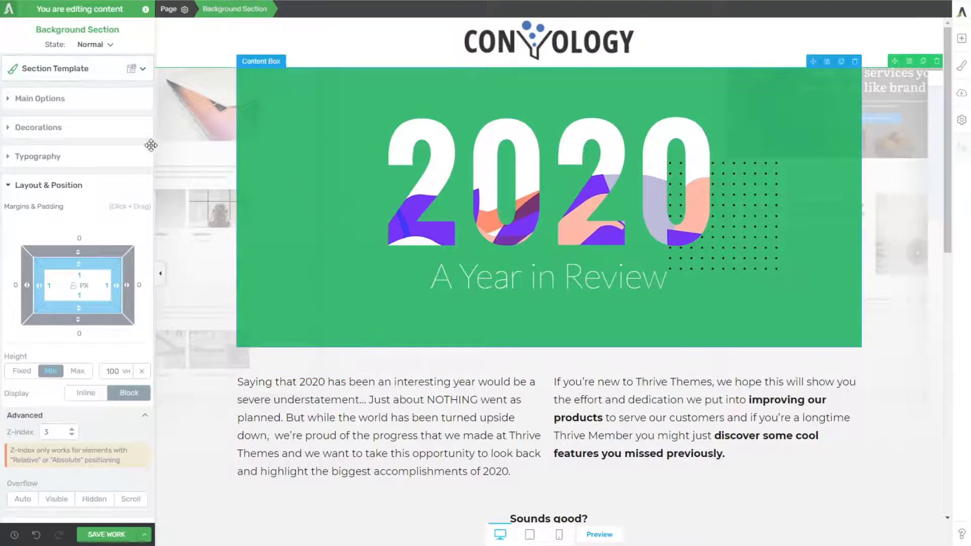
{"action": "left_click", "coordinate": [81, 275]}
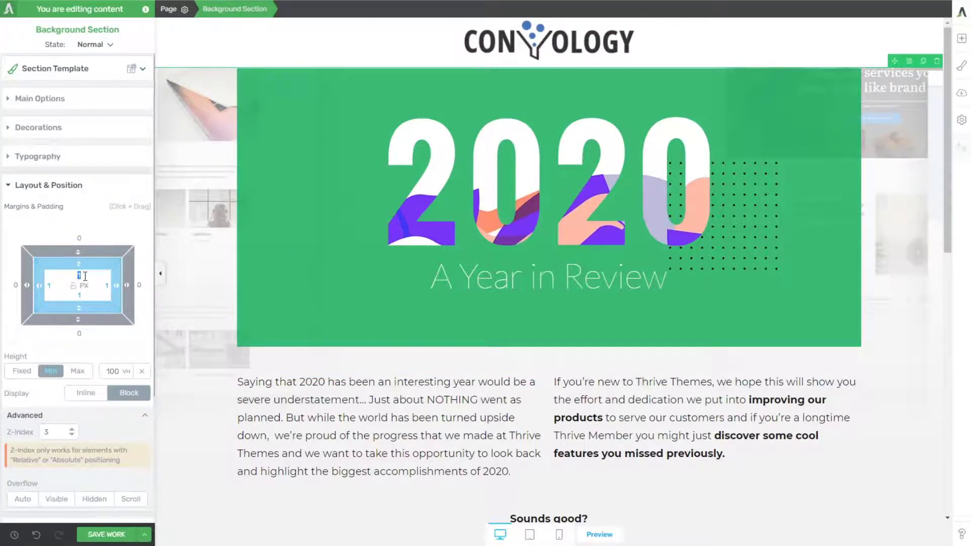
{"action": "type", "text": "60"}
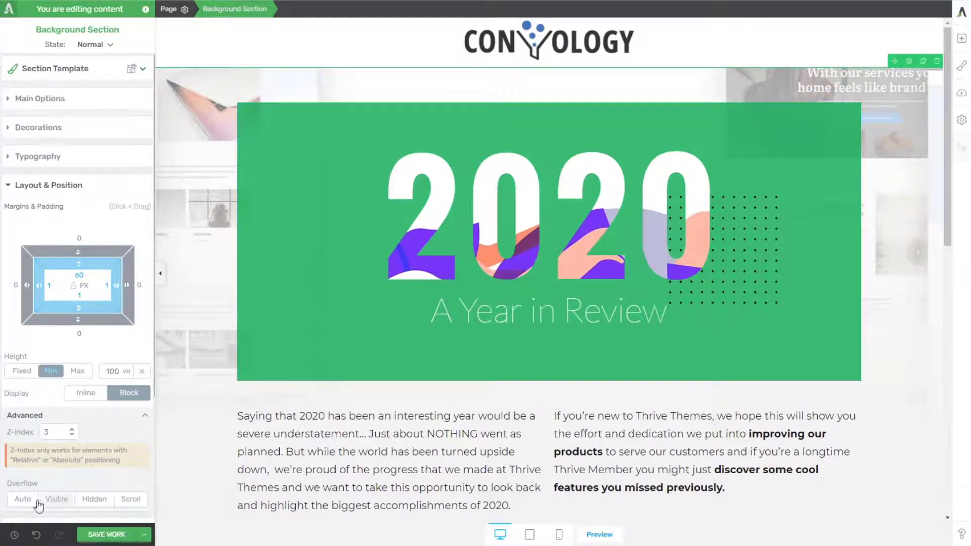
Step: Set the Yr_bg-section-1.png layer's image display to Cover in the 2020 section's background style and apply it
{"action": "scroll", "coordinate": [38, 504], "scroll_direction": "down", "scroll_amount": 3}
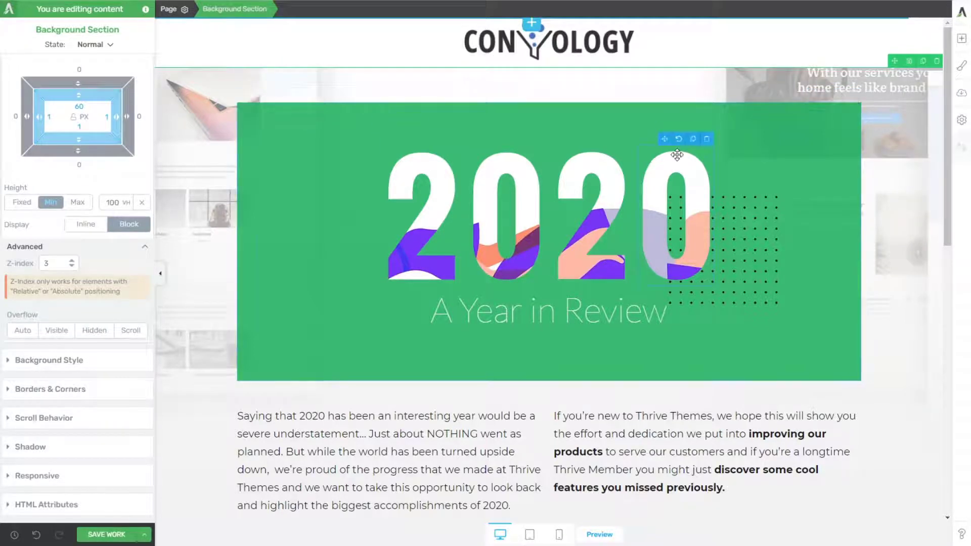
{"action": "left_click", "coordinate": [64, 364]}
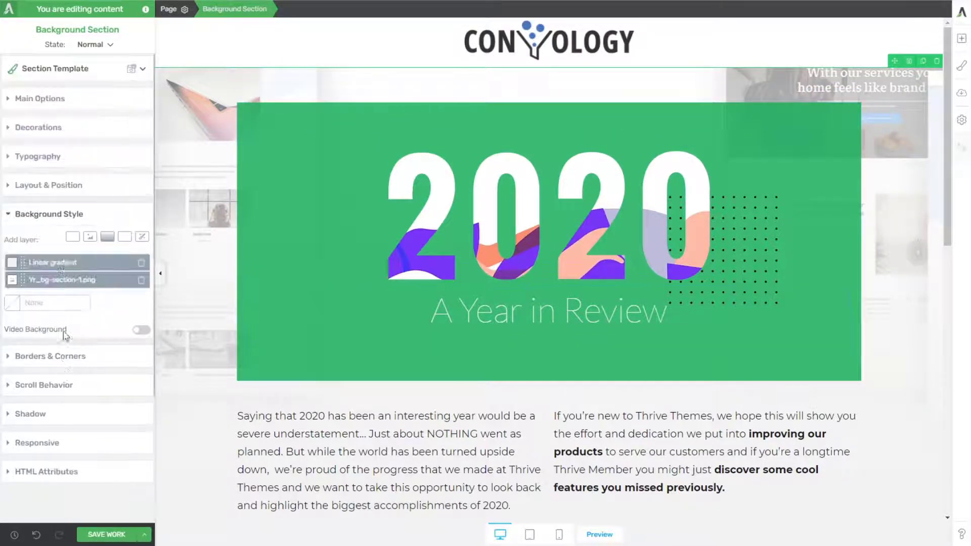
{"action": "left_click", "coordinate": [53, 280]}
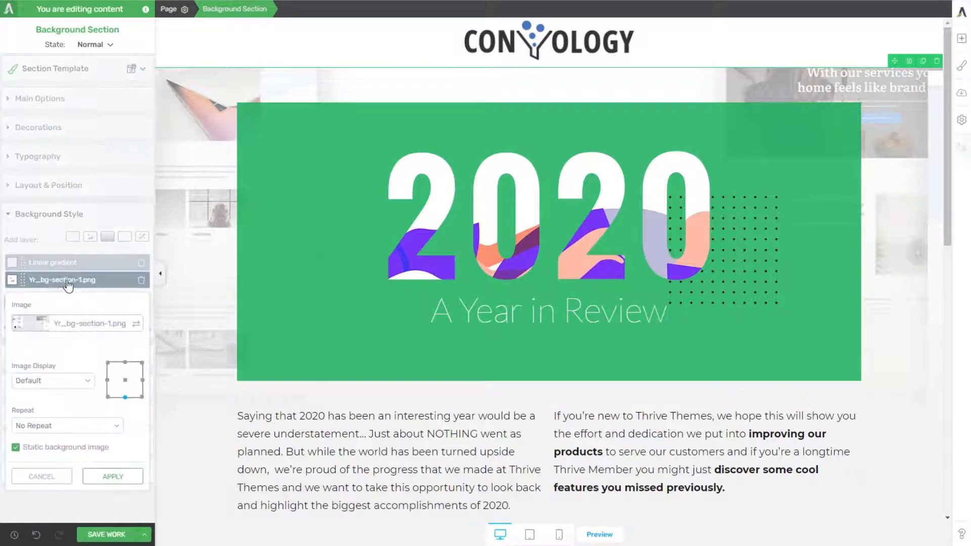
{"action": "left_click", "coordinate": [42, 409]}
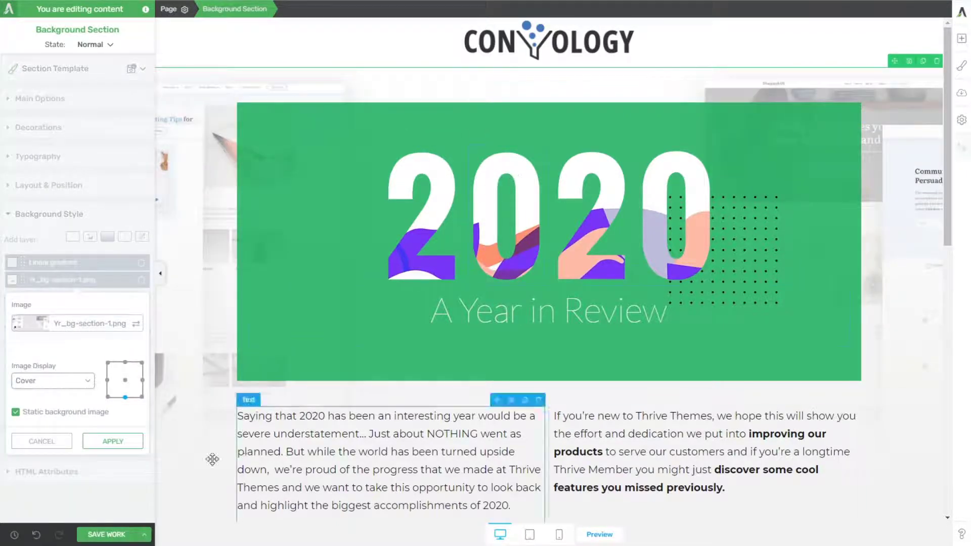
{"action": "left_click", "coordinate": [117, 444]}
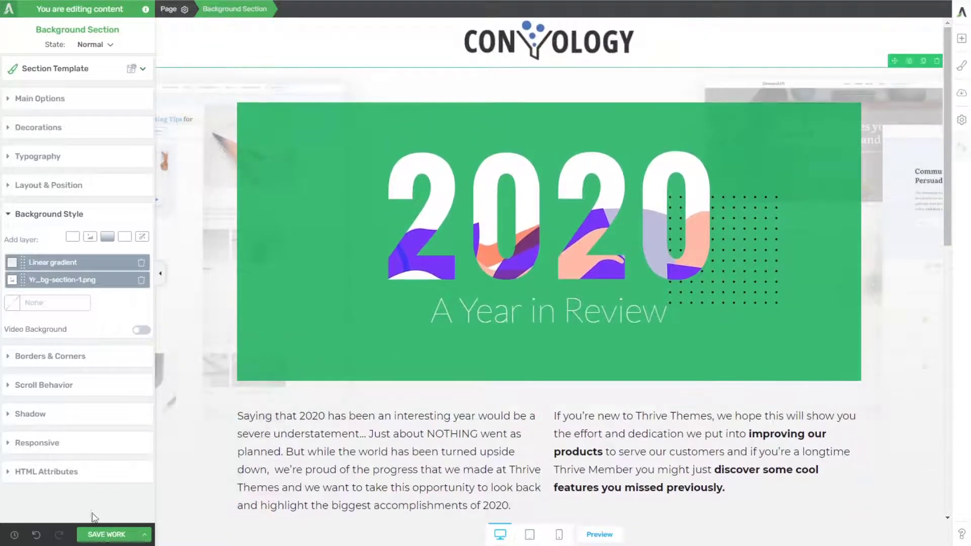
Step: Save the work and preview the page, checking the background fade and the digit and dot animations while scrolling
{"action": "left_click", "coordinate": [104, 534]}
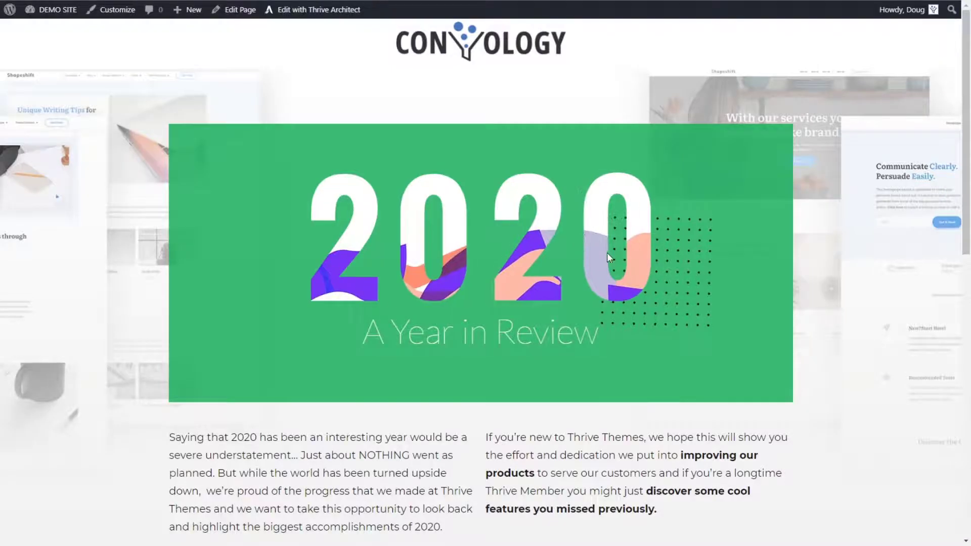
{"action": "scroll", "coordinate": [611, 248], "scroll_direction": "down", "scroll_amount": 3}
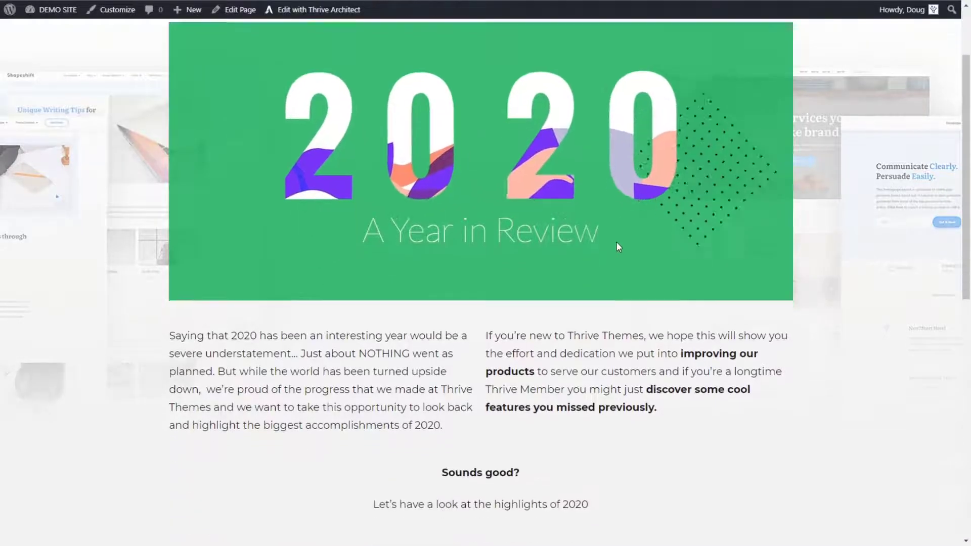
{"action": "scroll", "coordinate": [639, 239], "scroll_direction": "up", "scroll_amount": 3}
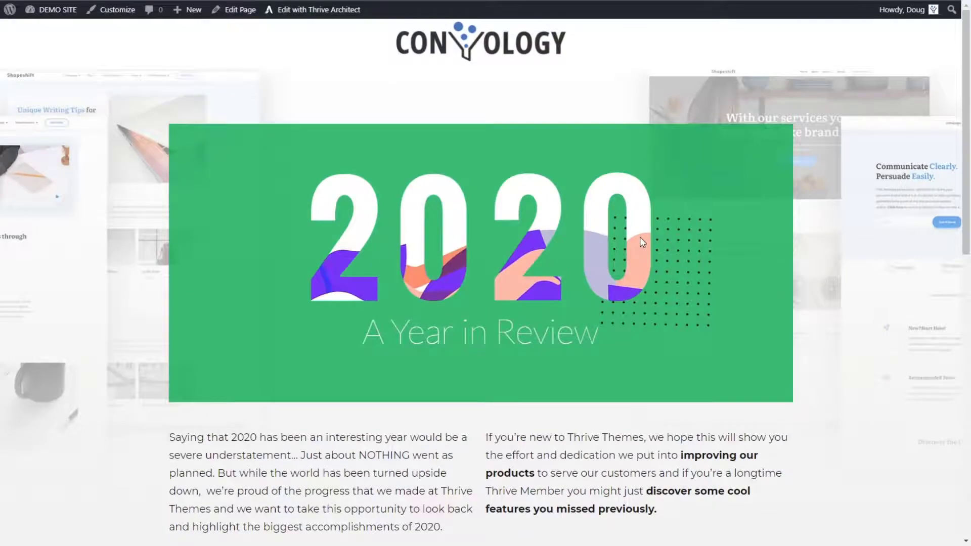
{"action": "scroll", "coordinate": [662, 296], "scroll_direction": "down", "scroll_amount": 5}
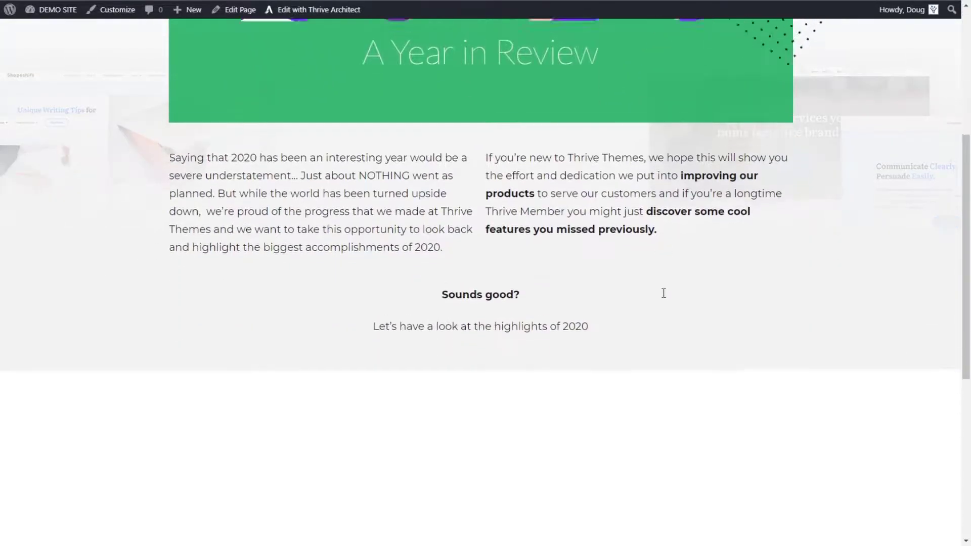
{"action": "scroll", "coordinate": [662, 296], "scroll_direction": "up", "scroll_amount": 5}
{"action": "scroll", "coordinate": [664, 296], "scroll_direction": "down", "scroll_amount": 5}
{"action": "scroll", "coordinate": [670, 301], "scroll_direction": "up", "scroll_amount": 4}
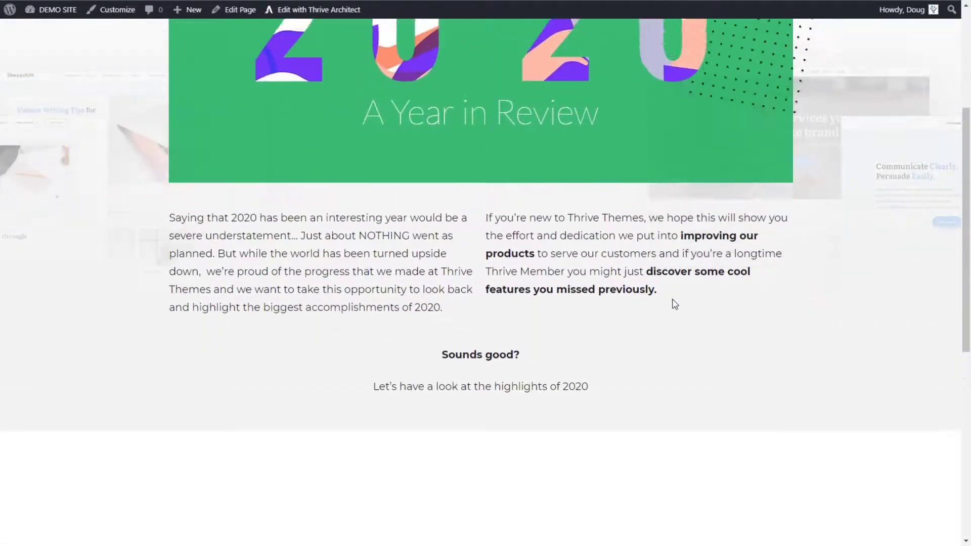
{"action": "scroll", "coordinate": [673, 299], "scroll_direction": "up", "scroll_amount": 1}
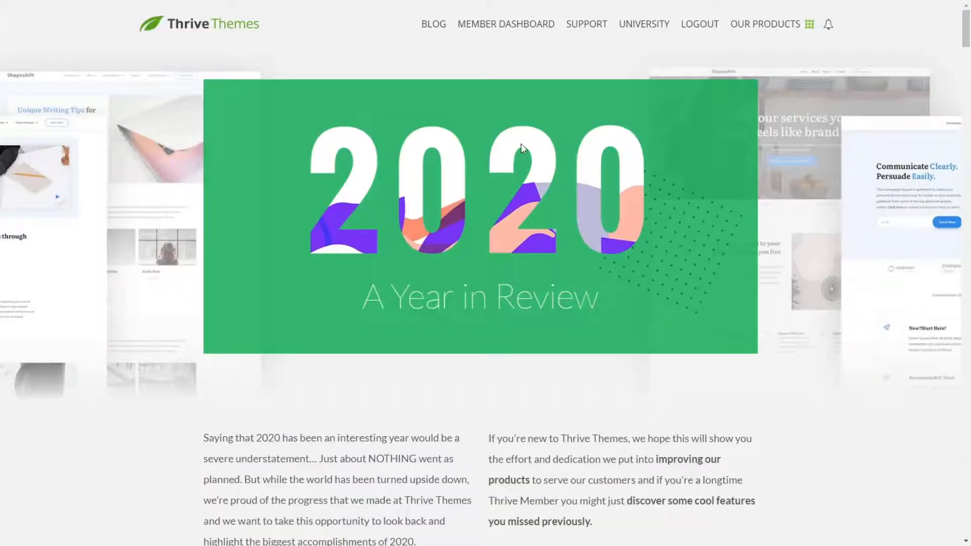
Step: Set the intro text columns' top and bottom margins to 40 px and their gutter width to 60 px
{"action": "scroll", "coordinate": [521, 144], "scroll_direction": "down", "scroll_amount": 4}
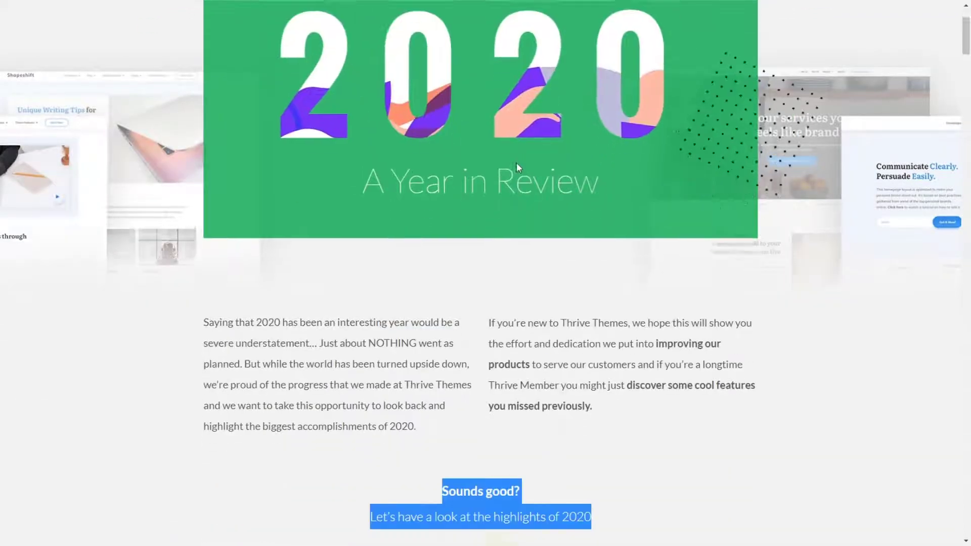
{"action": "left_click_drag", "start_coordinate": [440, 380], "coordinate": [525, 378]}
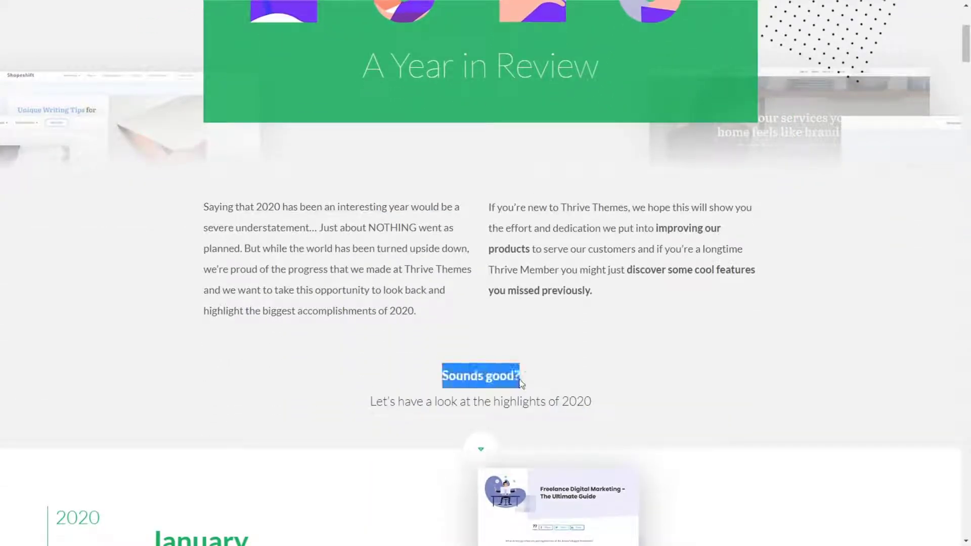
{"action": "left_click", "coordinate": [535, 332]}
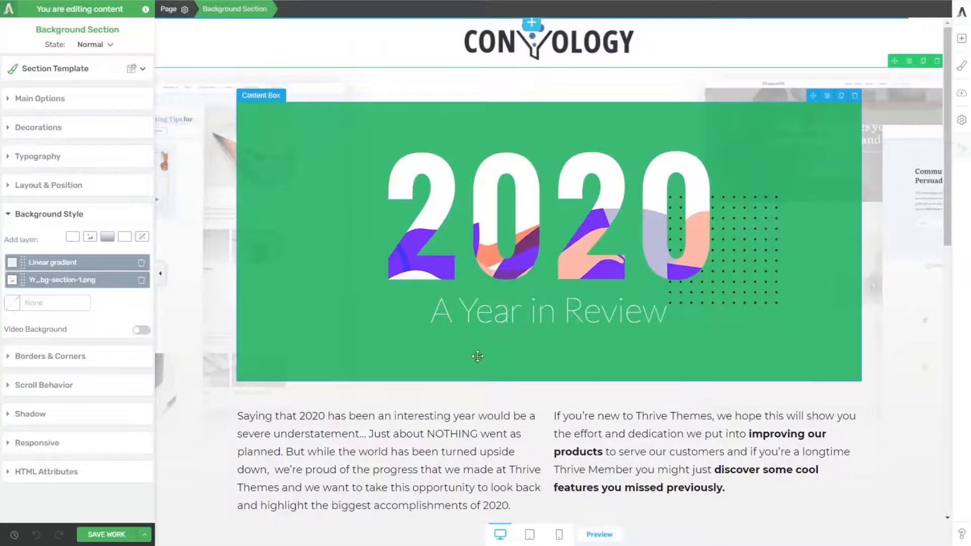
{"action": "scroll", "coordinate": [473, 353], "scroll_direction": "down", "scroll_amount": 2}
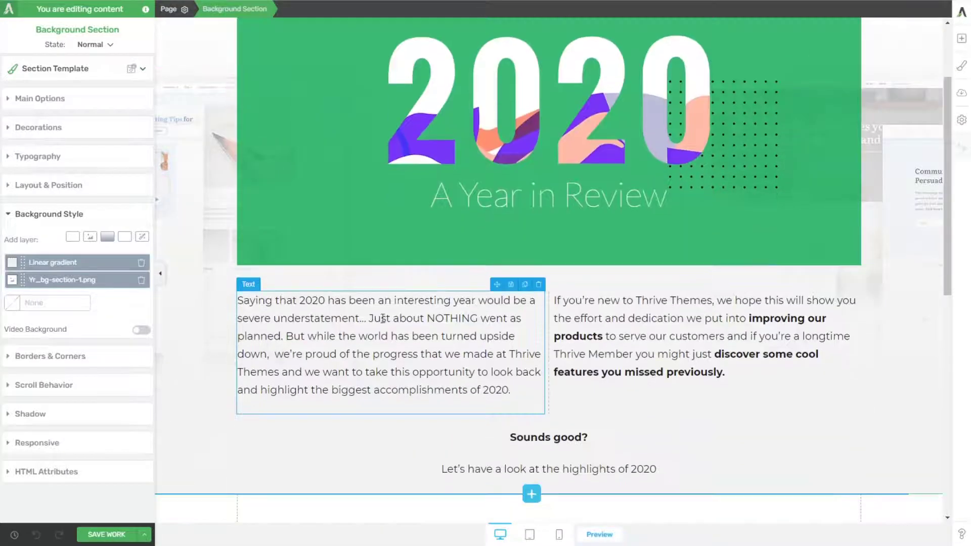
{"action": "left_click", "coordinate": [278, 284]}
{"action": "left_click", "coordinate": [38, 113]}
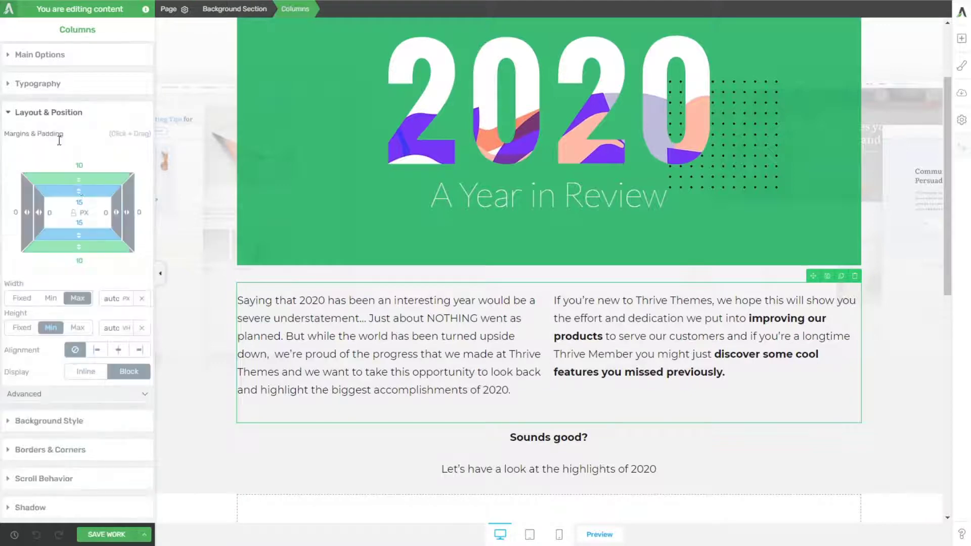
{"action": "left_click", "coordinate": [84, 165]}
{"action": "type", "text": "44"}
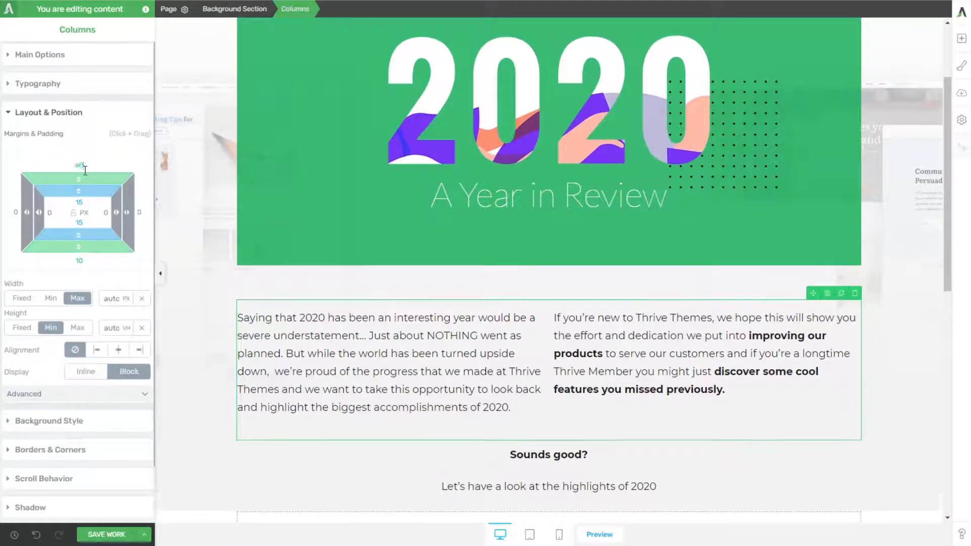
{"action": "left_click", "coordinate": [79, 260]}
{"action": "type", "text": "40"}
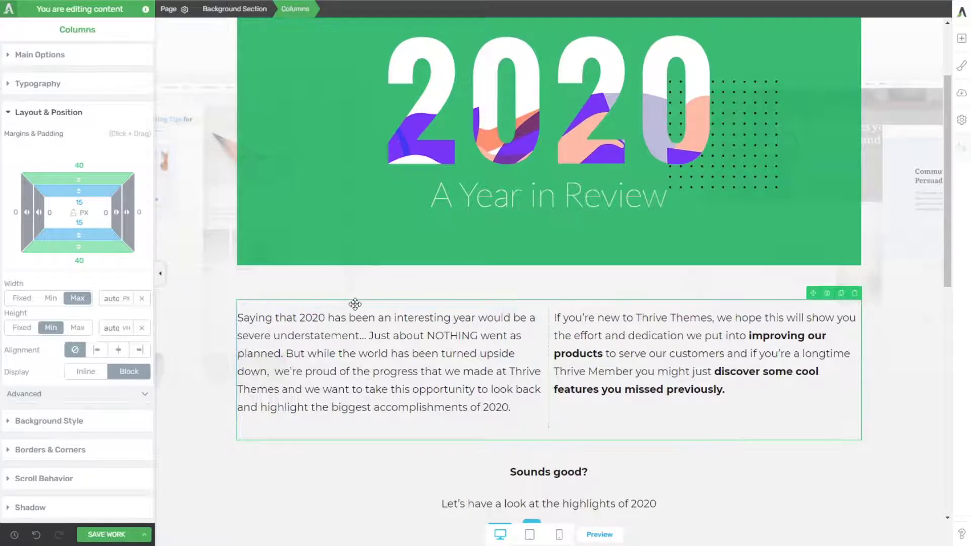
{"action": "left_click", "coordinate": [51, 55]}
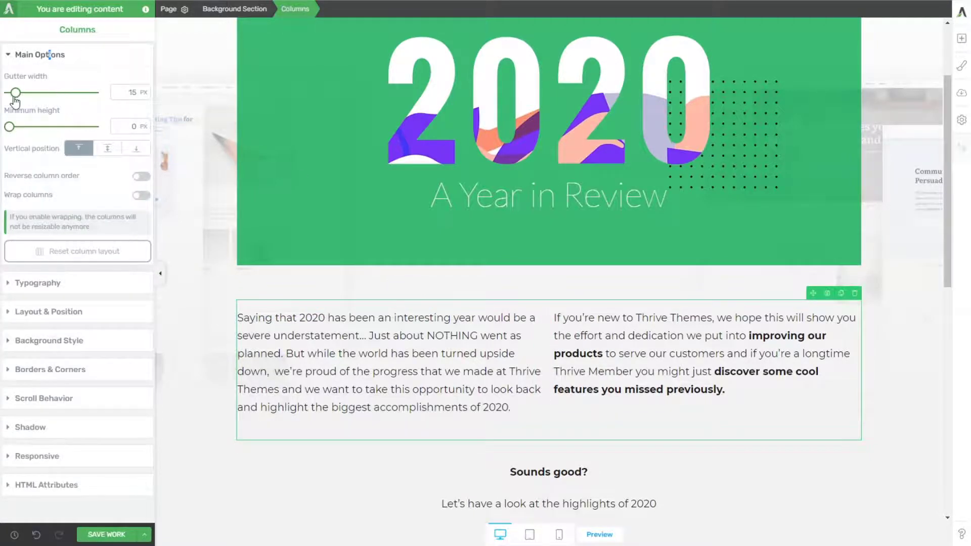
{"action": "mouse_move", "coordinate": [18, 93]}
{"action": "left_mouse_down"}
{"action": "mouse_move", "coordinate": [40, 95]}
{"action": "mouse_move", "coordinate": [33, 92]}
{"action": "left_mouse_up"}
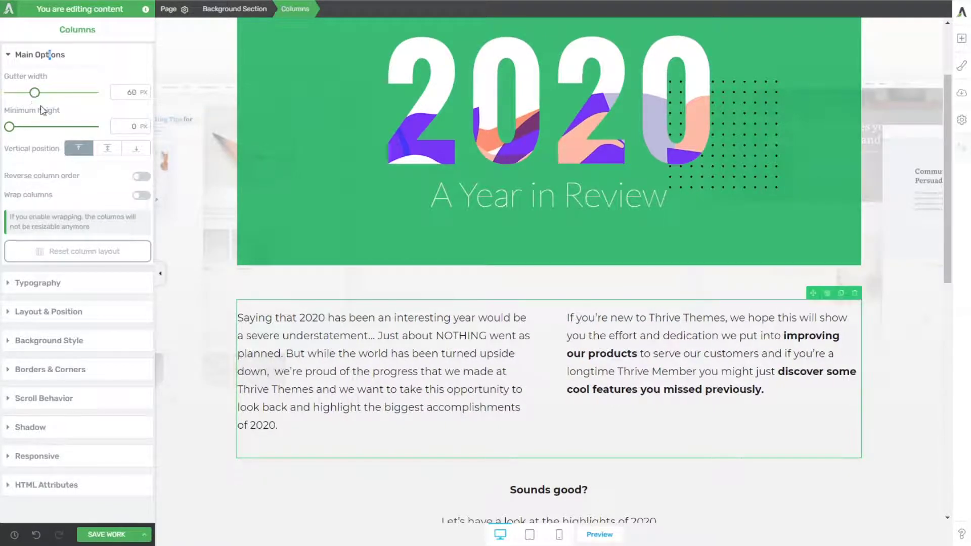
Step: Examine the reference page's January section and inspect the round down-arrow icon's margin, padding and box-shadow styles in the browser's developer tools
{"action": "left_click", "coordinate": [379, 508]}
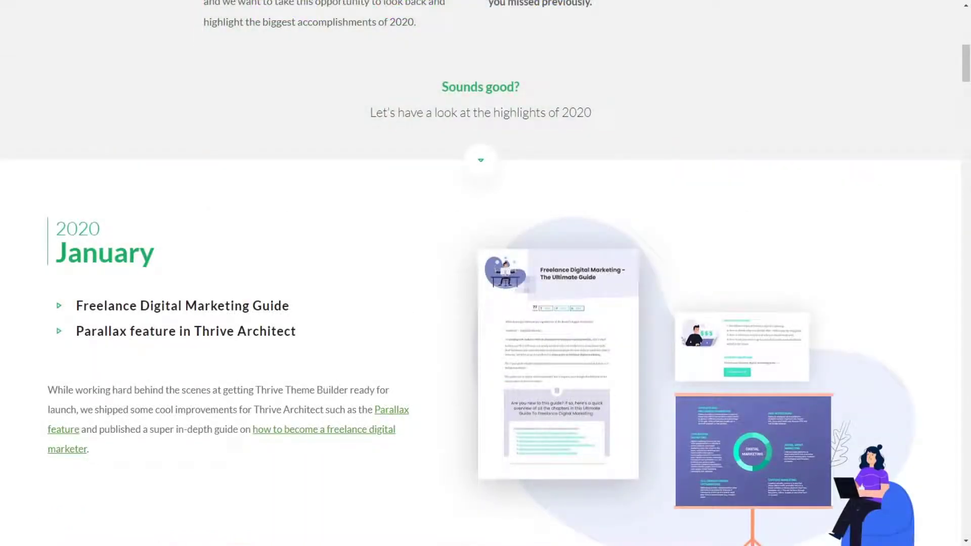
{"action": "scroll", "coordinate": [485, 274], "scroll_direction": "down", "scroll_amount": 3}
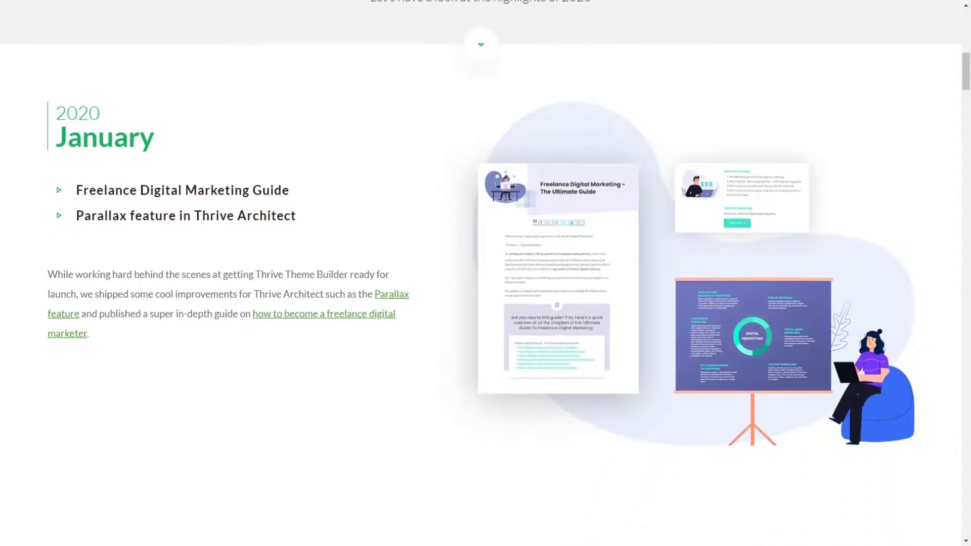
{"action": "scroll", "coordinate": [486, 273], "scroll_direction": "down", "scroll_amount": 4}
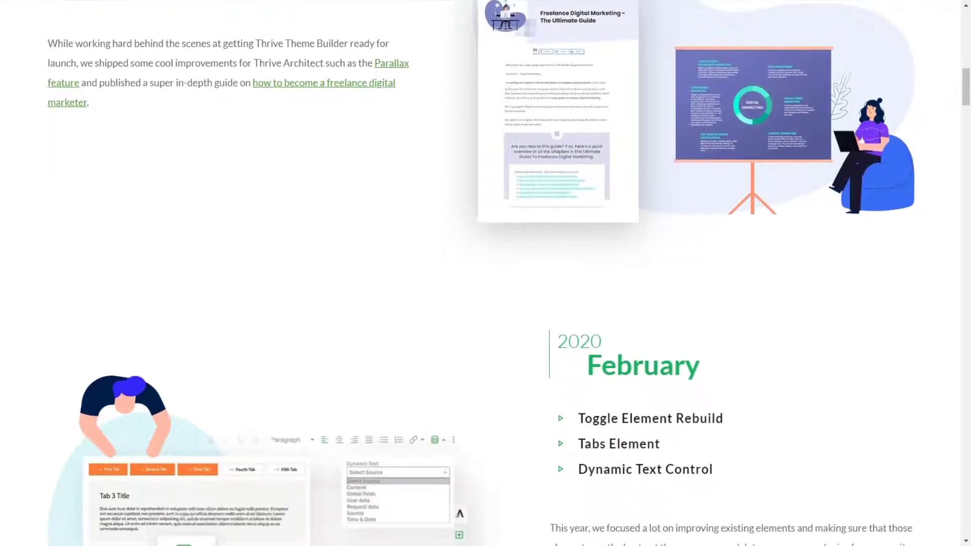
{"action": "scroll", "coordinate": [486, 273], "scroll_direction": "up", "scroll_amount": 12}
{"action": "scroll", "coordinate": [486, 273], "scroll_direction": "down", "scroll_amount": 1}
{"action": "scroll", "coordinate": [486, 273], "scroll_direction": "down", "scroll_amount": 1}
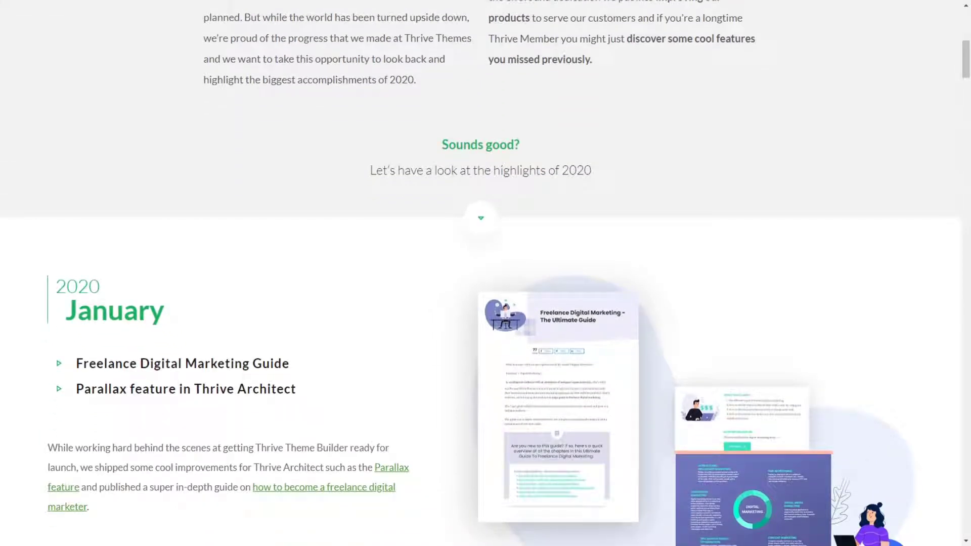
{"action": "left_click", "coordinate": [508, 388]}
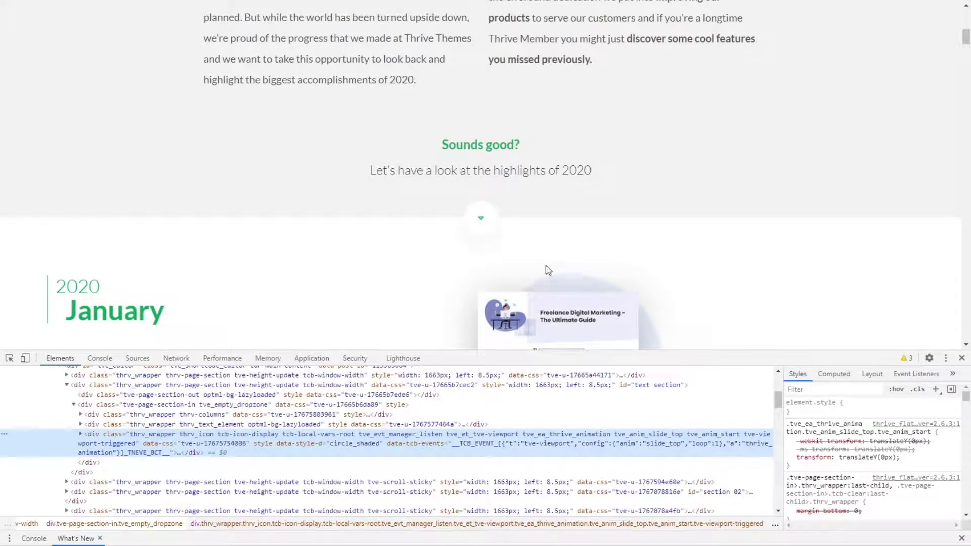
{"action": "scroll", "coordinate": [548, 268], "scroll_direction": "down", "scroll_amount": 1}
{"action": "scroll", "coordinate": [839, 445], "scroll_direction": "down", "scroll_amount": 5}
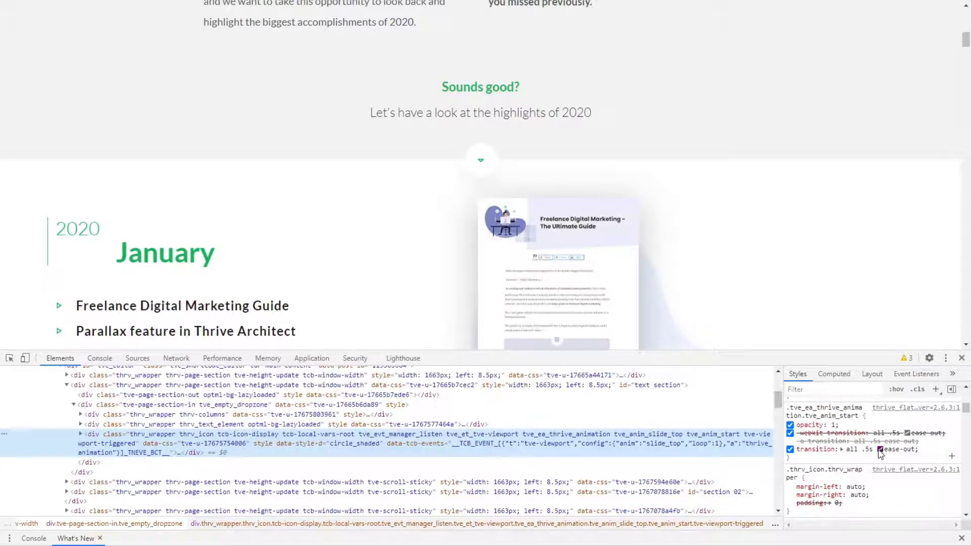
{"action": "scroll", "coordinate": [883, 455], "scroll_direction": "down", "scroll_amount": 5}
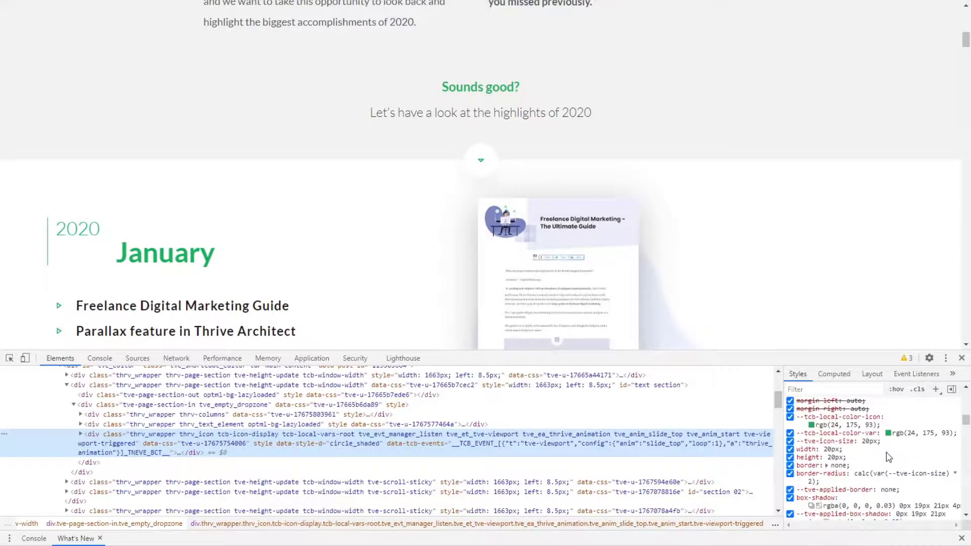
{"action": "scroll", "coordinate": [885, 459], "scroll_direction": "down", "scroll_amount": 3}
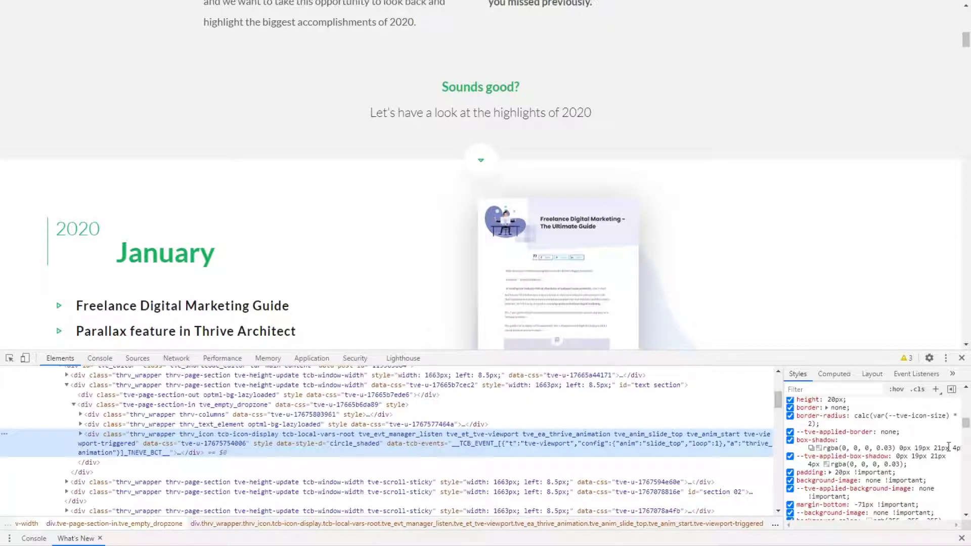
{"action": "left_click", "coordinate": [811, 449]}
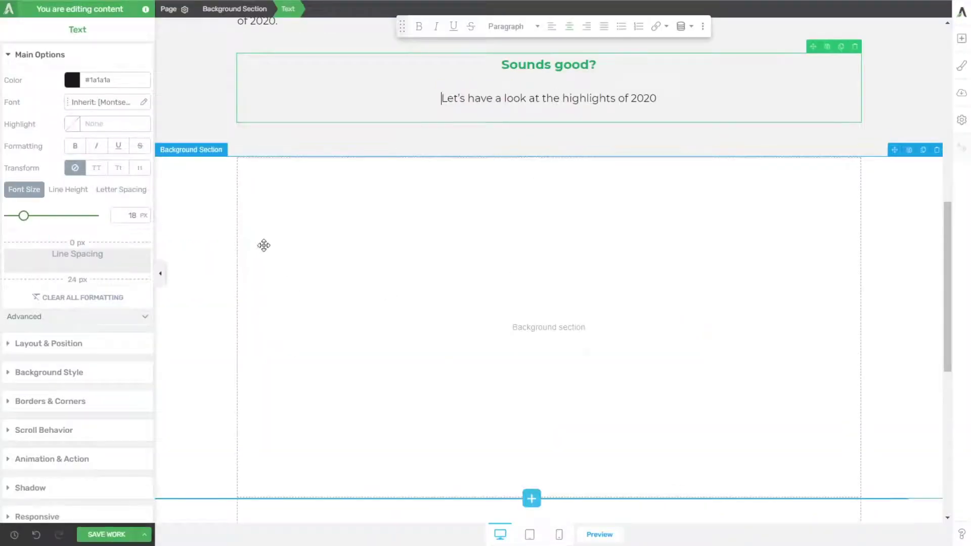
Step: Reduce the line spacing below the "Sounds good?" heading to 0 px
{"action": "left_click", "coordinate": [887, 197]}
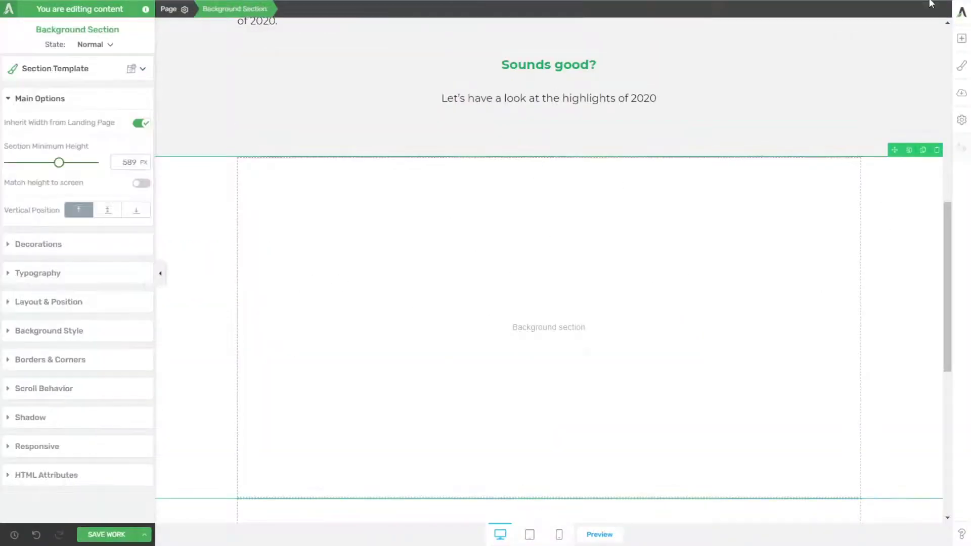
{"action": "left_click", "coordinate": [772, 57]}
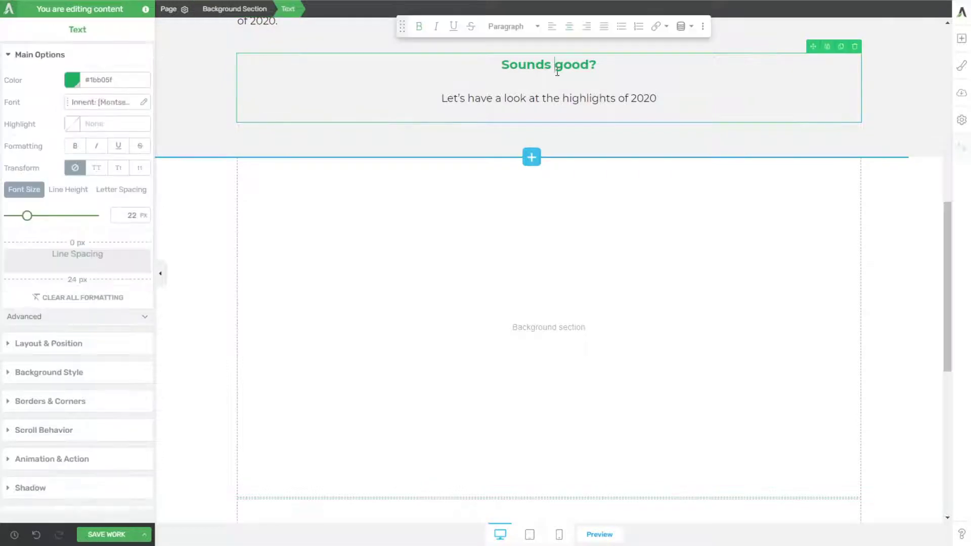
{"action": "left_click_drag", "start_coordinate": [80, 278], "coordinate": [83, 253]}
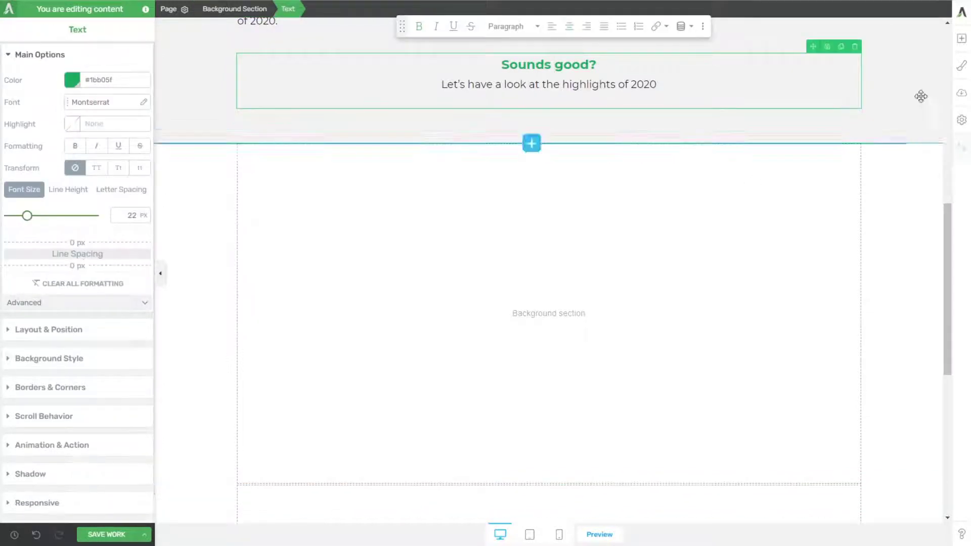
Step: Find the Icon element by searching for "icon" and place it beneath the "Let's have a look at the highlights of 2020" text
{"action": "left_click", "coordinate": [961, 39]}
{"action": "mouse_move", "coordinate": [875, 187]}
{"action": "left_mouse_down"}
{"action": "mouse_move", "coordinate": [601, 288]}
{"action": "mouse_move", "coordinate": [661, 226]}
{"action": "mouse_move", "coordinate": [859, 177]}
{"action": "left_mouse_up"}
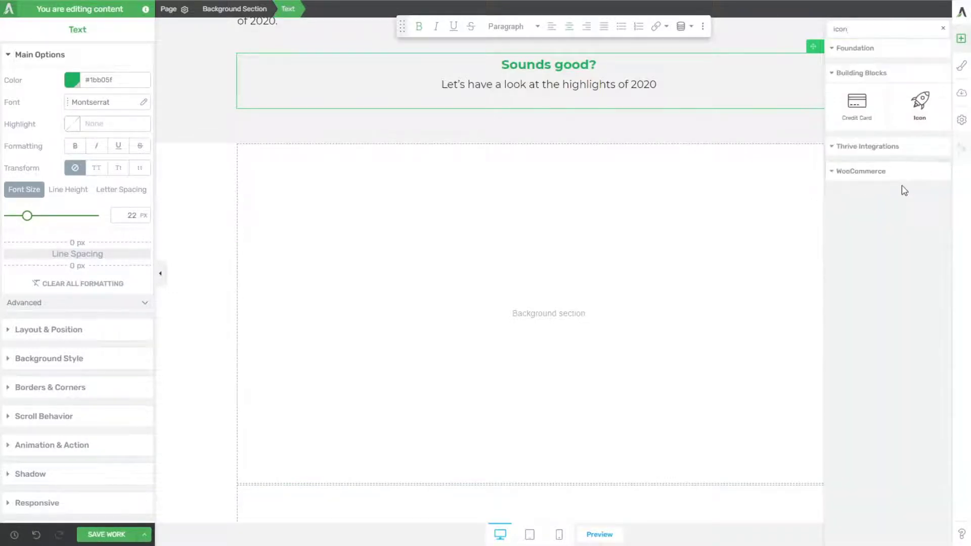
{"action": "left_click_drag", "start_coordinate": [918, 101], "coordinate": [547, 331]}
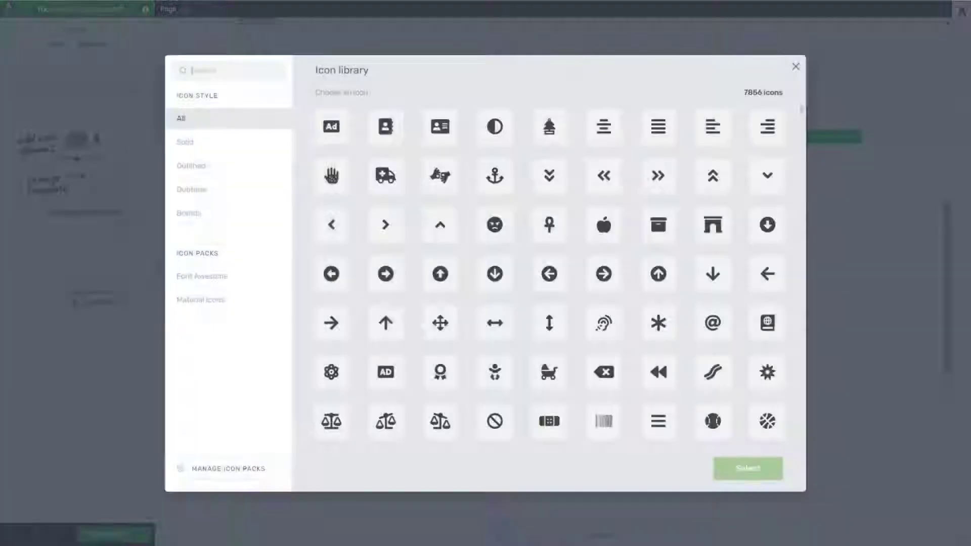
Step: Try searching the icon library for "triangle" and for a chevron
{"action": "type", "text": "t"}
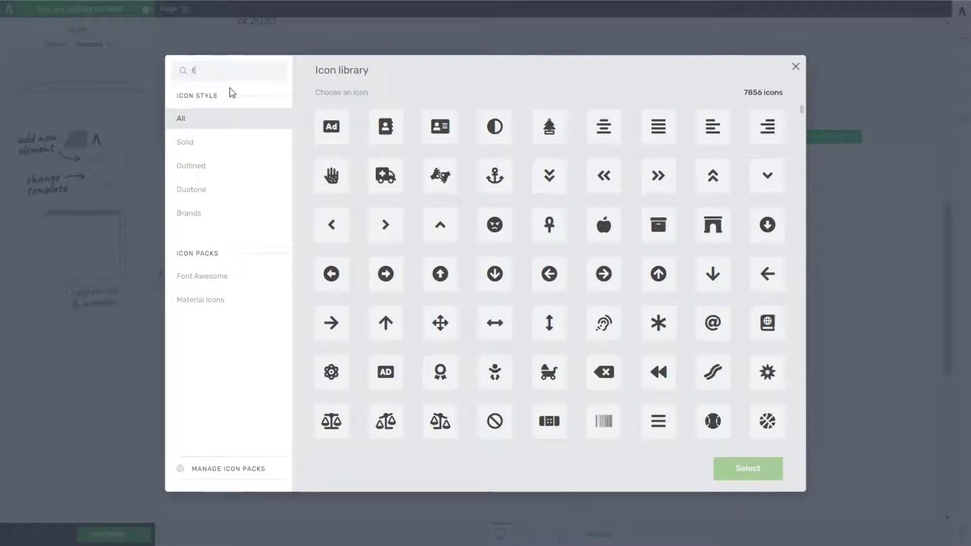
{"action": "type", "text": "riangle"}
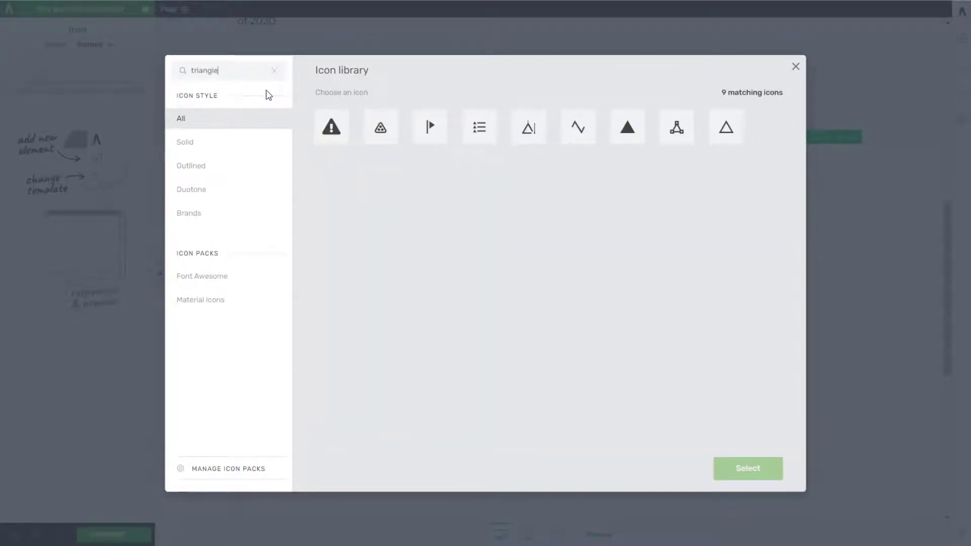
{"action": "key", "text": "ctrl+a"}
{"action": "type", "text": "che"}
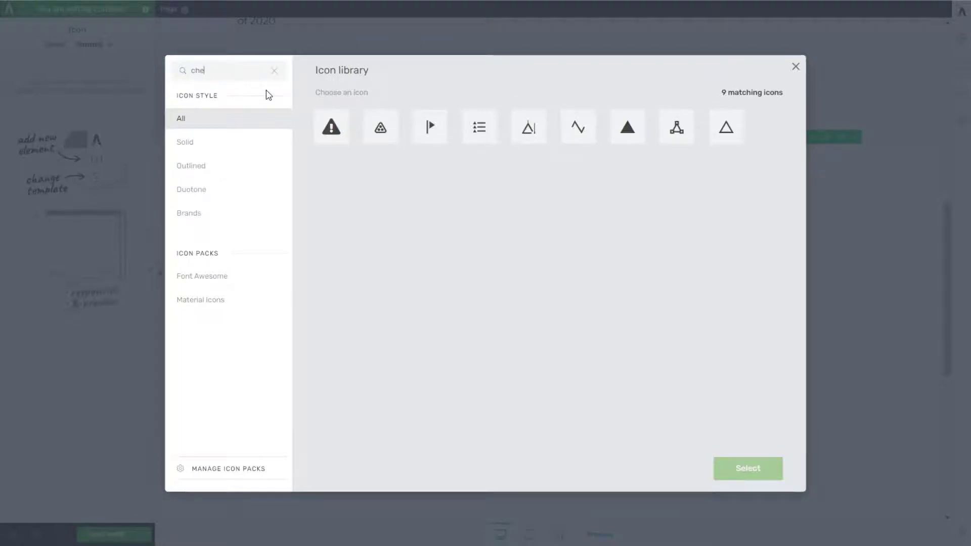
{"action": "type", "text": "ckvron"}
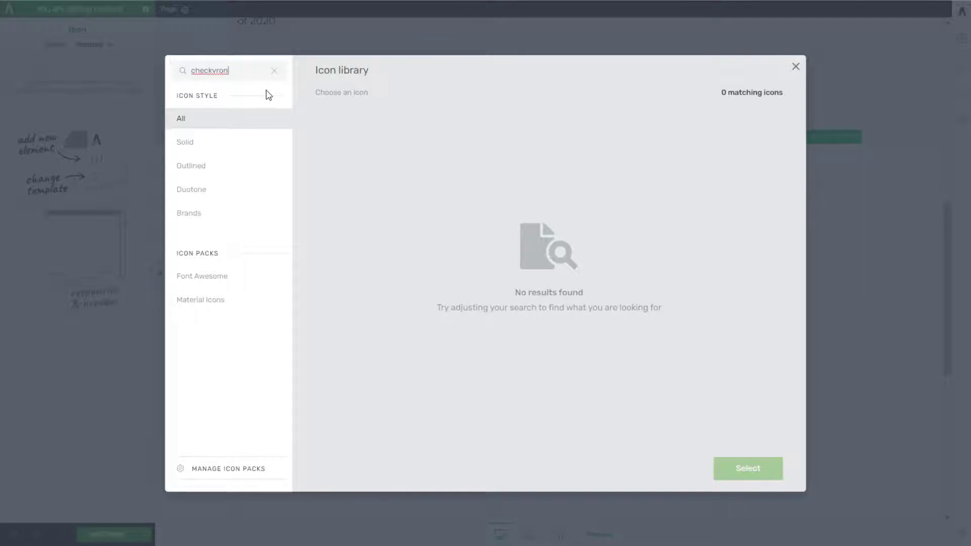
Step: Search the icon library for "arrow" and choose the small outlined downward triangle for the icon
{"action": "key", "text": "ctrl+a"}
{"action": "type", "text": "arrow"}
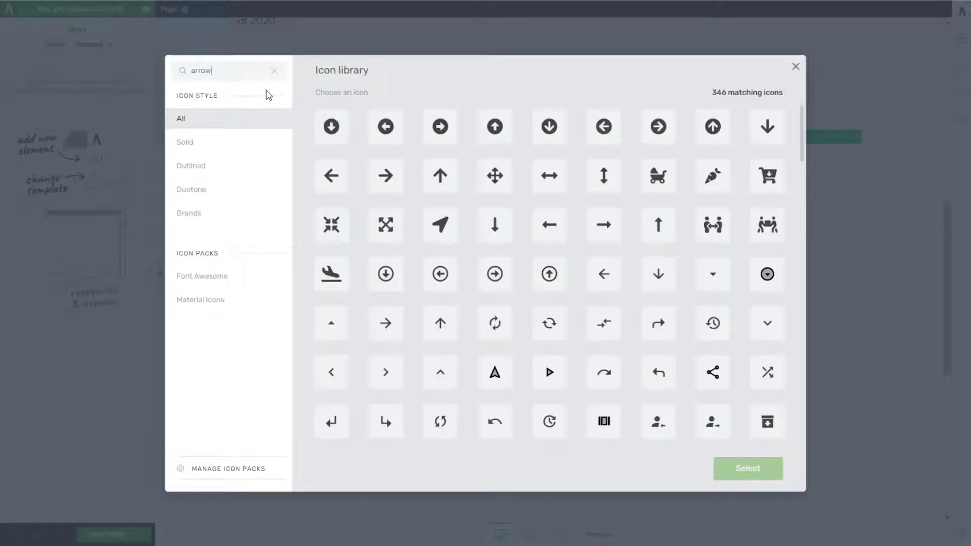
{"action": "scroll", "coordinate": [524, 272], "scroll_direction": "down", "scroll_amount": 3}
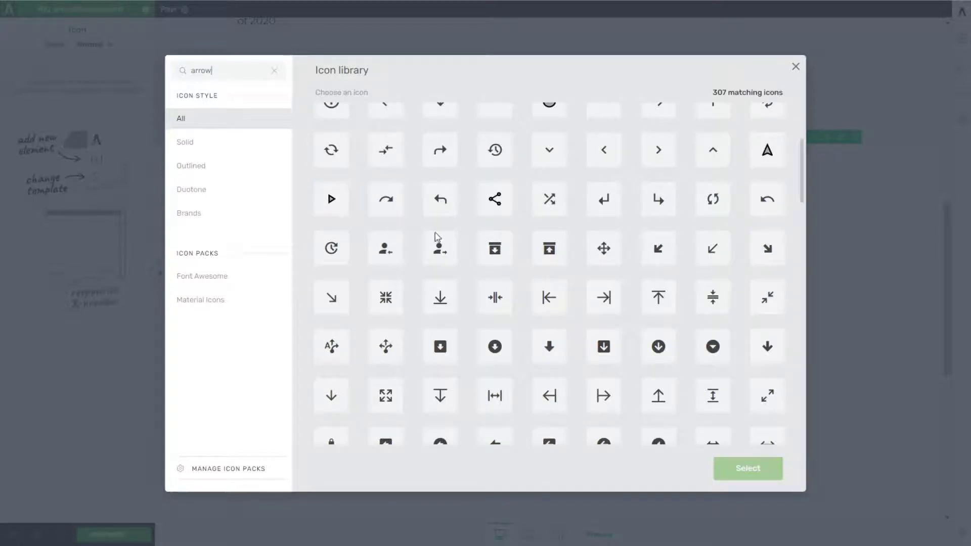
{"action": "scroll", "coordinate": [623, 296], "scroll_direction": "down", "scroll_amount": 3}
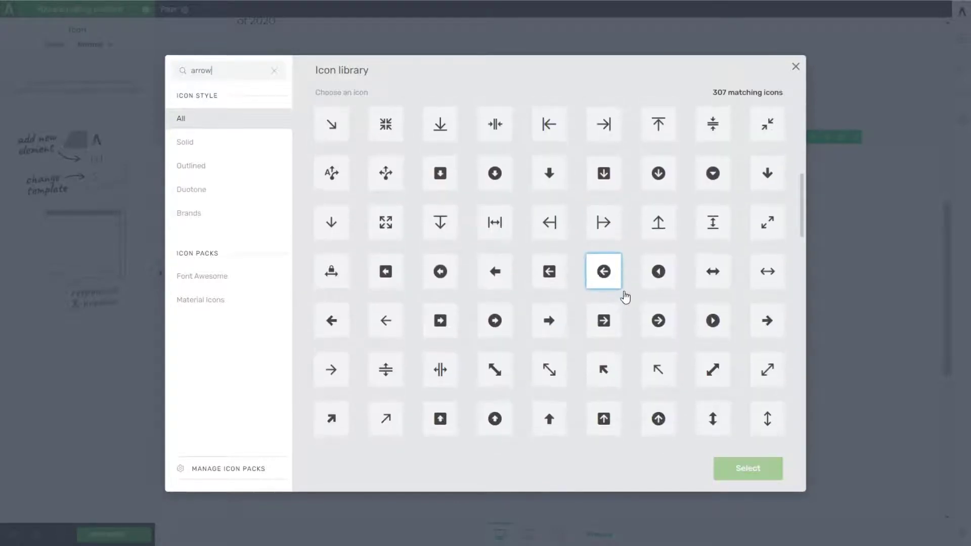
{"action": "scroll", "coordinate": [625, 297], "scroll_direction": "down", "scroll_amount": 5}
{"action": "scroll", "coordinate": [626, 298], "scroll_direction": "down", "scroll_amount": 2}
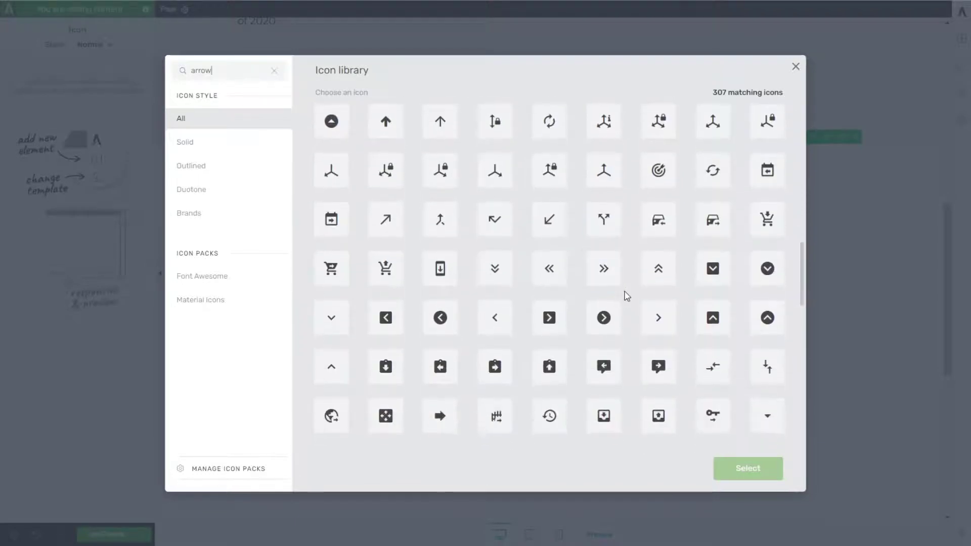
{"action": "scroll", "coordinate": [627, 296], "scroll_direction": "down", "scroll_amount": 1}
{"action": "scroll", "coordinate": [626, 298], "scroll_direction": "down", "scroll_amount": 6}
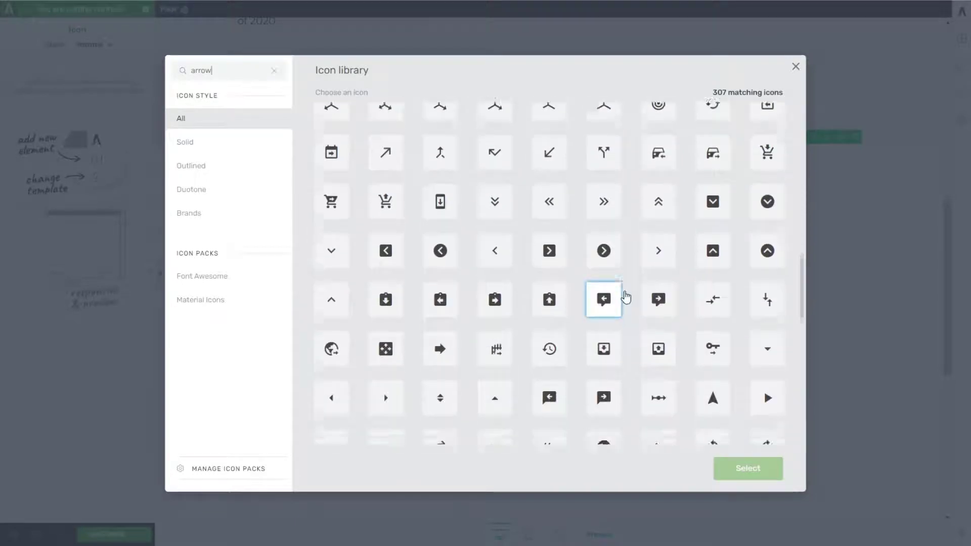
{"action": "scroll", "coordinate": [626, 294], "scroll_direction": "down", "scroll_amount": 1}
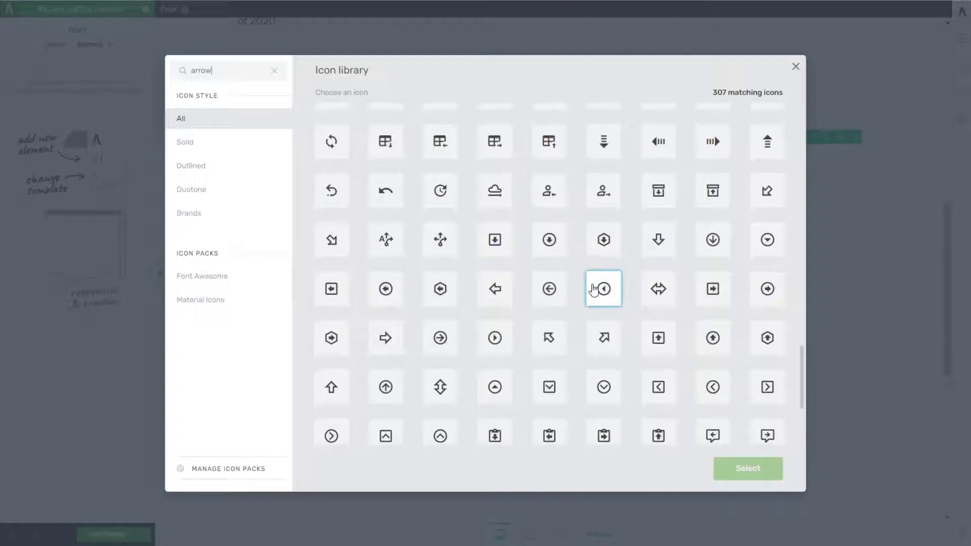
{"action": "scroll", "coordinate": [594, 290], "scroll_direction": "down", "scroll_amount": 3}
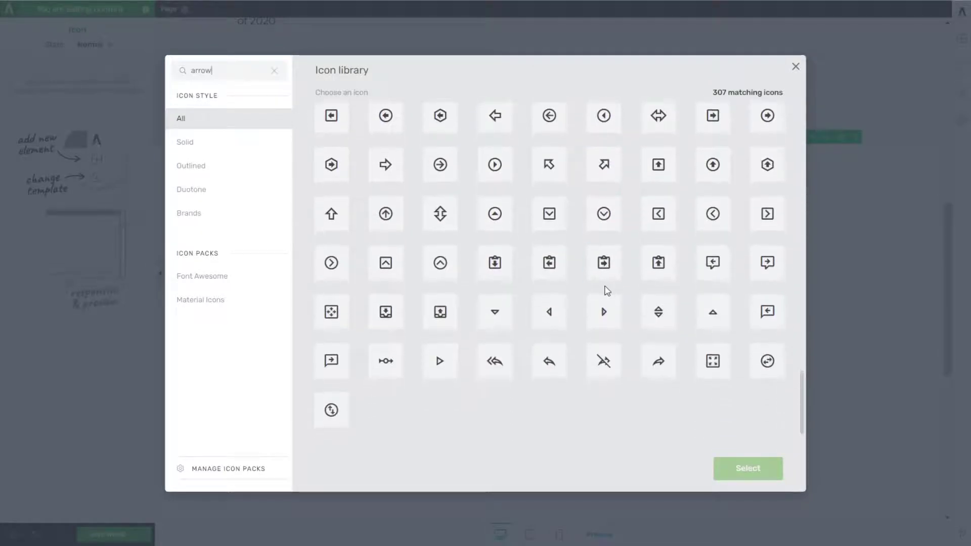
{"action": "left_click", "coordinate": [497, 313]}
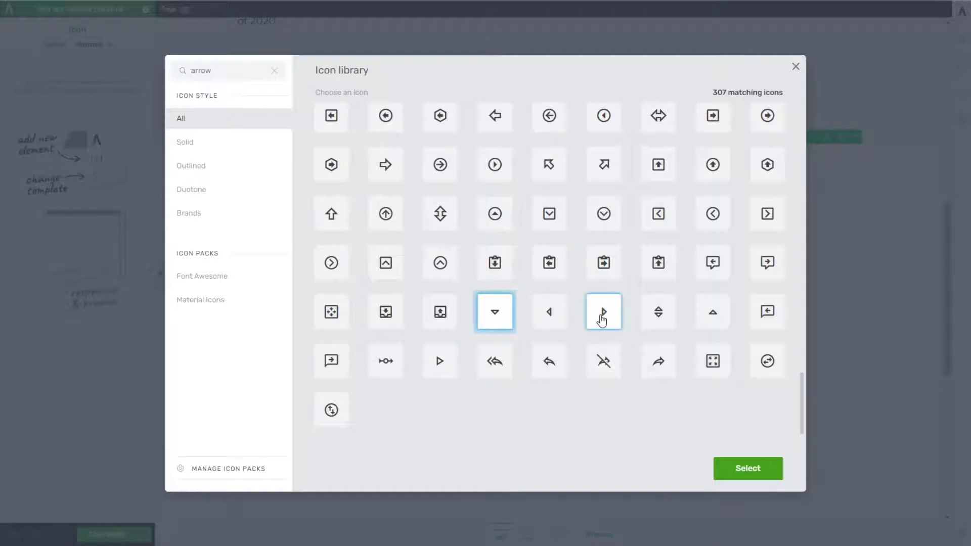
{"action": "left_click", "coordinate": [742, 473]}
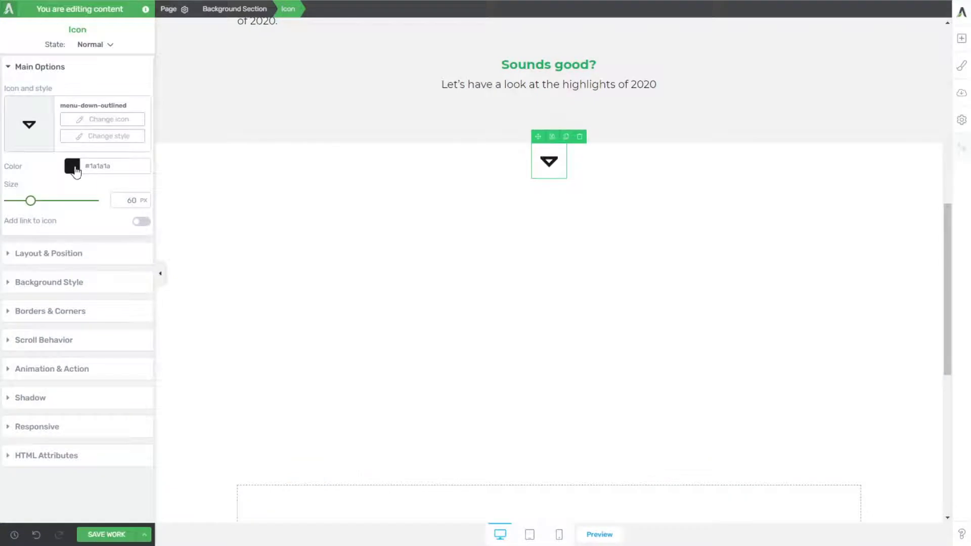
Step: Apply the green Mountain Meadow colour #1bb05f to the icon and reduce its size to 34 px
{"action": "left_click", "coordinate": [75, 171]}
{"action": "left_click", "coordinate": [26, 385]}
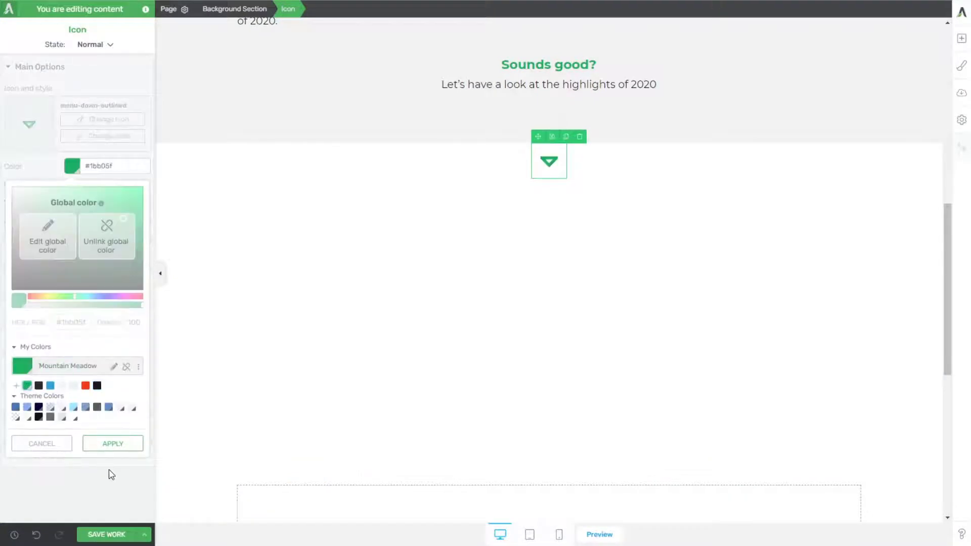
{"action": "left_click", "coordinate": [113, 445]}
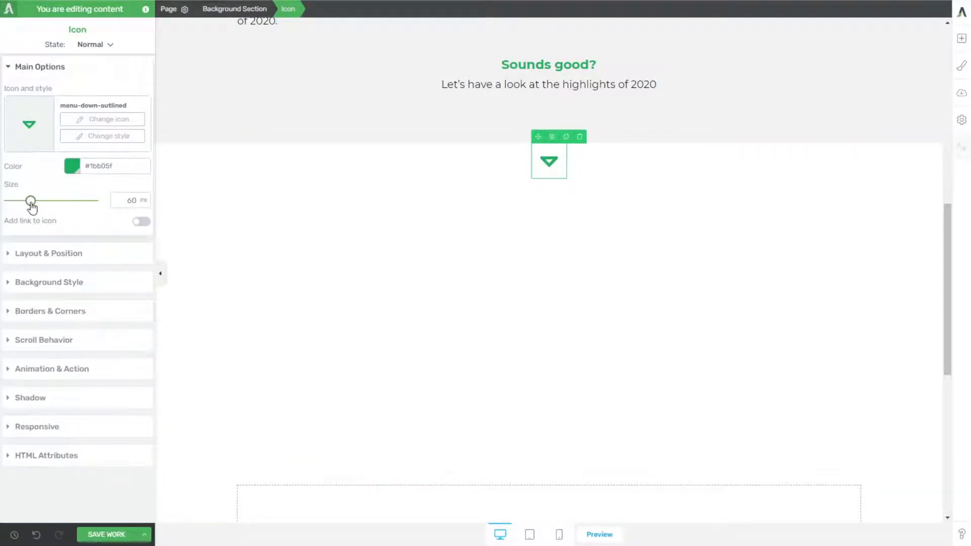
{"action": "left_click_drag", "start_coordinate": [31, 205], "coordinate": [20, 202]}
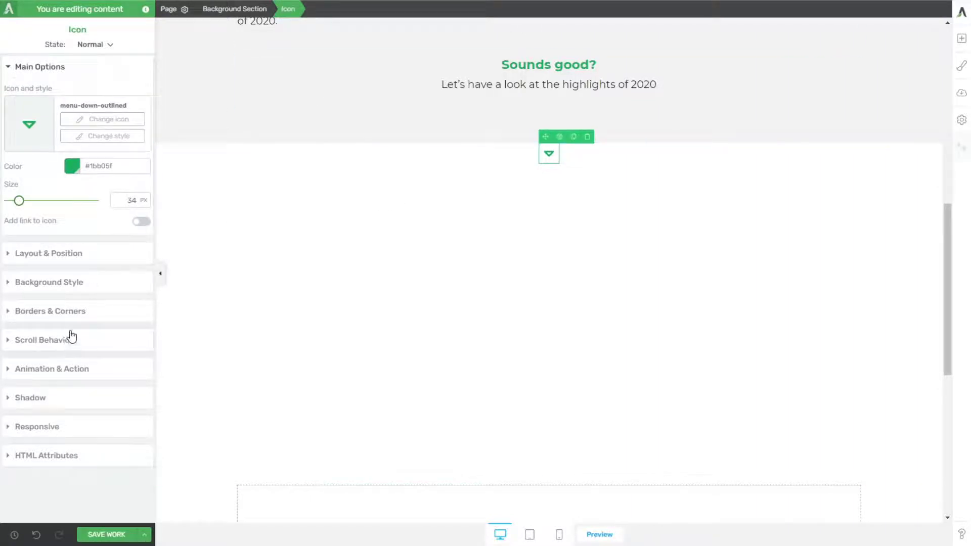
Step: Give the icon a solid white background colour
{"action": "left_click", "coordinate": [45, 283]}
{"action": "left_click", "coordinate": [13, 197]}
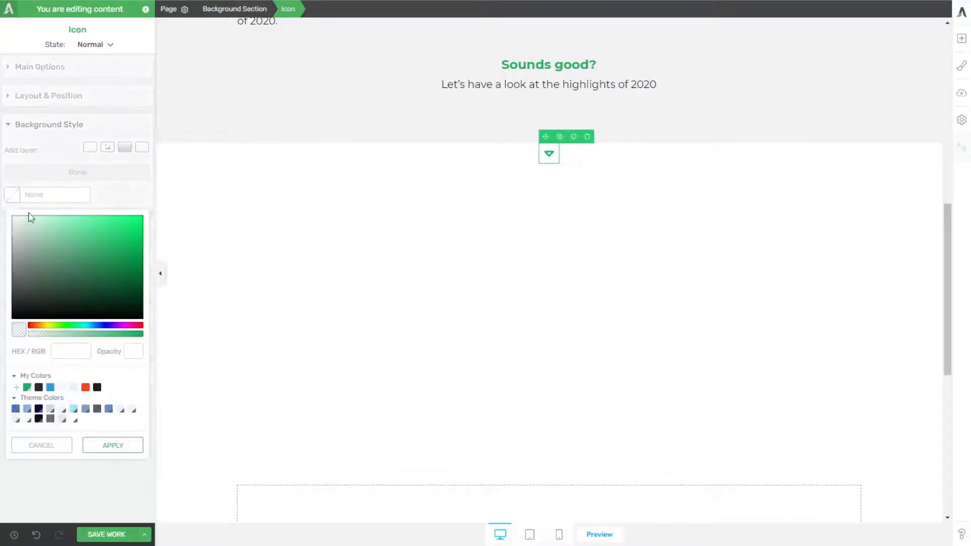
{"action": "left_click", "coordinate": [13, 217]}
{"action": "left_click", "coordinate": [112, 445]}
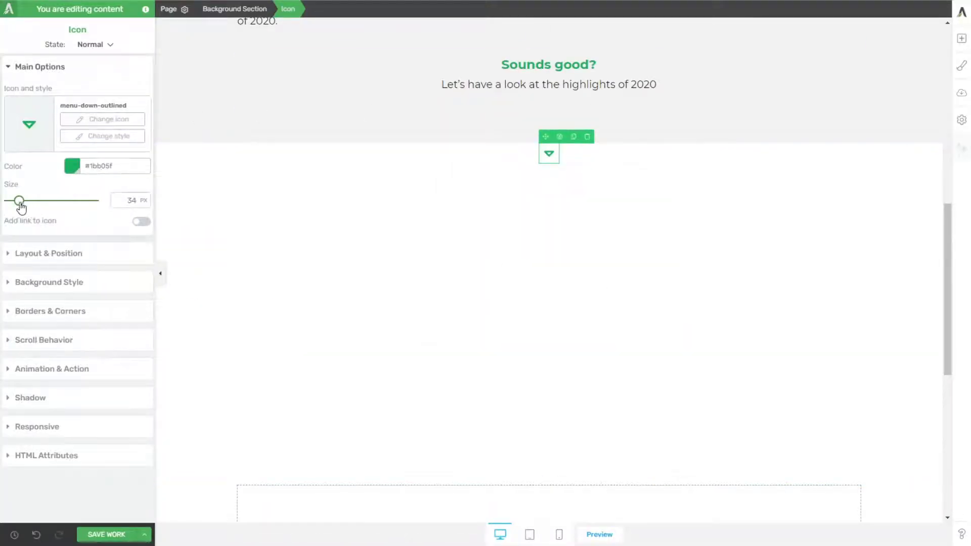
Step: Reduce the icon's size to 24 px and round all its corners with a 164 px radius
{"action": "left_click_drag", "start_coordinate": [19, 201], "coordinate": [15, 203]}
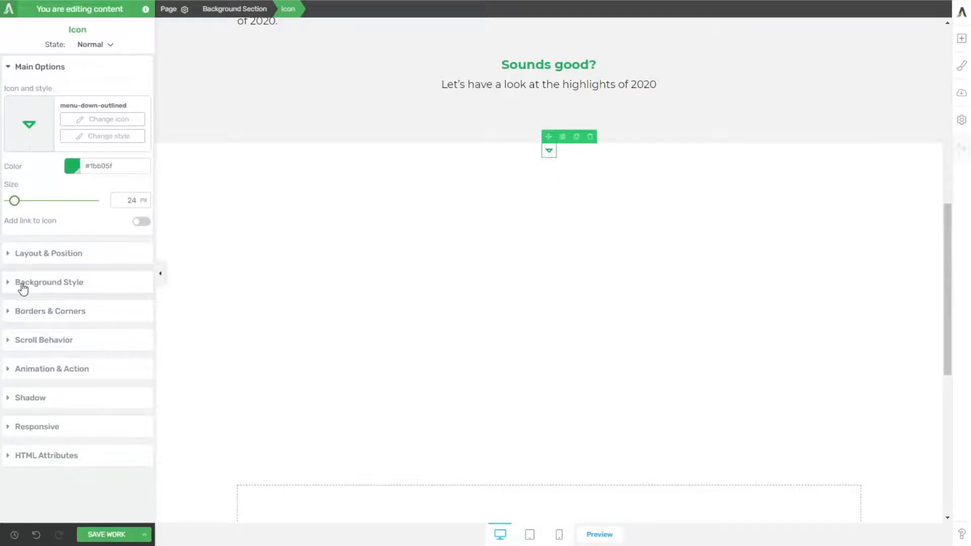
{"action": "left_click", "coordinate": [56, 313]}
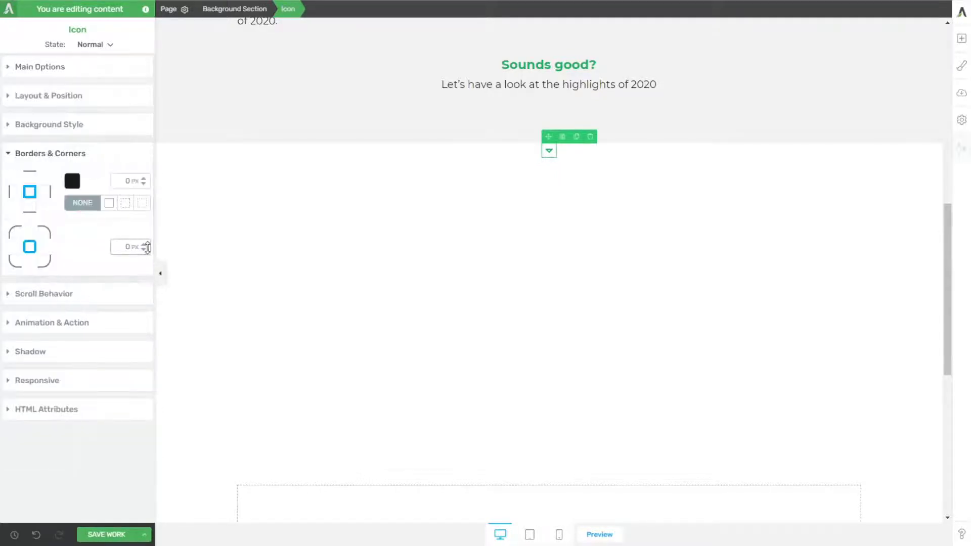
{"action": "left_click_drag", "start_coordinate": [146, 247], "coordinate": [160, 152]}
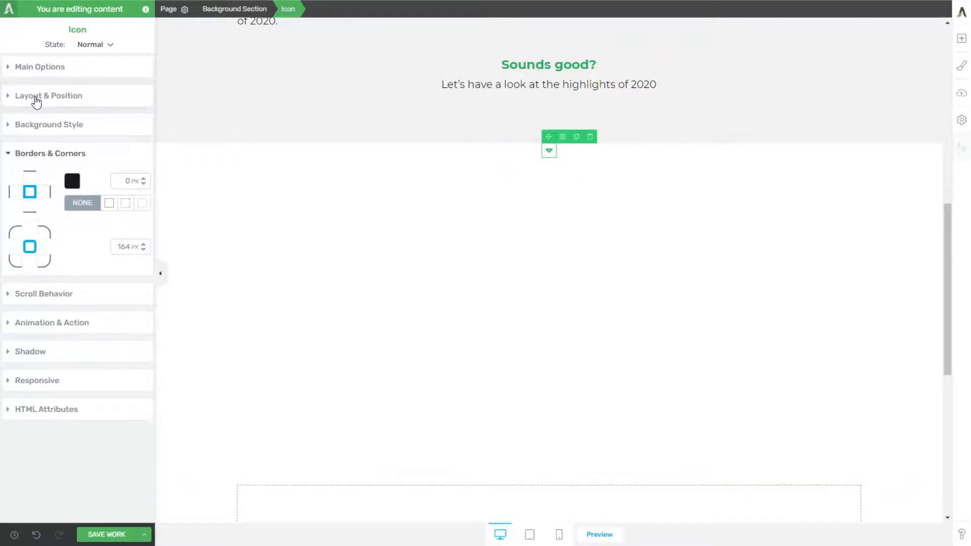
Step: Link the icon's padding values and set the padding to 20 px on all sides
{"action": "left_click", "coordinate": [36, 97]}
{"action": "left_click", "coordinate": [75, 197]}
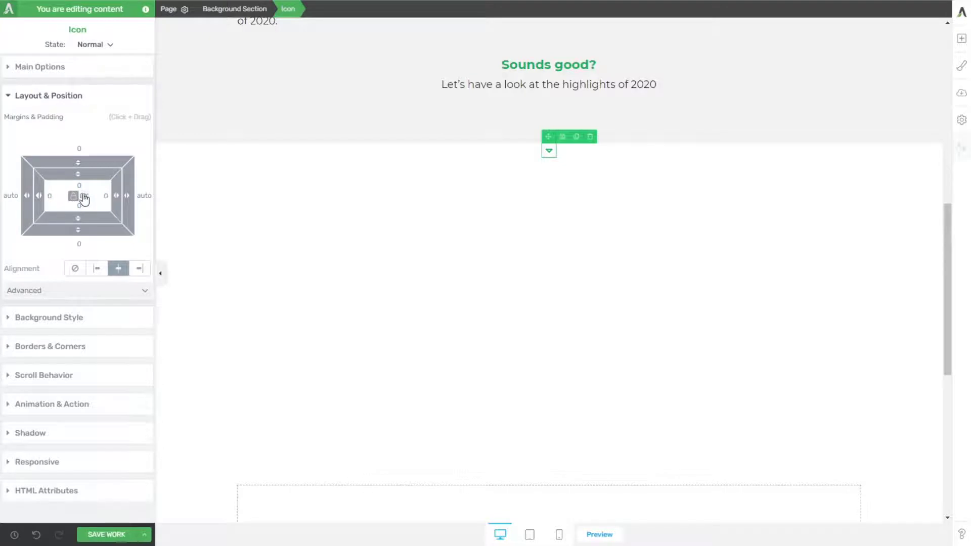
{"action": "left_click", "coordinate": [80, 186]}
{"action": "type", "text": "30"}
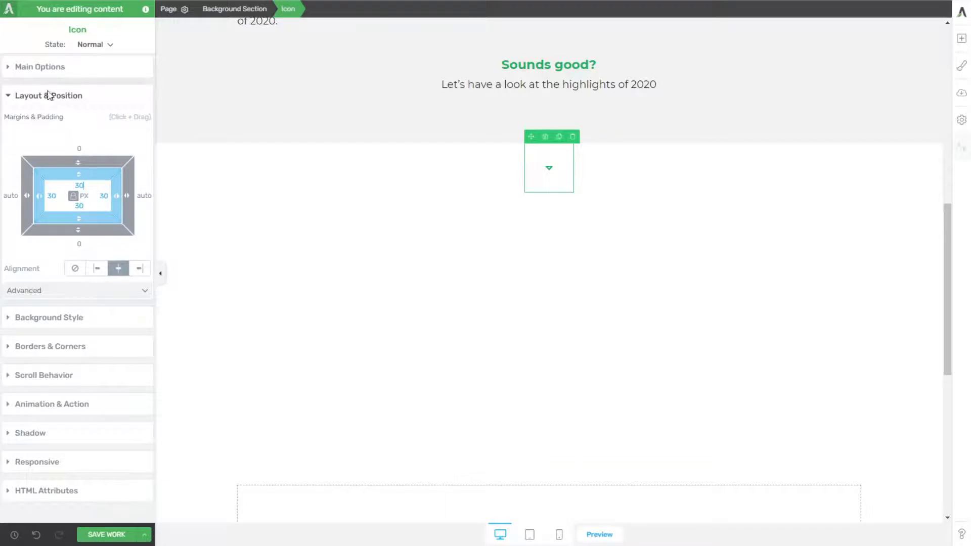
{"action": "type", "text": "20"}
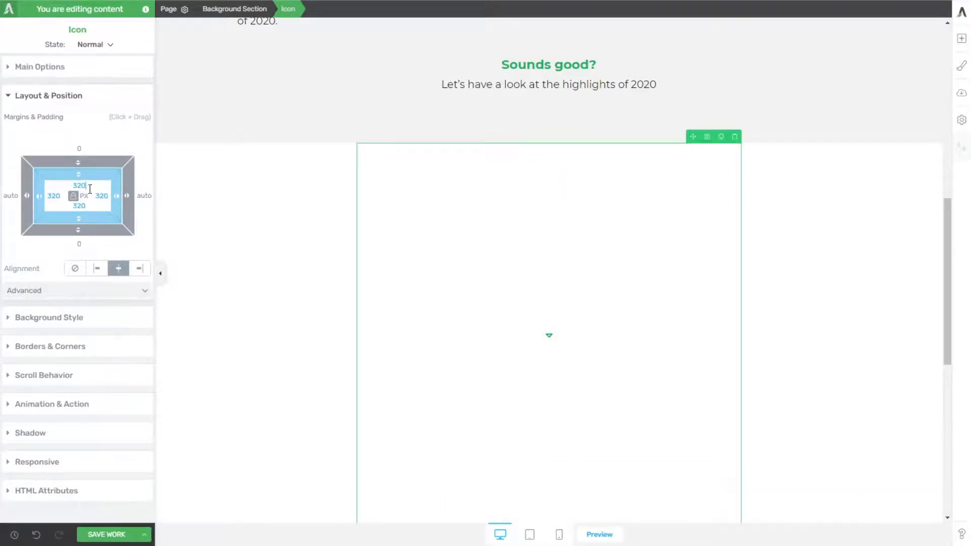
{"action": "left_click_drag", "start_coordinate": [74, 185], "coordinate": [91, 184]}
{"action": "type", "text": "20"}
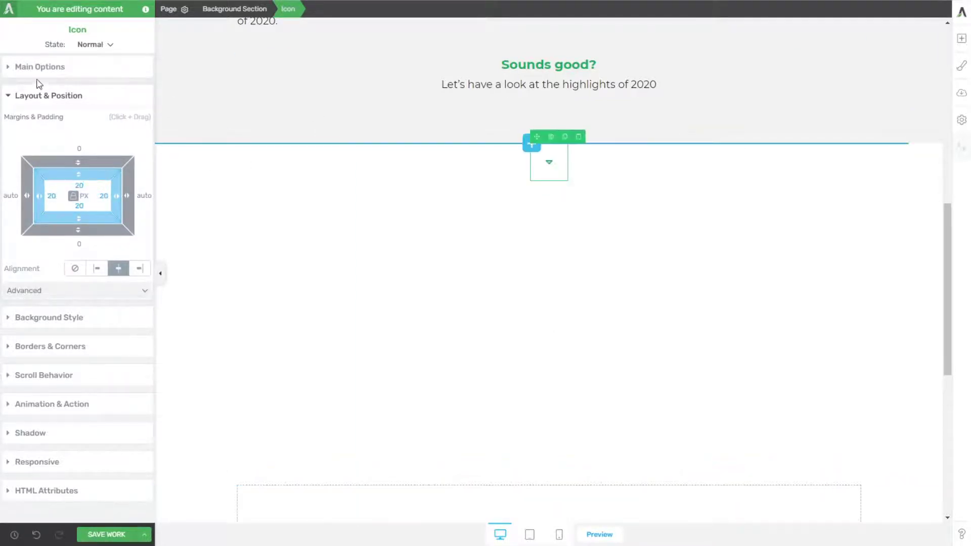
Step: Position the icon relatively with a vertical offset of -33 px so it straddles the section boundary
{"action": "left_click", "coordinate": [143, 293]}
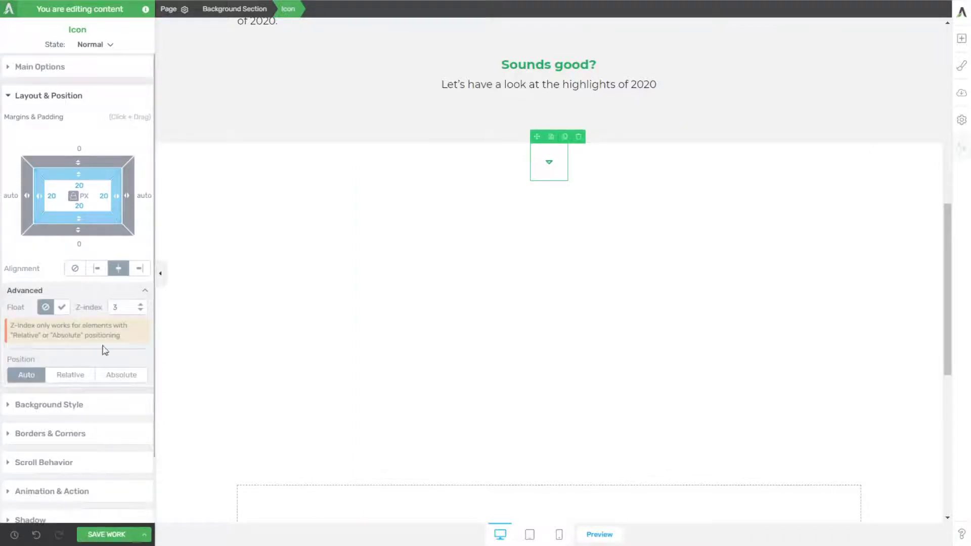
{"action": "left_click", "coordinate": [68, 377]}
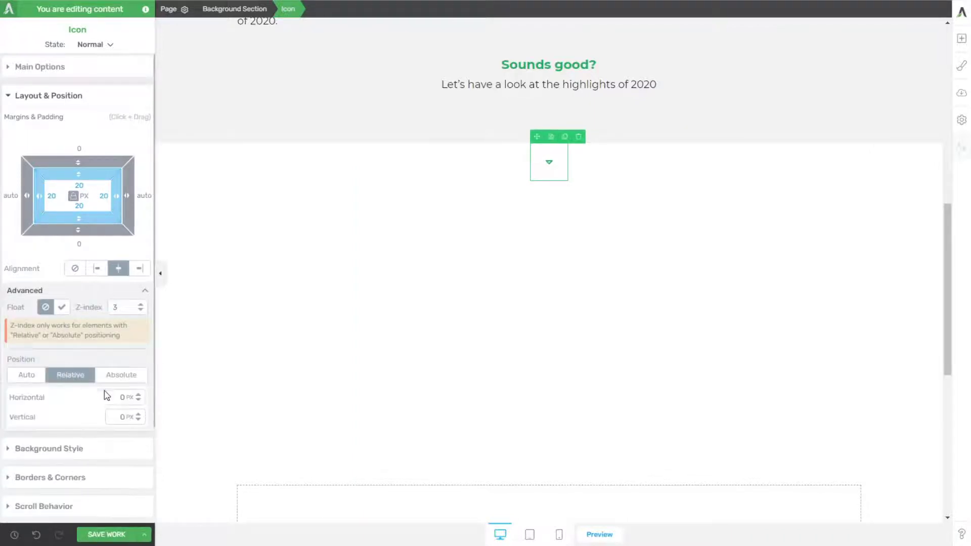
{"action": "left_click_drag", "start_coordinate": [138, 418], "coordinate": [141, 436]}
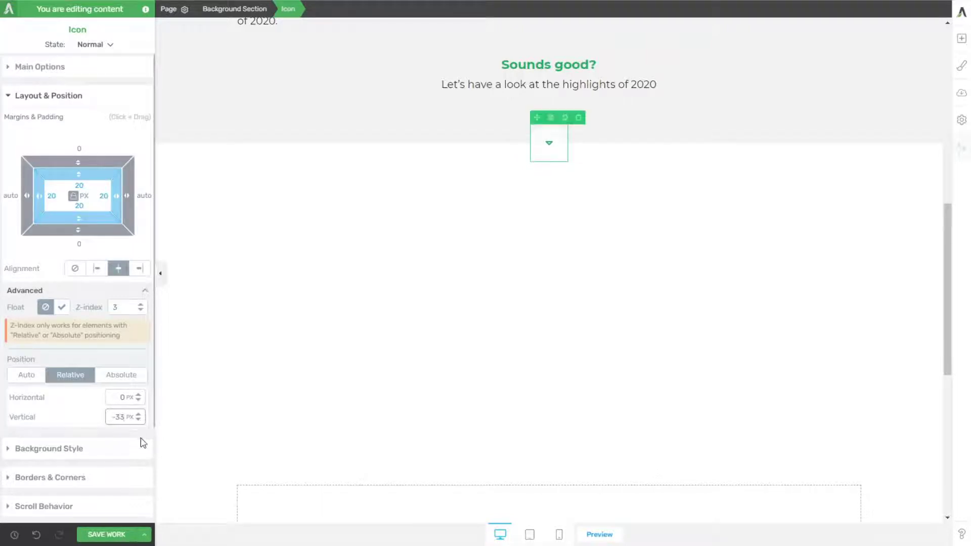
{"action": "left_click", "coordinate": [323, 341]}
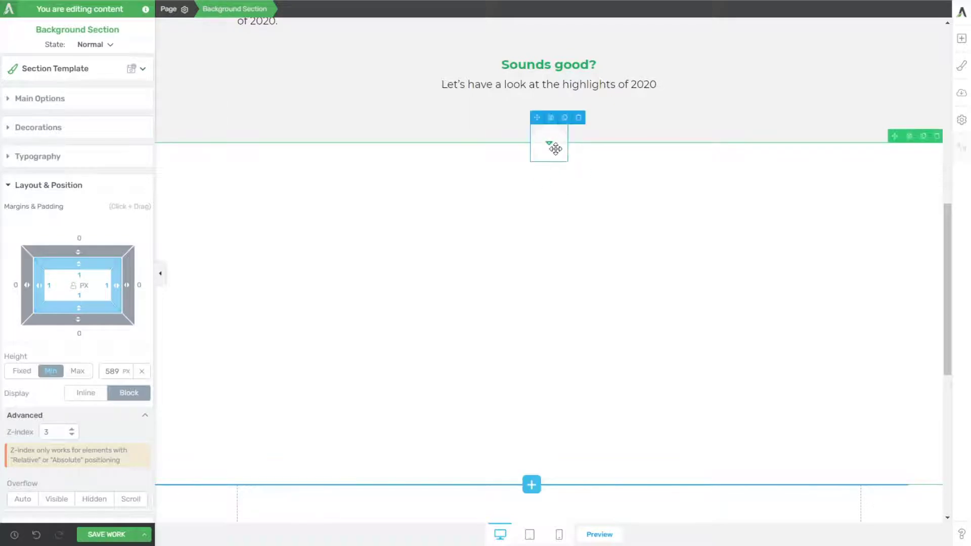
Step: Reopen the icon's background colour and apply white #ffffff again
{"action": "left_click", "coordinate": [553, 147]}
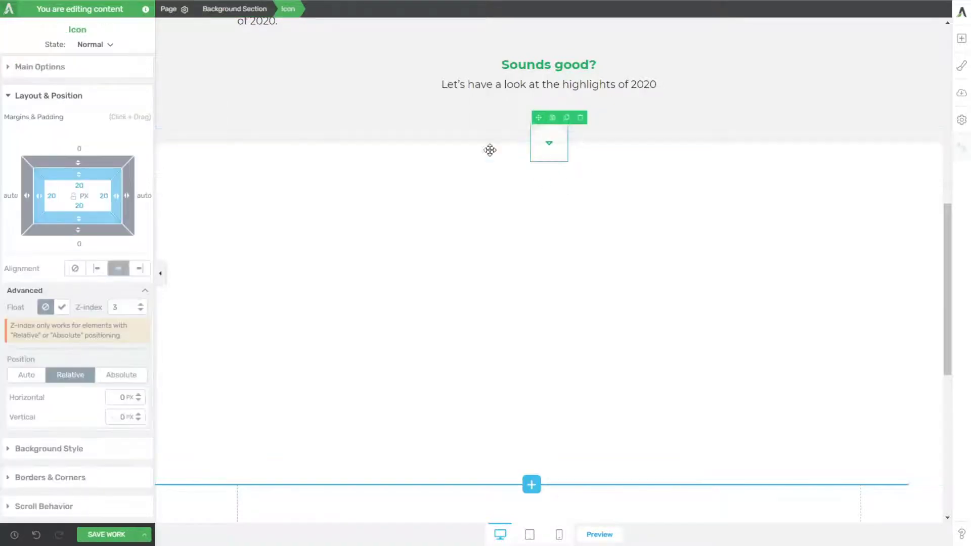
{"action": "left_click", "coordinate": [48, 448]}
{"action": "left_click", "coordinate": [12, 197]}
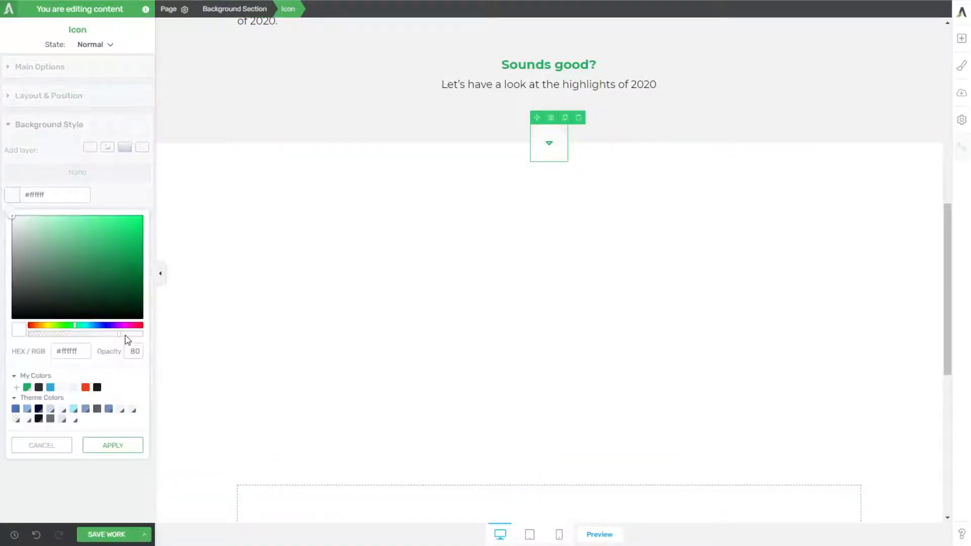
{"action": "left_click", "coordinate": [112, 445]}
{"action": "left_click", "coordinate": [457, 276]}
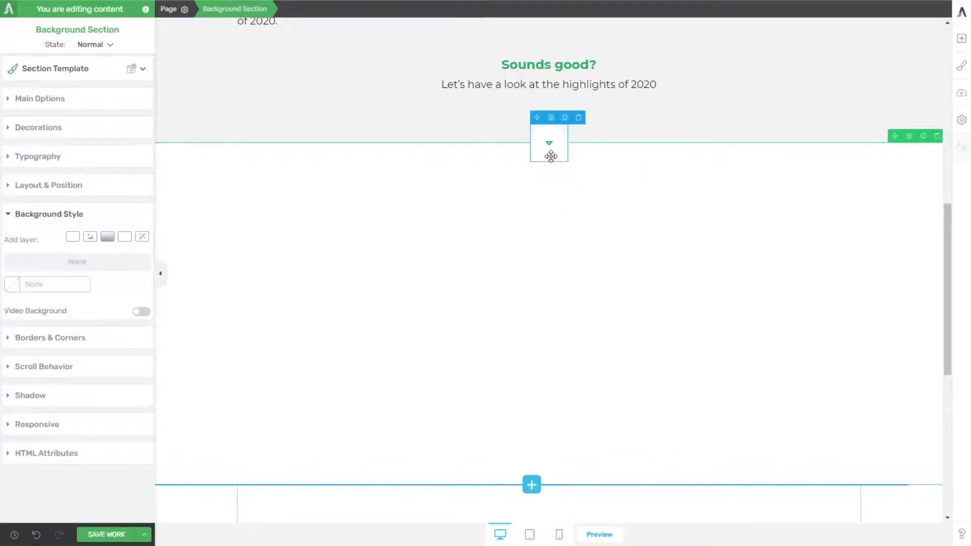
Step: Add an outer shadow to the down-arrow icon with 19 px distance, 21 px blur and 4 px spread
{"action": "left_click", "coordinate": [551, 157]}
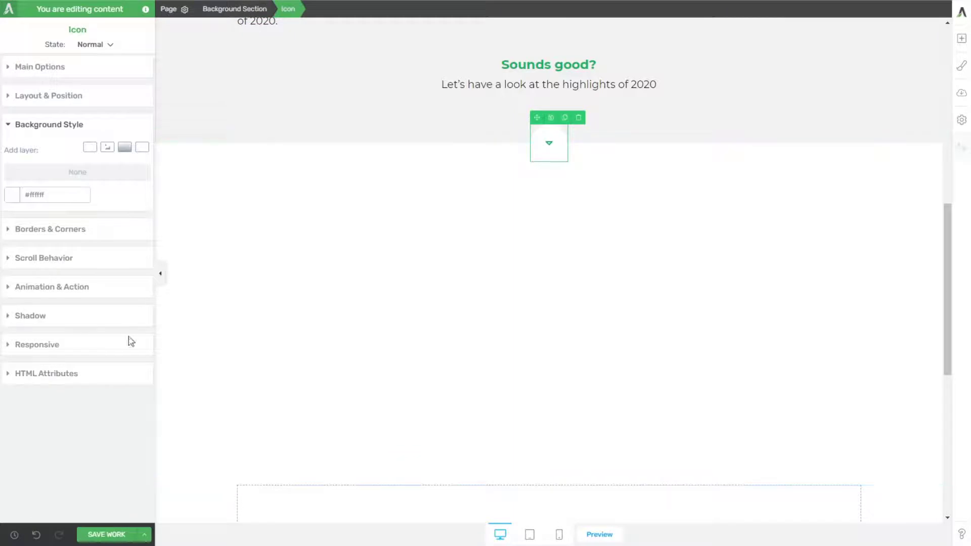
{"action": "left_click", "coordinate": [39, 316]}
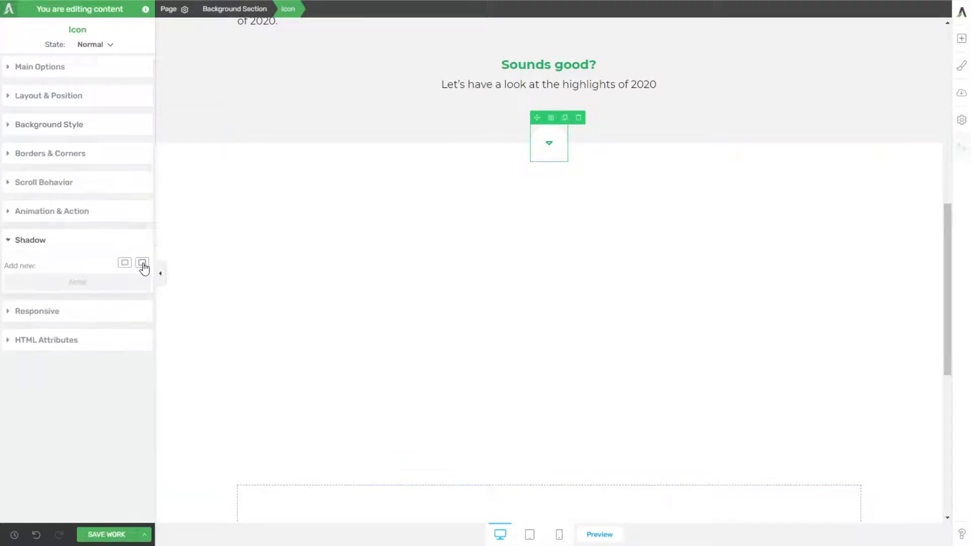
{"action": "left_click", "coordinate": [142, 264]}
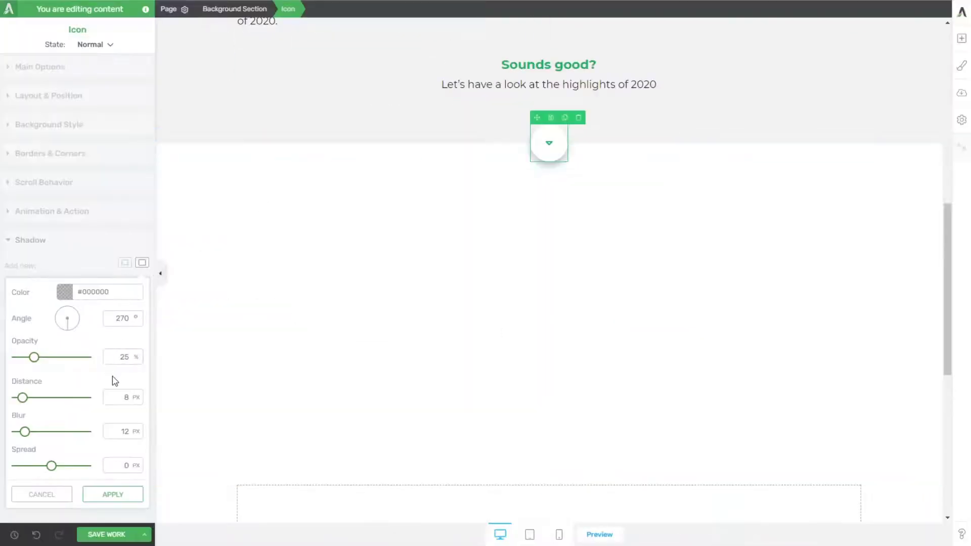
{"action": "type", "text": "10"}
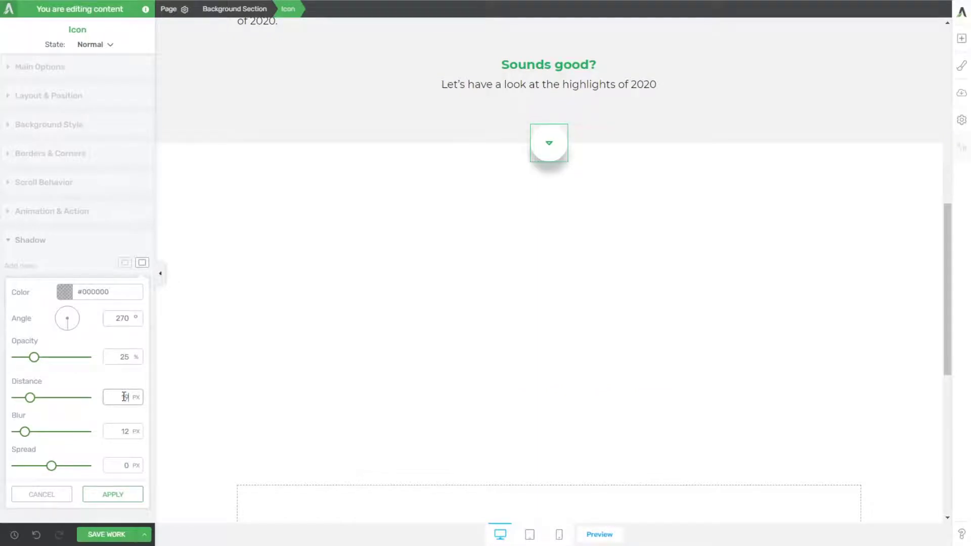
{"action": "double_click", "coordinate": [124, 431]}
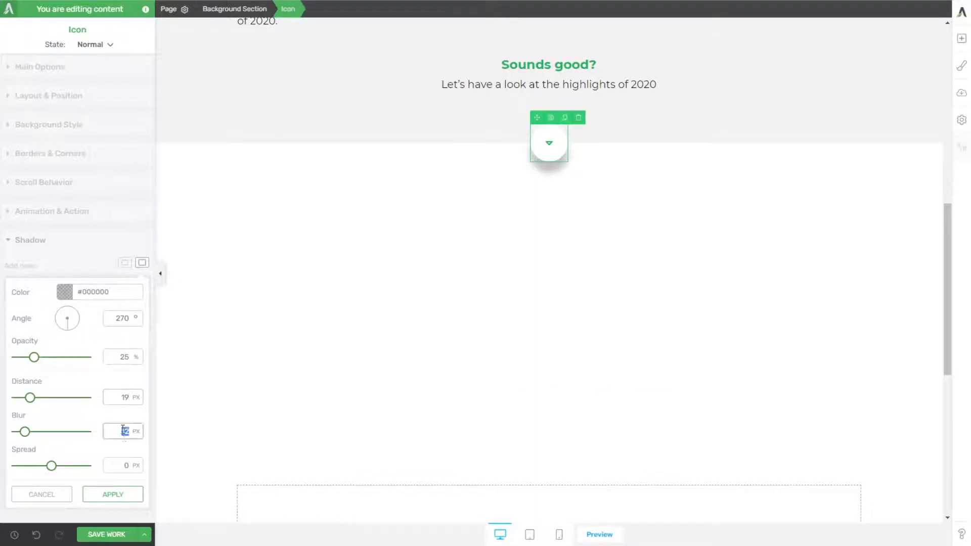
{"action": "double_click", "coordinate": [126, 466]}
{"action": "type", "text": "3"}
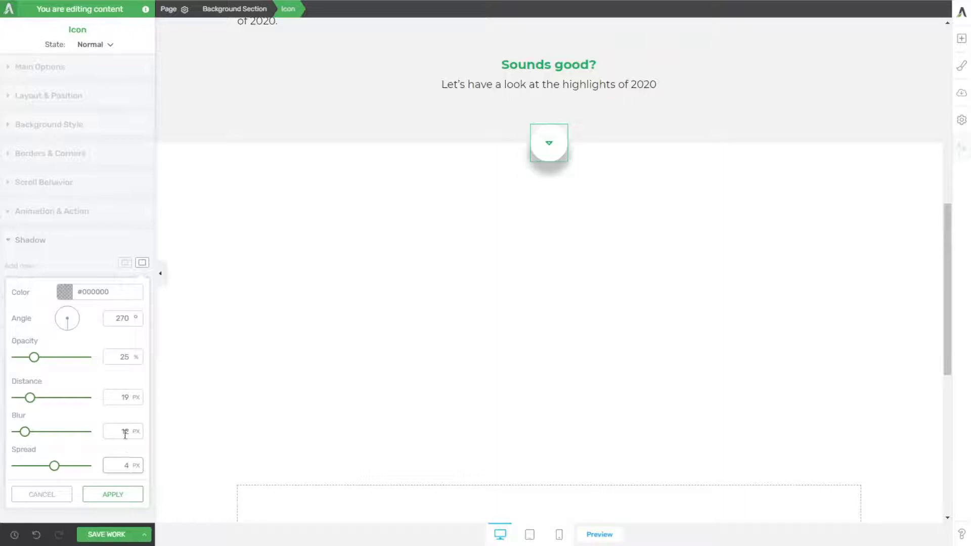
{"action": "double_click", "coordinate": [125, 432]}
{"action": "type", "text": "21"}
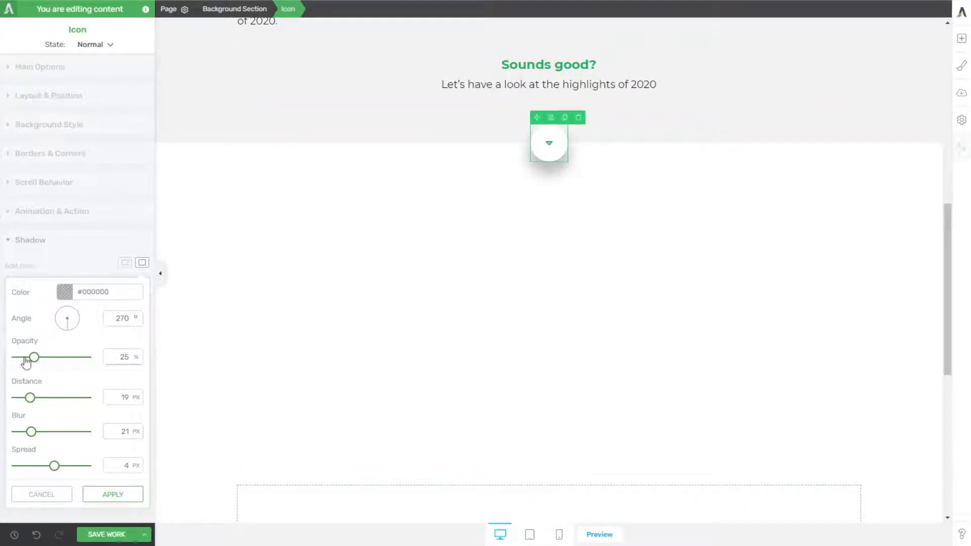
Step: Lower the icon shadow's opacity to match the very faint box-shadow inspected on the reference page
{"action": "left_click_drag", "start_coordinate": [34, 359], "coordinate": [19, 358]}
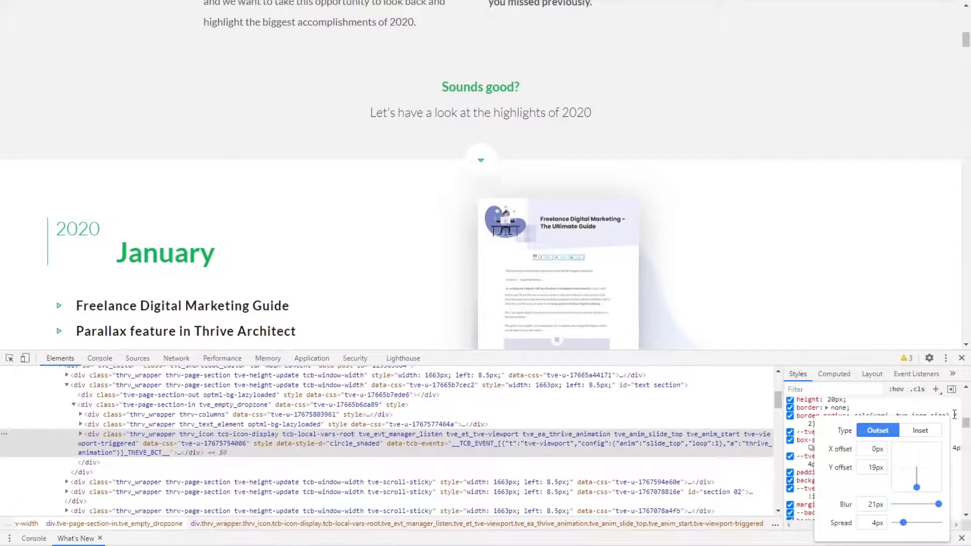
{"action": "left_click", "coordinate": [881, 410]}
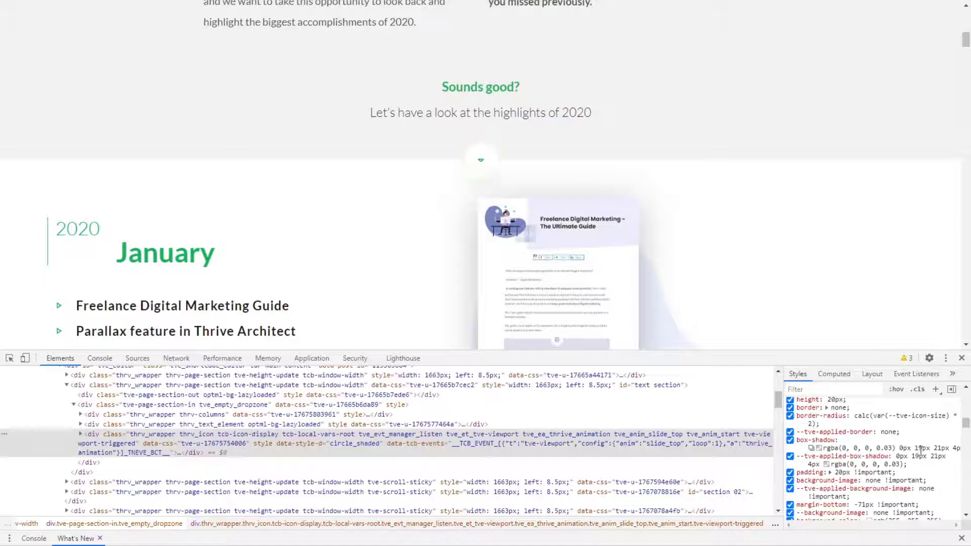
{"action": "left_click", "coordinate": [812, 449]}
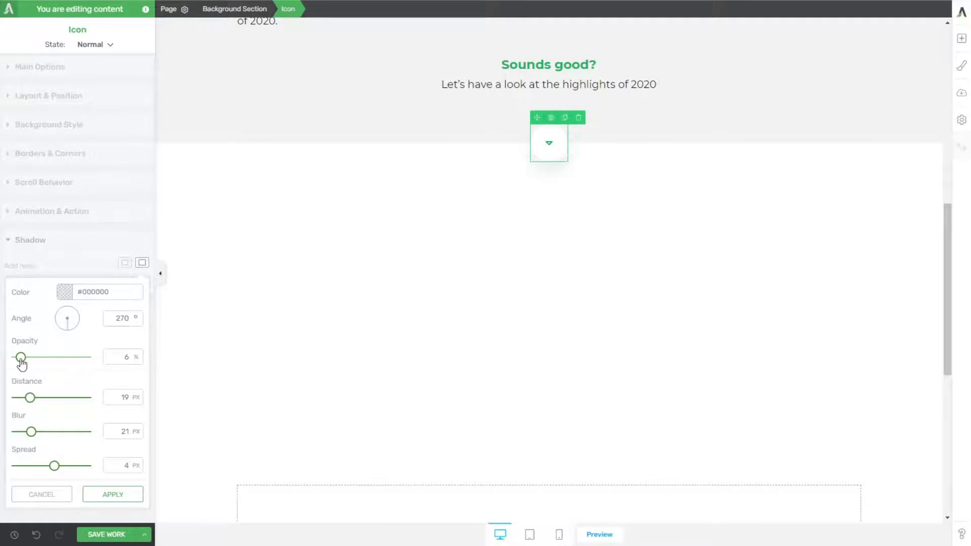
{"action": "left_click_drag", "start_coordinate": [21, 360], "coordinate": [19, 360]}
{"action": "left_click", "coordinate": [362, 349]}
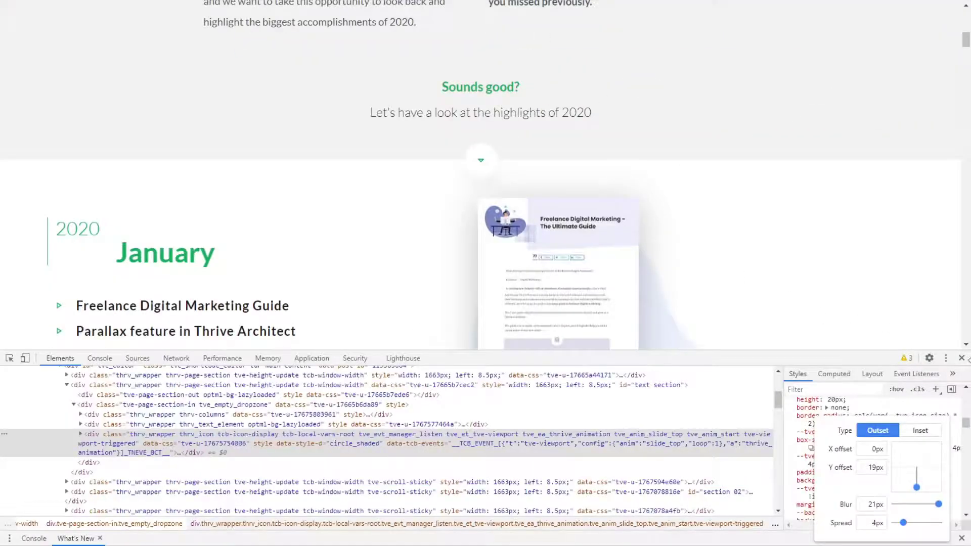
Step: Close the developer tools on the reference page and examine the January section's layout and scroll animations
{"action": "left_click", "coordinate": [962, 358]}
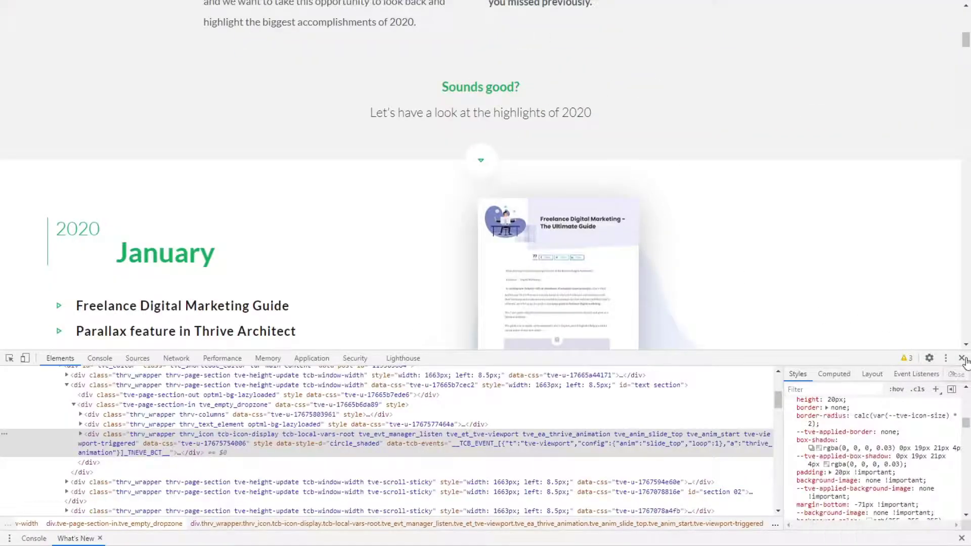
{"action": "scroll", "coordinate": [777, 197], "scroll_direction": "down", "scroll_amount": 3}
{"action": "scroll", "coordinate": [773, 200], "scroll_direction": "up", "scroll_amount": 2}
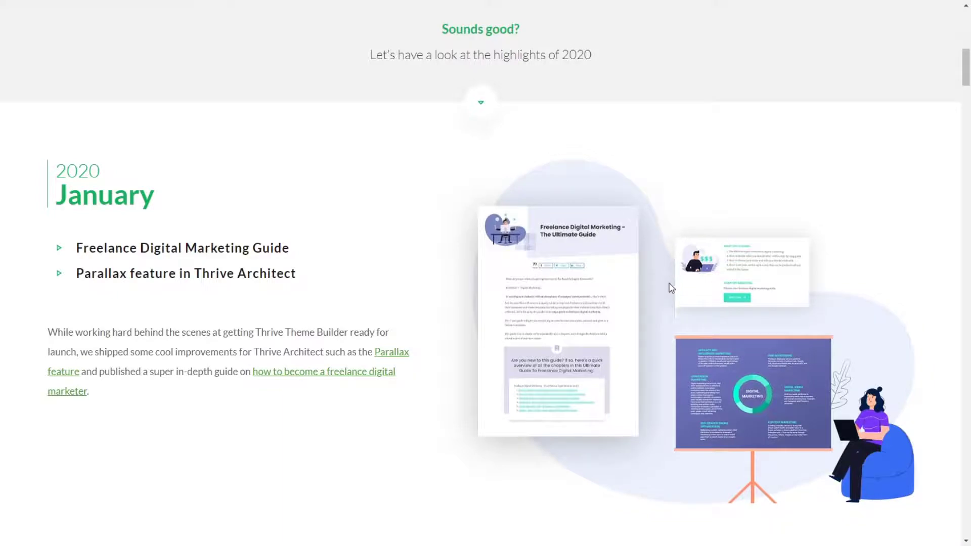
{"action": "scroll", "coordinate": [679, 301], "scroll_direction": "up", "scroll_amount": 3}
{"action": "scroll", "coordinate": [685, 311], "scroll_direction": "down", "scroll_amount": 2}
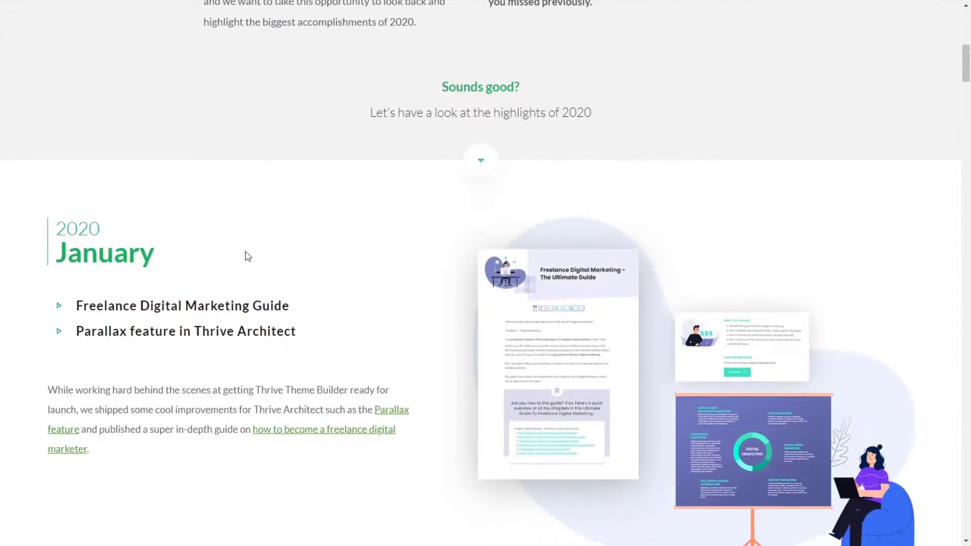
{"action": "scroll", "coordinate": [76, 278], "scroll_direction": "down", "scroll_amount": 2}
{"action": "scroll", "coordinate": [133, 288], "scroll_direction": "up", "scroll_amount": 2}
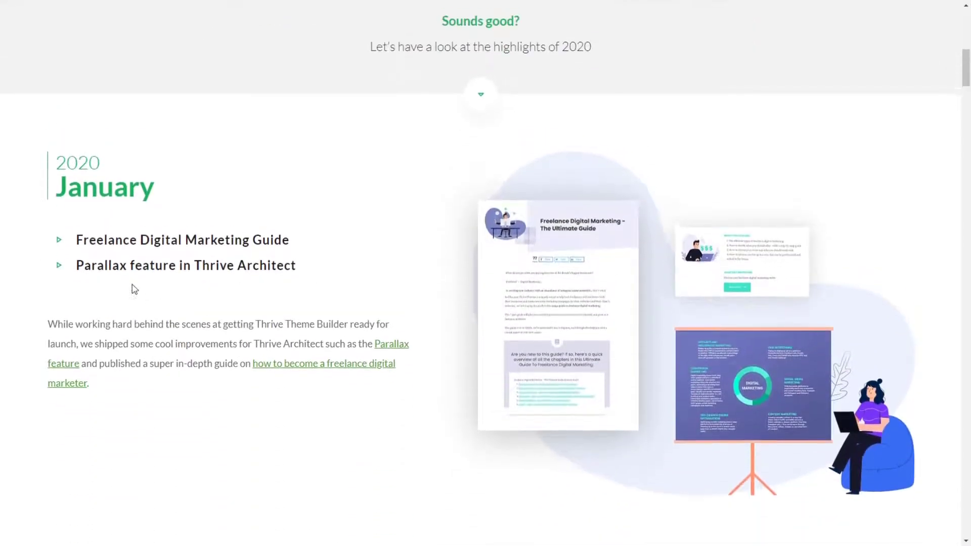
{"action": "scroll", "coordinate": [152, 303], "scroll_direction": "down", "scroll_amount": 2}
{"action": "scroll", "coordinate": [157, 319], "scroll_direction": "up", "scroll_amount": 5}
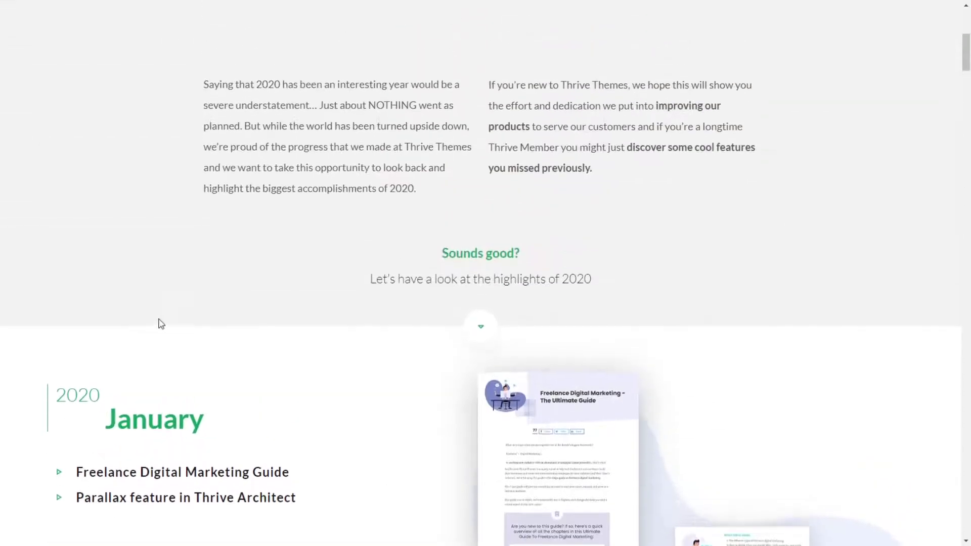
{"action": "scroll", "coordinate": [159, 325], "scroll_direction": "down", "scroll_amount": 3}
{"action": "scroll", "coordinate": [161, 325], "scroll_direction": "up", "scroll_amount": 3}
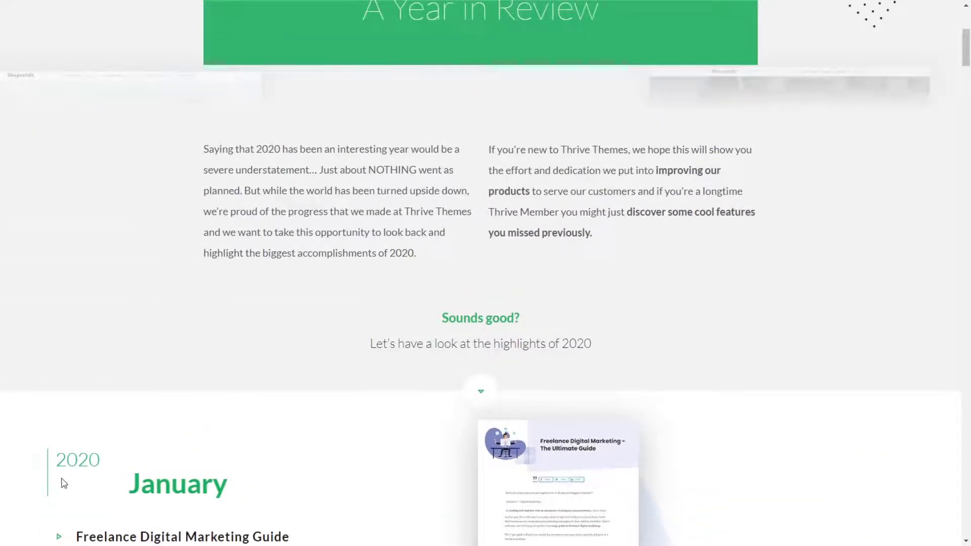
{"action": "scroll", "coordinate": [63, 483], "scroll_direction": "down", "scroll_amount": 2}
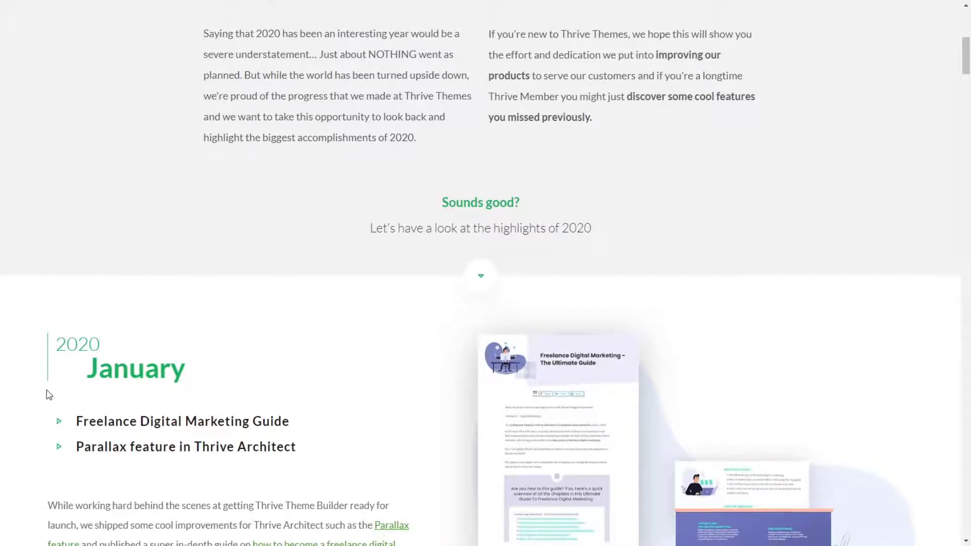
{"action": "scroll", "coordinate": [49, 394], "scroll_direction": "down", "scroll_amount": 2}
{"action": "scroll", "coordinate": [137, 377], "scroll_direction": "down", "scroll_amount": 1}
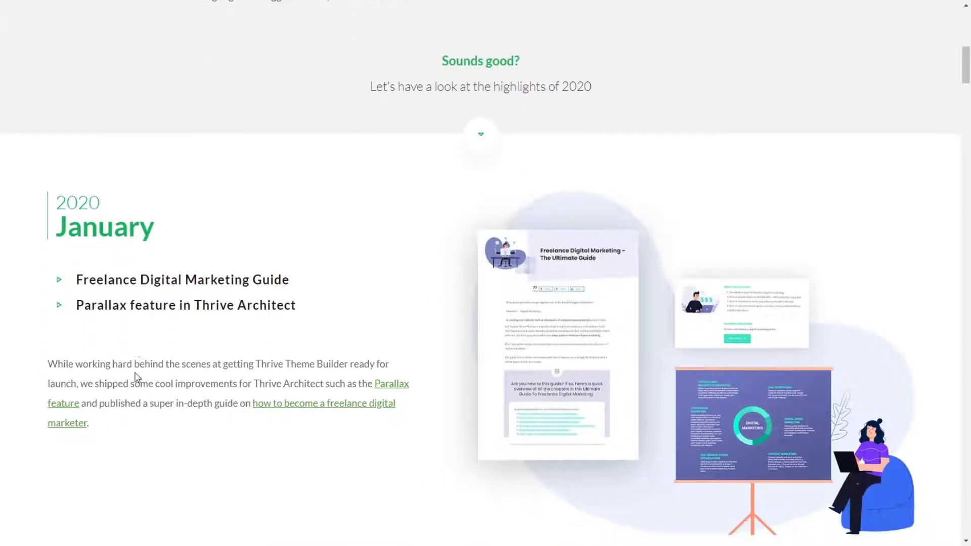
{"action": "scroll", "coordinate": [136, 377], "scroll_direction": "down", "scroll_amount": 4}
{"action": "scroll", "coordinate": [136, 378], "scroll_direction": "up", "scroll_amount": 3}
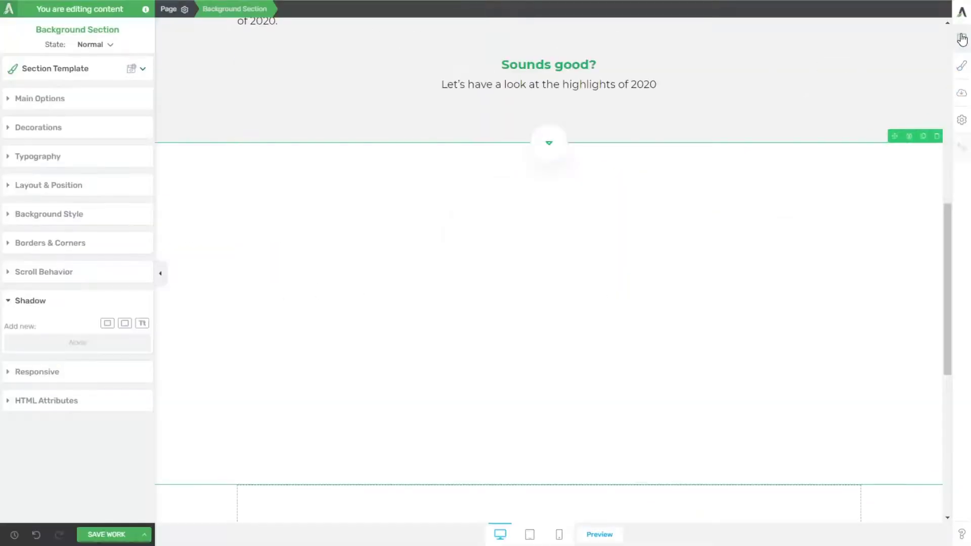
Step: Add a two-column layout with equal 1/2 widths to the white section below the arrow icon
{"action": "left_click", "coordinate": [962, 38]}
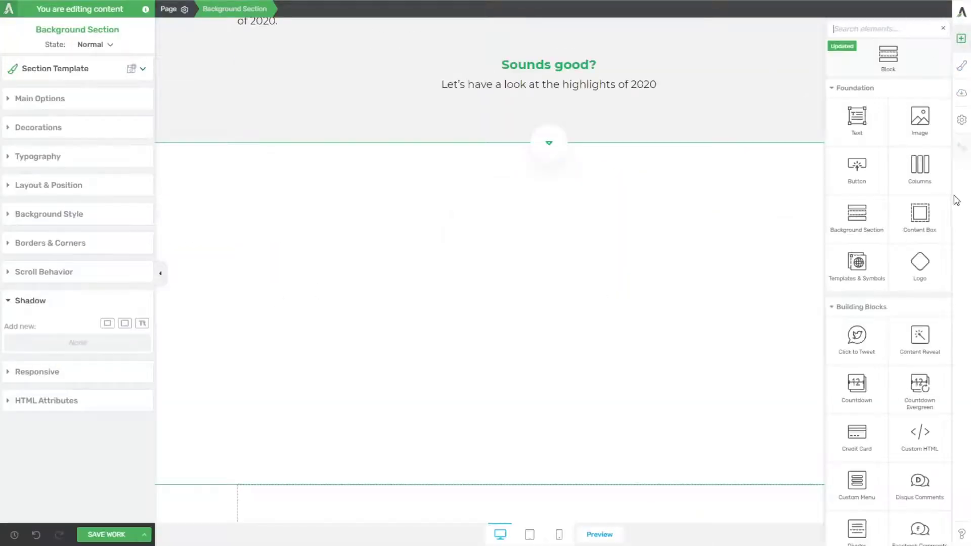
{"action": "left_click_drag", "start_coordinate": [921, 163], "coordinate": [551, 156]}
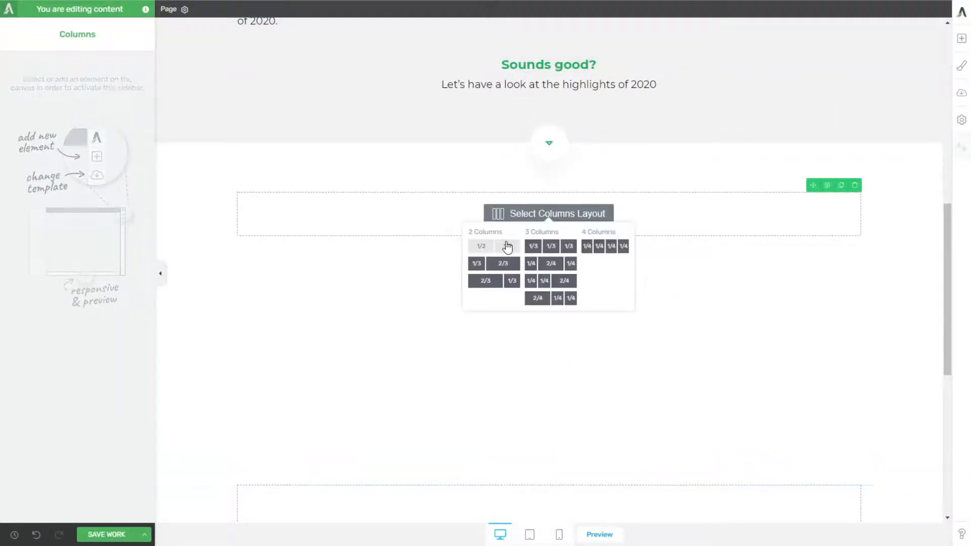
{"action": "left_click", "coordinate": [507, 247]}
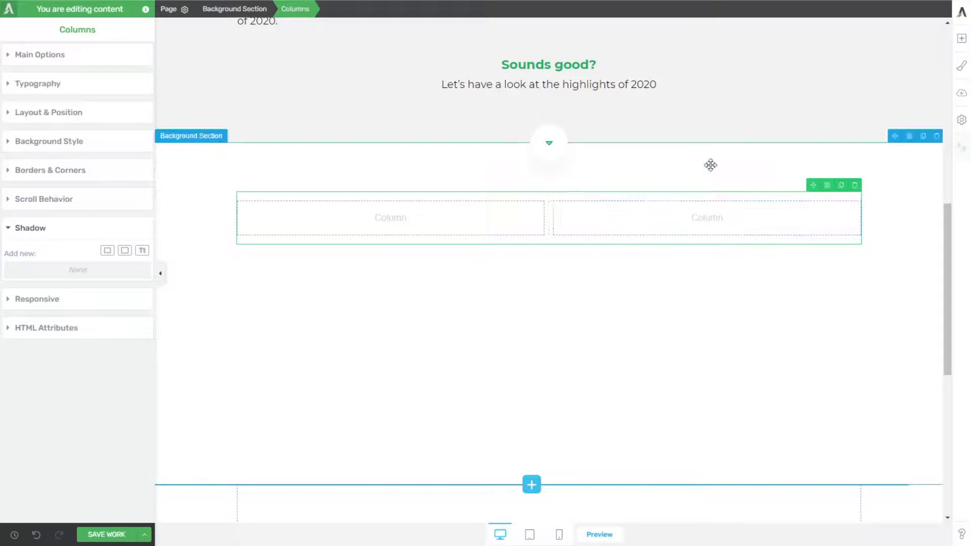
Step: Insert the image section_1_element_01.png from the media library into the second column
{"action": "left_click", "coordinate": [962, 40]}
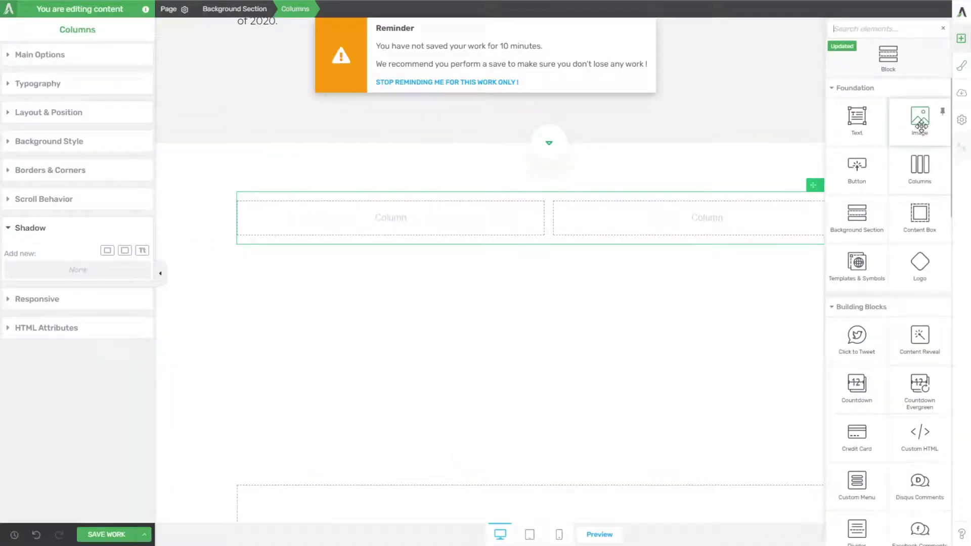
{"action": "left_click_drag", "start_coordinate": [920, 126], "coordinate": [708, 217]}
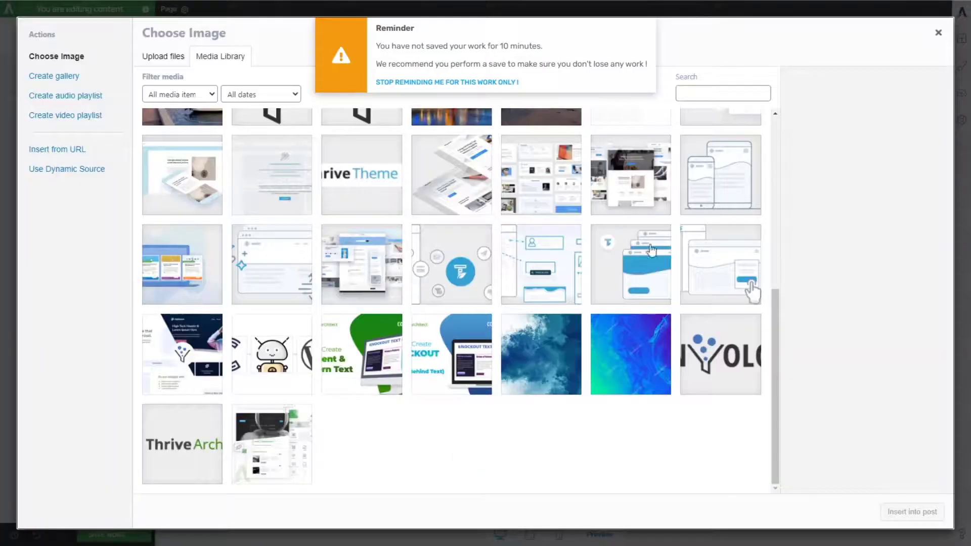
{"action": "scroll", "coordinate": [469, 344], "scroll_direction": "up", "scroll_amount": 10}
{"action": "left_click", "coordinate": [266, 175]}
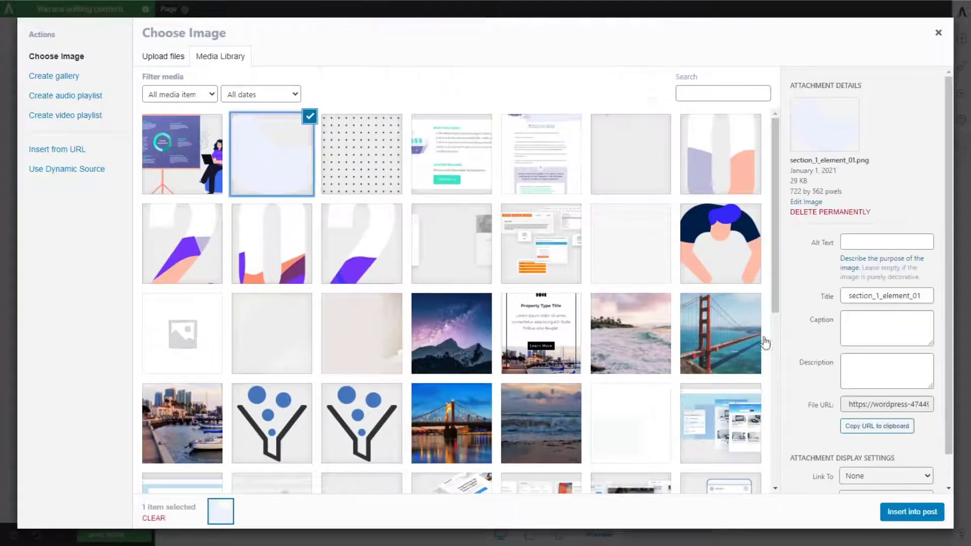
{"action": "left_click", "coordinate": [912, 511]}
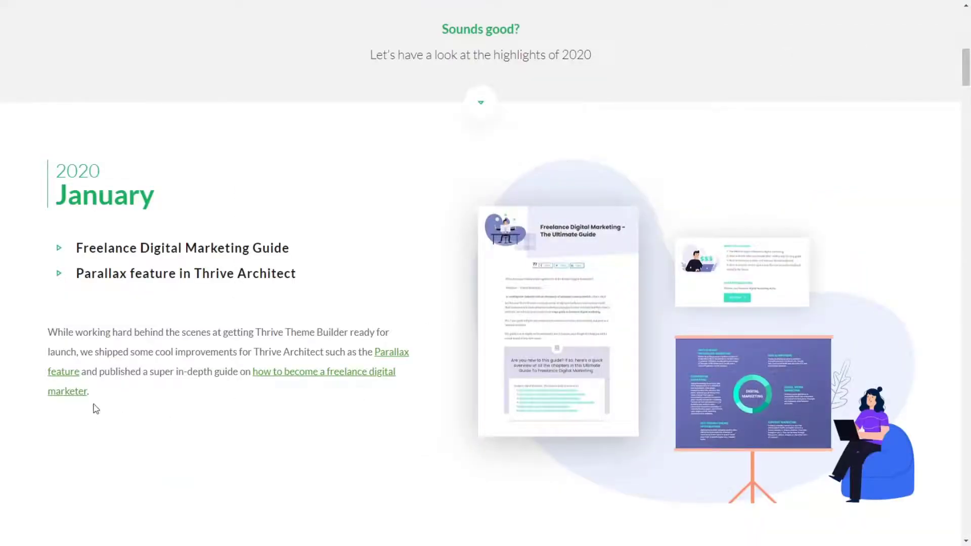
Step: Copy the January paragraph from the reference page and paste it into a new text element in the first column
{"action": "left_click_drag", "start_coordinate": [95, 409], "coordinate": [54, 336]}
{"action": "key", "text": "ctrl+c"}
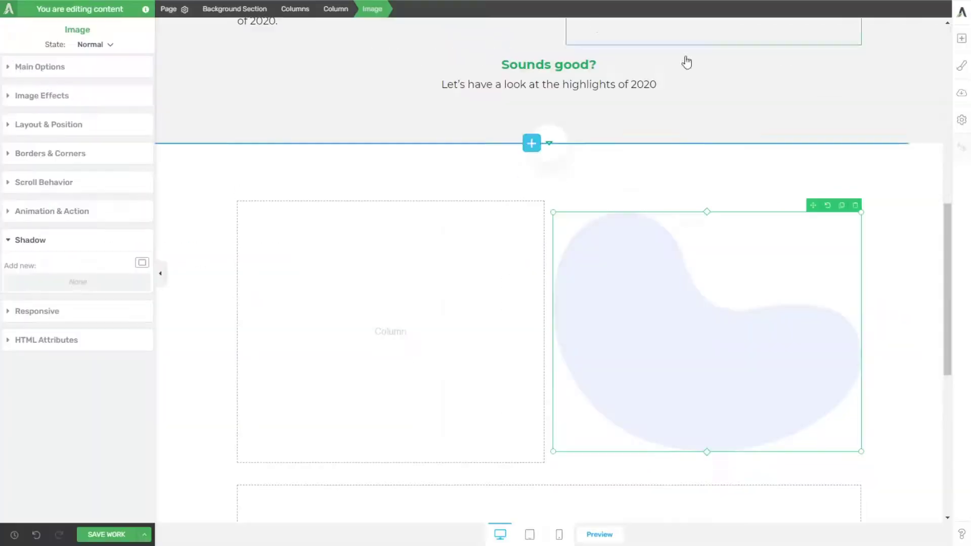
{"action": "left_click", "coordinate": [961, 38]}
{"action": "left_click_drag", "start_coordinate": [857, 114], "coordinate": [416, 338]}
{"action": "key", "text": "ctrl+v"}
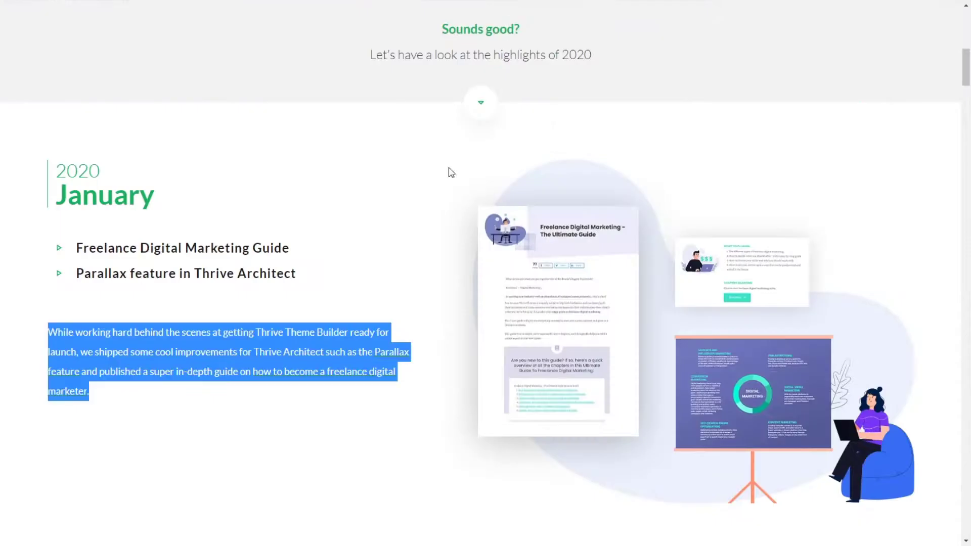
Step: Stop the white January section from inheriting the landing page width and set its content maximum width to 1400 px
{"action": "scroll", "coordinate": [483, 268], "scroll_direction": "up", "scroll_amount": 5}
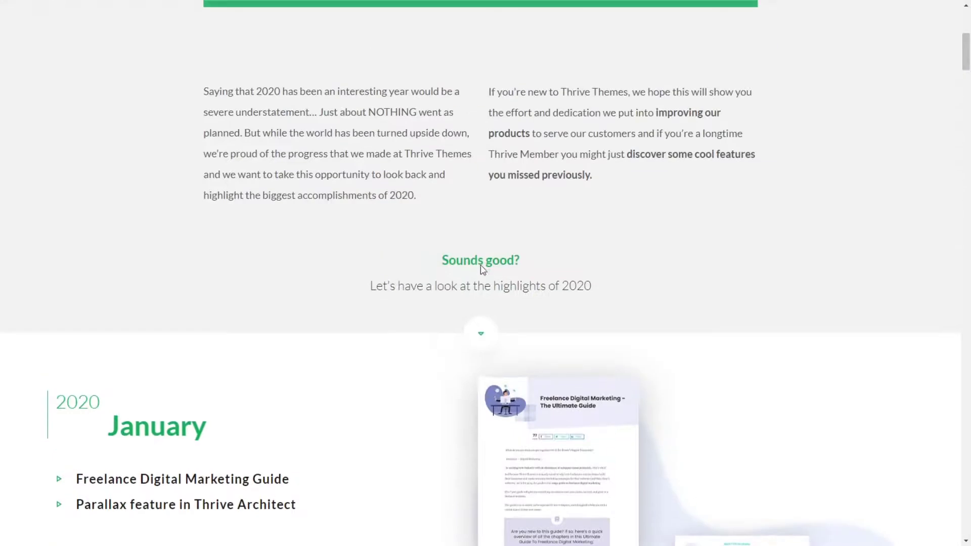
{"action": "scroll", "coordinate": [150, 336], "scroll_direction": "down", "scroll_amount": 4}
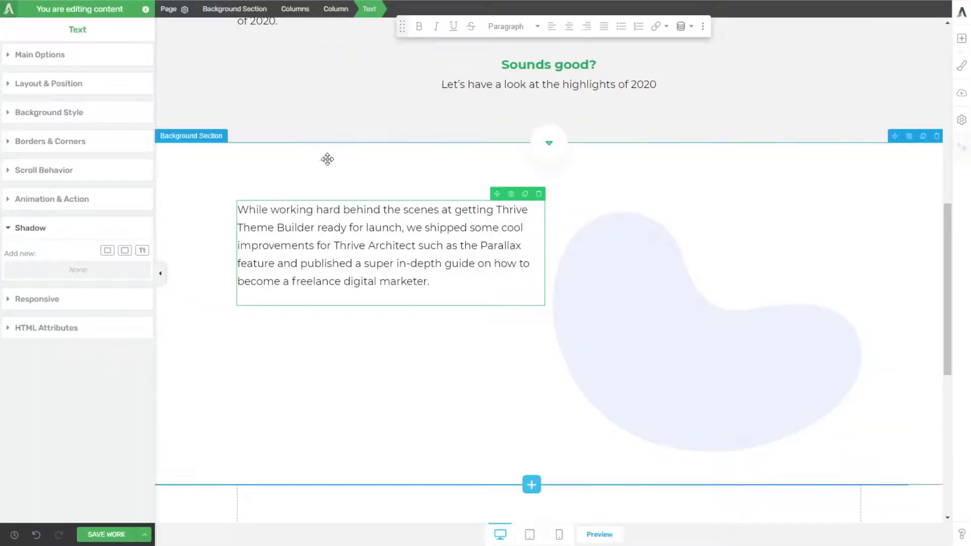
{"action": "left_click", "coordinate": [328, 158]}
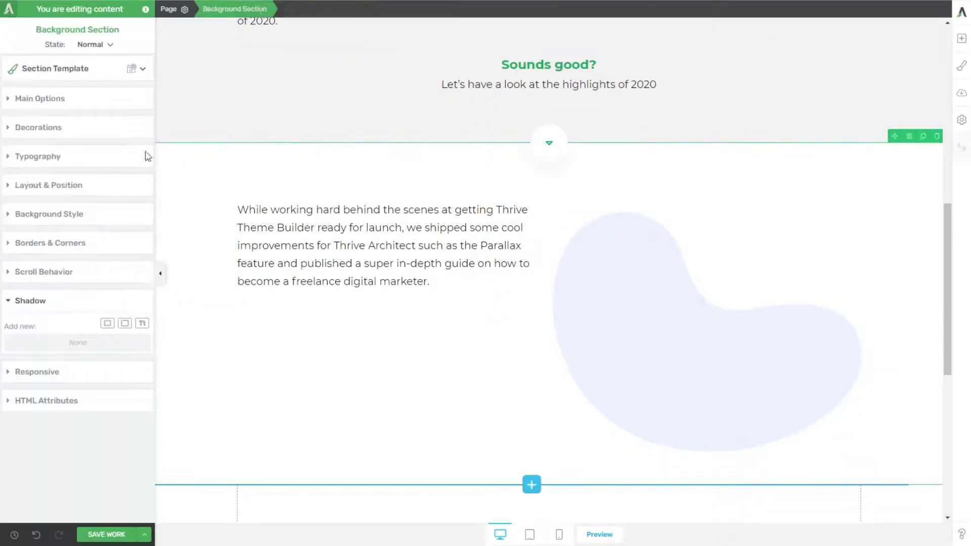
{"action": "left_click", "coordinate": [41, 99]}
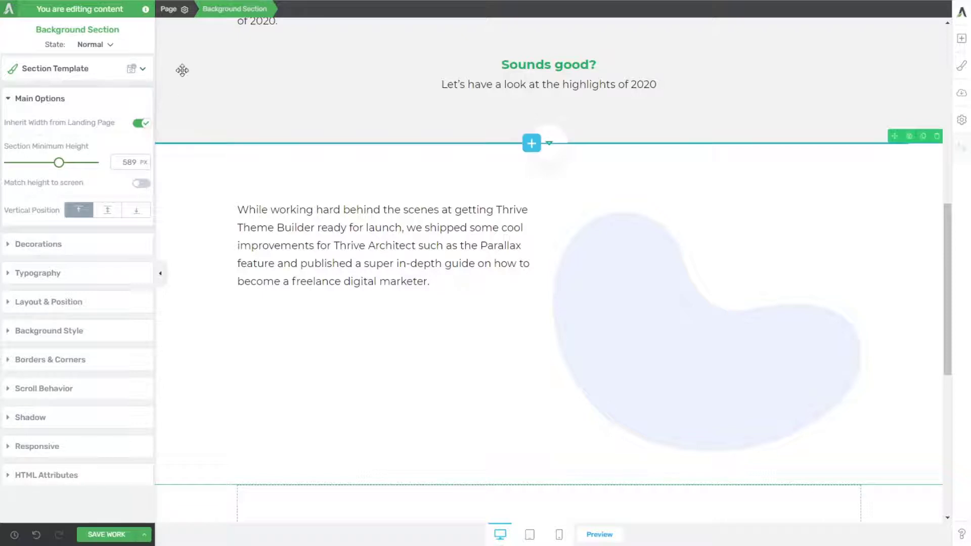
{"action": "left_click", "coordinate": [169, 9]}
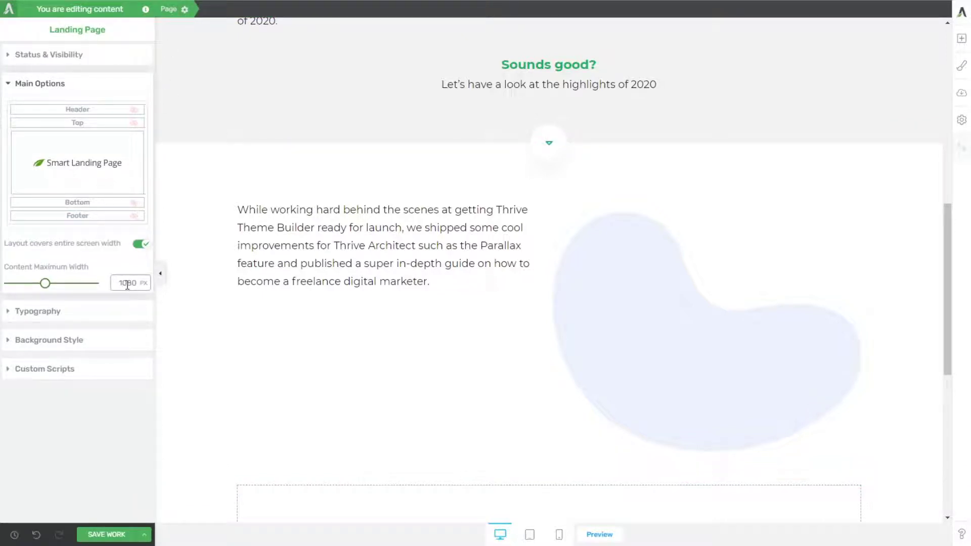
{"action": "left_click", "coordinate": [201, 158]}
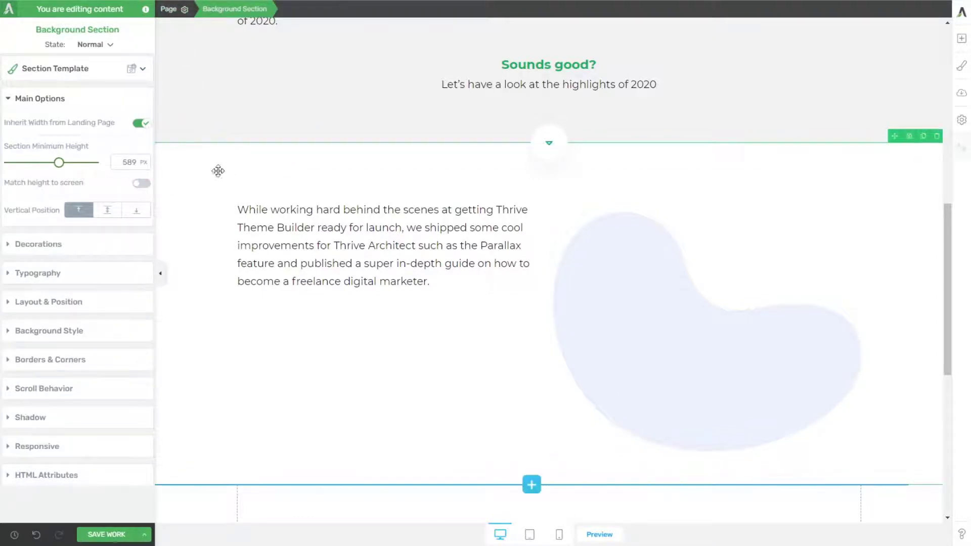
{"action": "left_click", "coordinate": [141, 123]}
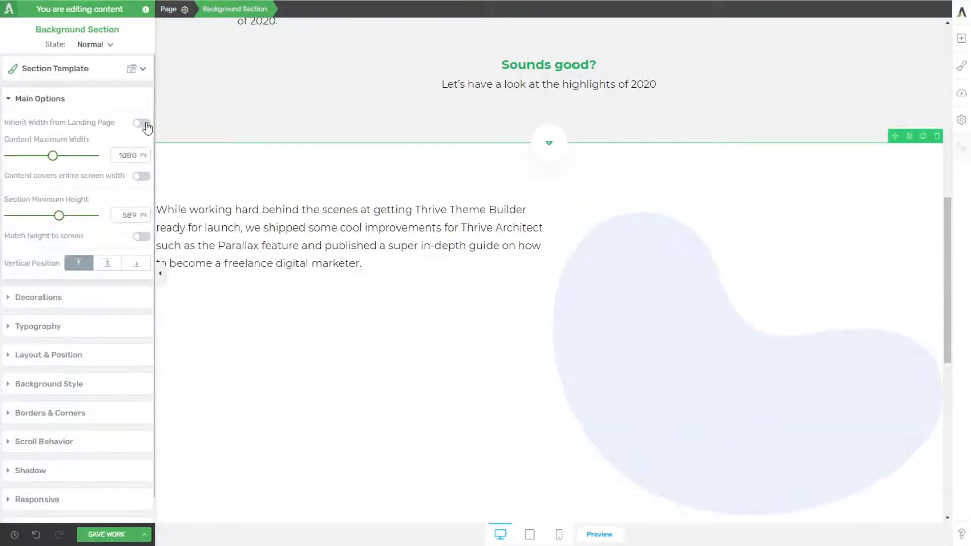
{"action": "double_click", "coordinate": [127, 155]}
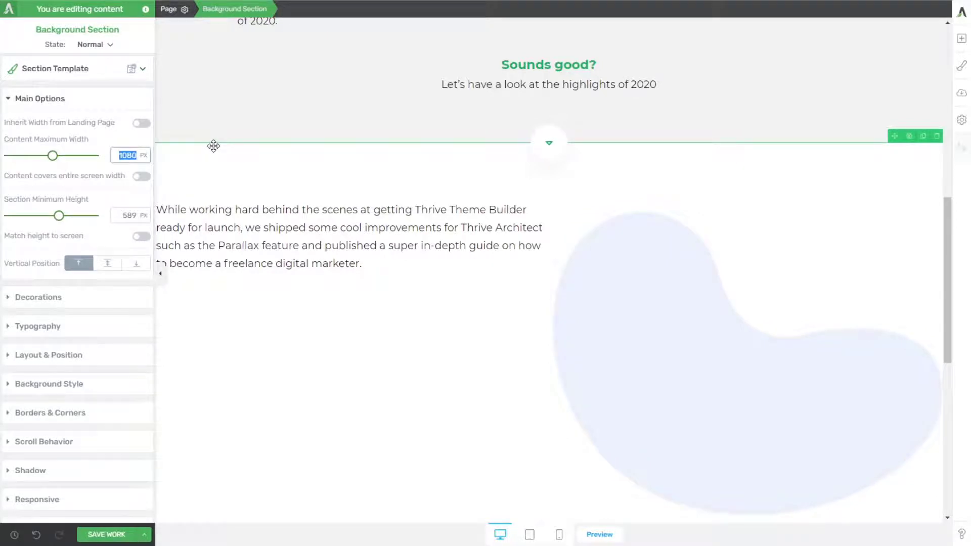
{"action": "type", "text": "1400"}
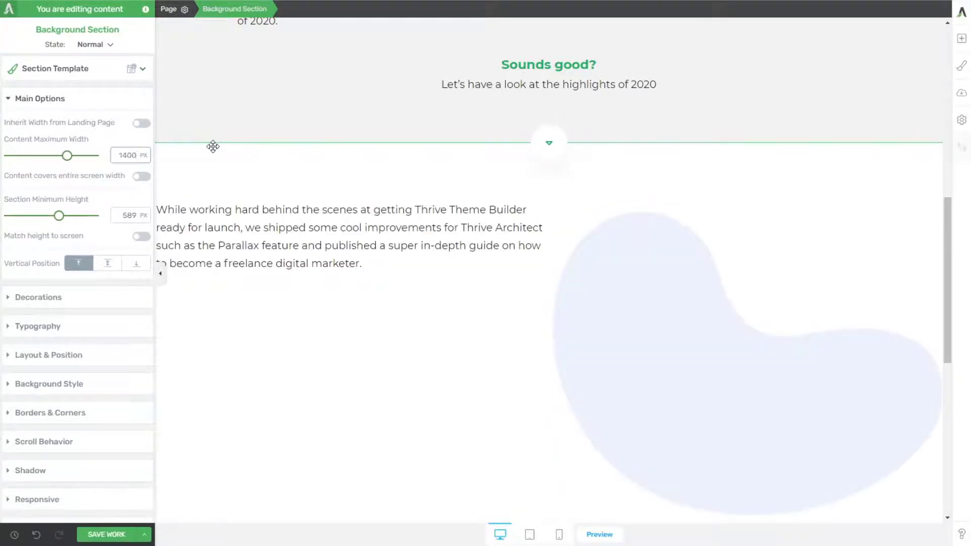
{"action": "left_click", "coordinate": [160, 273]}
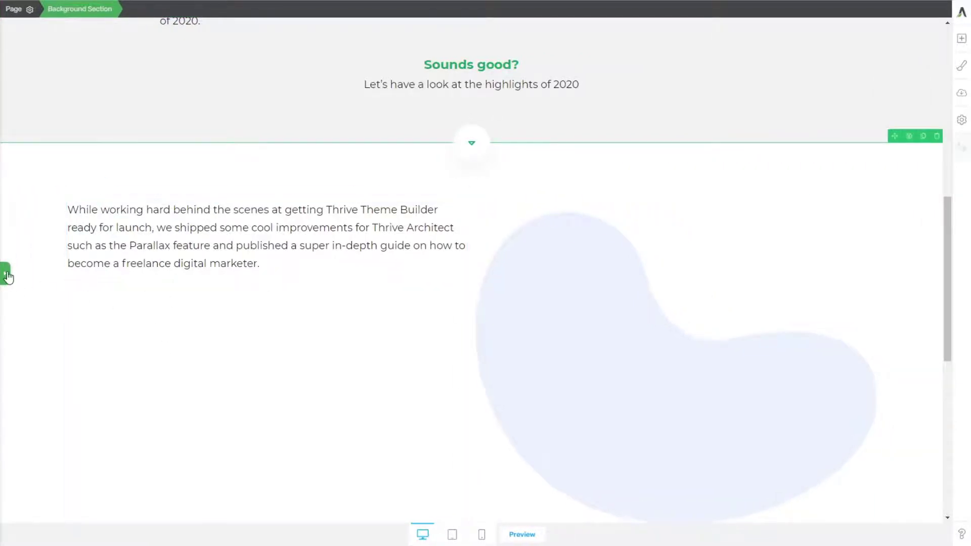
{"action": "left_click", "coordinate": [6, 274]}
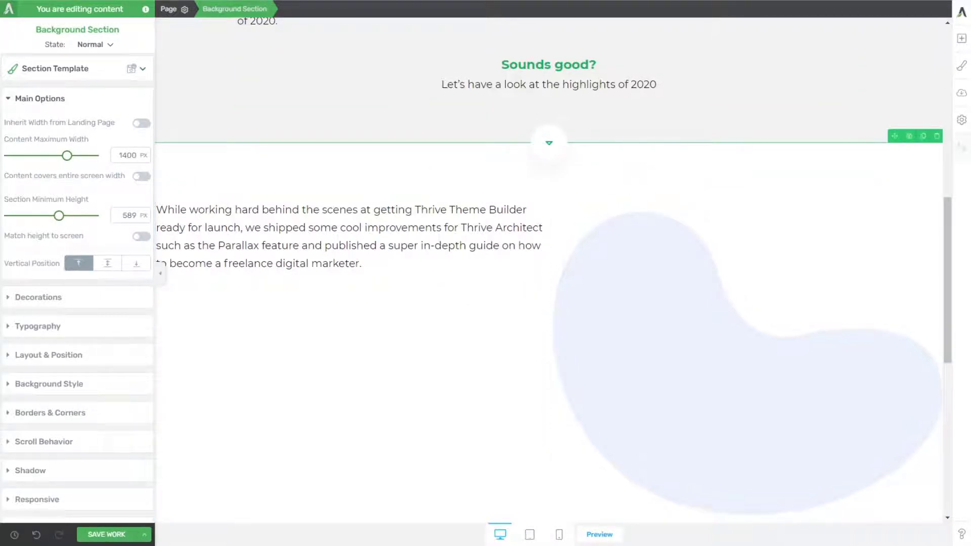
Step: Add a content box above the January paragraph and give it a 1 px Mountain Meadow green border on its left side only
{"action": "left_click", "coordinate": [961, 39]}
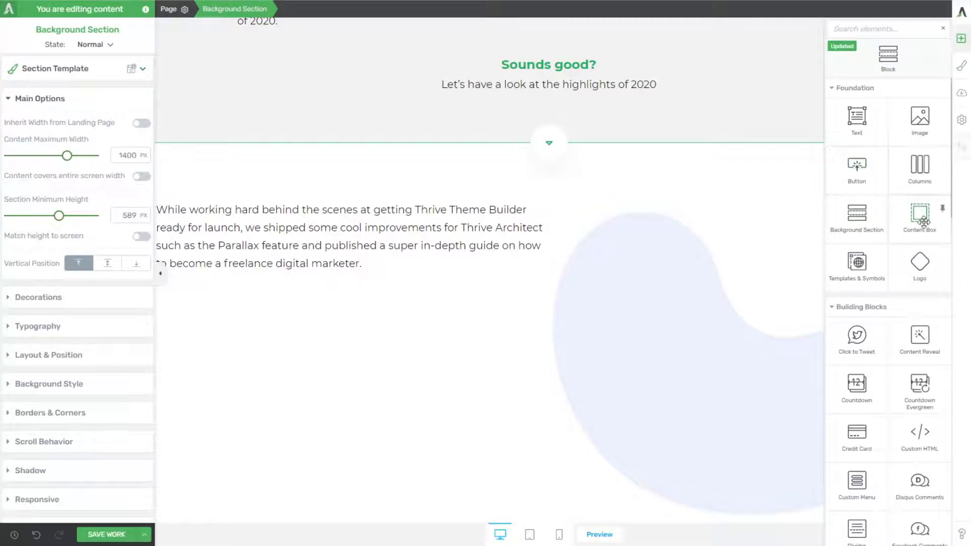
{"action": "left_click_drag", "start_coordinate": [923, 221], "coordinate": [352, 218]}
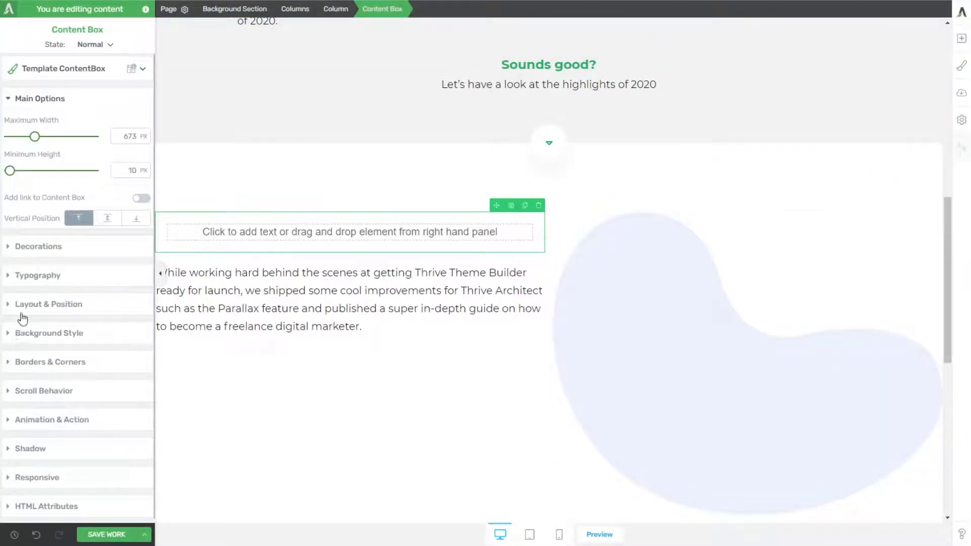
{"action": "left_click", "coordinate": [23, 369]}
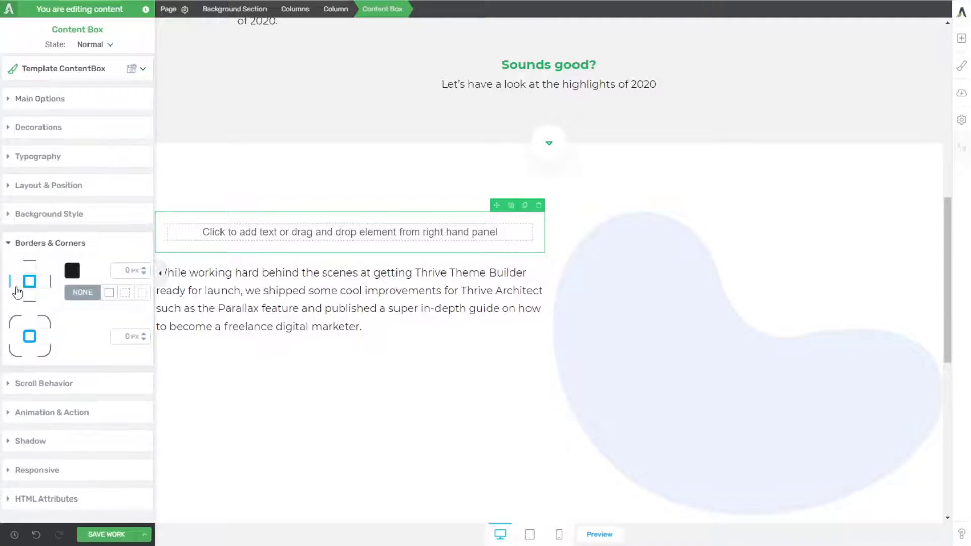
{"action": "left_click", "coordinate": [72, 272]}
{"action": "left_click", "coordinate": [26, 451]}
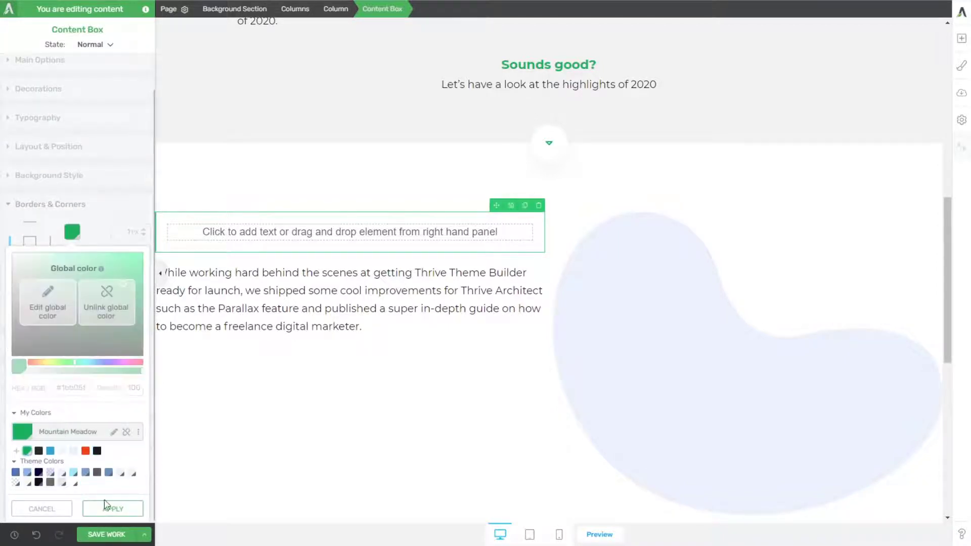
{"action": "left_click", "coordinate": [113, 508]}
{"action": "left_click", "coordinate": [260, 381]}
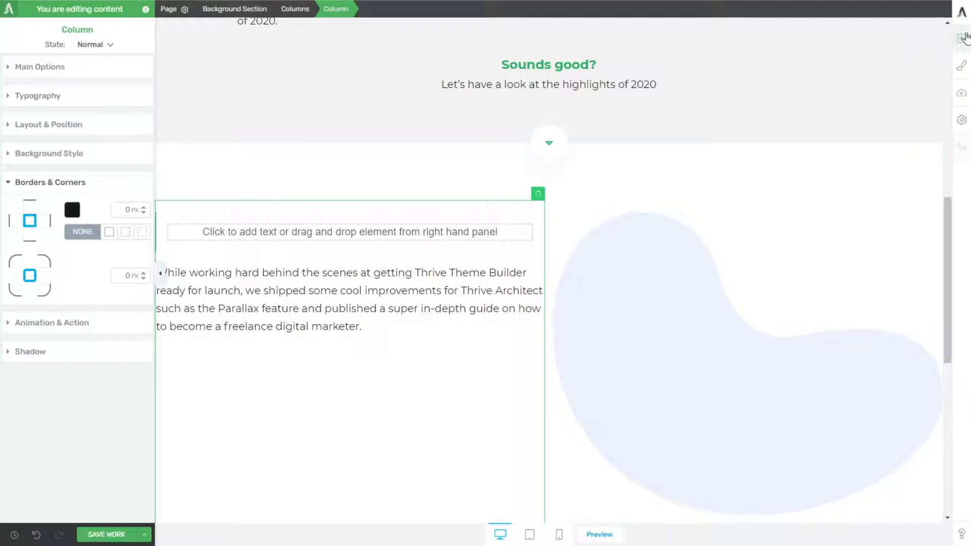
Step: Add a text element reading "2020" inside the content box
{"action": "left_click", "coordinate": [962, 38]}
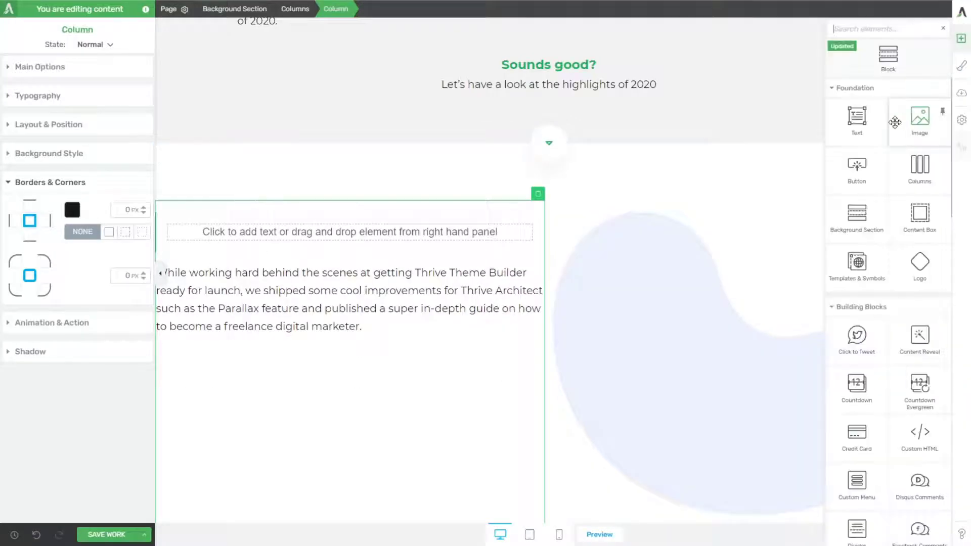
{"action": "left_click_drag", "start_coordinate": [906, 121], "coordinate": [314, 232]}
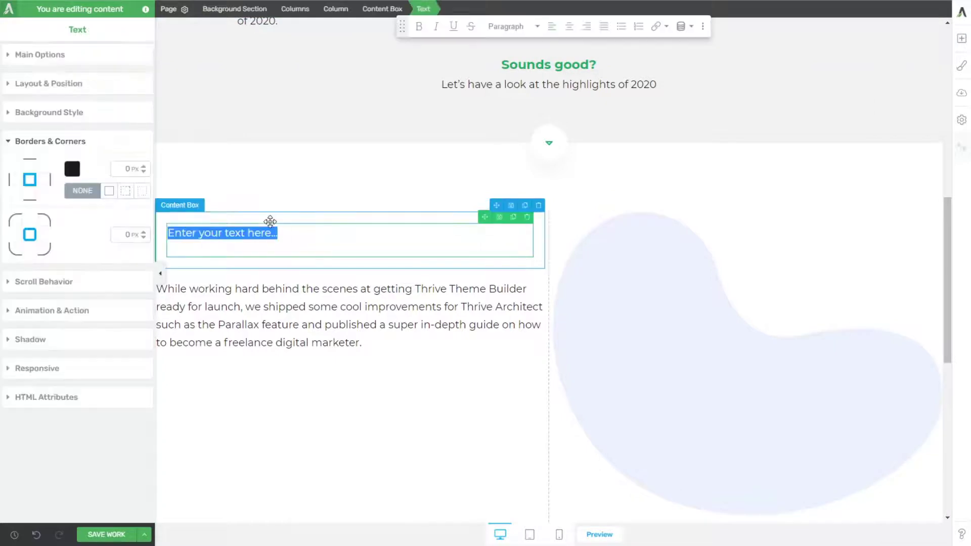
{"action": "type", "text": "2020"}
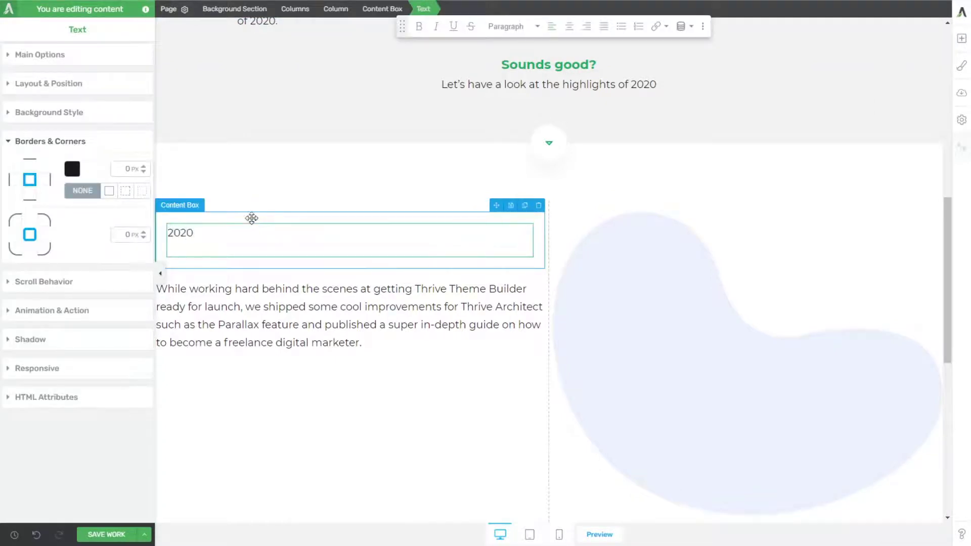
Step: Add a second text element reading "January" below "2020" and format it as Heading 2
{"action": "left_click", "coordinate": [961, 38]}
{"action": "left_click_drag", "start_coordinate": [860, 119], "coordinate": [268, 256]}
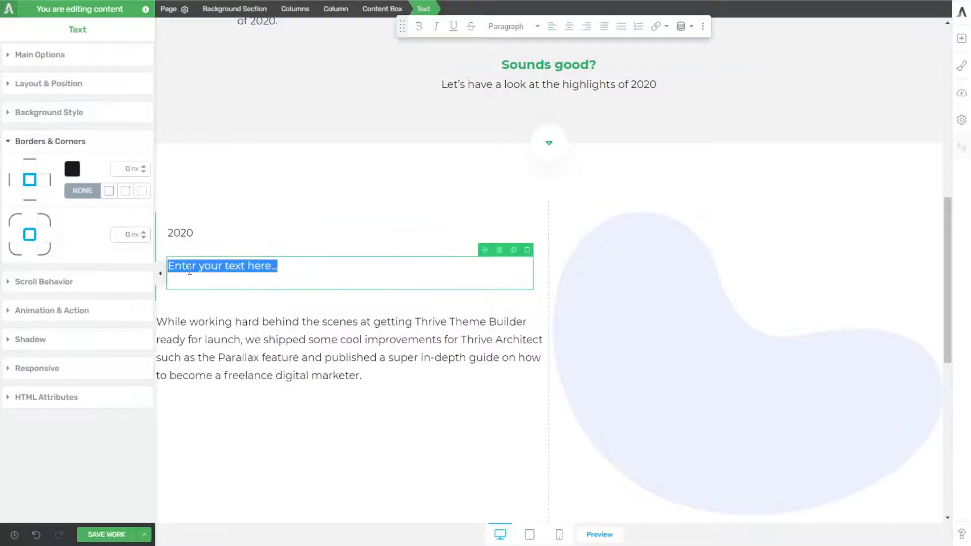
{"action": "type", "text": "January"}
{"action": "double_click", "coordinate": [189, 267]}
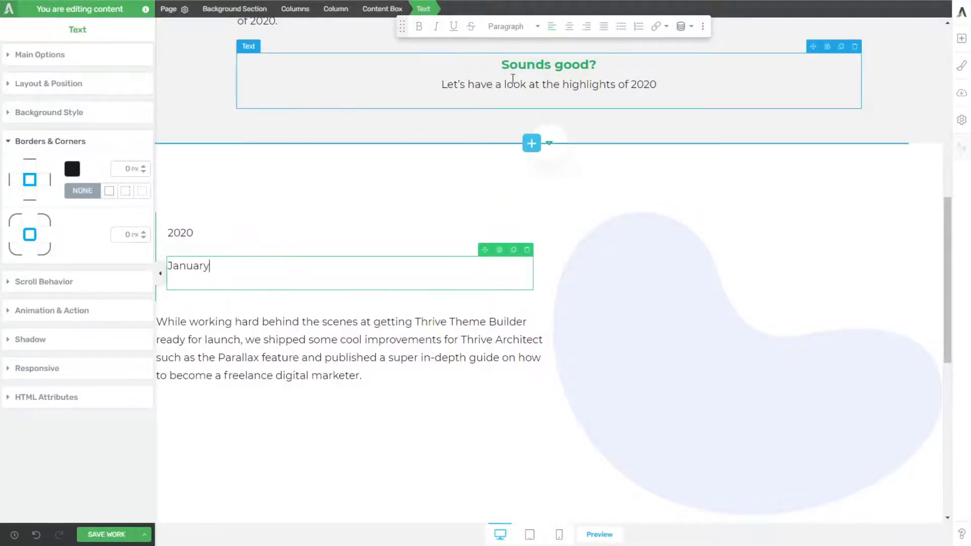
{"action": "left_click", "coordinate": [506, 26]}
{"action": "left_click", "coordinate": [520, 130]}
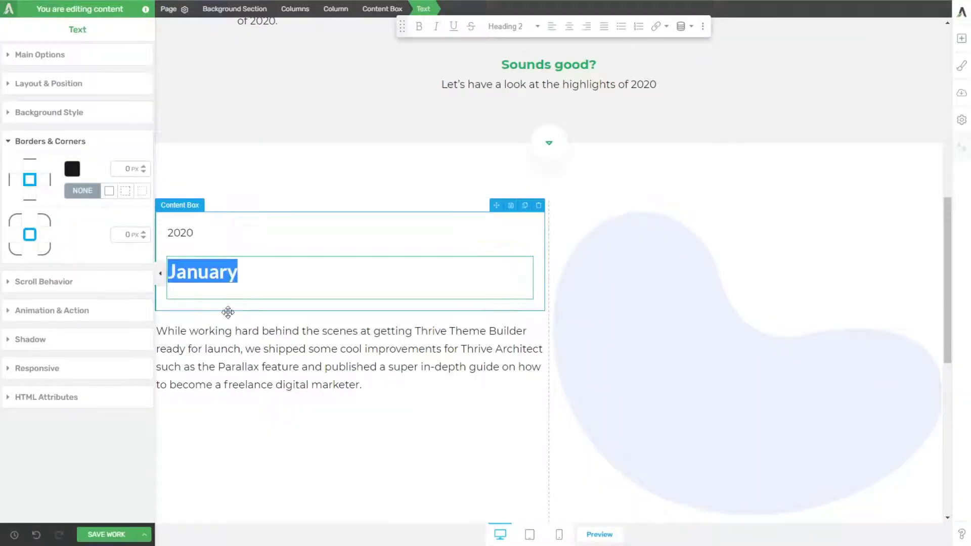
{"action": "left_click", "coordinate": [229, 330]}
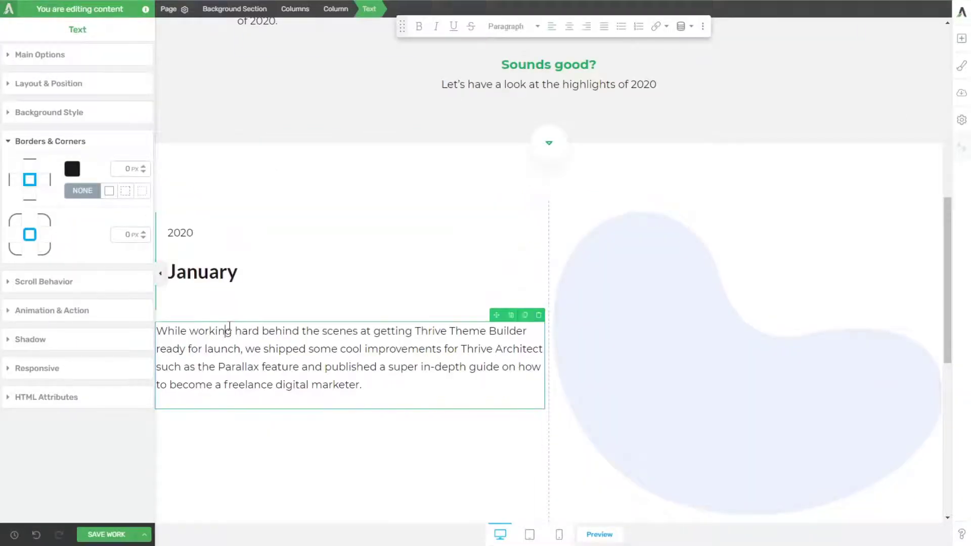
{"action": "left_click", "coordinate": [250, 265]}
{"action": "left_click", "coordinate": [71, 169]}
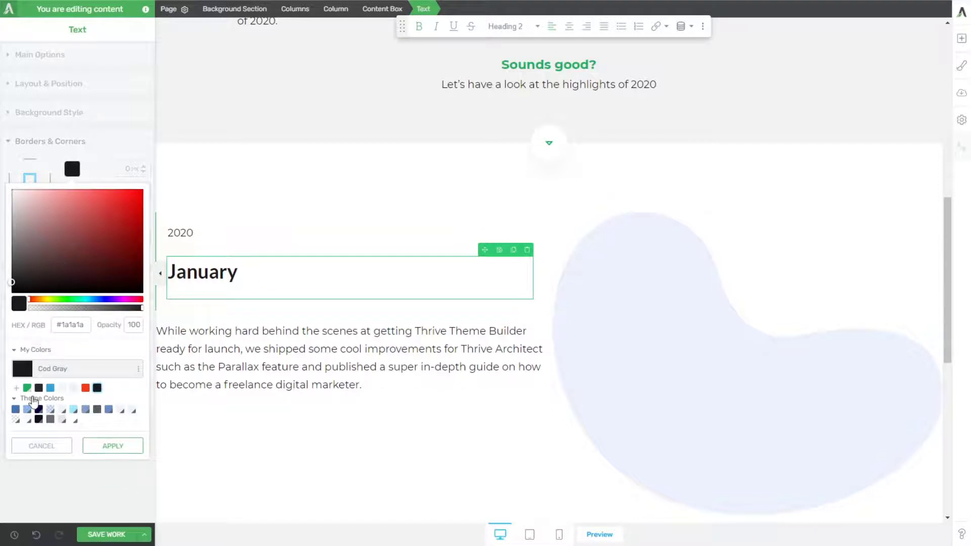
{"action": "left_click", "coordinate": [27, 388]}
{"action": "left_click", "coordinate": [113, 445]}
{"action": "left_click", "coordinate": [222, 275]}
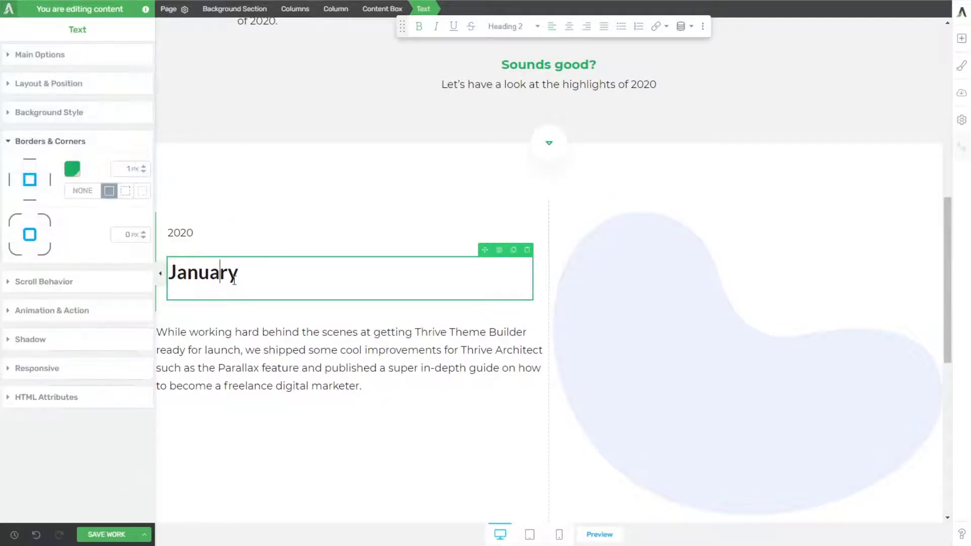
{"action": "double_click", "coordinate": [233, 280]}
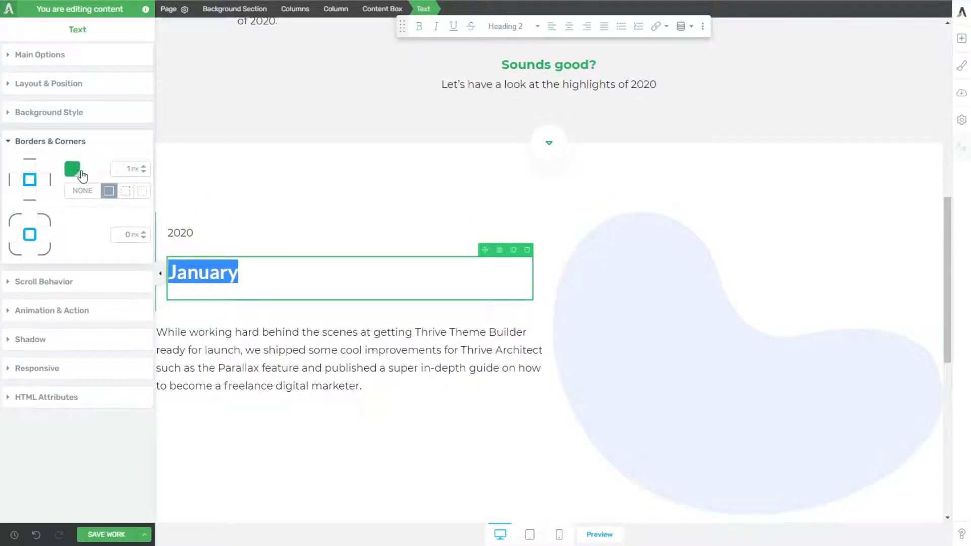
{"action": "left_click", "coordinate": [143, 171]}
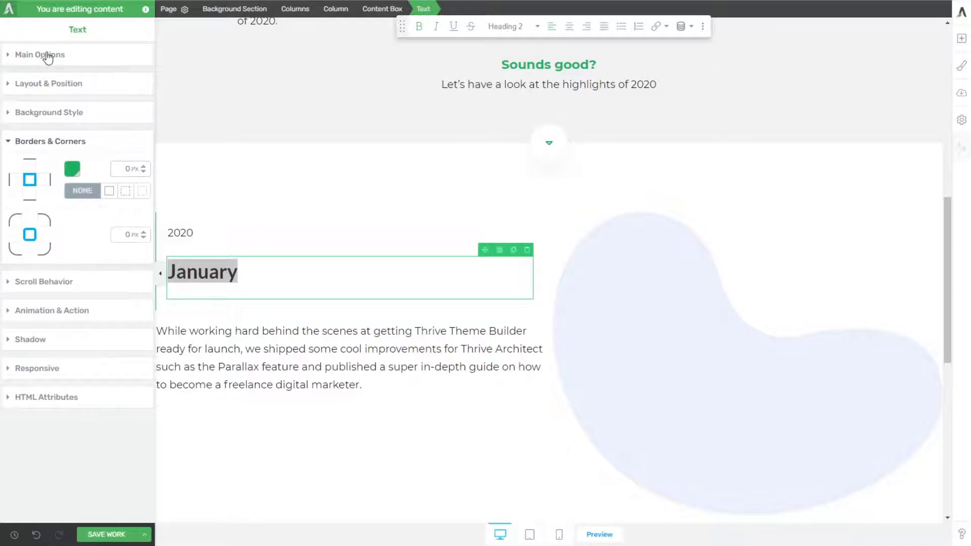
Step: Set the "January" heading's text color to the global green Mountain Meadow
{"action": "left_click", "coordinate": [48, 54]}
{"action": "left_click", "coordinate": [72, 80]}
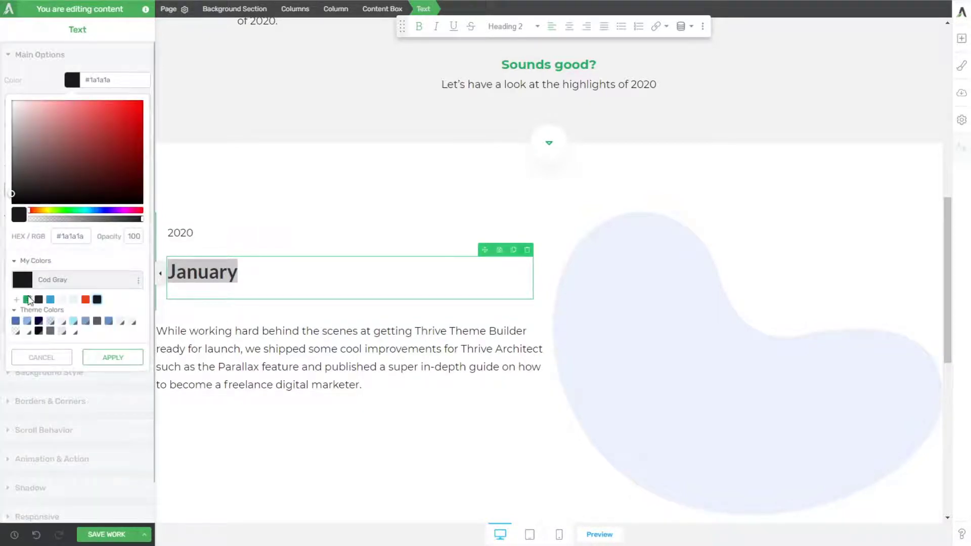
{"action": "left_click", "coordinate": [28, 299]}
{"action": "left_click", "coordinate": [117, 359]}
Step: Set the content box's typography color to the global green Mountain Meadow so it applies to "2020"
{"action": "left_click", "coordinate": [215, 232]}
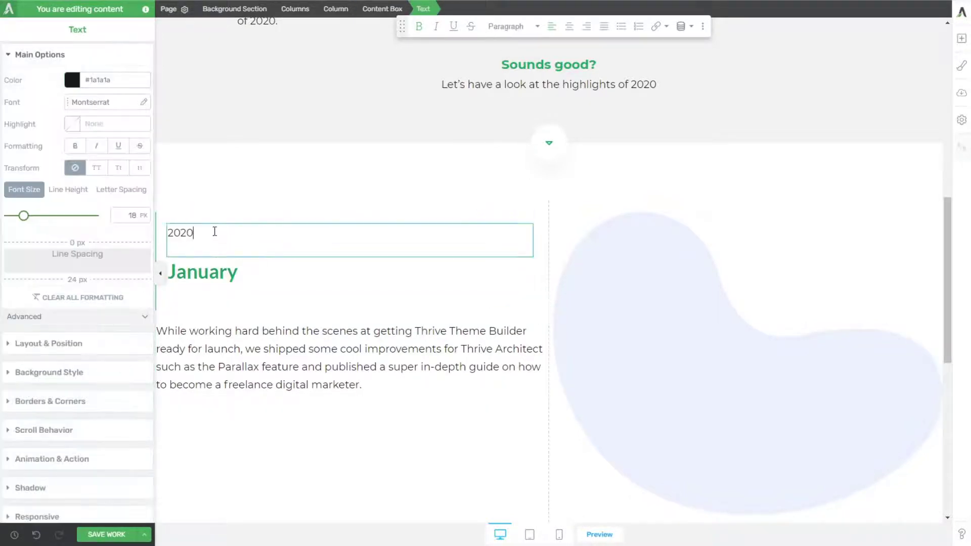
{"action": "left_click", "coordinate": [194, 303]}
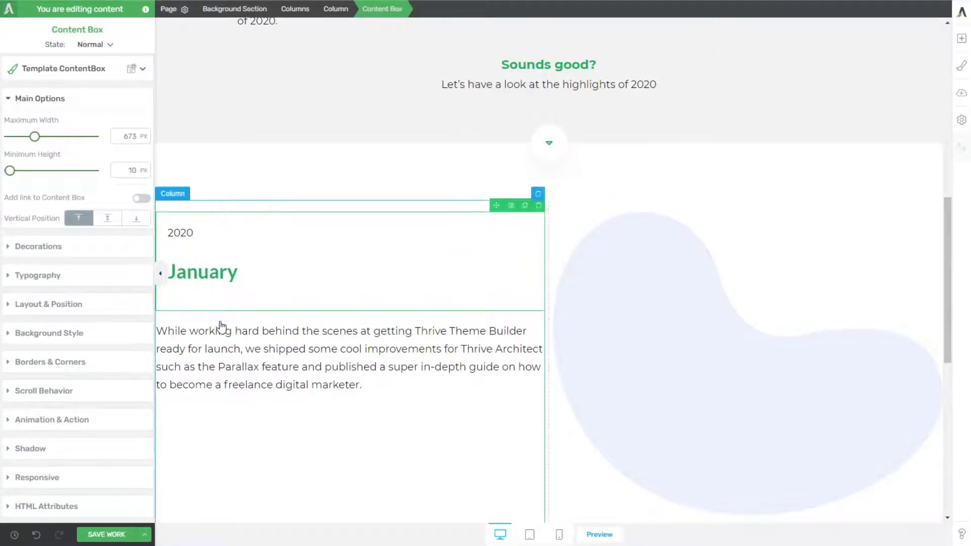
{"action": "left_click", "coordinate": [38, 277]}
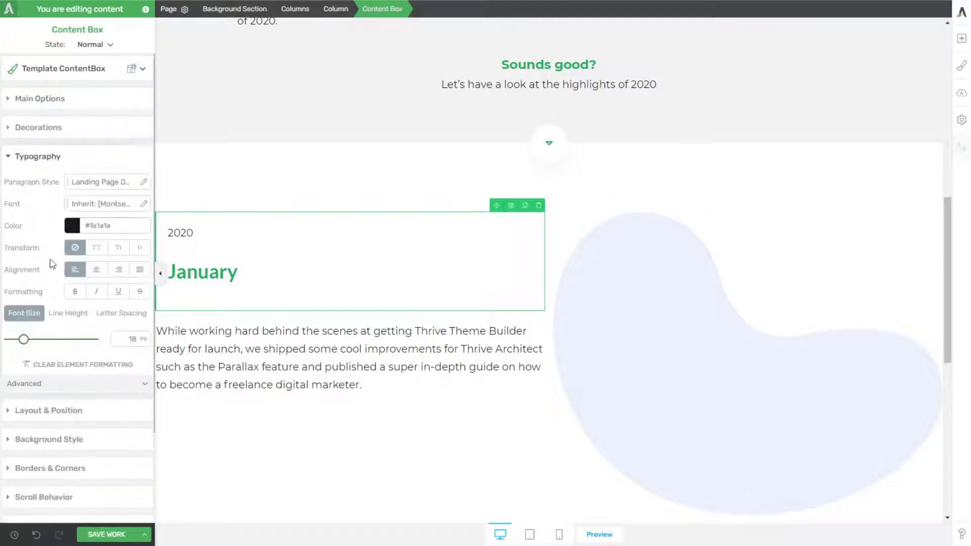
{"action": "left_click", "coordinate": [77, 228]}
{"action": "left_click", "coordinate": [31, 435]}
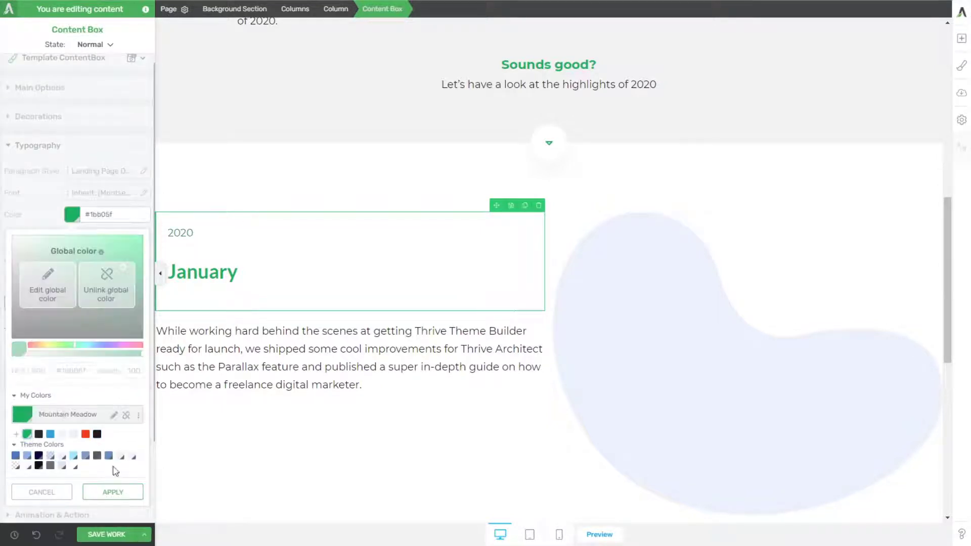
{"action": "left_click", "coordinate": [111, 493]}
Step: Inspect the font family, weight, size and line height of "2020" on the reference page with WhatFont
{"action": "left_click", "coordinate": [210, 233]}
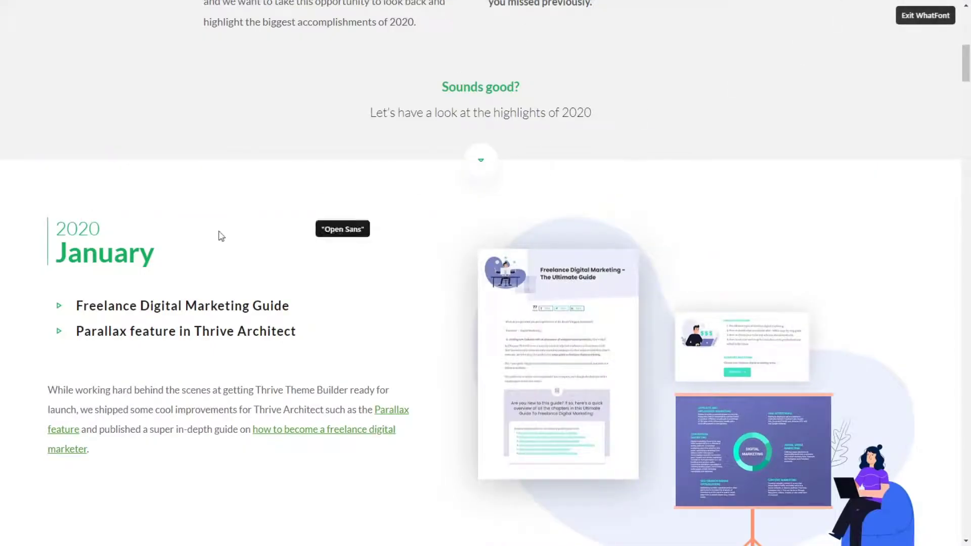
{"action": "left_click_drag", "start_coordinate": [100, 232], "coordinate": [60, 233]}
{"action": "left_click", "coordinate": [60, 233]}
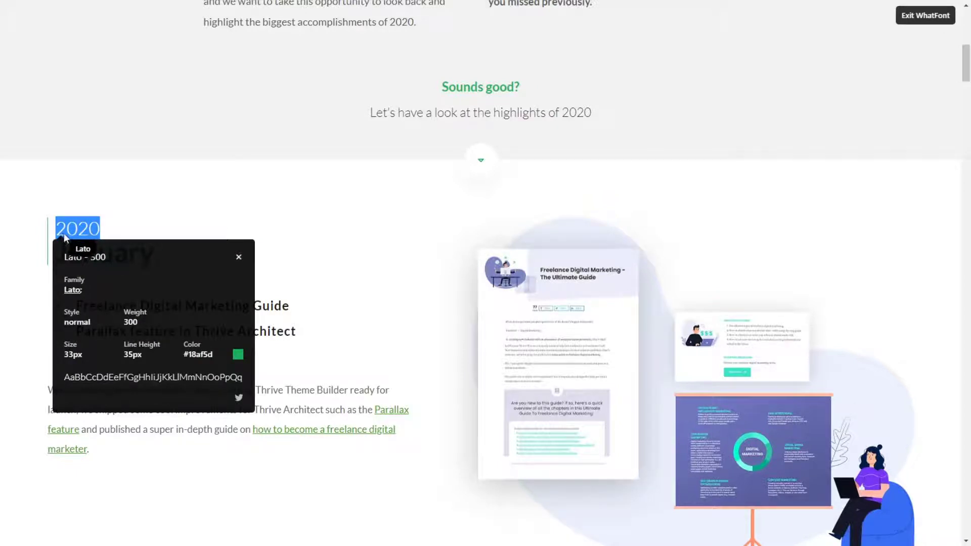
{"action": "key", "text": "Escape"}
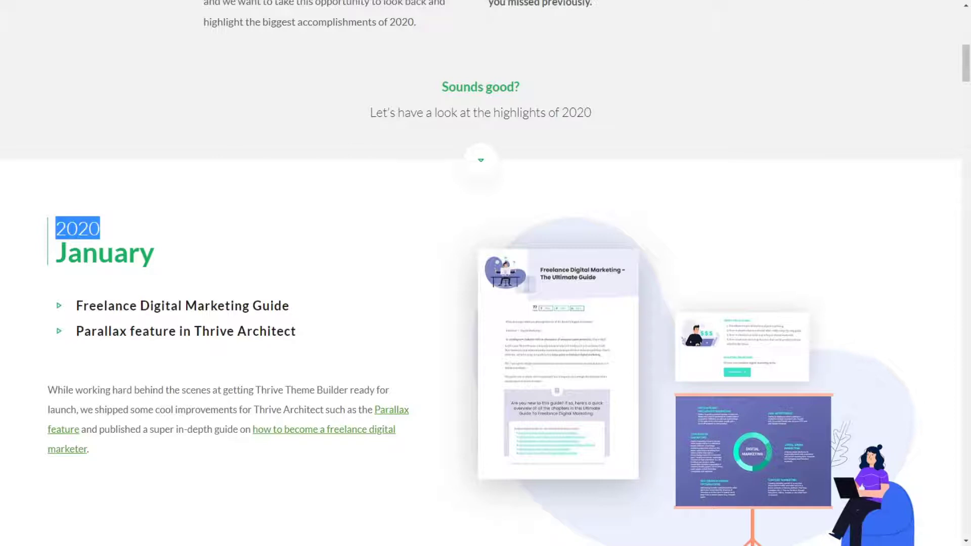
Step: Set the font size of "2020" to 33 px and the font size of the "January" heading to 48 px
{"action": "left_click_drag", "start_coordinate": [130, 260], "coordinate": [76, 253]}
{"action": "key", "text": "Escape"}
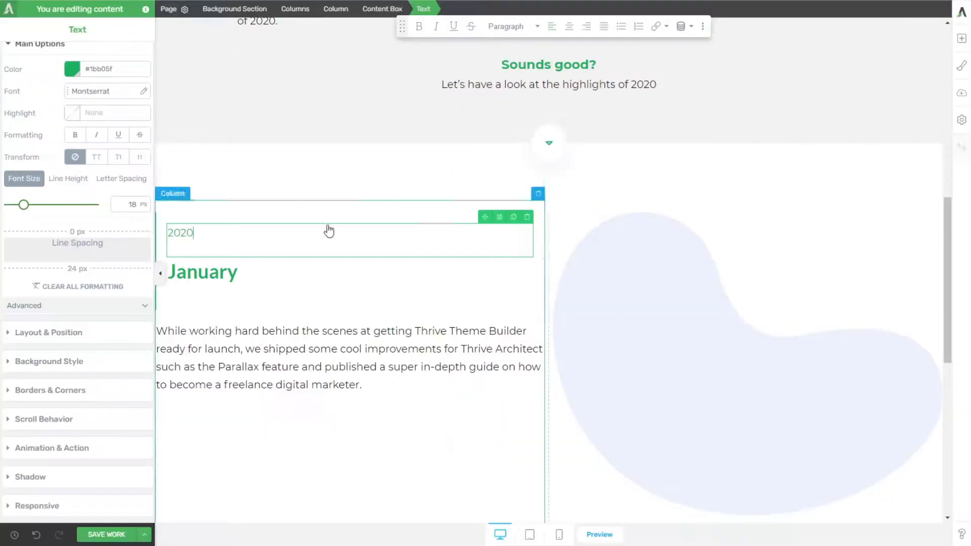
{"action": "left_click", "coordinate": [201, 238]}
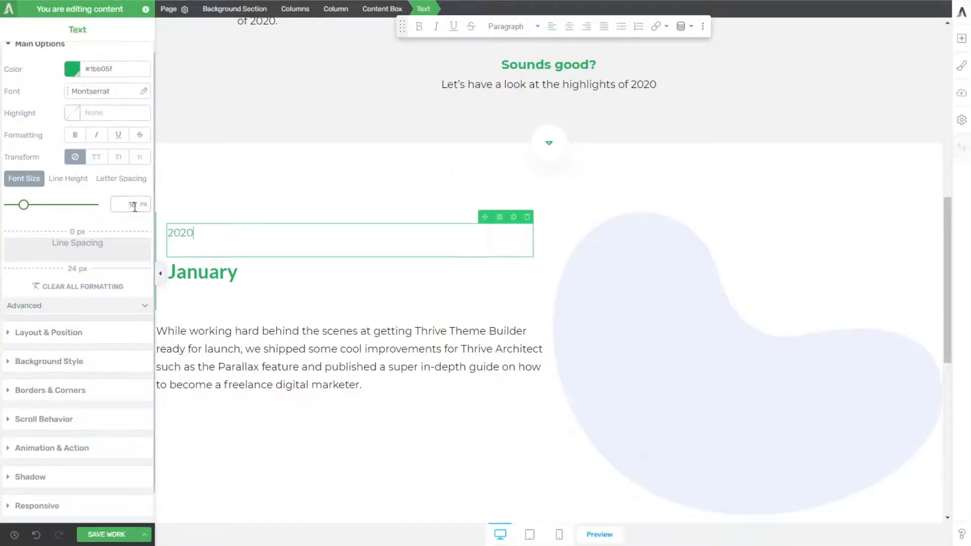
{"action": "type", "text": "33"}
{"action": "left_click", "coordinate": [249, 289]}
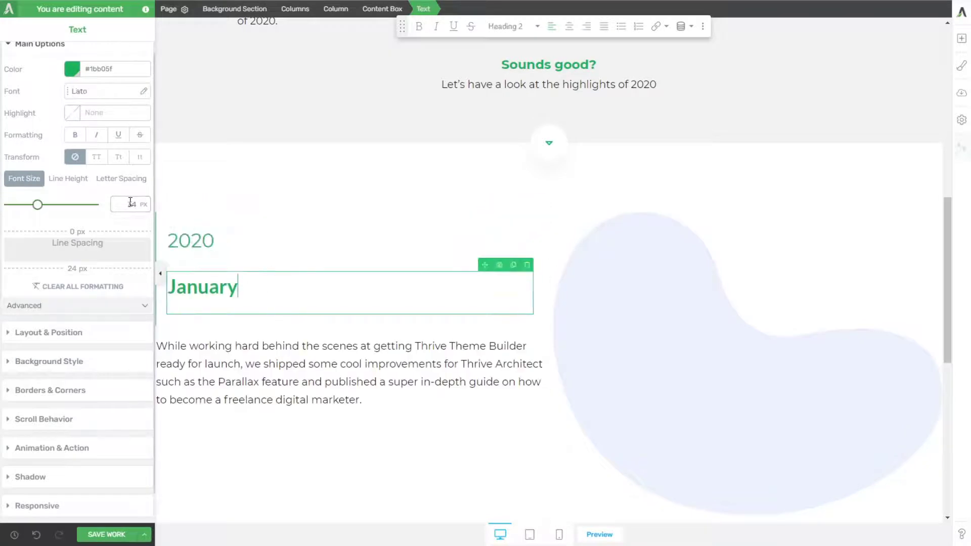
{"action": "double_click", "coordinate": [132, 202]}
{"action": "type", "text": "48"}
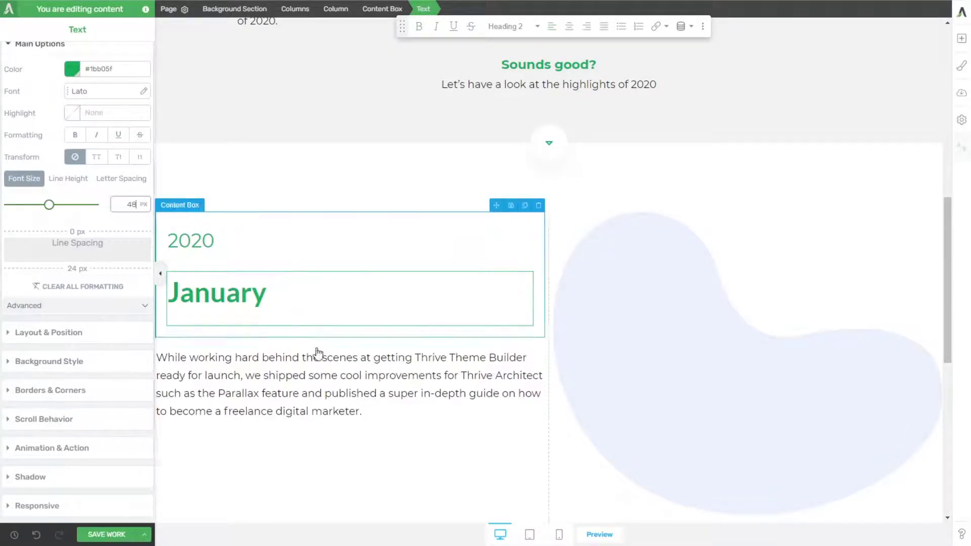
Step: Reduce the bottom line spacing of both "2020" and "January" to 0 px and compare the spacing with the reference page
{"action": "left_click", "coordinate": [238, 248]}
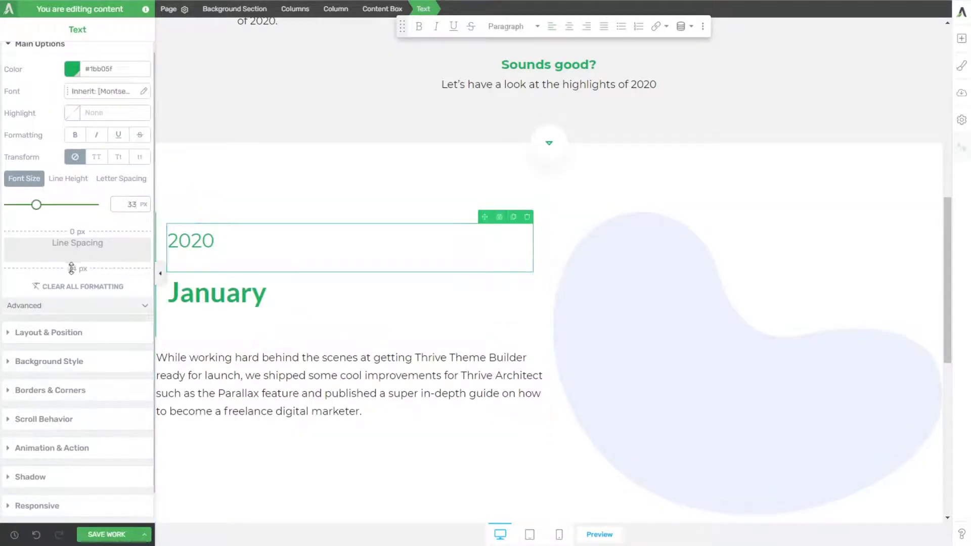
{"action": "left_click", "coordinate": [241, 279]}
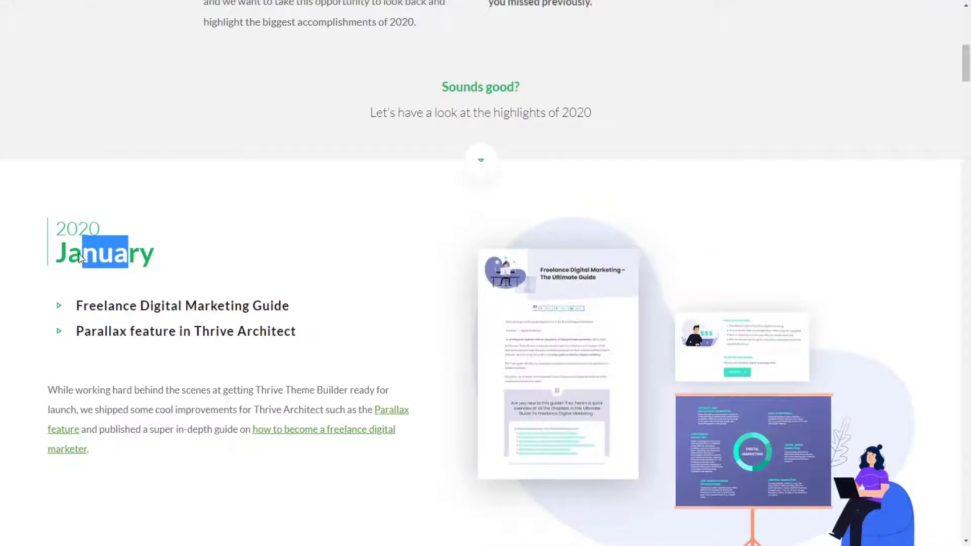
{"action": "left_click", "coordinate": [94, 236]}
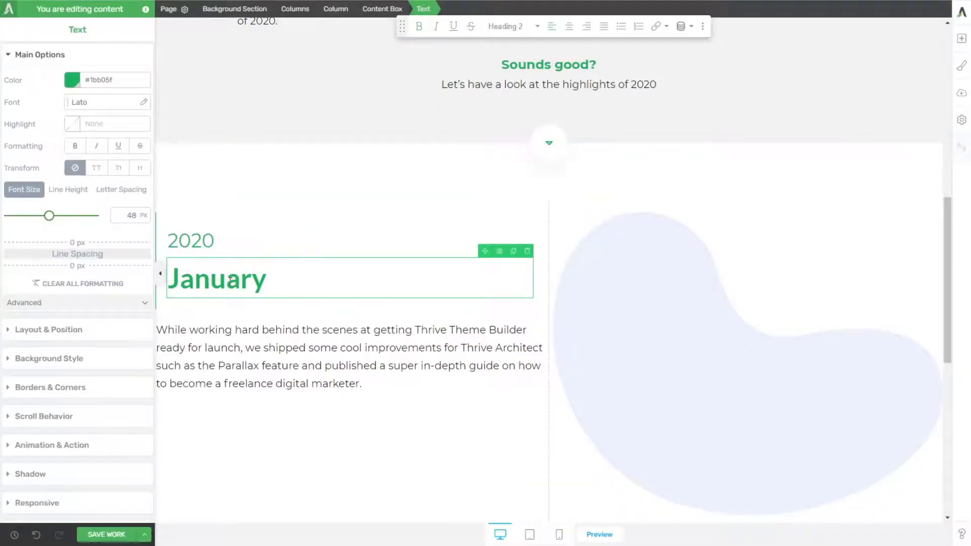
Step: Give the "2020" text a negative bottom margin to pull "January" up closer beneath it, and check the result in the wider canvas
{"action": "left_click", "coordinate": [223, 250]}
{"action": "left_click", "coordinate": [60, 339]}
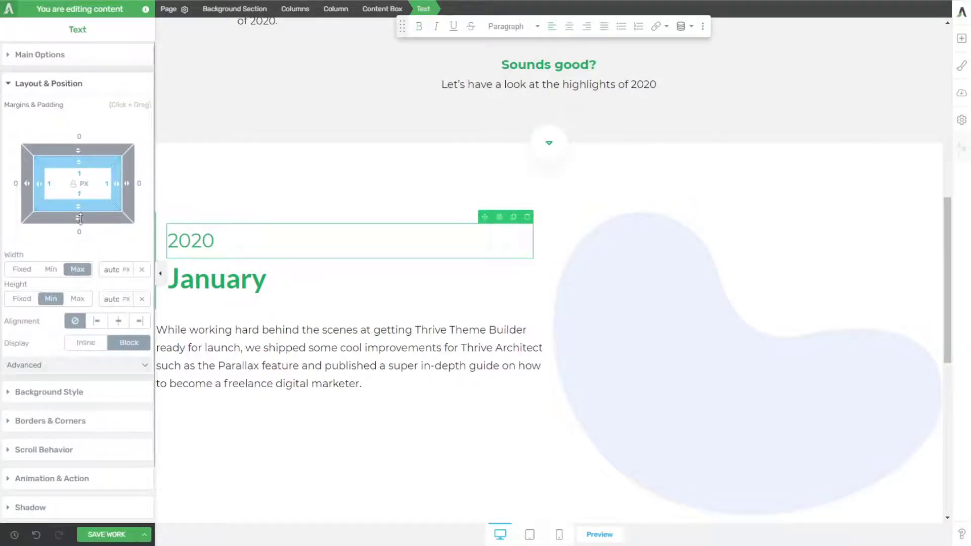
{"action": "left_click_drag", "start_coordinate": [80, 217], "coordinate": [89, 181]}
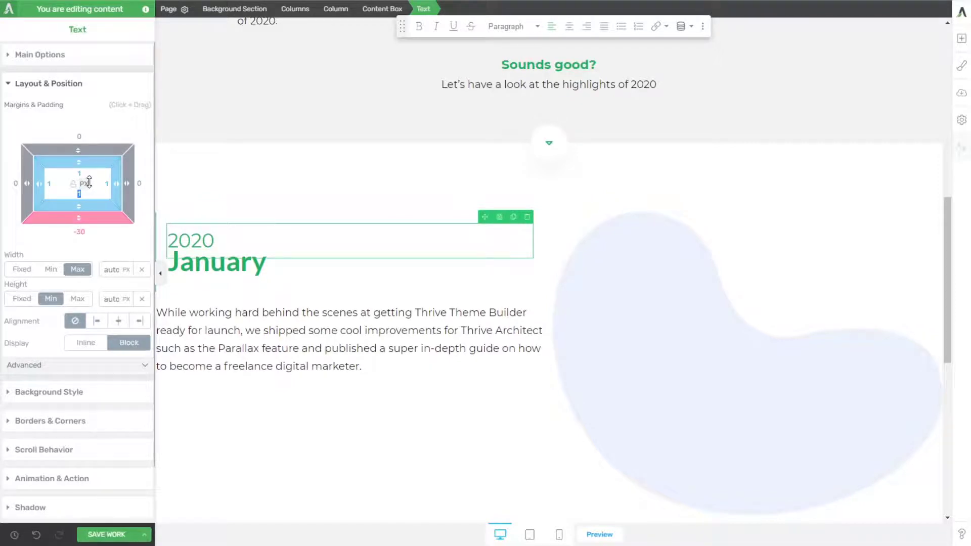
{"action": "left_click_drag", "start_coordinate": [79, 218], "coordinate": [79, 223]}
{"action": "left_click", "coordinate": [186, 303]}
{"action": "left_click", "coordinate": [160, 273]}
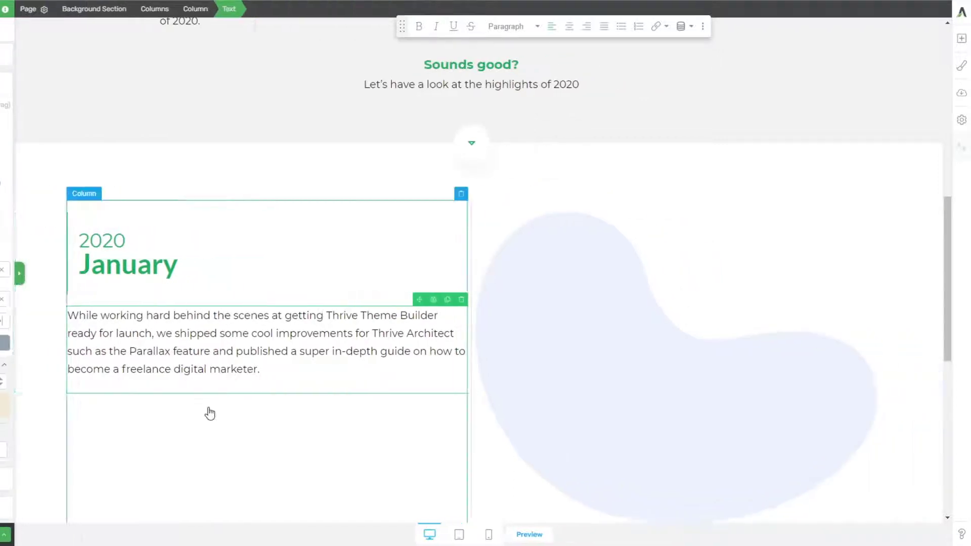
{"action": "left_click", "coordinate": [137, 453]}
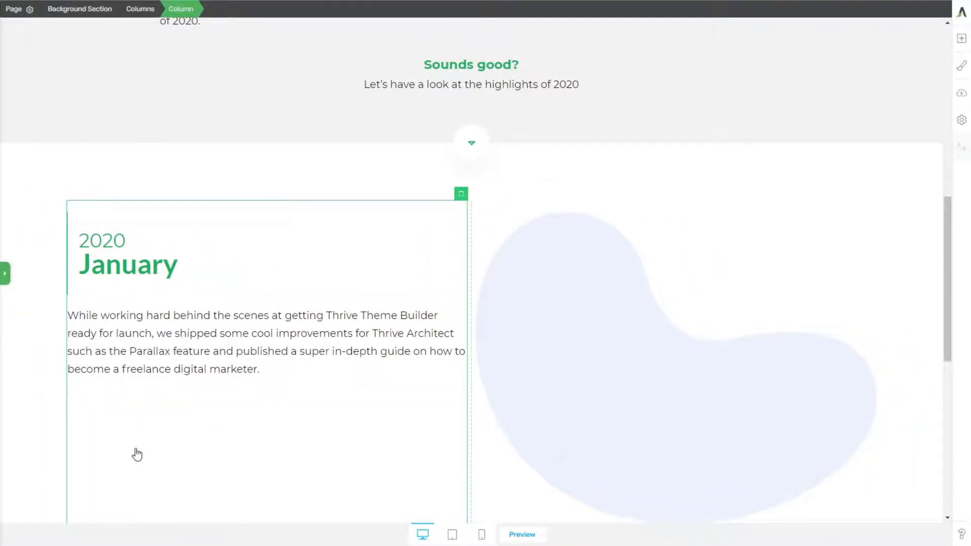
{"action": "left_click", "coordinate": [5, 273]}
Step: Set the top and bottom padding and the top and bottom margins of the 2020/January content box to 0
{"action": "left_click", "coordinate": [180, 217]}
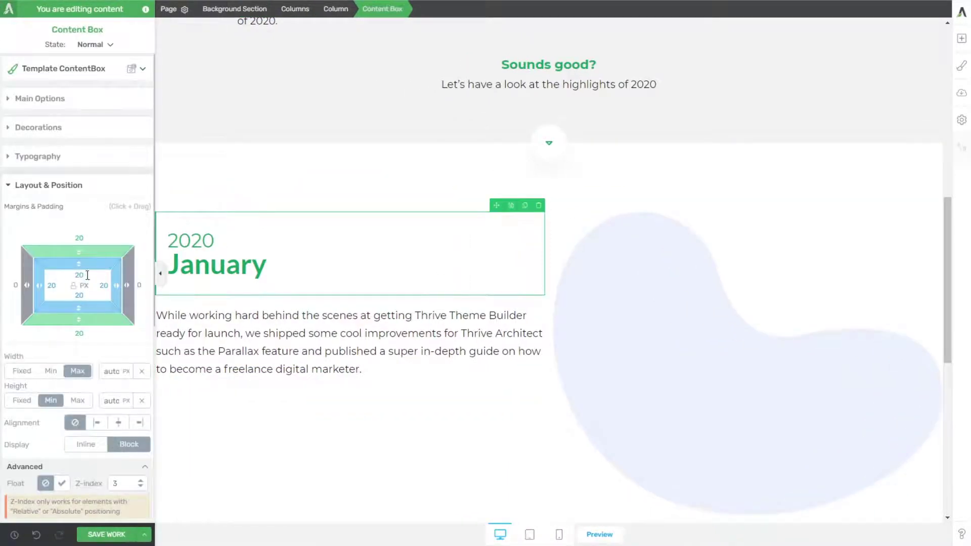
{"action": "type", "text": "0"}
{"action": "key", "text": "Tab"}
{"action": "type", "text": "0"}
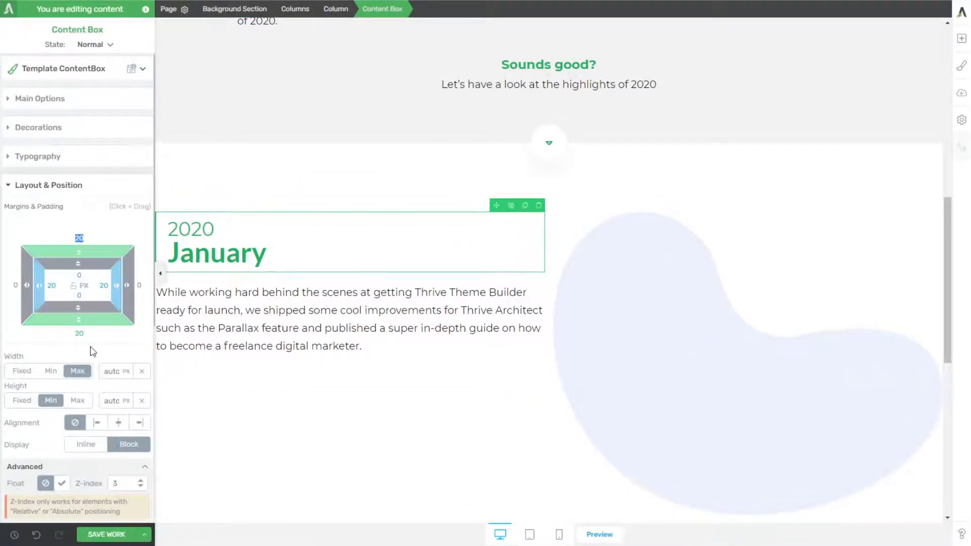
{"action": "type", "text": "0"}
{"action": "key", "text": "Tab"}
{"action": "type", "text": "0"}
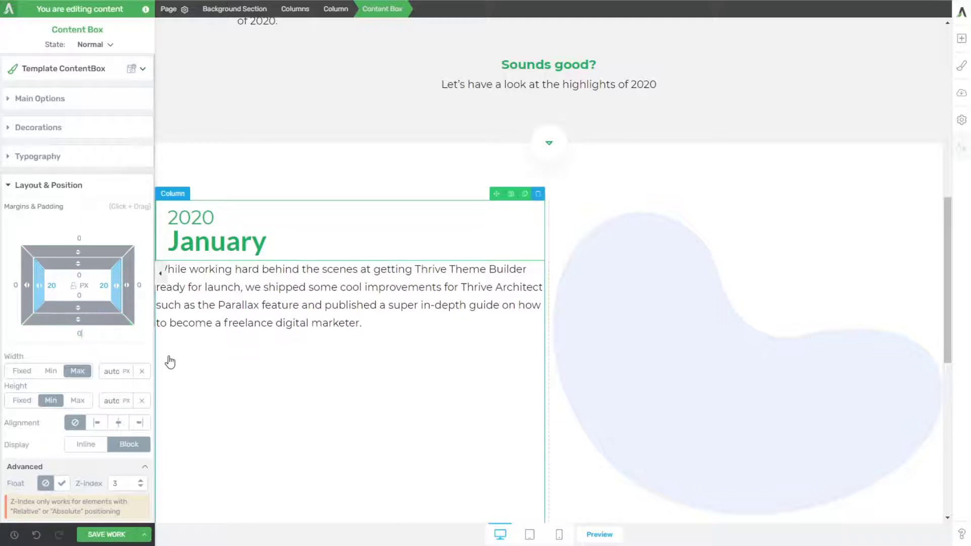
Step: Check the spacing in the wider canvas and set the 2020/January content box's bottom margin to 50 px
{"action": "left_click", "coordinate": [213, 331]}
{"action": "left_click", "coordinate": [160, 274]}
{"action": "left_click", "coordinate": [262, 430]}
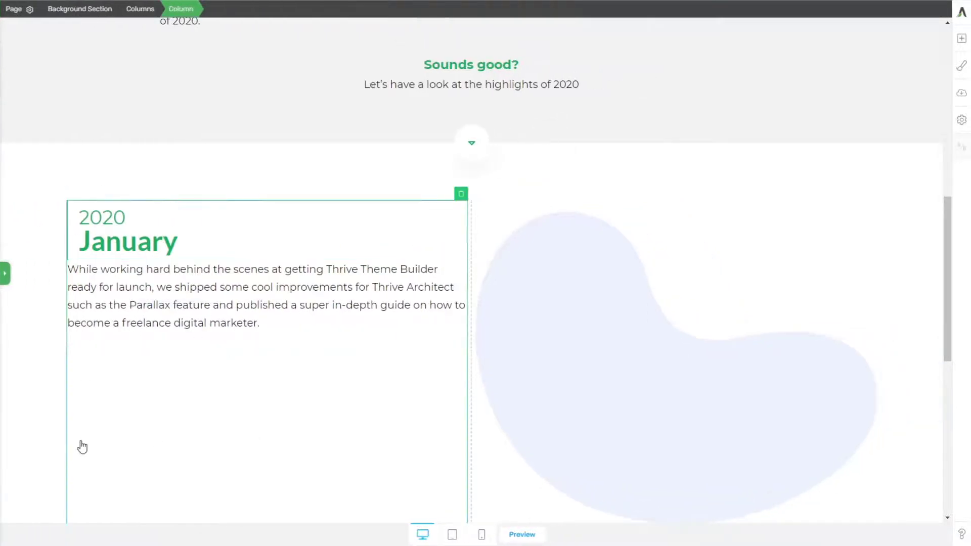
{"action": "left_click", "coordinate": [6, 274]}
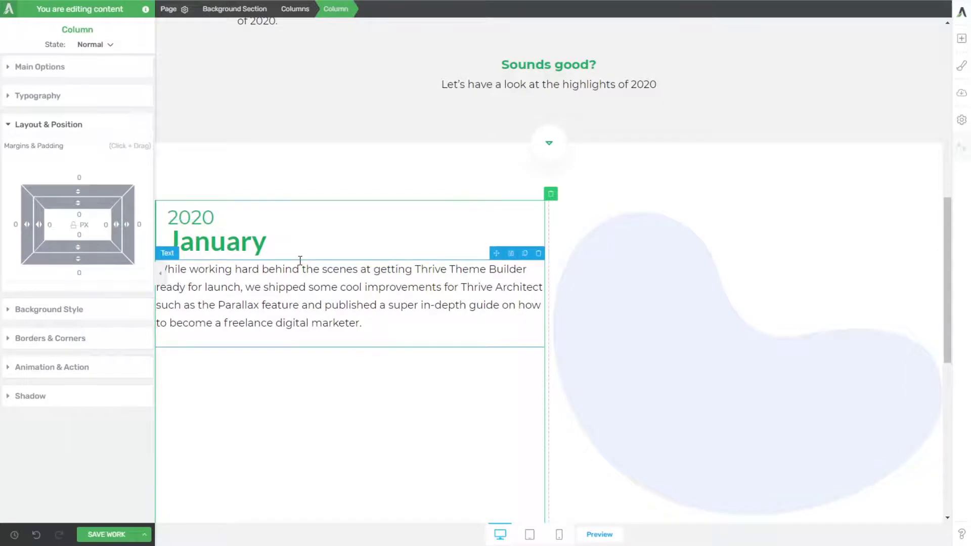
{"action": "left_click", "coordinate": [277, 237]}
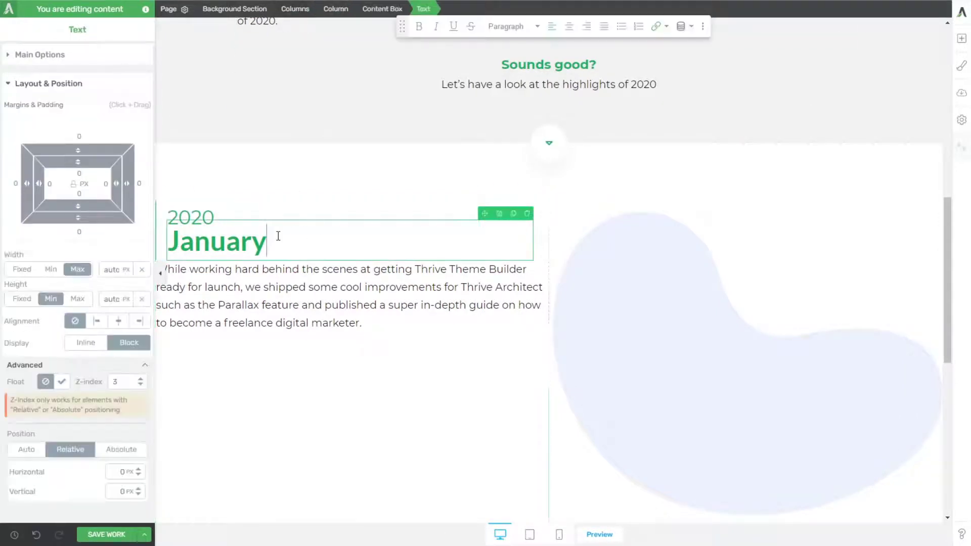
{"action": "left_click", "coordinate": [382, 10]}
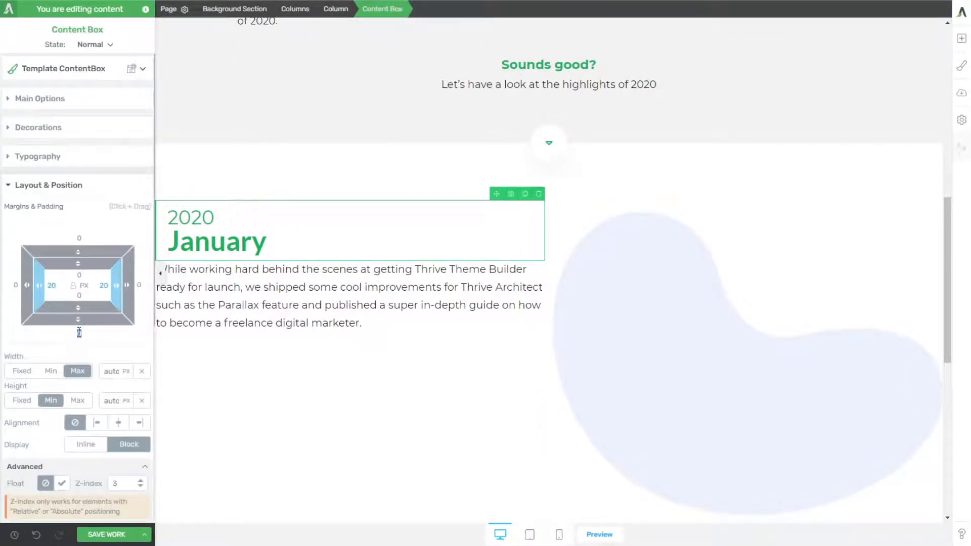
{"action": "type", "text": "58"}
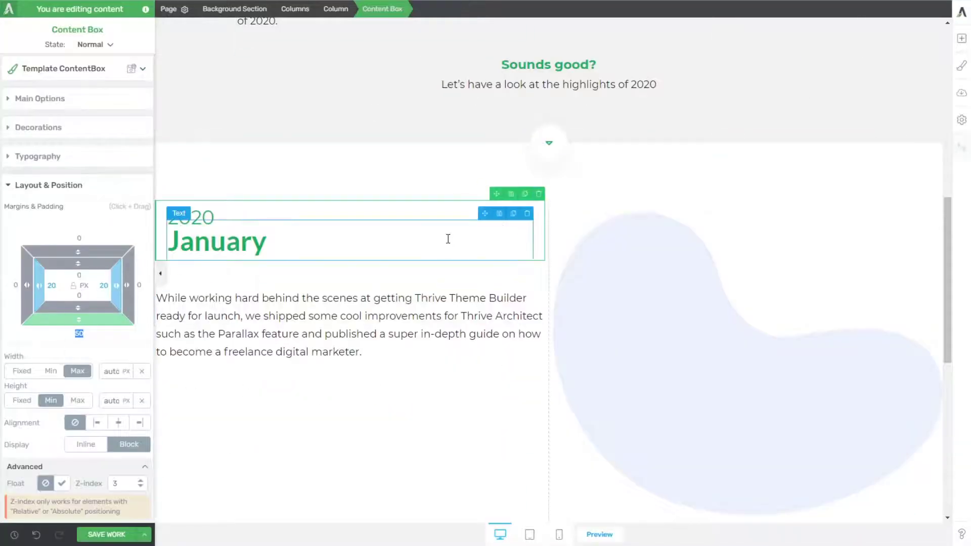
Step: Search the elements for "styled" and insert a Styled List between the 2020/January content box and the paragraph
{"action": "left_click", "coordinate": [961, 38]}
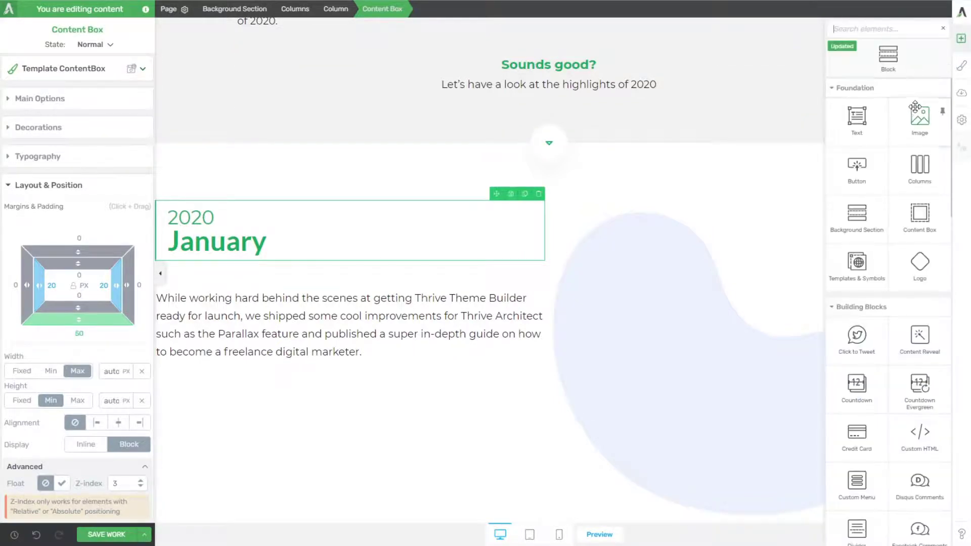
{"action": "type", "text": "styled"}
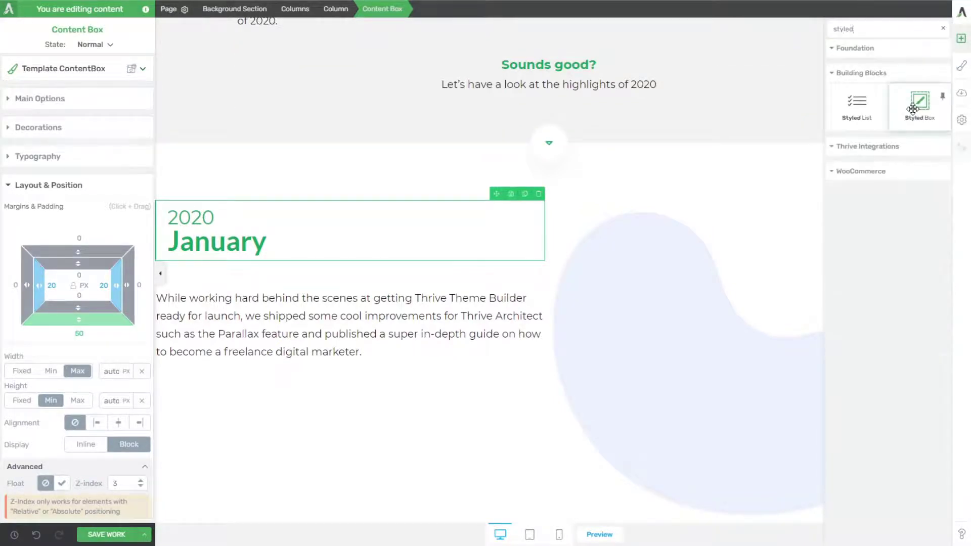
{"action": "mouse_move", "coordinate": [913, 109]}
{"action": "left_mouse_down"}
{"action": "mouse_move", "coordinate": [334, 298]}
{"action": "mouse_move", "coordinate": [328, 274]}
{"action": "left_mouse_up"}
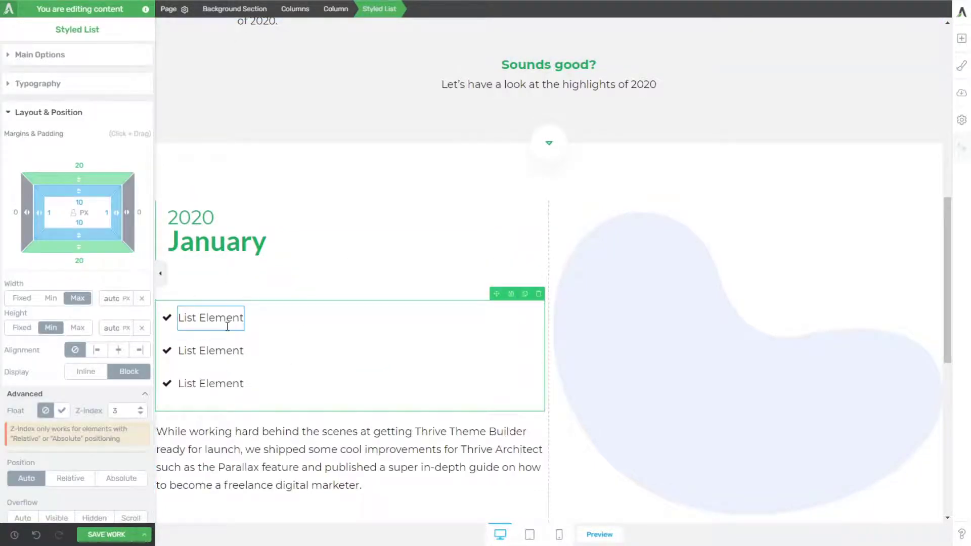
Step: Replace the styled list's grouped check icons with the menu-right-outlined icon, searching the icon library for "menu"
{"action": "left_click", "coordinate": [167, 326]}
{"action": "left_click", "coordinate": [35, 152]}
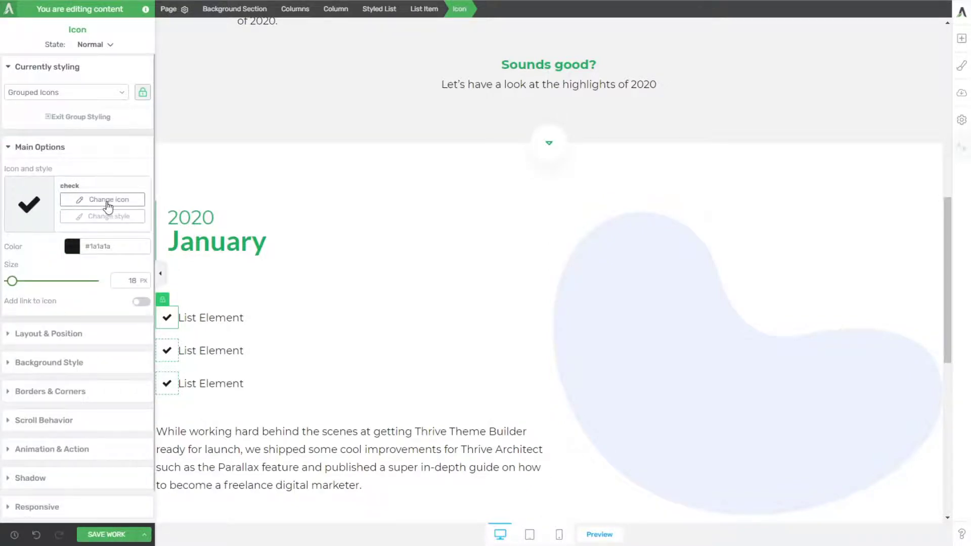
{"action": "left_click", "coordinate": [145, 202]}
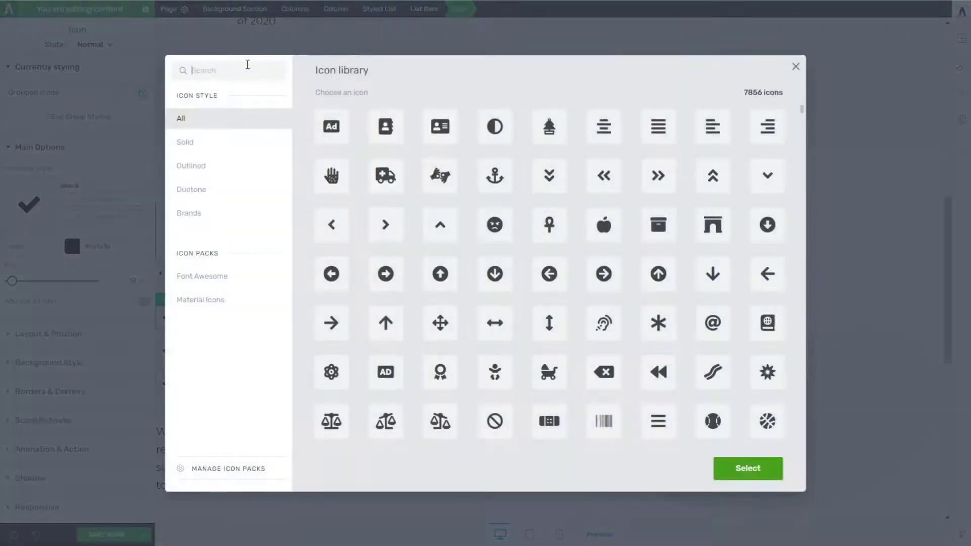
{"action": "type", "text": "menu right"}
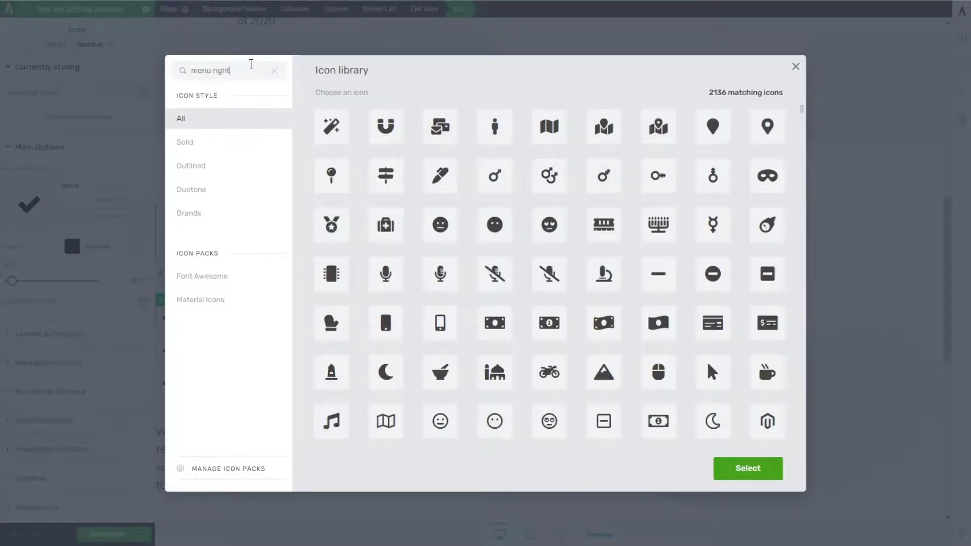
{"action": "key", "text": "ctrl+a"}
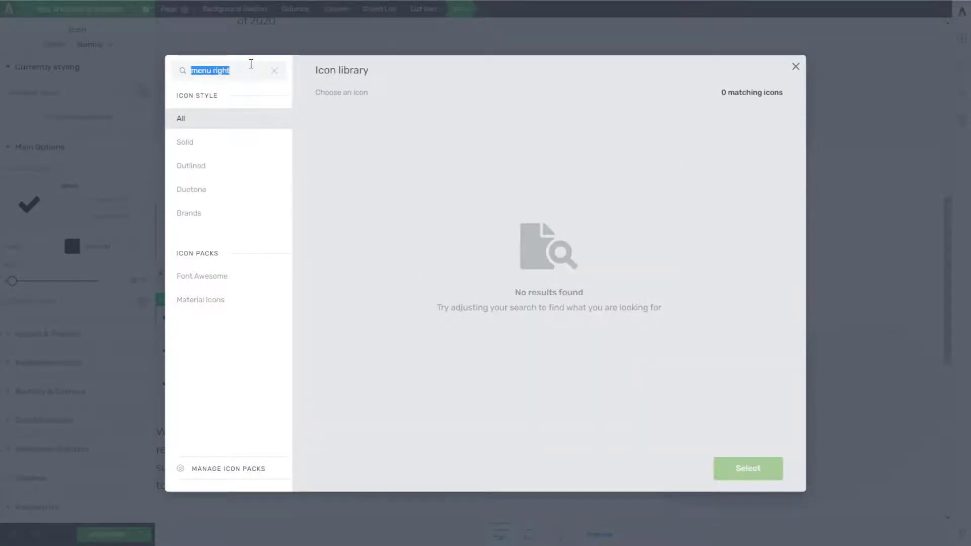
{"action": "type", "text": "menu"}
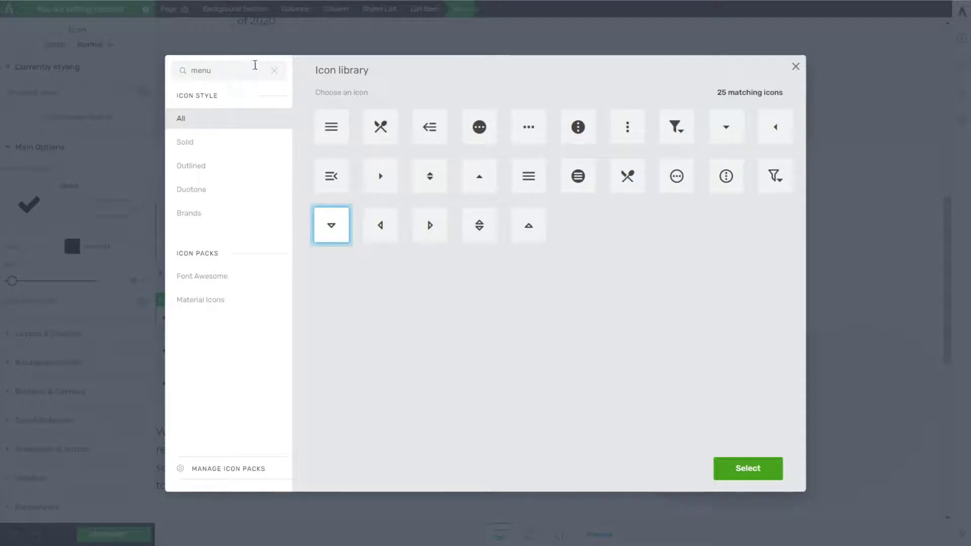
{"action": "left_click", "coordinate": [439, 237]}
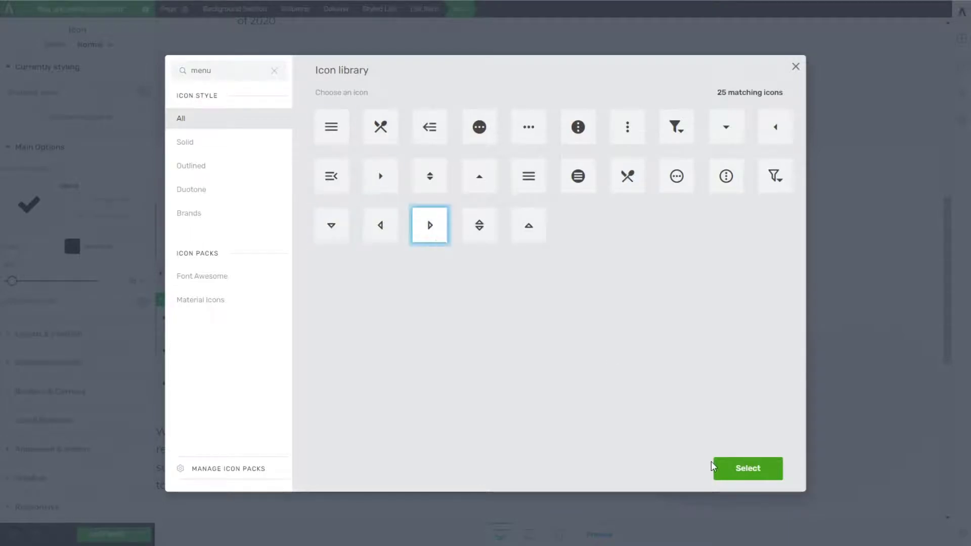
{"action": "left_click", "coordinate": [741, 471]}
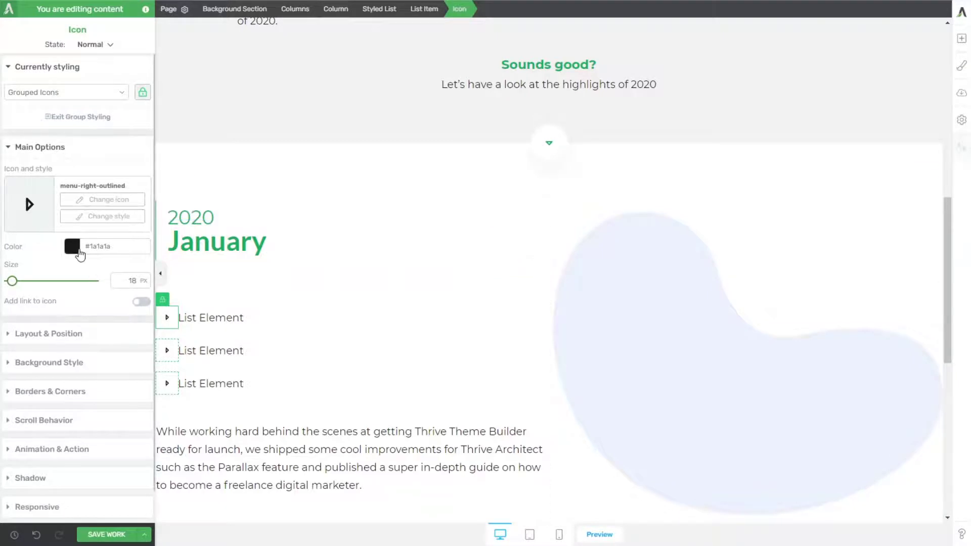
Step: Set the grouped list icons' color to green #1bb05f and their size to 33 px
{"action": "left_click", "coordinate": [72, 246]}
{"action": "left_click", "coordinate": [23, 439]}
{"action": "left_click", "coordinate": [112, 494]}
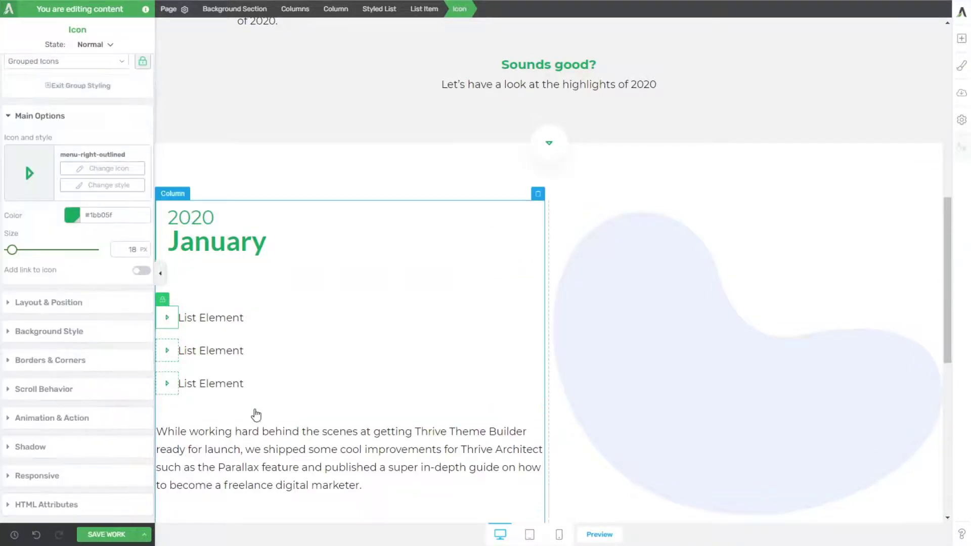
{"action": "left_click_drag", "start_coordinate": [12, 250], "coordinate": [19, 251]}
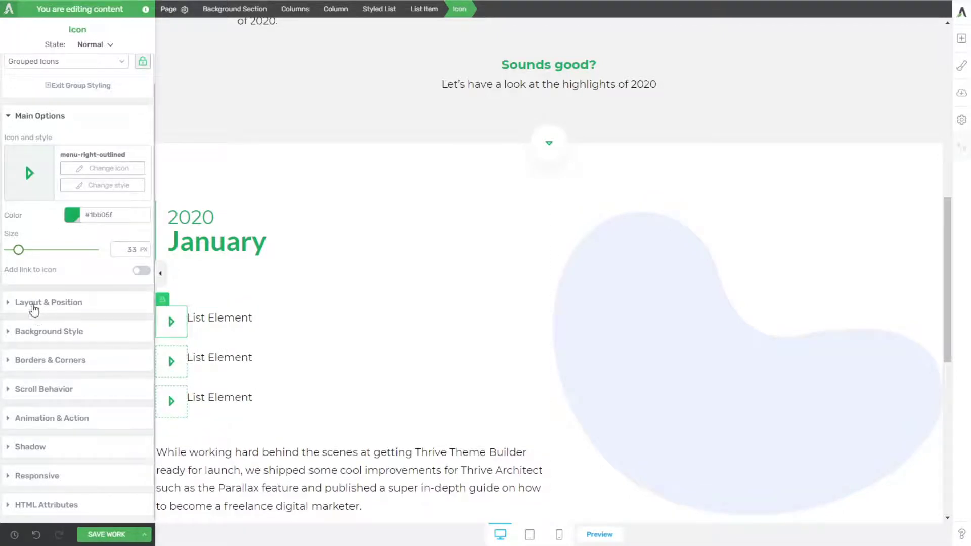
Step: Inspect the font of the January list items on the reference page with WhatFont
{"action": "left_click", "coordinate": [34, 305]}
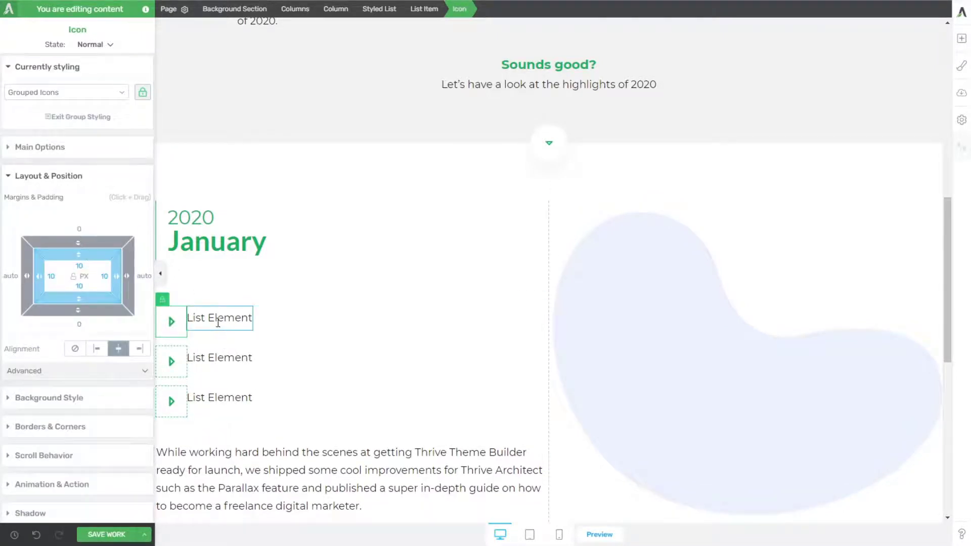
{"action": "left_click", "coordinate": [214, 320]}
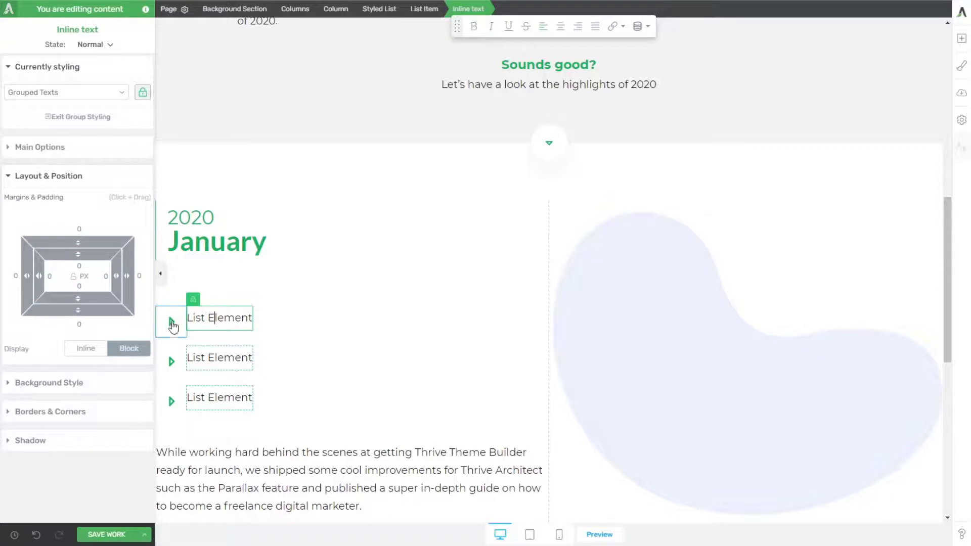
{"action": "left_click", "coordinate": [171, 322]}
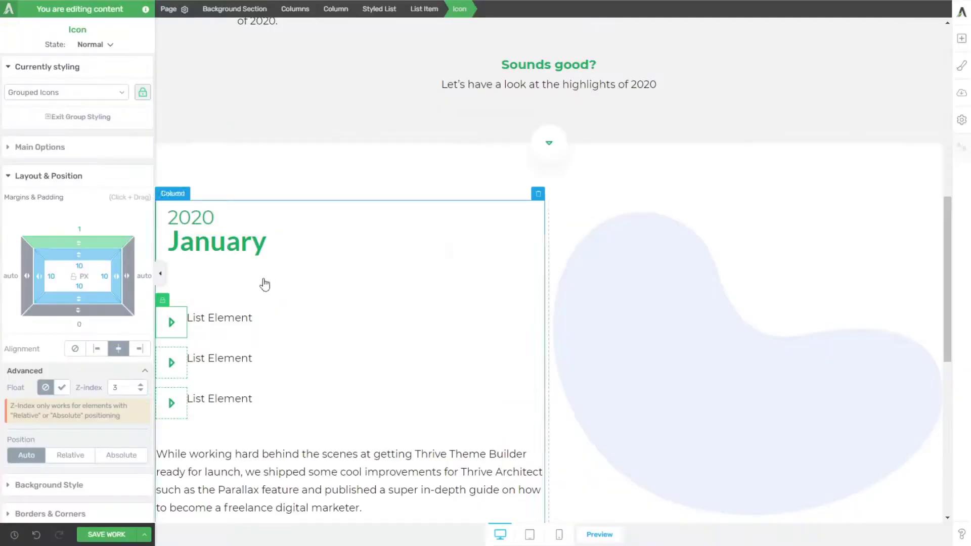
{"action": "left_click", "coordinate": [192, 316]}
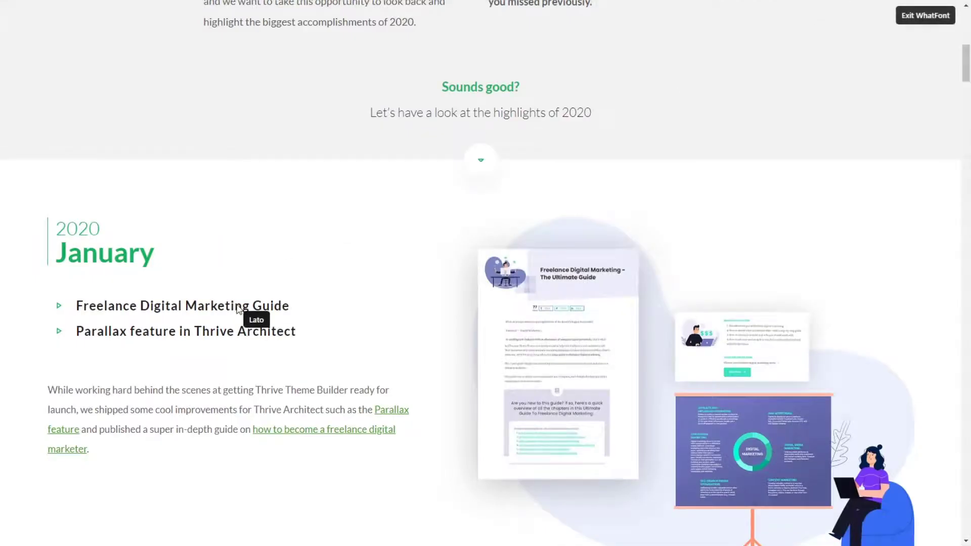
{"action": "left_click_drag", "start_coordinate": [240, 306], "coordinate": [159, 306]}
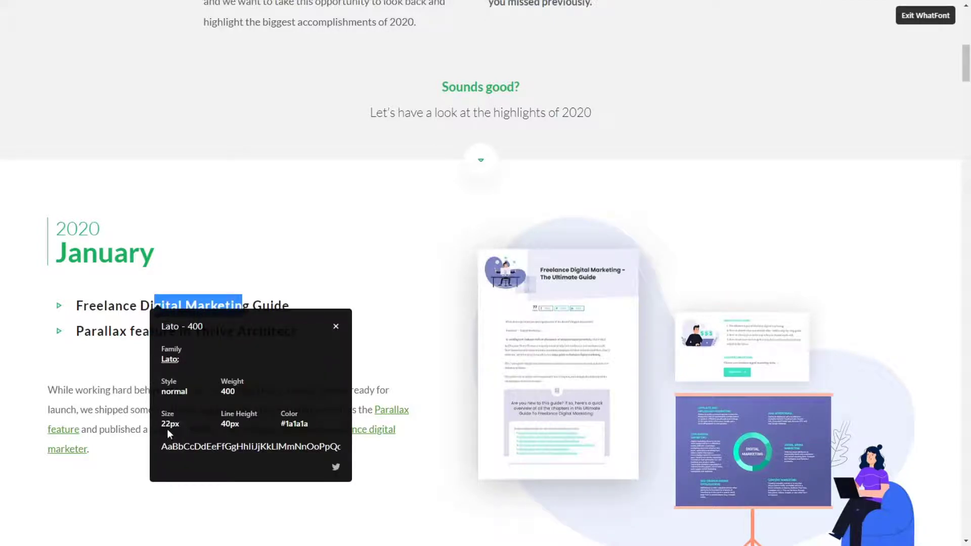
{"action": "key", "text": "Escape"}
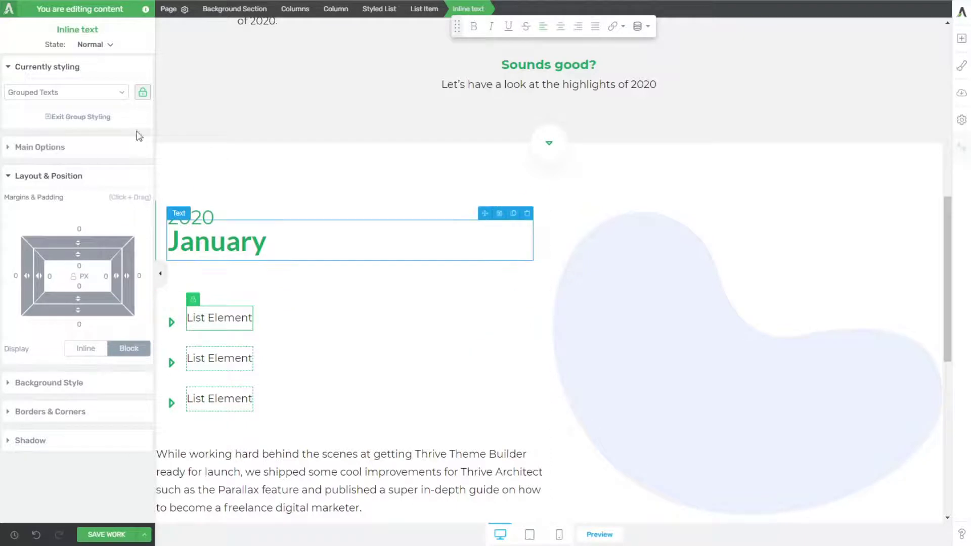
Step: Set the font size of the styled list's grouped texts to 22 px
{"action": "left_click_drag", "start_coordinate": [204, 319], "coordinate": [194, 310]}
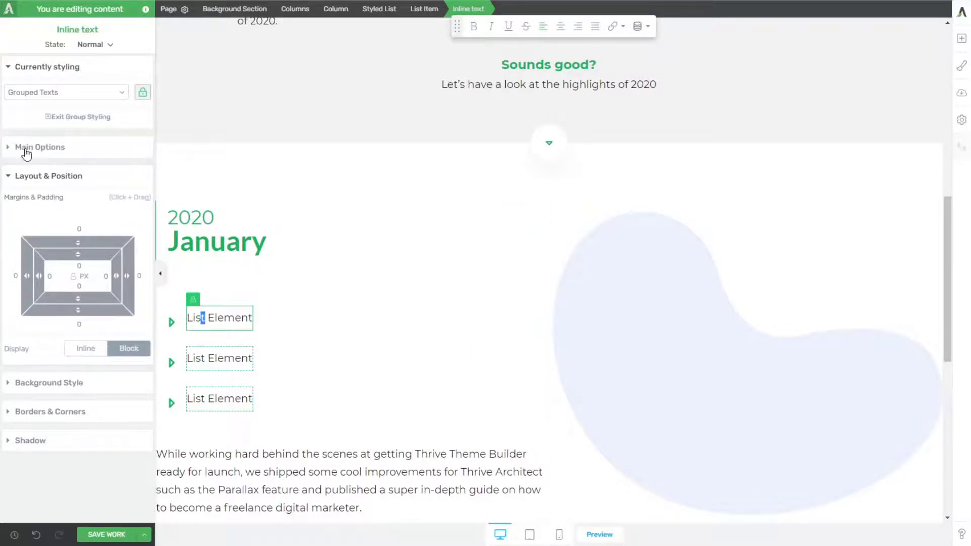
{"action": "left_click", "coordinate": [26, 152]}
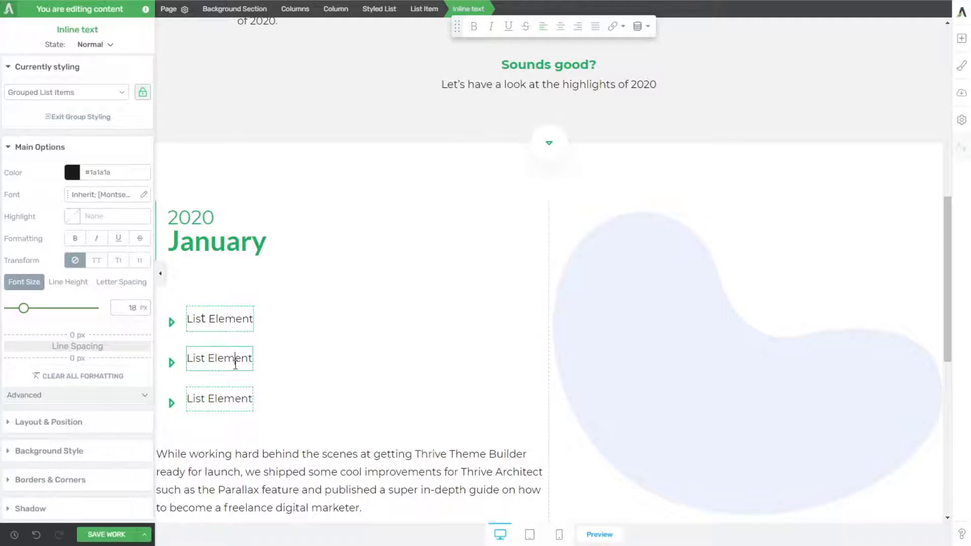
{"action": "left_click", "coordinate": [236, 360]}
{"action": "type", "text": "22"}
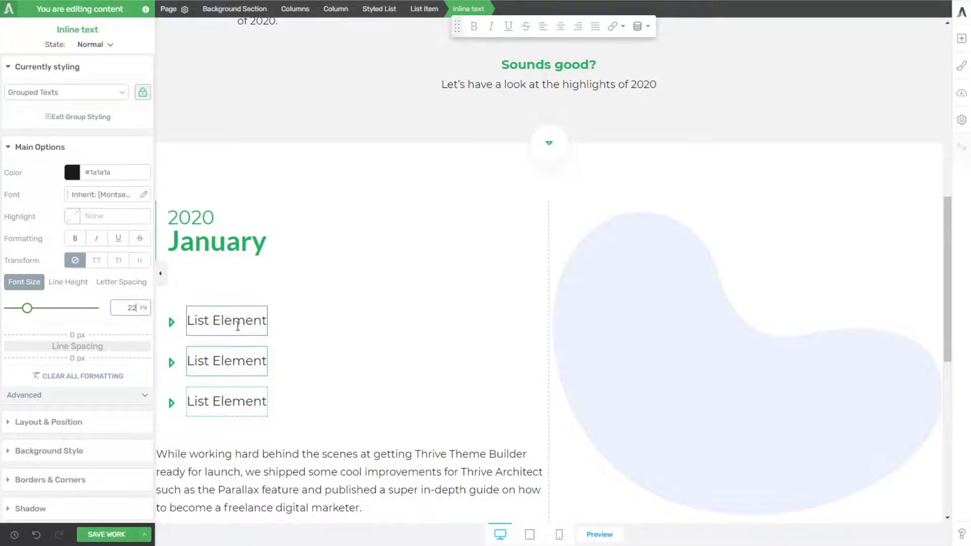
Step: Change the grouped list texts' font to Lato from Google Fonts, with regular weight 400
{"action": "left_click", "coordinate": [127, 196]}
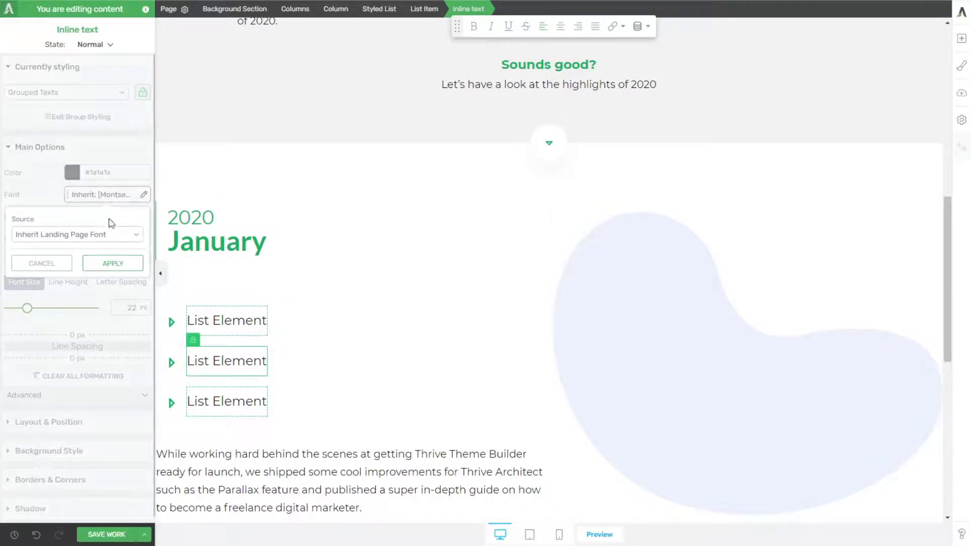
{"action": "left_click", "coordinate": [55, 252]}
{"action": "left_click", "coordinate": [87, 273]}
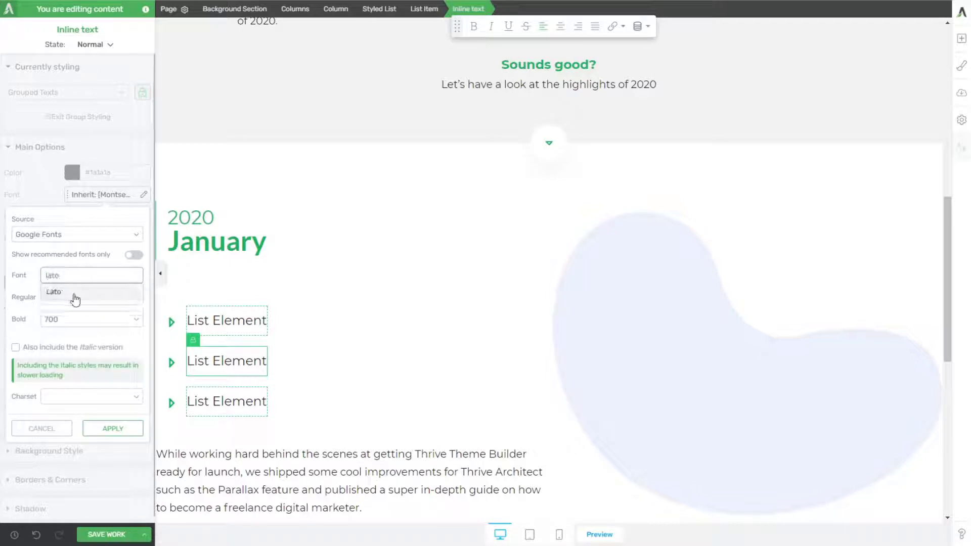
{"action": "left_click", "coordinate": [76, 306]}
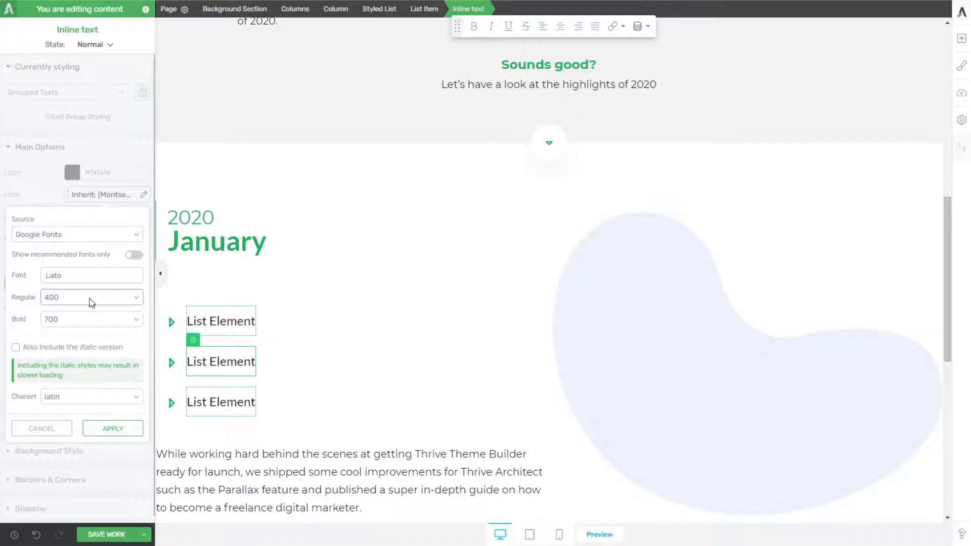
{"action": "left_click", "coordinate": [118, 429]}
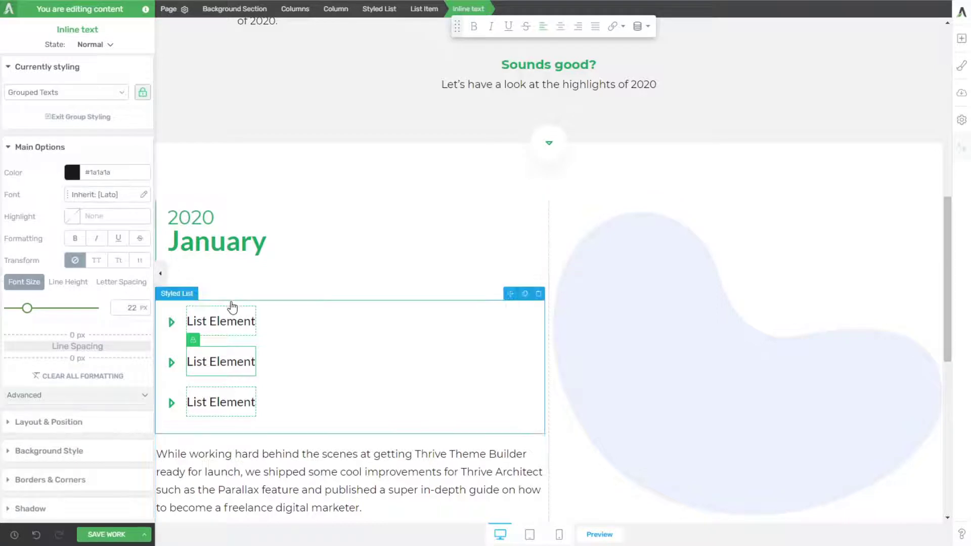
Step: Set the styled list's top margin and its top and bottom padding to 0 px
{"action": "left_click", "coordinate": [295, 312]}
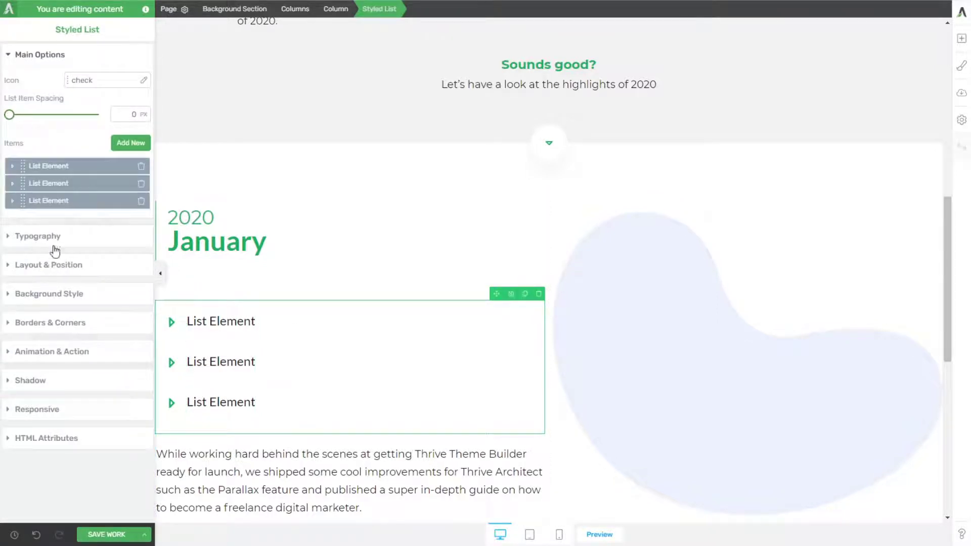
{"action": "left_click", "coordinate": [55, 266]}
{"action": "type", "text": "0"}
{"action": "left_click", "coordinate": [81, 203]}
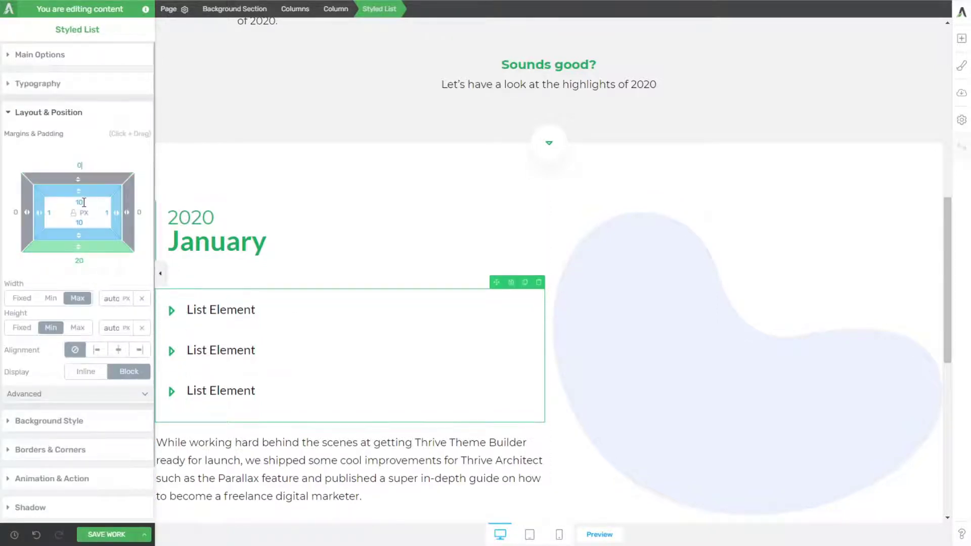
{"action": "type", "text": "0"}
{"action": "left_click", "coordinate": [80, 222]}
{"action": "type", "text": "0"}
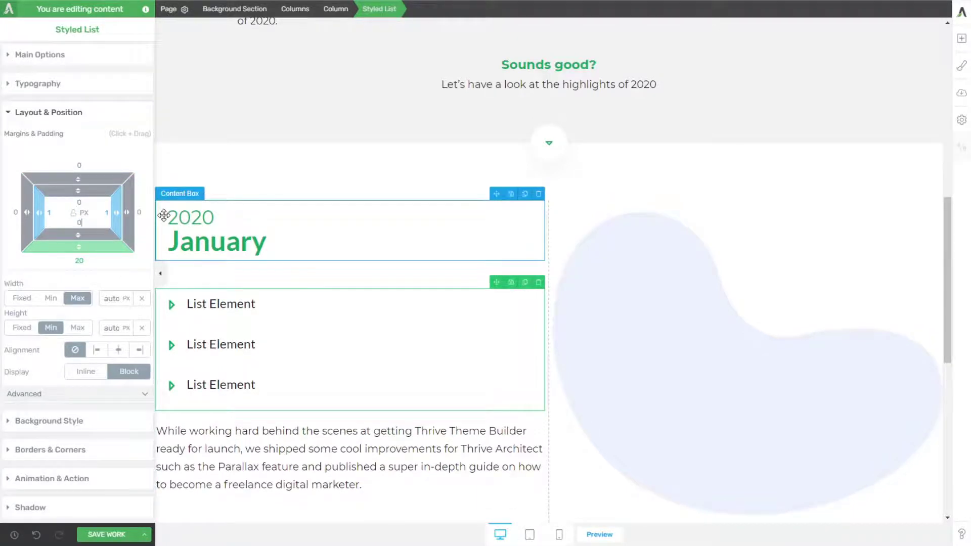
Step: Reduce the 2020/January content box's bottom margin to 40 px
{"action": "left_click", "coordinate": [310, 275]}
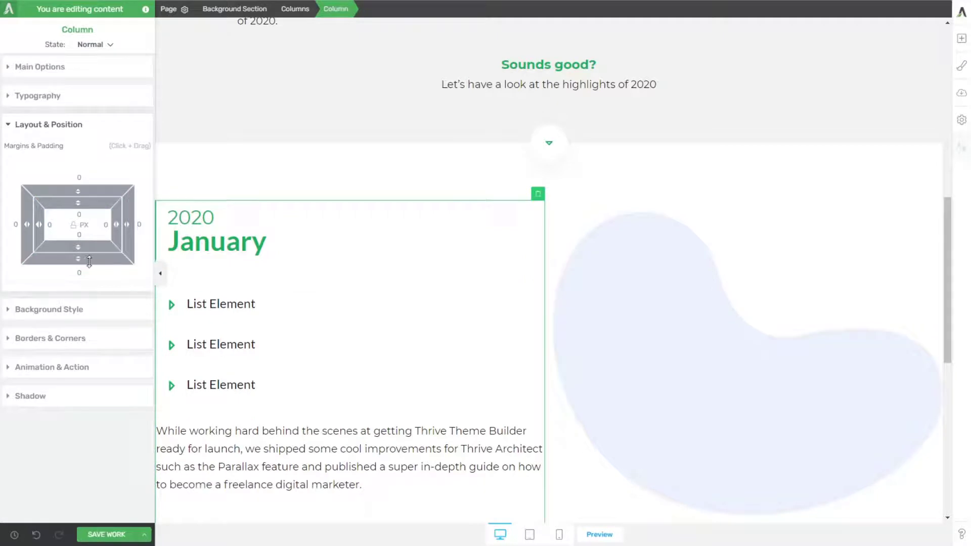
{"action": "left_click", "coordinate": [299, 260]}
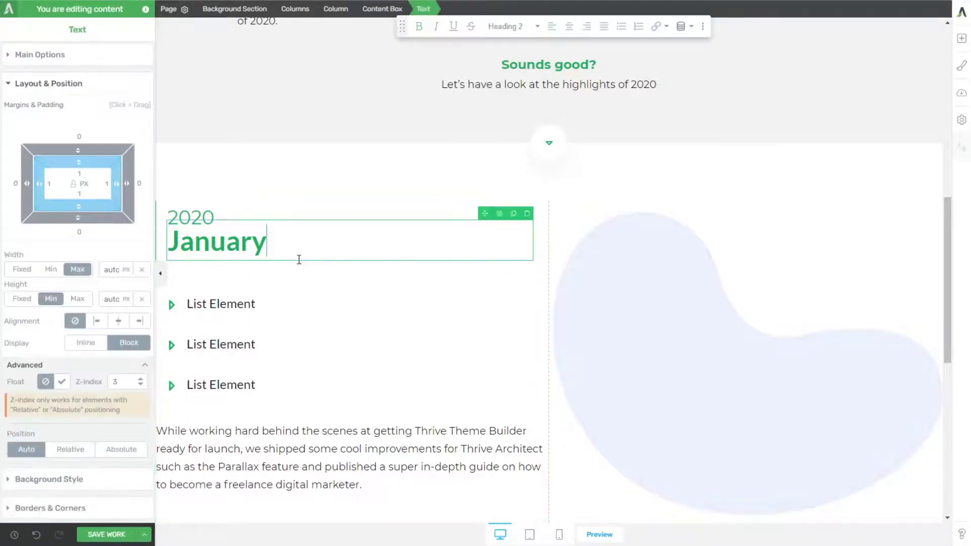
{"action": "left_click", "coordinate": [382, 8]}
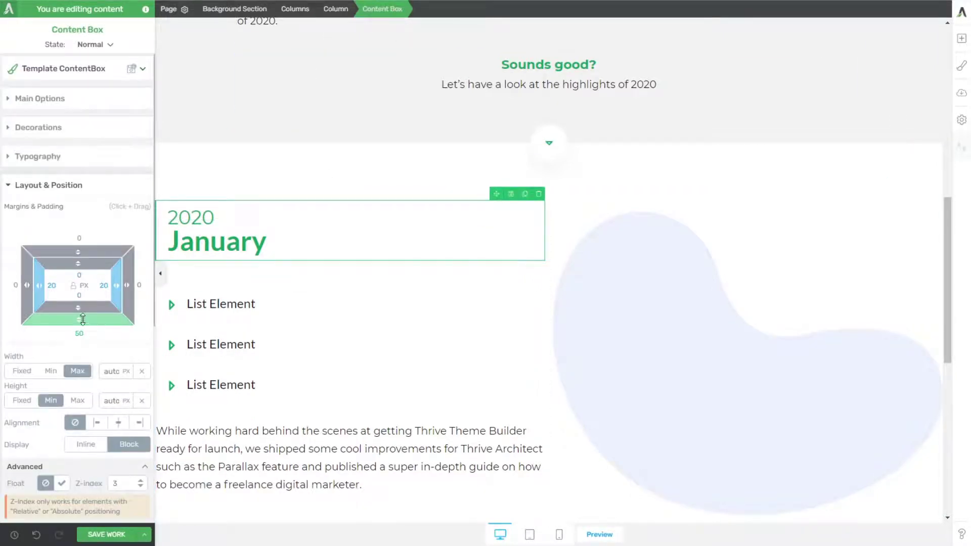
{"action": "mouse_move", "coordinate": [82, 319]}
{"action": "left_mouse_down"}
{"action": "mouse_move", "coordinate": [82, 305]}
{"action": "mouse_move", "coordinate": [87, 311]}
{"action": "left_mouse_up"}
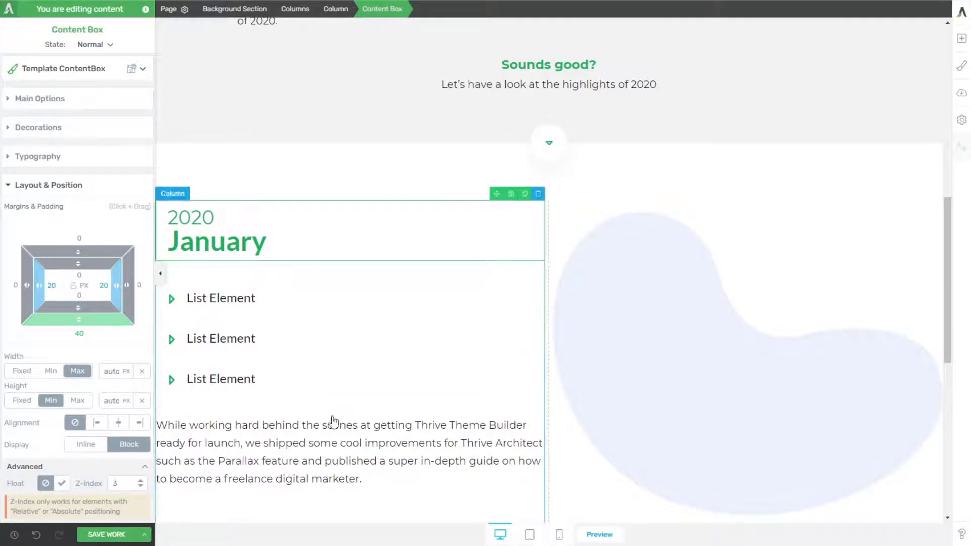
Step: Replace the first list item's text with "Freelance Digital Marketing Guide" copied from the reference page
{"action": "left_click", "coordinate": [495, 428]}
{"action": "scroll", "coordinate": [331, 377], "scroll_direction": "down", "scroll_amount": 2}
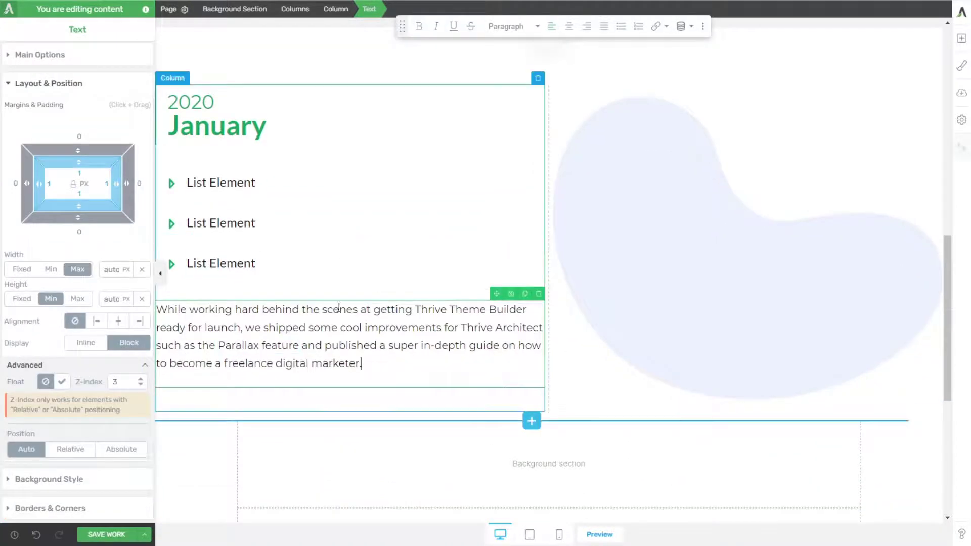
{"action": "scroll", "coordinate": [397, 395], "scroll_direction": "up", "scroll_amount": 2}
{"action": "scroll", "coordinate": [391, 400], "scroll_direction": "down", "scroll_amount": 1}
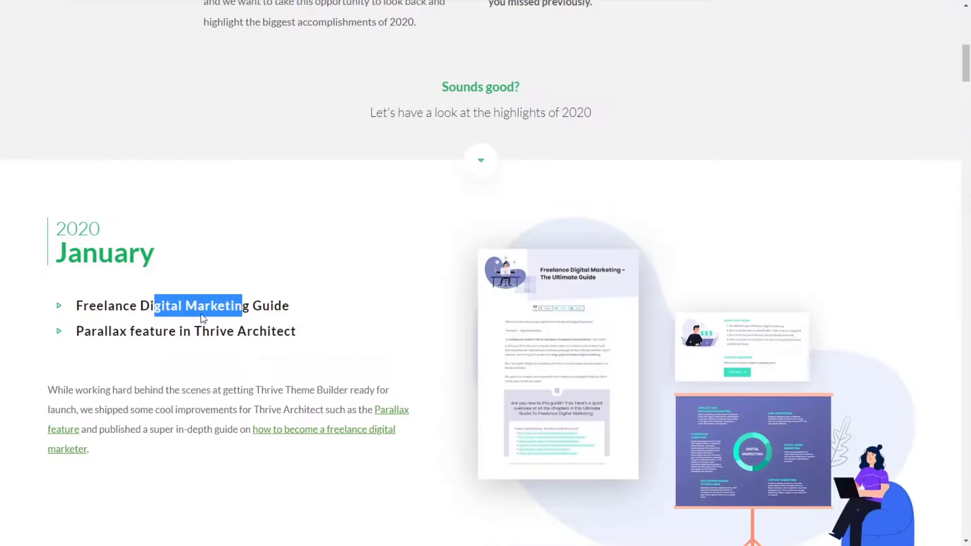
{"action": "left_click_drag", "start_coordinate": [202, 318], "coordinate": [80, 312]}
{"action": "key", "text": "ctrl+c"}
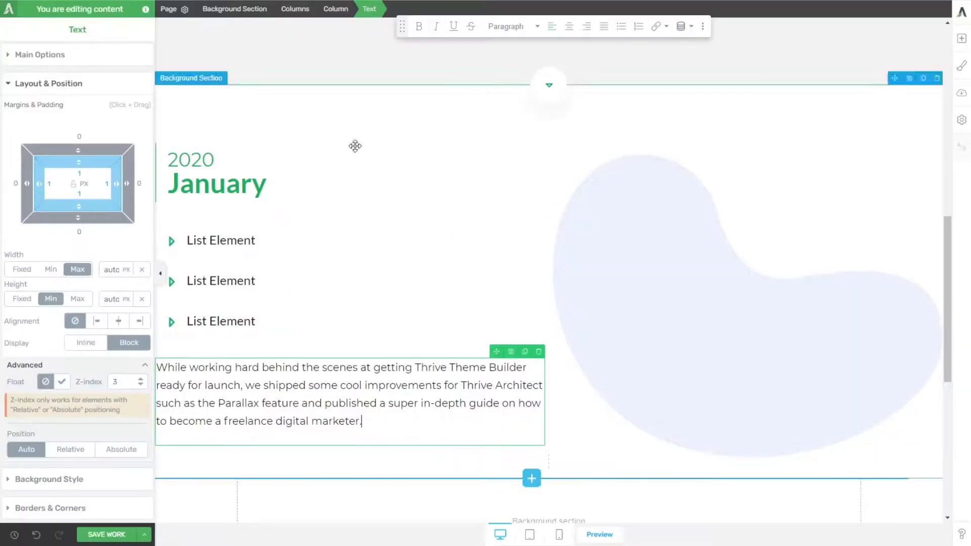
{"action": "left_click", "coordinate": [223, 250]}
{"action": "key", "text": "ctrl+v"}
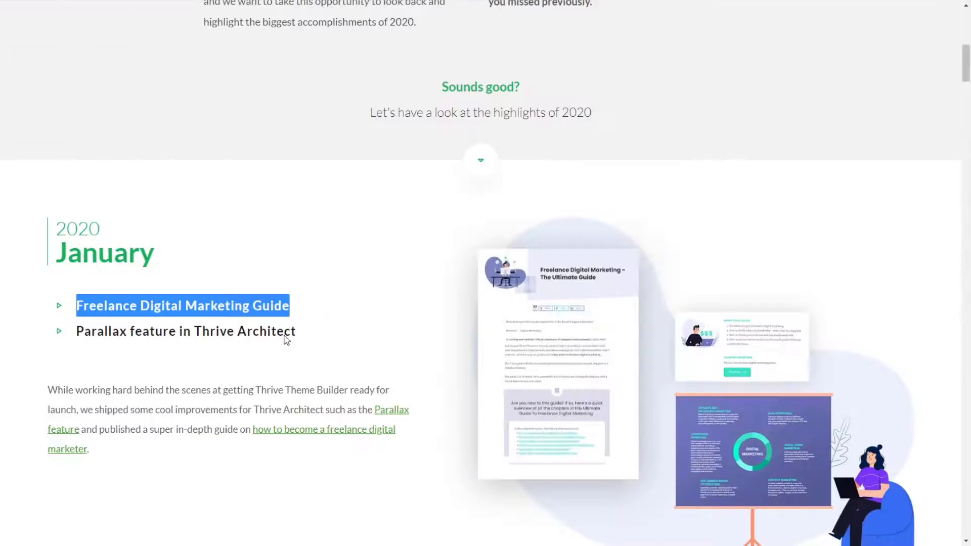
Step: Replace the second list item's text with "Parallax feature in Thrive Architect" copied from the reference page, and delete the third item
{"action": "left_click_drag", "start_coordinate": [303, 333], "coordinate": [80, 337]}
{"action": "key", "text": "ctrl+c"}
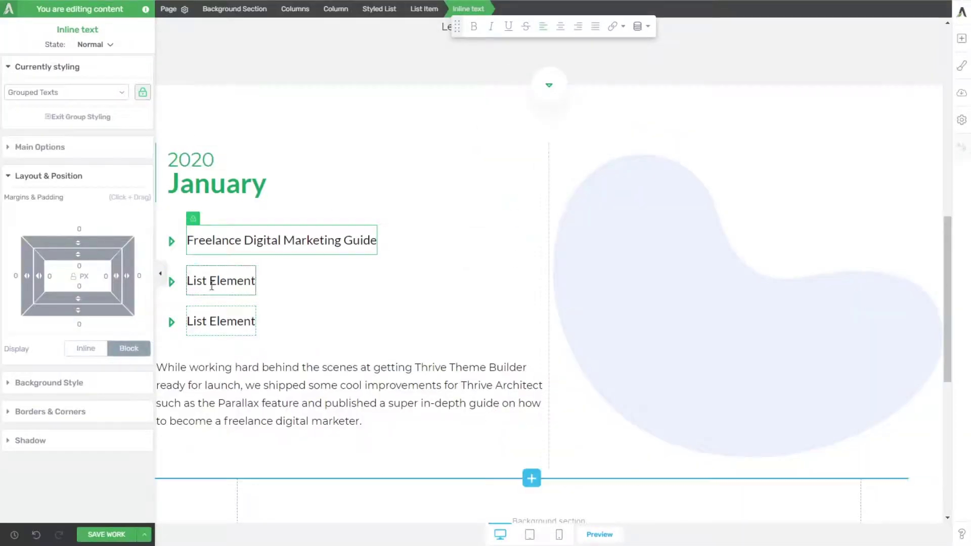
{"action": "left_click", "coordinate": [221, 280]}
{"action": "key", "text": "ctrl+v"}
{"action": "left_click", "coordinate": [538, 300]}
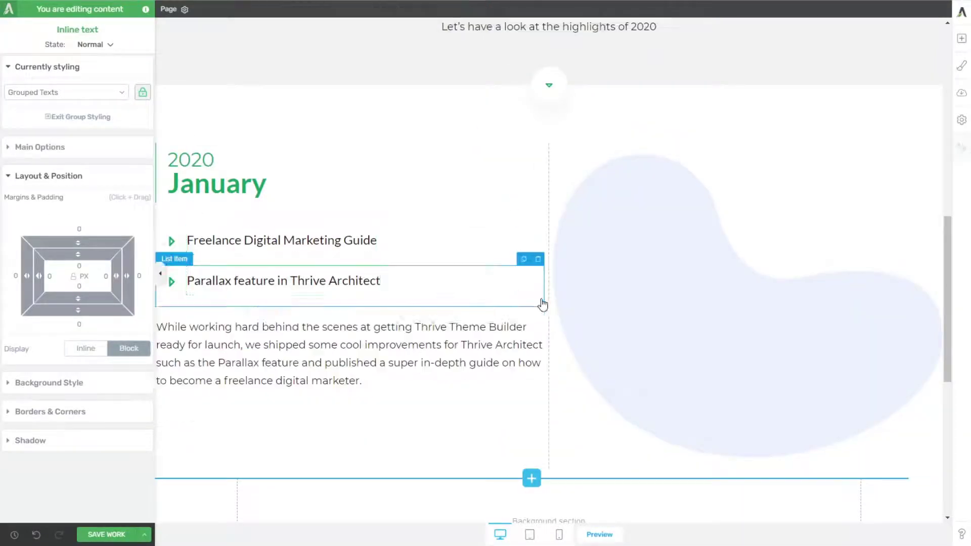
{"action": "left_click", "coordinate": [475, 425]}
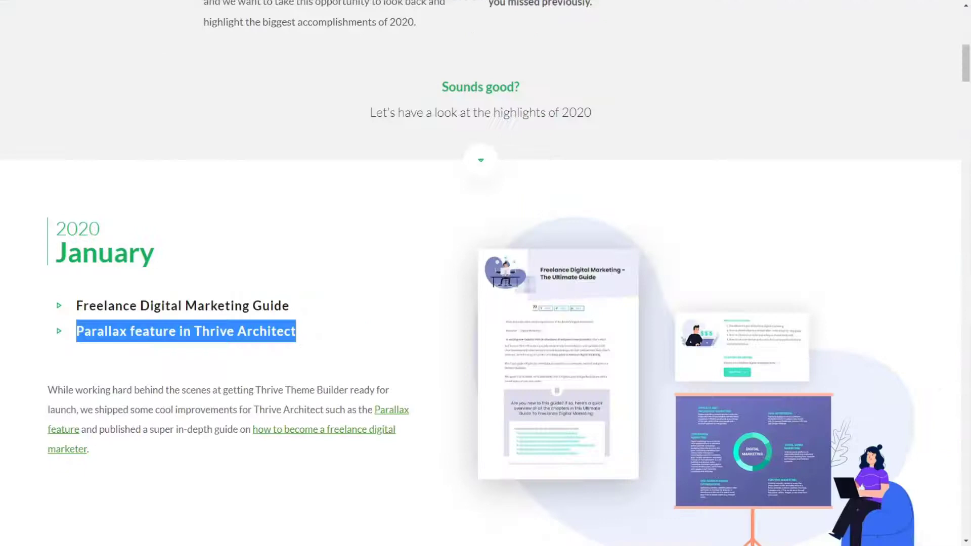
Step: Examine how the January section's layered images move over the blob background on the reference page as it scrolls
{"action": "scroll", "coordinate": [624, 208], "scroll_direction": "up", "scroll_amount": 2}
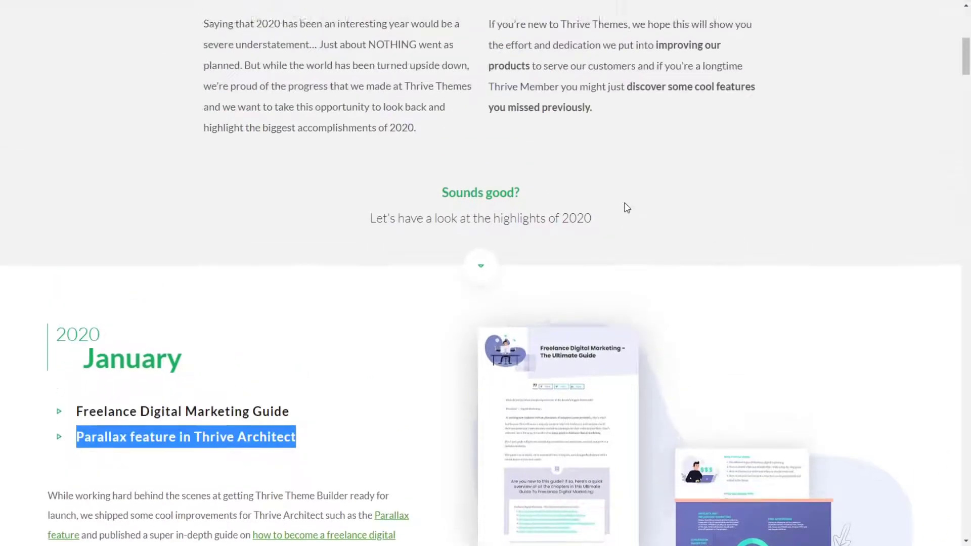
{"action": "scroll", "coordinate": [622, 228], "scroll_direction": "down", "scroll_amount": 4}
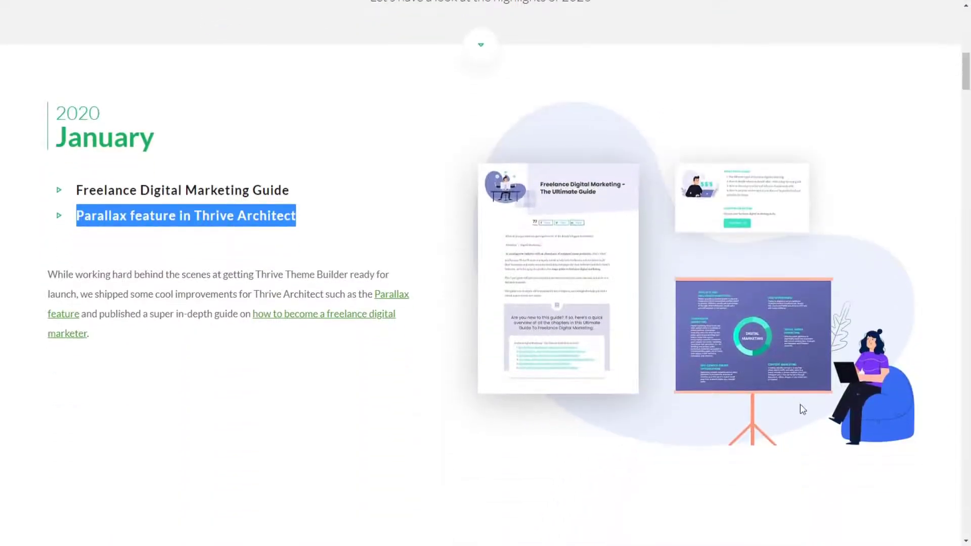
{"action": "scroll", "coordinate": [807, 402], "scroll_direction": "down", "scroll_amount": 1}
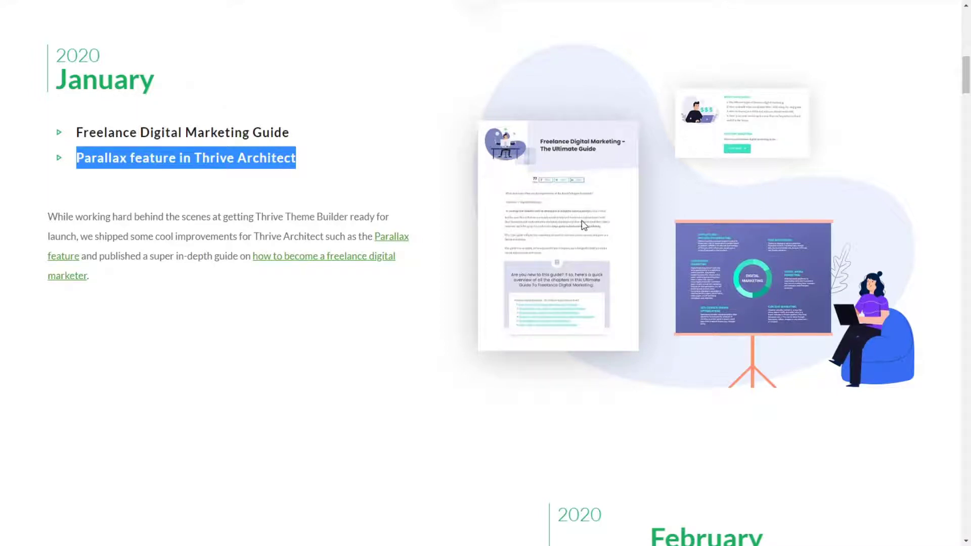
{"action": "scroll", "coordinate": [584, 228], "scroll_direction": "up", "scroll_amount": 2}
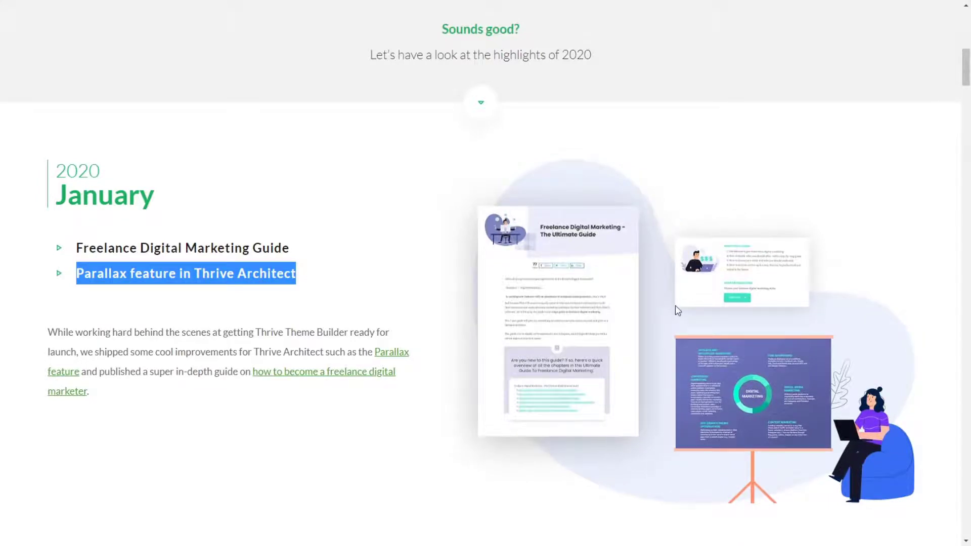
{"action": "scroll", "coordinate": [677, 310], "scroll_direction": "down", "scroll_amount": 1}
{"action": "scroll", "coordinate": [657, 271], "scroll_direction": "down", "scroll_amount": 1}
{"action": "scroll", "coordinate": [672, 288], "scroll_direction": "up", "scroll_amount": 1}
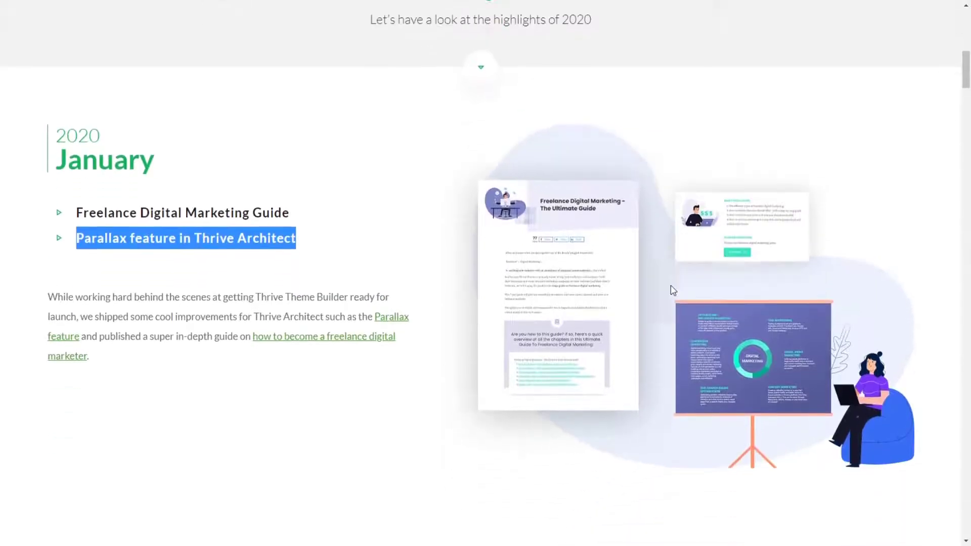
{"action": "scroll", "coordinate": [675, 303], "scroll_direction": "down", "scroll_amount": 1}
{"action": "scroll", "coordinate": [681, 304], "scroll_direction": "up", "scroll_amount": 3}
{"action": "scroll", "coordinate": [684, 308], "scroll_direction": "down", "scroll_amount": 4}
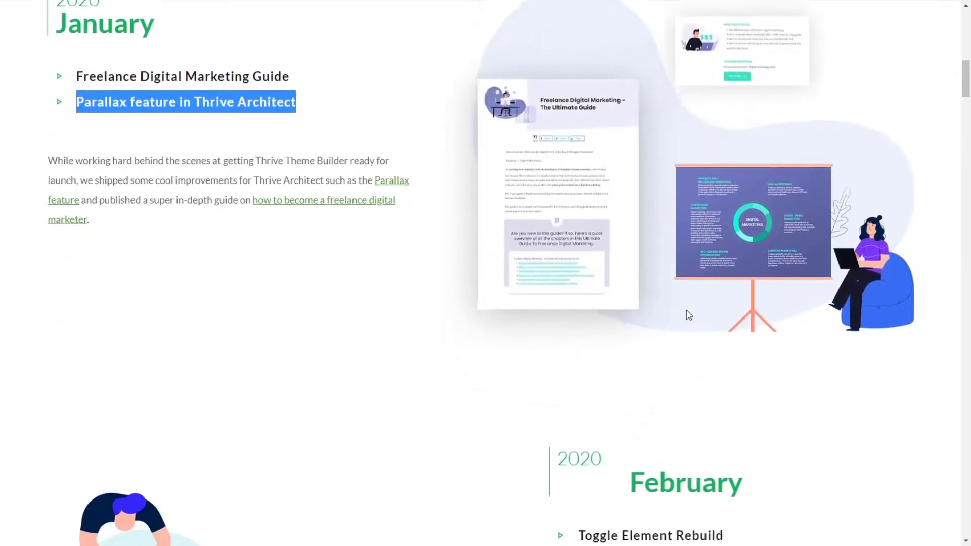
{"action": "scroll", "coordinate": [810, 384], "scroll_direction": "up", "scroll_amount": 3}
{"action": "scroll", "coordinate": [846, 397], "scroll_direction": "down", "scroll_amount": 2}
{"action": "scroll", "coordinate": [848, 396], "scroll_direction": "up", "scroll_amount": 3}
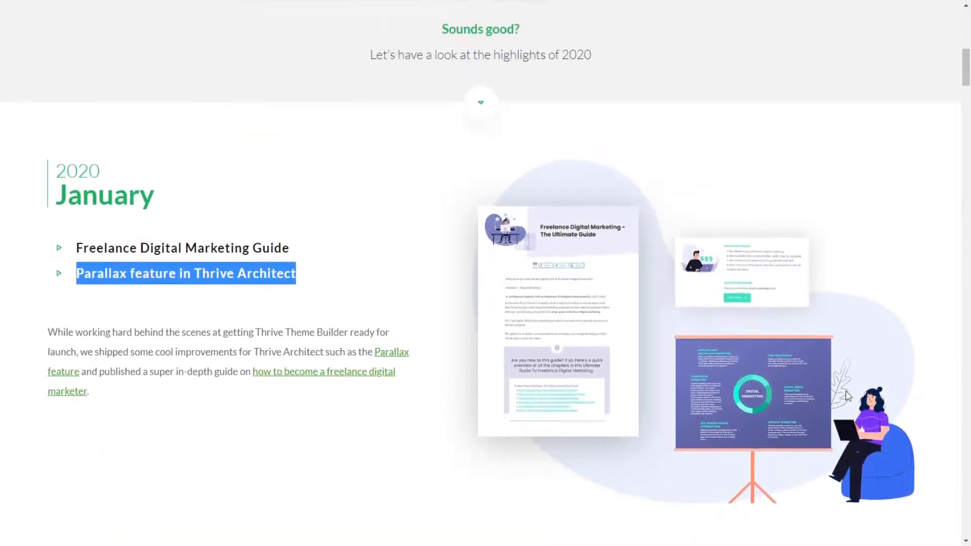
{"action": "scroll", "coordinate": [855, 399], "scroll_direction": "down", "scroll_amount": 1}
{"action": "scroll", "coordinate": [866, 399], "scroll_direction": "down", "scroll_amount": 1}
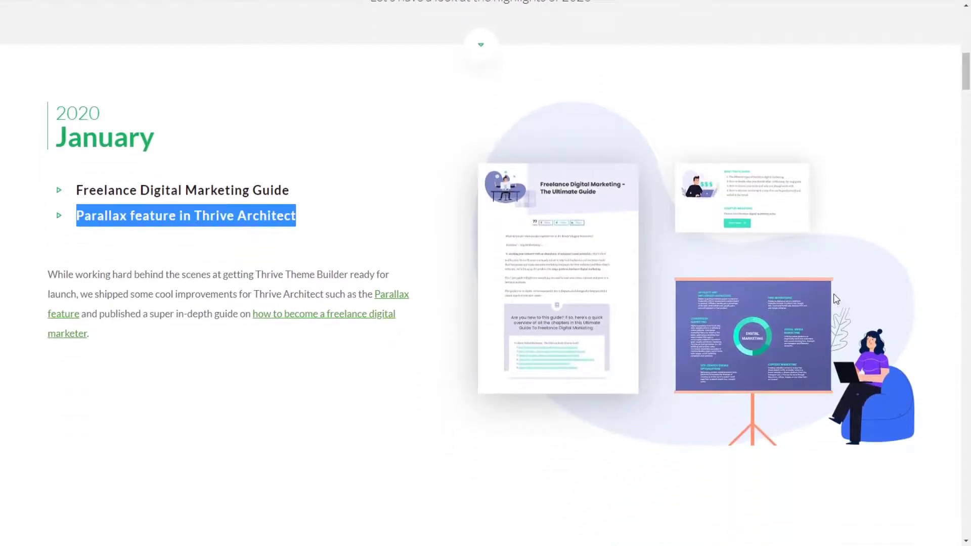
Step: Compare the scroll movement of the guide page, small card and presentation board images in the reference page's January section
{"action": "scroll", "coordinate": [835, 299], "scroll_direction": "up", "scroll_amount": 2}
{"action": "scroll", "coordinate": [857, 386], "scroll_direction": "down", "scroll_amount": 3}
{"action": "scroll", "coordinate": [760, 169], "scroll_direction": "up", "scroll_amount": 2}
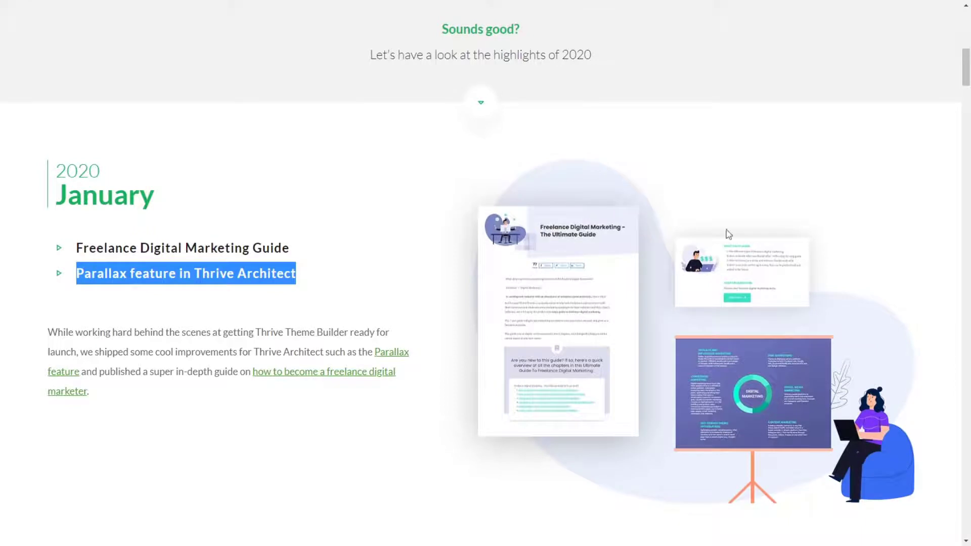
{"action": "scroll", "coordinate": [760, 338], "scroll_direction": "up", "scroll_amount": 1}
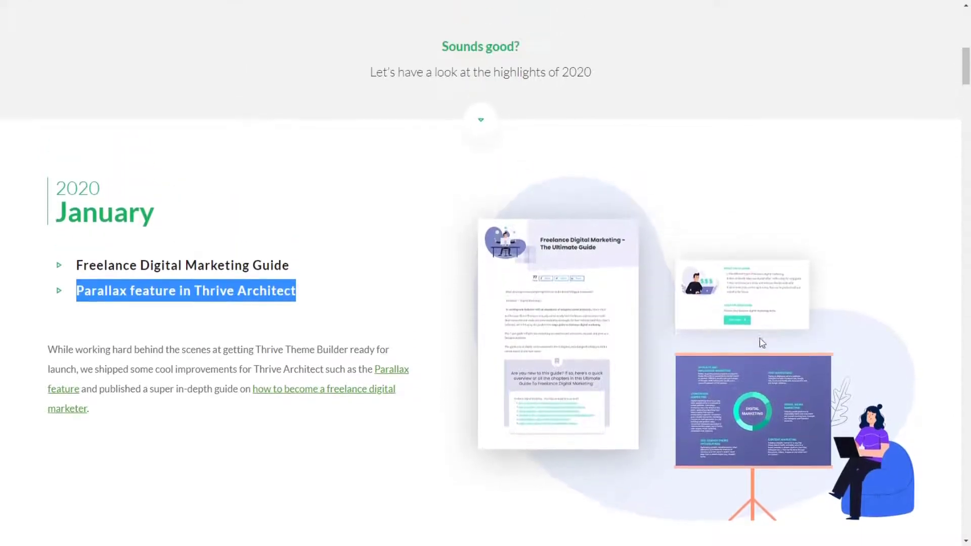
{"action": "scroll", "coordinate": [764, 337], "scroll_direction": "down", "scroll_amount": 2}
{"action": "scroll", "coordinate": [767, 338], "scroll_direction": "down", "scroll_amount": 1}
{"action": "scroll", "coordinate": [769, 339], "scroll_direction": "up", "scroll_amount": 2}
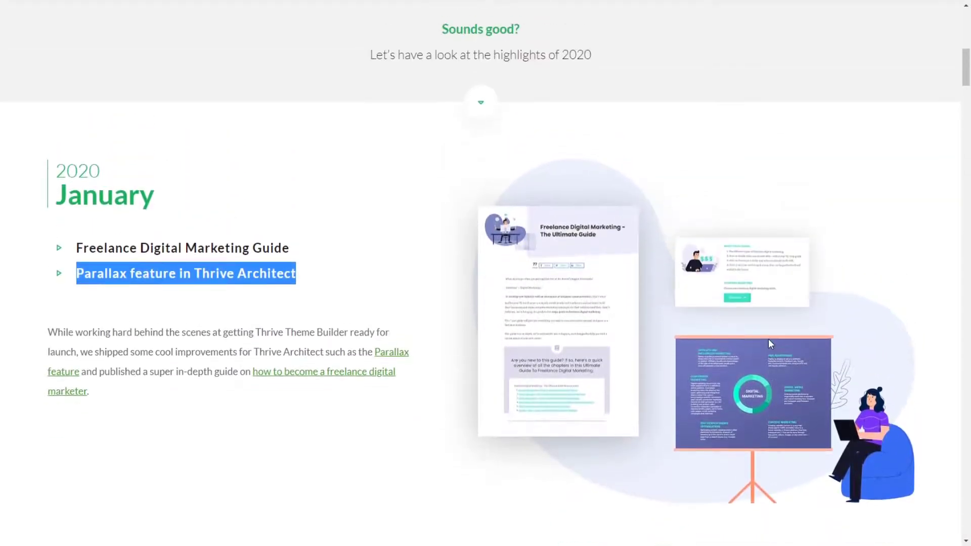
{"action": "scroll", "coordinate": [772, 338], "scroll_direction": "down", "scroll_amount": 2}
{"action": "scroll", "coordinate": [777, 342], "scroll_direction": "up", "scroll_amount": 2}
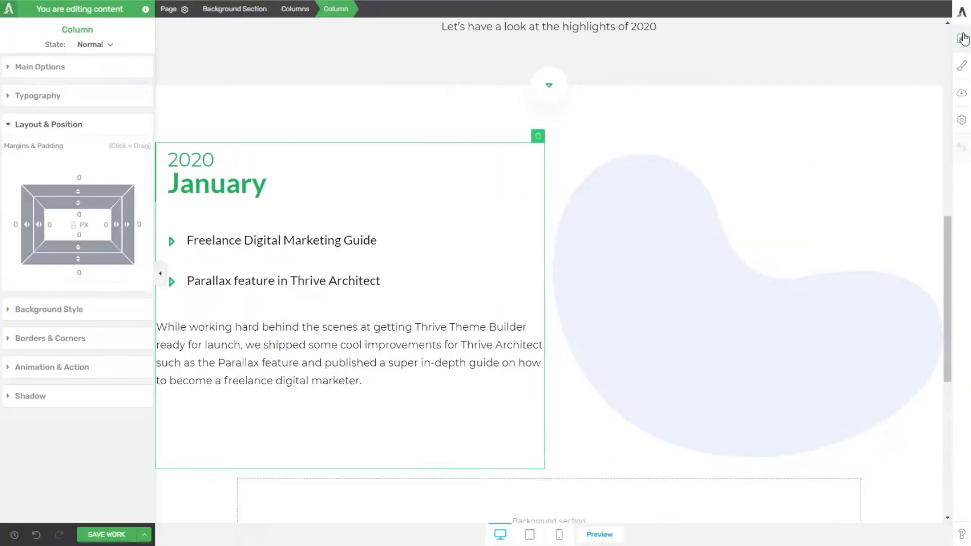
Step: Select the blob image in the January section of the Thrive Architect page and bring up the elements available for insertion
{"action": "left_click", "coordinate": [961, 38]}
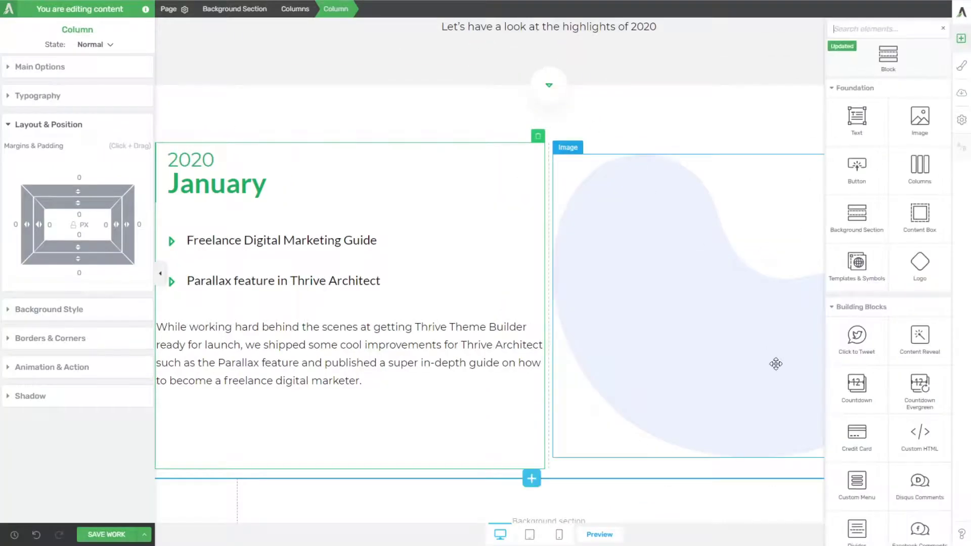
{"action": "left_click", "coordinate": [691, 252]}
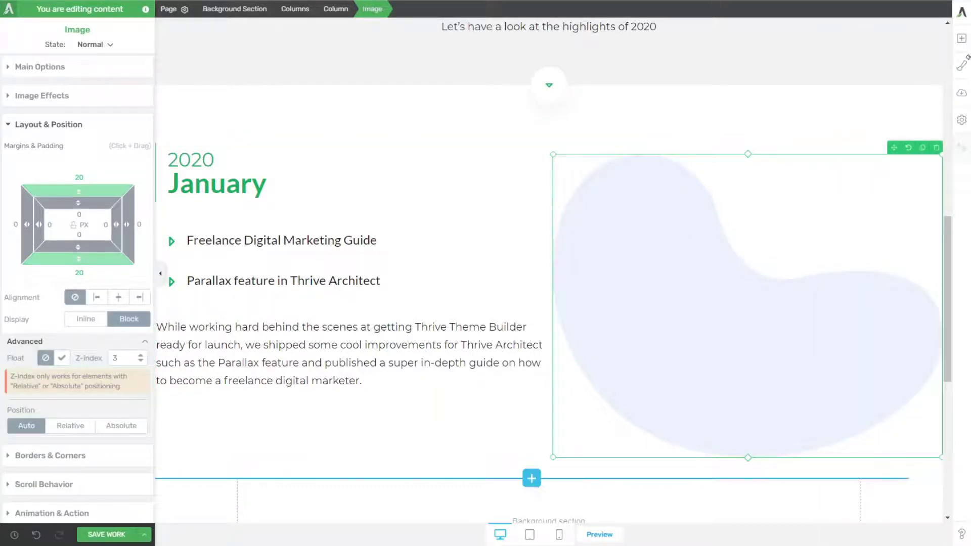
{"action": "left_click", "coordinate": [961, 38]}
{"action": "scroll", "coordinate": [660, 229], "scroll_direction": "down", "scroll_amount": 2}
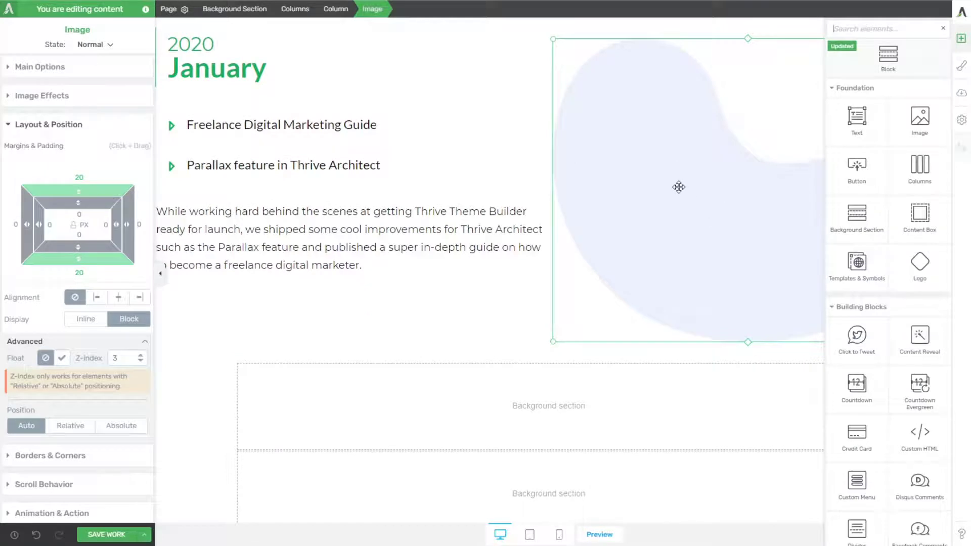
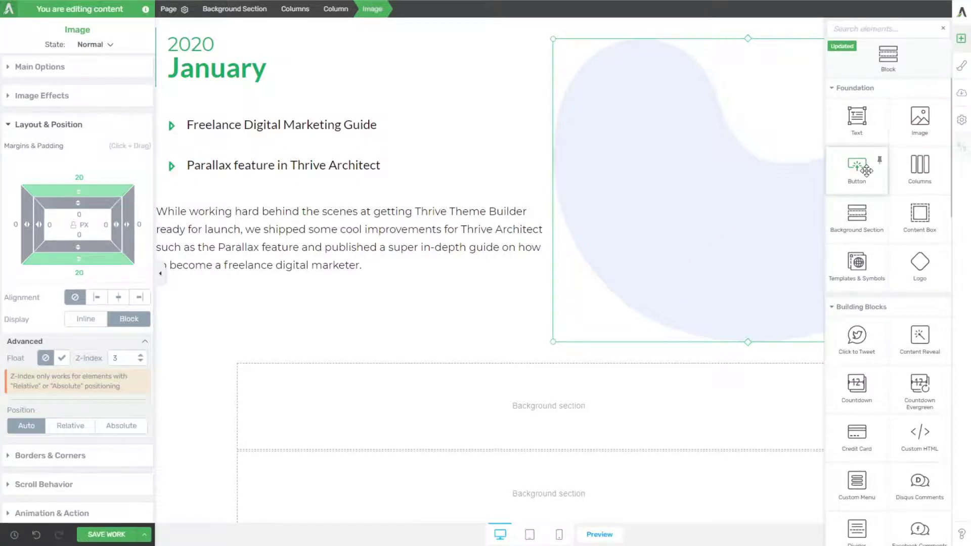
Step: Add the presentation board image from the media library below the blob in the January section
{"action": "left_click_drag", "start_coordinate": [920, 117], "coordinate": [763, 306]}
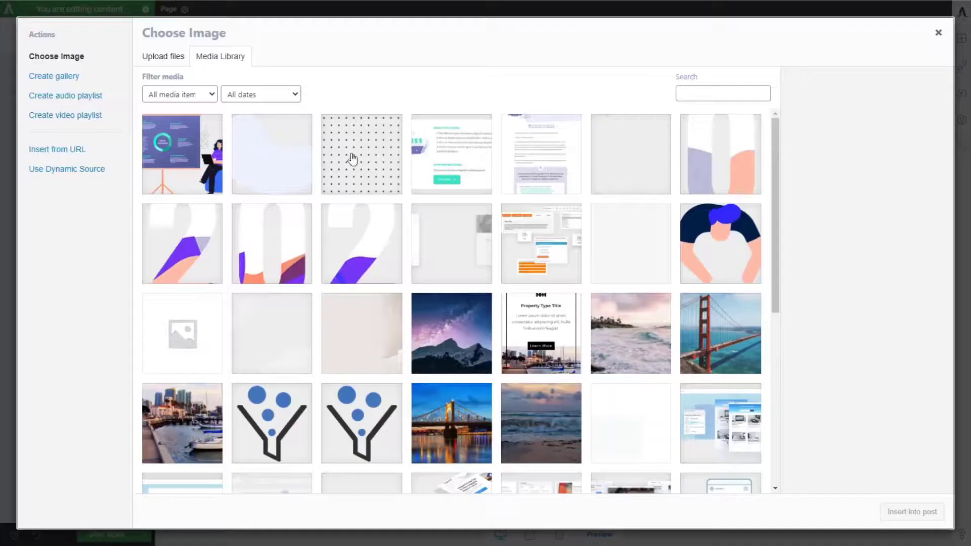
{"action": "left_click", "coordinate": [198, 158]}
{"action": "left_click", "coordinate": [912, 512]}
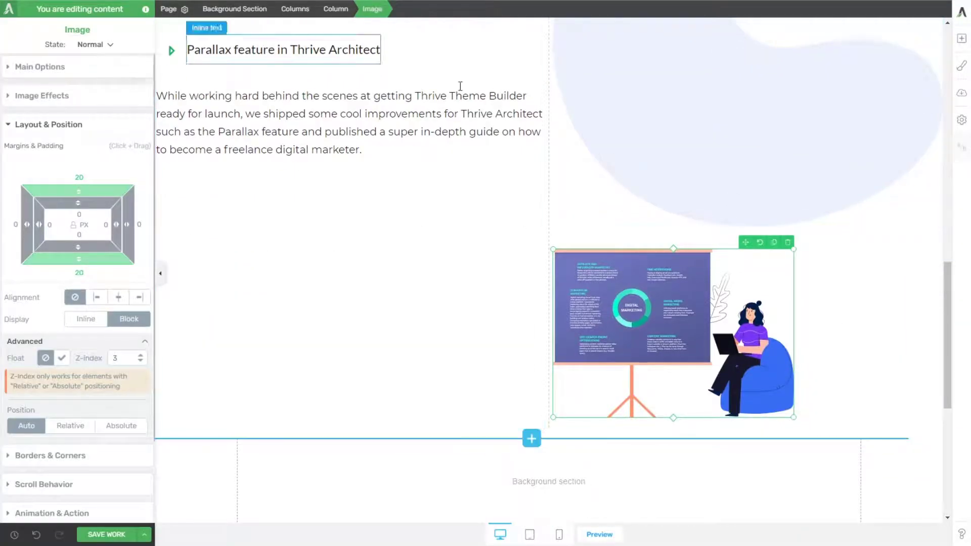
{"action": "scroll", "coordinate": [793, 303], "scroll_direction": "up", "scroll_amount": 2}
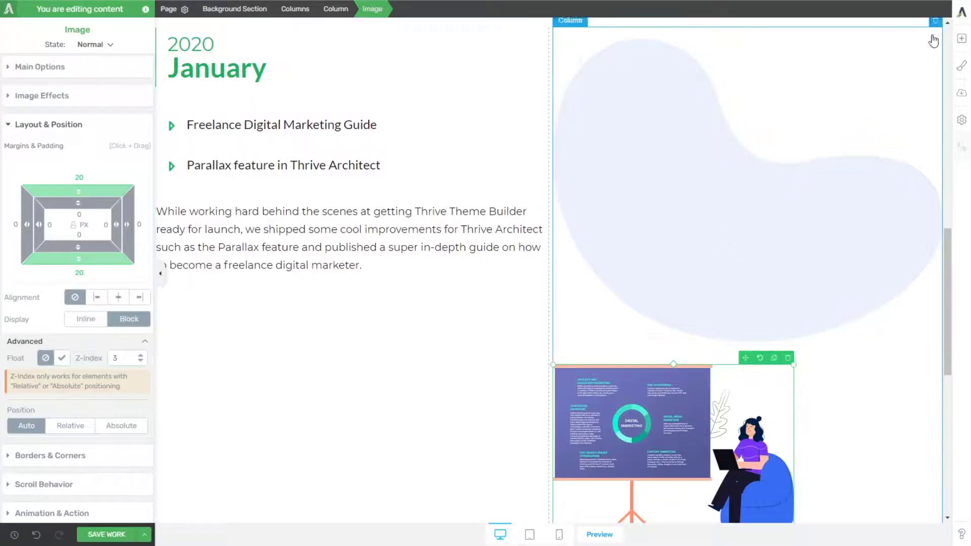
Step: Delete the blob image above the presentation board in the January section
{"action": "left_click", "coordinate": [823, 100]}
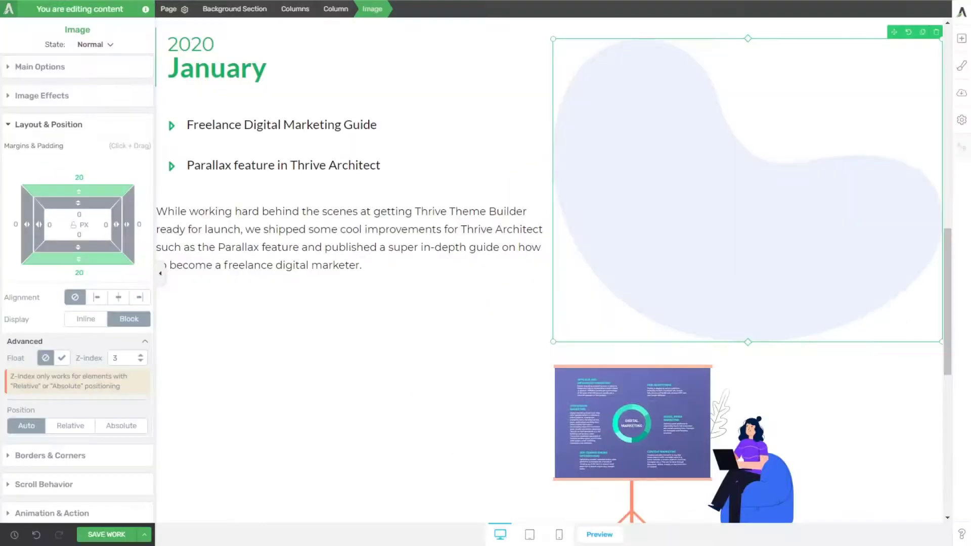
{"action": "left_click", "coordinate": [939, 31]}
{"action": "scroll", "coordinate": [823, 182], "scroll_direction": "up", "scroll_amount": 1}
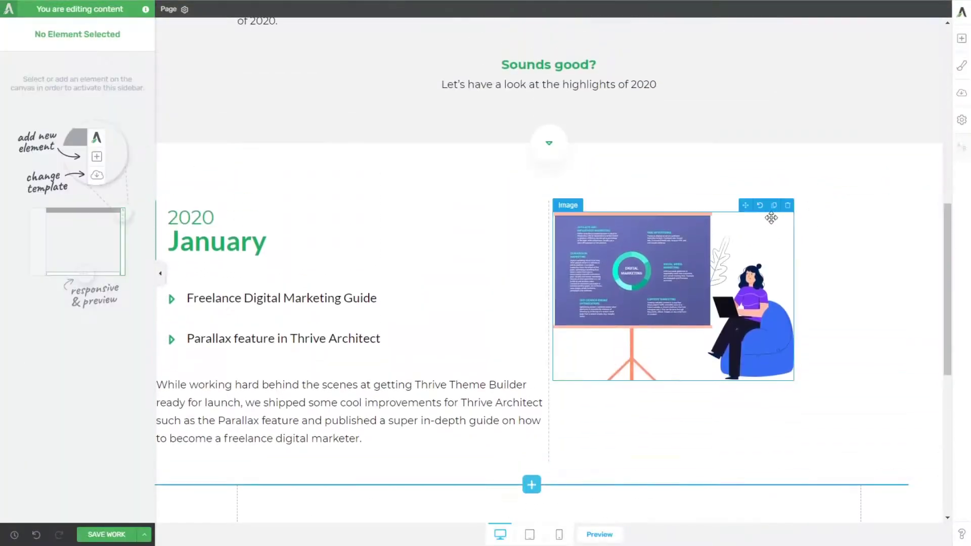
{"action": "left_click", "coordinate": [826, 262]}
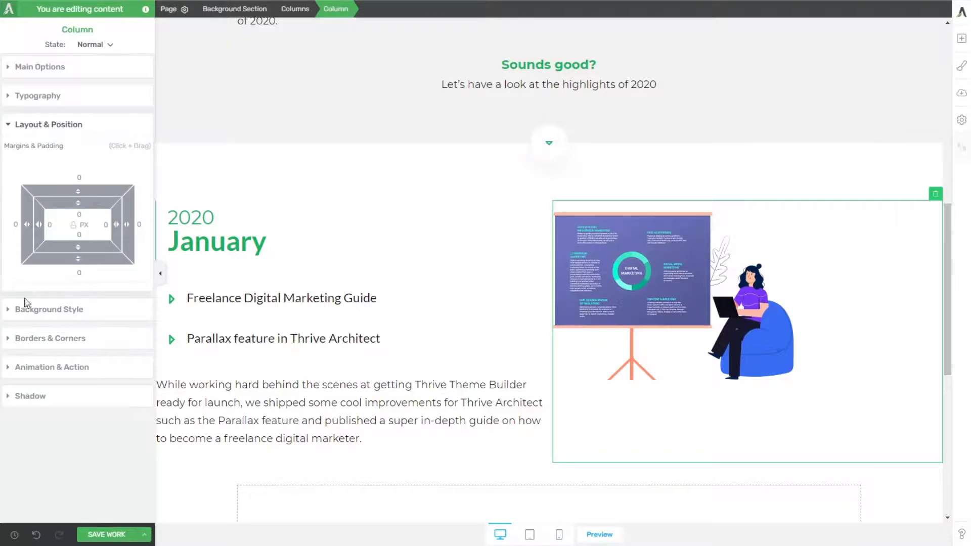
{"action": "left_click", "coordinate": [29, 309]}
{"action": "left_click", "coordinate": [107, 177]}
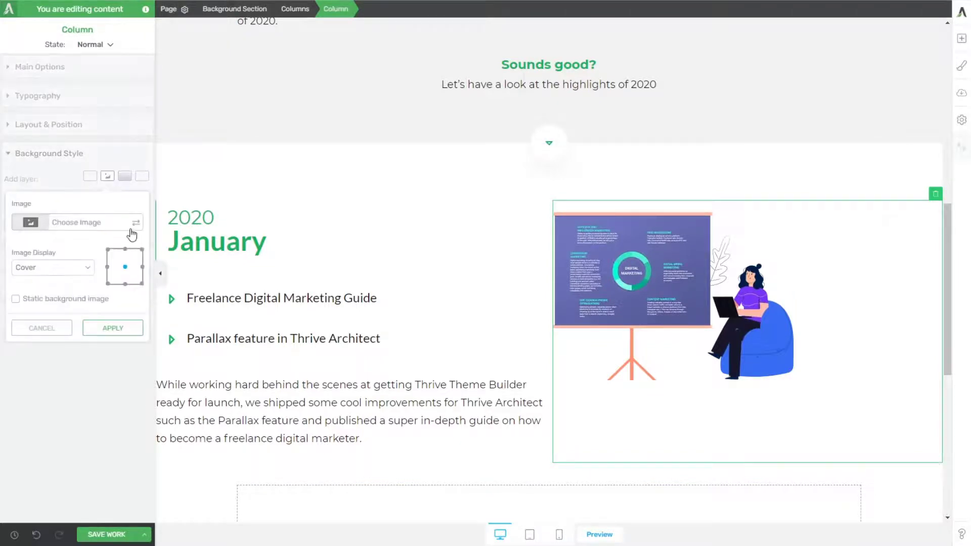
{"action": "left_click", "coordinate": [132, 233]}
{"action": "left_click", "coordinate": [284, 160]}
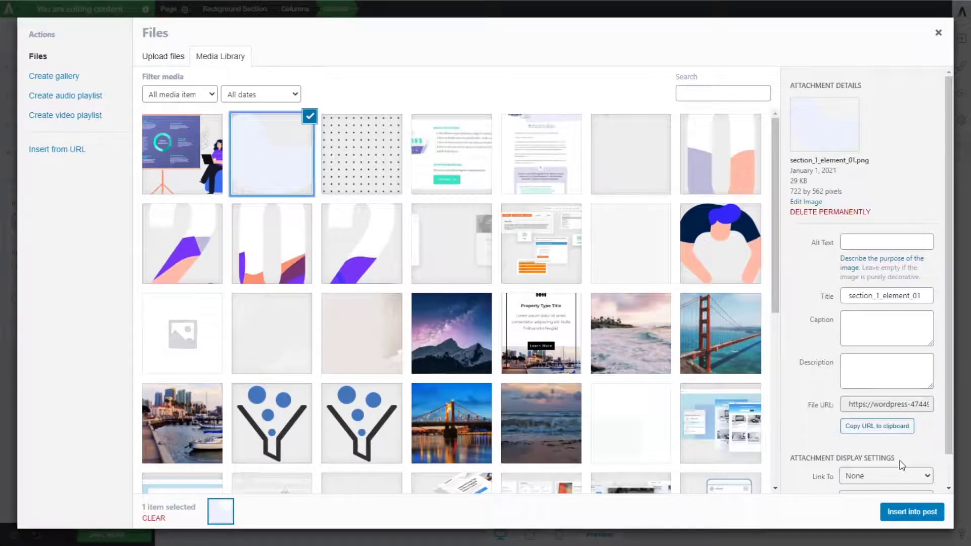
{"action": "left_click", "coordinate": [893, 512]}
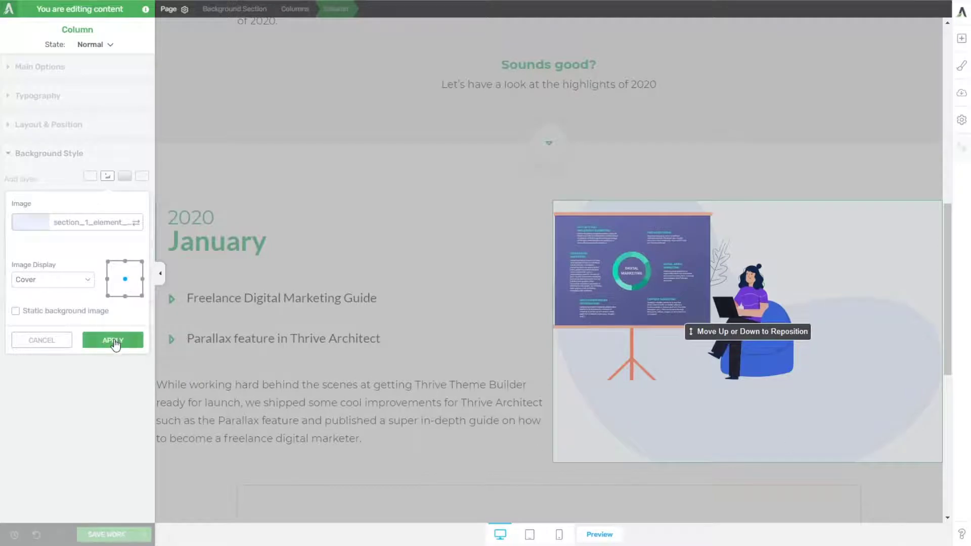
{"action": "left_click", "coordinate": [56, 314]}
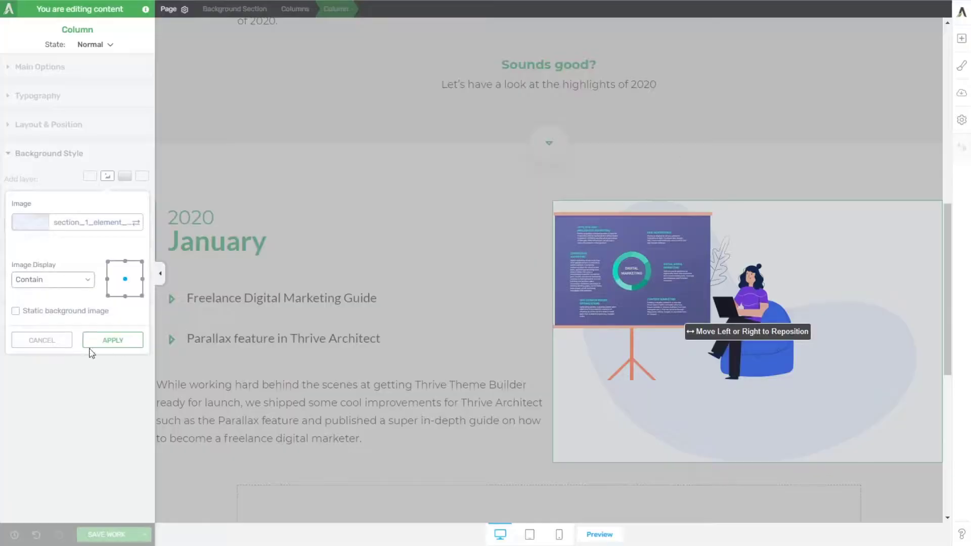
{"action": "left_click", "coordinate": [42, 340]}
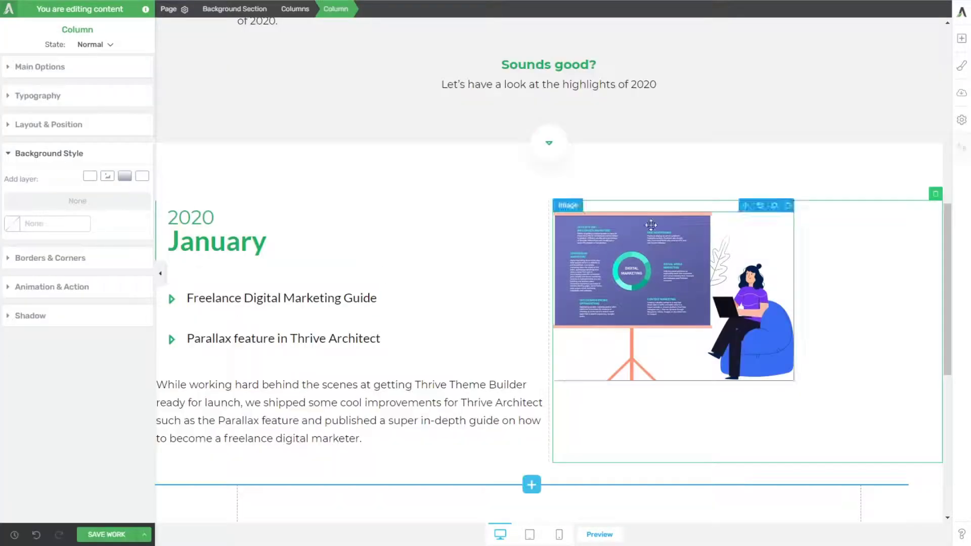
Step: Insert the blob image section_1_element_01 as a separate image above the presentation board in the January section
{"action": "left_click", "coordinate": [961, 41]}
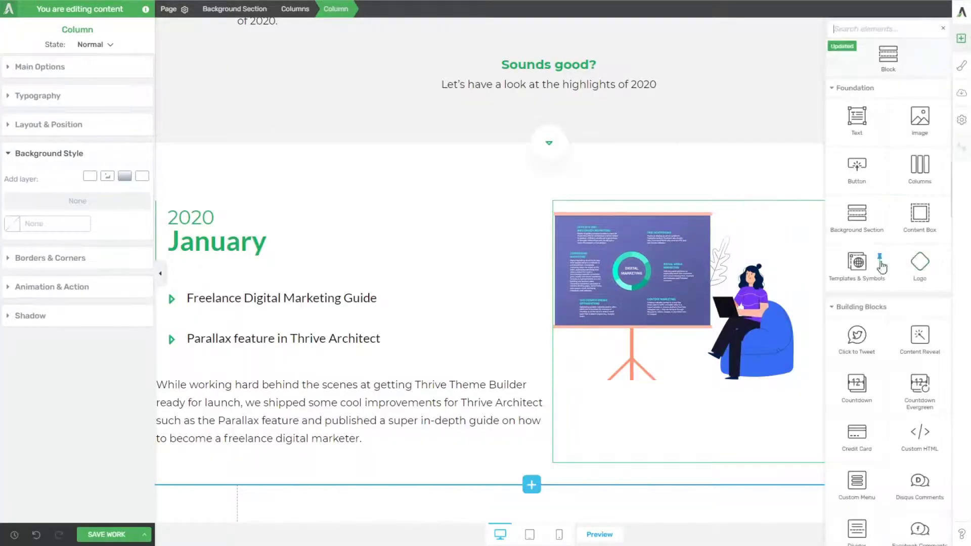
{"action": "left_click_drag", "start_coordinate": [918, 132], "coordinate": [674, 219]}
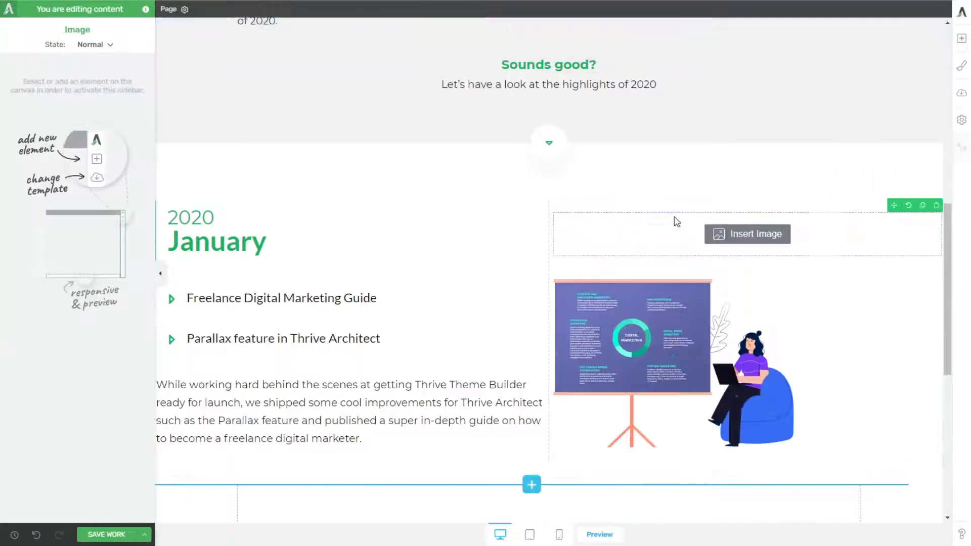
{"action": "left_click", "coordinate": [282, 160]}
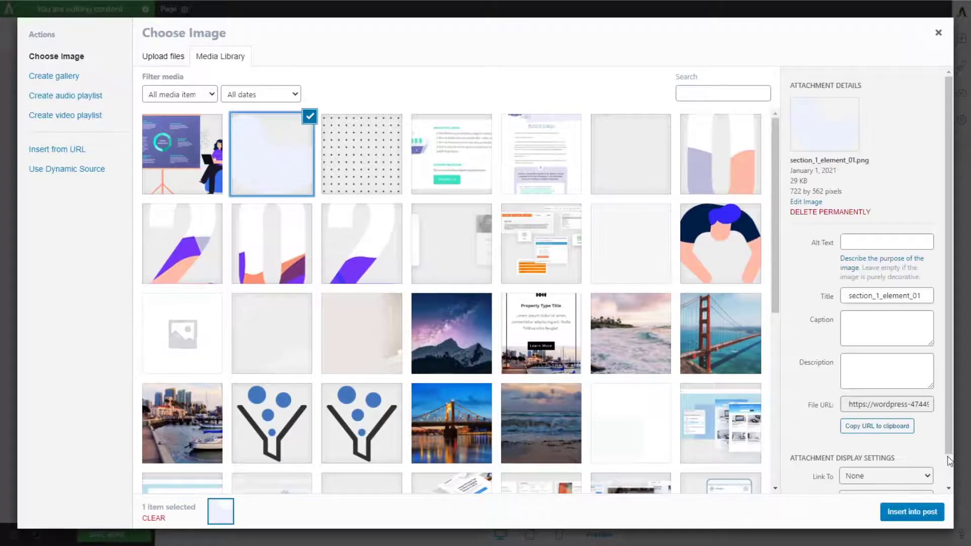
{"action": "left_click", "coordinate": [927, 513]}
Step: Set the presentation board image's z-index to 97 and its position to relative
{"action": "scroll", "coordinate": [703, 304], "scroll_direction": "down", "scroll_amount": 4}
{"action": "left_click", "coordinate": [701, 349]}
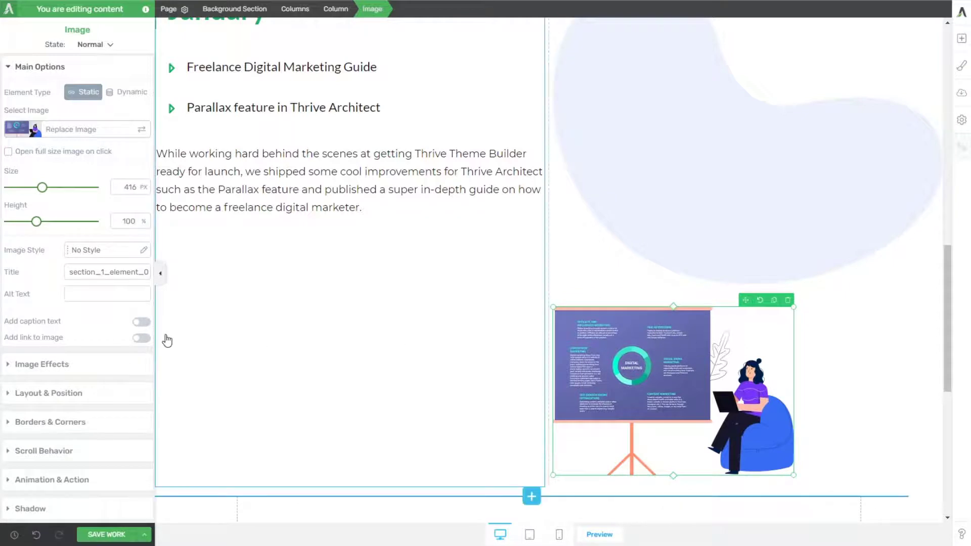
{"action": "left_click", "coordinate": [64, 395]}
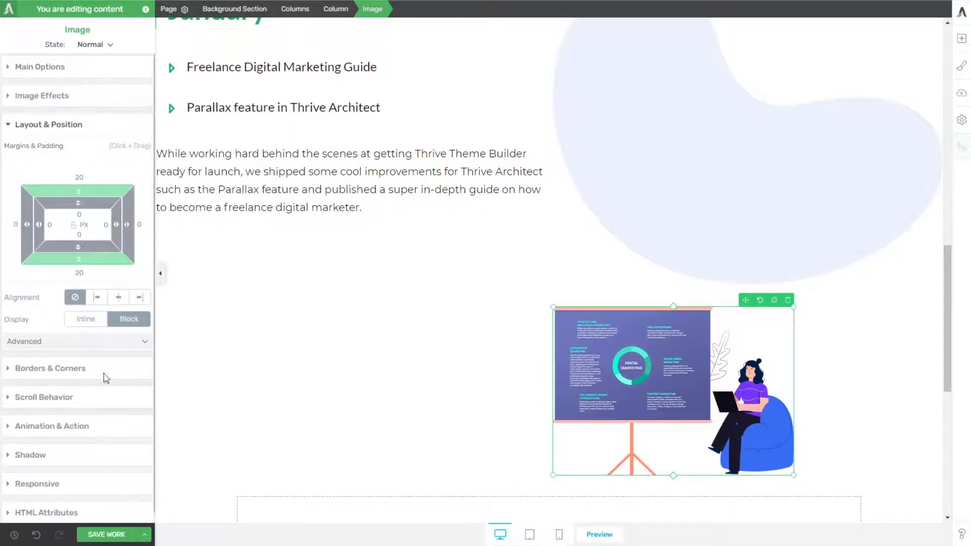
{"action": "left_click", "coordinate": [145, 343]}
{"action": "double_click", "coordinate": [117, 358]}
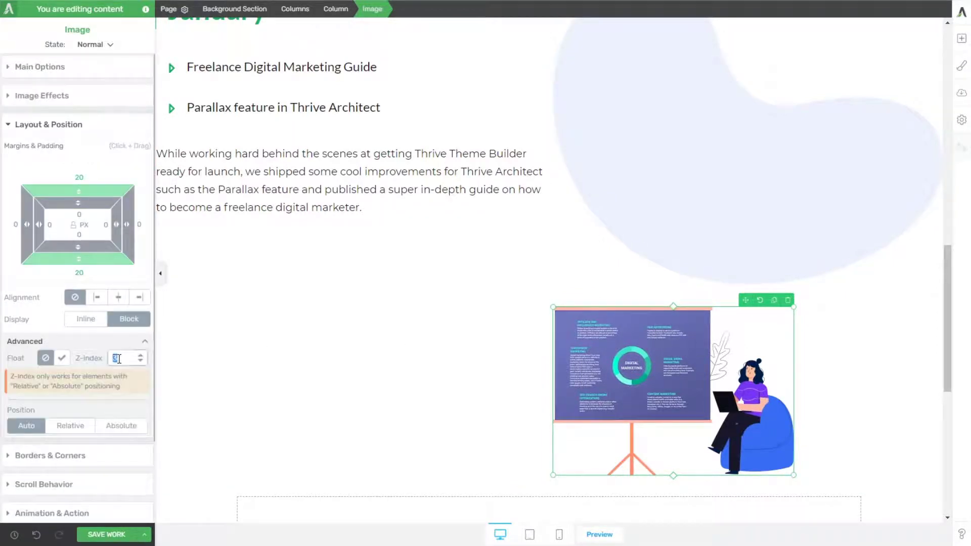
{"action": "type", "text": "27"}
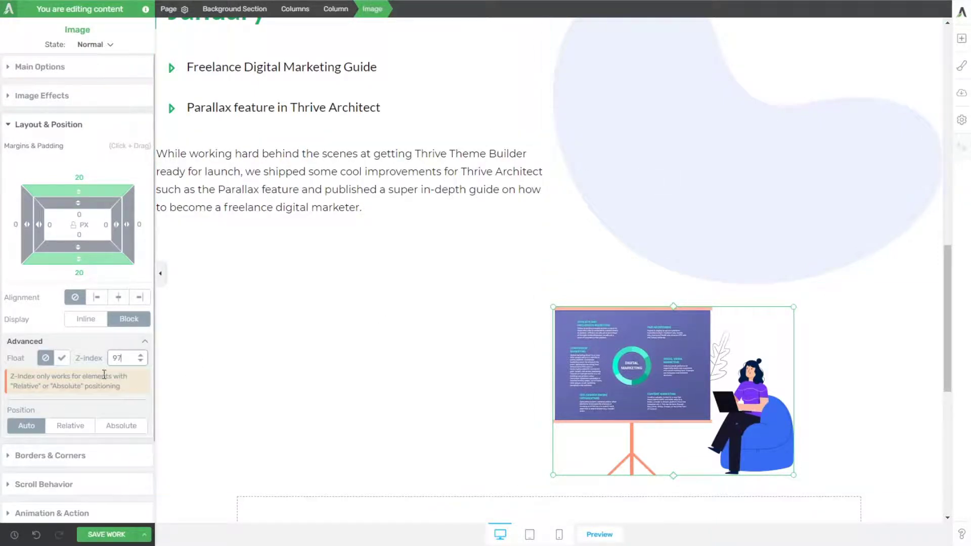
{"action": "left_click", "coordinate": [77, 430]}
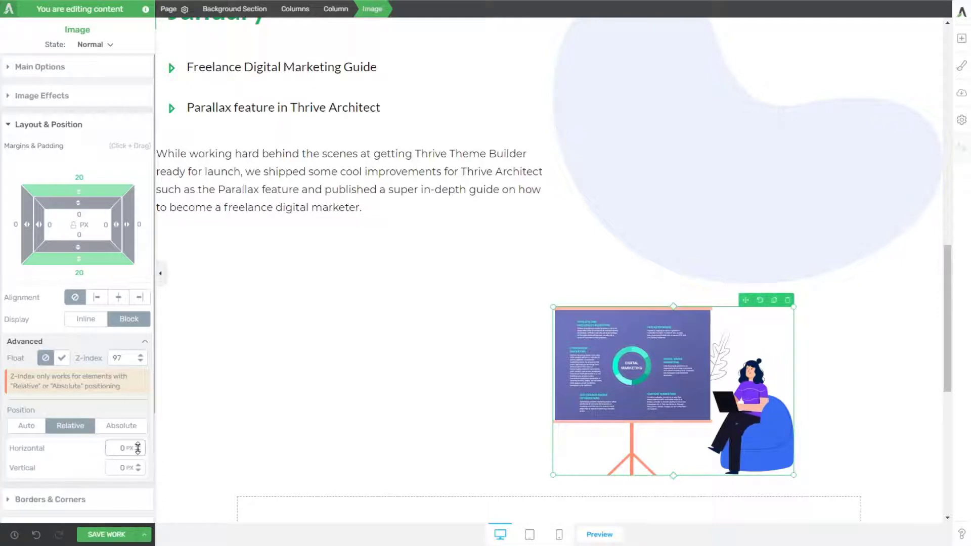
Step: Offset the presentation board image 207 px horizontally and about -320 px vertically so it overlaps the blob, and check its placement at full page width
{"action": "left_click_drag", "start_coordinate": [138, 468], "coordinate": [138, 545]}
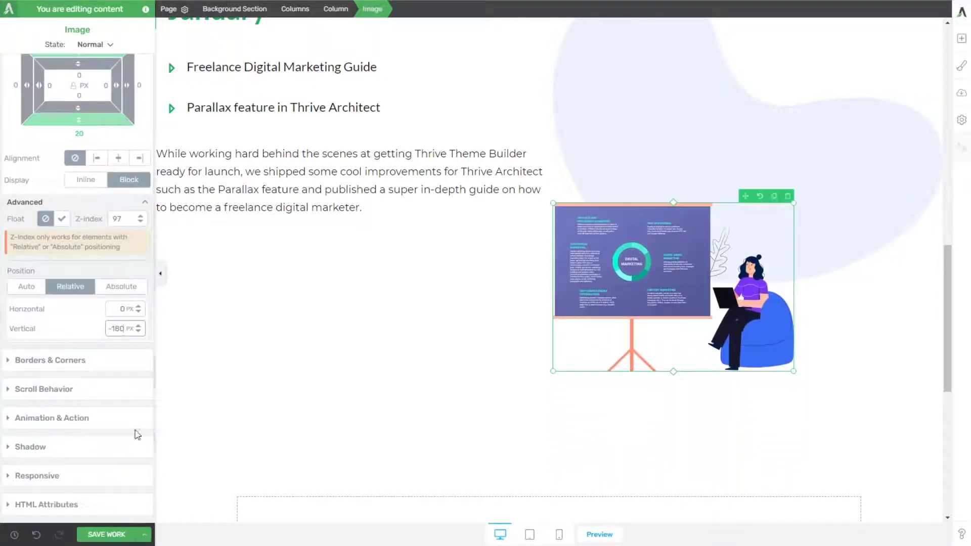
{"action": "left_click_drag", "start_coordinate": [139, 328], "coordinate": [147, 412]}
{"action": "left_click_drag", "start_coordinate": [142, 340], "coordinate": [133, 188]}
{"action": "scroll", "coordinate": [546, 343], "scroll_direction": "up", "scroll_amount": 5}
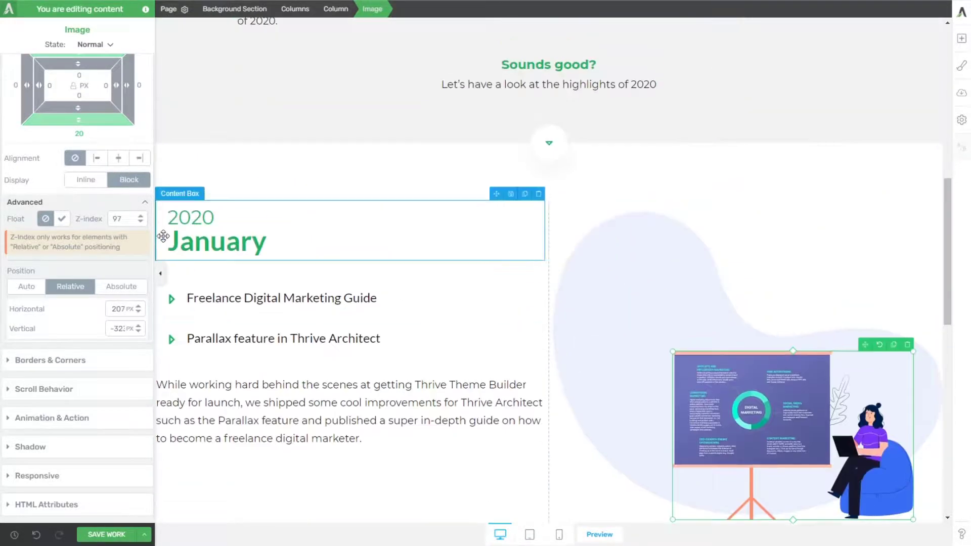
{"action": "left_click", "coordinate": [161, 273]}
{"action": "scroll", "coordinate": [357, 288], "scroll_direction": "down", "scroll_amount": 4}
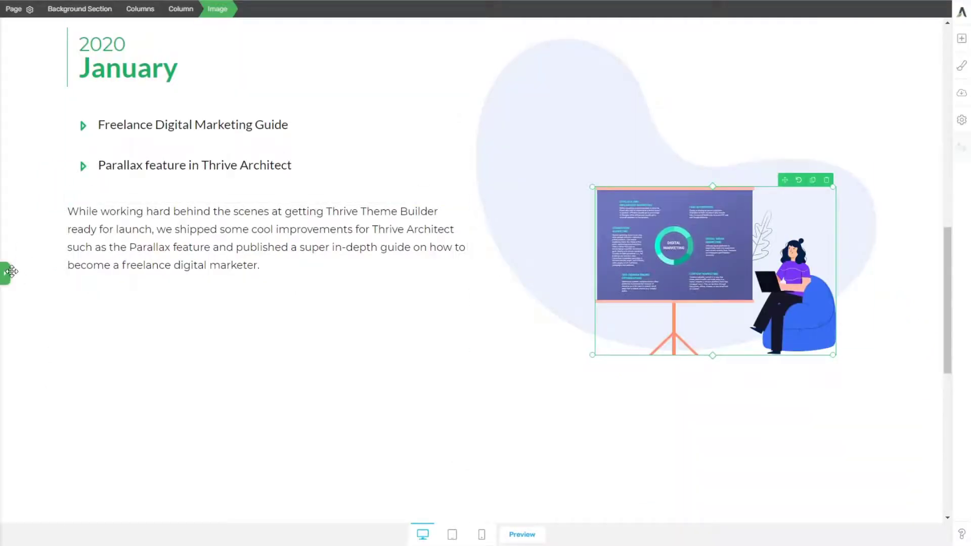
Step: Shift the presentation board image to a horizontal offset of 261 px and a vertical offset of about -330 px
{"action": "left_click", "coordinate": [11, 271]}
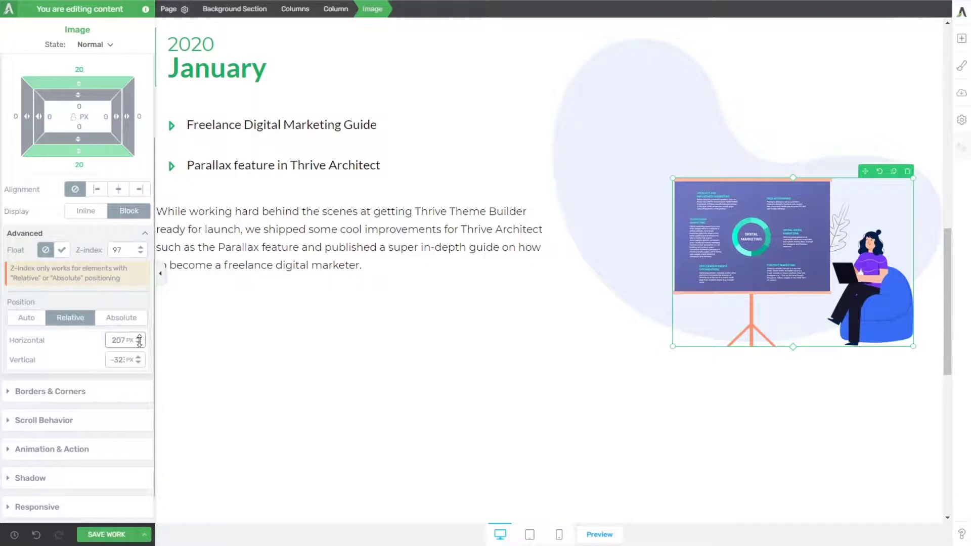
{"action": "left_click_drag", "start_coordinate": [139, 340], "coordinate": [141, 308]}
{"action": "left_click", "coordinate": [162, 273]}
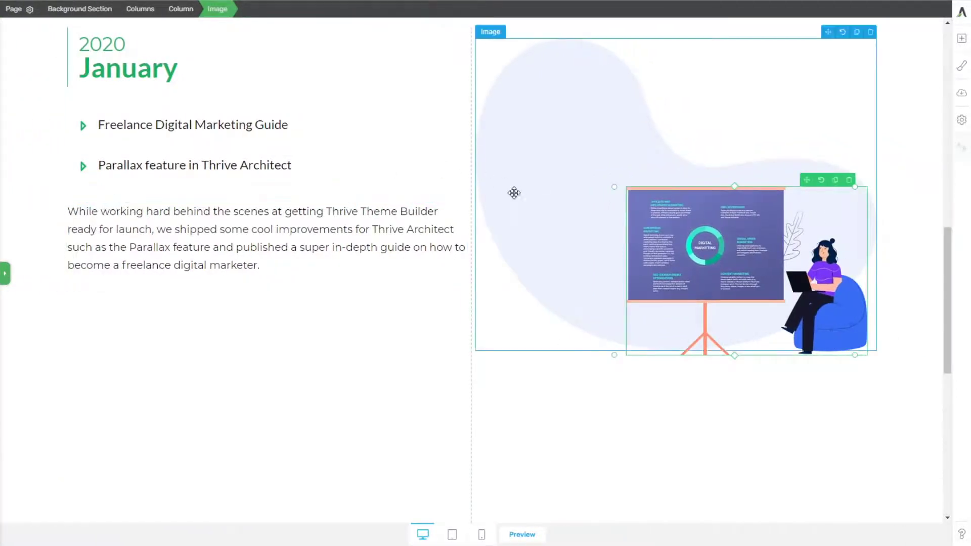
{"action": "left_click", "coordinate": [5, 273]}
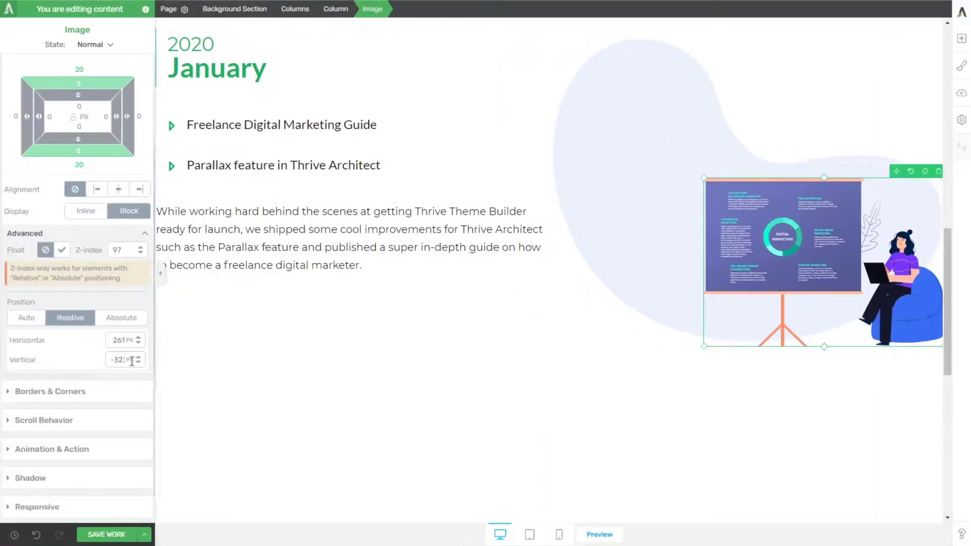
{"action": "left_click_drag", "start_coordinate": [137, 354], "coordinate": [137, 362]}
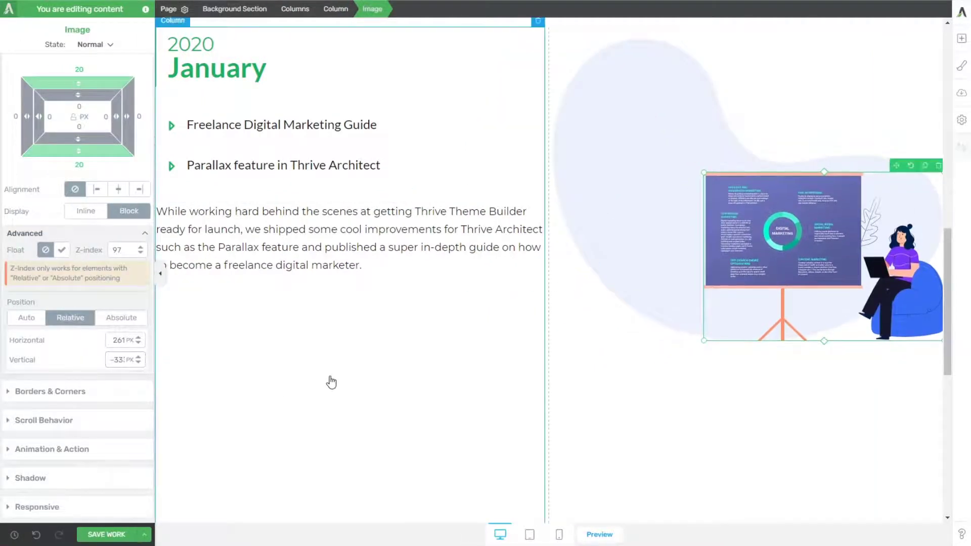
Step: Insert the Freelance Digital Marketing guide page image from the media library above the blob in the January section
{"action": "scroll", "coordinate": [678, 123], "scroll_direction": "up", "scroll_amount": 2}
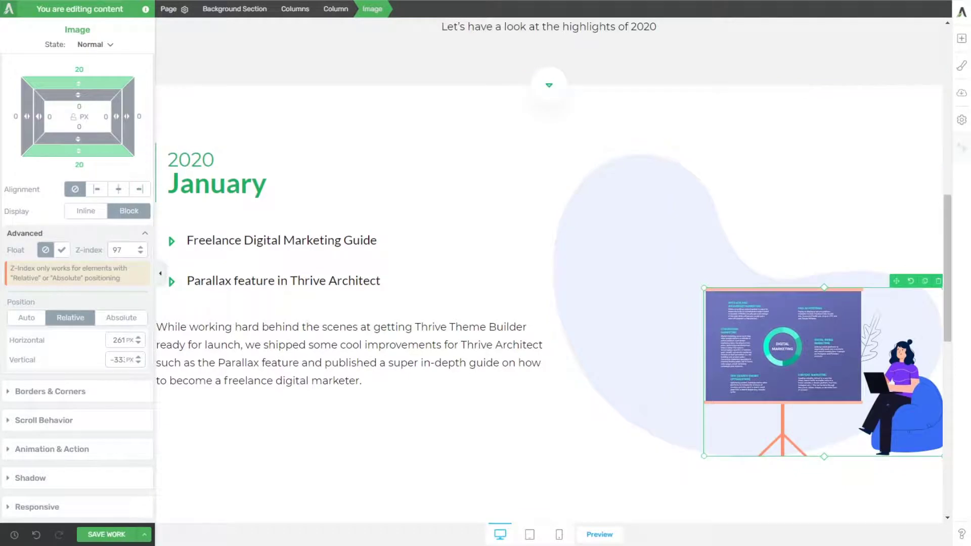
{"action": "left_click", "coordinate": [962, 38]}
{"action": "left_click_drag", "start_coordinate": [917, 124], "coordinate": [669, 173]}
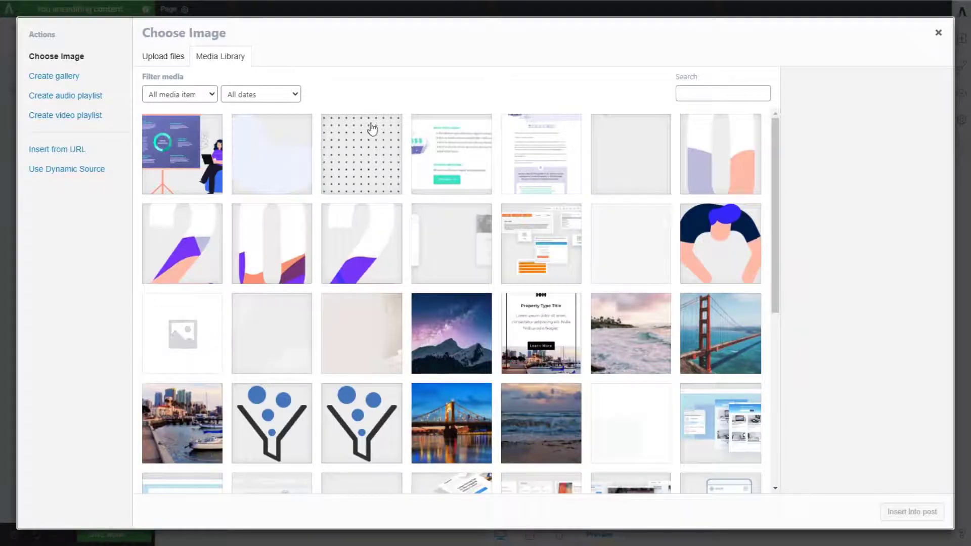
{"action": "left_click", "coordinate": [541, 173]}
{"action": "left_click", "coordinate": [898, 512]}
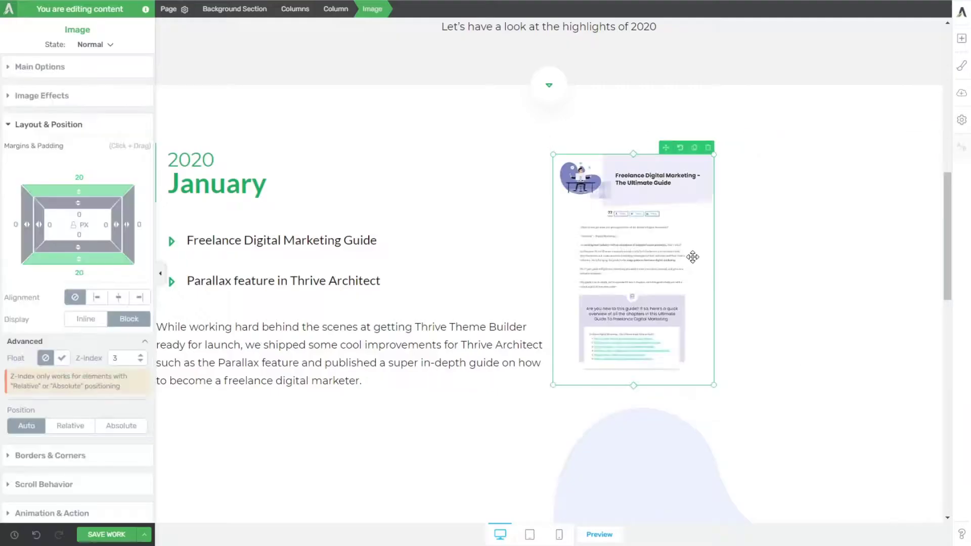
Step: Set the guide page image's position to relative with a vertical offset of 257 px, and check how it sits against the blob
{"action": "scroll", "coordinate": [651, 248], "scroll_direction": "down", "scroll_amount": 2}
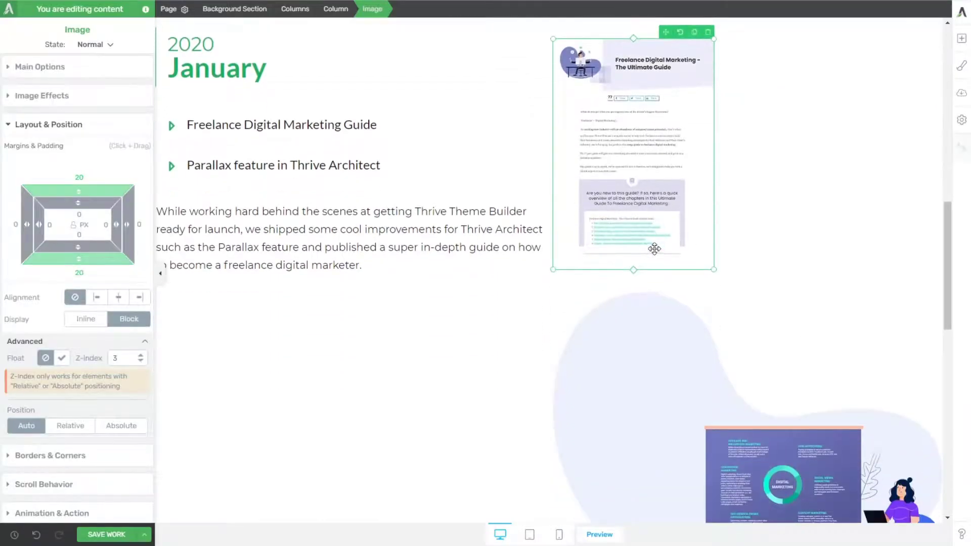
{"action": "scroll", "coordinate": [657, 251], "scroll_direction": "up", "scroll_amount": 3}
{"action": "scroll", "coordinate": [680, 261], "scroll_direction": "down", "scroll_amount": 3}
{"action": "scroll", "coordinate": [681, 266], "scroll_direction": "up", "scroll_amount": 3}
{"action": "scroll", "coordinate": [683, 269], "scroll_direction": "down", "scroll_amount": 3}
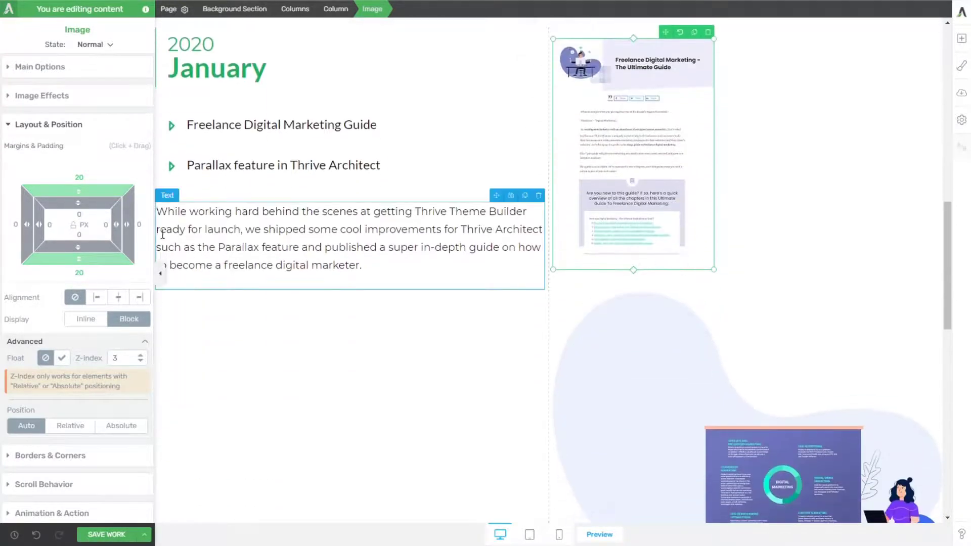
{"action": "left_click", "coordinate": [71, 426]}
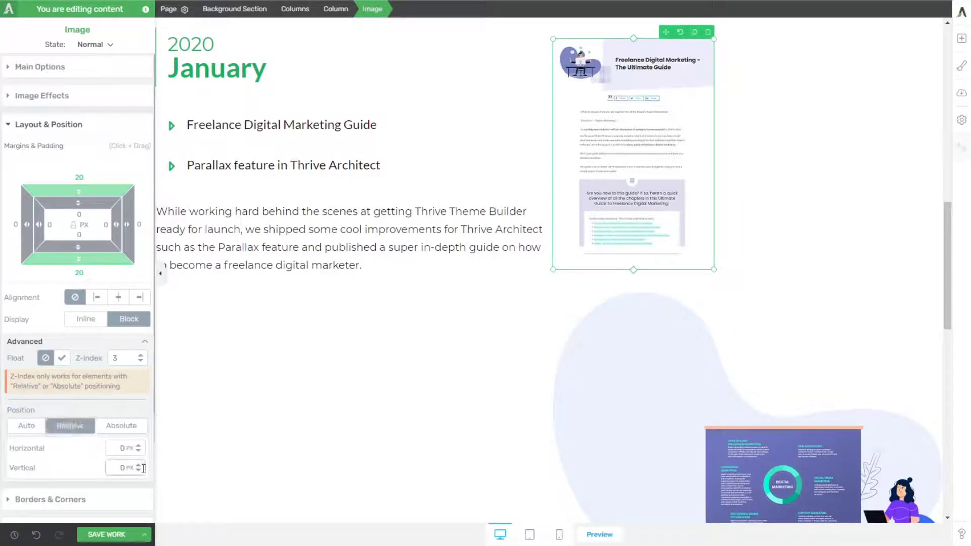
{"action": "left_click_drag", "start_coordinate": [144, 469], "coordinate": [154, 416]}
{"action": "left_click_drag", "start_coordinate": [144, 469], "coordinate": [151, 320]}
{"action": "left_click", "coordinate": [303, 377]}
{"action": "scroll", "coordinate": [306, 378], "scroll_direction": "up", "scroll_amount": 3}
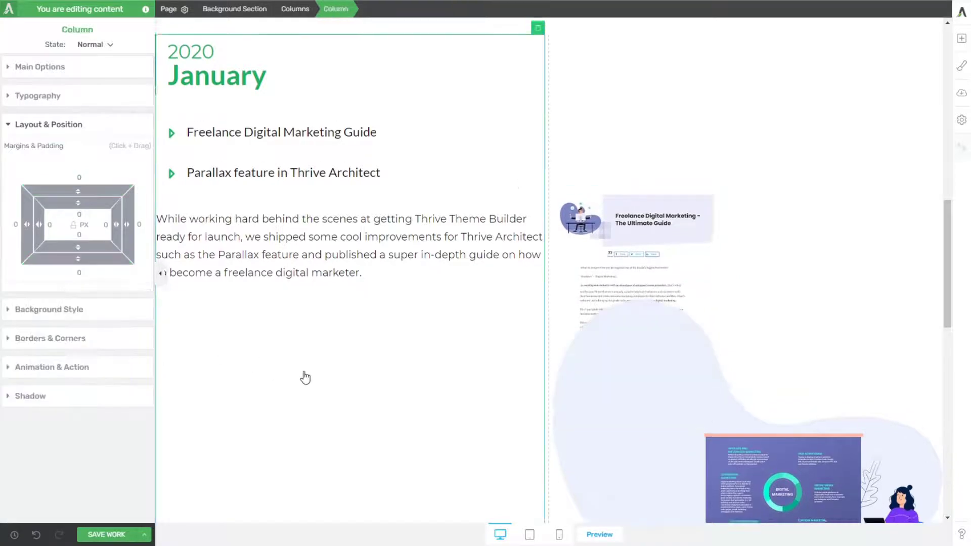
Step: Change the guide page image's position from relative to absolute so it floats over the blob
{"action": "scroll", "coordinate": [392, 359], "scroll_direction": "down", "scroll_amount": 2}
{"action": "left_click", "coordinate": [637, 191]}
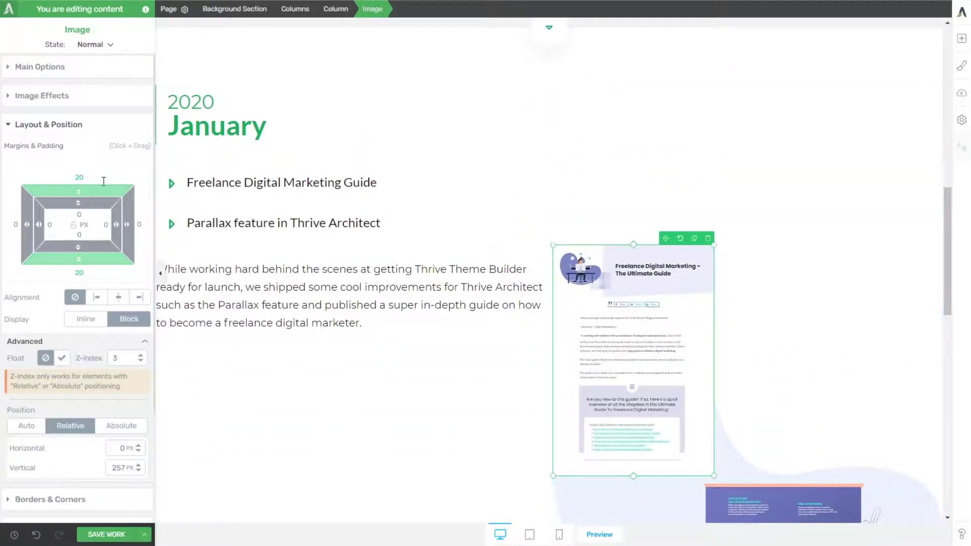
{"action": "left_click", "coordinate": [121, 425]}
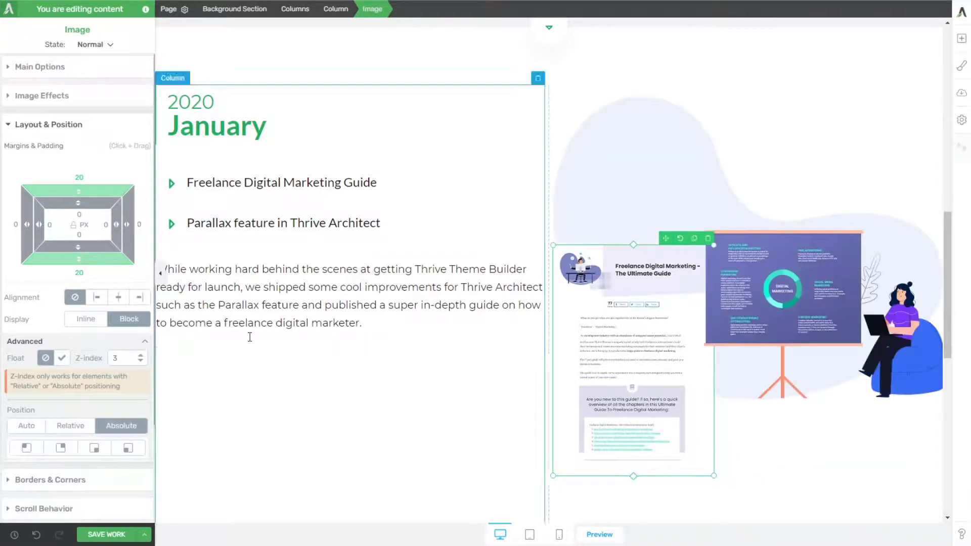
Step: Anchor the absolutely positioned guide page image to the column's top-left corner and set its top offset to -81 px
{"action": "scroll", "coordinate": [80, 445], "scroll_direction": "down", "scroll_amount": 1}
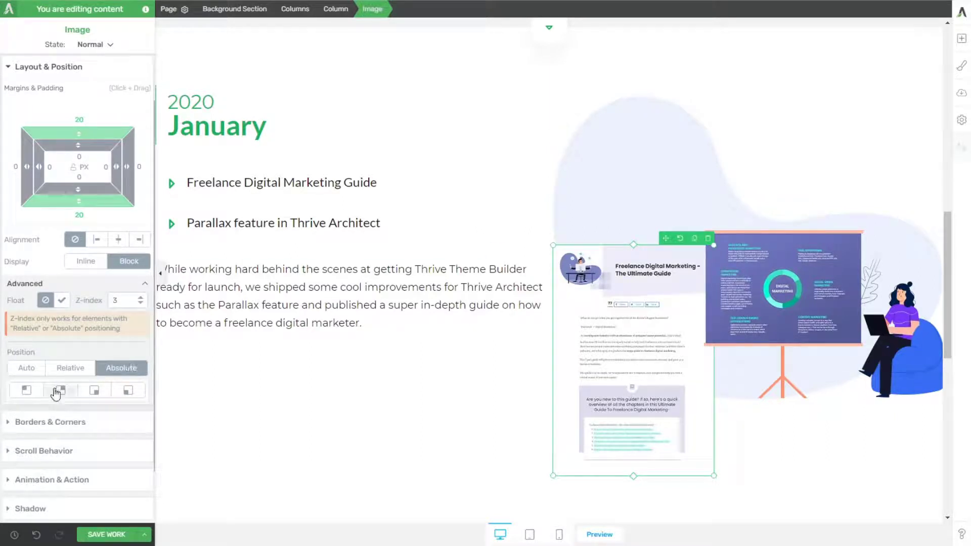
{"action": "left_click", "coordinate": [26, 390]}
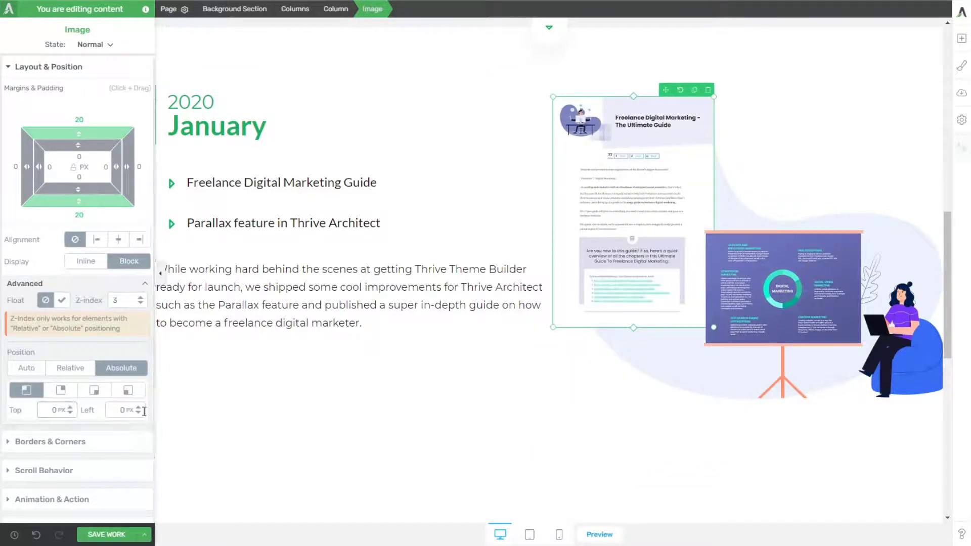
{"action": "left_click_drag", "start_coordinate": [71, 410], "coordinate": [79, 498]}
{"action": "scroll", "coordinate": [372, 356], "scroll_direction": "up", "scroll_amount": 3}
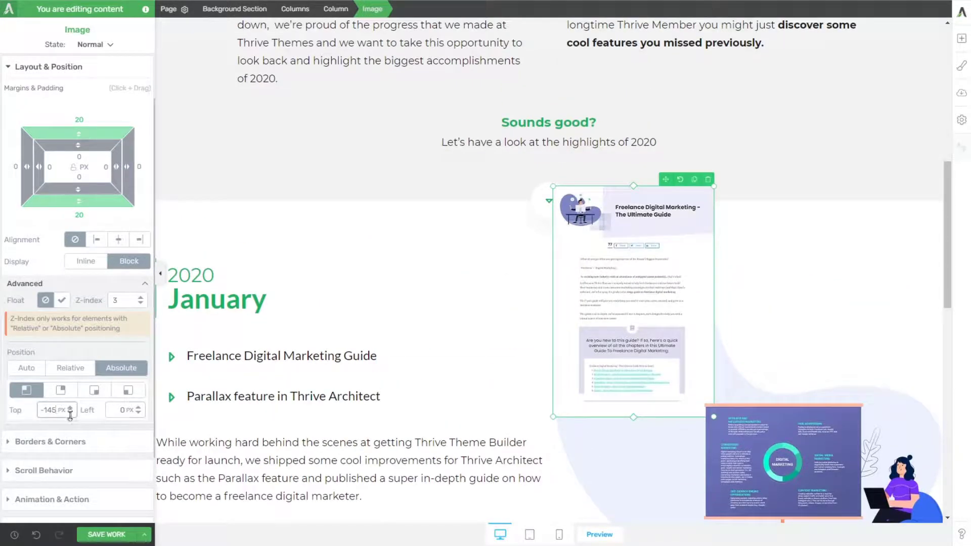
{"action": "left_click_drag", "start_coordinate": [70, 410], "coordinate": [74, 373]}
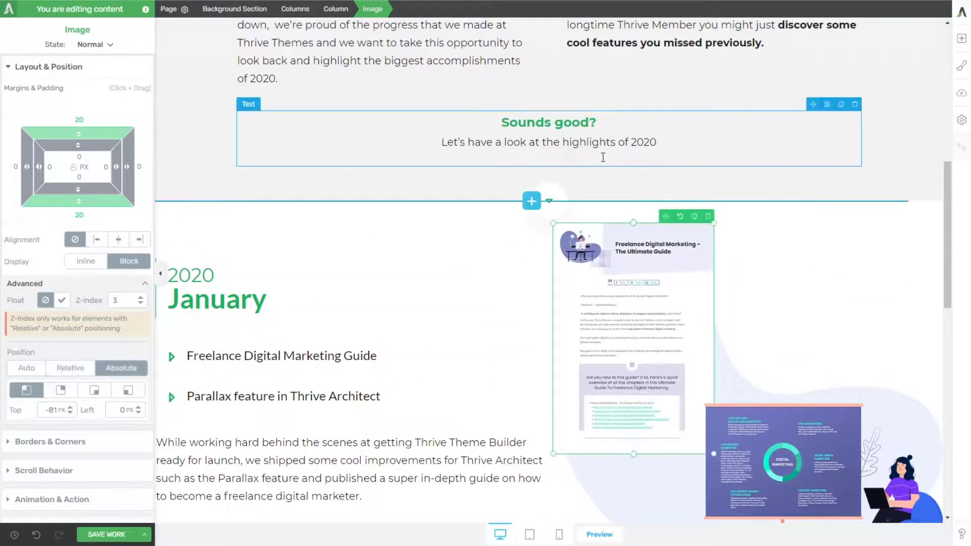
Step: Insert the parallax_02-1 image from the media library into the January section's image column above the blob
{"action": "left_click", "coordinate": [962, 38]}
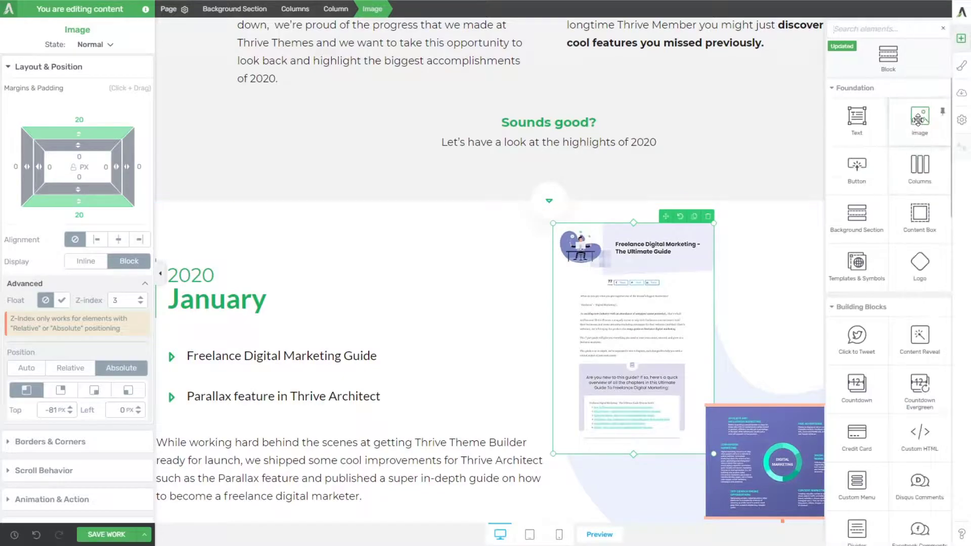
{"action": "left_click_drag", "start_coordinate": [920, 133], "coordinate": [680, 235]}
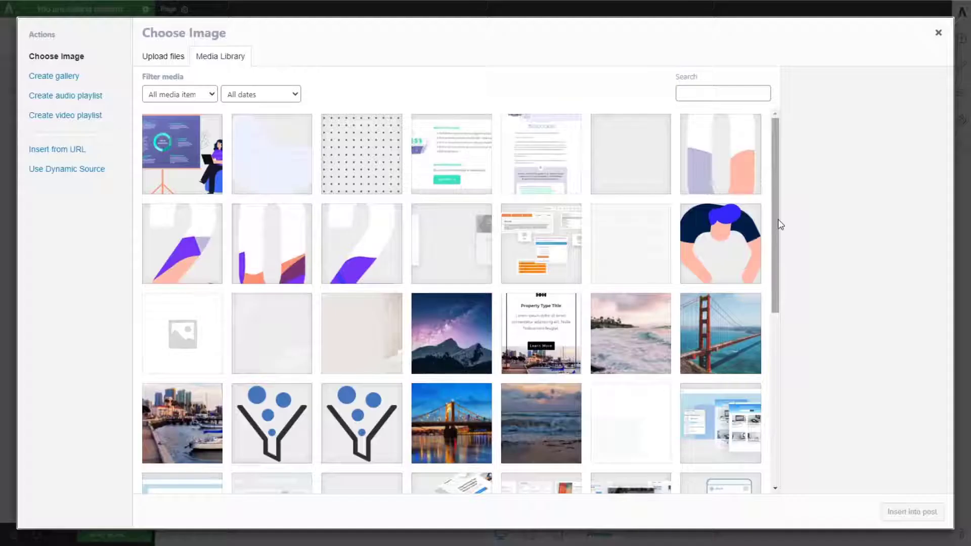
{"action": "left_click", "coordinate": [480, 172]}
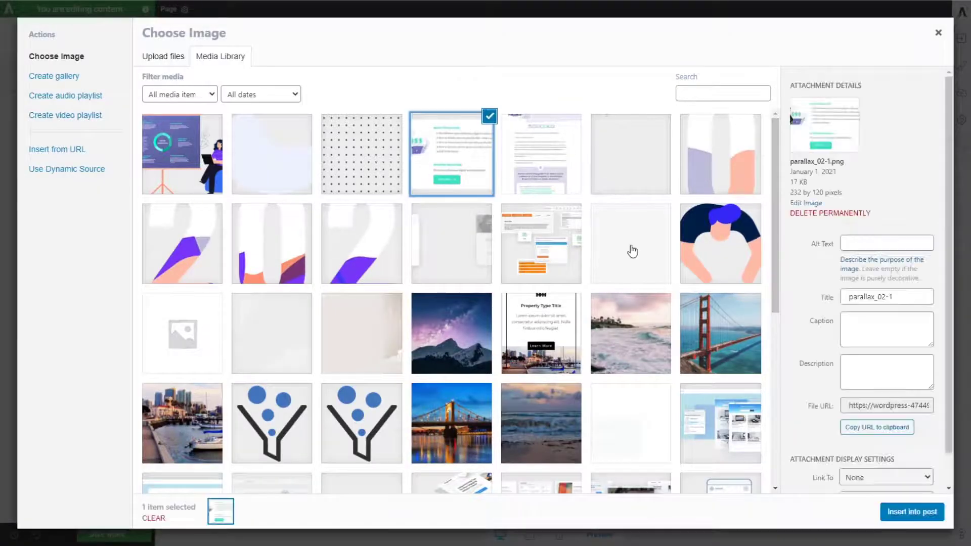
{"action": "left_click", "coordinate": [911, 512]}
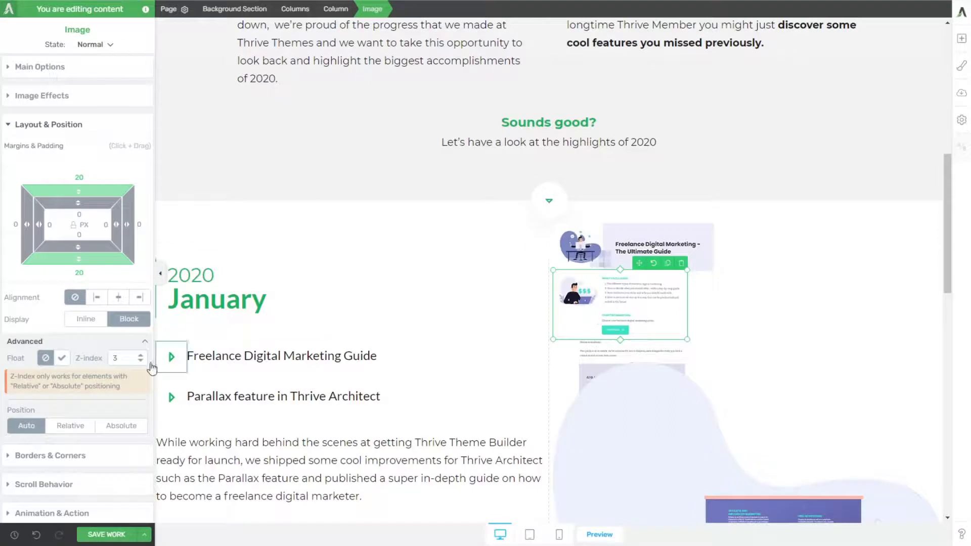
Step: Set the parallax_02-1 image's position to absolute and anchor it to the column's top-right corner
{"action": "left_click", "coordinate": [70, 425]}
{"action": "left_click", "coordinate": [125, 429]}
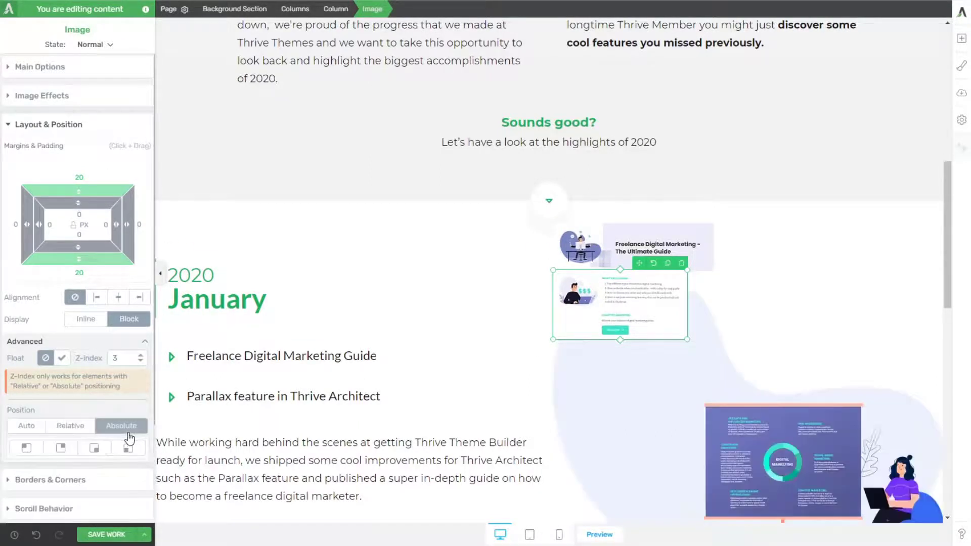
{"action": "left_click", "coordinate": [61, 448]}
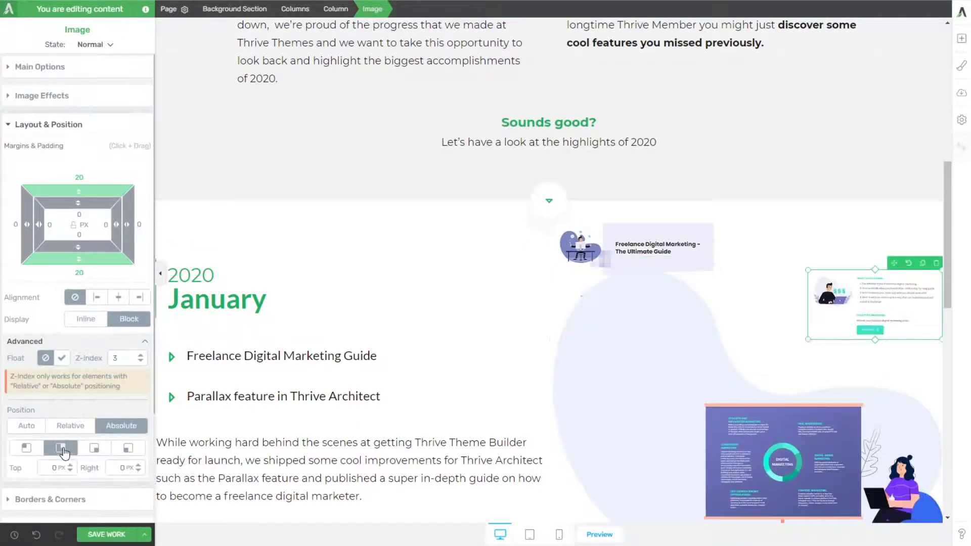
{"action": "scroll", "coordinate": [380, 293], "scroll_direction": "down", "scroll_amount": 2}
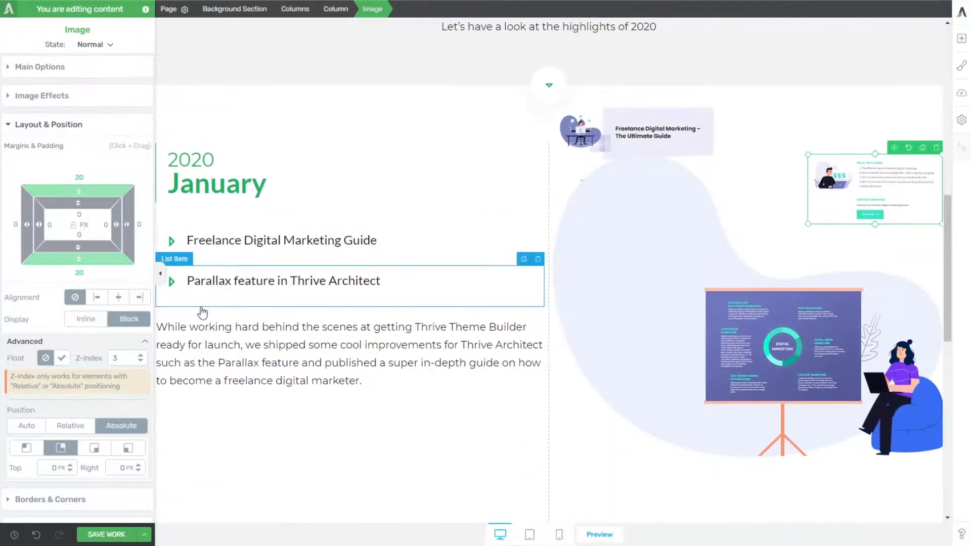
Step: Set the guide page image's z-index to 98 and shift the blob image lower by adjusting its top margin
{"action": "left_click", "coordinate": [647, 140]}
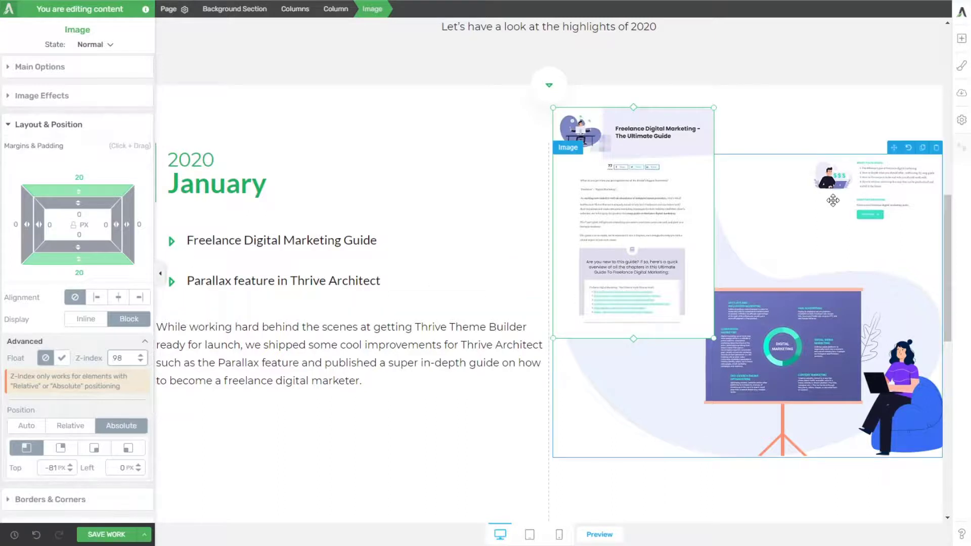
{"action": "left_click", "coordinate": [840, 190]}
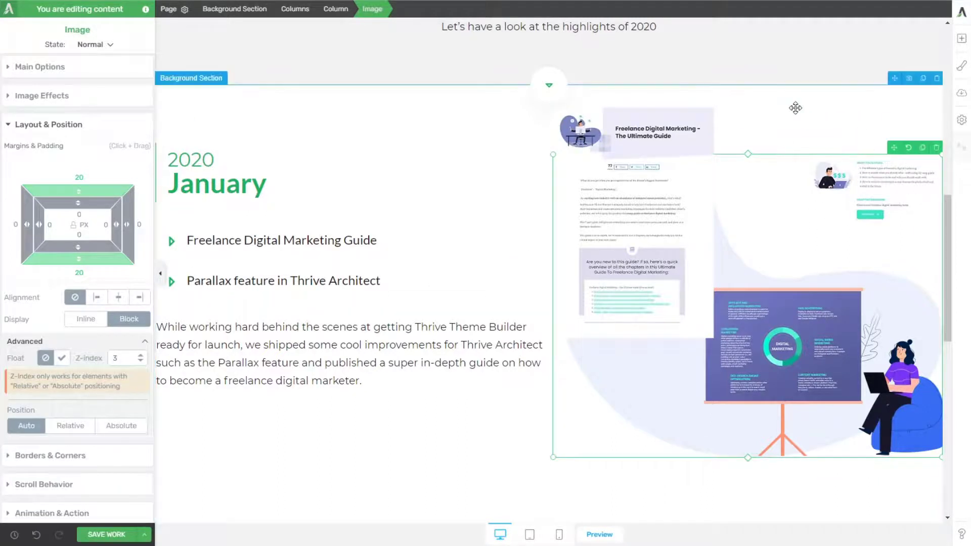
{"action": "left_click", "coordinate": [796, 106]}
{"action": "left_click", "coordinate": [849, 193]}
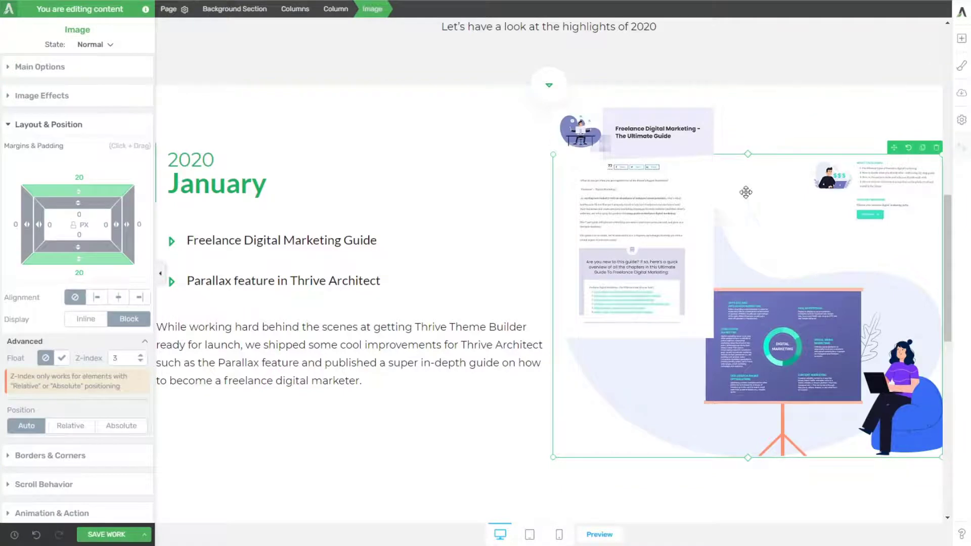
{"action": "left_click_drag", "start_coordinate": [75, 193], "coordinate": [109, 110]}
{"action": "key", "text": "ctrl+z"}
Step: Check the January image layering on the reference page and set the parallax_02-1 image's z-index to 97
{"action": "left_click", "coordinate": [121, 426]}
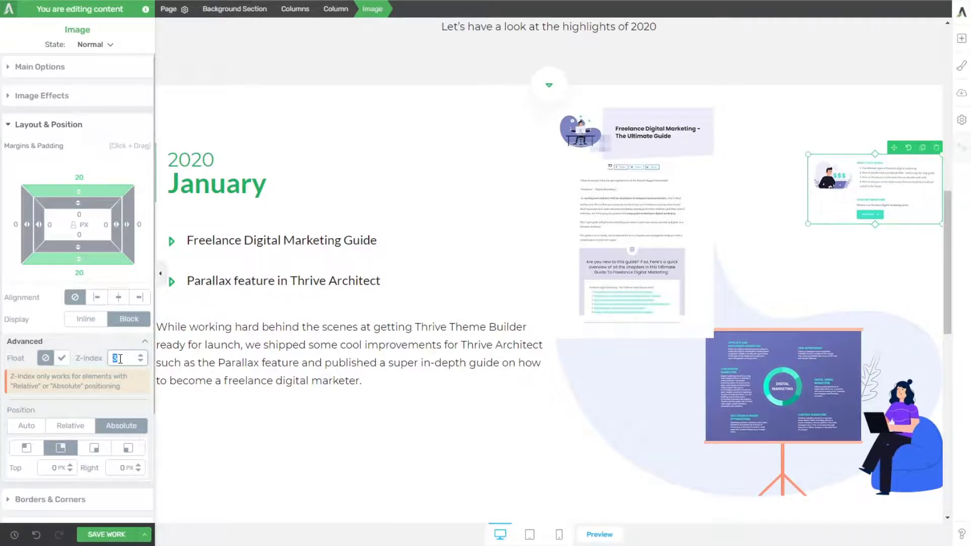
{"action": "left_click", "coordinate": [112, 342]}
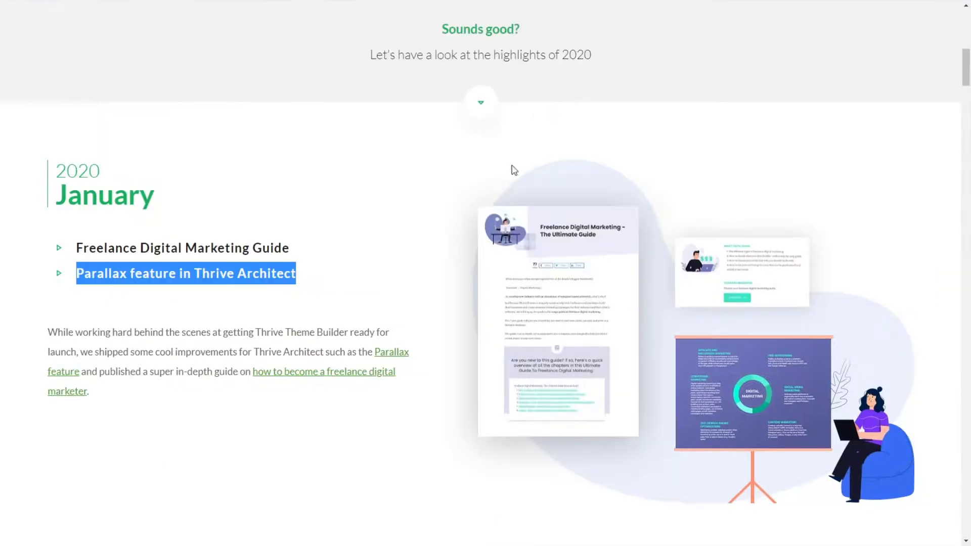
{"action": "scroll", "coordinate": [490, 219], "scroll_direction": "up", "scroll_amount": 1}
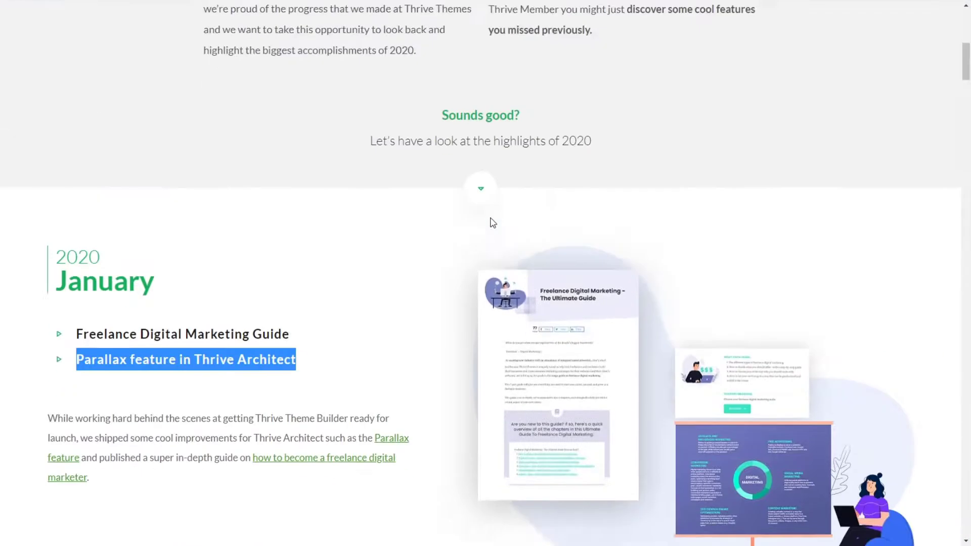
{"action": "scroll", "coordinate": [494, 224], "scroll_direction": "down", "scroll_amount": 3}
{"action": "scroll", "coordinate": [495, 225], "scroll_direction": "up", "scroll_amount": 5}
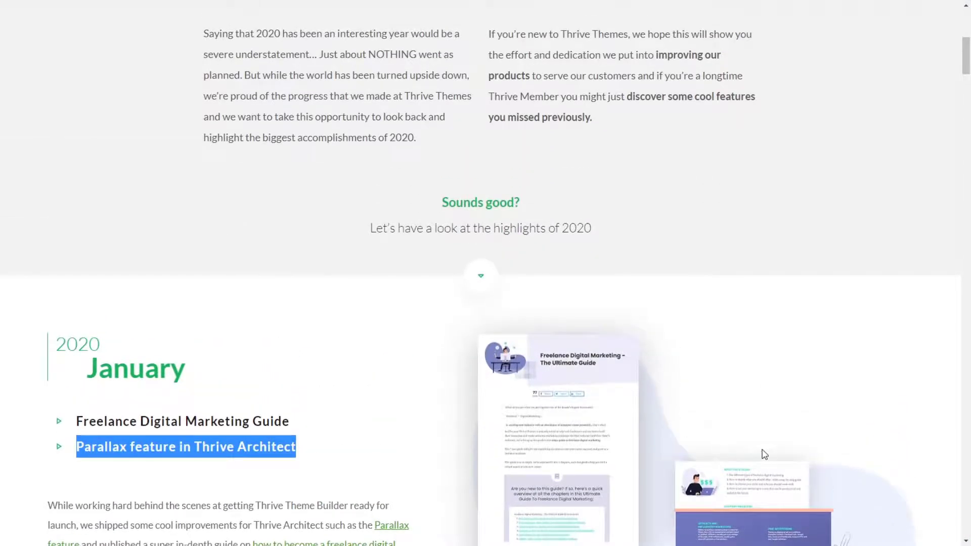
{"action": "scroll", "coordinate": [763, 453], "scroll_direction": "down", "scroll_amount": 3}
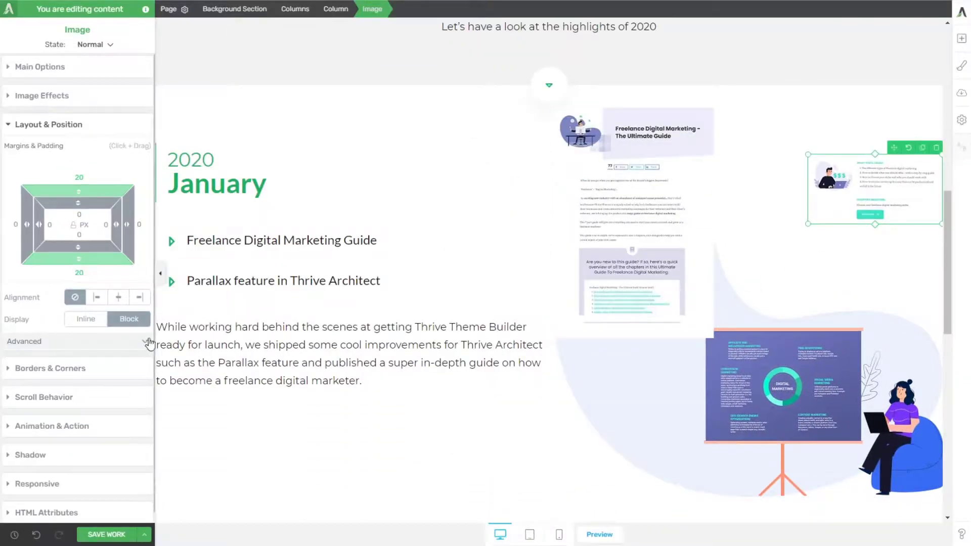
{"action": "left_click", "coordinate": [144, 343]}
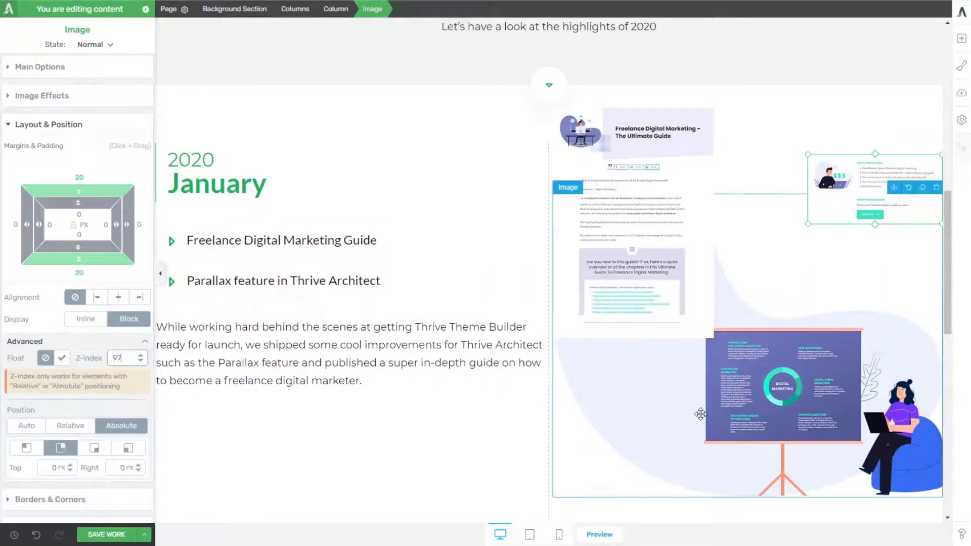
Step: Set the presentation board image's z-index to 99
{"action": "left_click", "coordinate": [784, 389]}
{"action": "left_click", "coordinate": [117, 356]}
{"action": "type", "text": "99"}
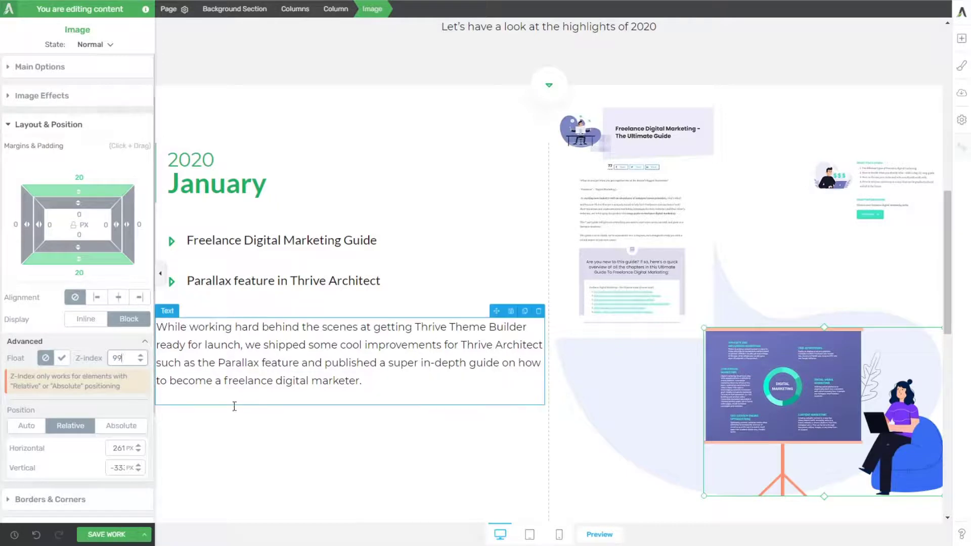
{"action": "left_click", "coordinate": [419, 124]}
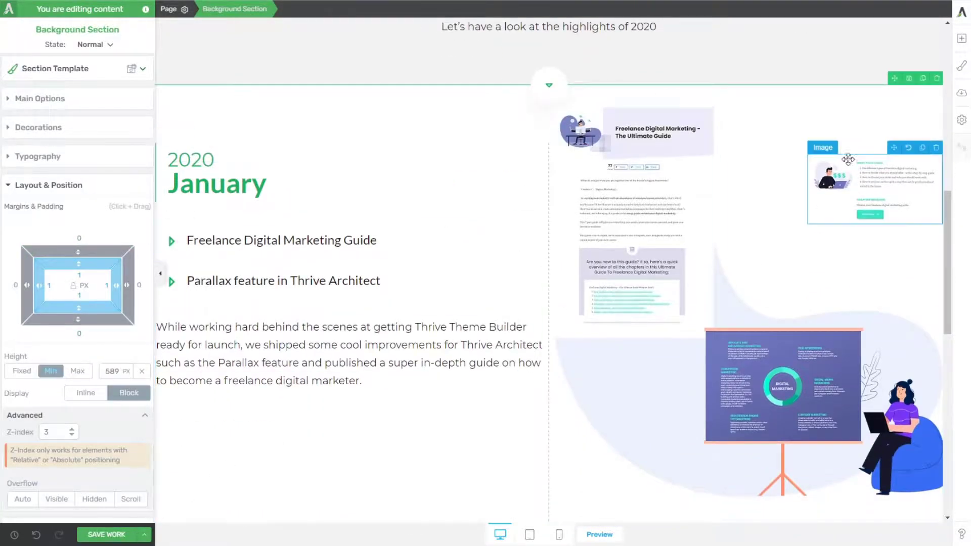
Step: Set the parallax_02-1 image's right offset to 94 px and check the section at full width without the settings sidebar
{"action": "left_click", "coordinate": [862, 181]}
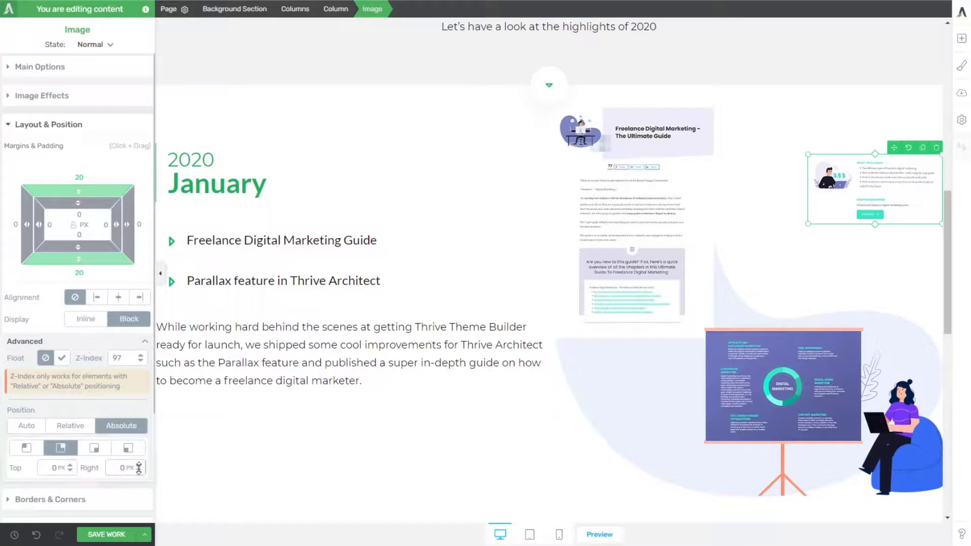
{"action": "left_click_drag", "start_coordinate": [139, 468], "coordinate": [143, 414]}
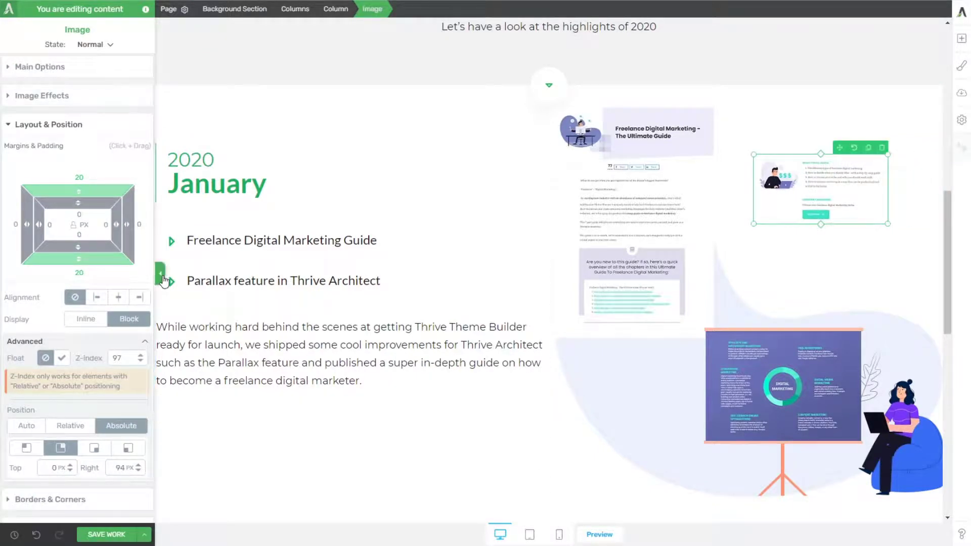
{"action": "left_click", "coordinate": [162, 278]}
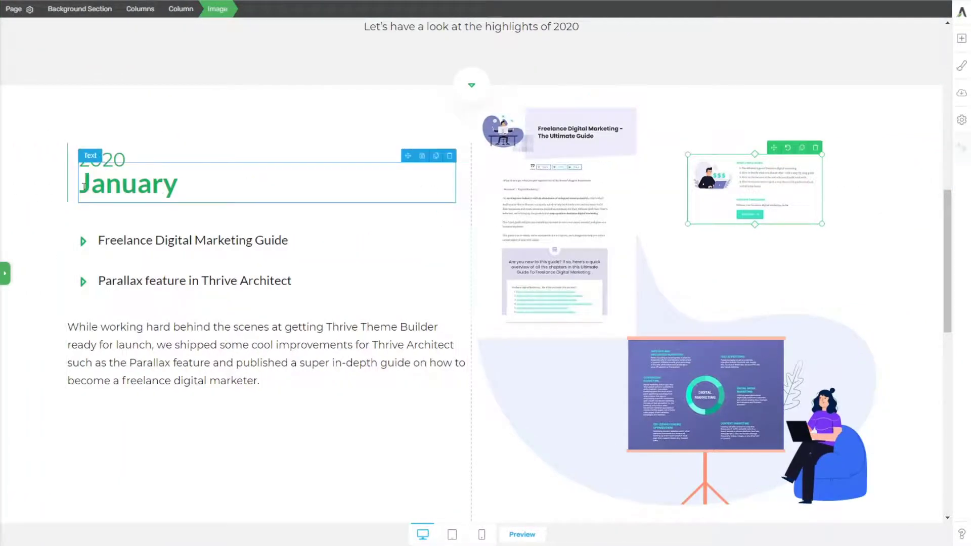
{"action": "left_click", "coordinate": [6, 274]}
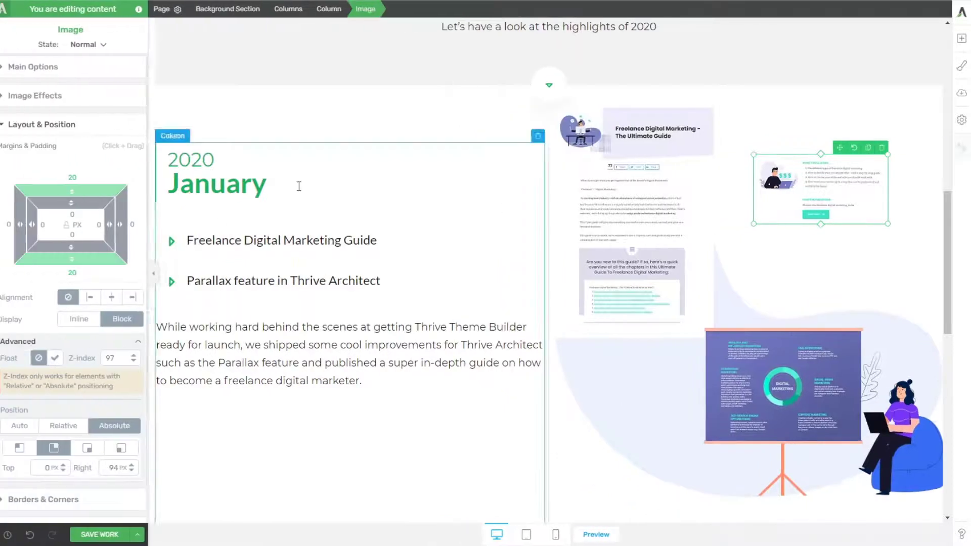
Step: Set the January columns' gutter width to 70 px, check it at full width, and narrow the text column
{"action": "left_click", "coordinate": [389, 142]}
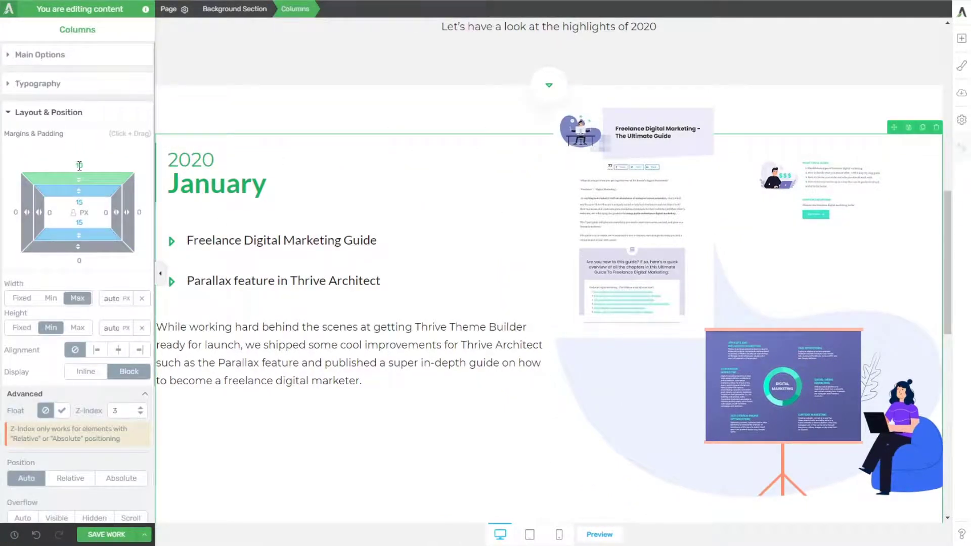
{"action": "left_click", "coordinate": [51, 55]}
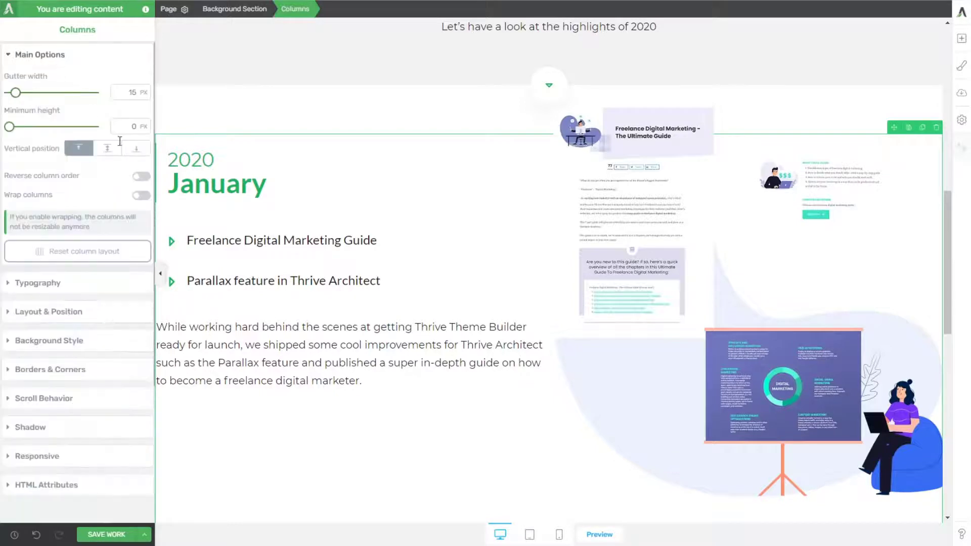
{"action": "left_click_drag", "start_coordinate": [9, 93], "coordinate": [38, 93]}
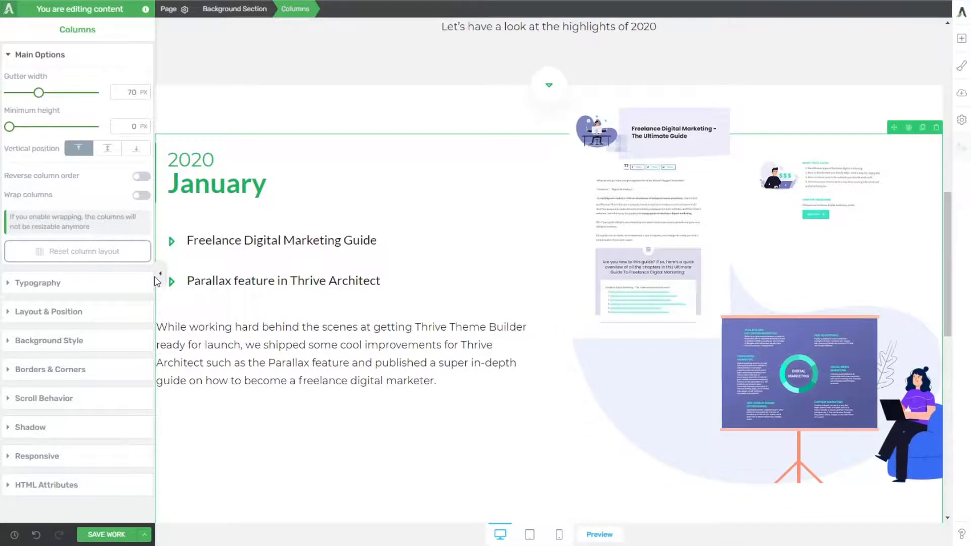
{"action": "left_click", "coordinate": [160, 279]}
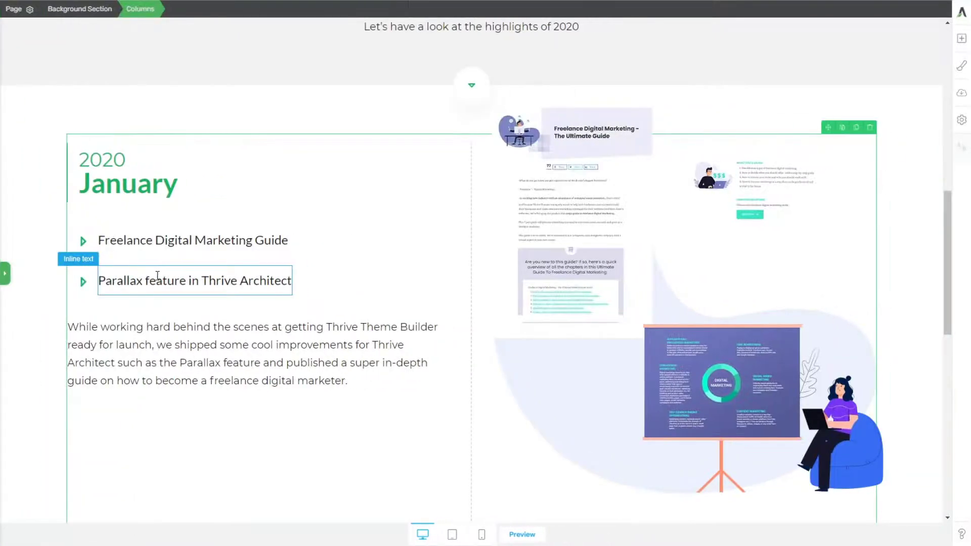
{"action": "left_click", "coordinate": [7, 276]}
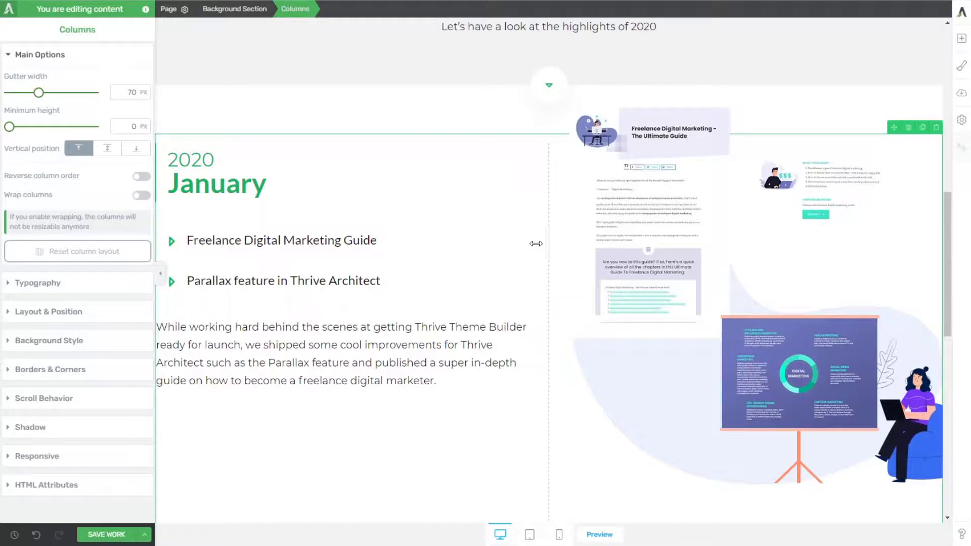
{"action": "left_click_drag", "start_coordinate": [546, 244], "coordinate": [513, 251]}
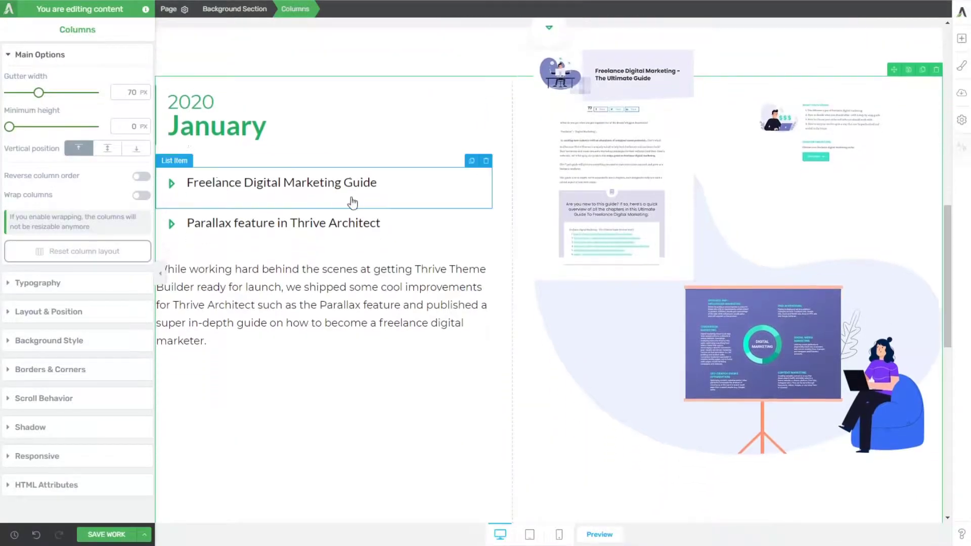
Step: Set the presentation board image's horizontal offset to 313 px and check the section at full width without the settings sidebar
{"action": "left_click", "coordinate": [773, 331]}
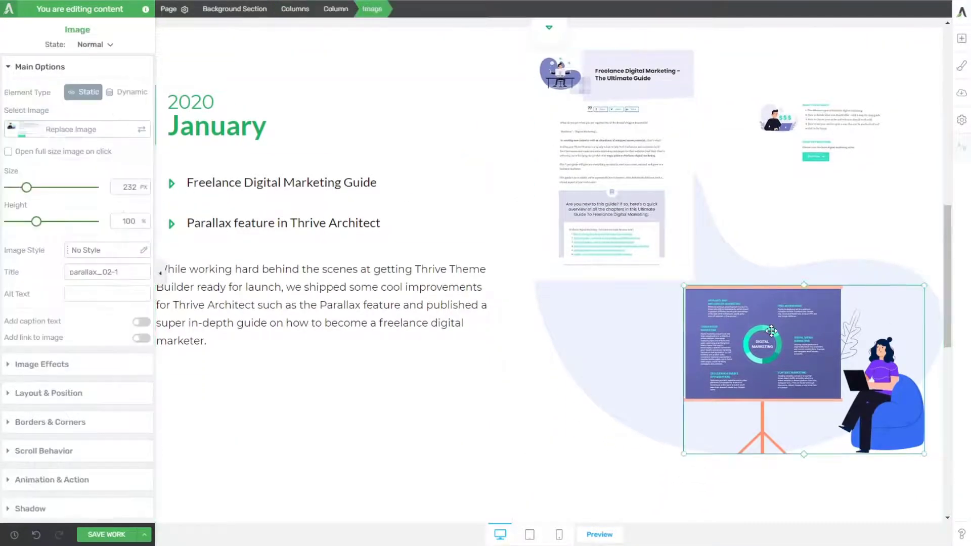
{"action": "left_click", "coordinate": [38, 396]}
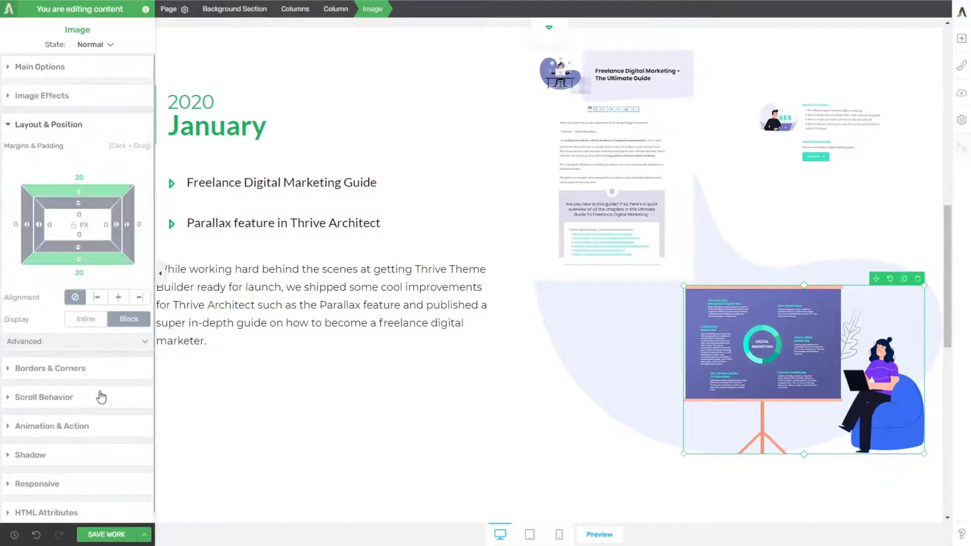
{"action": "left_click", "coordinate": [131, 342]}
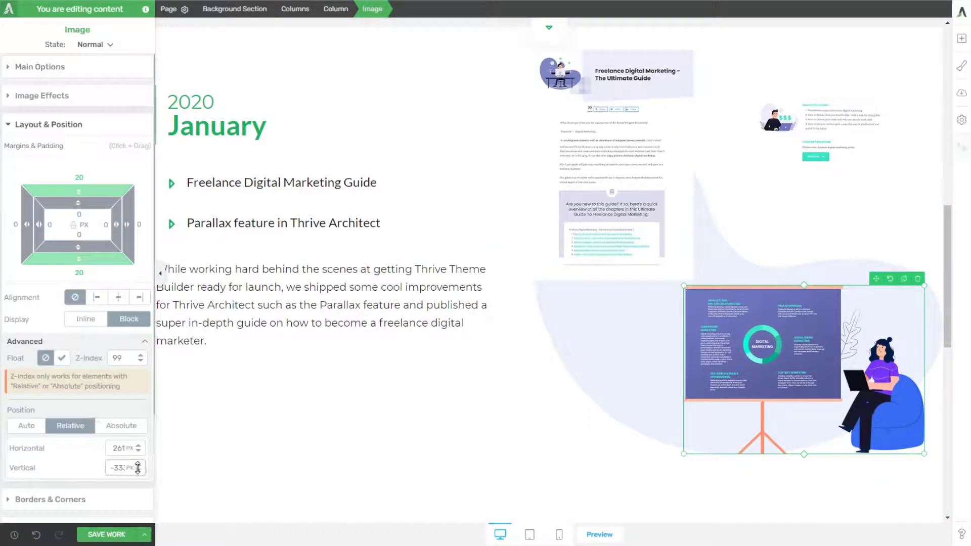
{"action": "left_click_drag", "start_coordinate": [136, 448], "coordinate": [136, 447]}
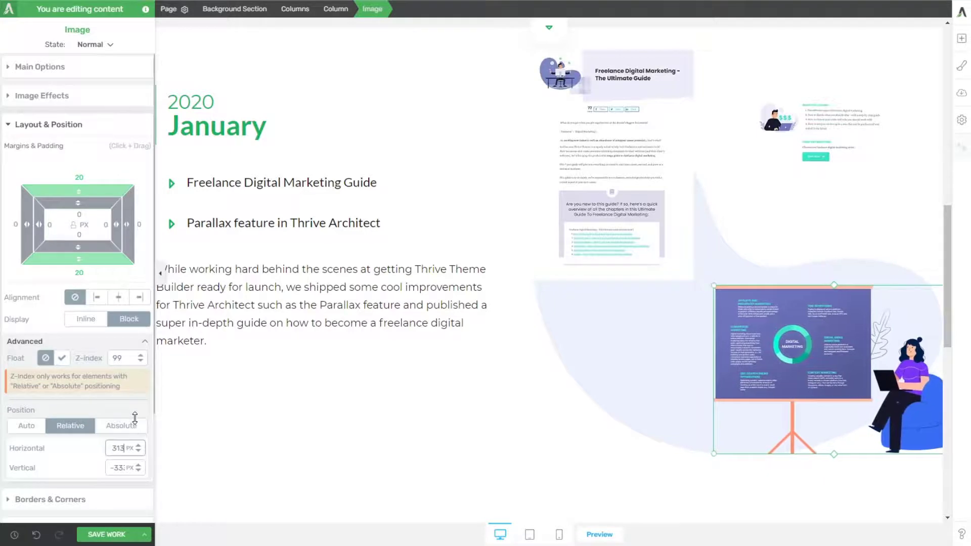
{"action": "left_click", "coordinate": [160, 274]}
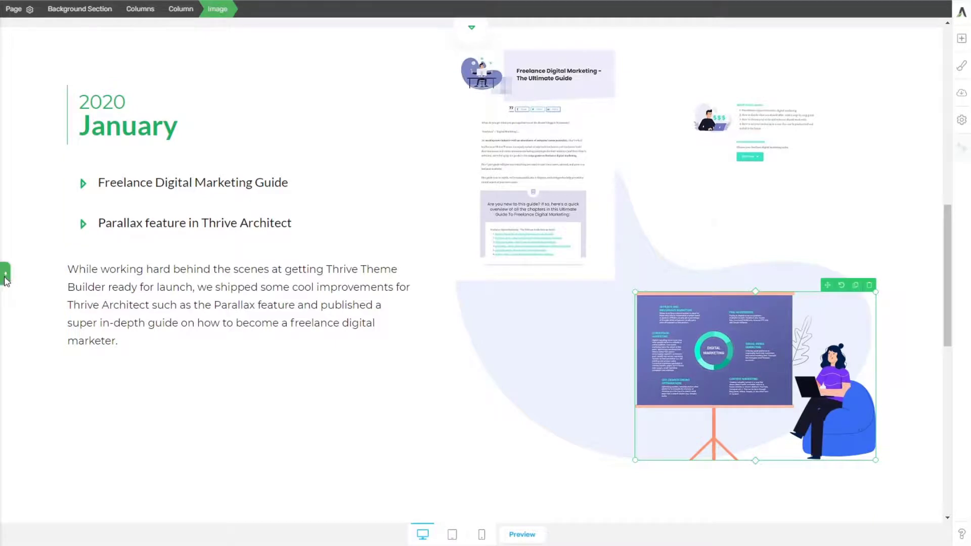
{"action": "left_click", "coordinate": [6, 279]}
Step: Give the Freelance Digital Marketing guide image a Parallax scroll behavior with a Vertical Scroll effect of type Down
{"action": "scroll", "coordinate": [304, 197], "scroll_direction": "up", "scroll_amount": 3}
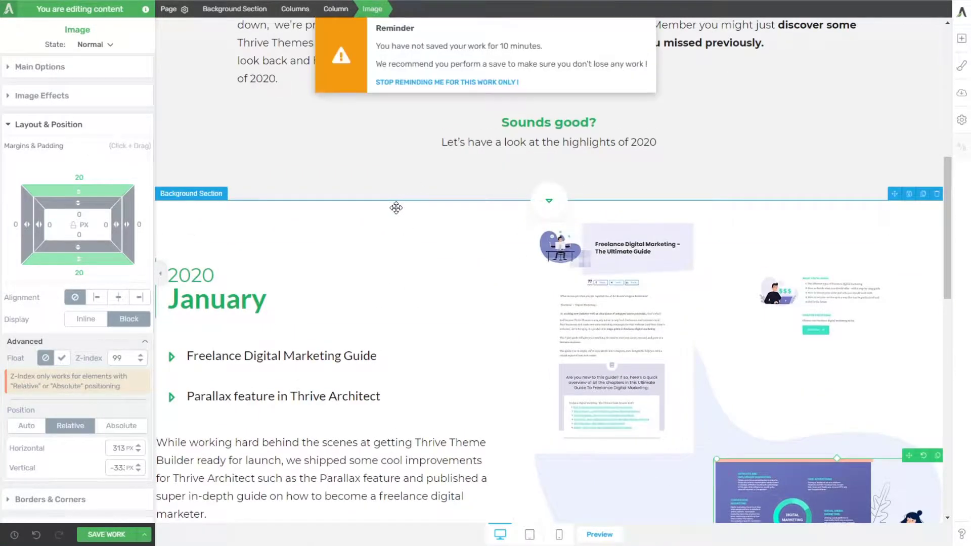
{"action": "left_click", "coordinate": [602, 306]}
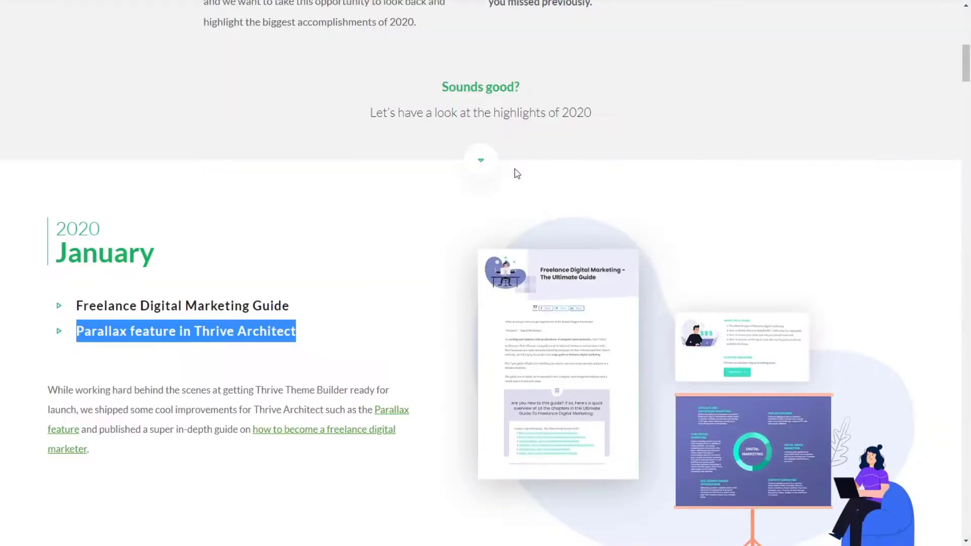
{"action": "scroll", "coordinate": [516, 174], "scroll_direction": "down", "scroll_amount": 4}
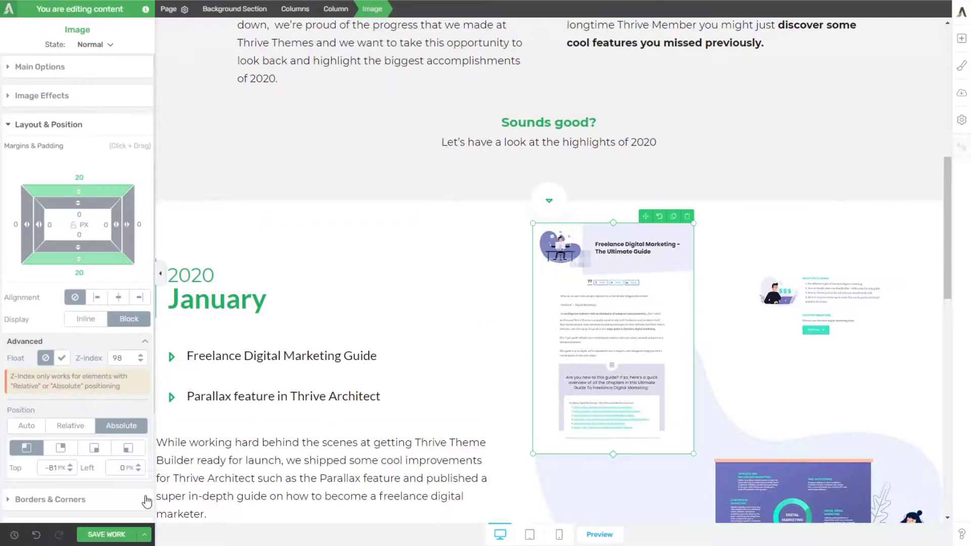
{"action": "scroll", "coordinate": [66, 412], "scroll_direction": "down", "scroll_amount": 3}
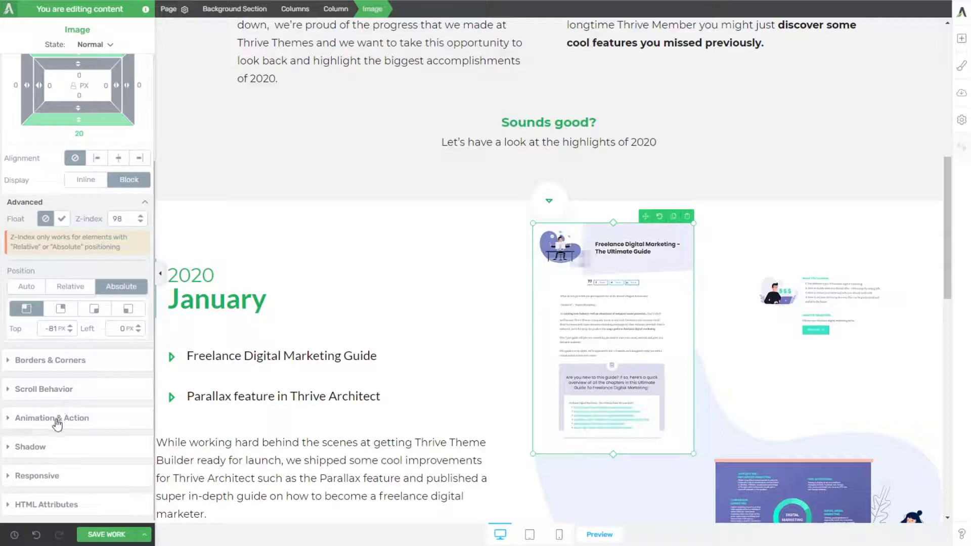
{"action": "left_click", "coordinate": [59, 390]}
{"action": "left_click", "coordinate": [134, 208]}
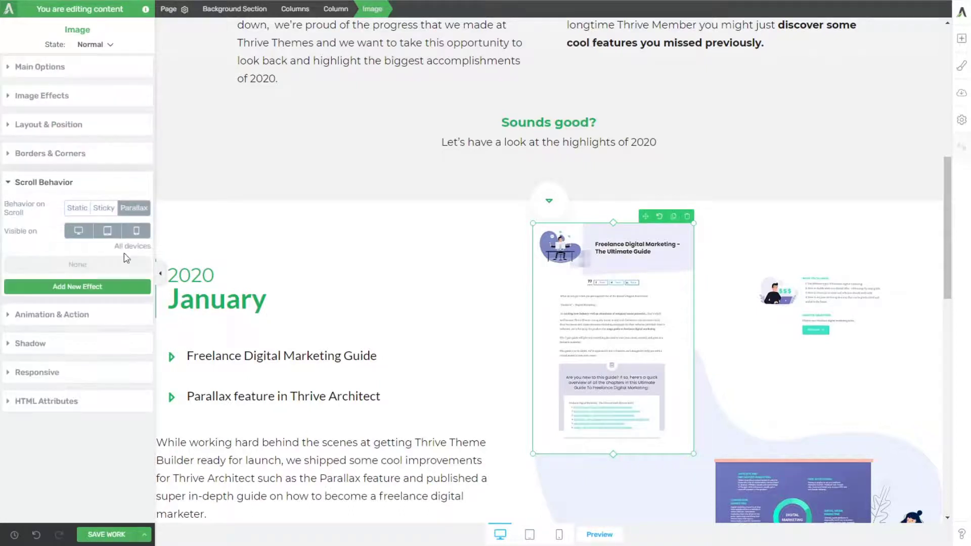
{"action": "left_click", "coordinate": [63, 287]}
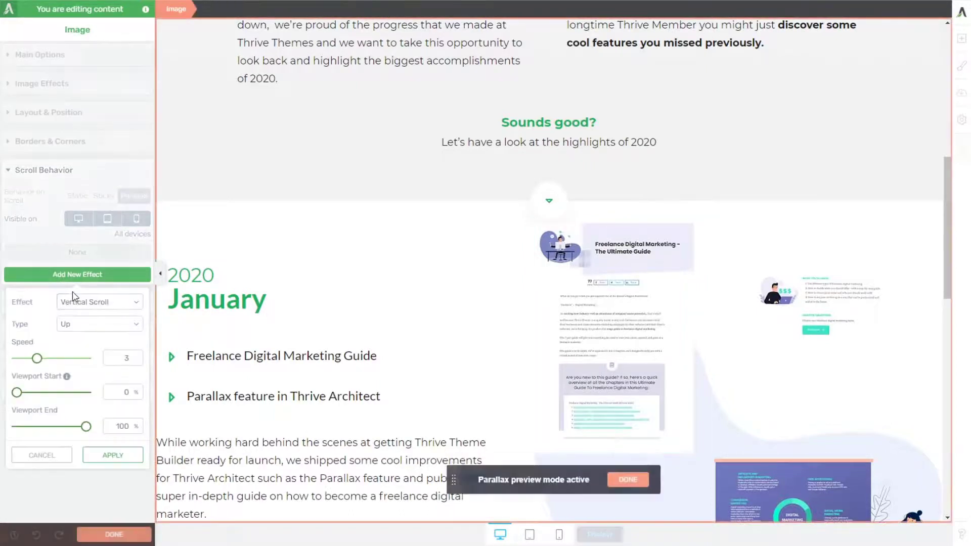
{"action": "left_click", "coordinate": [98, 325]}
{"action": "left_click", "coordinate": [92, 343]}
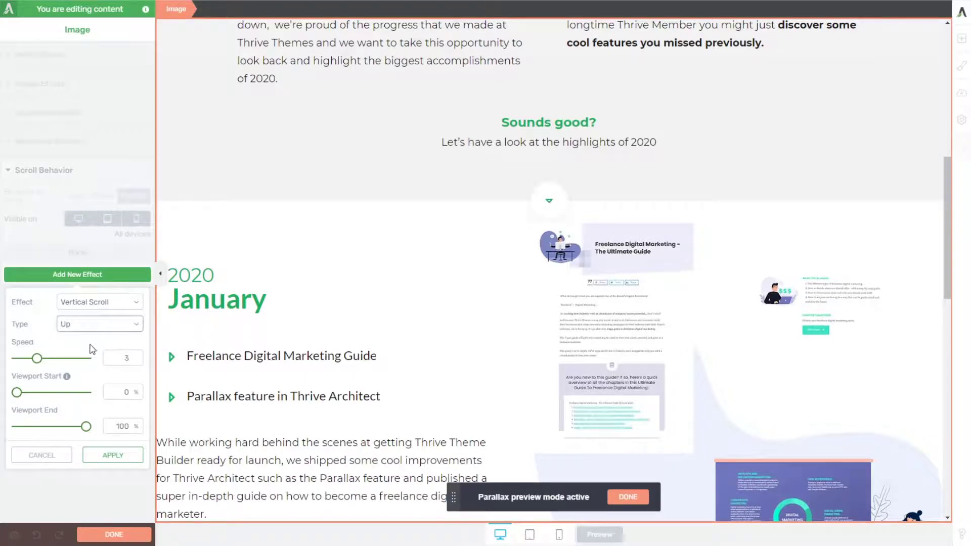
{"action": "left_click", "coordinate": [112, 456]}
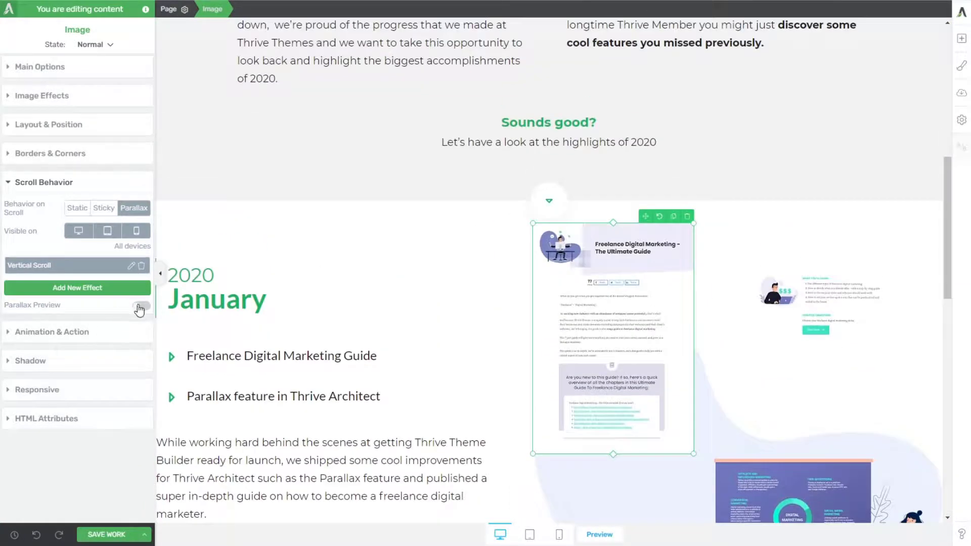
Step: Preview the guide image's parallax movement in the editor and compare it with the January section on the reference page
{"action": "left_click", "coordinate": [140, 305]}
{"action": "scroll", "coordinate": [295, 238], "scroll_direction": "down", "scroll_amount": 5}
{"action": "scroll", "coordinate": [297, 237], "scroll_direction": "down", "scroll_amount": 2}
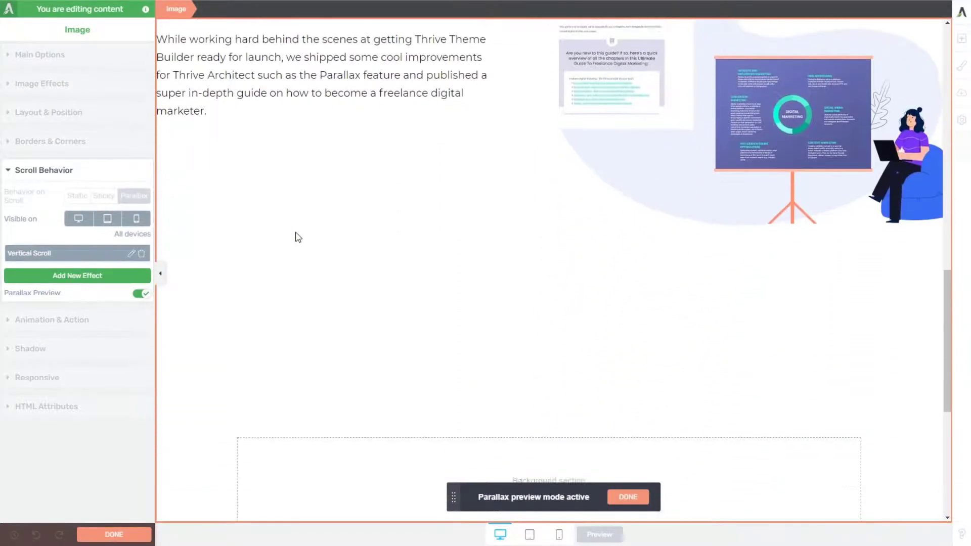
{"action": "scroll", "coordinate": [301, 236], "scroll_direction": "up", "scroll_amount": 4}
{"action": "scroll", "coordinate": [311, 232], "scroll_direction": "up", "scroll_amount": 5}
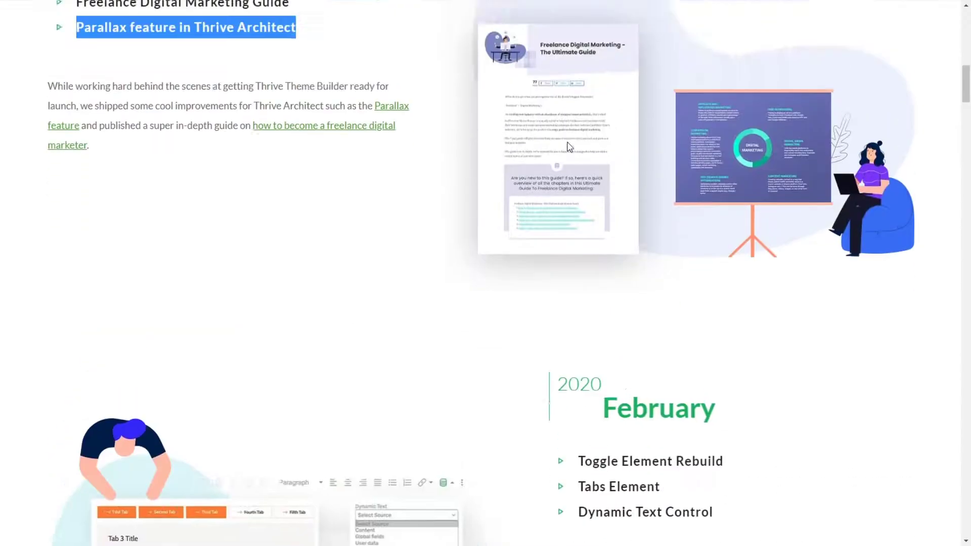
{"action": "scroll", "coordinate": [564, 202], "scroll_direction": "up", "scroll_amount": 9}
{"action": "scroll", "coordinate": [564, 206], "scroll_direction": "down", "scroll_amount": 4}
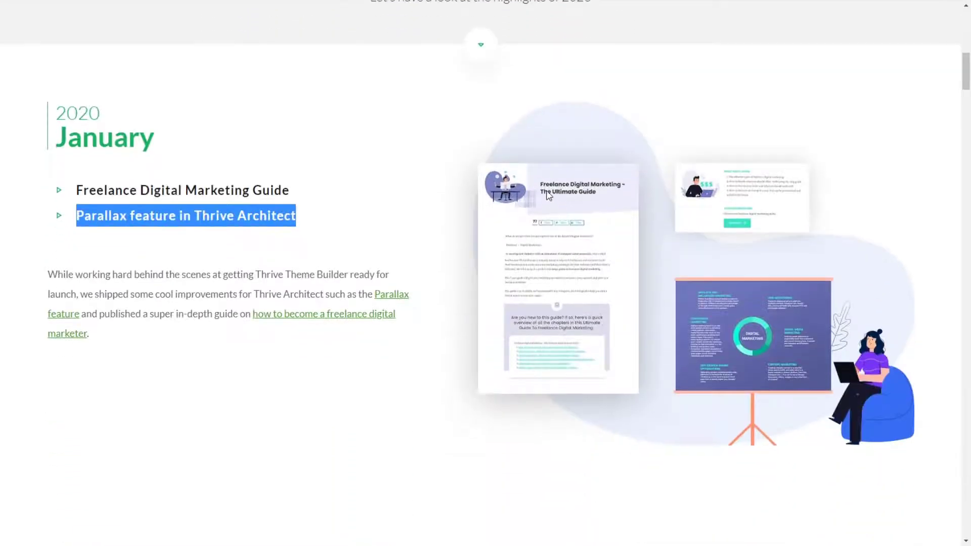
{"action": "scroll", "coordinate": [543, 187], "scroll_direction": "up", "scroll_amount": 2}
{"action": "scroll", "coordinate": [541, 186], "scroll_direction": "down", "scroll_amount": 3}
{"action": "scroll", "coordinate": [536, 162], "scroll_direction": "up", "scroll_amount": 1}
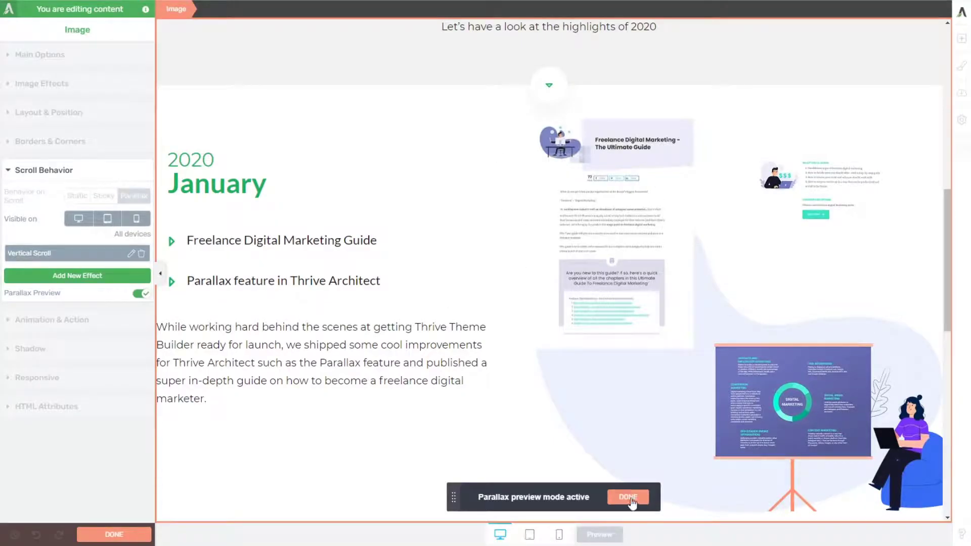
{"action": "left_click", "coordinate": [628, 497]}
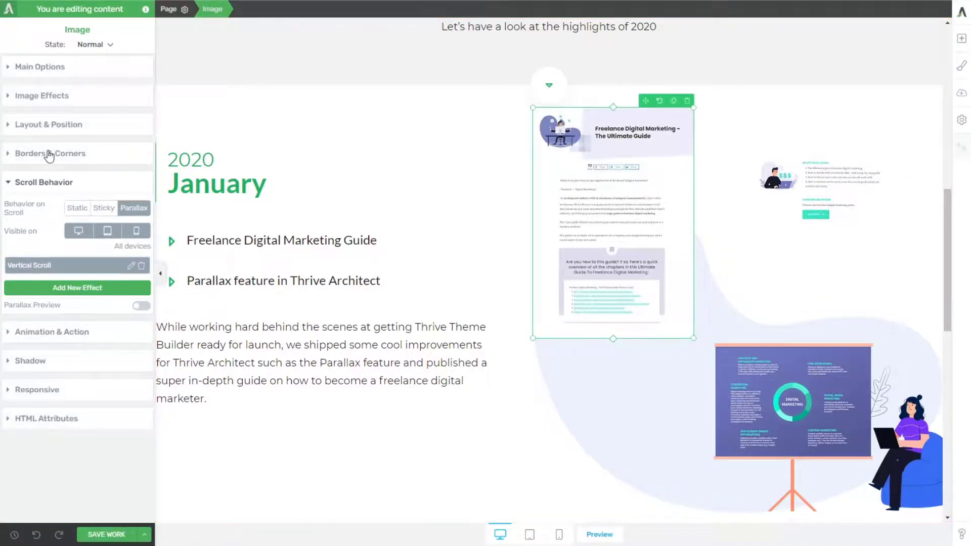
Step: Set the guide image's top offset to 15 px in its absolute position
{"action": "left_click", "coordinate": [53, 126]}
{"action": "left_click", "coordinate": [131, 342]}
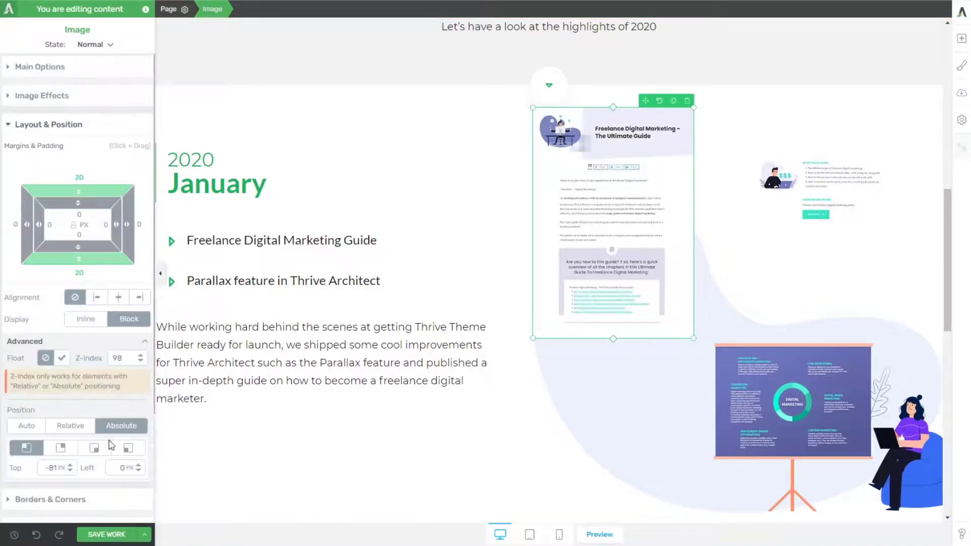
{"action": "left_click_drag", "start_coordinate": [71, 469], "coordinate": [75, 410]}
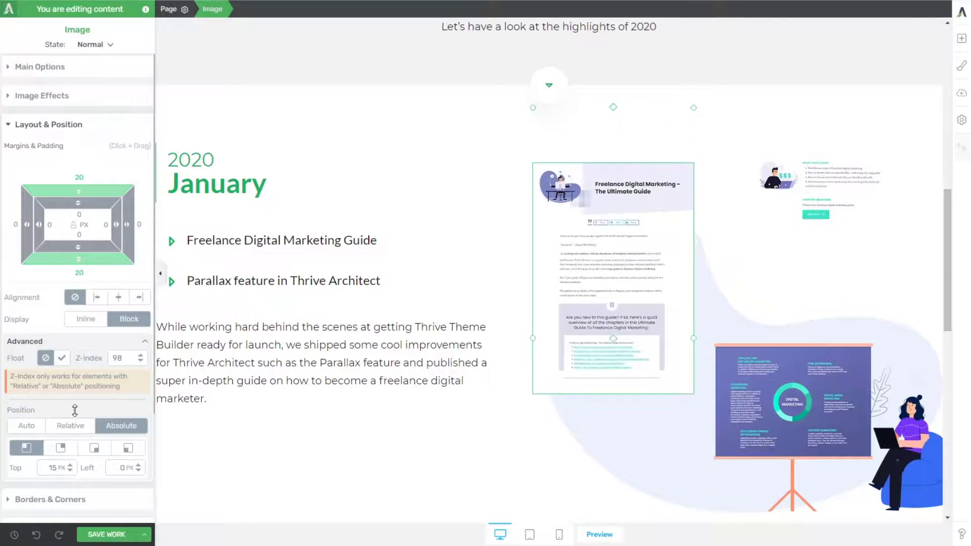
{"action": "scroll", "coordinate": [280, 318], "scroll_direction": "down", "scroll_amount": 2}
{"action": "scroll", "coordinate": [281, 319], "scroll_direction": "up", "scroll_amount": 4}
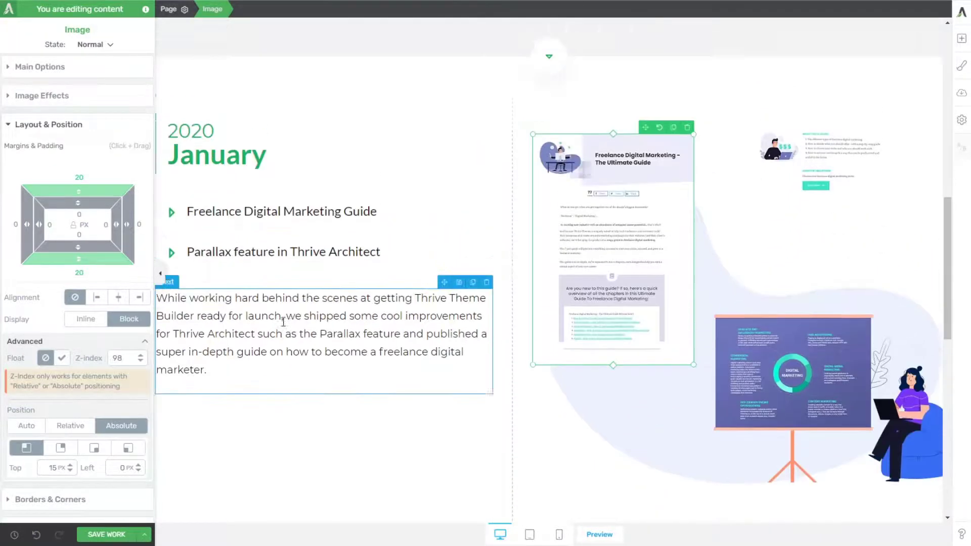
Step: Set the small parallax_02-1 image's right offset to 140 px and its top offset to 162 px
{"action": "scroll", "coordinate": [316, 307], "scroll_direction": "down", "scroll_amount": 1}
{"action": "scroll", "coordinate": [159, 271], "scroll_direction": "down", "scroll_amount": 3}
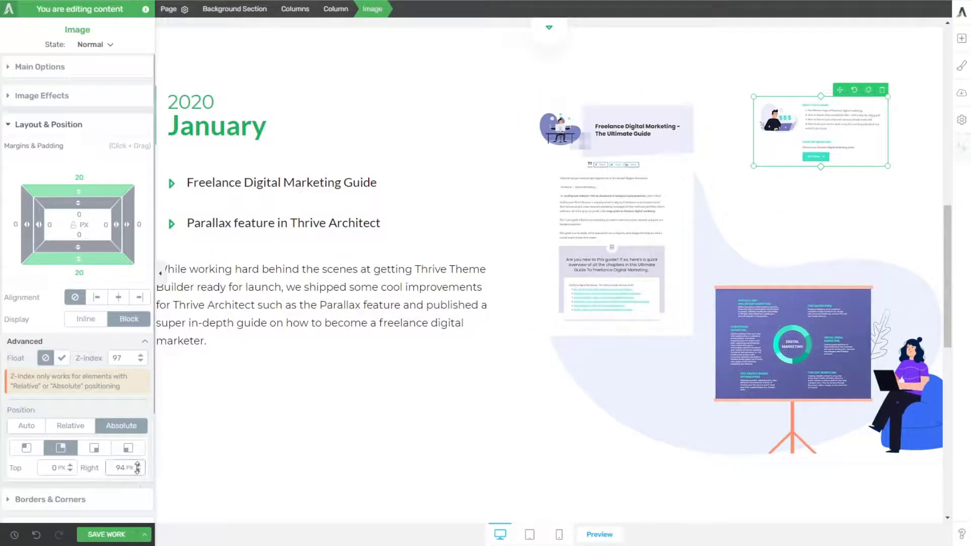
{"action": "left_click_drag", "start_coordinate": [139, 466], "coordinate": [141, 441]}
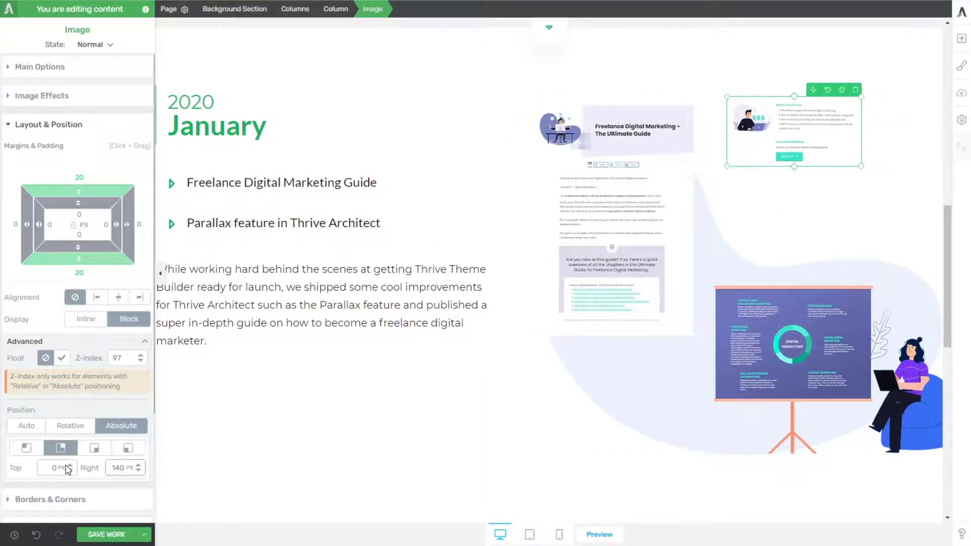
{"action": "left_click_drag", "start_coordinate": [68, 470], "coordinate": [73, 371]}
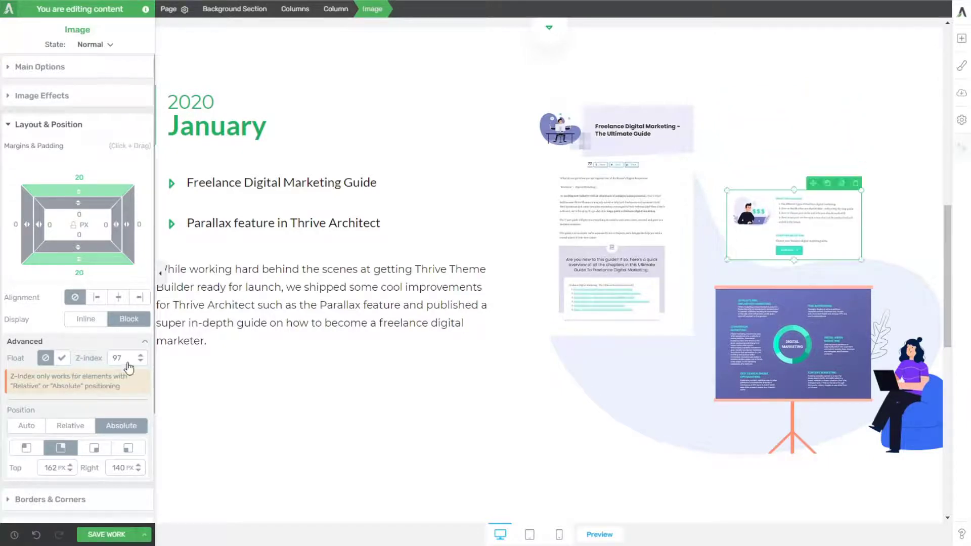
Step: Give the parallax_02-1 image a Parallax scroll behavior with a Vertical Scroll effect of type Up and preview its movement
{"action": "scroll", "coordinate": [76, 354], "scroll_direction": "down", "scroll_amount": 3}
{"action": "left_click", "coordinate": [31, 390]}
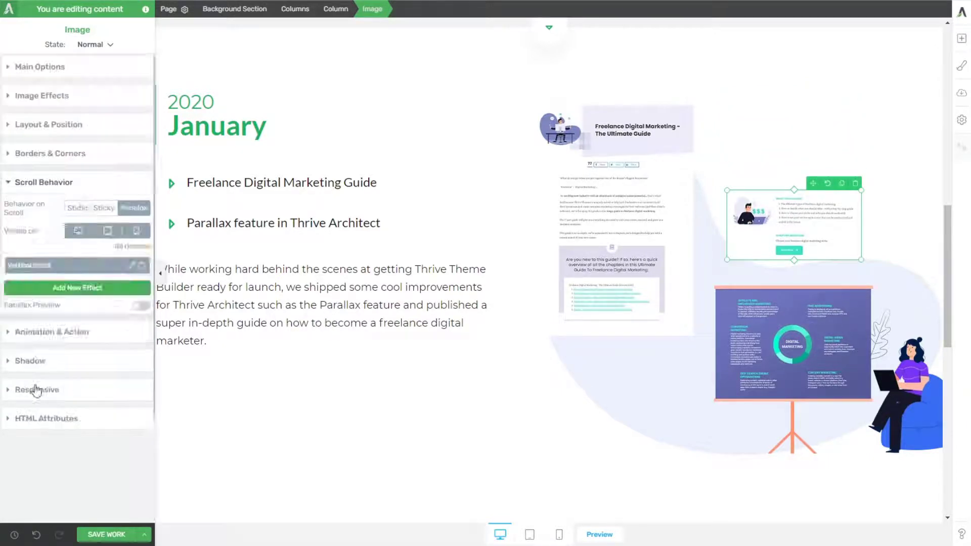
{"action": "left_click", "coordinate": [133, 208]}
{"action": "left_click", "coordinate": [94, 289]}
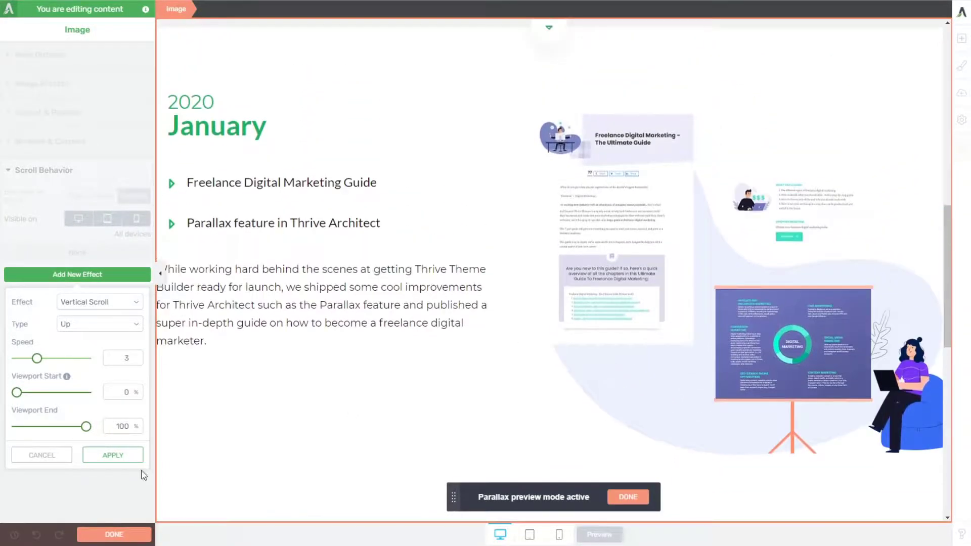
{"action": "left_click", "coordinate": [108, 456]}
{"action": "left_click", "coordinate": [140, 306]}
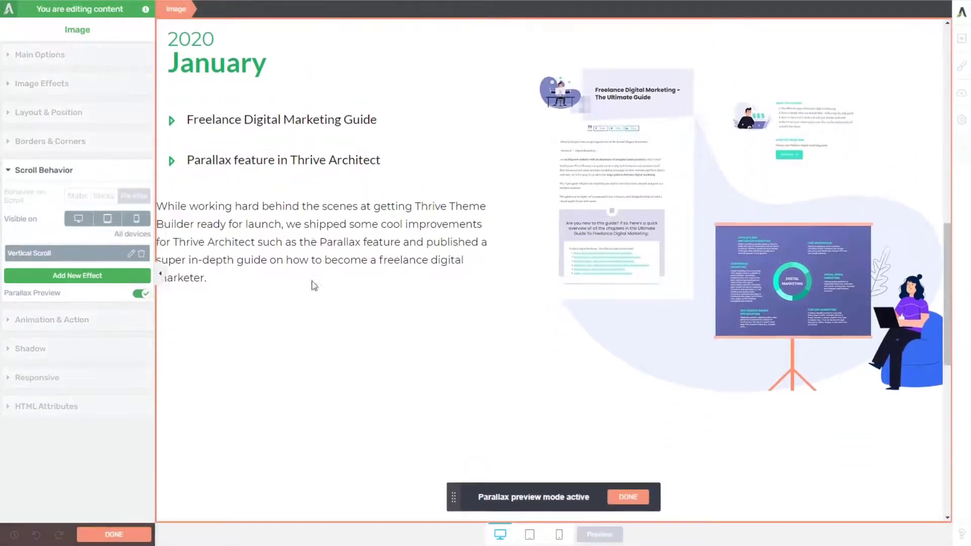
{"action": "left_click", "coordinate": [622, 497]}
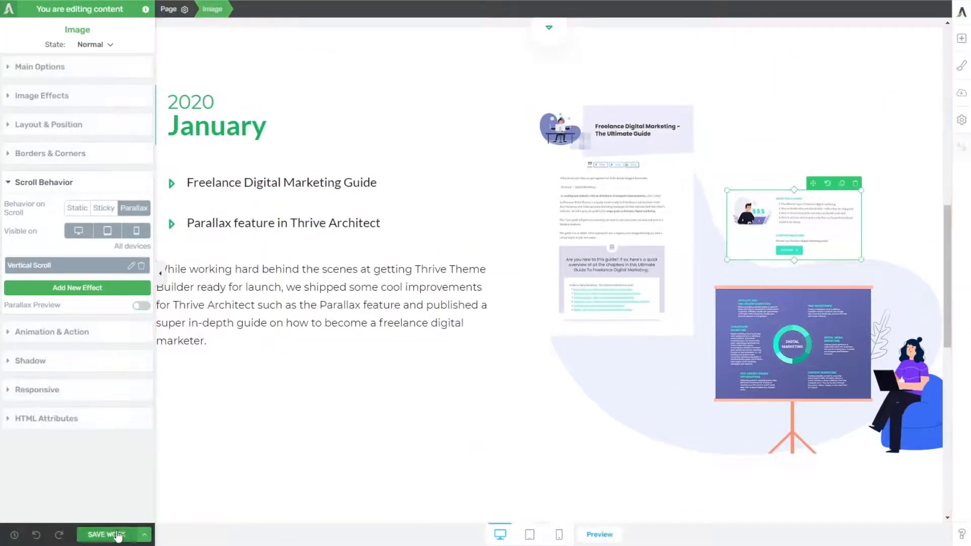
Step: Save the page and compare the January section's parallax scrolling on the page preview with the reference page
{"action": "left_click", "coordinate": [105, 534]}
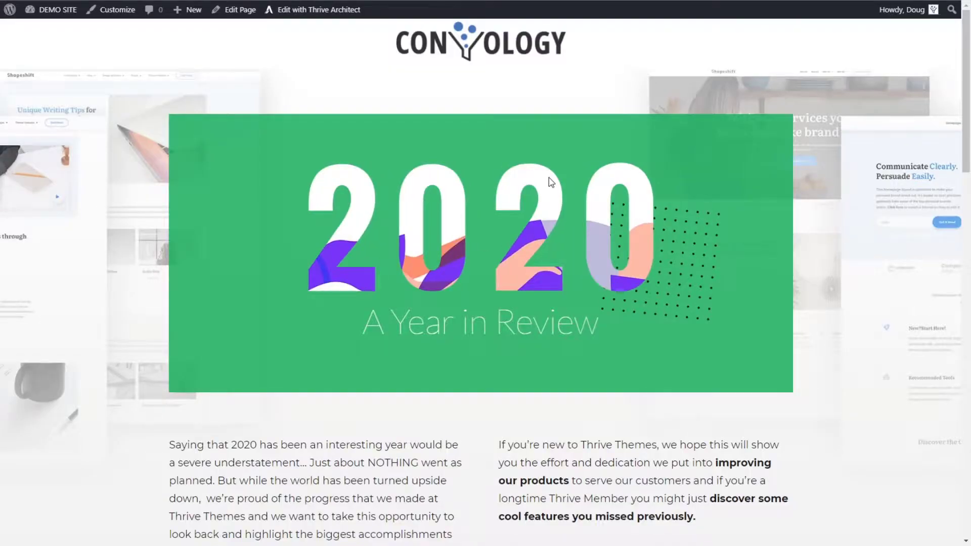
{"action": "scroll", "coordinate": [552, 182], "scroll_direction": "down", "scroll_amount": 10}
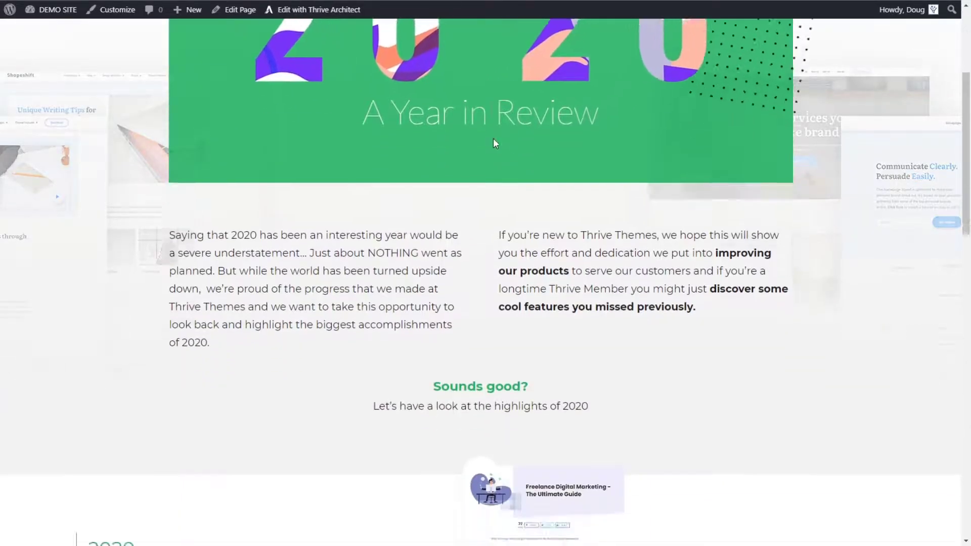
{"action": "scroll", "coordinate": [506, 151], "scroll_direction": "down", "scroll_amount": 6}
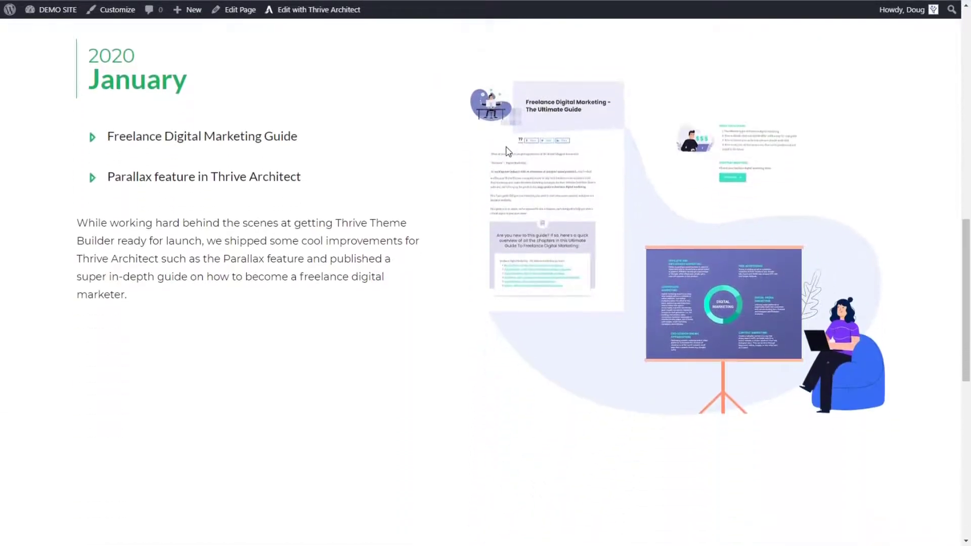
{"action": "scroll", "coordinate": [507, 150], "scroll_direction": "up", "scroll_amount": 4}
{"action": "scroll", "coordinate": [523, 152], "scroll_direction": "up", "scroll_amount": 2}
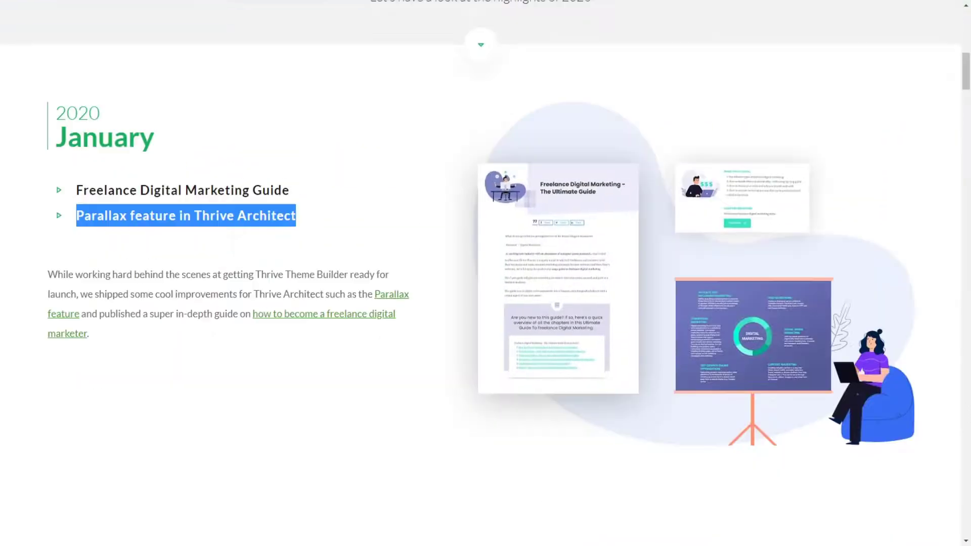
{"action": "scroll", "coordinate": [536, 205], "scroll_direction": "up", "scroll_amount": 8}
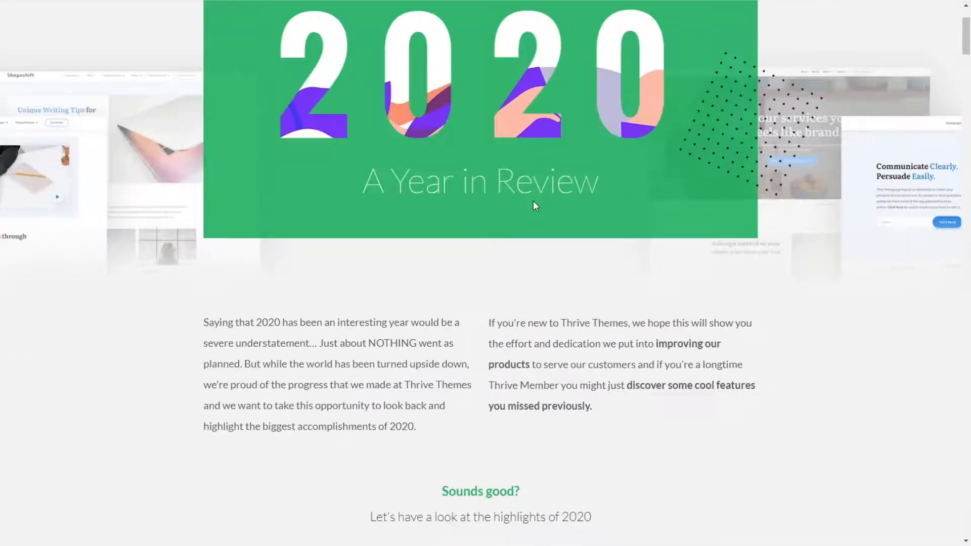
{"action": "scroll", "coordinate": [535, 205], "scroll_direction": "down", "scroll_amount": 10}
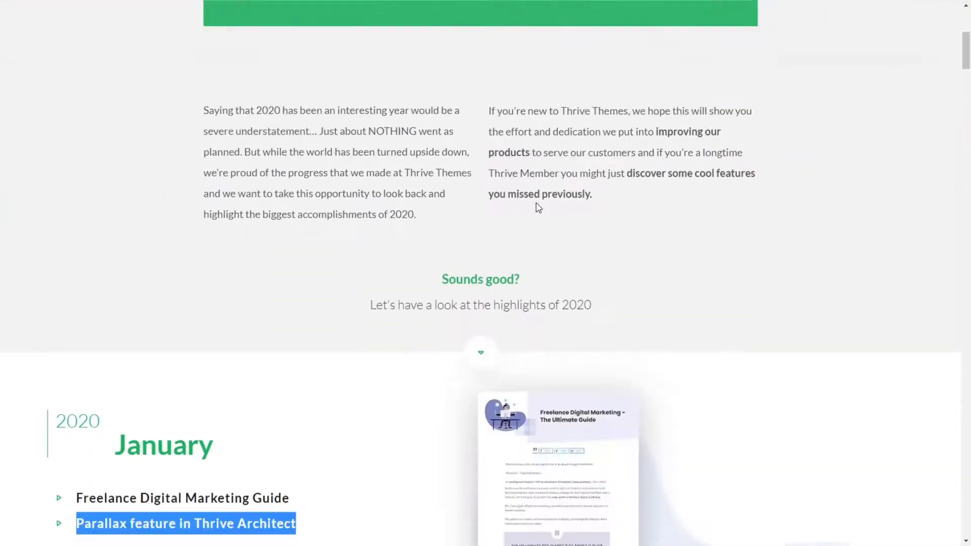
{"action": "scroll", "coordinate": [545, 202], "scroll_direction": "up", "scroll_amount": 3}
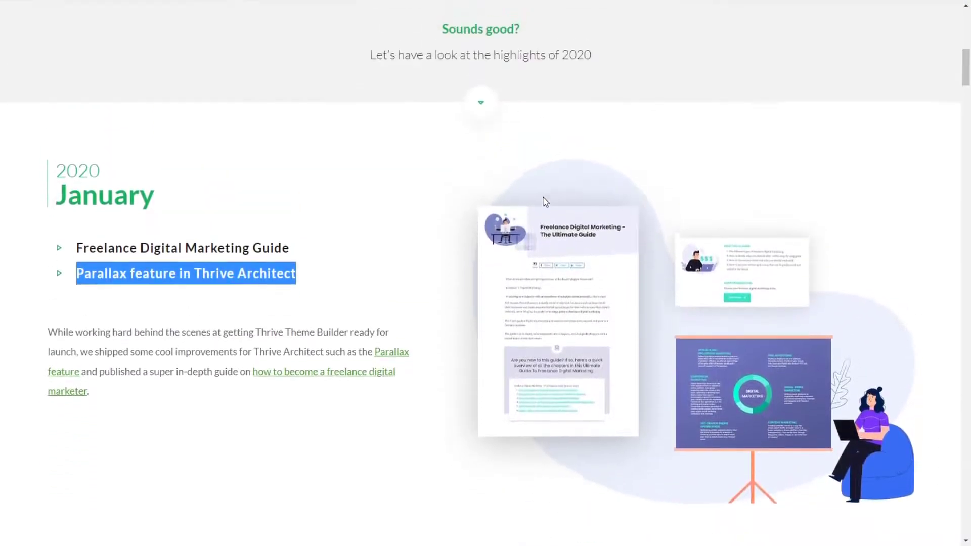
{"action": "scroll", "coordinate": [547, 202], "scroll_direction": "down", "scroll_amount": 2}
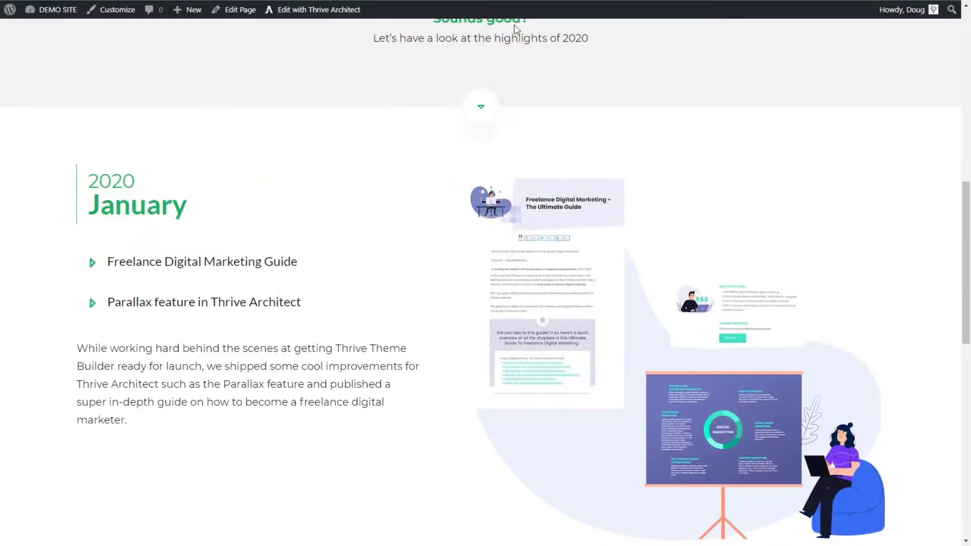
Step: Examine how the January images move on scroll in the page preview against the reference Year in Review page
{"action": "scroll", "coordinate": [496, 106], "scroll_direction": "down", "scroll_amount": 4}
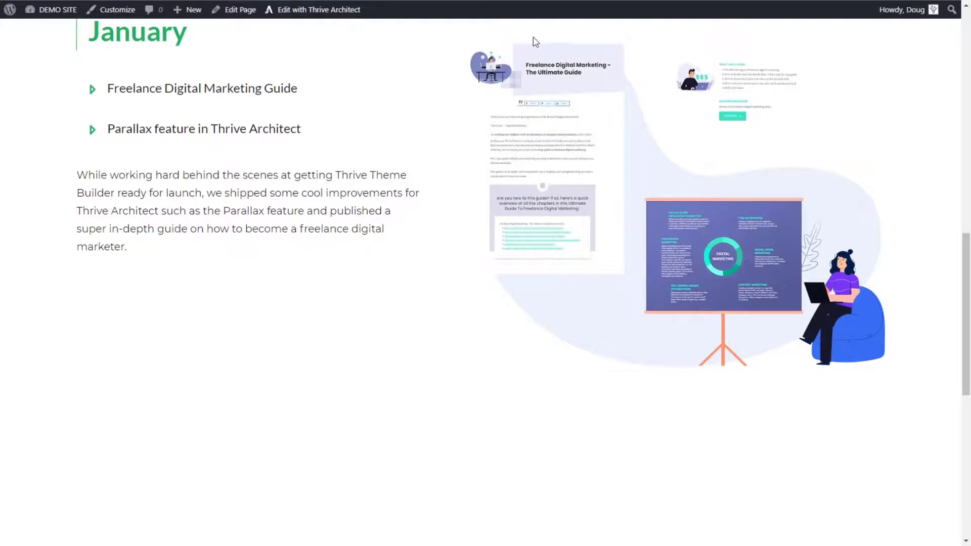
{"action": "scroll", "coordinate": [455, 137], "scroll_direction": "up", "scroll_amount": 4}
{"action": "scroll", "coordinate": [471, 207], "scroll_direction": "down", "scroll_amount": 2}
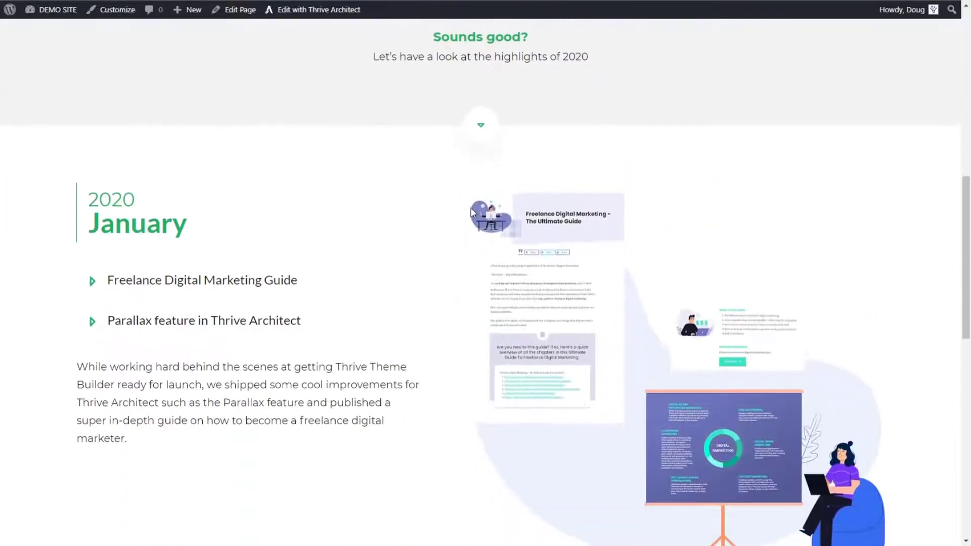
{"action": "scroll", "coordinate": [481, 210], "scroll_direction": "up", "scroll_amount": 4}
{"action": "scroll", "coordinate": [500, 167], "scroll_direction": "up", "scroll_amount": 5}
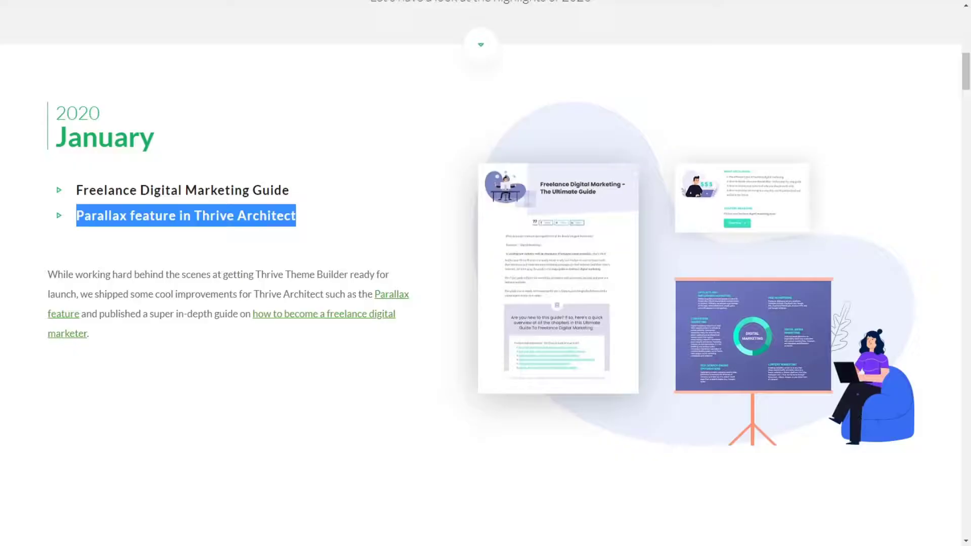
{"action": "scroll", "coordinate": [568, 128], "scroll_direction": "up", "scroll_amount": 4}
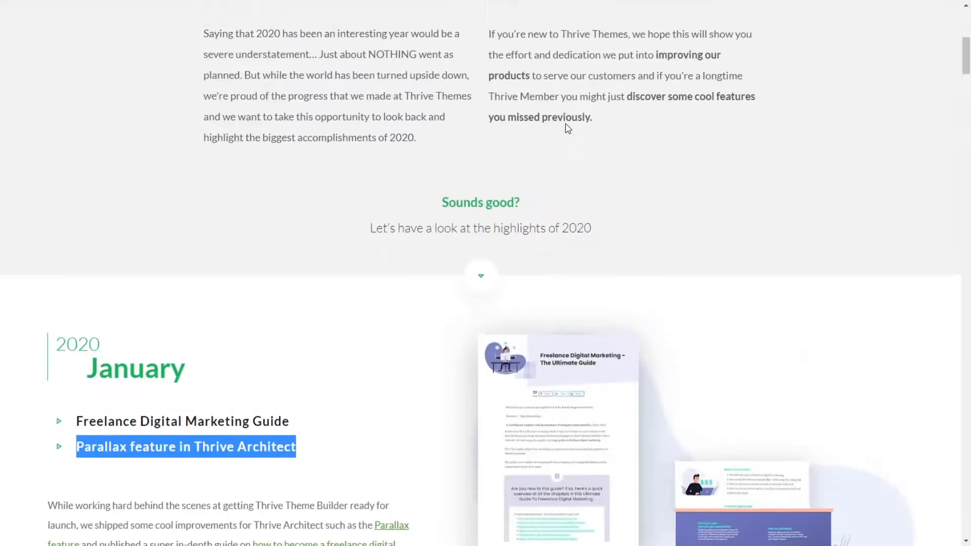
{"action": "scroll", "coordinate": [559, 159], "scroll_direction": "up", "scroll_amount": 5}
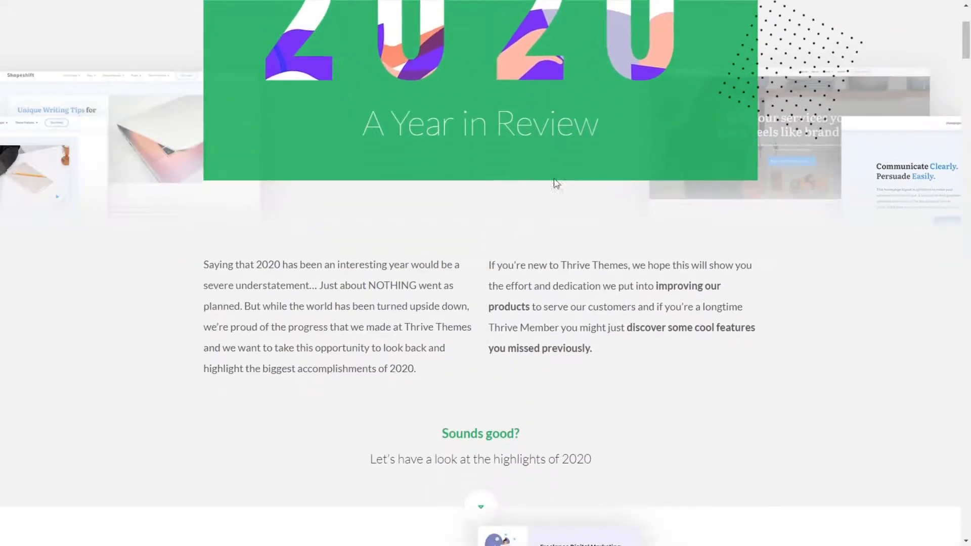
{"action": "scroll", "coordinate": [551, 202], "scroll_direction": "down", "scroll_amount": 2}
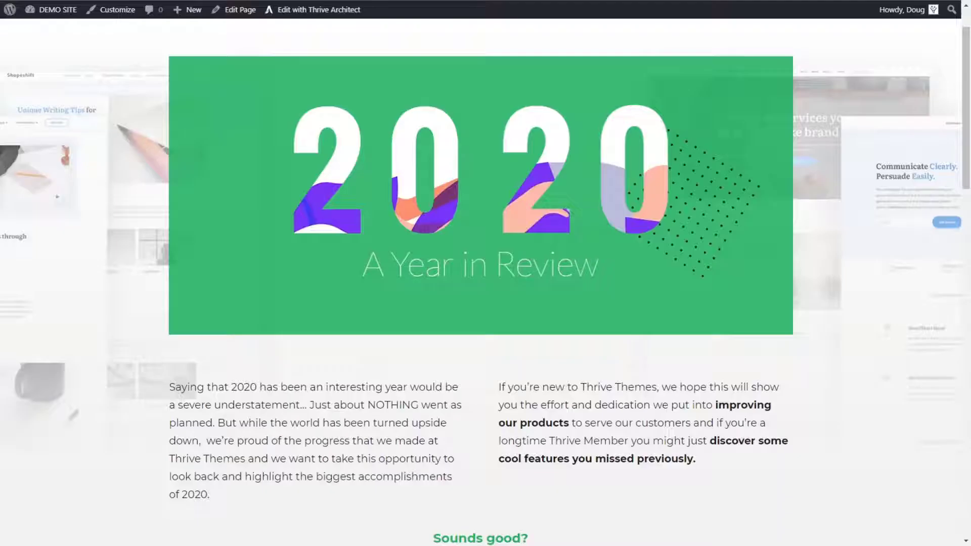
{"action": "scroll", "coordinate": [496, 144], "scroll_direction": "down", "scroll_amount": 3}
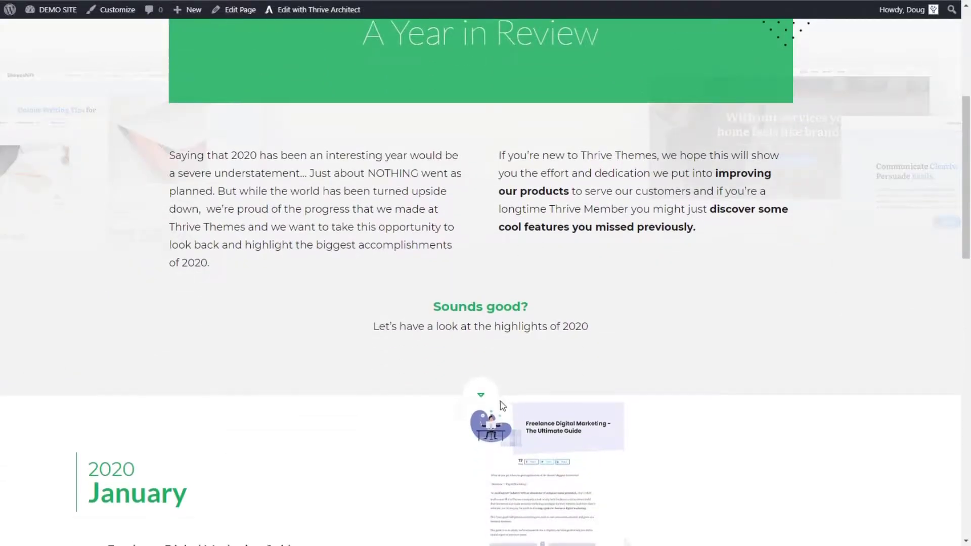
{"action": "scroll", "coordinate": [499, 303], "scroll_direction": "down", "scroll_amount": 6}
{"action": "scroll", "coordinate": [487, 304], "scroll_direction": "down", "scroll_amount": 5}
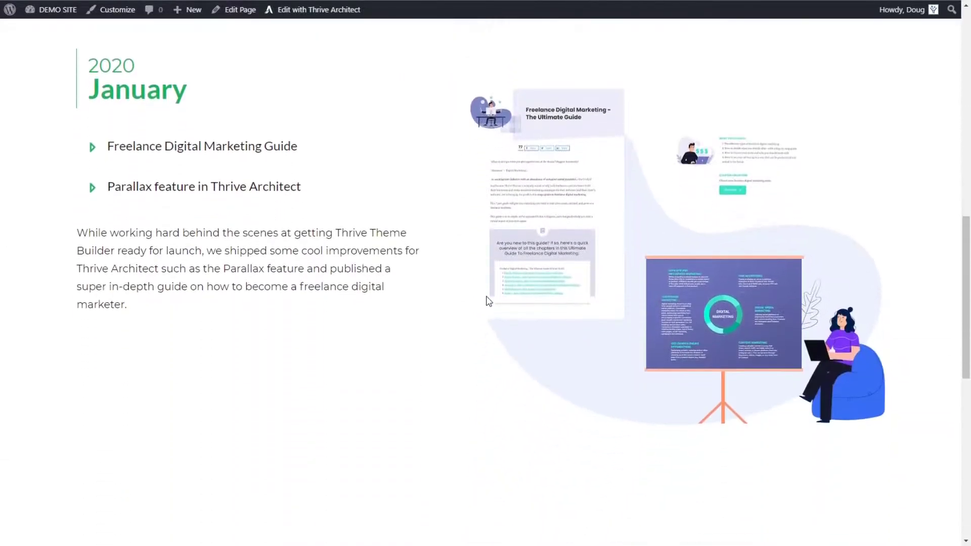
{"action": "scroll", "coordinate": [487, 298], "scroll_direction": "up", "scroll_amount": 2}
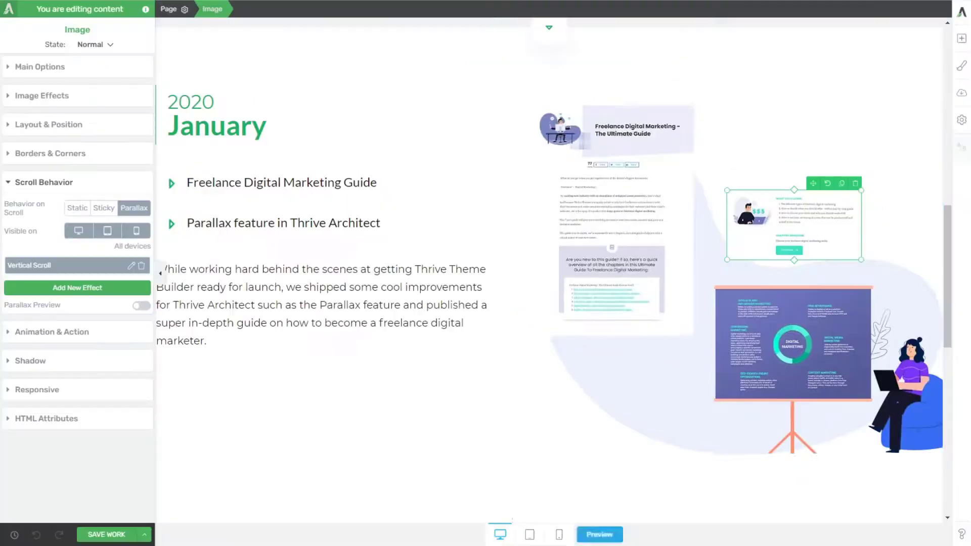
Step: Set the speed of the small parallax_02-1 image's Vertical Scroll effect to 1, apply it and save the page
{"action": "left_click", "coordinate": [131, 266]}
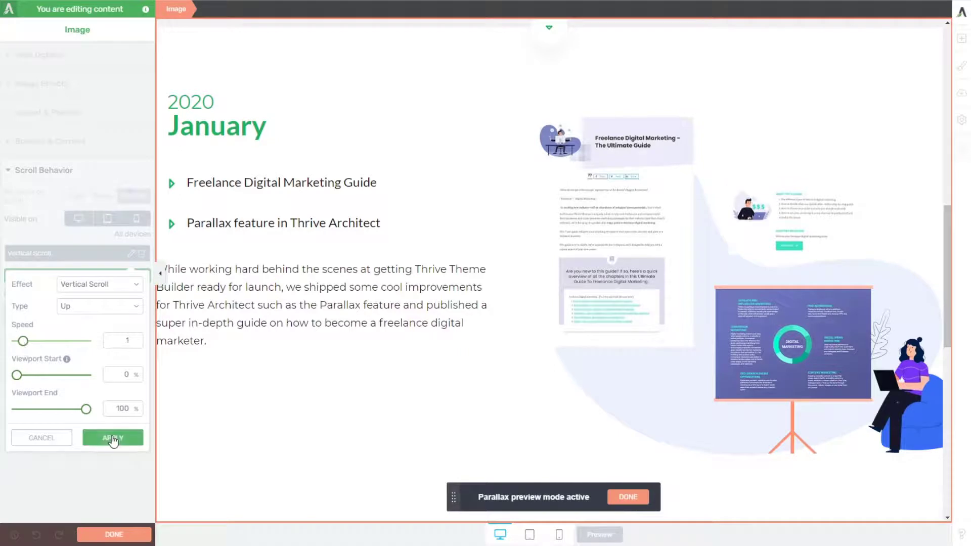
{"action": "left_click", "coordinate": [107, 436]}
{"action": "left_click", "coordinate": [106, 534]}
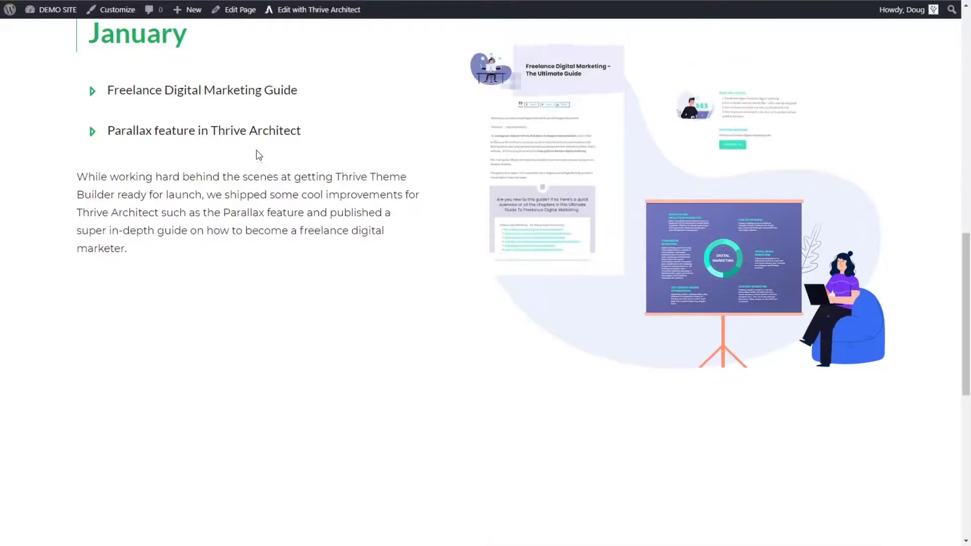
Step: Check the small image's slower vertical scroll in the January section of the page preview against the reference page
{"action": "scroll", "coordinate": [268, 167], "scroll_direction": "up", "scroll_amount": 8}
{"action": "scroll", "coordinate": [268, 167], "scroll_direction": "down", "scroll_amount": 6}
{"action": "scroll", "coordinate": [265, 164], "scroll_direction": "down", "scroll_amount": 3}
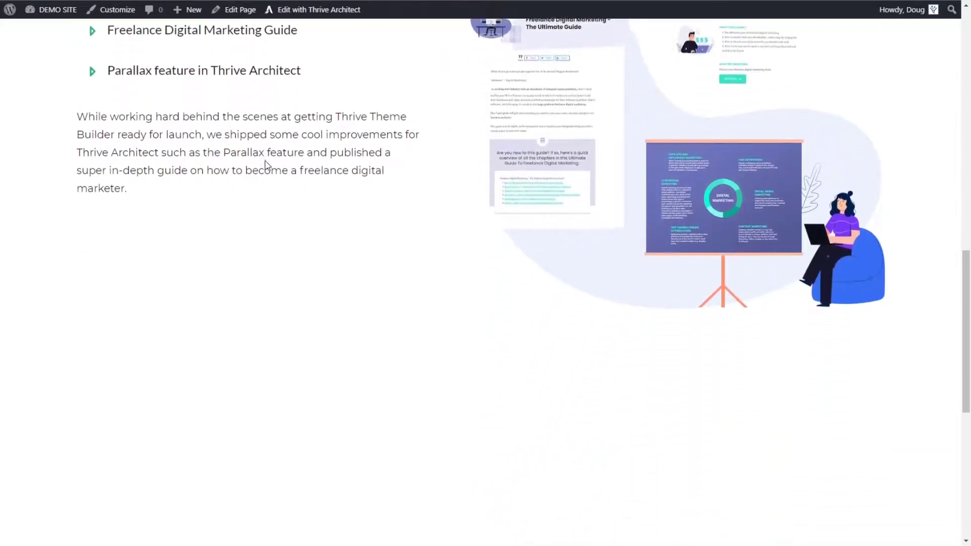
{"action": "scroll", "coordinate": [275, 169], "scroll_direction": "up", "scroll_amount": 6}
{"action": "scroll", "coordinate": [281, 169], "scroll_direction": "down", "scroll_amount": 4}
{"action": "scroll", "coordinate": [282, 172], "scroll_direction": "down", "scroll_amount": 1}
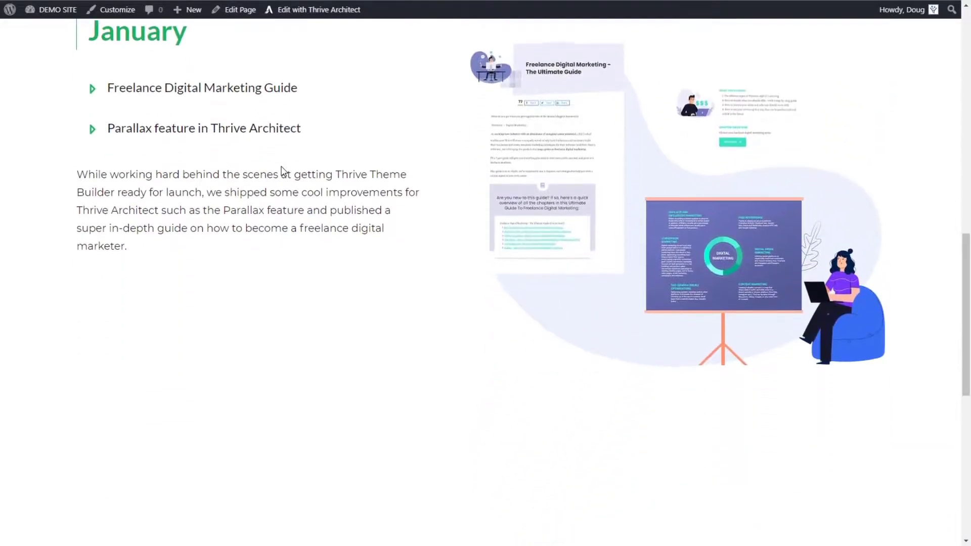
{"action": "scroll", "coordinate": [291, 131], "scroll_direction": "up", "scroll_amount": 5}
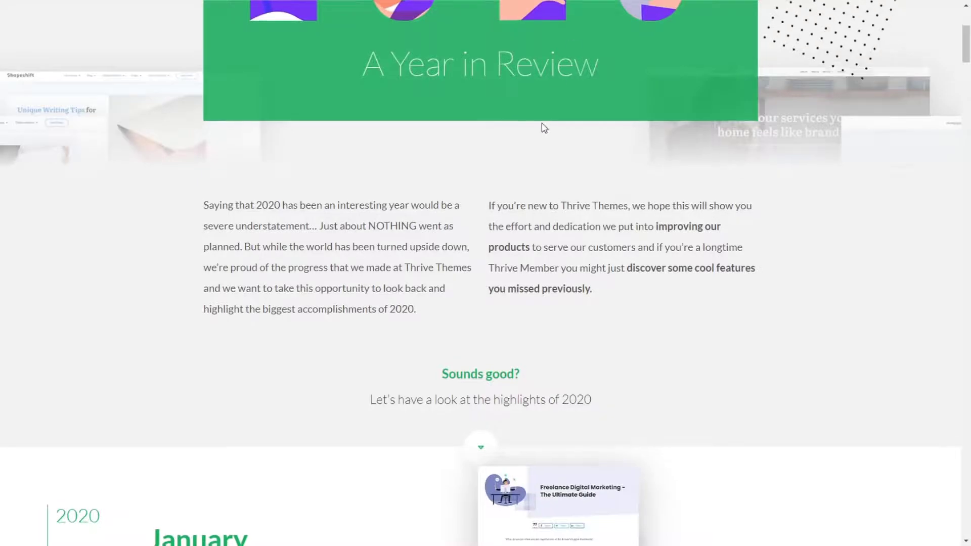
{"action": "scroll", "coordinate": [539, 123], "scroll_direction": "down", "scroll_amount": 8}
{"action": "scroll", "coordinate": [540, 123], "scroll_direction": "down", "scroll_amount": 2}
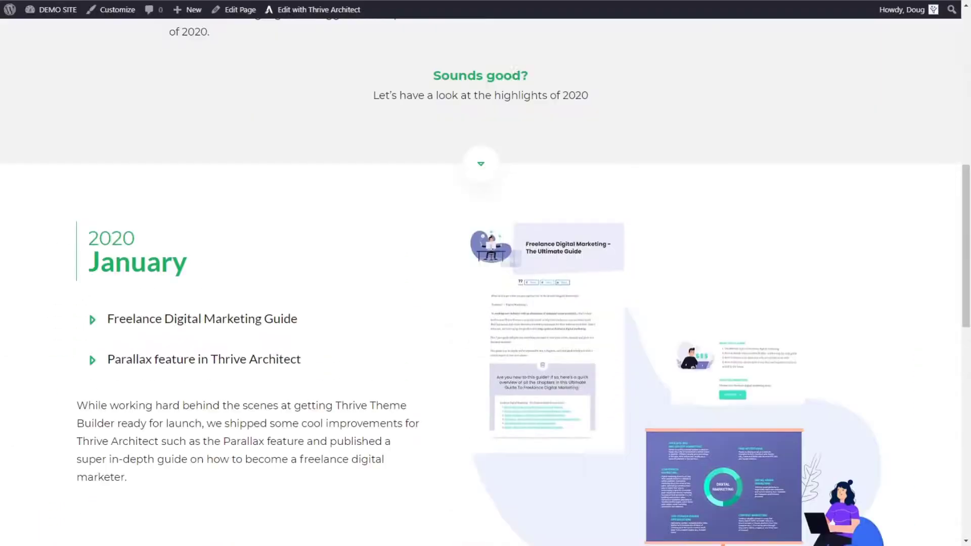
{"action": "scroll", "coordinate": [502, 223], "scroll_direction": "down", "scroll_amount": 2}
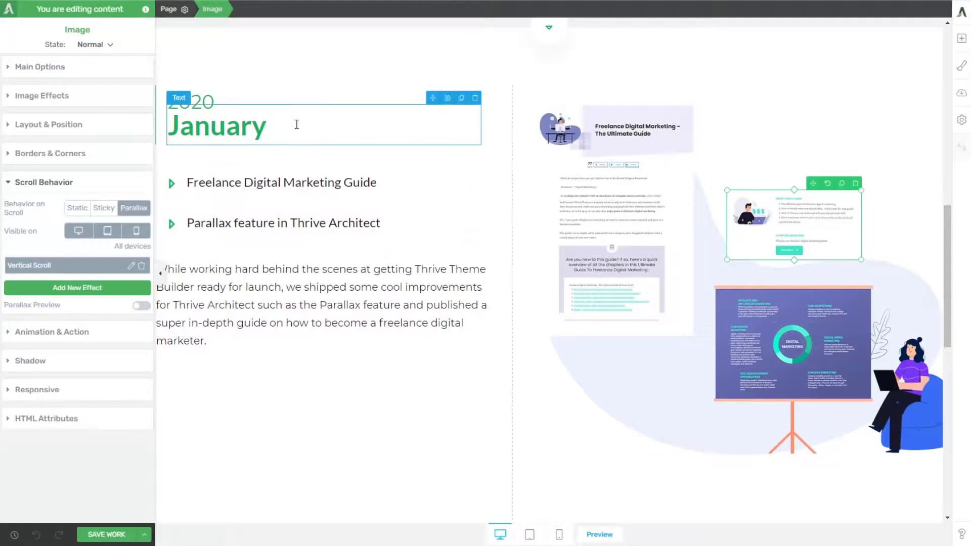
Step: Give the January heading a Parallax scroll behavior with a Horizontal Scroll effect of type Left
{"action": "left_click", "coordinate": [270, 133]}
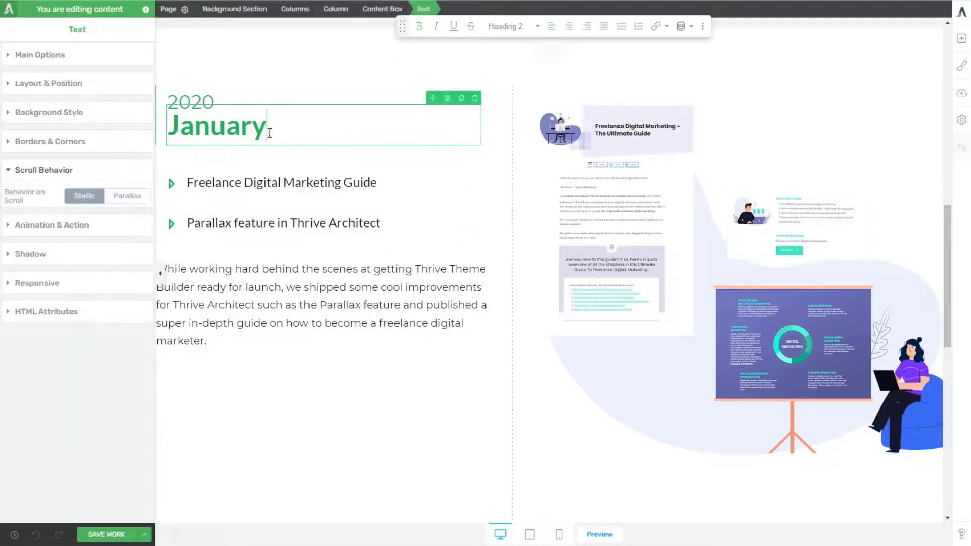
{"action": "scroll", "coordinate": [303, 177], "scroll_direction": "up", "scroll_amount": 3}
{"action": "left_click", "coordinate": [127, 197]}
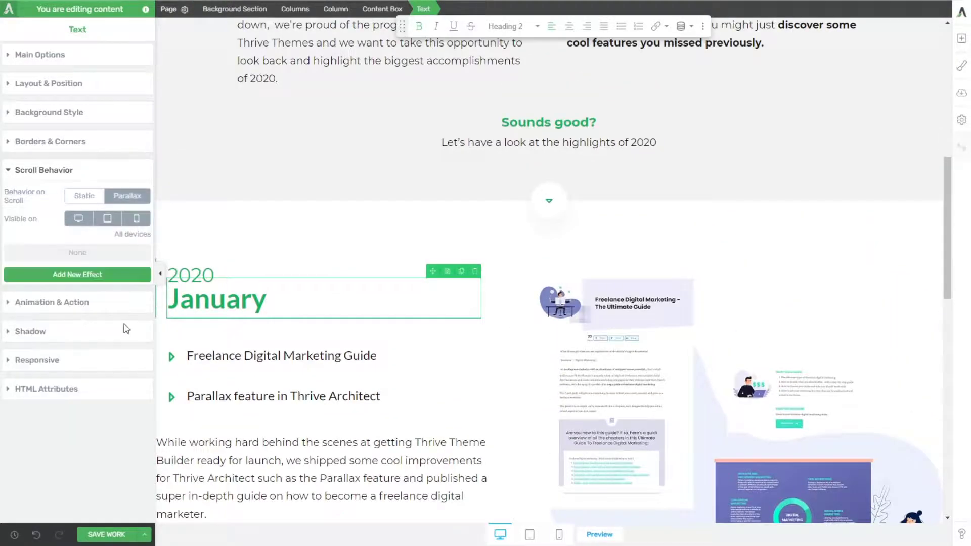
{"action": "left_click", "coordinate": [77, 276]}
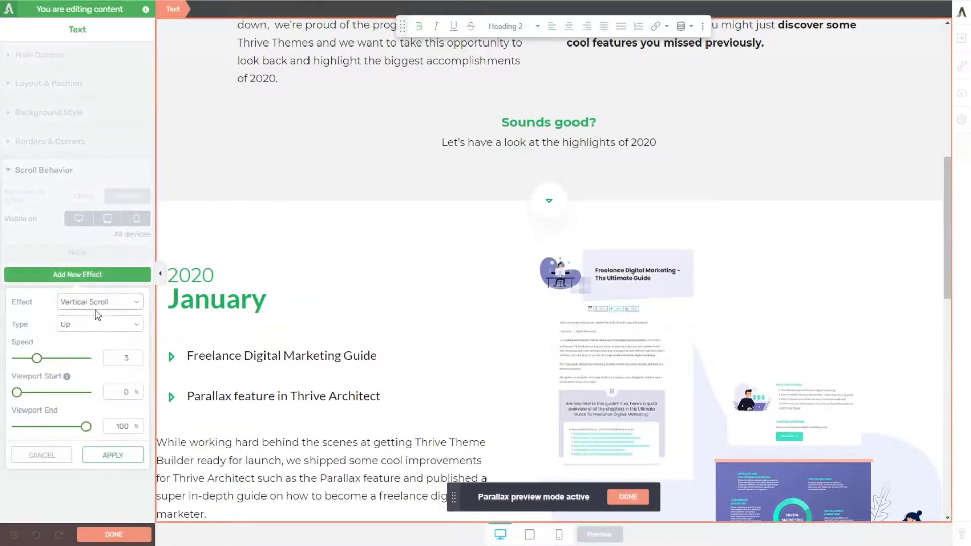
{"action": "left_click", "coordinate": [99, 328]}
{"action": "scroll", "coordinate": [270, 318], "scroll_direction": "down", "scroll_amount": 2}
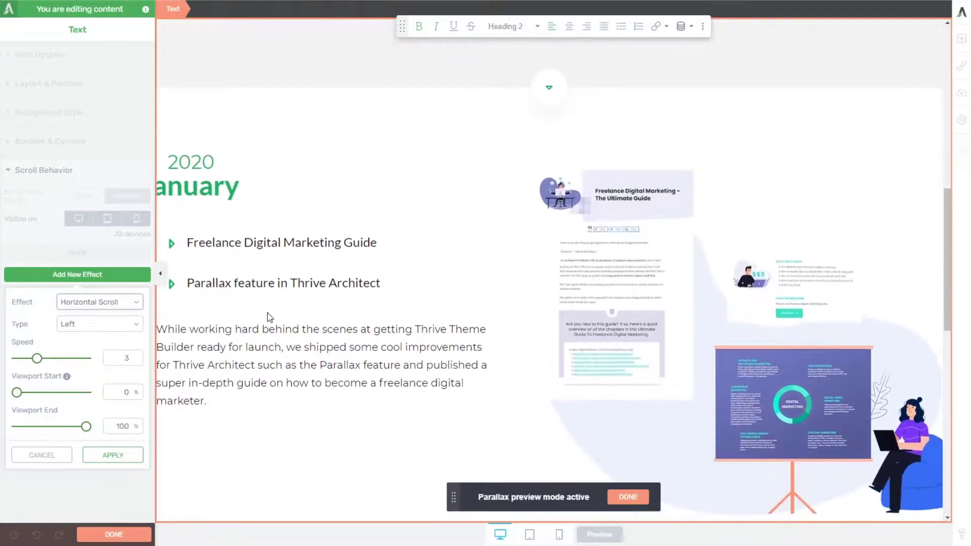
Step: Set the January heading's Horizontal Scroll speed to 1, preview its movement and apply the effect
{"action": "scroll", "coordinate": [271, 318], "scroll_direction": "up", "scroll_amount": 5}
{"action": "scroll", "coordinate": [272, 325], "scroll_direction": "down", "scroll_amount": 3}
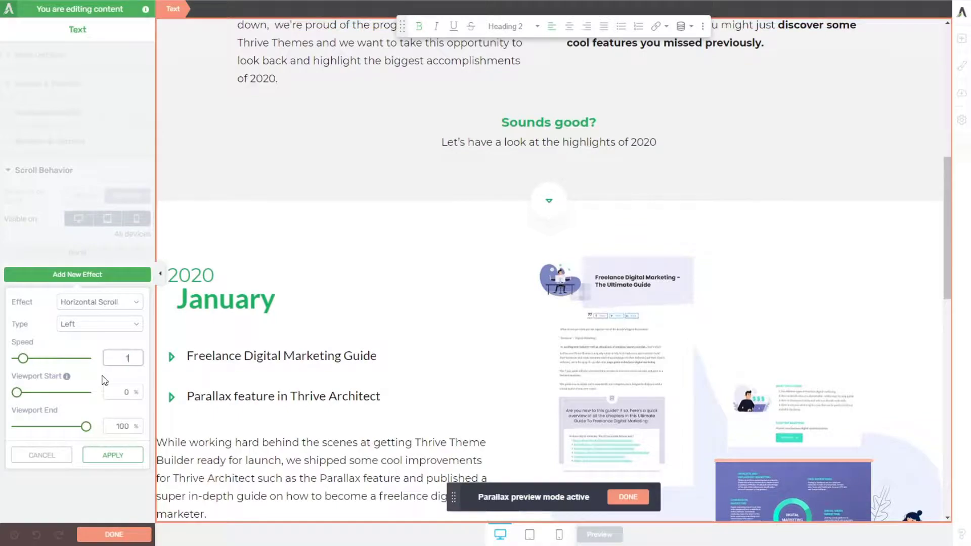
{"action": "scroll", "coordinate": [459, 230], "scroll_direction": "up", "scroll_amount": 3}
{"action": "scroll", "coordinate": [455, 241], "scroll_direction": "down", "scroll_amount": 4}
{"action": "scroll", "coordinate": [453, 252], "scroll_direction": "up", "scroll_amount": 4}
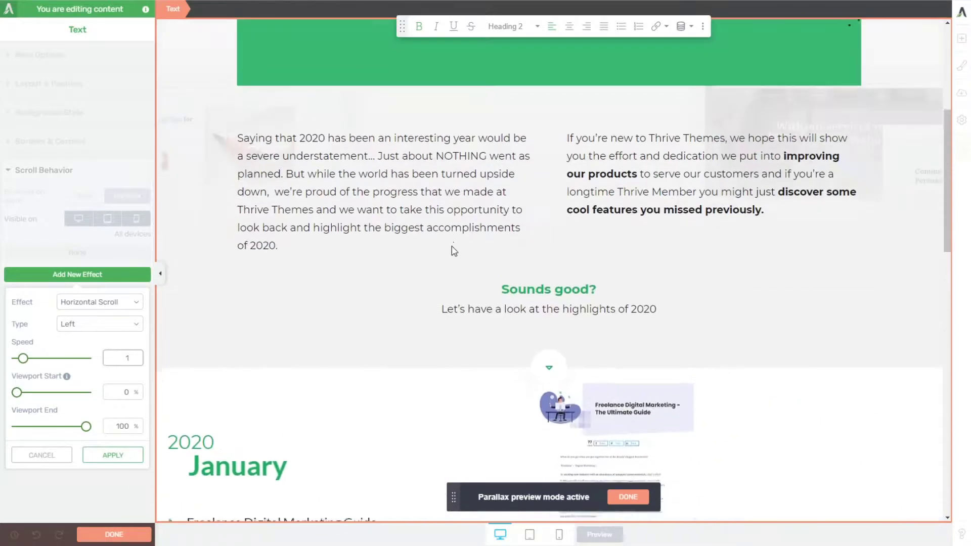
{"action": "scroll", "coordinate": [453, 251], "scroll_direction": "down", "scroll_amount": 2}
{"action": "left_click", "coordinate": [113, 455]}
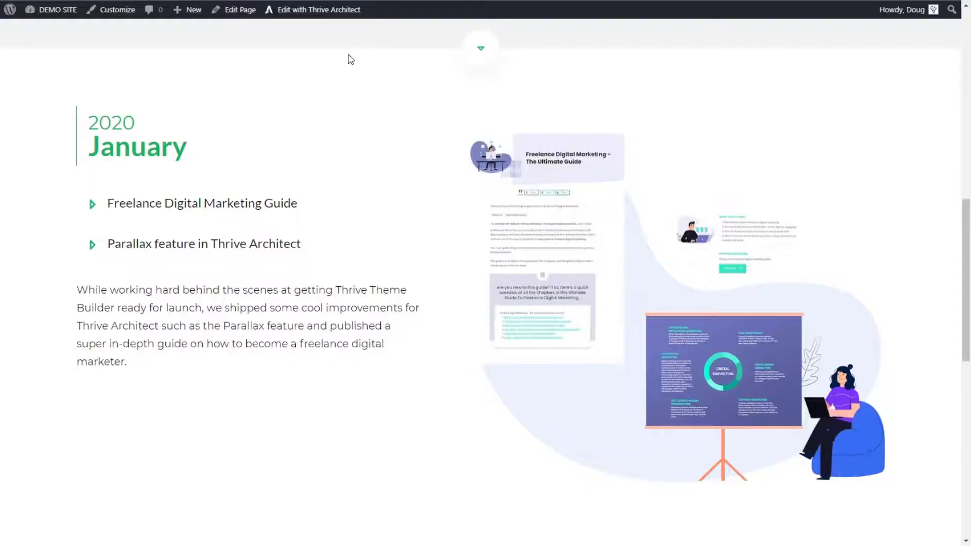
Step: Compare the January heading's horizontal movement on the page preview with the heading on the reference page
{"action": "scroll", "coordinate": [354, 75], "scroll_direction": "up", "scroll_amount": 10}
{"action": "scroll", "coordinate": [372, 101], "scroll_direction": "up", "scroll_amount": 2}
{"action": "scroll", "coordinate": [380, 113], "scroll_direction": "down", "scroll_amount": 9}
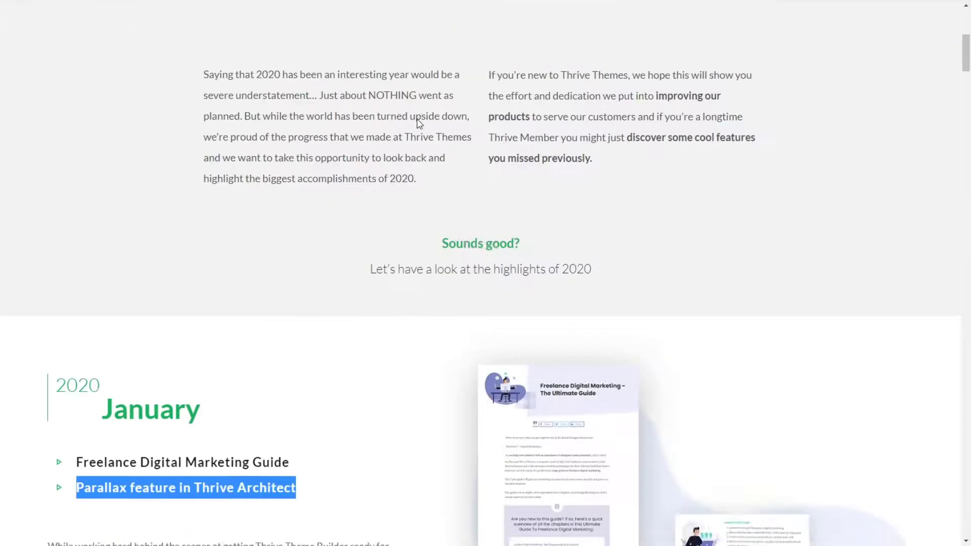
{"action": "scroll", "coordinate": [418, 116], "scroll_direction": "up", "scroll_amount": 5}
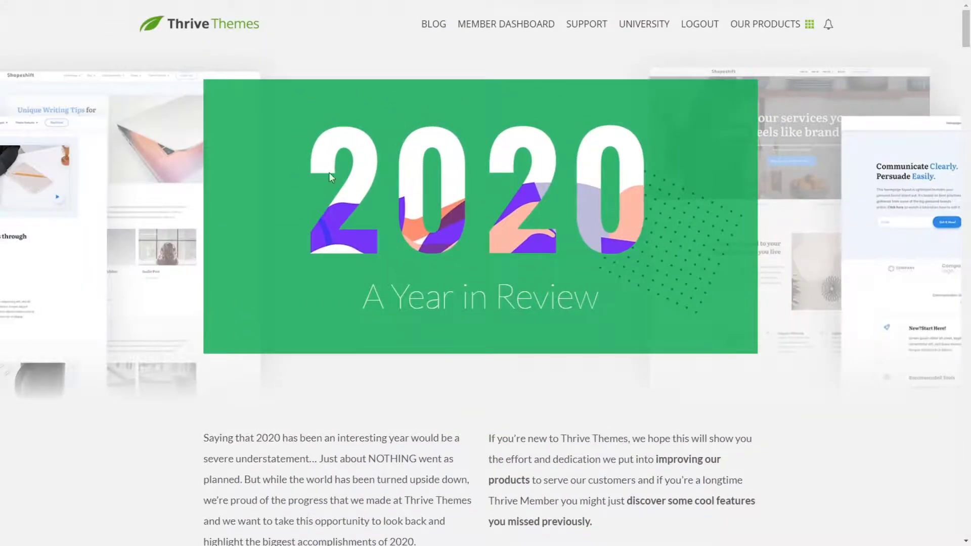
{"action": "scroll", "coordinate": [332, 182], "scroll_direction": "down", "scroll_amount": 1}
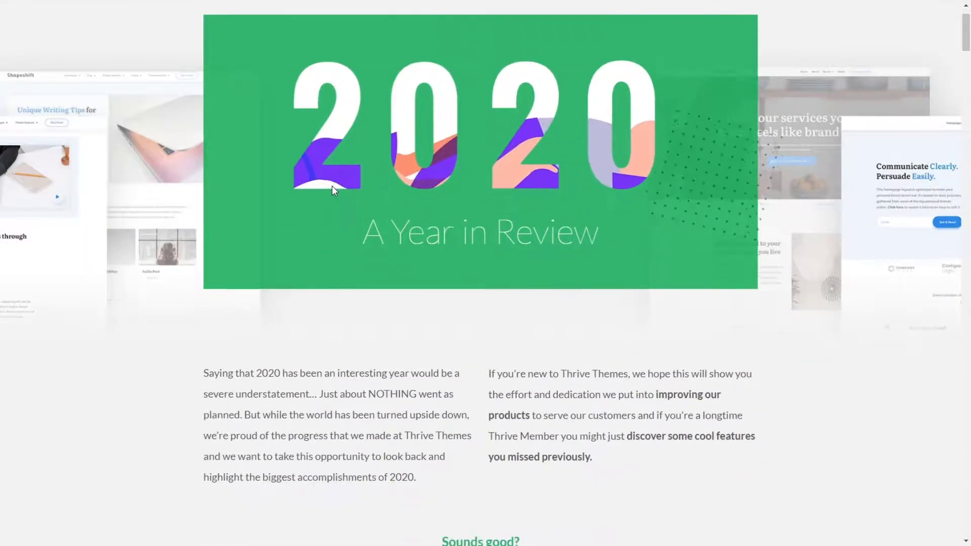
{"action": "scroll", "coordinate": [383, 232], "scroll_direction": "down", "scroll_amount": 6}
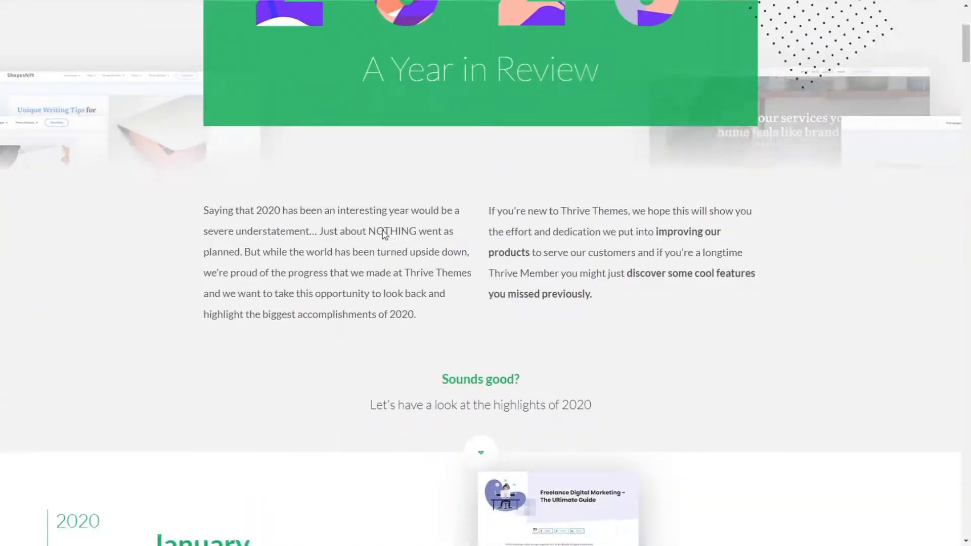
{"action": "scroll", "coordinate": [387, 236], "scroll_direction": "down", "scroll_amount": 1}
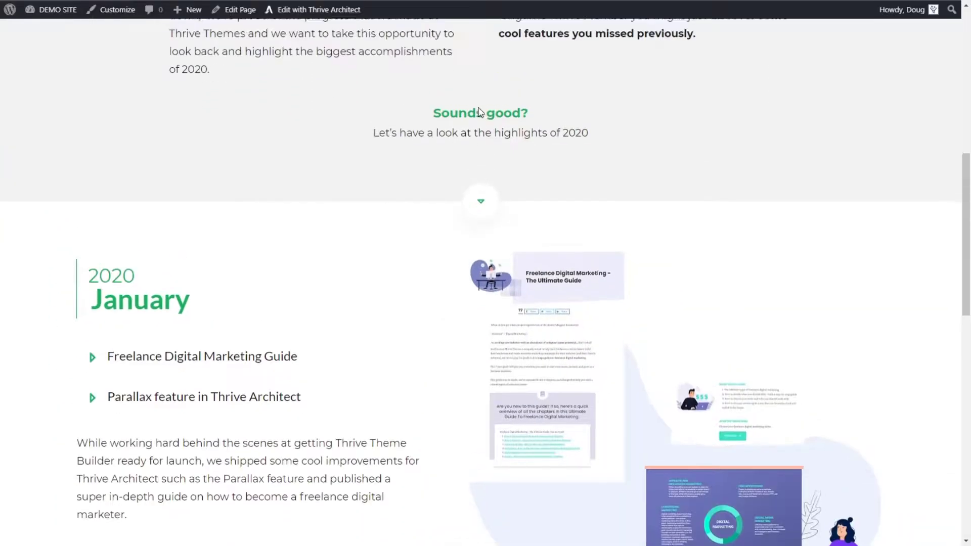
{"action": "scroll", "coordinate": [478, 120], "scroll_direction": "up", "scroll_amount": 3}
{"action": "scroll", "coordinate": [479, 124], "scroll_direction": "down", "scroll_amount": 4}
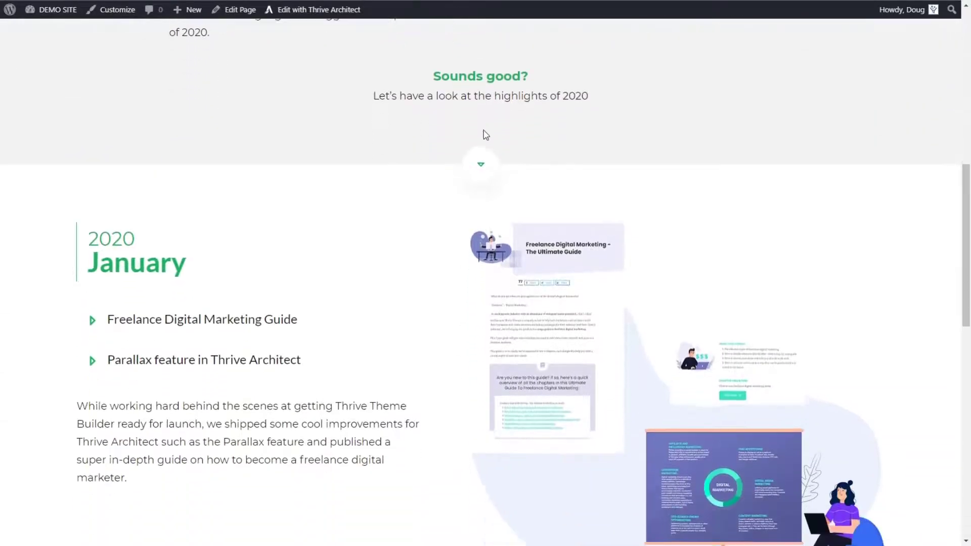
{"action": "scroll", "coordinate": [487, 136], "scroll_direction": "down", "scroll_amount": 4}
{"action": "scroll", "coordinate": [491, 137], "scroll_direction": "up", "scroll_amount": 4}
{"action": "scroll", "coordinate": [489, 137], "scroll_direction": "down", "scroll_amount": 1}
{"action": "scroll", "coordinate": [491, 138], "scroll_direction": "up", "scroll_amount": 1}
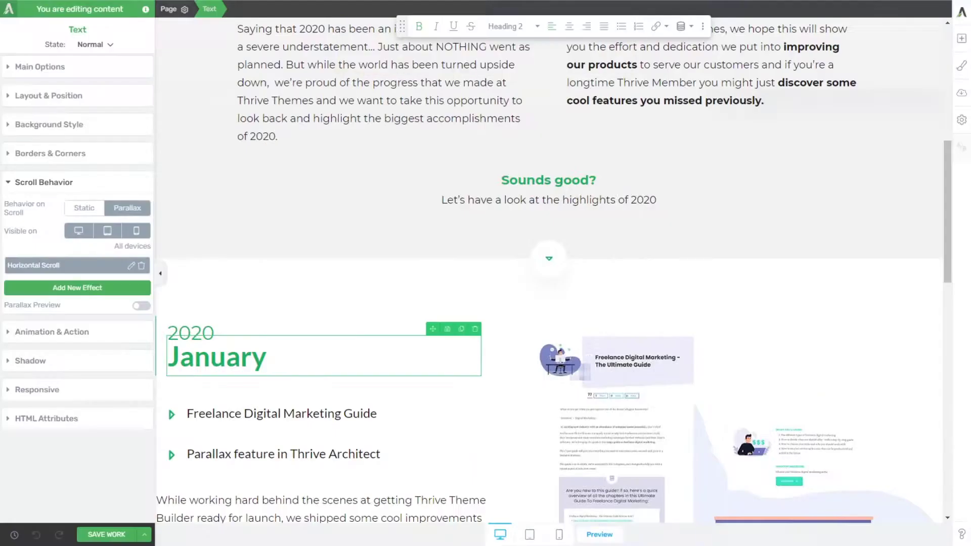
Step: Review the January heading's Horizontal Scroll settings and turn on Parallax Preview to examine its movement
{"action": "left_click", "coordinate": [131, 267]}
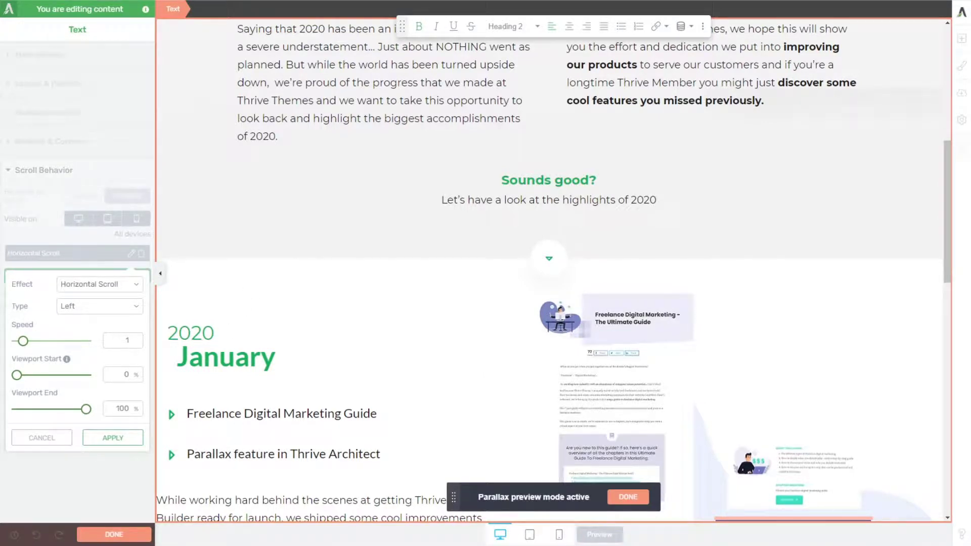
{"action": "left_click", "coordinate": [113, 438]}
{"action": "scroll", "coordinate": [304, 298], "scroll_direction": "down", "scroll_amount": 4}
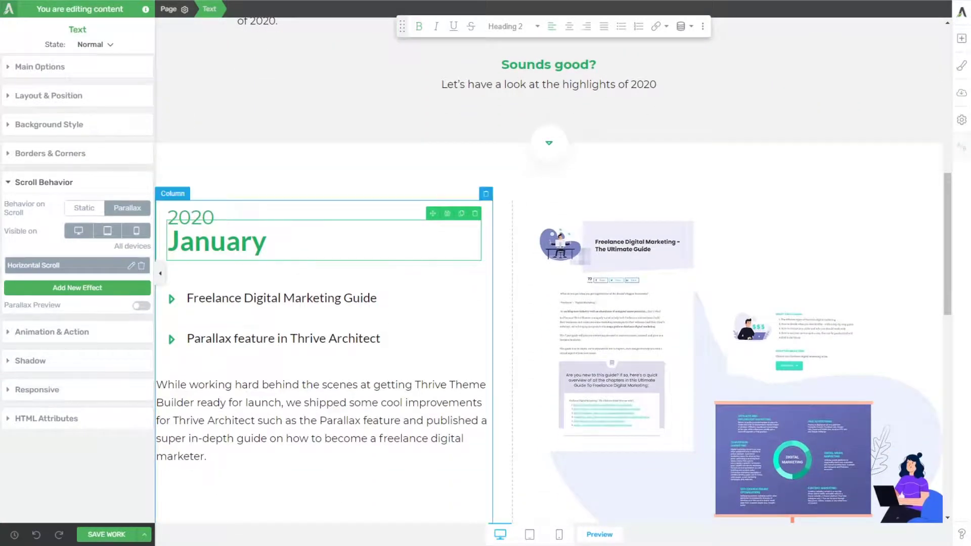
{"action": "scroll", "coordinate": [280, 314], "scroll_direction": "up", "scroll_amount": 3}
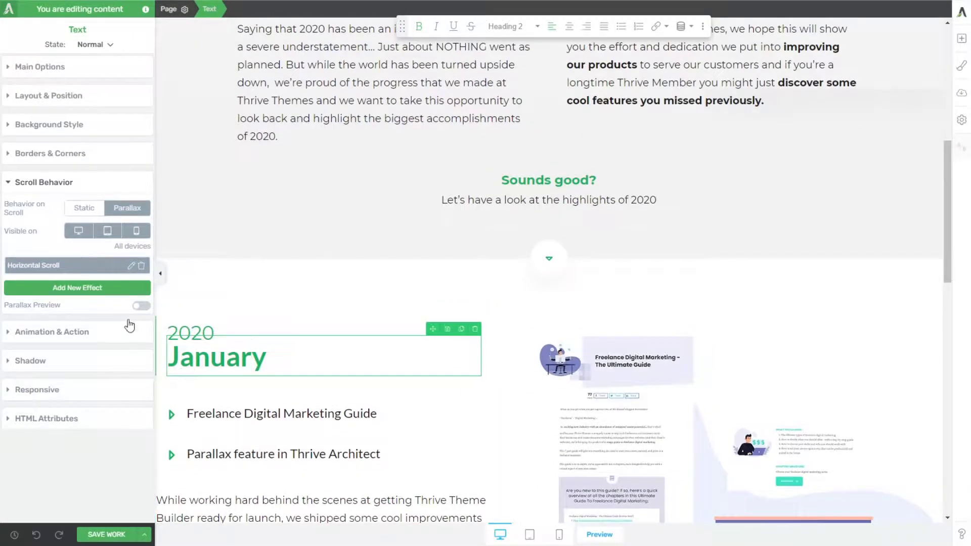
{"action": "left_click", "coordinate": [142, 305]}
{"action": "scroll", "coordinate": [260, 310], "scroll_direction": "down", "scroll_amount": 4}
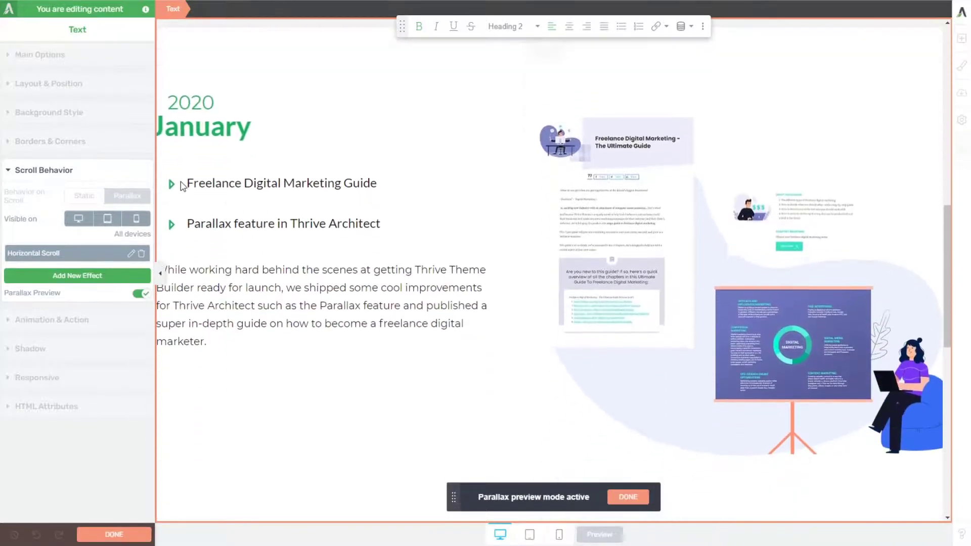
{"action": "scroll", "coordinate": [182, 187], "scroll_direction": "up", "scroll_amount": 1}
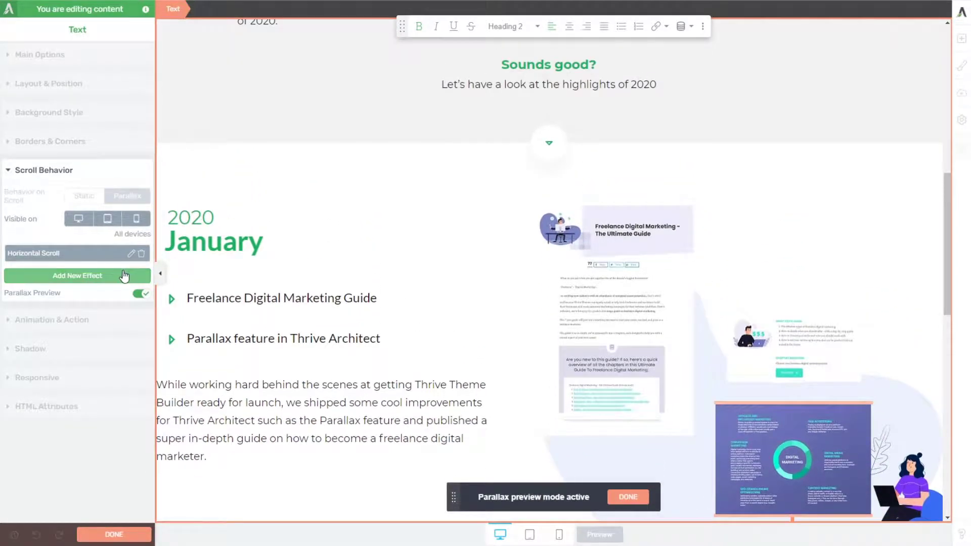
Step: Set the Viewport End of the January heading's Horizontal Scroll effect to about 51% and check its movement in the preview
{"action": "left_click", "coordinate": [131, 254]}
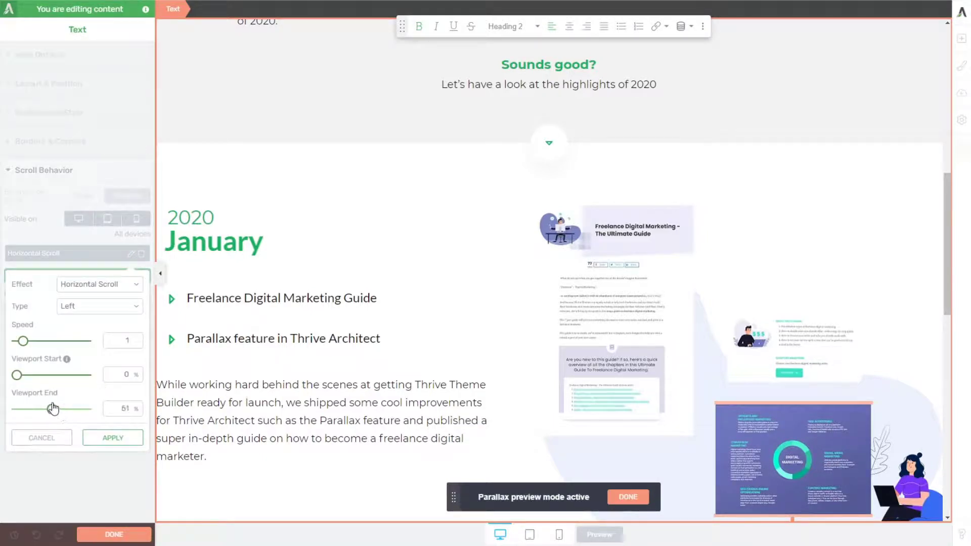
{"action": "left_click", "coordinate": [108, 439]}
{"action": "scroll", "coordinate": [273, 293], "scroll_direction": "up", "scroll_amount": 1}
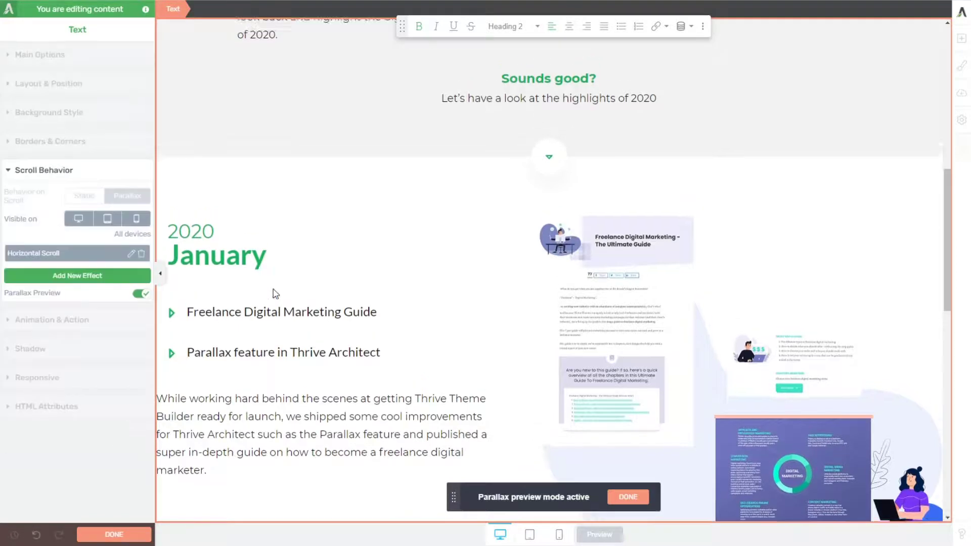
{"action": "scroll", "coordinate": [270, 293], "scroll_direction": "down", "scroll_amount": 2}
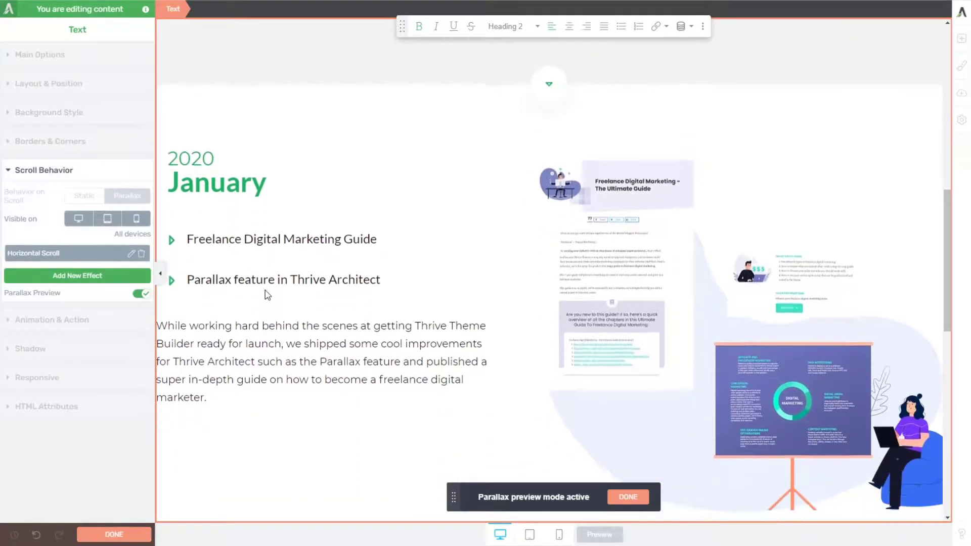
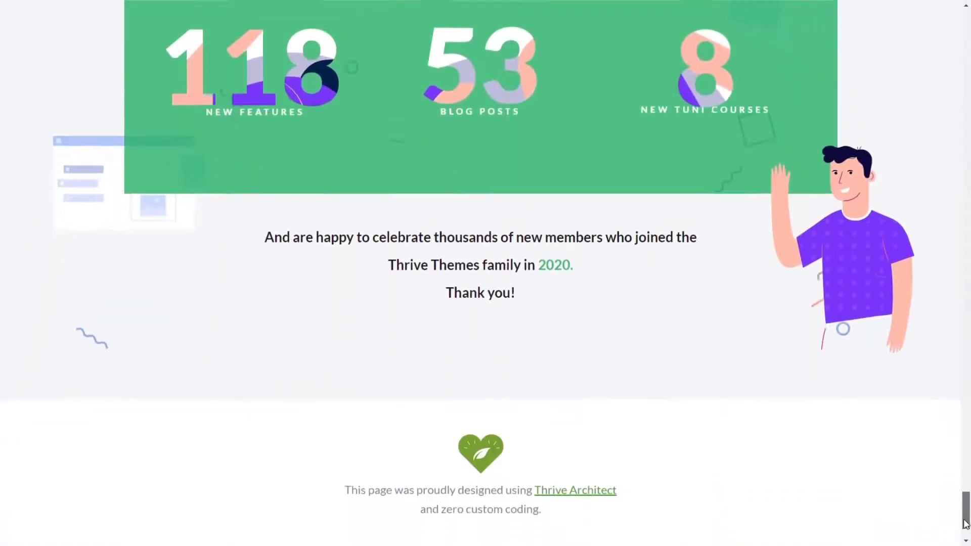
Step: Examine how the December section's background and content move during scrolling on the reference page, and check the January section preview
{"action": "scroll", "coordinate": [303, 246], "scroll_direction": "up", "scroll_amount": 6}
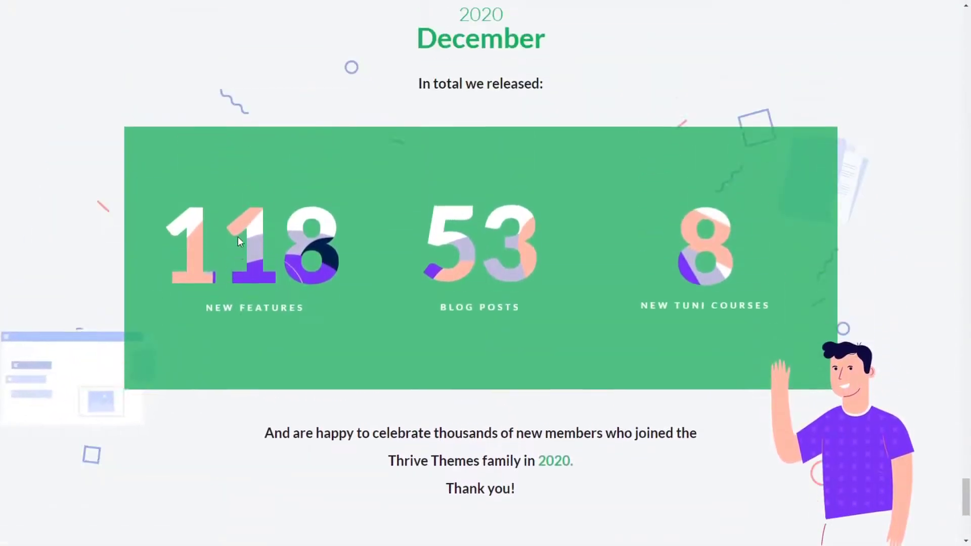
{"action": "scroll", "coordinate": [241, 258], "scroll_direction": "down", "scroll_amount": 5}
{"action": "scroll", "coordinate": [246, 268], "scroll_direction": "down", "scroll_amount": 2}
{"action": "scroll", "coordinate": [250, 268], "scroll_direction": "up", "scroll_amount": 7}
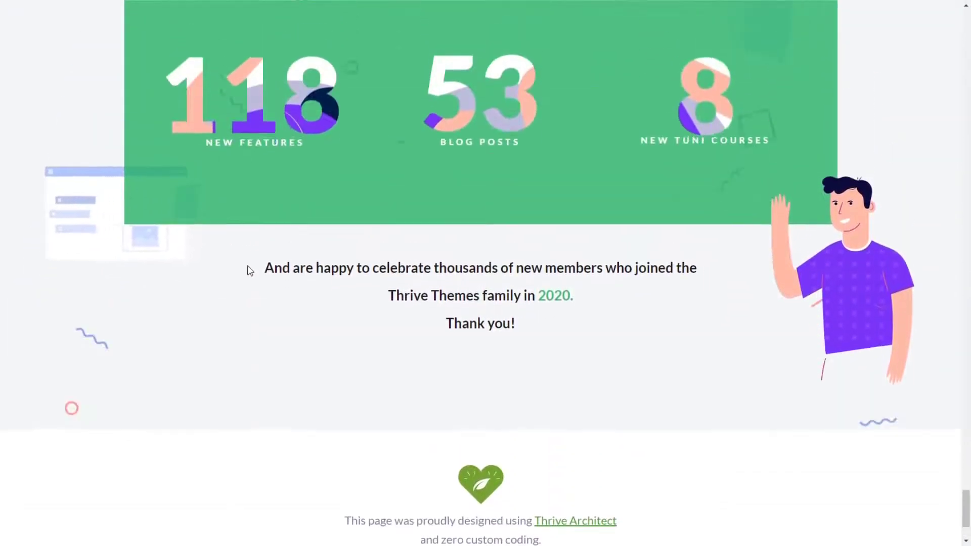
{"action": "scroll", "coordinate": [324, 293], "scroll_direction": "down", "scroll_amount": 1}
{"action": "scroll", "coordinate": [388, 313], "scroll_direction": "down", "scroll_amount": 2}
{"action": "scroll", "coordinate": [389, 314], "scroll_direction": "up", "scroll_amount": 3}
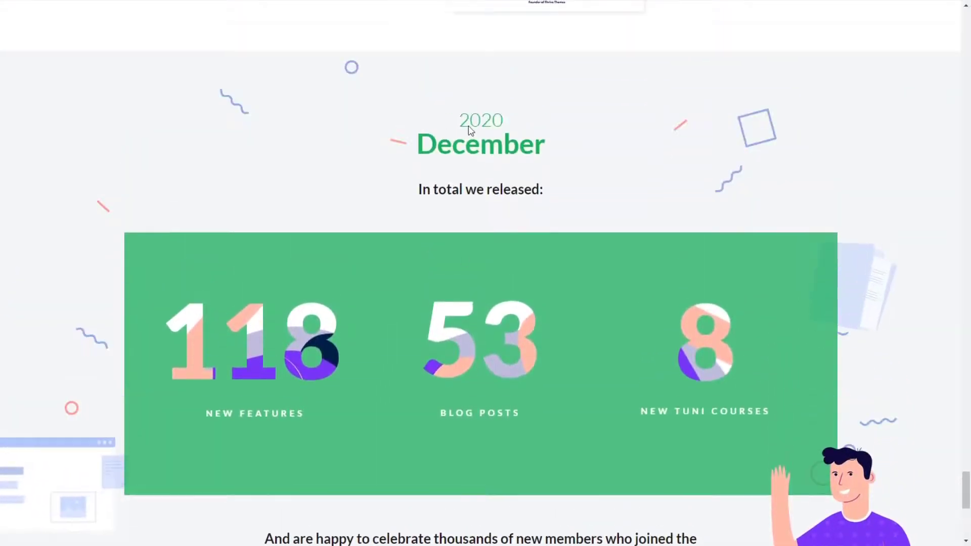
{"action": "scroll", "coordinate": [672, 329], "scroll_direction": "down", "scroll_amount": 4}
{"action": "scroll", "coordinate": [569, 223], "scroll_direction": "up", "scroll_amount": 2}
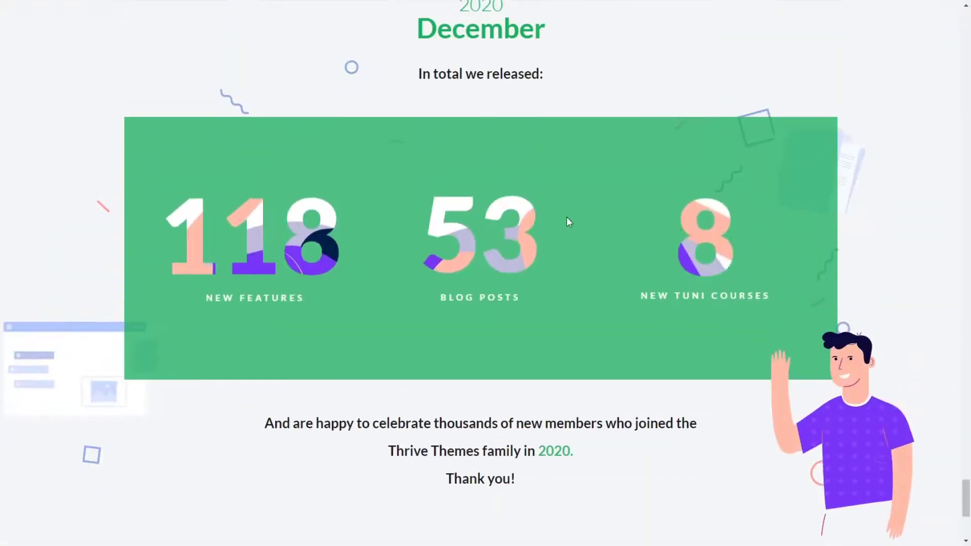
{"action": "scroll", "coordinate": [565, 192], "scroll_direction": "up", "scroll_amount": 2}
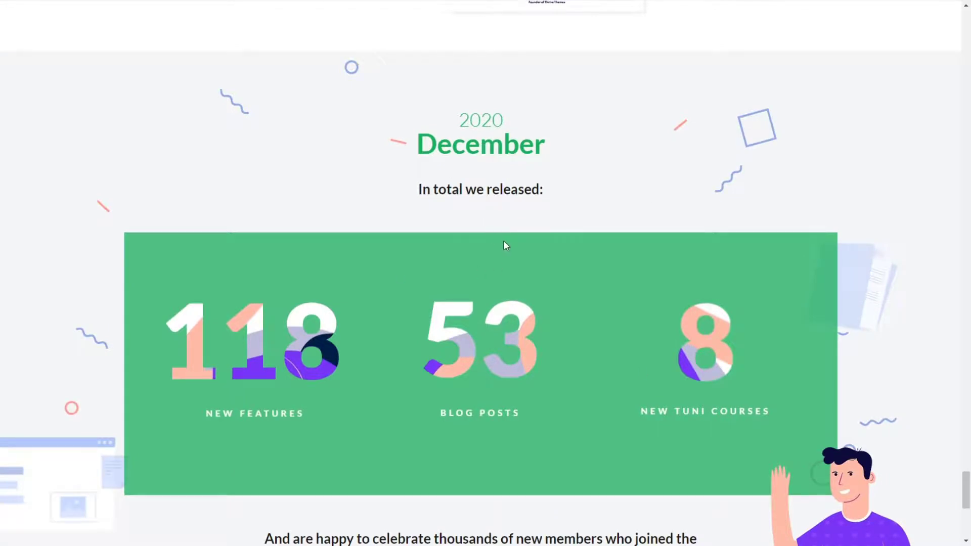
{"action": "scroll", "coordinate": [566, 202], "scroll_direction": "down", "scroll_amount": 3}
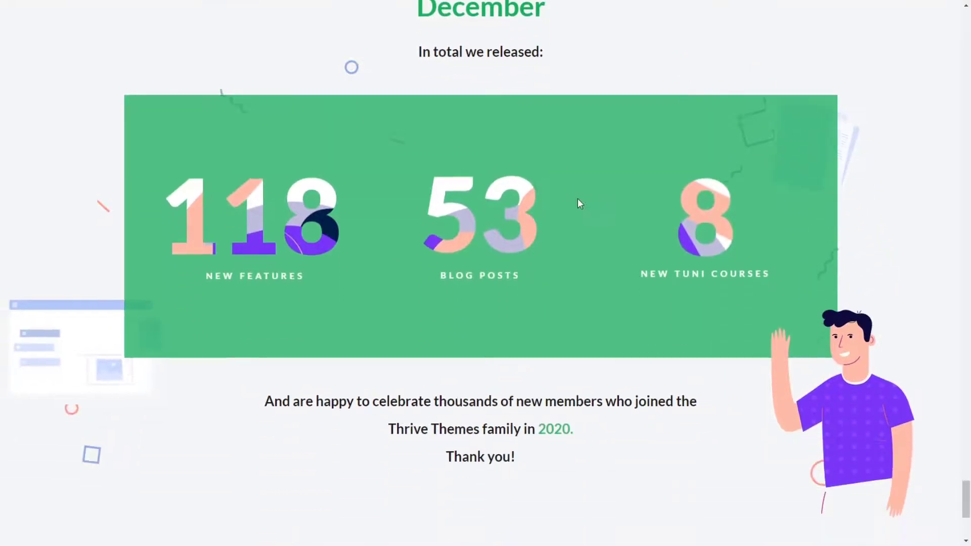
{"action": "scroll", "coordinate": [579, 192], "scroll_direction": "down", "scroll_amount": 2}
{"action": "scroll", "coordinate": [580, 184], "scroll_direction": "up", "scroll_amount": 4}
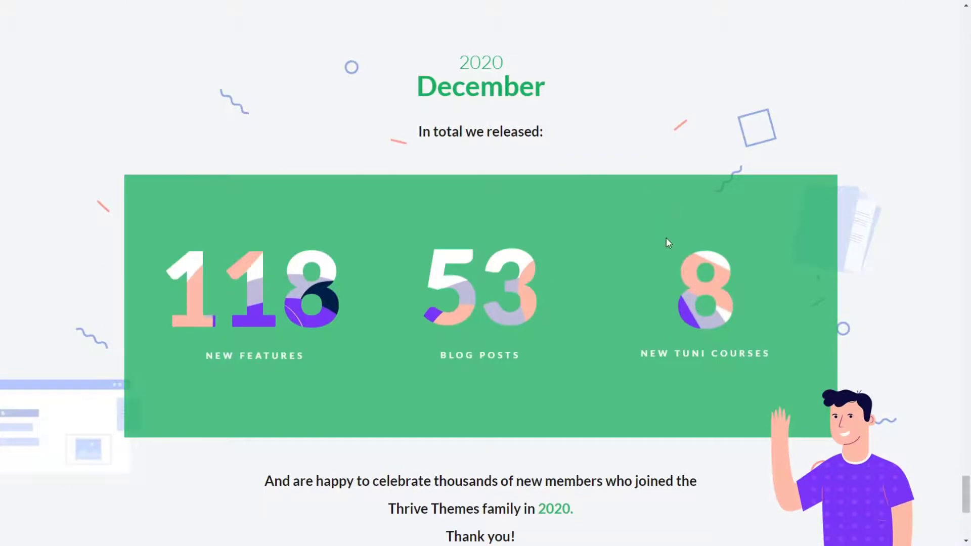
{"action": "scroll", "coordinate": [662, 246], "scroll_direction": "down", "scroll_amount": 7}
{"action": "scroll", "coordinate": [656, 256], "scroll_direction": "up", "scroll_amount": 6}
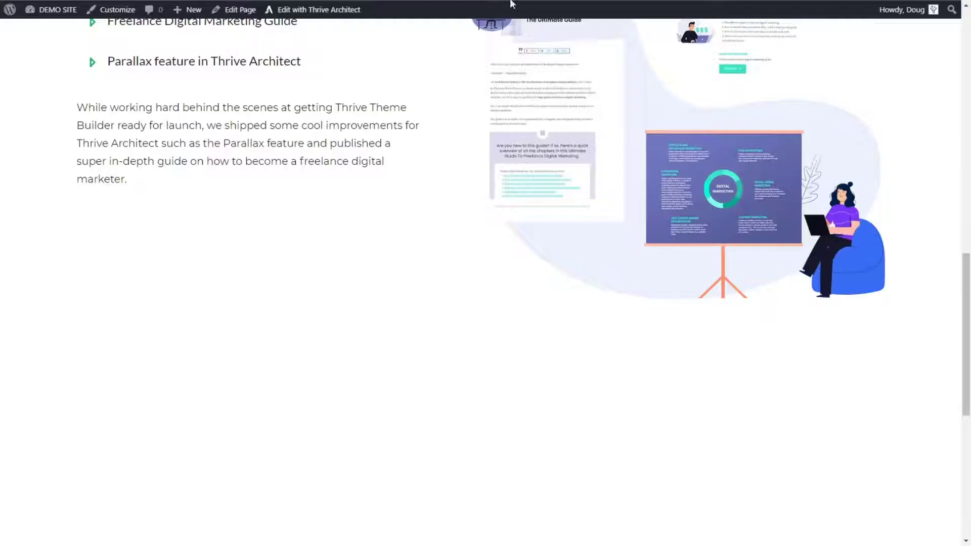
{"action": "scroll", "coordinate": [419, 23], "scroll_direction": "up", "scroll_amount": 4}
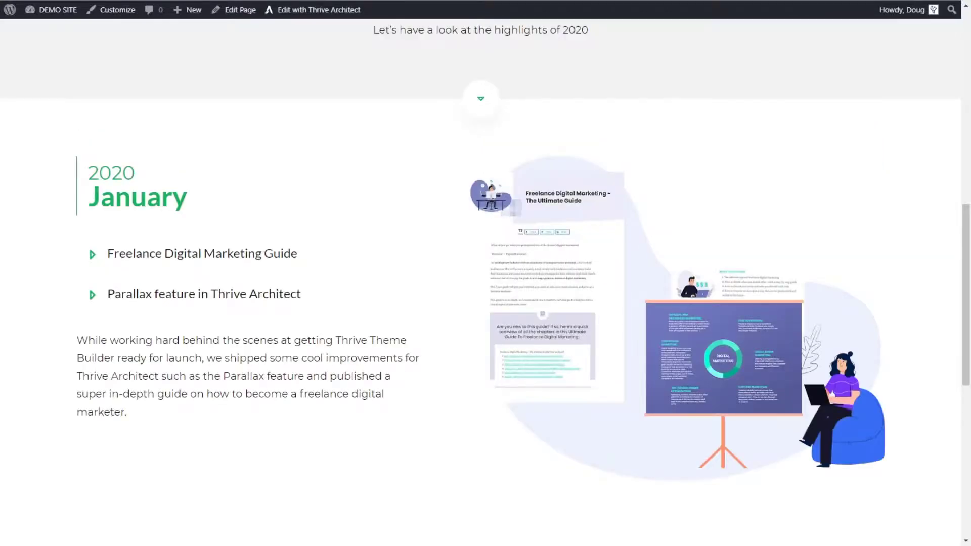
{"action": "scroll", "coordinate": [486, 273], "scroll_direction": "down", "scroll_amount": 4}
{"action": "scroll", "coordinate": [486, 273], "scroll_direction": "up", "scroll_amount": 1}
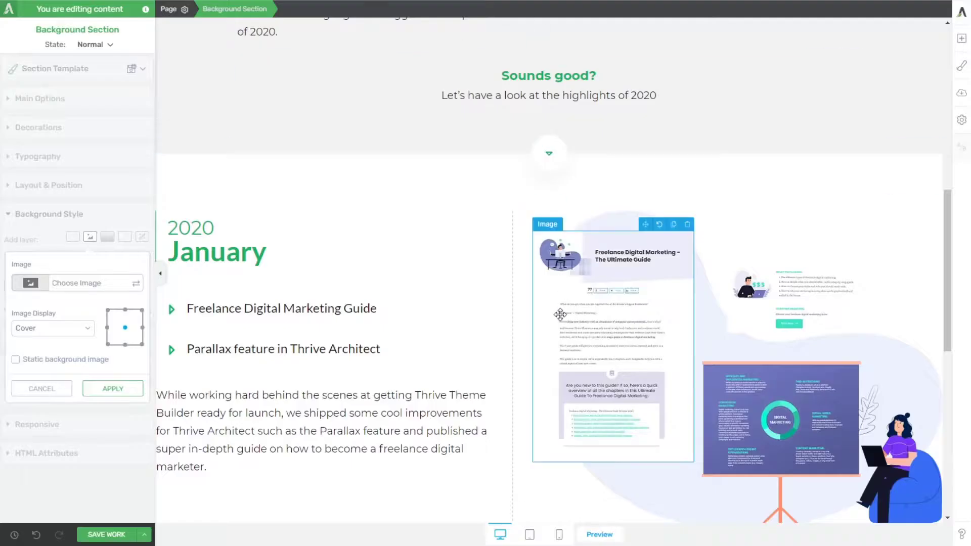
Step: Apply bg-streamers-1.png from the media library as the background image of the empty section below January
{"action": "scroll", "coordinate": [560, 314], "scroll_direction": "down", "scroll_amount": 8}
{"action": "scroll", "coordinate": [408, 234], "scroll_direction": "down", "scroll_amount": 2}
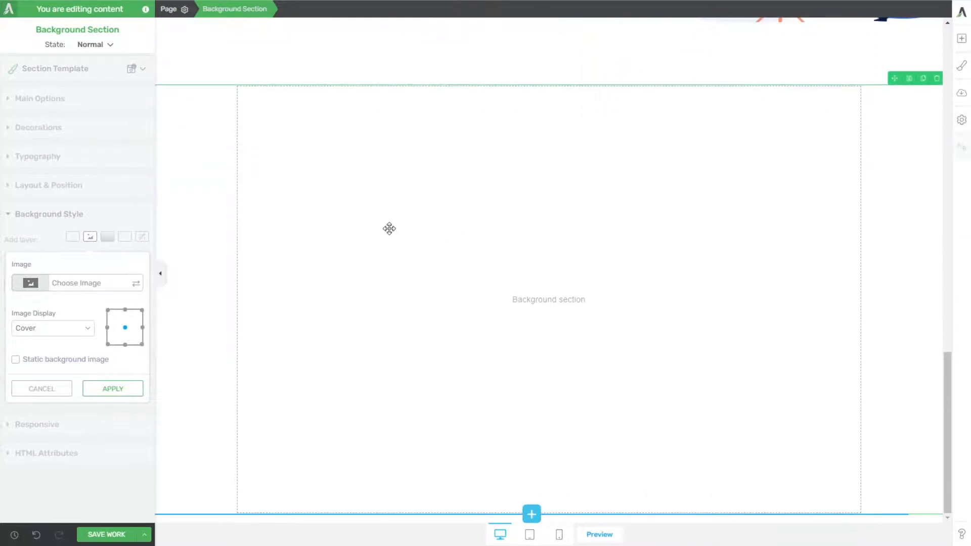
{"action": "left_click", "coordinate": [136, 281]}
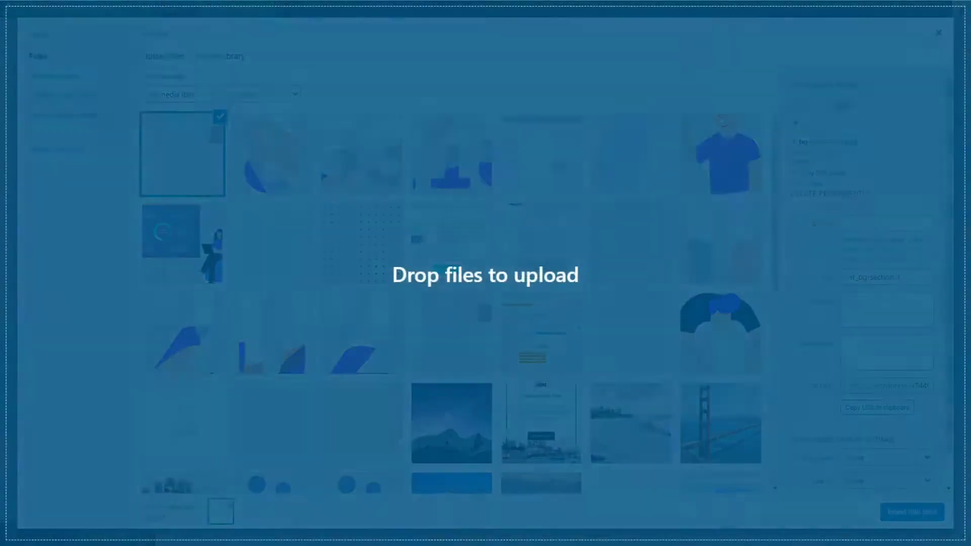
{"action": "left_click_drag", "start_coordinate": [970, 371], "coordinate": [457, 371]}
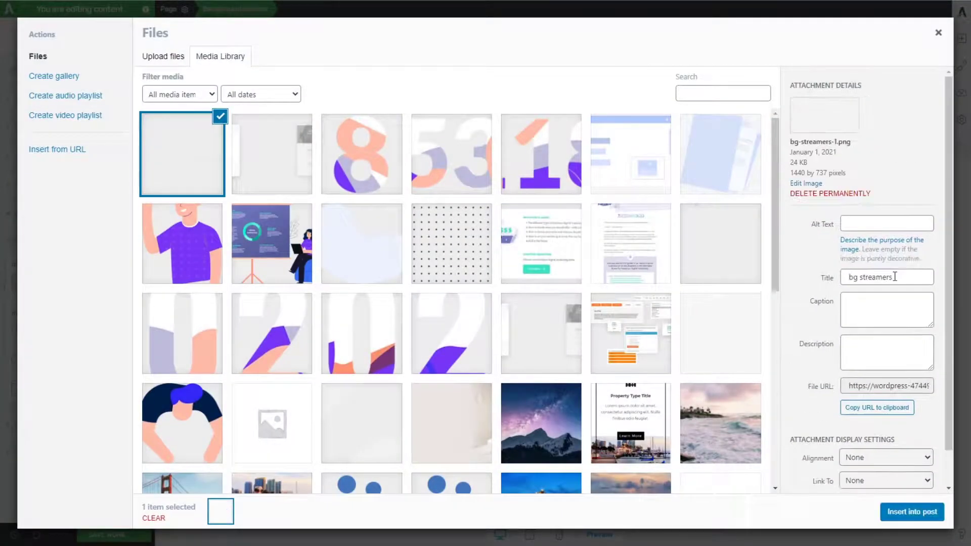
{"action": "left_click", "coordinate": [906, 525]}
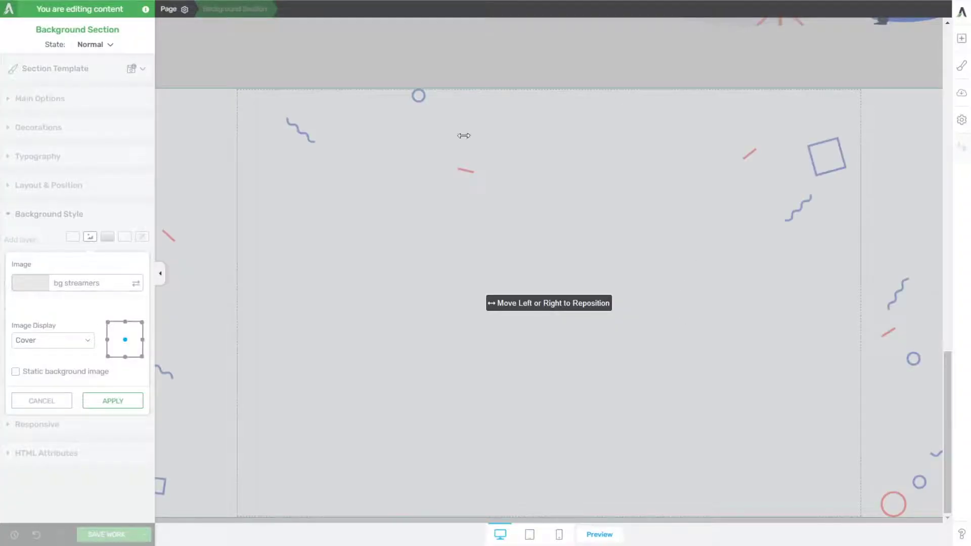
{"action": "left_click", "coordinate": [112, 400]}
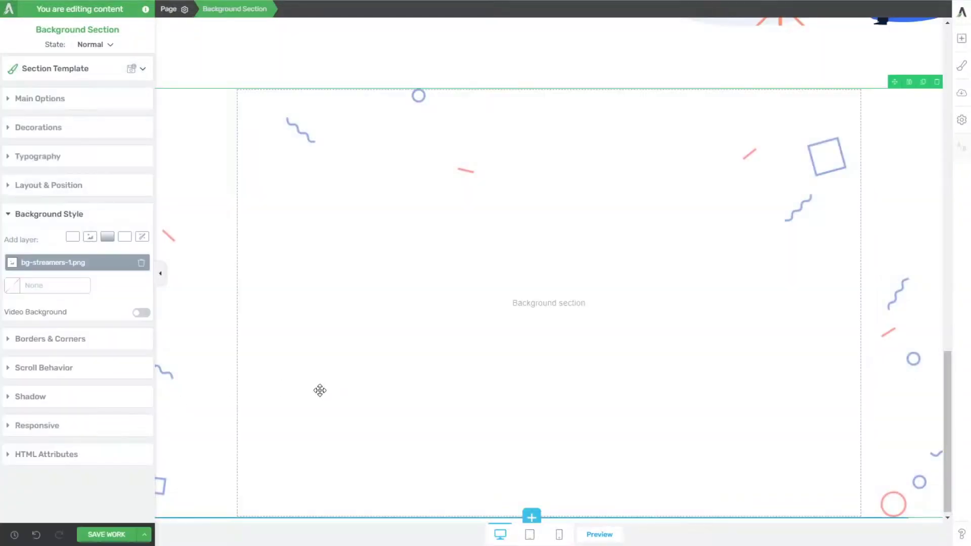
Step: Make the bg-streamers-1.png layer a static background image with its display set to Contain, and apply the change
{"action": "left_click", "coordinate": [60, 268]}
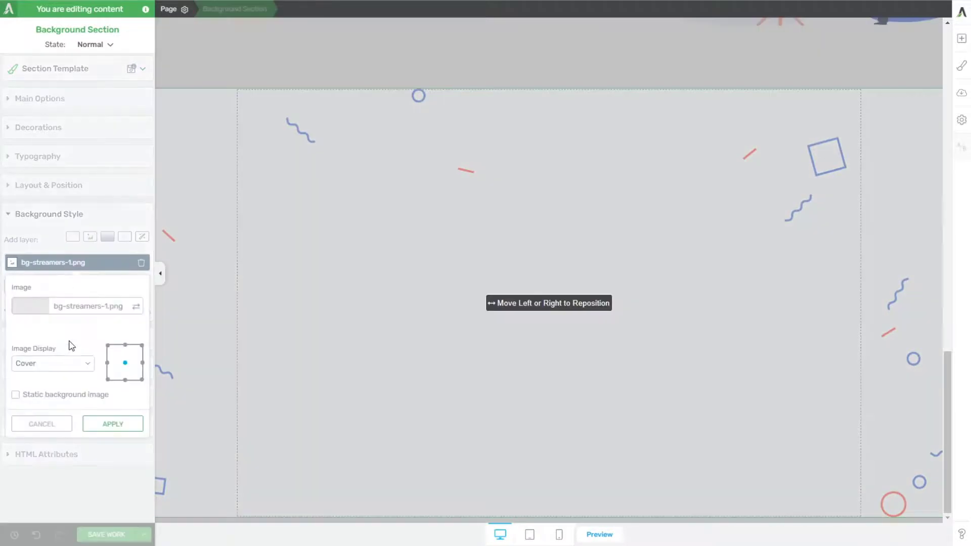
{"action": "left_click", "coordinate": [52, 400]}
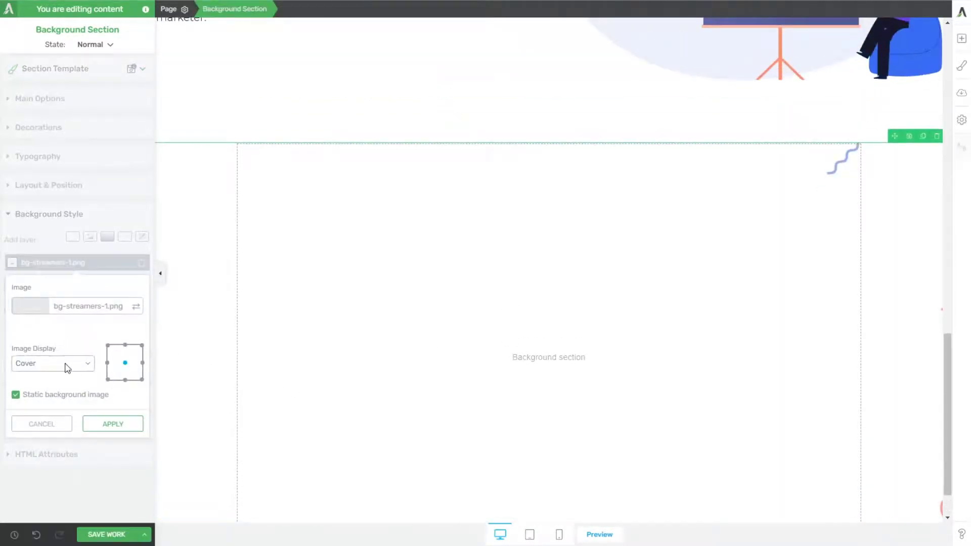
{"action": "left_click", "coordinate": [36, 396]}
{"action": "scroll", "coordinate": [485, 300], "scroll_direction": "down", "scroll_amount": 2}
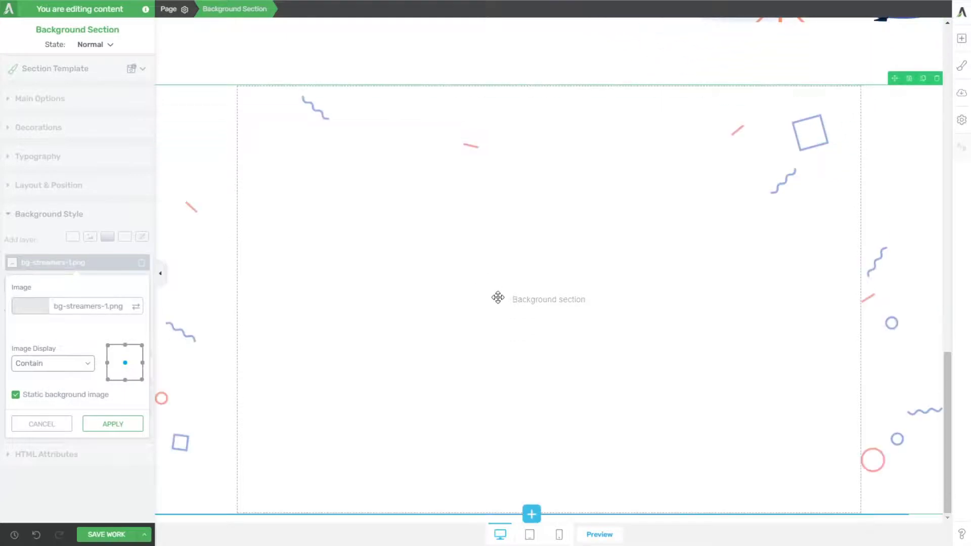
{"action": "scroll", "coordinate": [494, 304], "scroll_direction": "up", "scroll_amount": 5}
{"action": "scroll", "coordinate": [493, 309], "scroll_direction": "down", "scroll_amount": 5}
{"action": "left_click", "coordinate": [113, 424]}
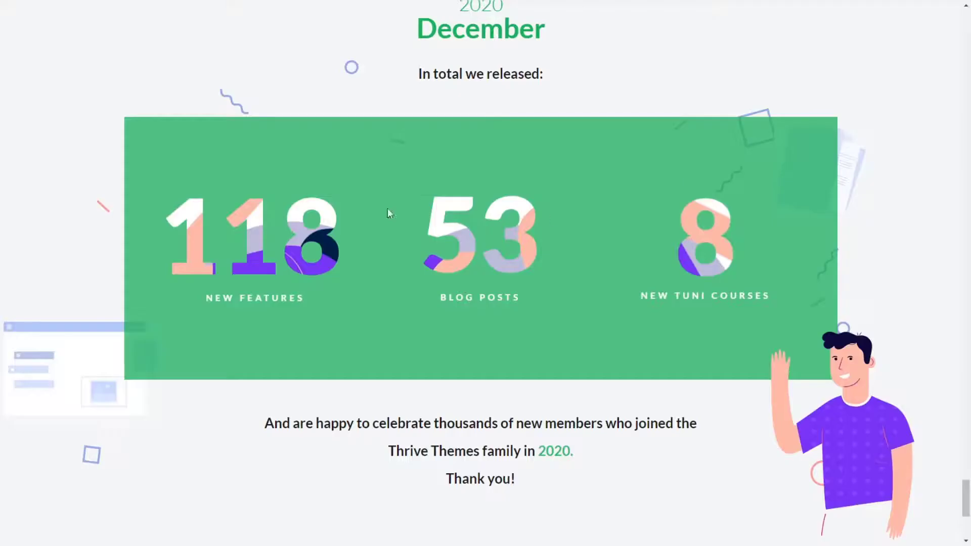
Step: Check the December box on the reference page and add a content box inside the streamers background section
{"action": "scroll", "coordinate": [190, 188], "scroll_direction": "down", "scroll_amount": 2}
{"action": "scroll", "coordinate": [192, 186], "scroll_direction": "up", "scroll_amount": 3}
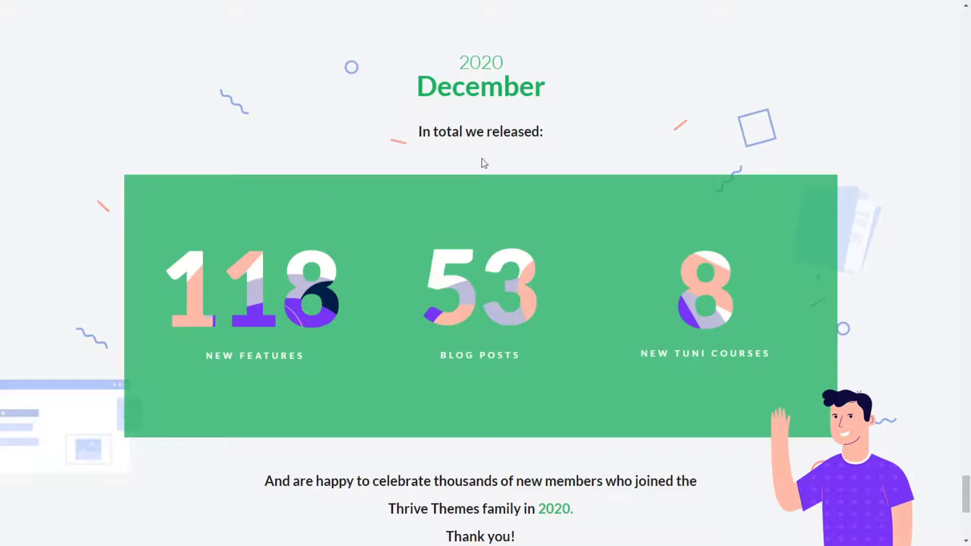
{"action": "scroll", "coordinate": [458, 328], "scroll_direction": "down", "scroll_amount": 2}
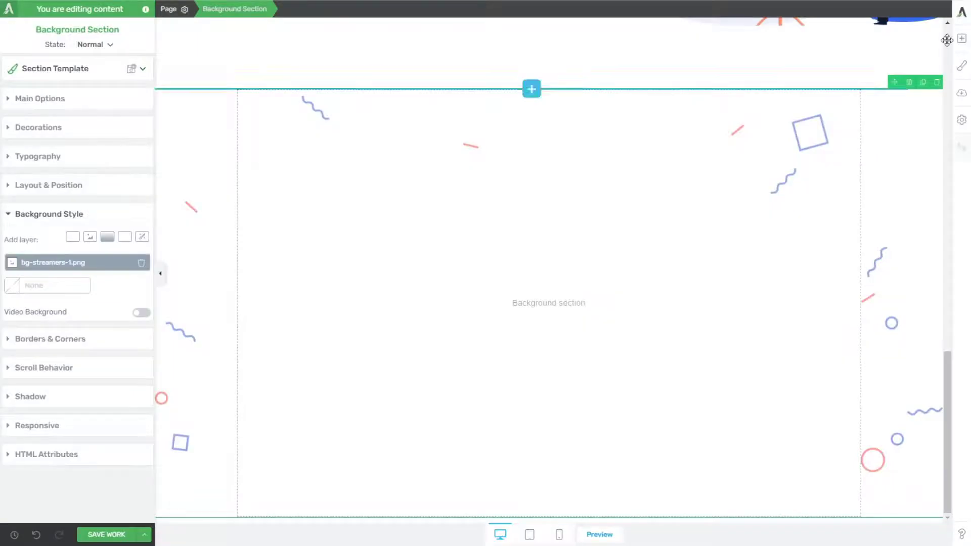
{"action": "left_click", "coordinate": [961, 38]}
{"action": "left_click_drag", "start_coordinate": [930, 197], "coordinate": [612, 276]}
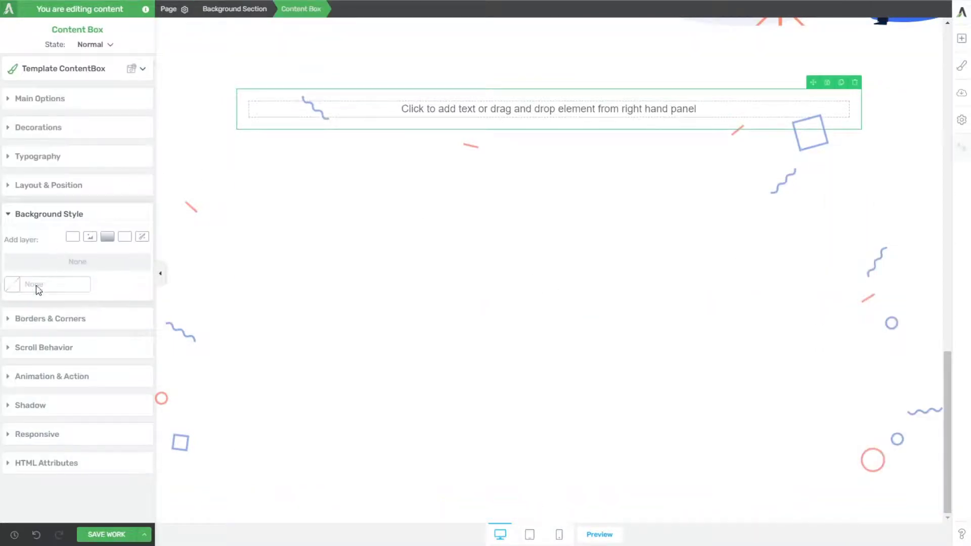
Step: Give the content box a solid Mountain Meadow green background, unlinked from the global color, at 85% opacity
{"action": "left_click", "coordinate": [73, 236]}
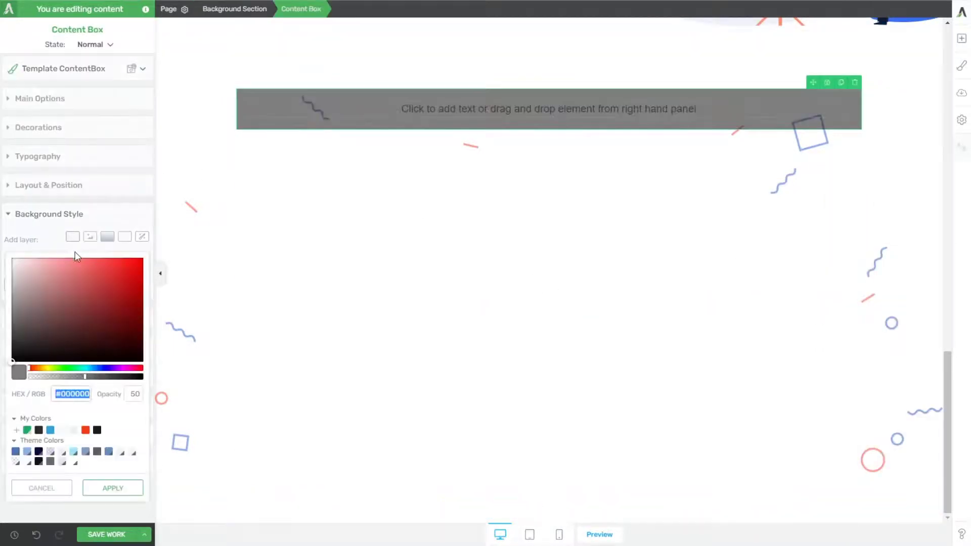
{"action": "left_click", "coordinate": [27, 430]}
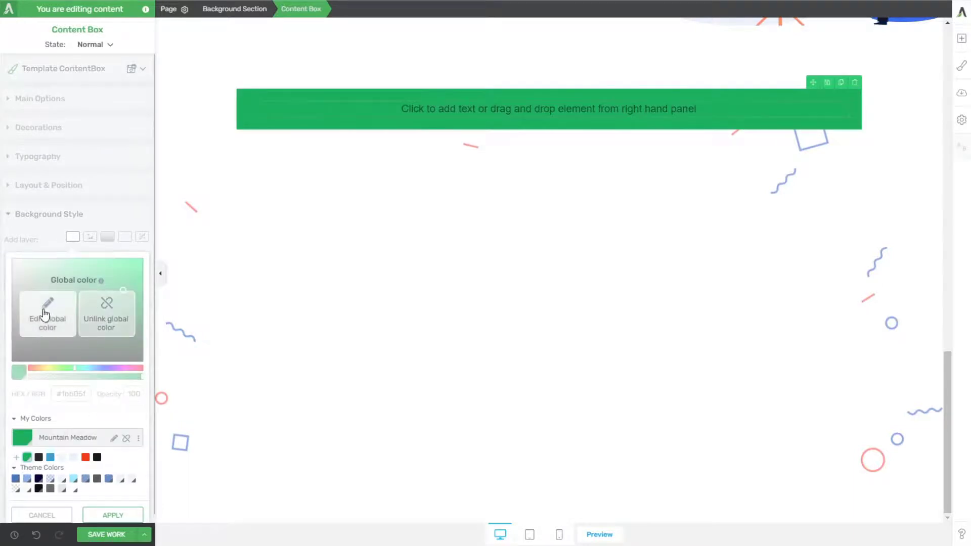
{"action": "left_click", "coordinate": [107, 311]}
{"action": "left_click", "coordinate": [124, 377]}
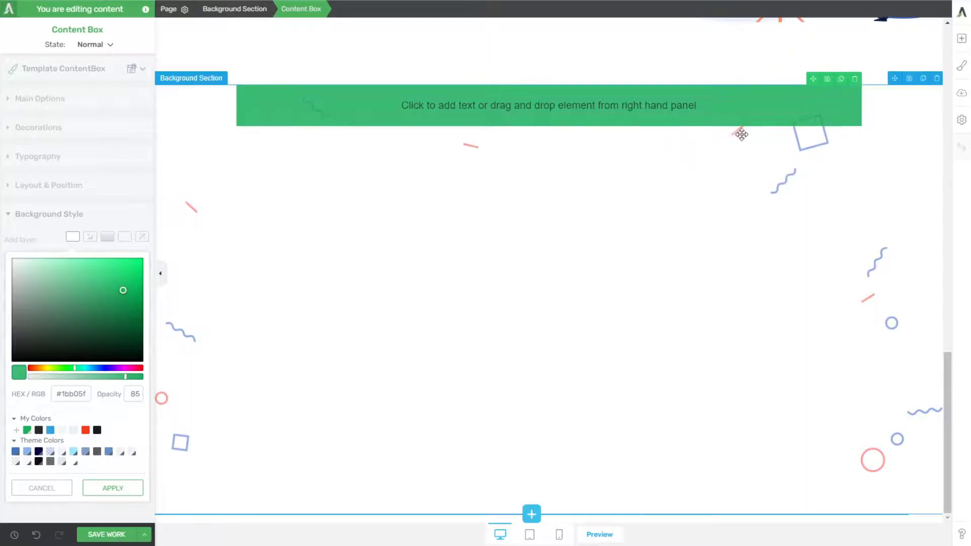
Step: Insert a three-column layout inside the green content box
{"action": "left_click", "coordinate": [961, 39]}
{"action": "left_click_drag", "start_coordinate": [917, 164], "coordinate": [509, 108]}
{"action": "left_click", "coordinate": [531, 129]}
{"action": "left_click", "coordinate": [547, 156]}
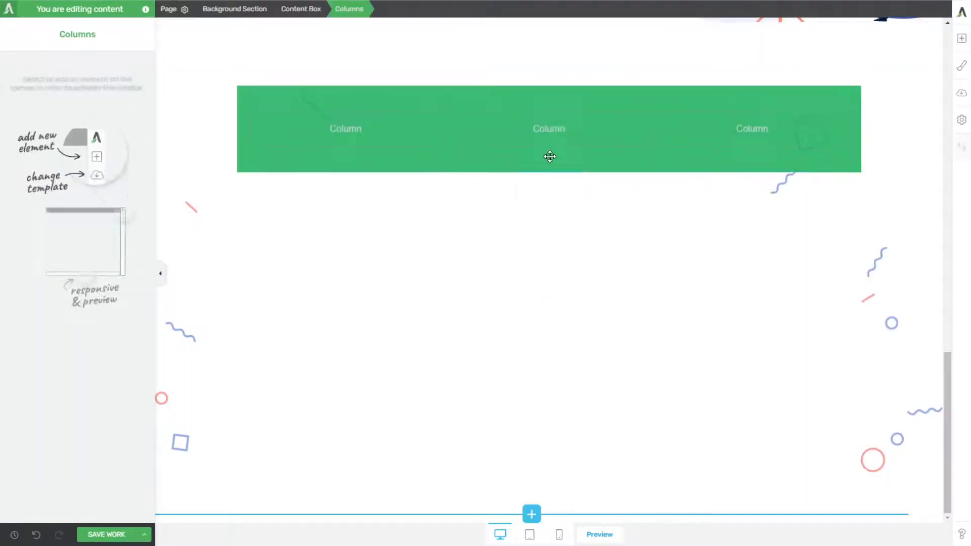
Step: Stop the background section from inheriting the landing page width and set its content maximum width to 1400 px
{"action": "left_click", "coordinate": [180, 134]}
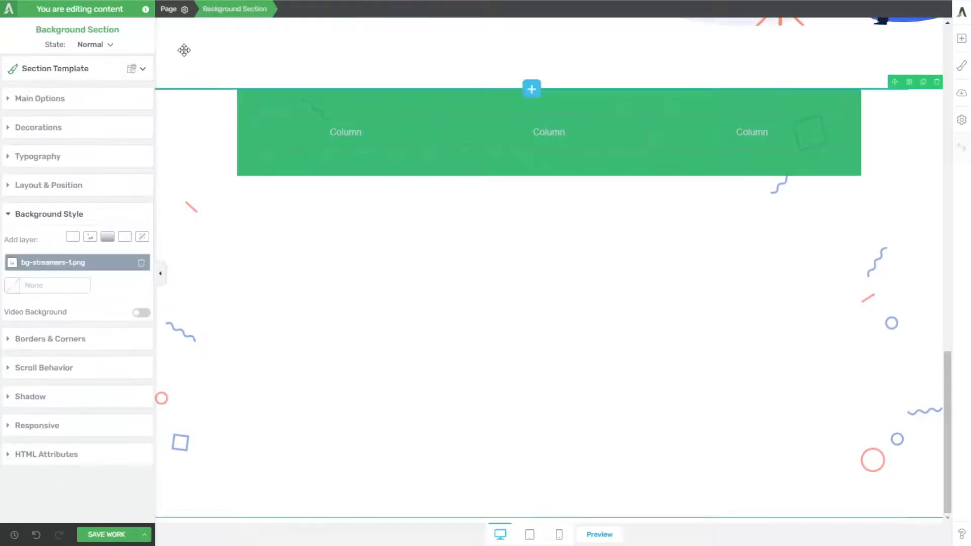
{"action": "left_click", "coordinate": [32, 98]}
{"action": "left_click", "coordinate": [113, 123]}
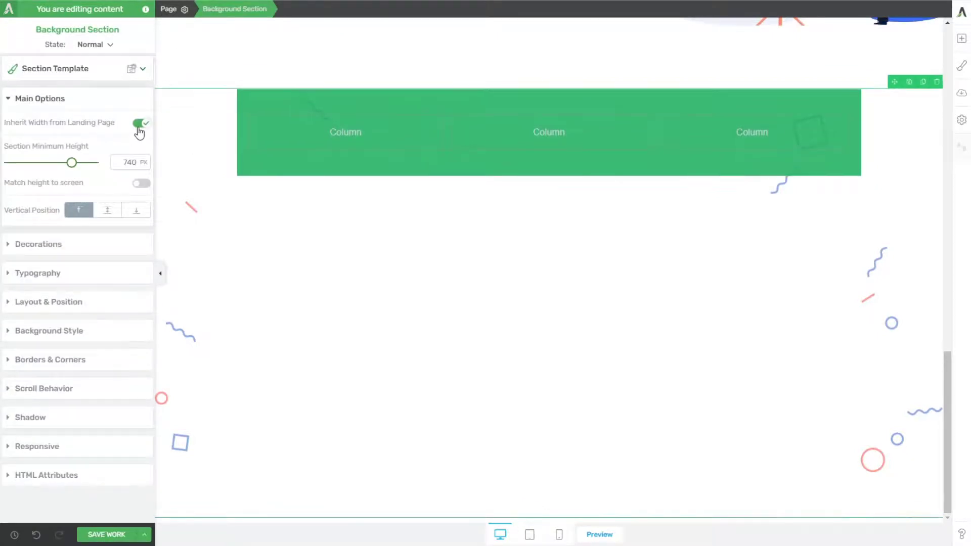
{"action": "left_click", "coordinate": [140, 123]}
{"action": "double_click", "coordinate": [131, 156]}
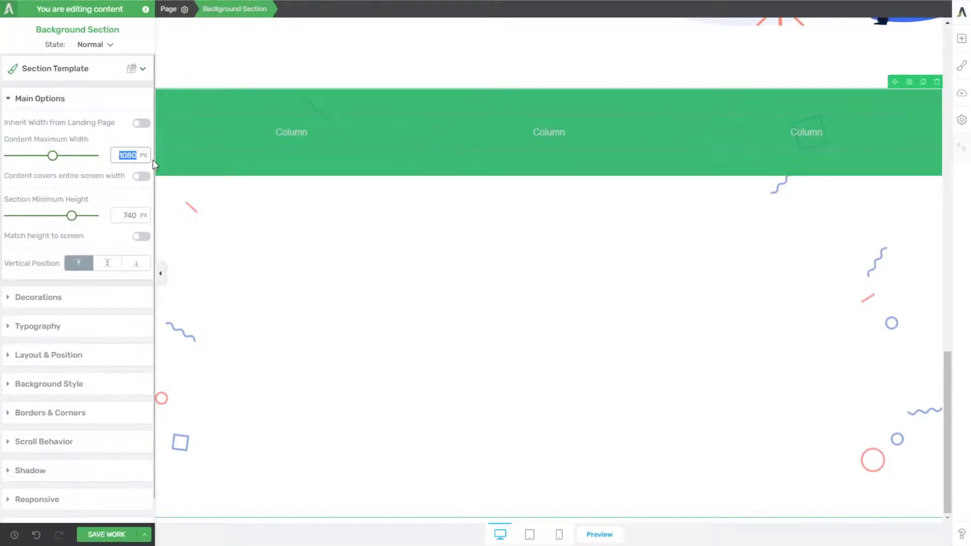
{"action": "type", "text": "1400"}
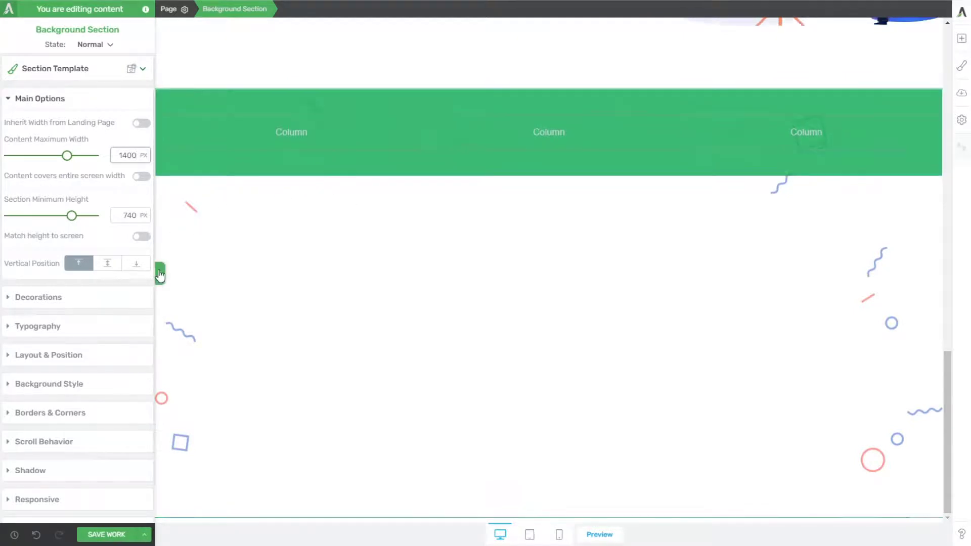
Step: Center the green content box in the section and set its maximum width to about 1115 px
{"action": "left_click", "coordinate": [306, 170]}
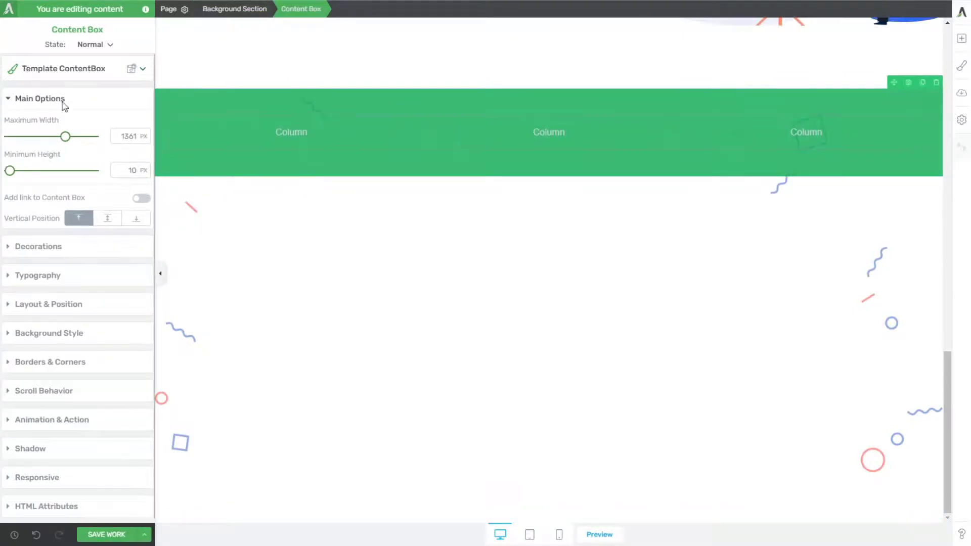
{"action": "left_click_drag", "start_coordinate": [65, 139], "coordinate": [45, 139]}
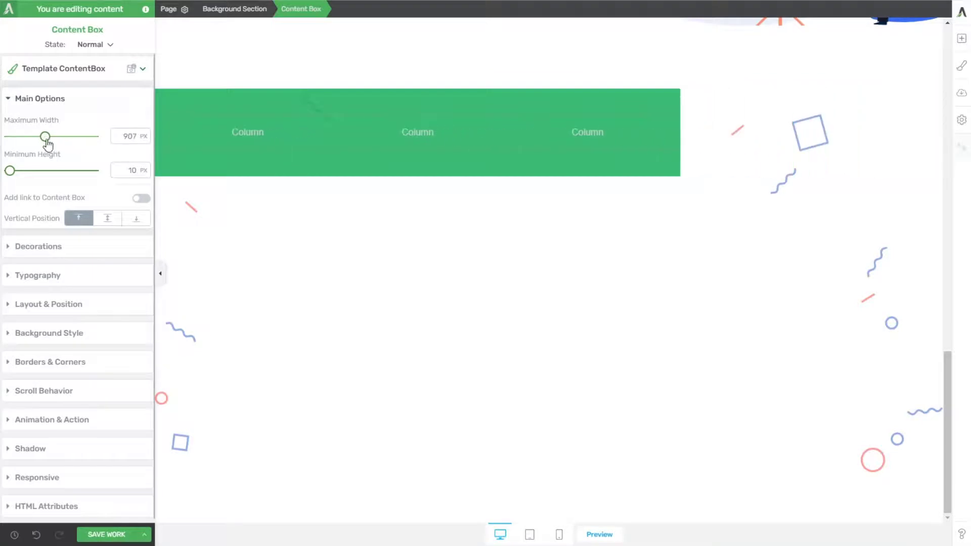
{"action": "left_click", "coordinate": [46, 304]}
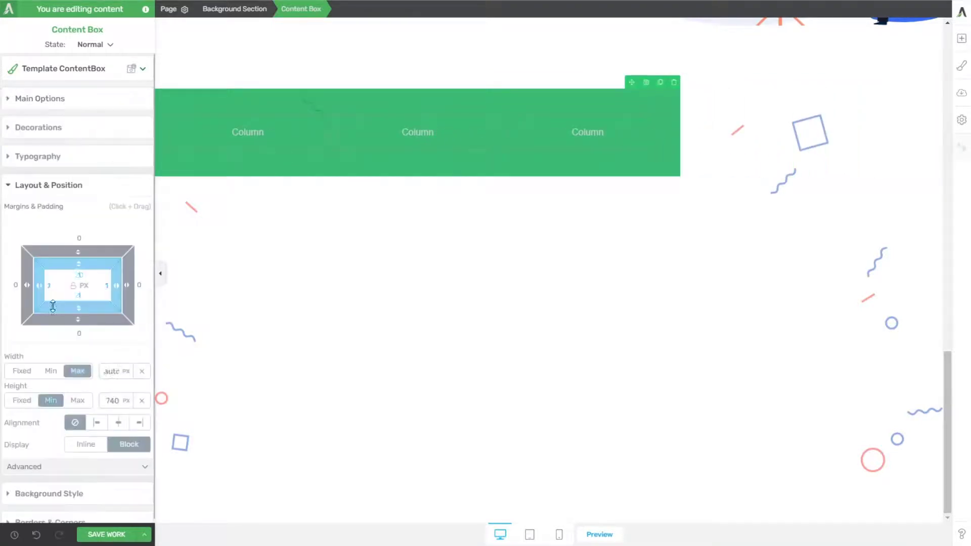
{"action": "left_click", "coordinate": [119, 422]}
{"action": "left_click", "coordinate": [90, 101]}
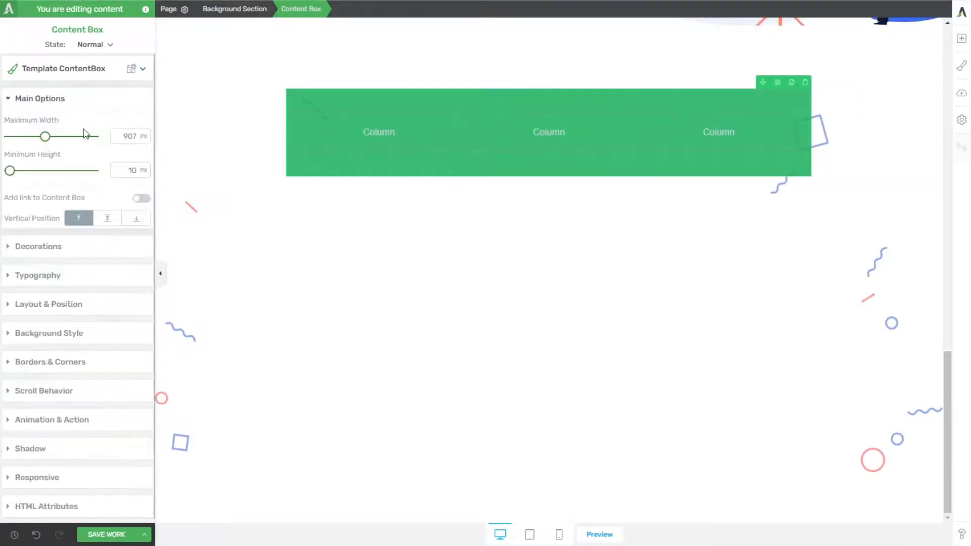
{"action": "left_click_drag", "start_coordinate": [47, 139], "coordinate": [55, 138]}
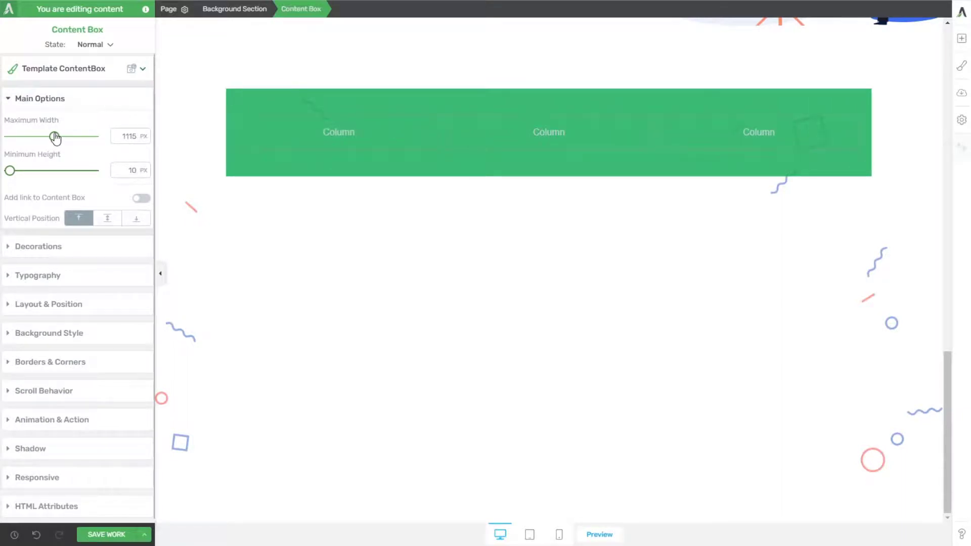
Step: Set the green content box's maximum width to 1200 px
{"action": "double_click", "coordinate": [129, 136]}
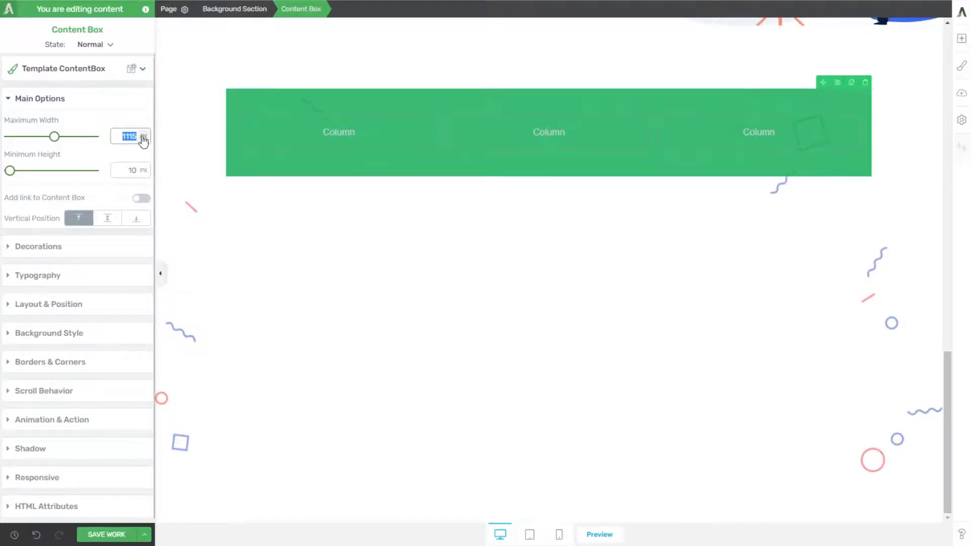
{"action": "type", "text": "1200"}
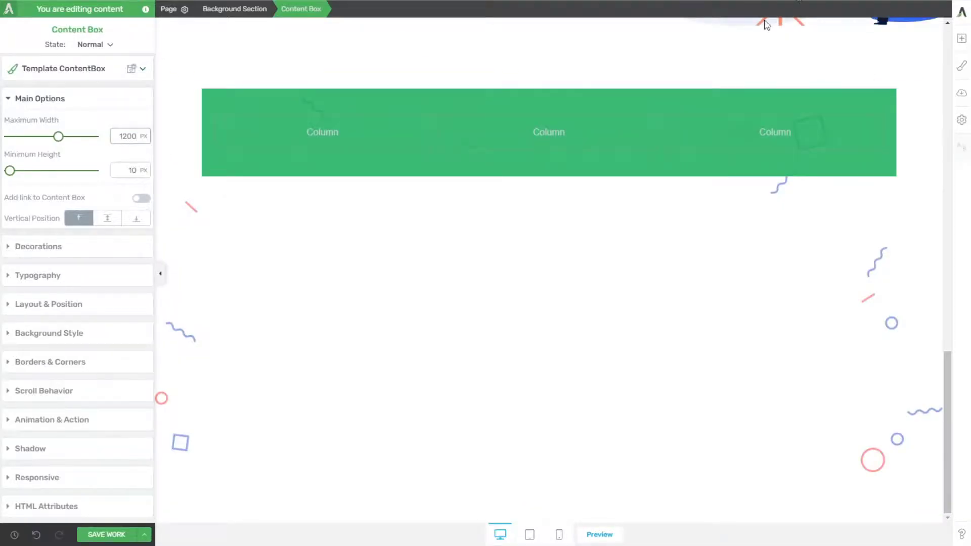
{"action": "scroll", "coordinate": [557, 202], "scroll_direction": "up", "scroll_amount": 2}
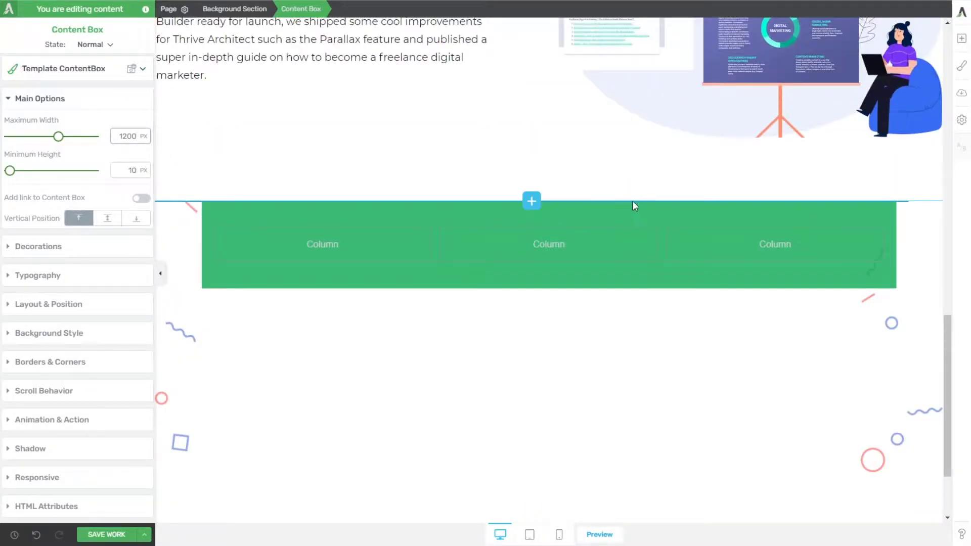
Step: Insert the 118 number image from the media library into the first column of the green box
{"action": "left_click", "coordinate": [961, 38]}
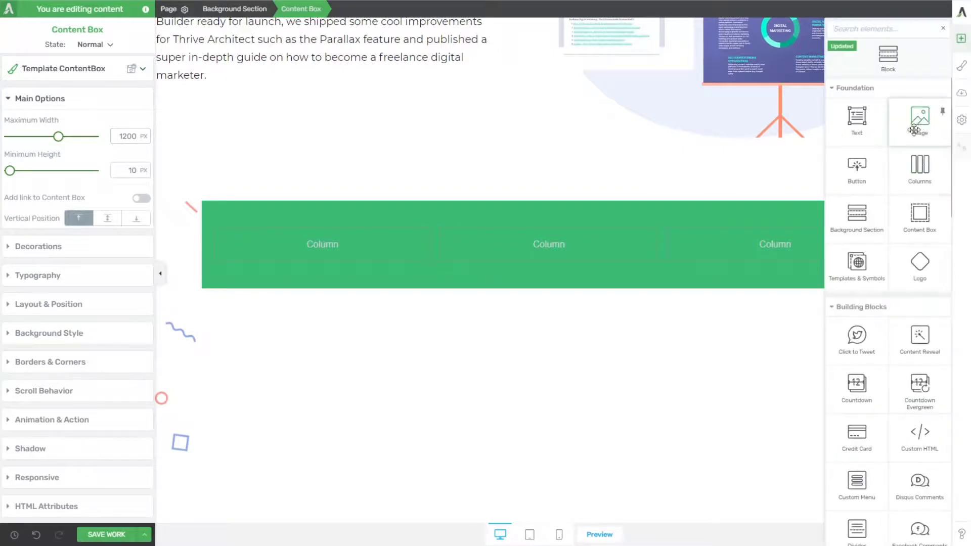
{"action": "left_click_drag", "start_coordinate": [918, 127], "coordinate": [310, 242]}
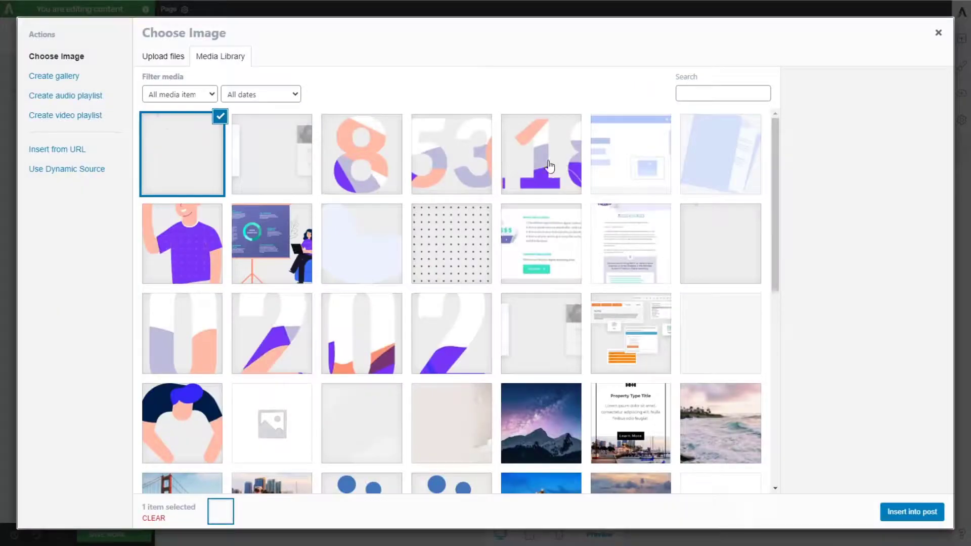
{"action": "left_click", "coordinate": [550, 167]}
{"action": "left_click", "coordinate": [919, 513]}
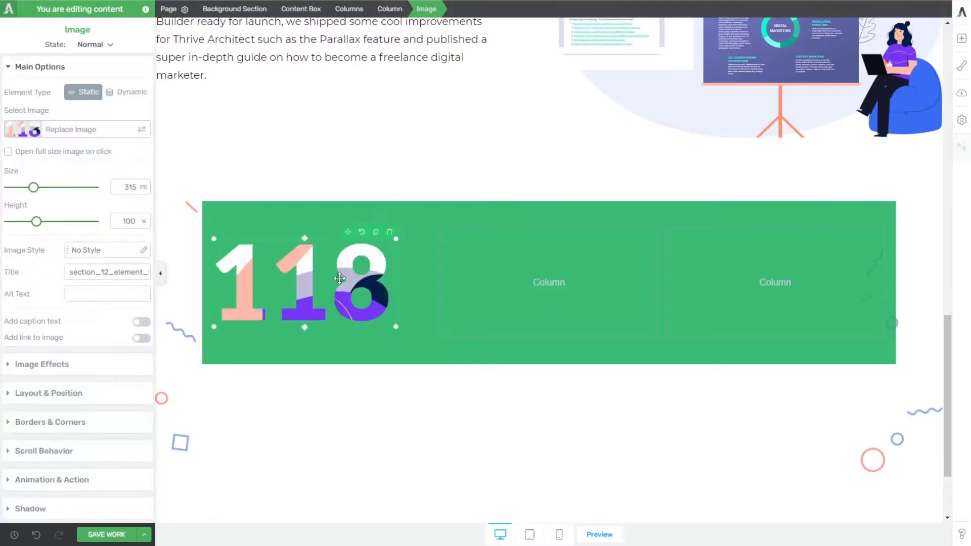
Step: Set the 118 image's top and bottom margins to 0 and align it to the center of its column
{"action": "left_click", "coordinate": [54, 392]}
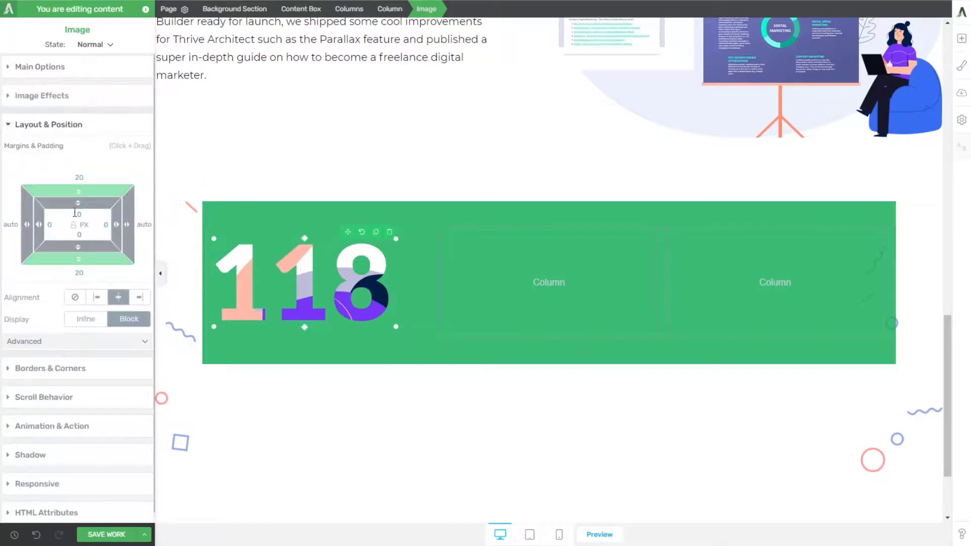
{"action": "type", "text": "0"}
{"action": "left_click", "coordinate": [82, 272]}
{"action": "type", "text": "0"}
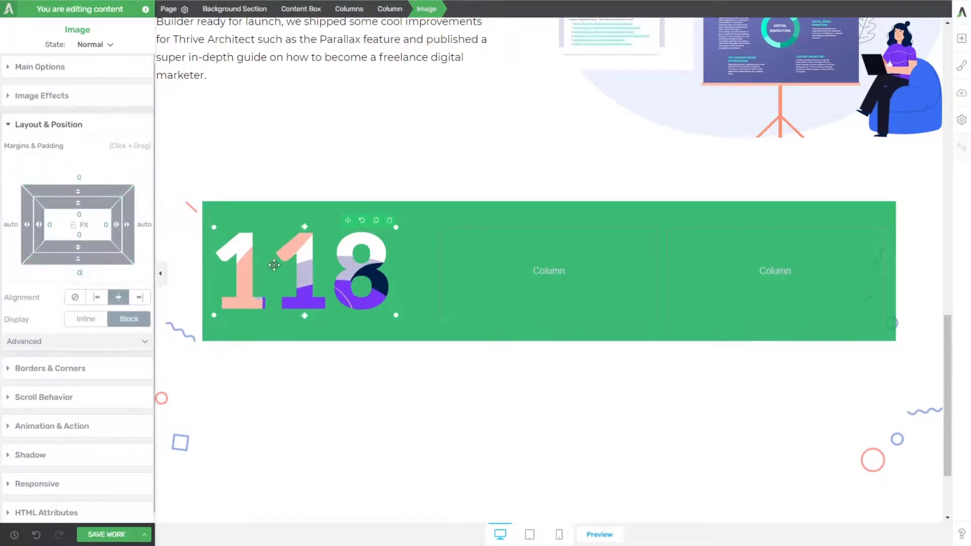
{"action": "left_click", "coordinate": [122, 302]}
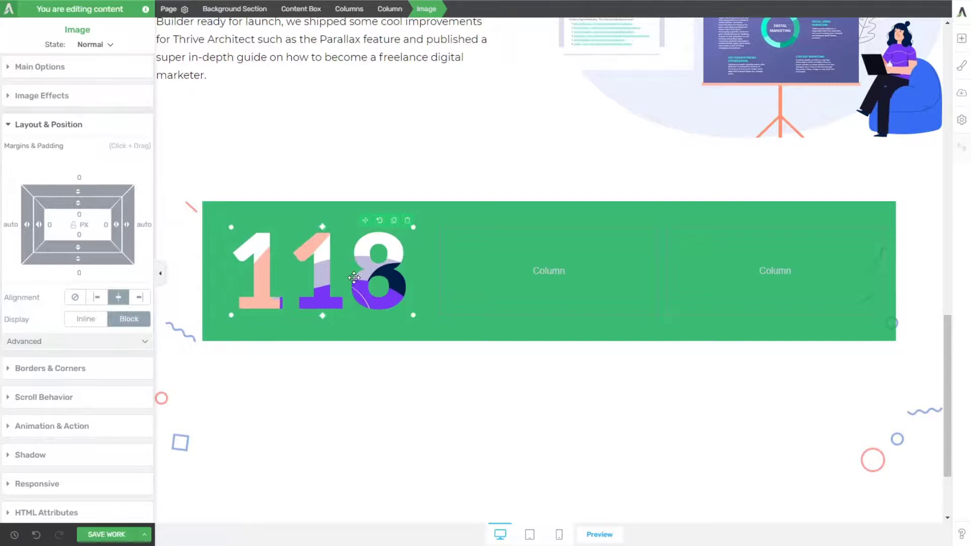
Step: Duplicate the 118 image into the middle column and replace the copy with the 53 number image
{"action": "left_click", "coordinate": [393, 220]}
{"action": "left_click_drag", "start_coordinate": [365, 221], "coordinate": [555, 281]}
{"action": "left_click", "coordinate": [555, 280]}
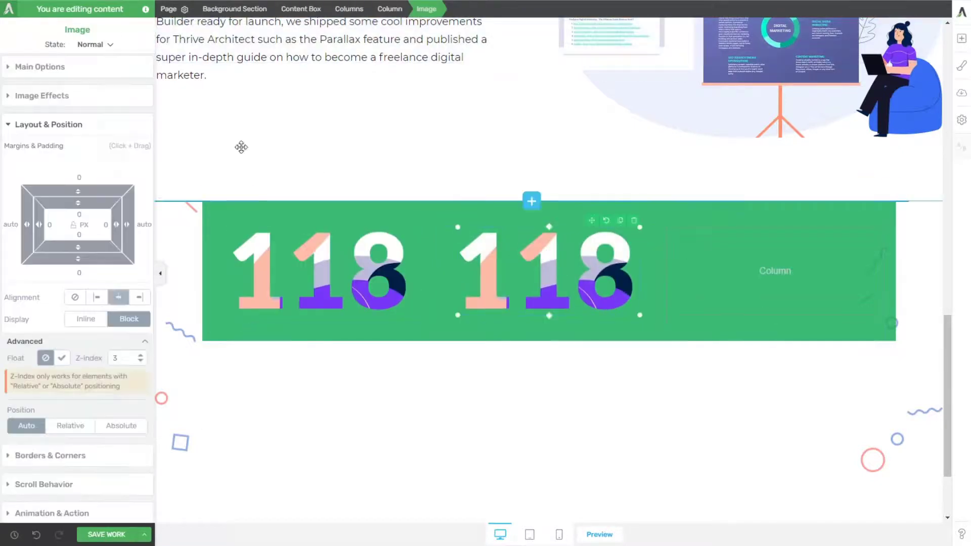
{"action": "left_click", "coordinate": [44, 67]}
{"action": "left_click", "coordinate": [135, 130]}
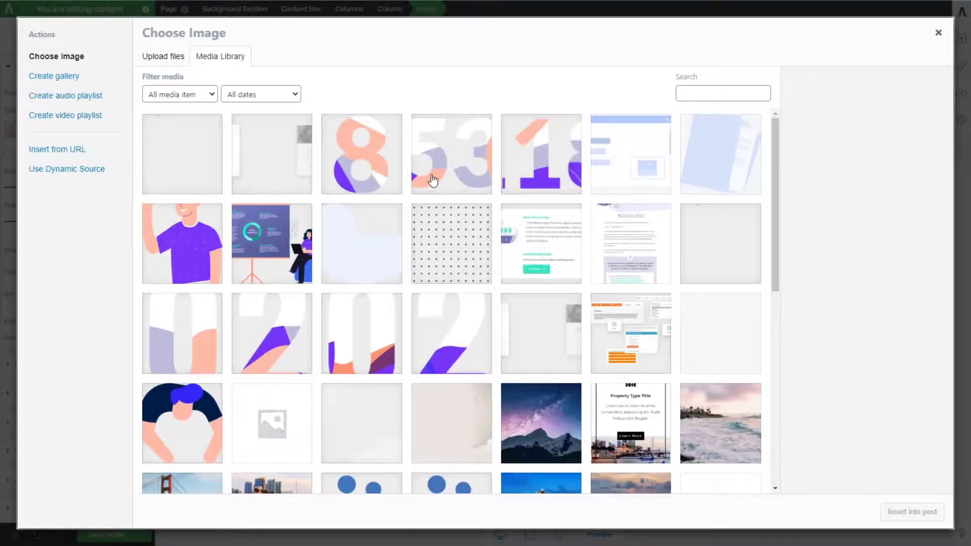
{"action": "left_click", "coordinate": [431, 179]}
{"action": "left_click", "coordinate": [913, 511]}
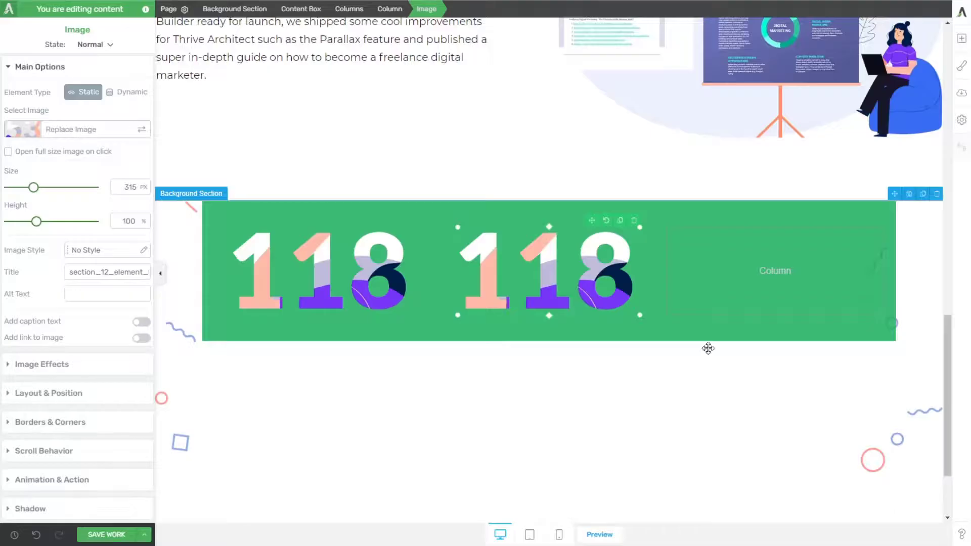
Step: Duplicate the 53 image into the third column and replace the copy with the 8 number image
{"action": "left_click", "coordinate": [620, 222]}
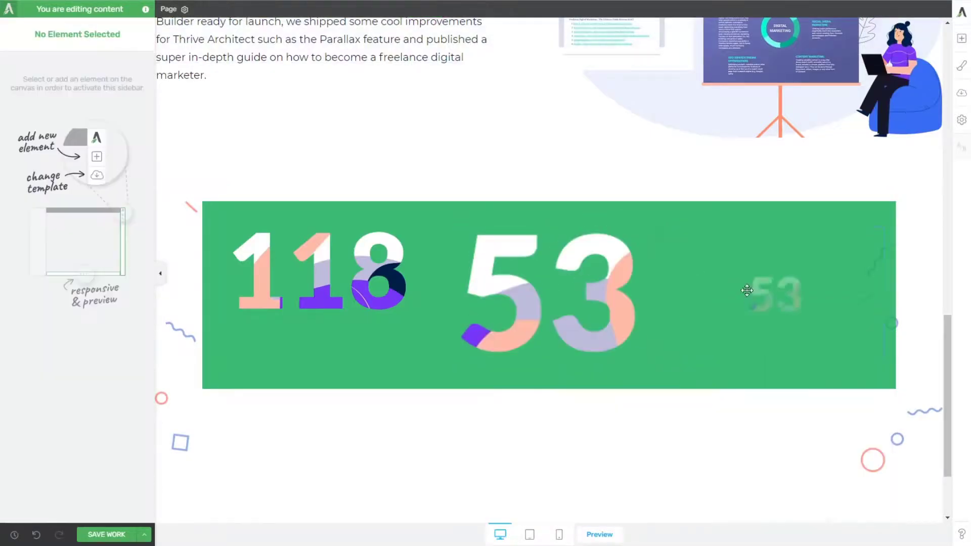
{"action": "left_click", "coordinate": [141, 129]}
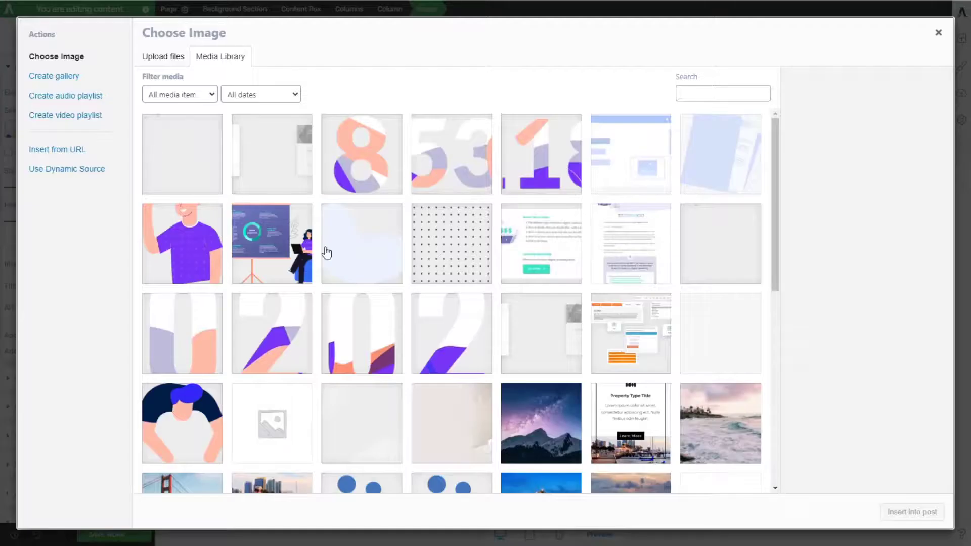
{"action": "left_click", "coordinate": [348, 167]}
{"action": "left_click", "coordinate": [930, 511]}
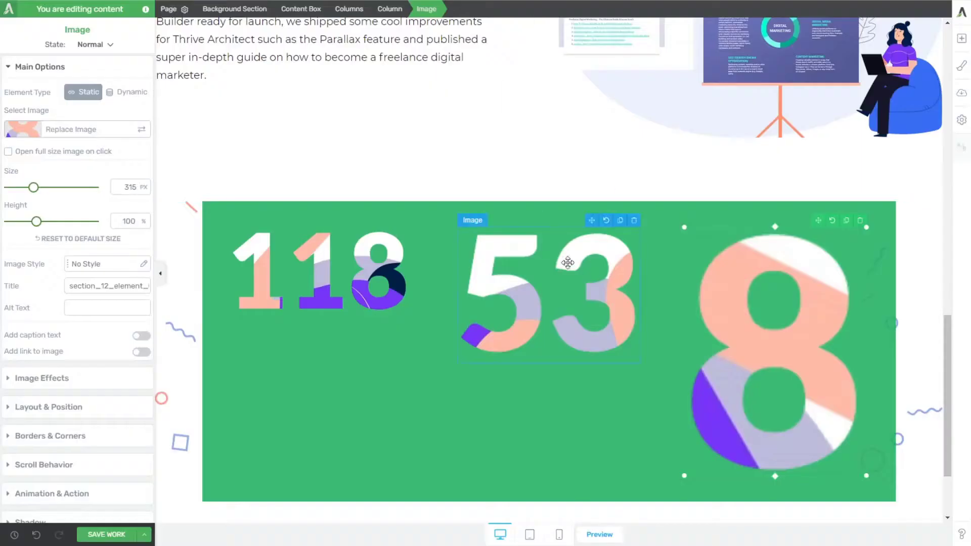
Step: Delete the enlarged 53 and 8 images from the second and third columns
{"action": "left_click", "coordinate": [633, 221]}
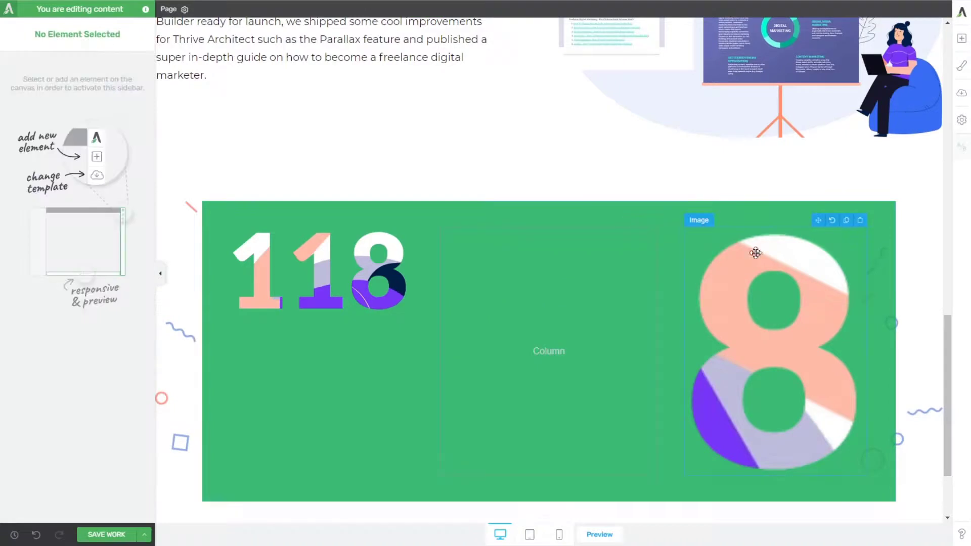
{"action": "left_click", "coordinate": [860, 220]}
Step: Insert the 53 number image from the media library as a new image in the middle column
{"action": "left_click", "coordinate": [962, 38]}
{"action": "left_click_drag", "start_coordinate": [918, 121], "coordinate": [570, 262]}
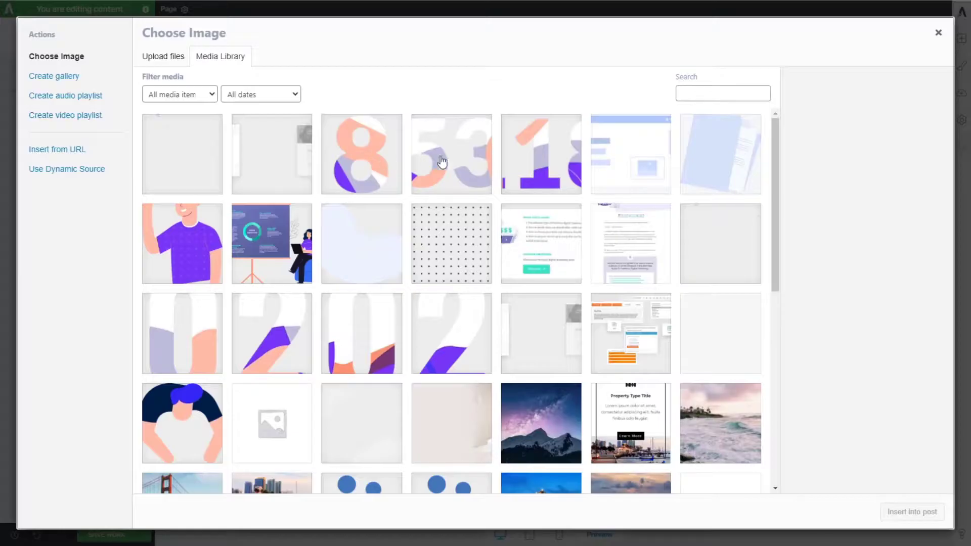
{"action": "left_click", "coordinate": [441, 161]}
{"action": "left_click", "coordinate": [912, 512]}
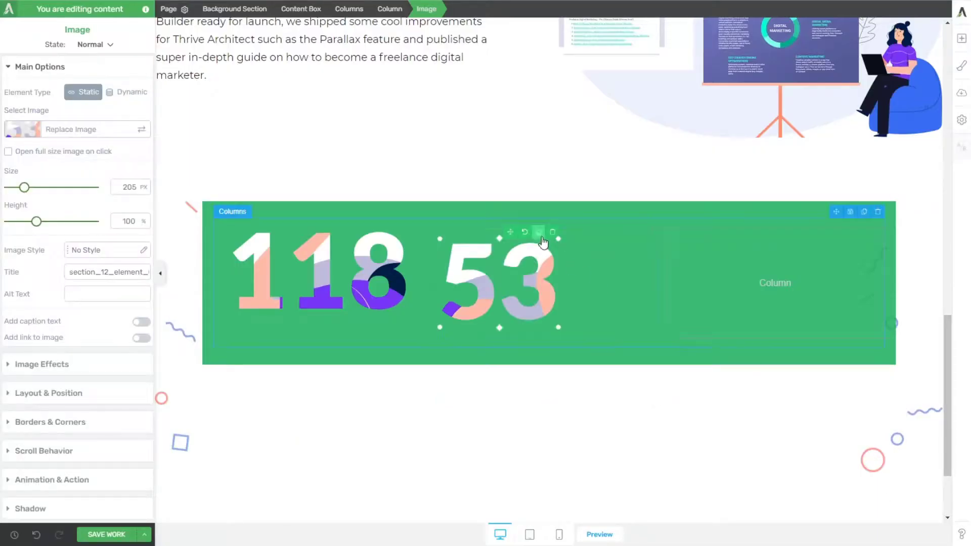
Step: Try filling the third column with a copy of the 53 image replaced by the 8 image, and delete it
{"action": "left_click", "coordinate": [540, 232]}
{"action": "left_click_drag", "start_coordinate": [510, 231], "coordinate": [718, 282]}
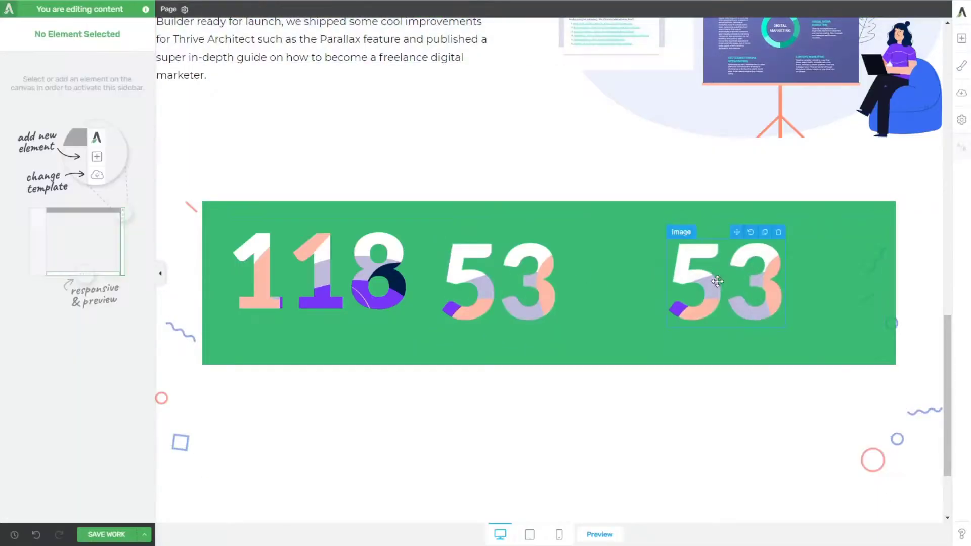
{"action": "left_click", "coordinate": [138, 132]}
{"action": "left_click", "coordinate": [357, 162]}
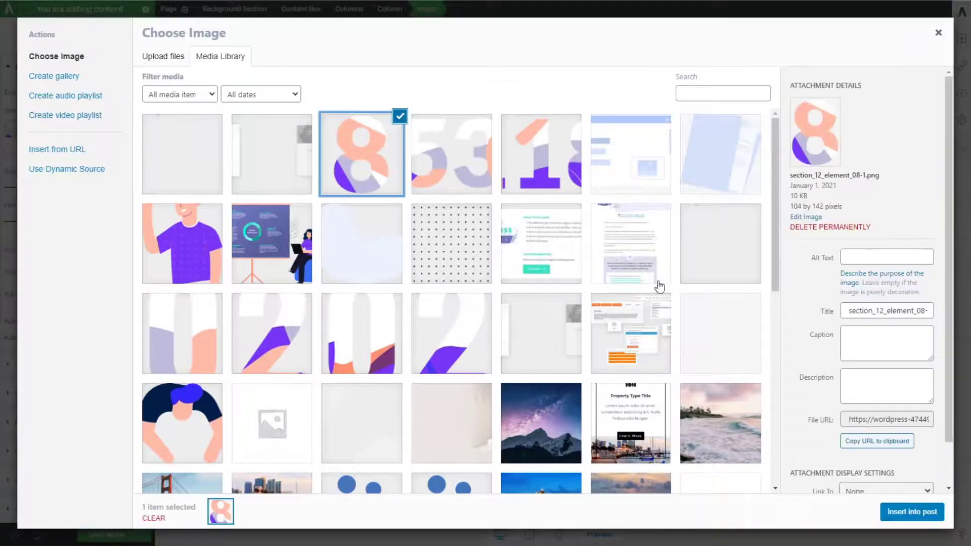
{"action": "left_click", "coordinate": [920, 508]}
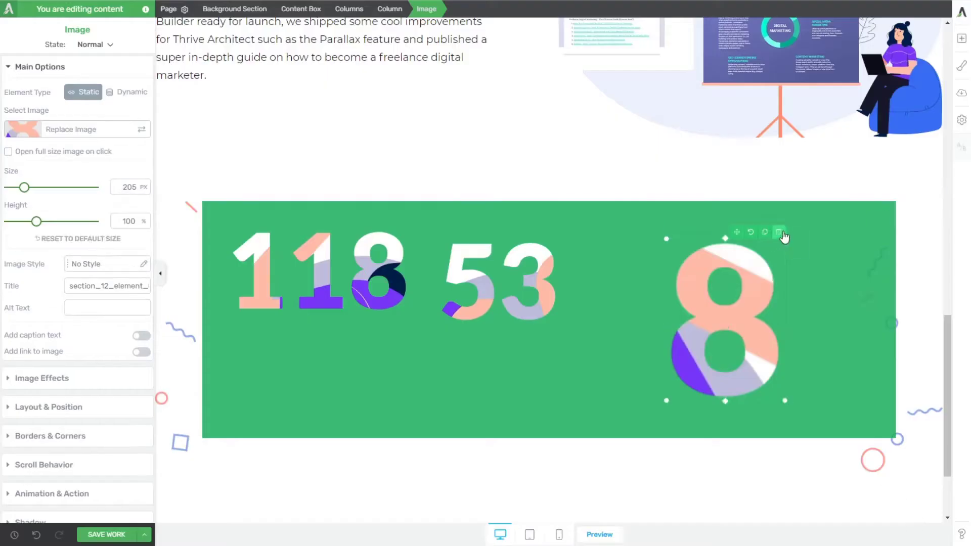
{"action": "left_click", "coordinate": [767, 241]}
Step: Insert the 8 number image from the media library as a new image in the third column
{"action": "left_click", "coordinate": [962, 38]}
{"action": "left_click_drag", "start_coordinate": [929, 119], "coordinate": [772, 279]}
{"action": "left_click", "coordinate": [379, 167]}
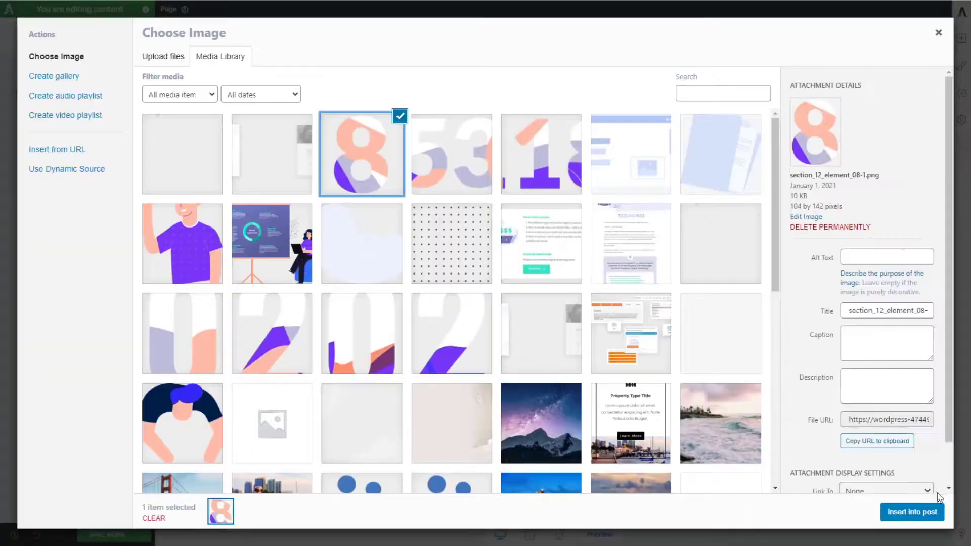
{"action": "left_click", "coordinate": [916, 504]}
Step: Set the 53 image's top and bottom margins to 0 and align it to the center of the middle column
{"action": "left_click", "coordinate": [476, 290]}
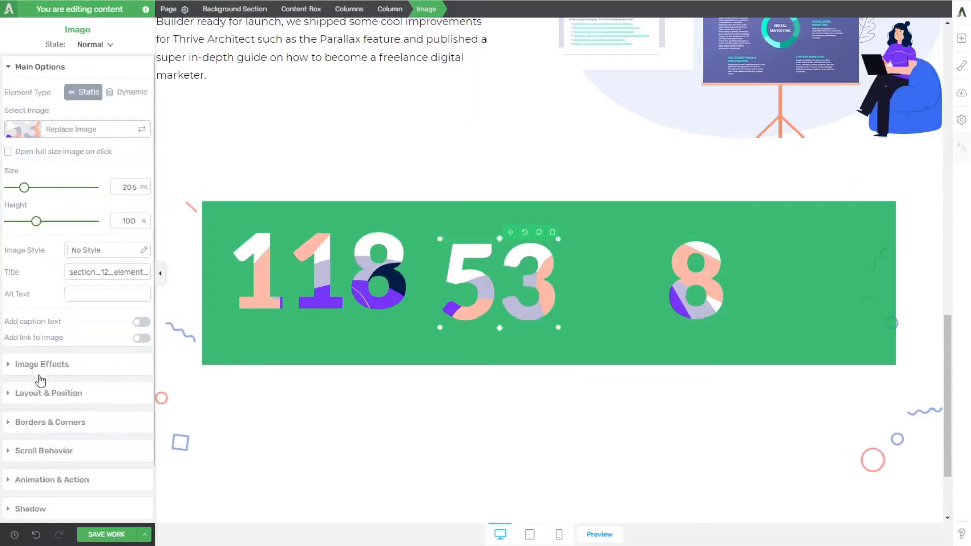
{"action": "left_click", "coordinate": [38, 396]}
{"action": "type", "text": "0"}
{"action": "left_click", "coordinate": [80, 178]}
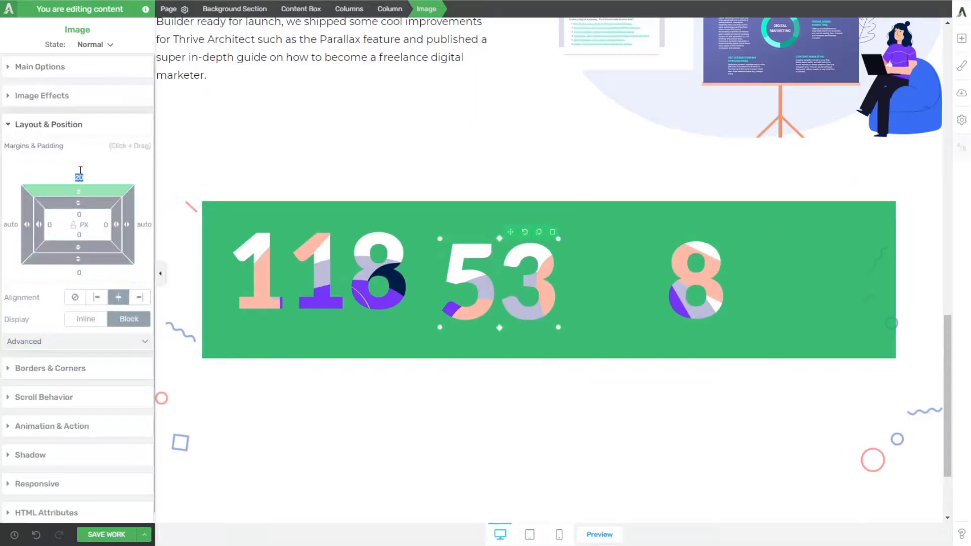
{"action": "type", "text": "0"}
{"action": "left_click", "coordinate": [119, 298]}
Step: Center the 8 image in the third column and set its top and bottom margins to 0
{"action": "left_click", "coordinate": [696, 292]}
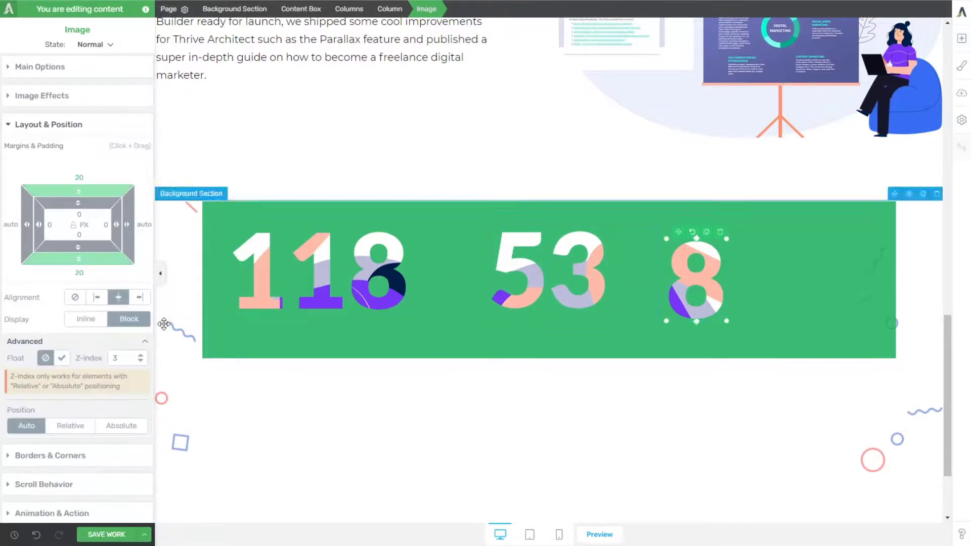
{"action": "left_click", "coordinate": [120, 297]}
{"action": "left_click", "coordinate": [82, 272]}
{"action": "type", "text": "0"}
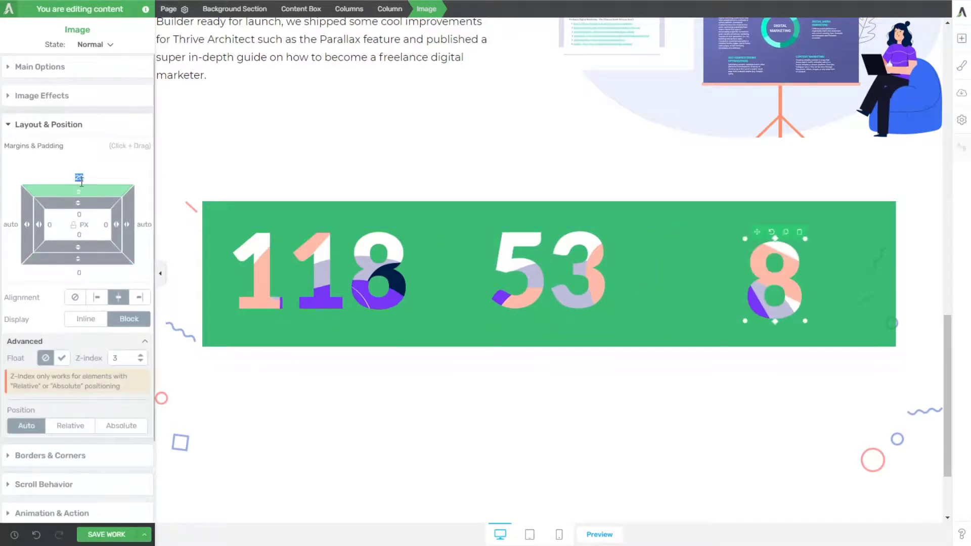
{"action": "left_click", "coordinate": [405, 414]}
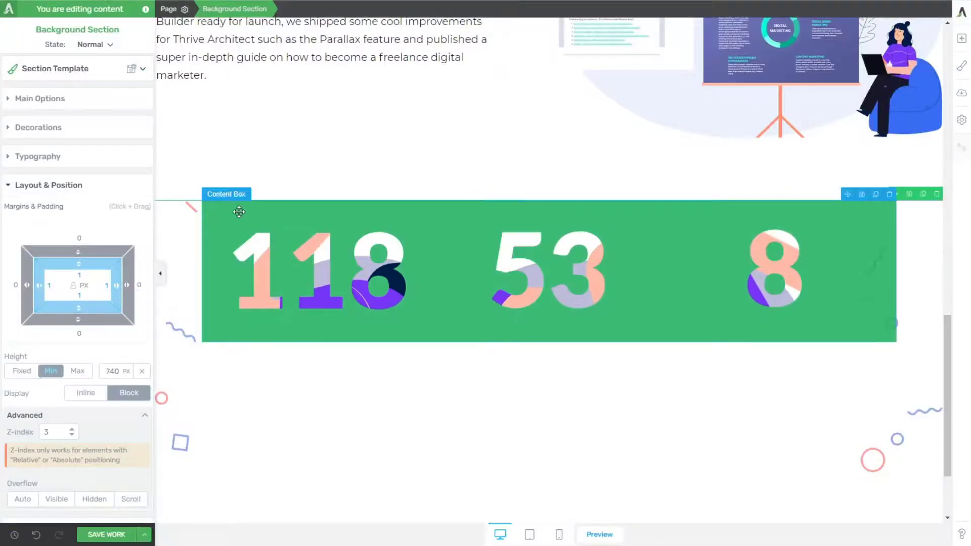
Step: Set the green content box's padding to 60 px on all four sides
{"action": "left_click", "coordinate": [223, 215]}
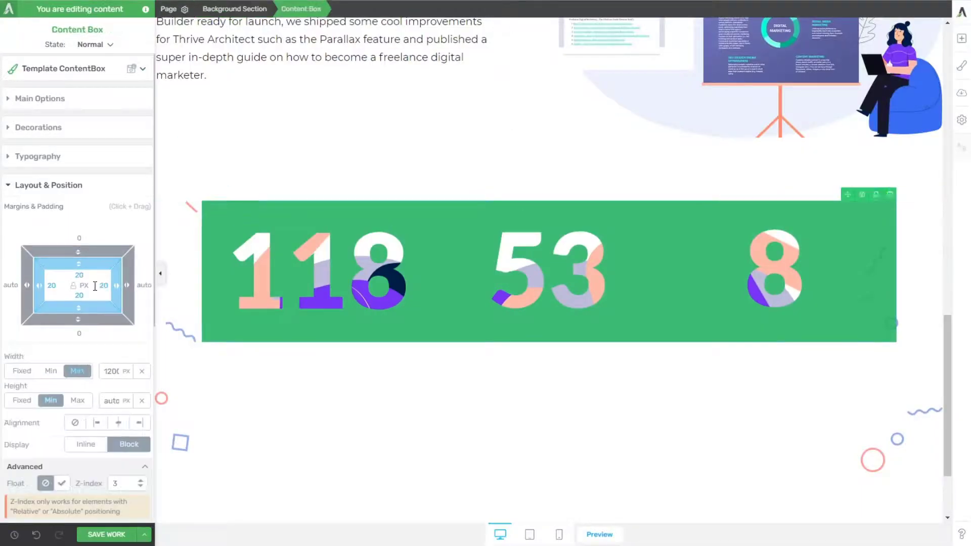
{"action": "type", "text": "60"}
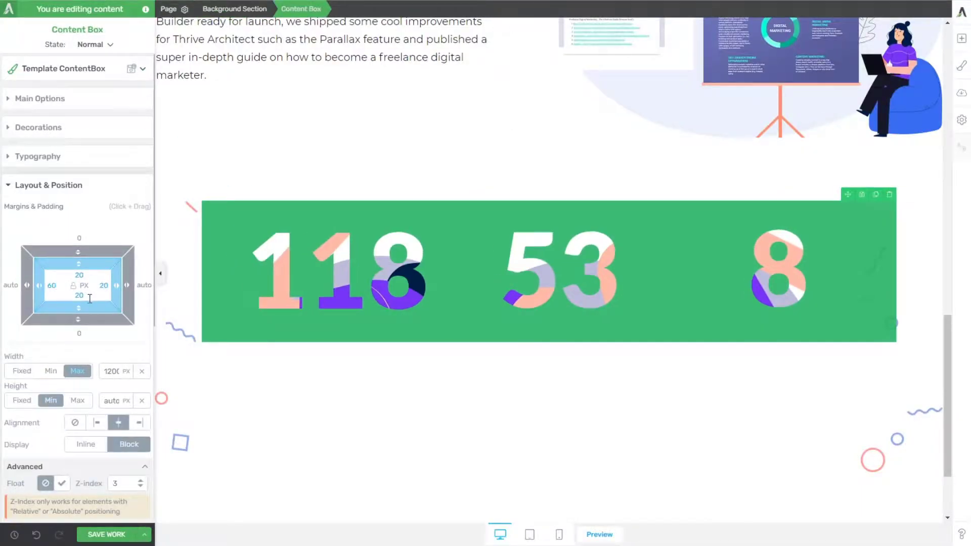
{"action": "type", "text": "60"}
{"action": "left_click", "coordinate": [80, 275]}
{"action": "type", "text": "60"}
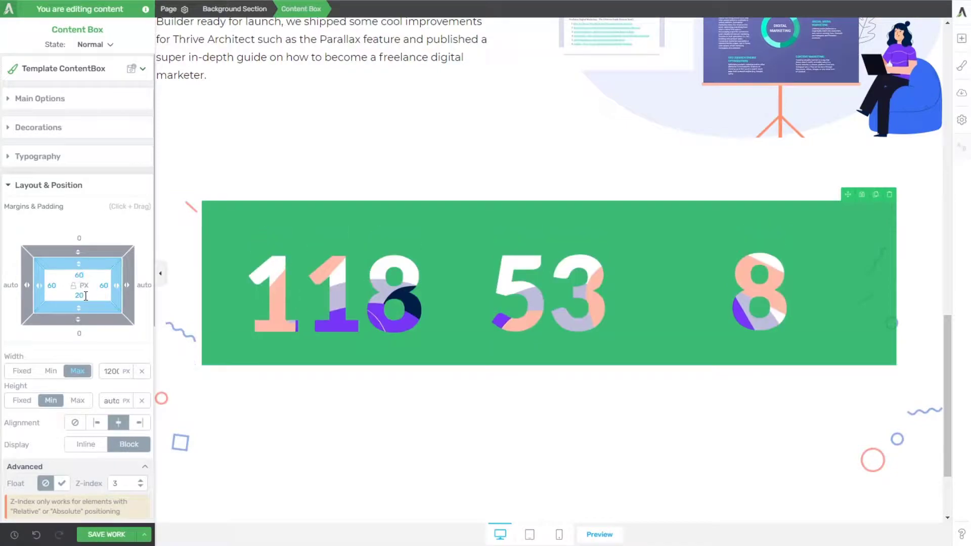
{"action": "left_click", "coordinate": [79, 295]}
{"action": "type", "text": "60"}
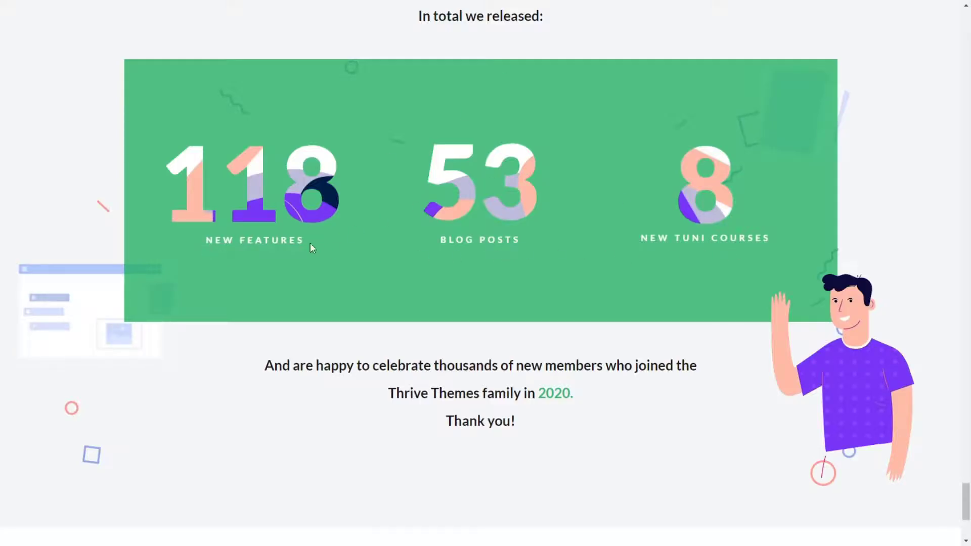
Step: Add a text element below the 118 image in the first column reading "New Features"
{"action": "left_click_drag", "start_coordinate": [310, 244], "coordinate": [207, 241]}
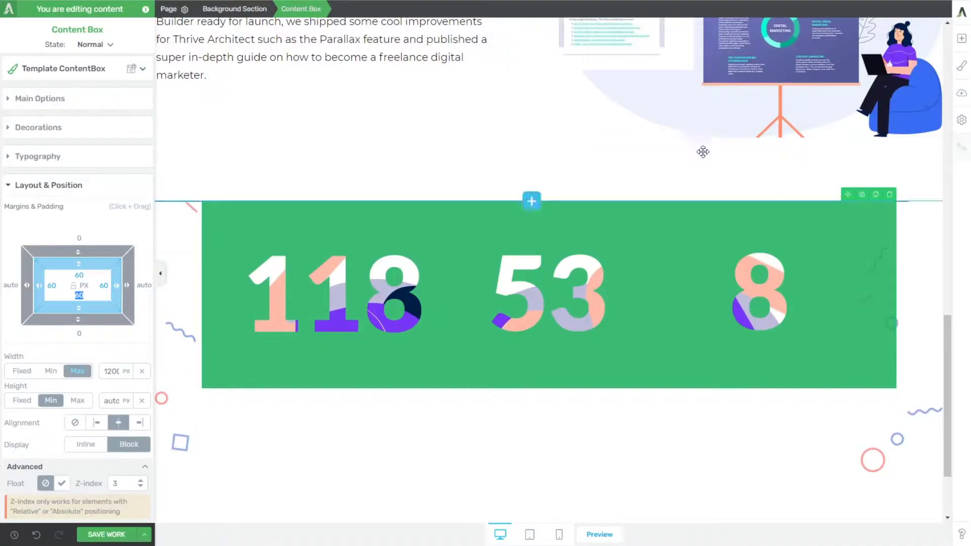
{"action": "left_click", "coordinate": [961, 38]}
{"action": "left_click_drag", "start_coordinate": [856, 116], "coordinate": [388, 311]}
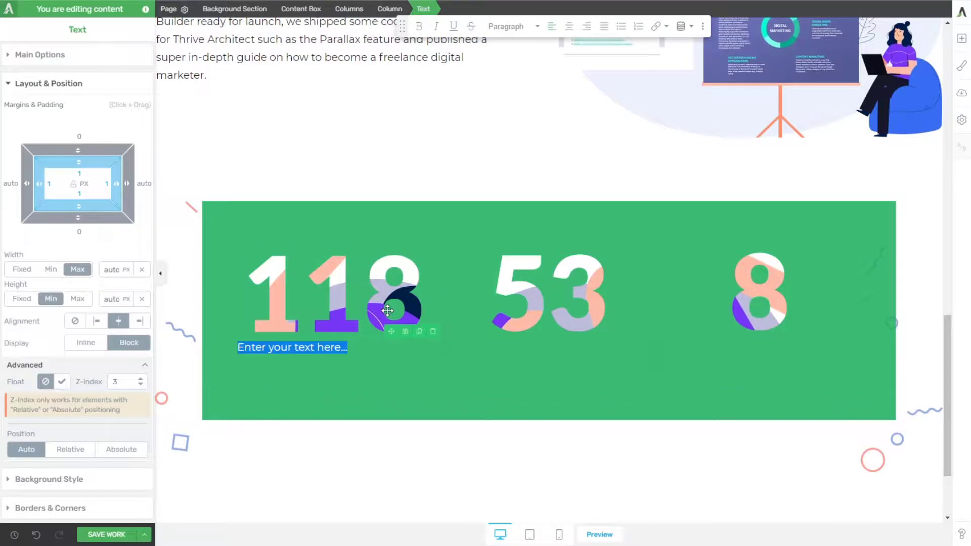
{"action": "key", "text": "ctrl+v"}
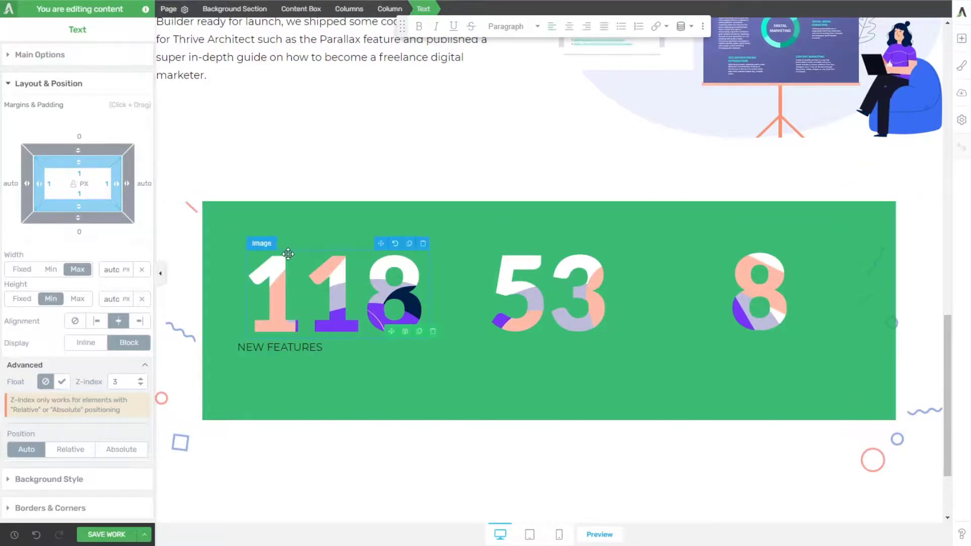
{"action": "key", "text": "ctrl+z"}
{"action": "type", "text": "New Features"}
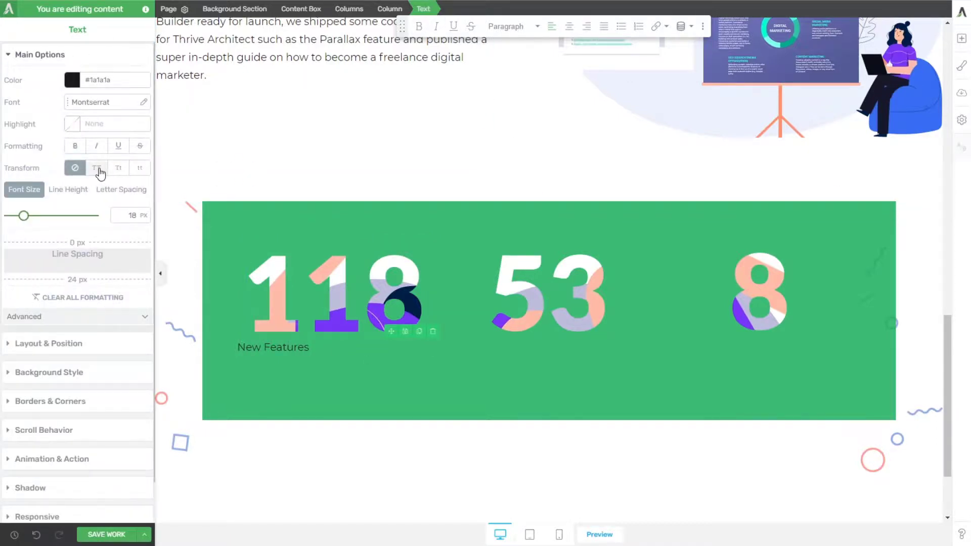
Step: Make the New Features label uppercase with 3 px letter spacing and center its text
{"action": "left_click", "coordinate": [99, 170]}
{"action": "left_click", "coordinate": [120, 189]}
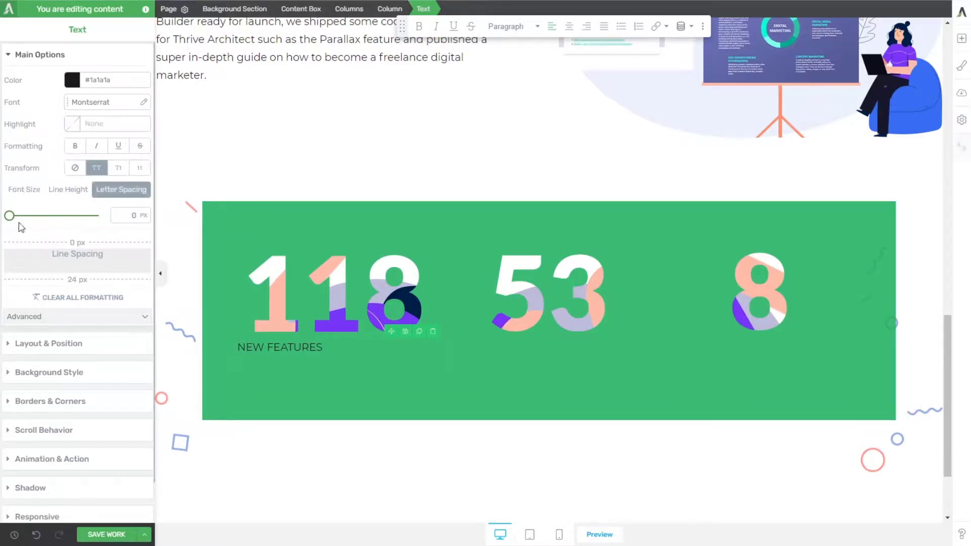
{"action": "left_click_drag", "start_coordinate": [9, 221], "coordinate": [12, 222]}
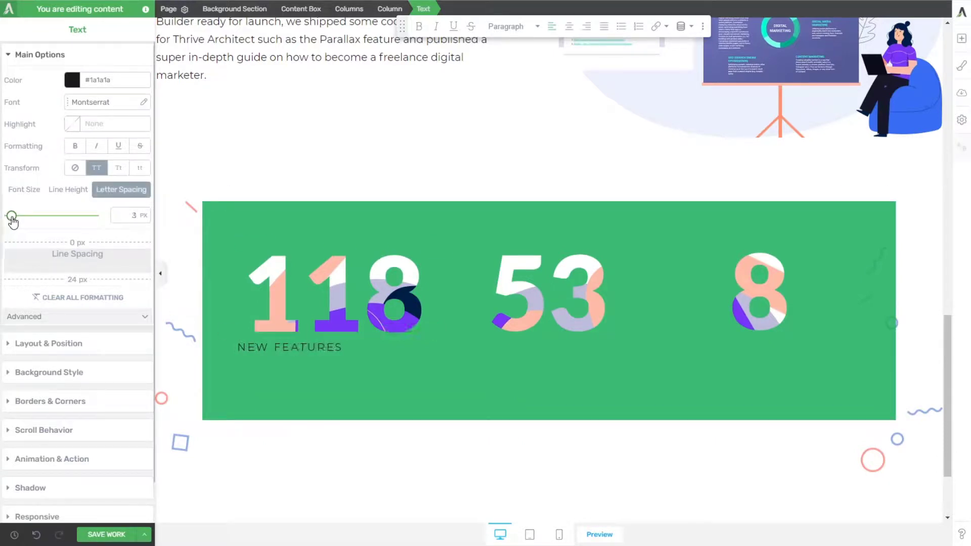
{"action": "left_click", "coordinate": [570, 26]}
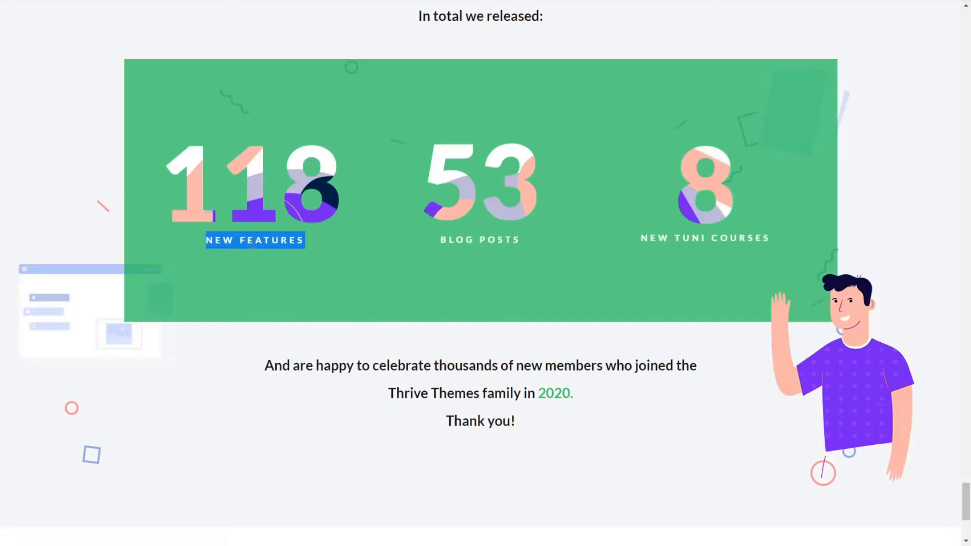
Step: Check the matching label's font on the reference page with WhatFont and make the NEW FEATURES label bold at 15 px
{"action": "left_click", "coordinate": [295, 272]}
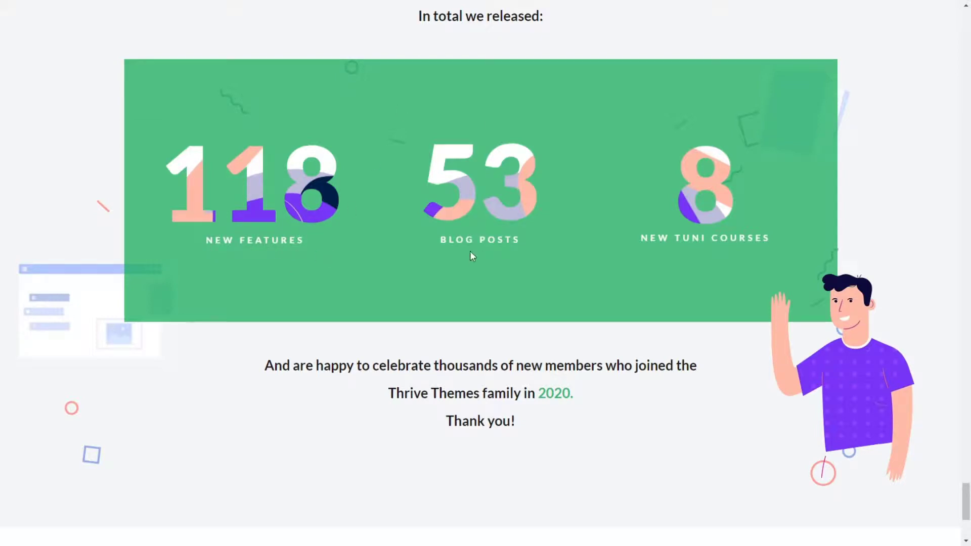
{"action": "left_click", "coordinate": [847, 1]}
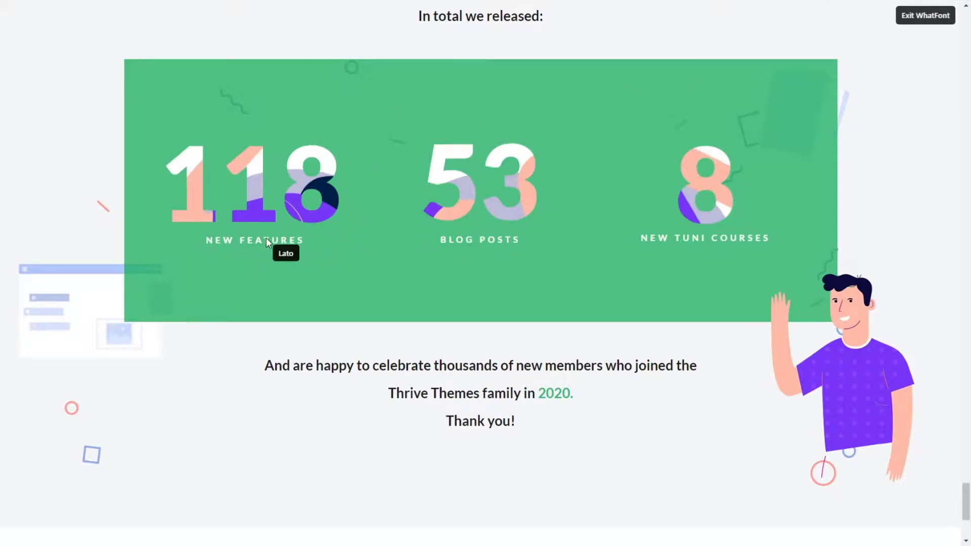
{"action": "left_click", "coordinate": [236, 240]}
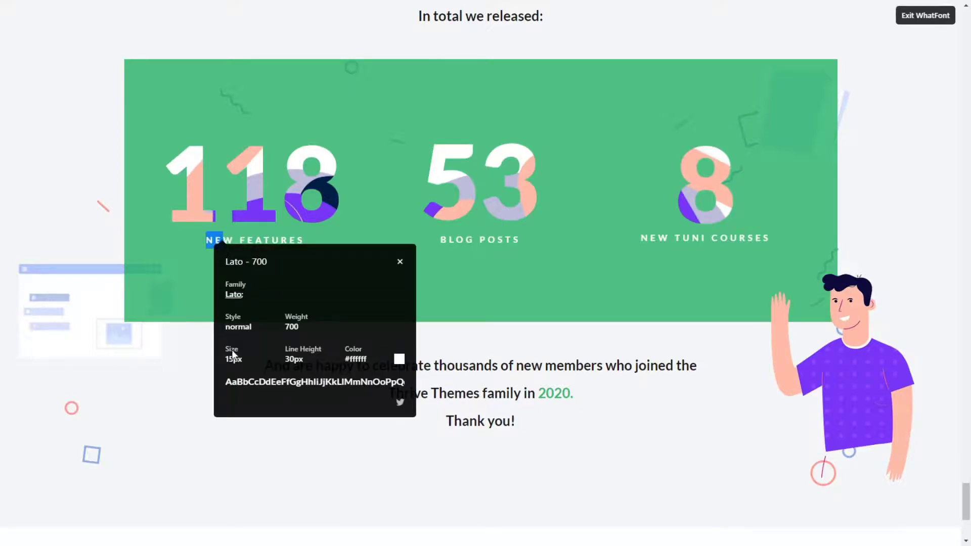
{"action": "key", "text": "Escape"}
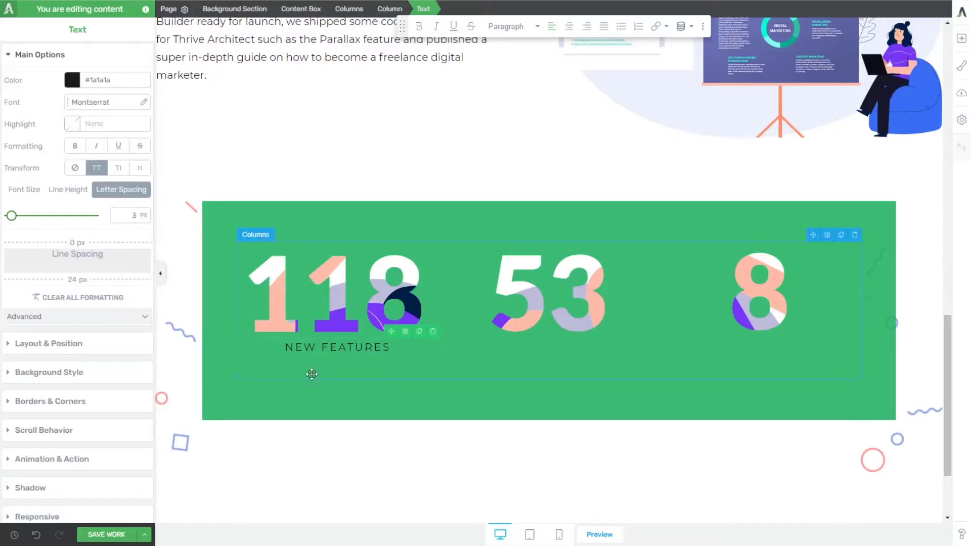
{"action": "triple_click", "coordinate": [332, 347]}
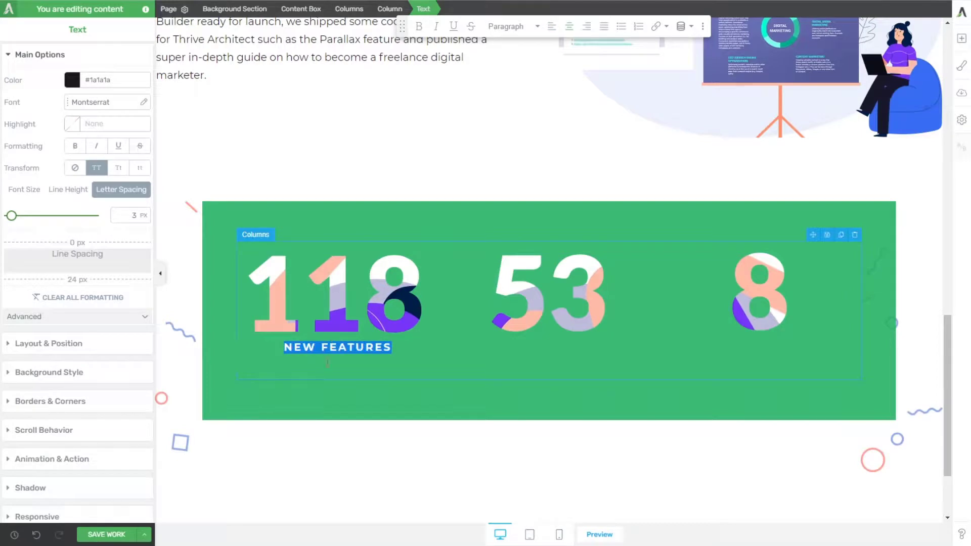
{"action": "left_click", "coordinate": [322, 348]}
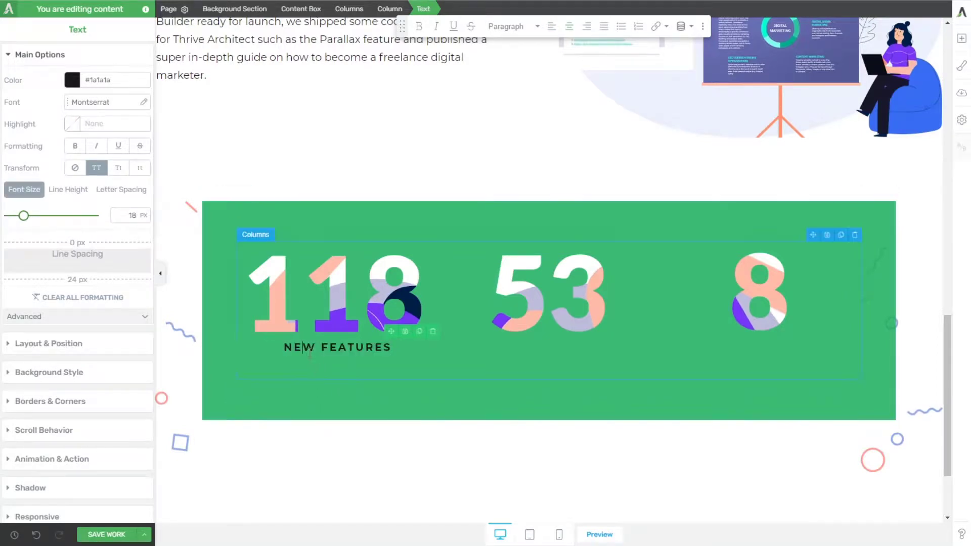
{"action": "left_click", "coordinate": [134, 216]}
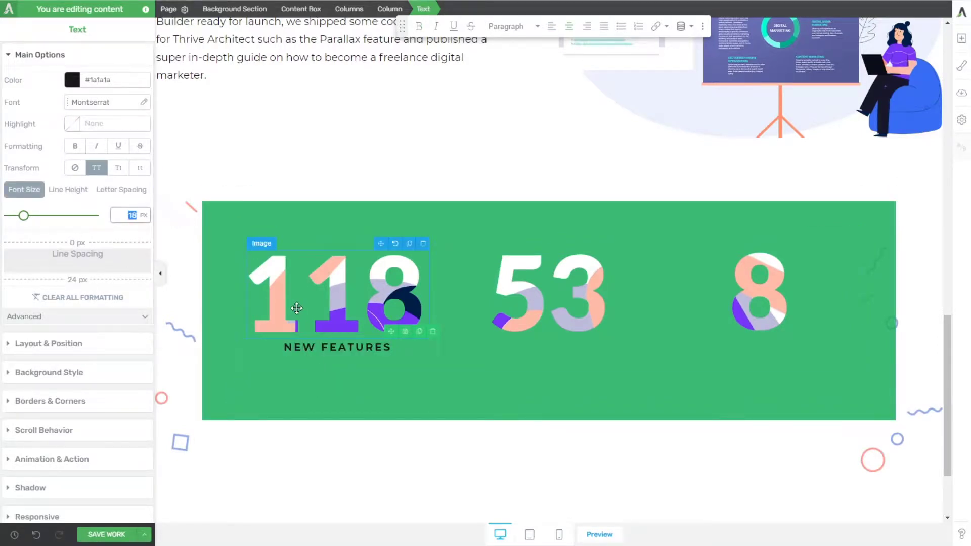
{"action": "type", "text": "15"}
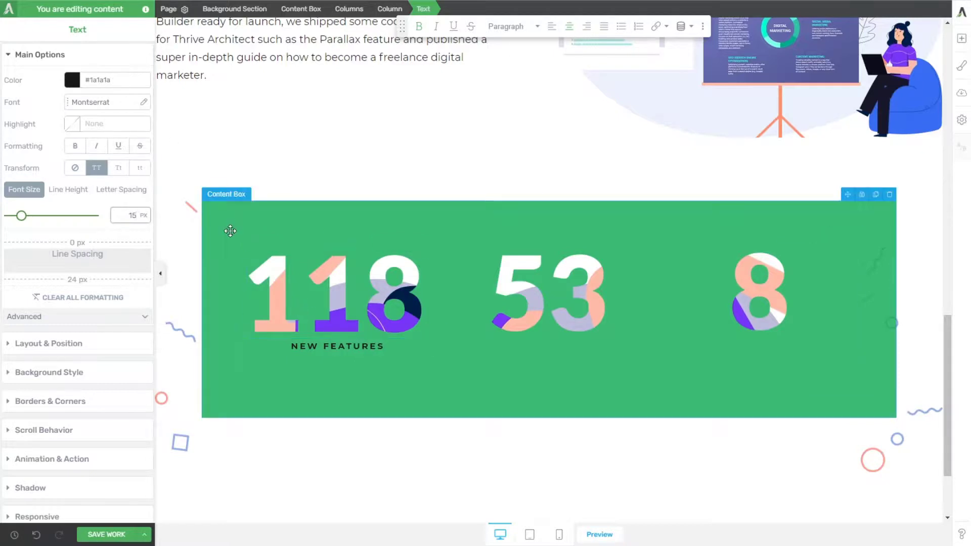
Step: Set the green content box's typography color to white (#ffffff)
{"action": "left_click", "coordinate": [225, 230]}
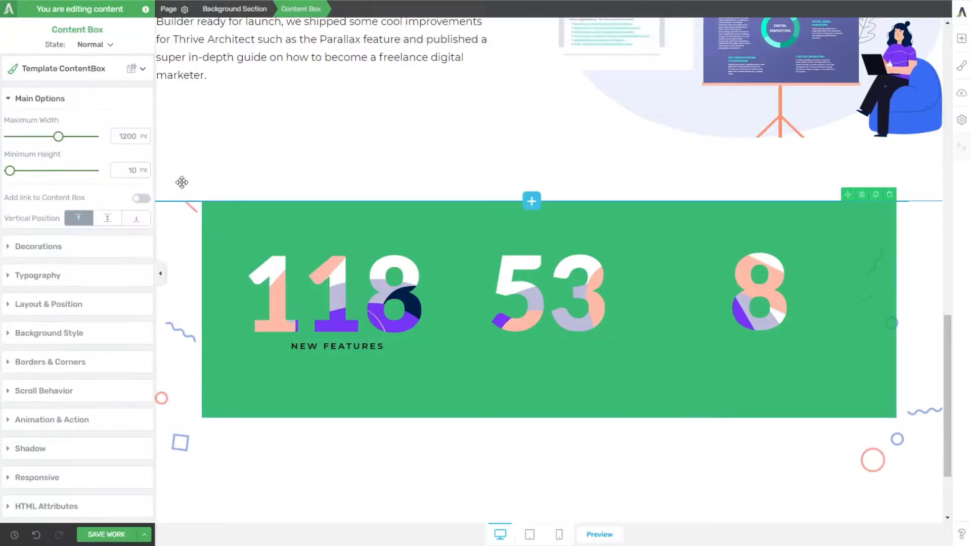
{"action": "left_click", "coordinate": [37, 276]}
{"action": "left_click", "coordinate": [72, 230]}
{"action": "left_click_drag", "start_coordinate": [63, 299], "coordinate": [6, 228]}
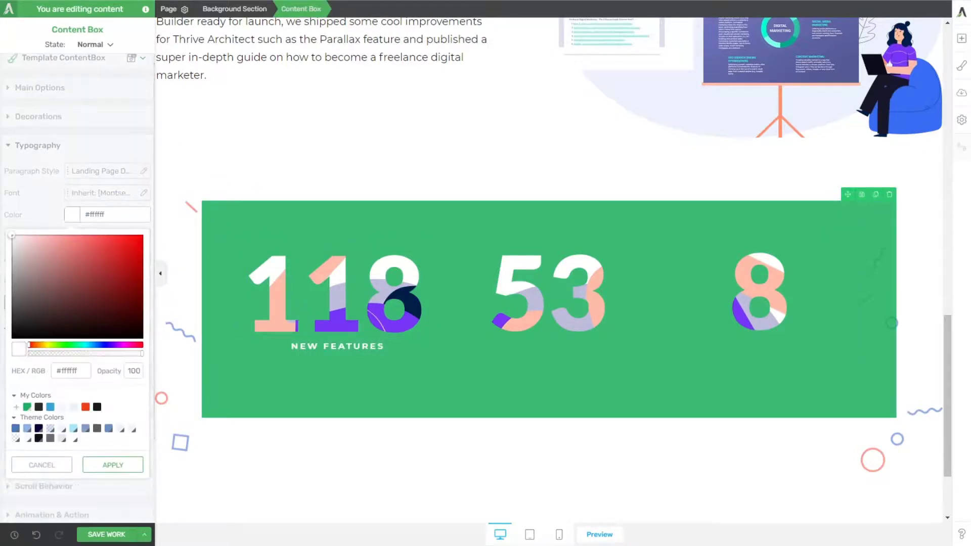
{"action": "left_click", "coordinate": [116, 464]}
{"action": "left_click", "coordinate": [407, 458]}
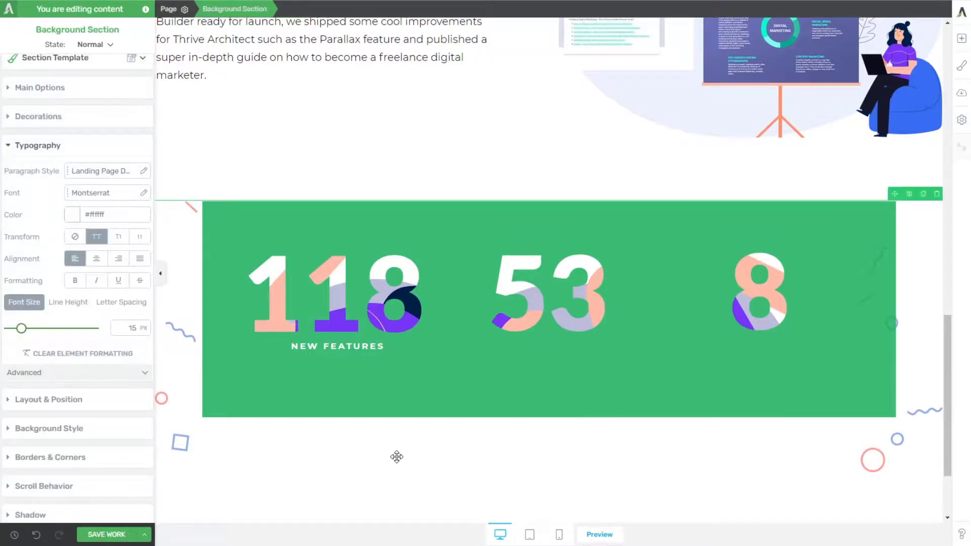
Step: Duplicate the NEW FEATURES label below the 53 and 8 images, changing the copies to "BLOG POSTS" and "NEW TUNI COURSES" respectively
{"action": "left_click", "coordinate": [424, 337]}
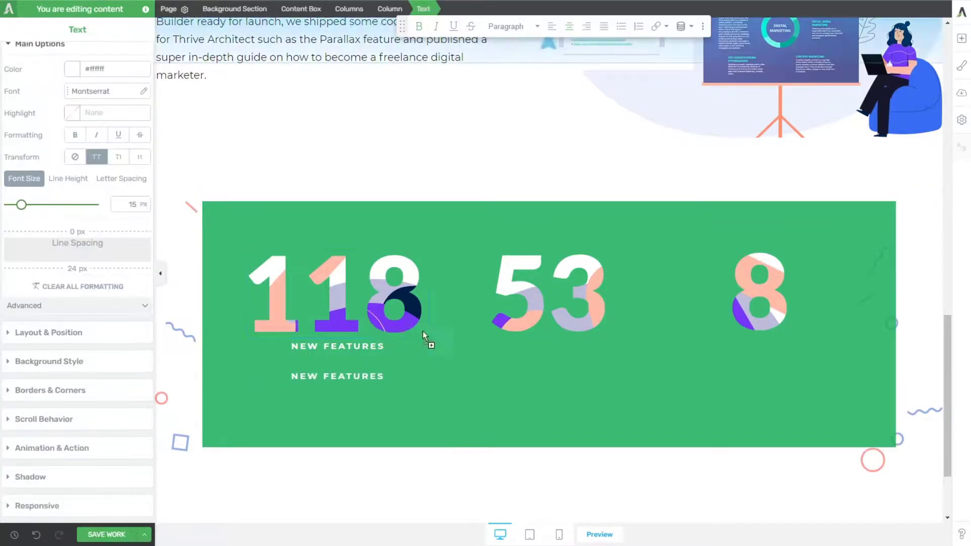
{"action": "left_click_drag", "start_coordinate": [425, 336], "coordinate": [761, 330]}
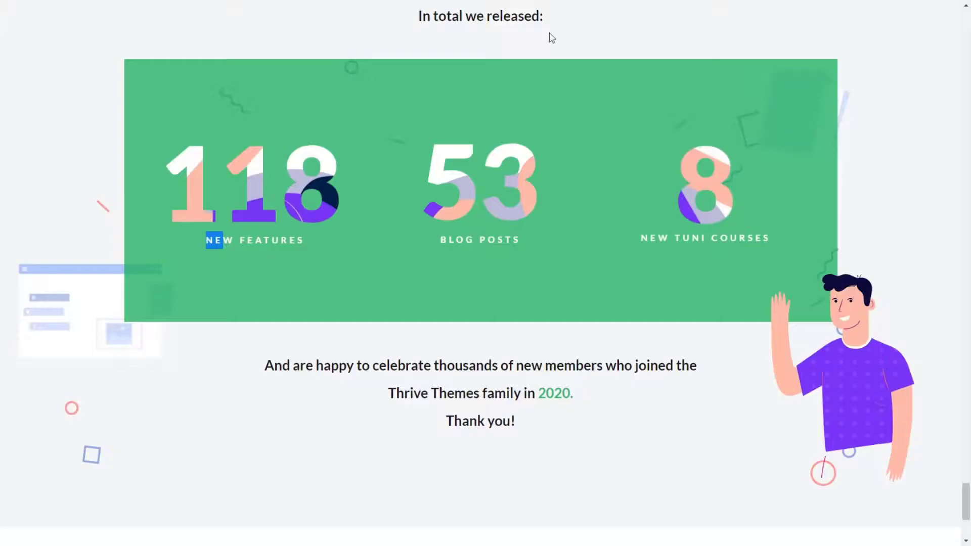
{"action": "left_click_drag", "start_coordinate": [520, 245], "coordinate": [439, 241]}
{"action": "left_click_drag", "start_coordinate": [635, 235], "coordinate": [770, 239]}
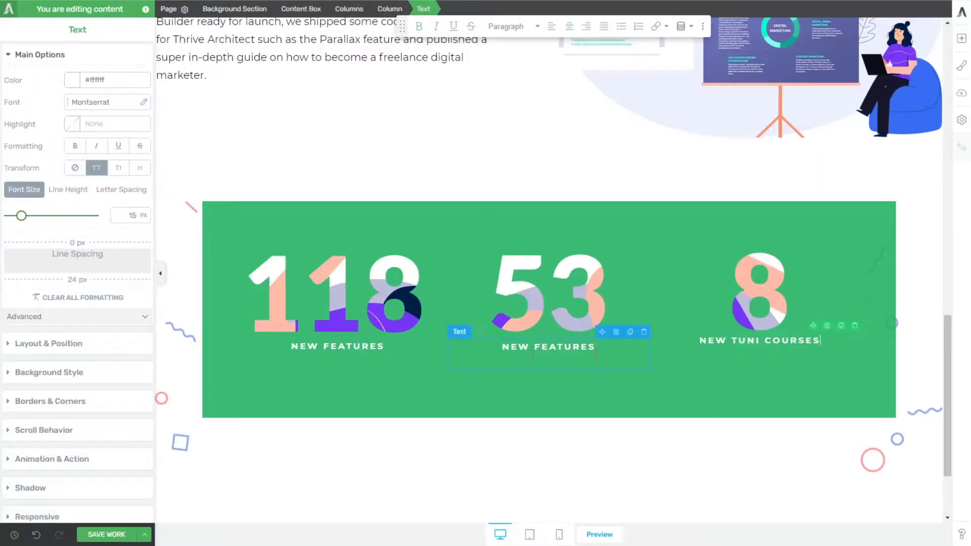
{"action": "left_click_drag", "start_coordinate": [597, 354], "coordinate": [490, 338]}
{"action": "type", "text": "B"}
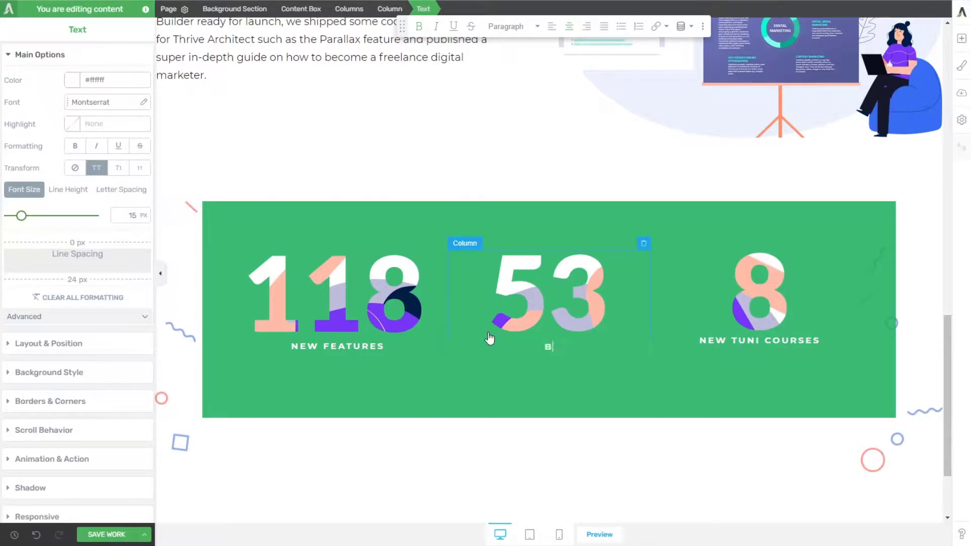
{"action": "type", "text": "LOG POSTS"}
{"action": "left_click", "coordinate": [489, 389]}
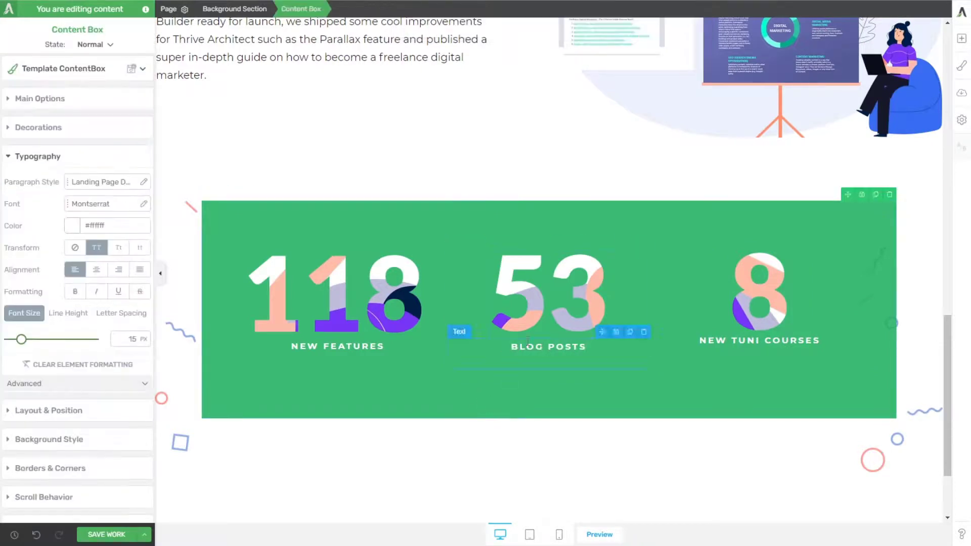
Step: Set the bottom margin of the 53, 118 and 8 images to 10 px each
{"action": "left_click", "coordinate": [511, 319]}
{"action": "left_click", "coordinate": [55, 393]}
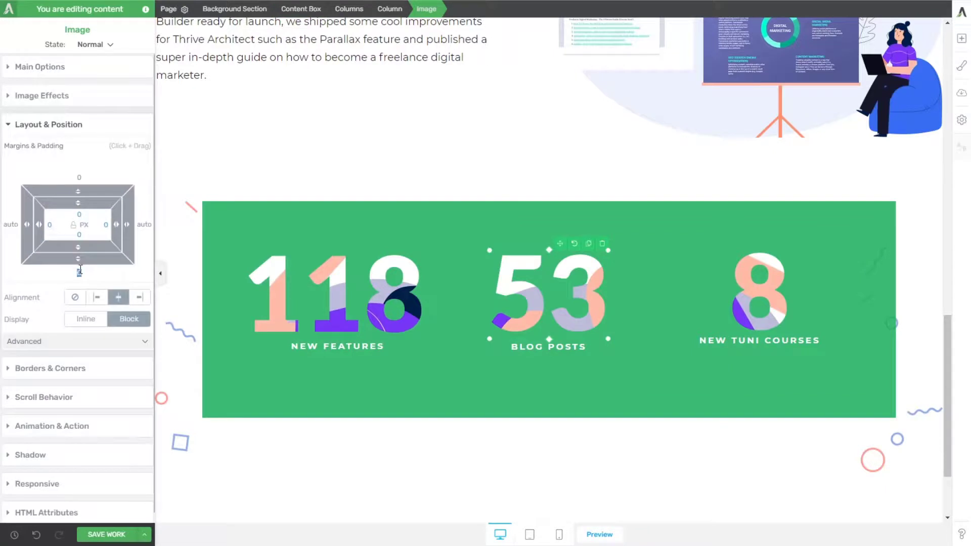
{"action": "type", "text": "20"}
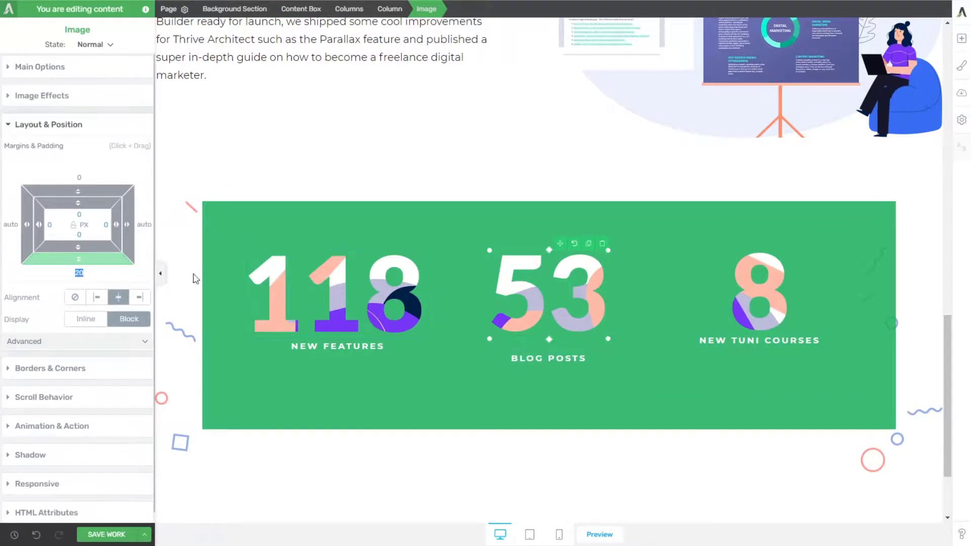
{"action": "type", "text": "10"}
{"action": "left_click", "coordinate": [276, 291]}
{"action": "left_click", "coordinate": [79, 273]}
{"action": "type", "text": "10"}
{"action": "left_click", "coordinate": [754, 293]}
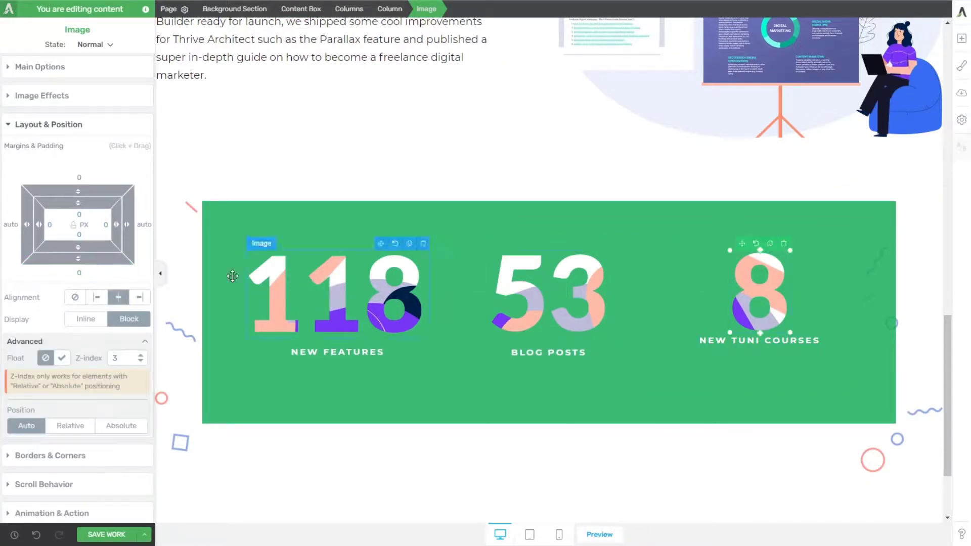
{"action": "left_click", "coordinate": [458, 461]}
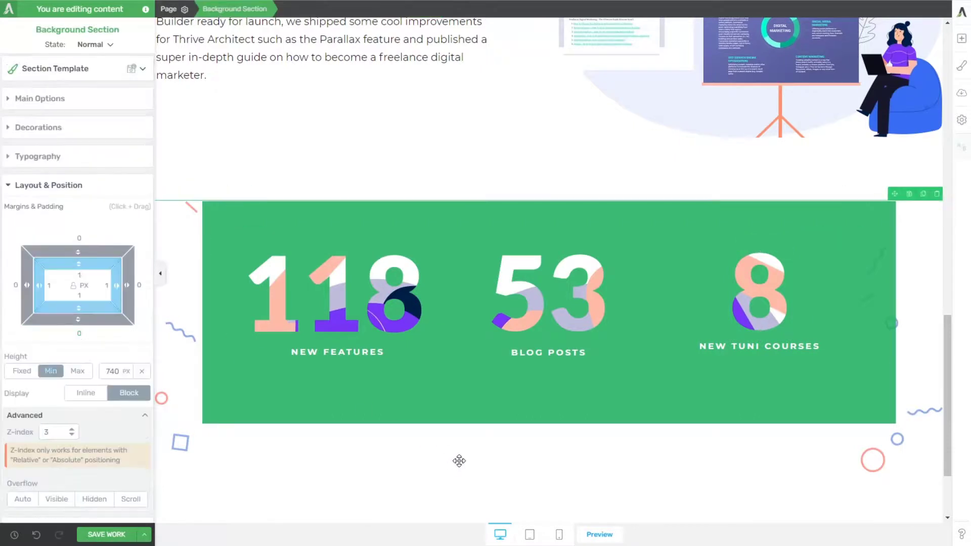
Step: Following the December heading on the reference page, add a centered text element reading "2020" above the green content box
{"action": "scroll", "coordinate": [429, 357], "scroll_direction": "down", "scroll_amount": 2}
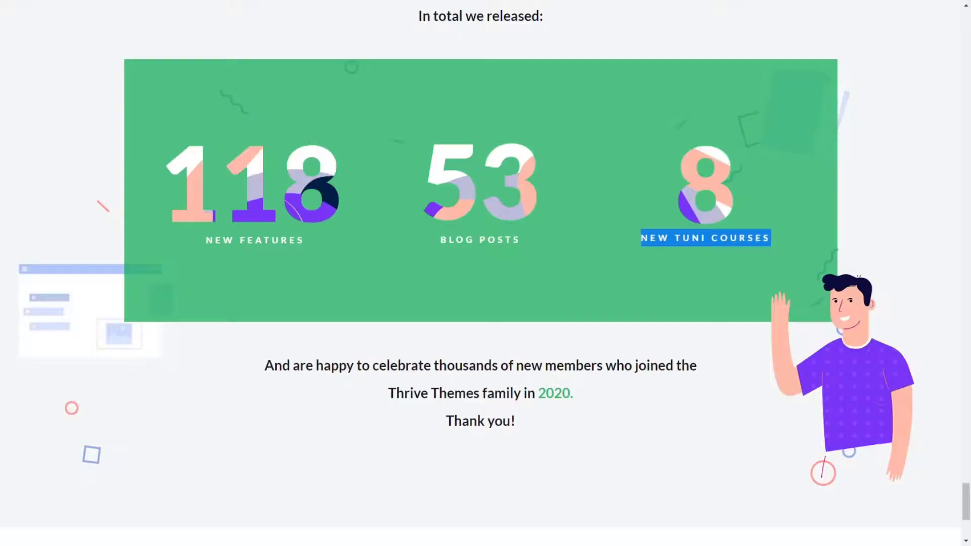
{"action": "scroll", "coordinate": [469, 165], "scroll_direction": "up", "scroll_amount": 5}
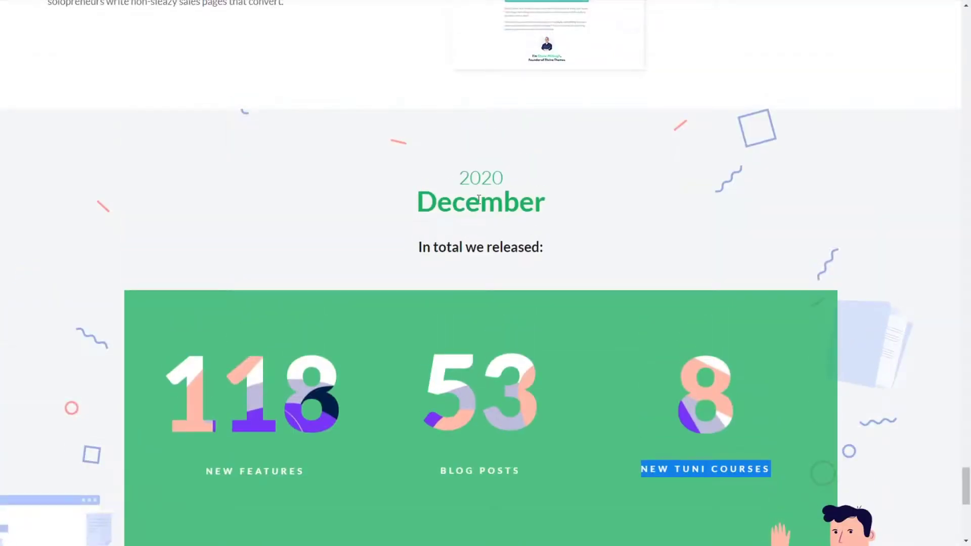
{"action": "left_click_drag", "start_coordinate": [552, 258], "coordinate": [444, 175]}
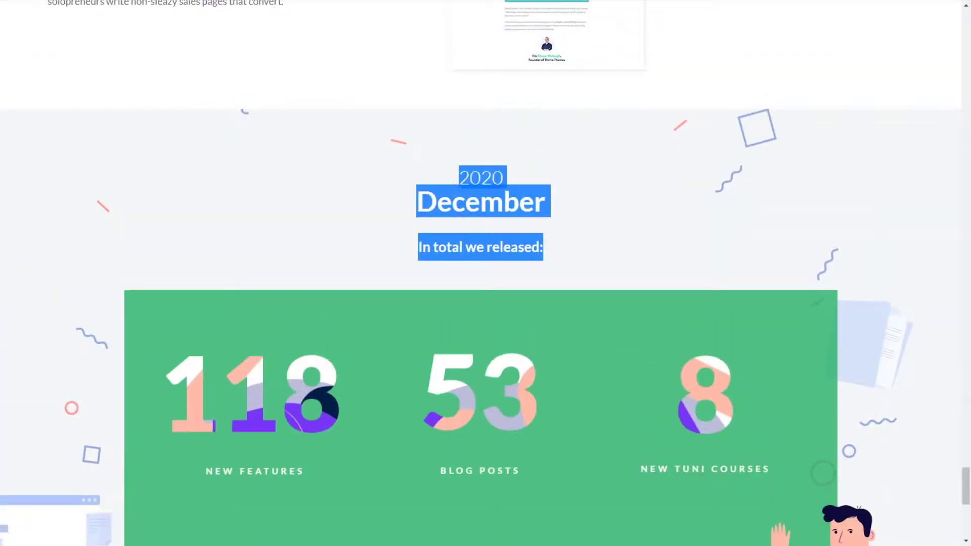
{"action": "left_click", "coordinate": [562, 295]}
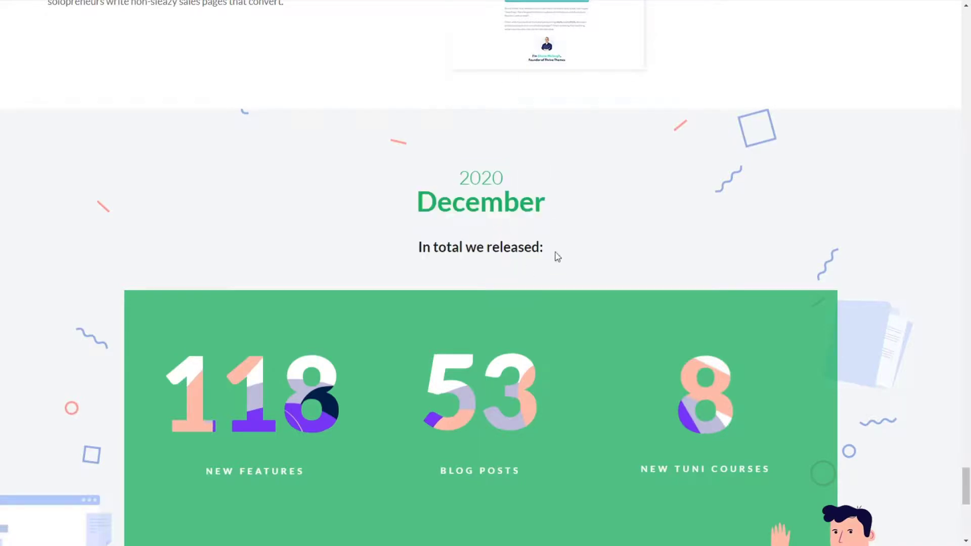
{"action": "left_click_drag", "start_coordinate": [557, 257], "coordinate": [410, 258]}
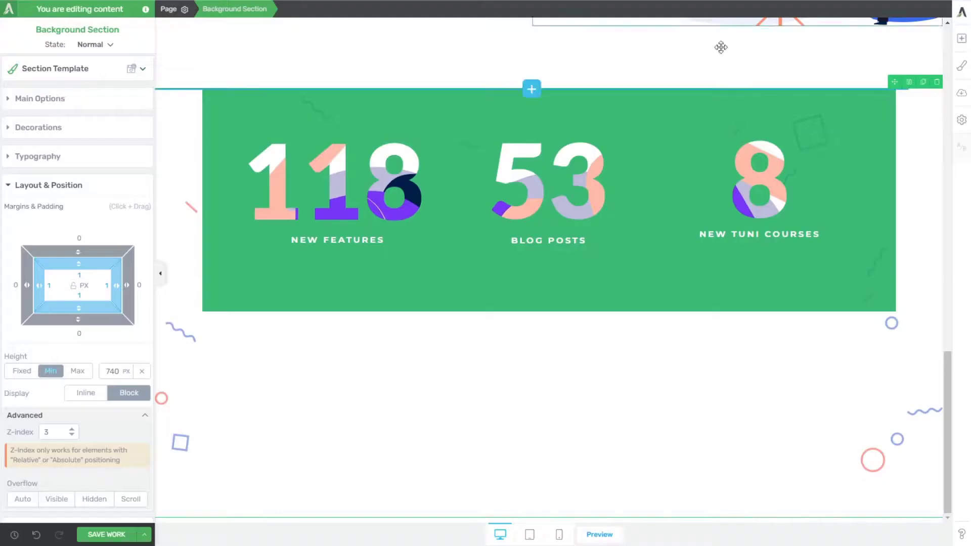
{"action": "scroll", "coordinate": [826, 130], "scroll_direction": "up", "scroll_amount": 1}
{"action": "left_click", "coordinate": [961, 40]}
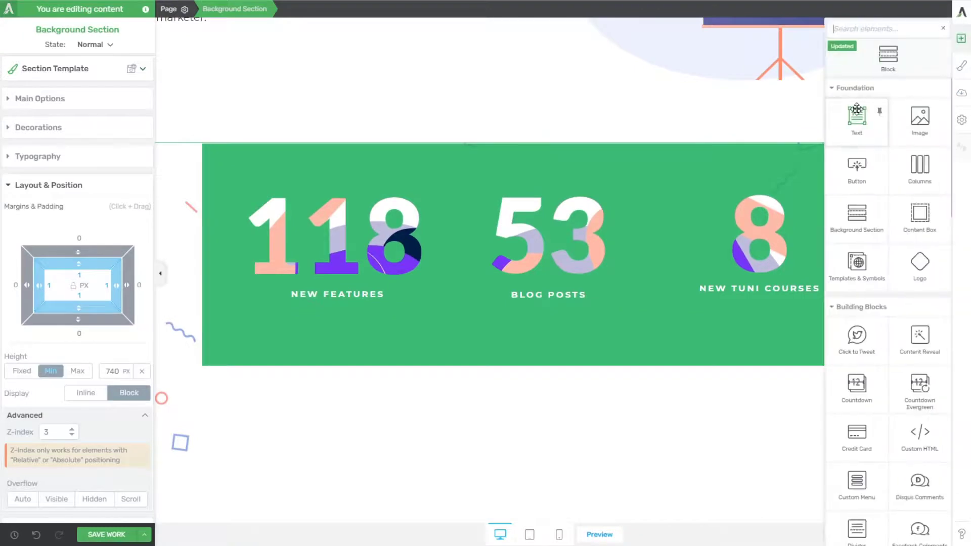
{"action": "left_click_drag", "start_coordinate": [857, 111], "coordinate": [520, 147]}
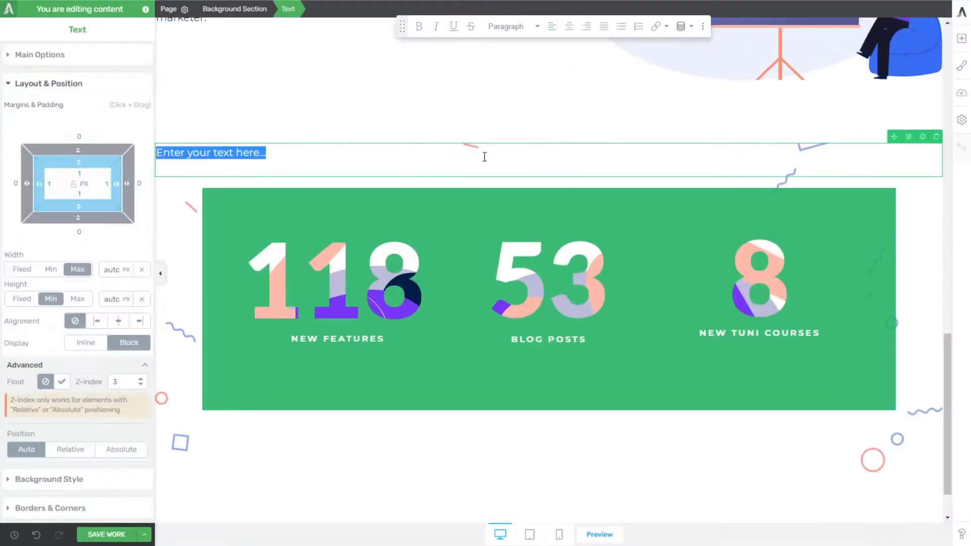
{"action": "type", "text": "2020"}
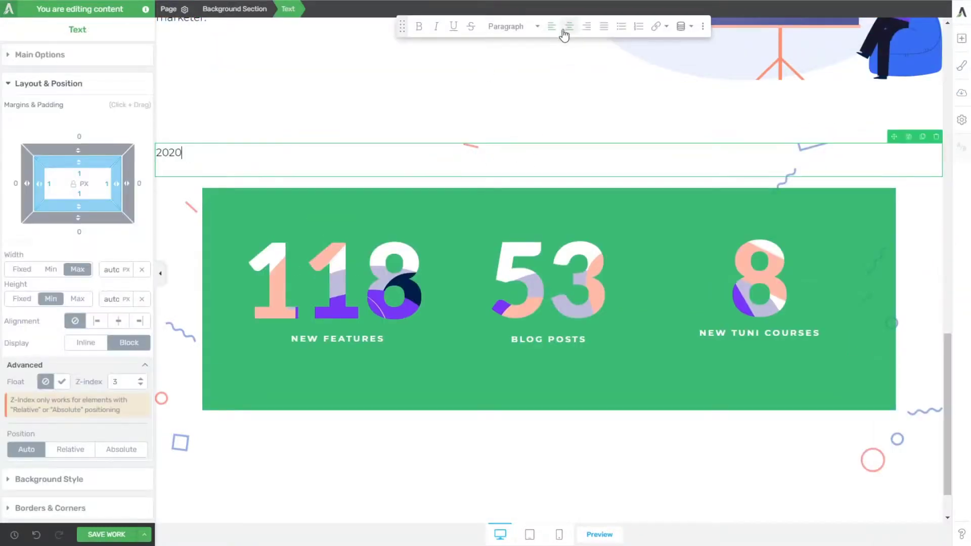
{"action": "left_click", "coordinate": [569, 26]}
Step: Duplicate the 2020 text twice and change the copies below it to read "December" and "In total we released:", in that order
{"action": "left_click", "coordinate": [922, 138]}
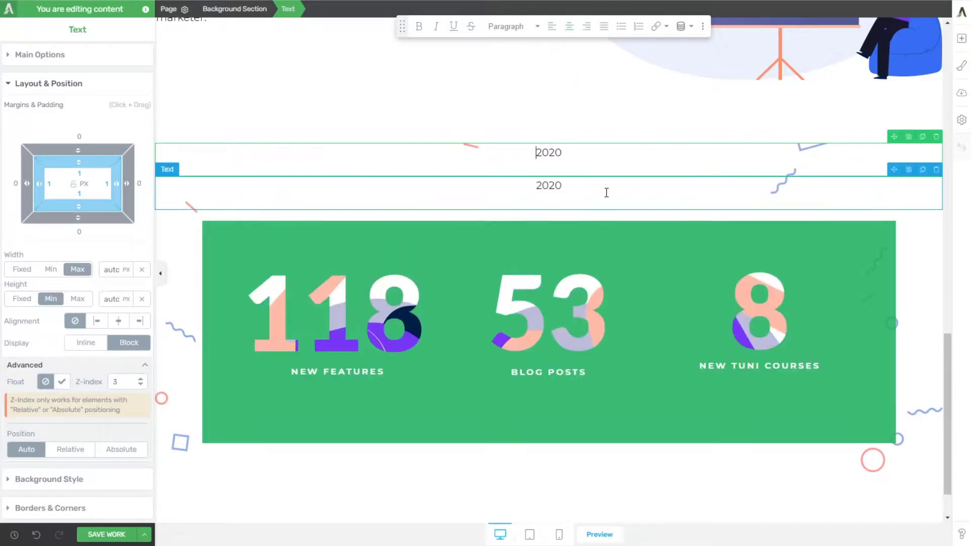
{"action": "double_click", "coordinate": [594, 181]}
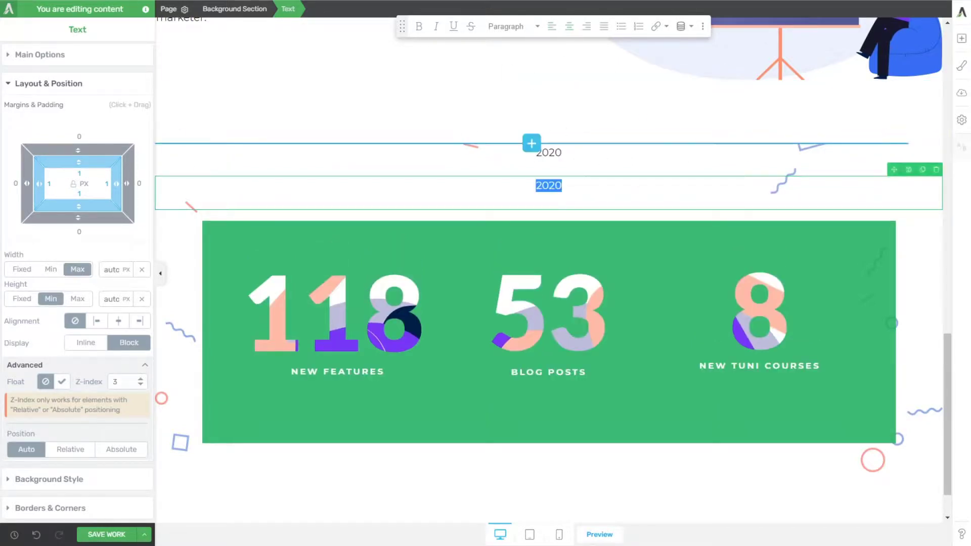
{"action": "type", "text": "In total we released:"}
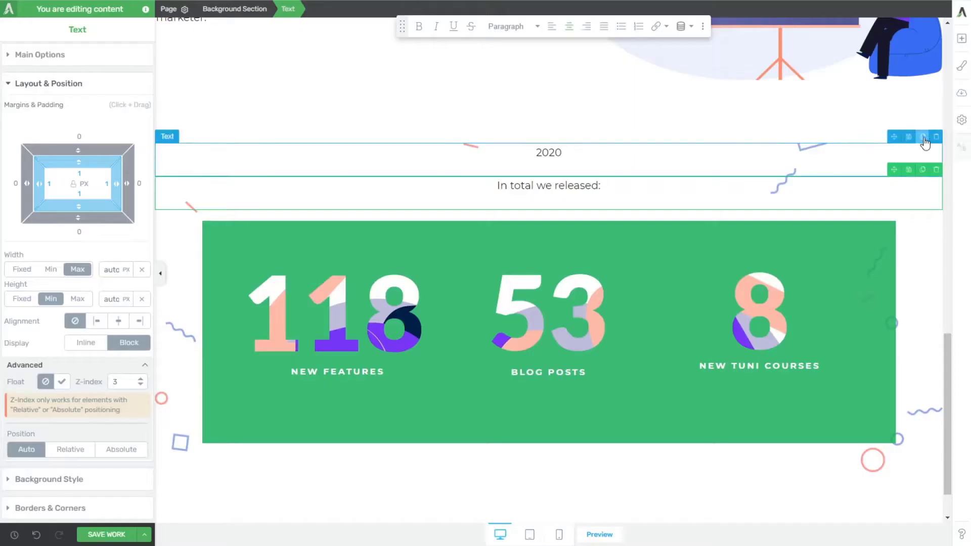
{"action": "left_click", "coordinate": [924, 138]}
{"action": "double_click", "coordinate": [574, 184]}
{"action": "type", "text": "December"}
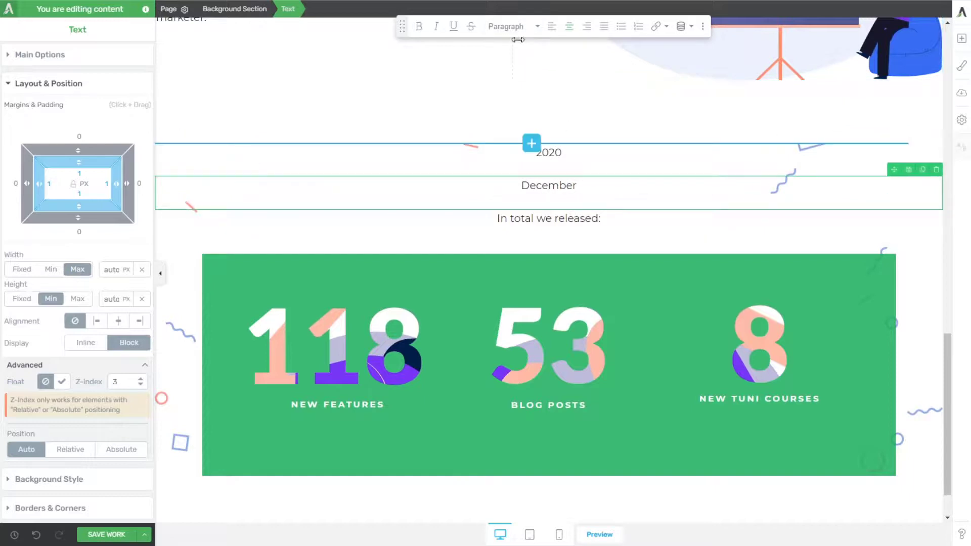
Step: Format the December text above the green statistics box as Heading 2
{"action": "left_click", "coordinate": [511, 26]}
{"action": "mouse_move", "coordinate": [537, 184]}
{"action": "left_click", "coordinate": [545, 131]}
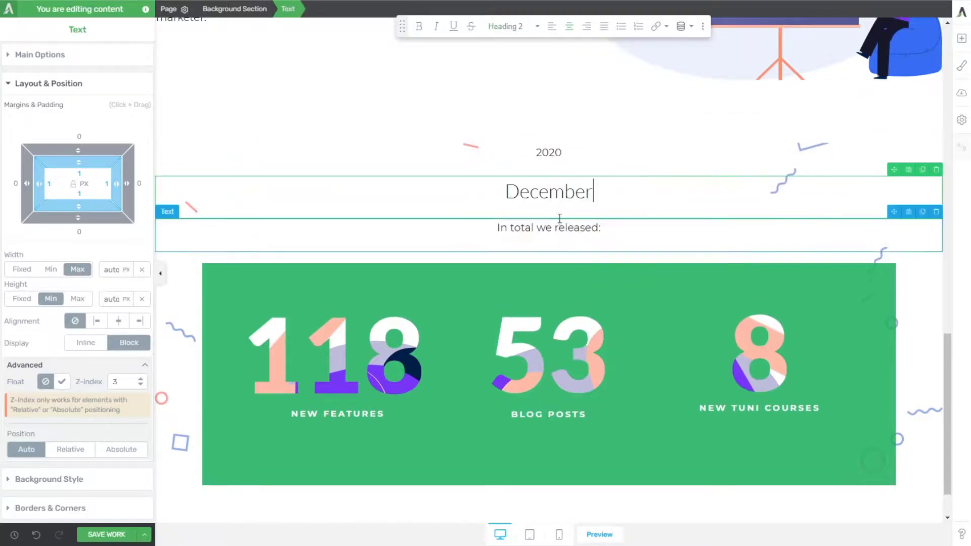
{"action": "left_click", "coordinate": [555, 147]}
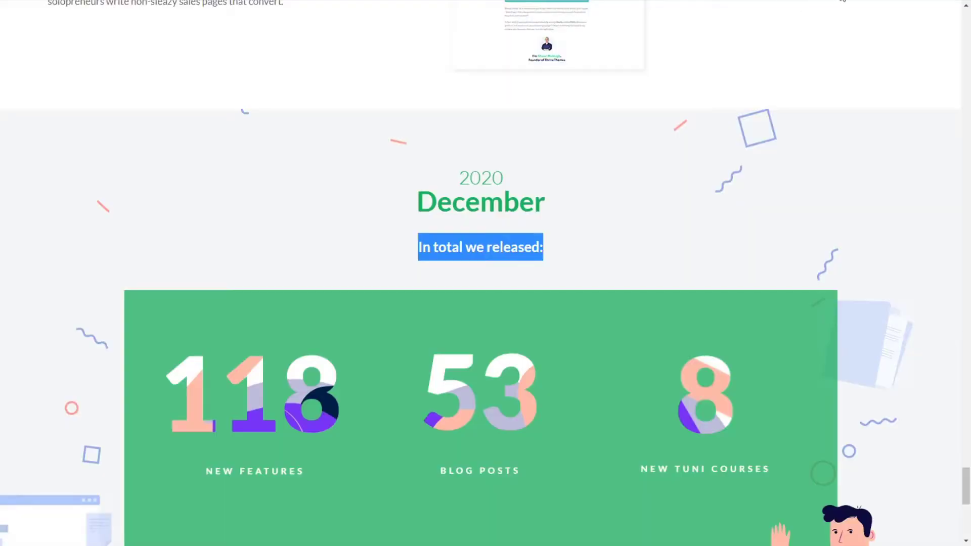
Step: Check the fonts of the December heading lines on the reference page and set the 2020 text's font size to 33 px
{"action": "left_click", "coordinate": [841, 0]}
{"action": "left_click_drag", "start_coordinate": [470, 175], "coordinate": [503, 176]}
{"action": "left_click_drag", "start_coordinate": [453, 202], "coordinate": [480, 202]}
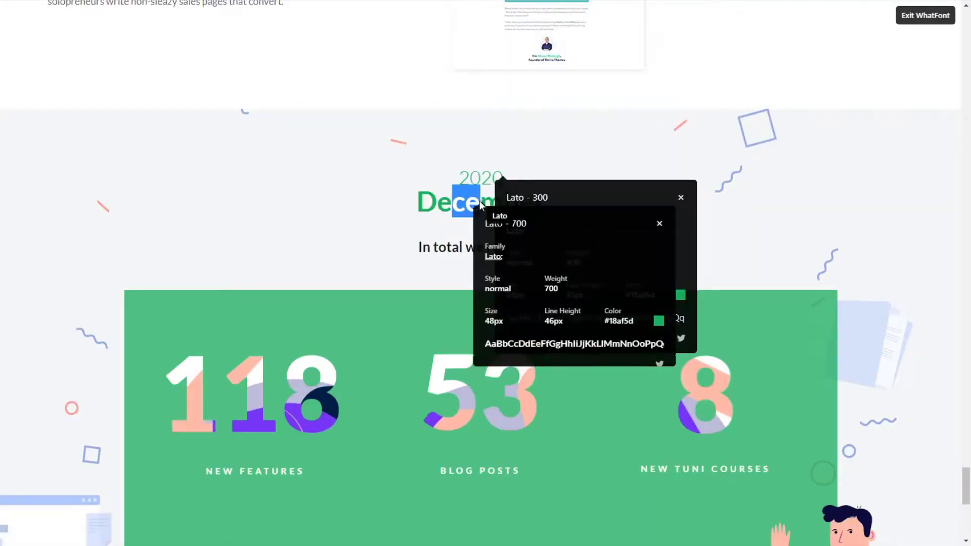
{"action": "left_click", "coordinate": [452, 248]}
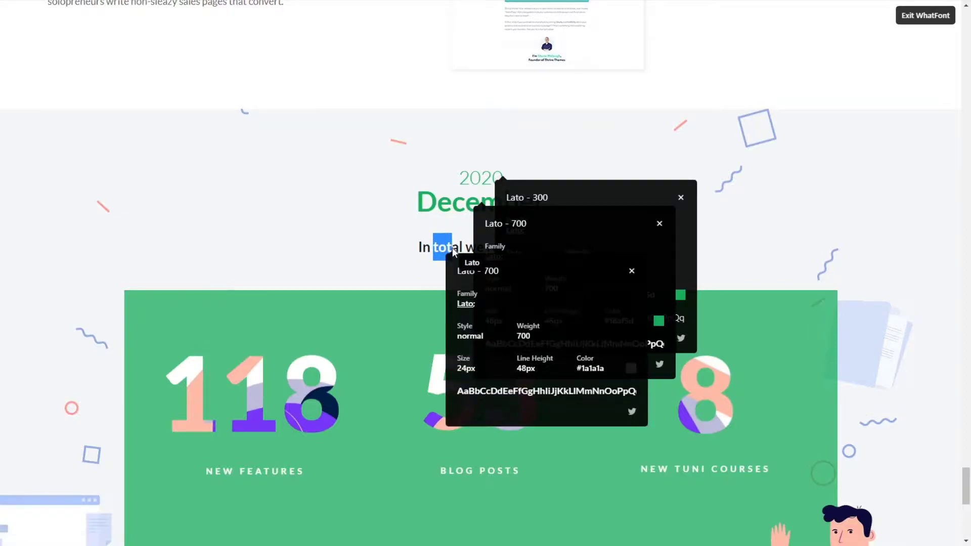
{"action": "key", "text": "Escape"}
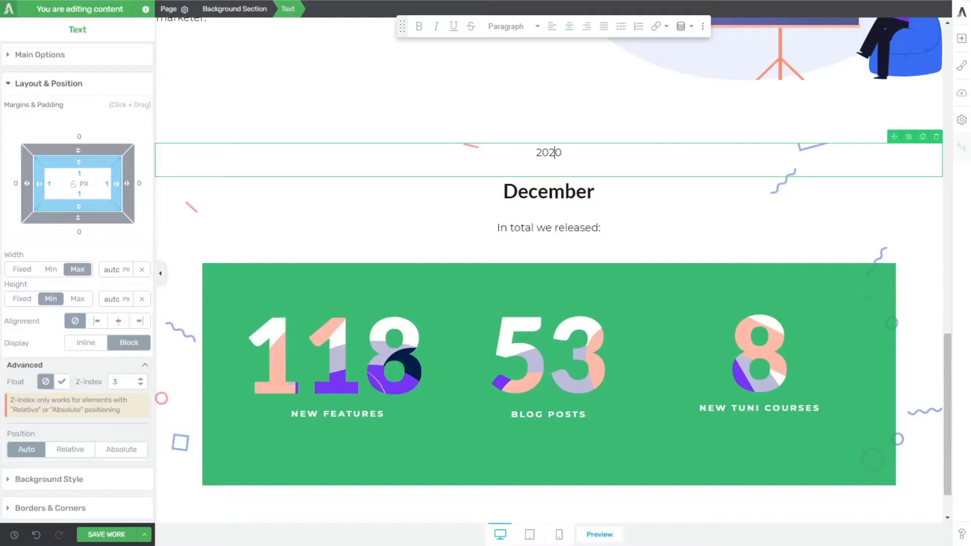
{"action": "left_click", "coordinate": [526, 186]}
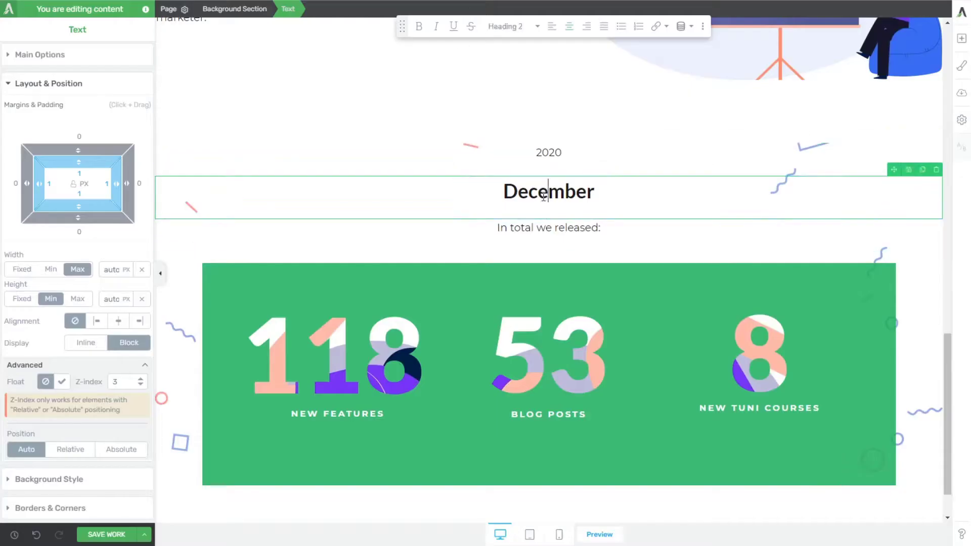
{"action": "left_click", "coordinate": [528, 161]}
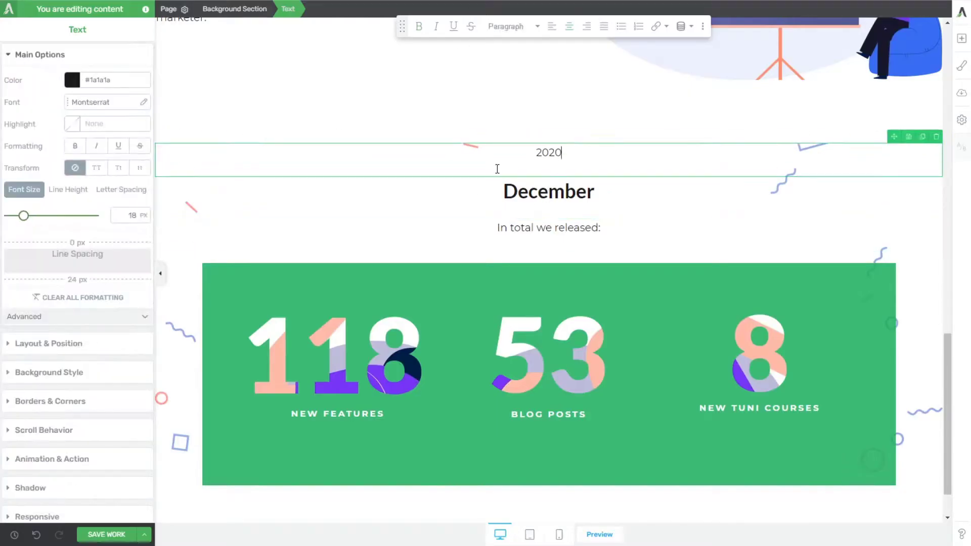
{"action": "double_click", "coordinate": [135, 215]}
{"action": "type", "text": "33"}
Step: Set the font size of December to 48 px and of "In total we released:" to 24 px
{"action": "left_click", "coordinate": [528, 199]}
{"action": "double_click", "coordinate": [130, 215]}
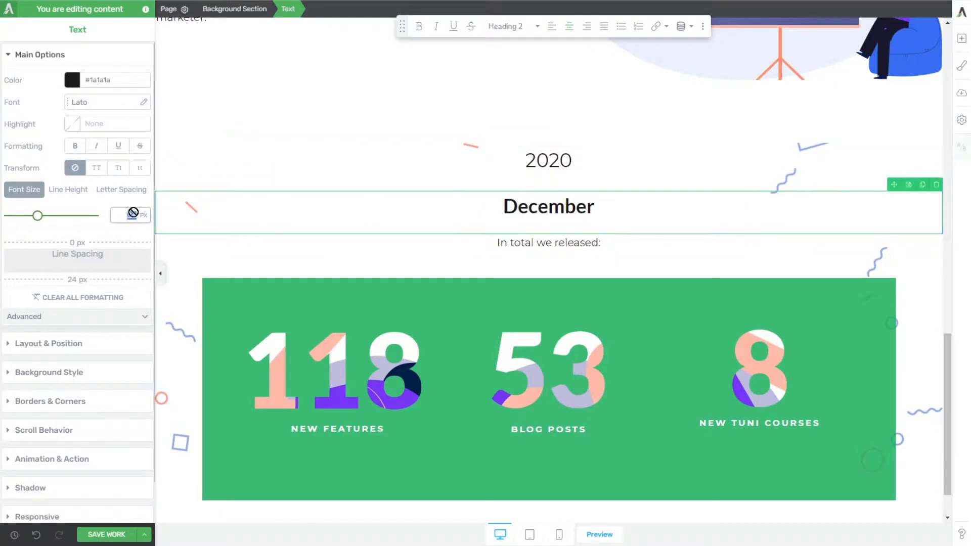
{"action": "type", "text": "48"}
{"action": "left_click", "coordinate": [528, 263]}
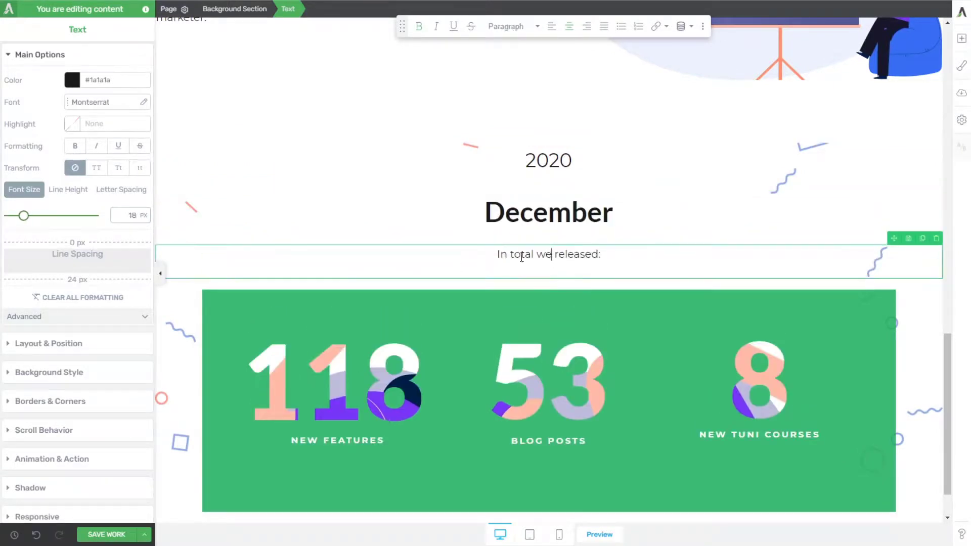
{"action": "double_click", "coordinate": [131, 215]}
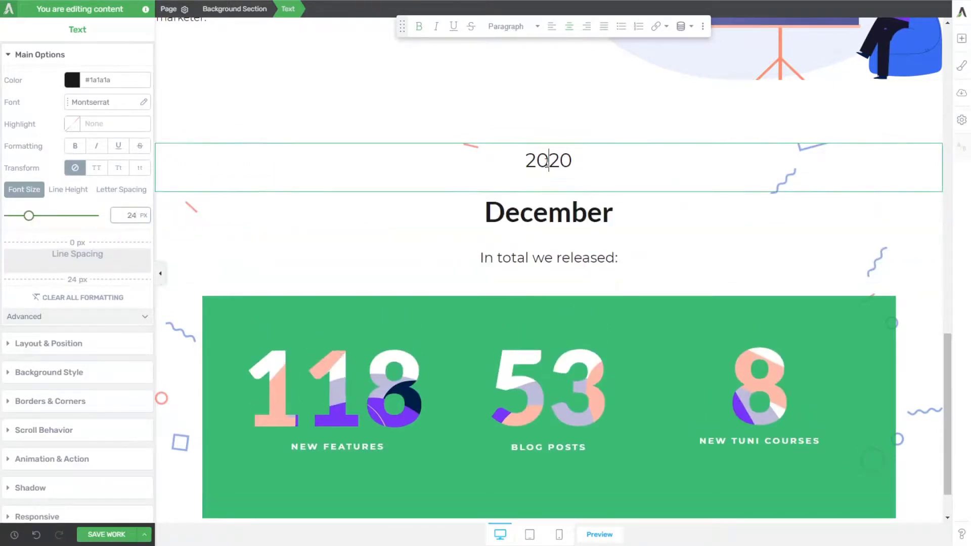
{"action": "type", "text": "33"}
Step: Reduce the line spacing below the 2020 and December texts to 0 px
{"action": "left_click", "coordinate": [556, 195]}
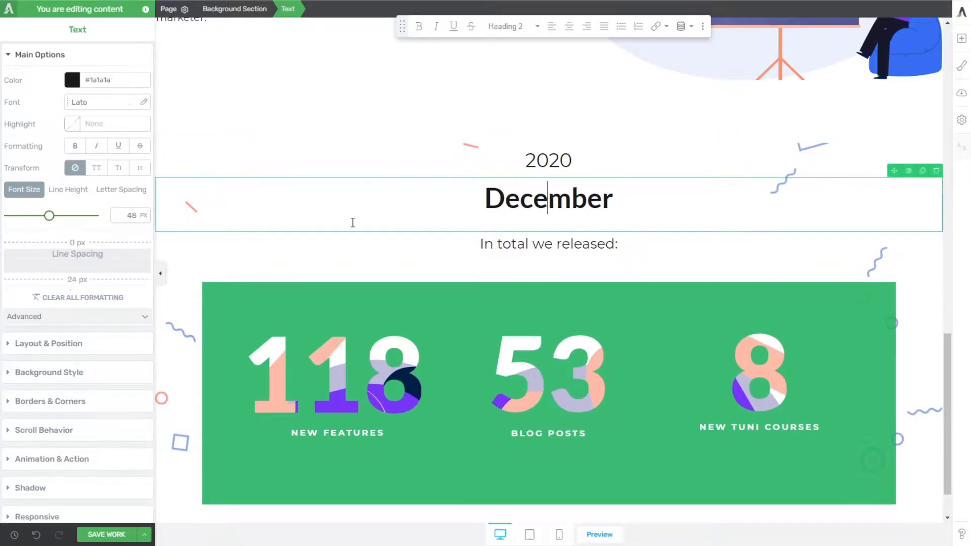
{"action": "left_click_drag", "start_coordinate": [77, 283], "coordinate": [105, 245]}
{"action": "left_click", "coordinate": [545, 230]}
Step: Set the 2020 text's bottom margin to -21 px and widen the gap between December and "In total we released:"
{"action": "left_click", "coordinate": [549, 161]}
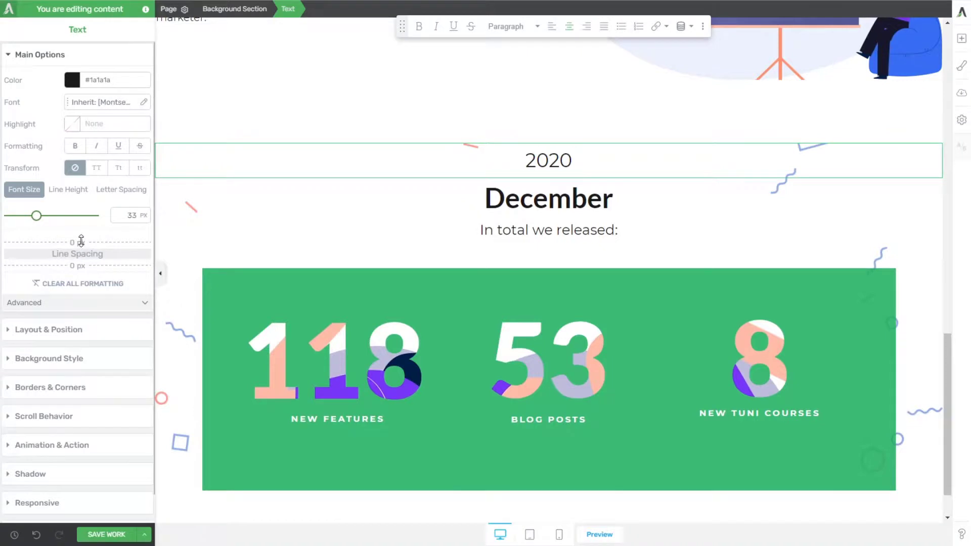
{"action": "left_click", "coordinate": [54, 329]}
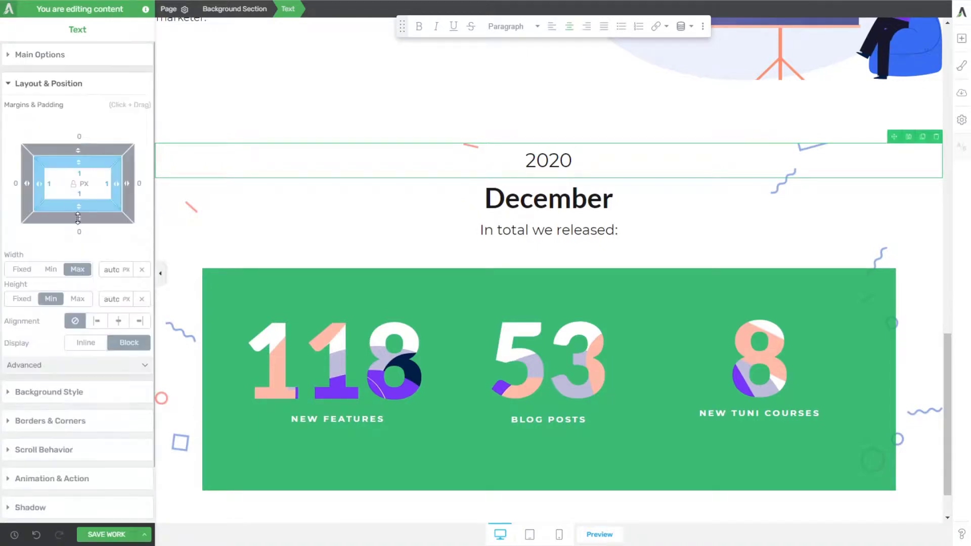
{"action": "left_click_drag", "start_coordinate": [78, 218], "coordinate": [86, 195]}
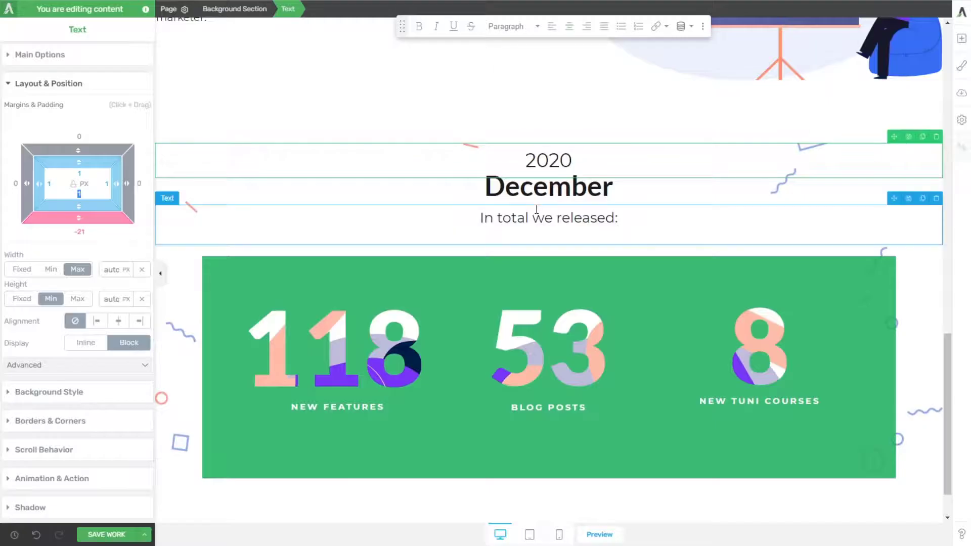
{"action": "left_click_drag", "start_coordinate": [79, 220], "coordinate": [84, 253]}
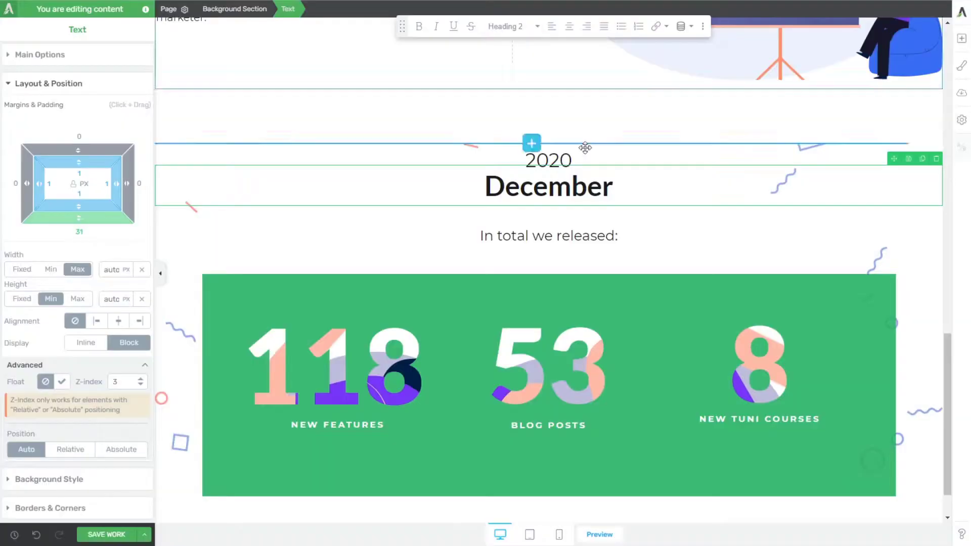
Step: Colour the 2020 and December texts with the global green Mountain Meadow, as on the reference page
{"action": "left_click", "coordinate": [582, 154]}
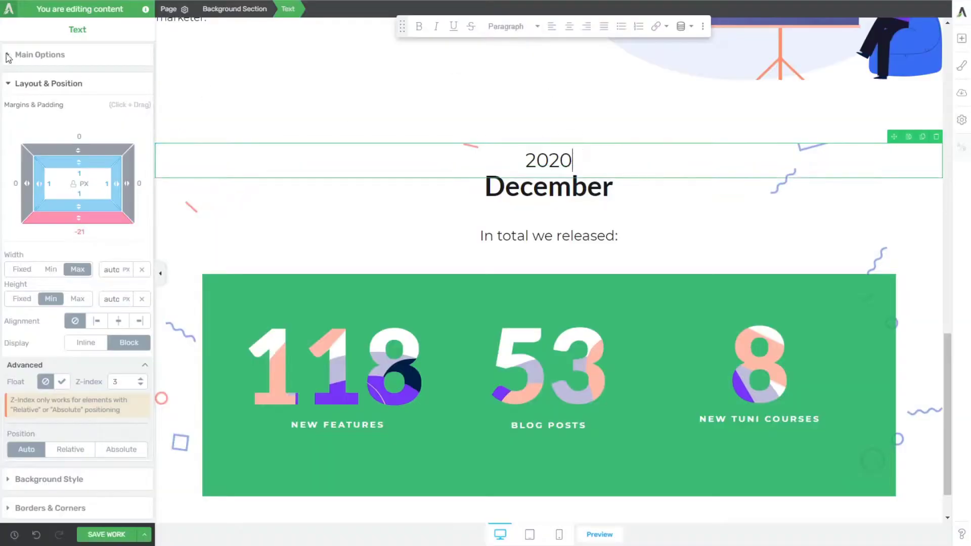
{"action": "left_click", "coordinate": [78, 81]}
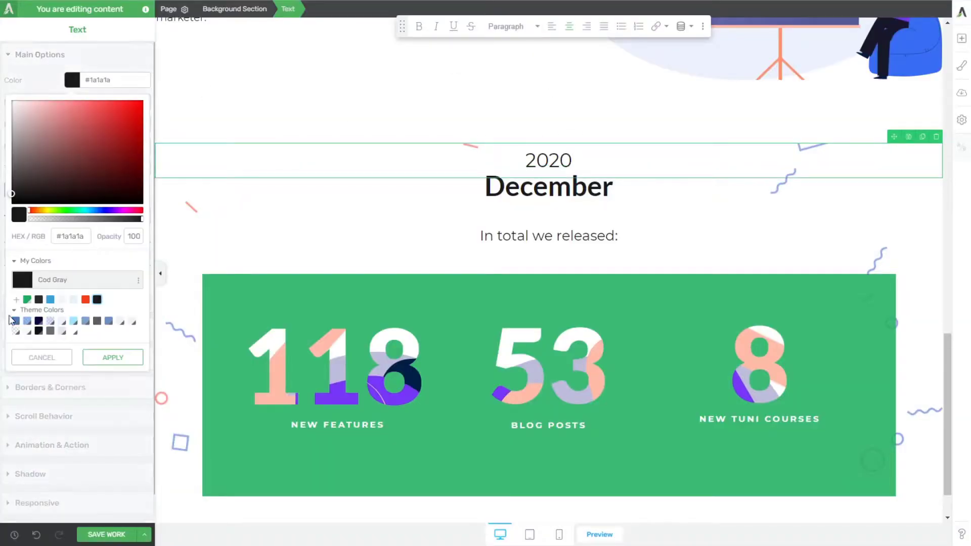
{"action": "left_click", "coordinate": [29, 301]}
{"action": "left_click", "coordinate": [535, 187]}
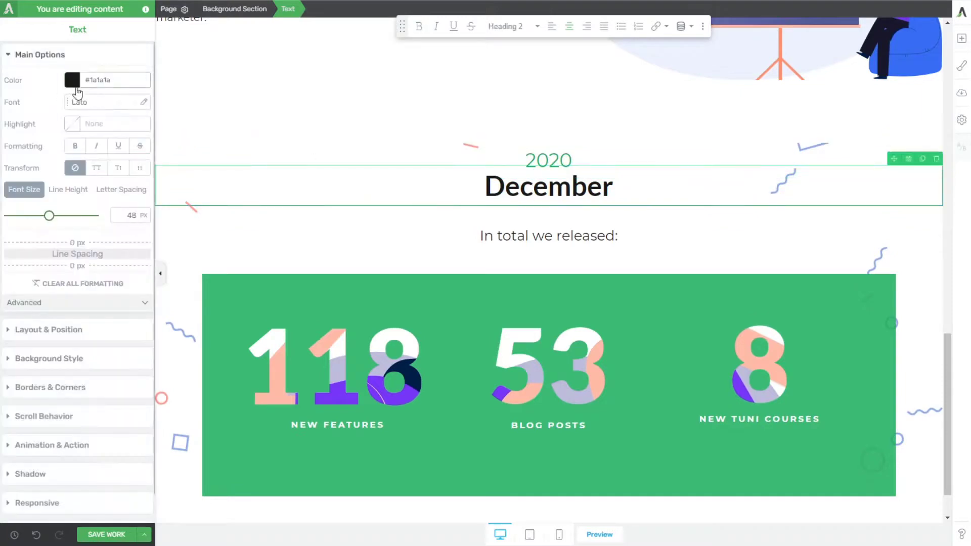
{"action": "left_click", "coordinate": [75, 81]}
{"action": "left_click", "coordinate": [28, 300]}
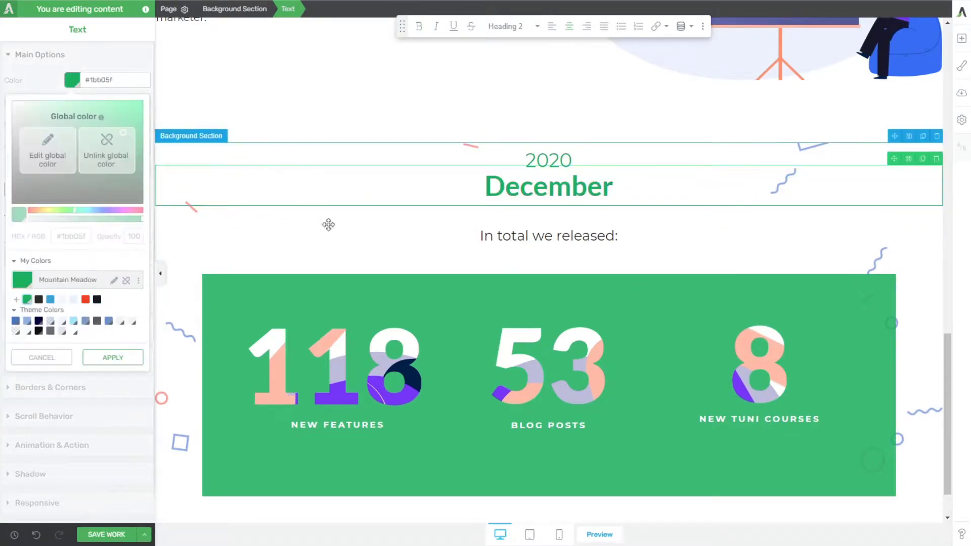
Step: Make the whole "In total we released:" text bold
{"action": "left_click", "coordinate": [481, 236]}
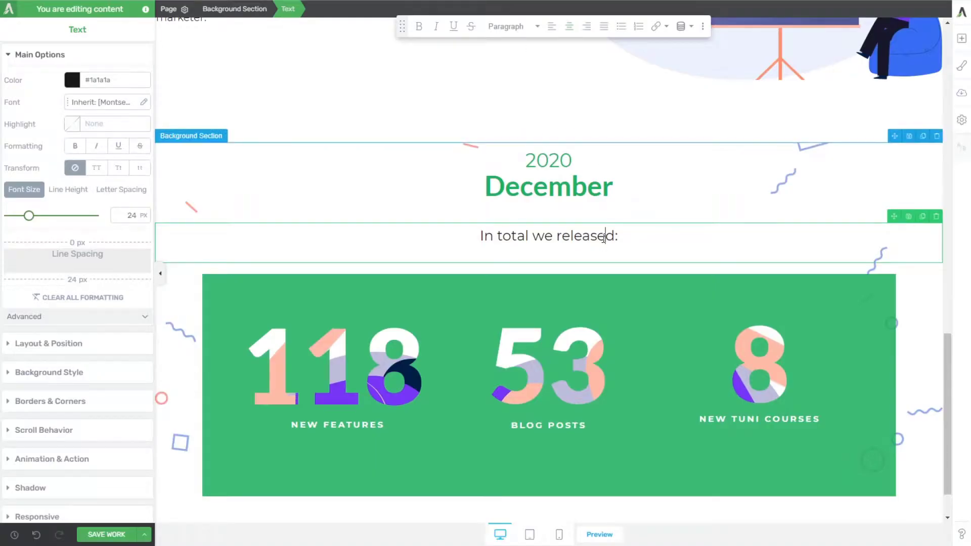
{"action": "key", "text": "ctrl+a"}
{"action": "key", "text": "ctrl+b"}
Step: Set the top and bottom padding of the December background section to 60 px
{"action": "left_click", "coordinate": [427, 215]}
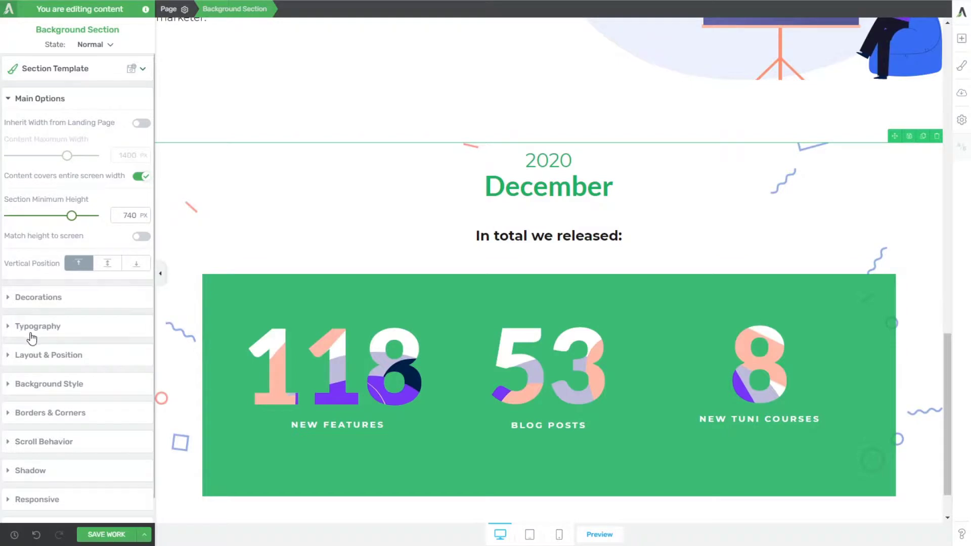
{"action": "left_click", "coordinate": [42, 355]}
{"action": "type", "text": "60"}
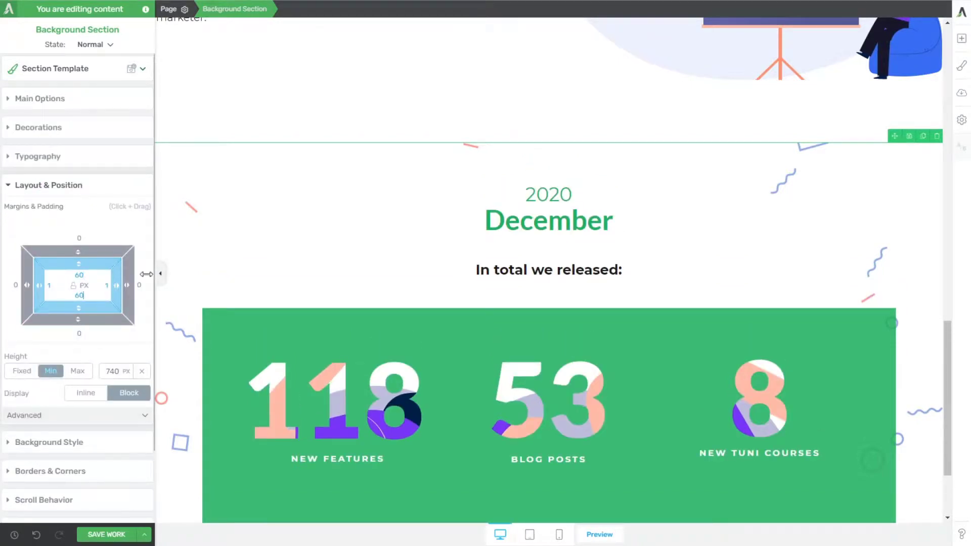
{"action": "scroll", "coordinate": [362, 204], "scroll_direction": "down", "scroll_amount": 3}
{"action": "scroll", "coordinate": [403, 249], "scroll_direction": "up", "scroll_amount": 3}
Step: Sample the December section's background colour on the reference page and add it as a solid colour layer, #f6f7f8, to the background section
{"action": "scroll", "coordinate": [385, 120], "scroll_direction": "down", "scroll_amount": 2}
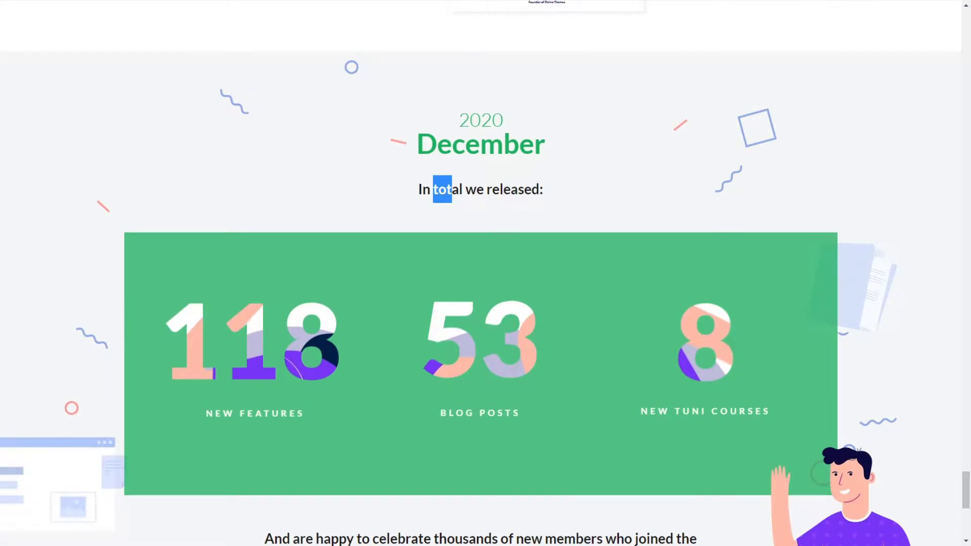
{"action": "left_click", "coordinate": [273, 165]}
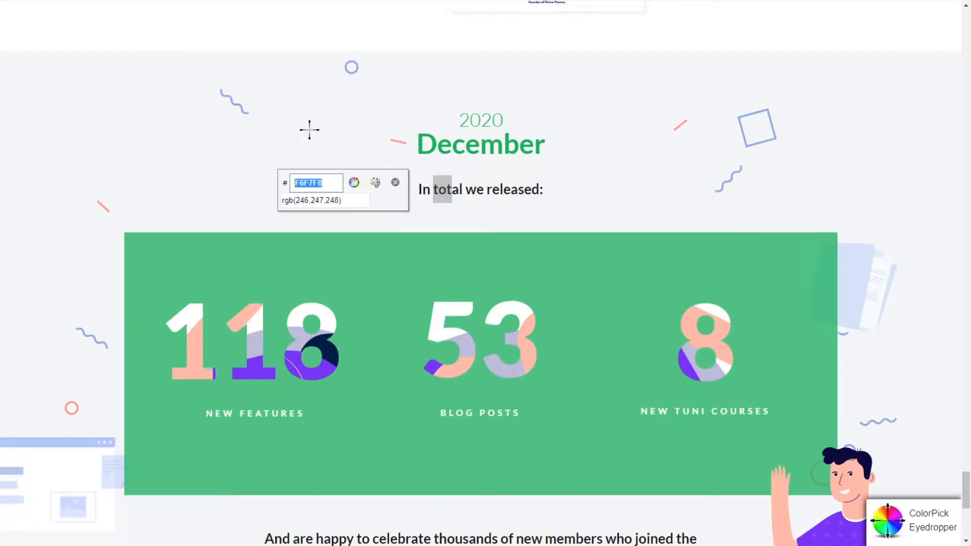
{"action": "key", "text": "Escape"}
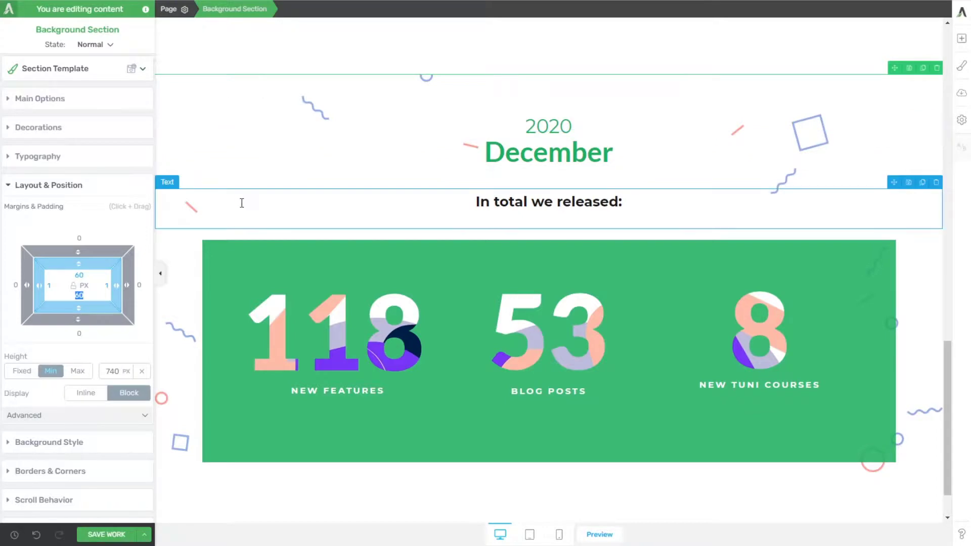
{"action": "scroll", "coordinate": [57, 392], "scroll_direction": "down", "scroll_amount": 3}
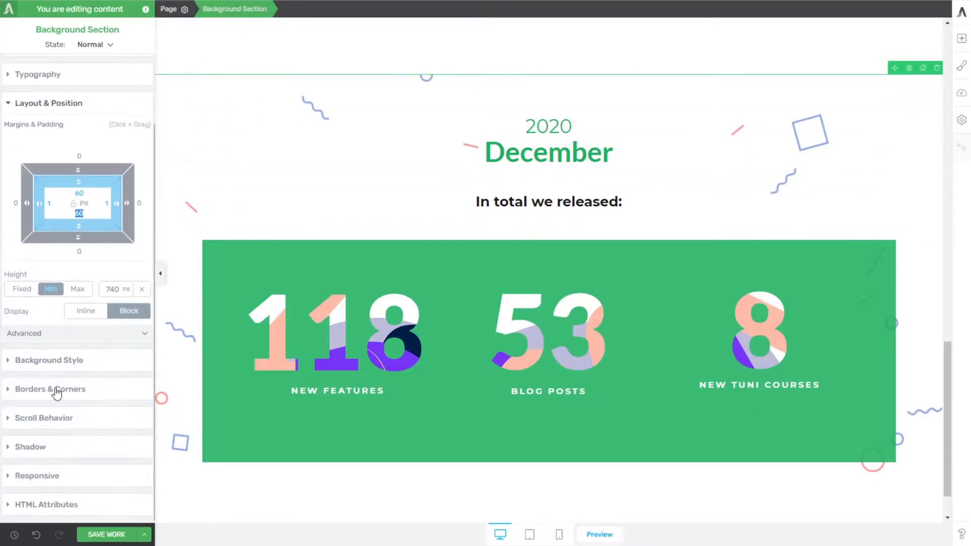
{"action": "left_click", "coordinate": [49, 361]}
{"action": "left_click", "coordinate": [73, 238]}
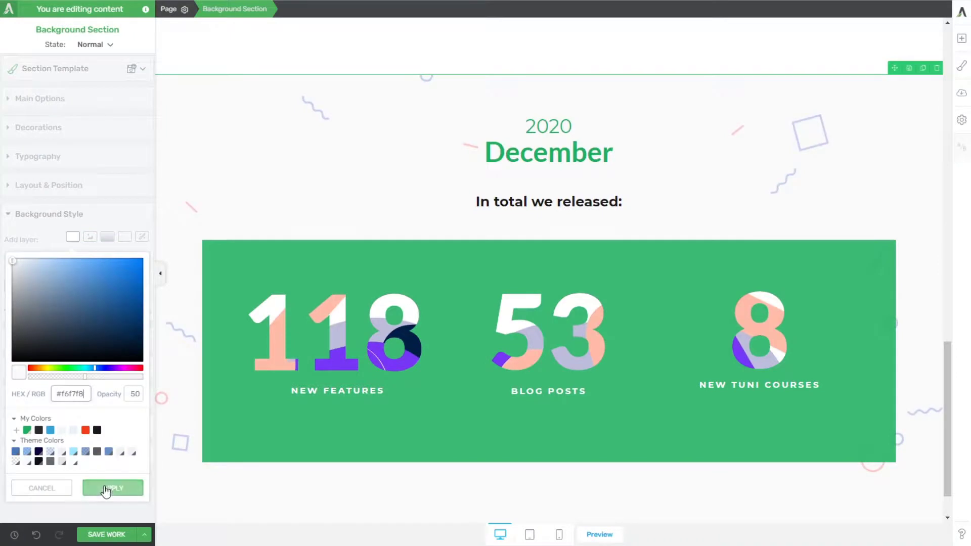
{"action": "left_click", "coordinate": [106, 489]}
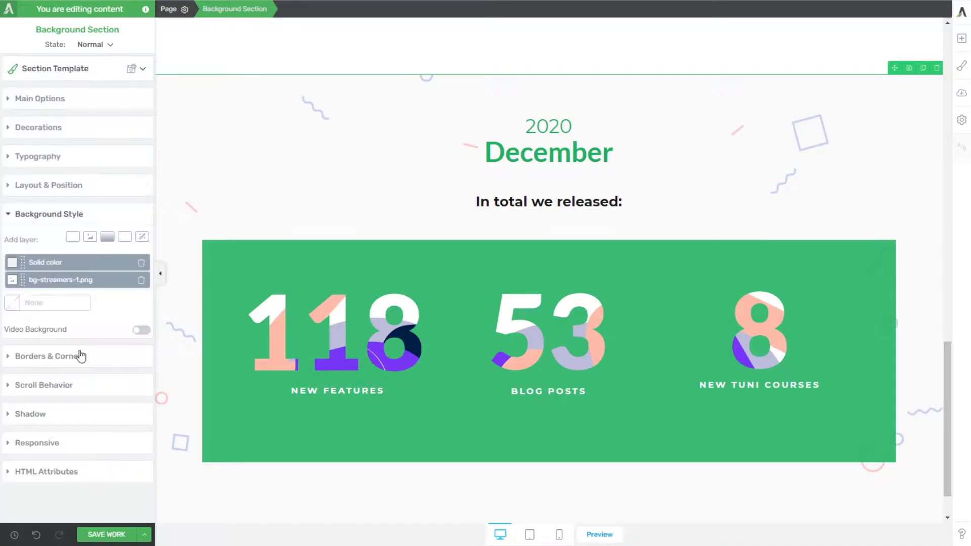
Step: Set the solid colour layer's opacity to 100 and move it beneath the bg-streamers-1.png layer
{"action": "left_click", "coordinate": [45, 272]}
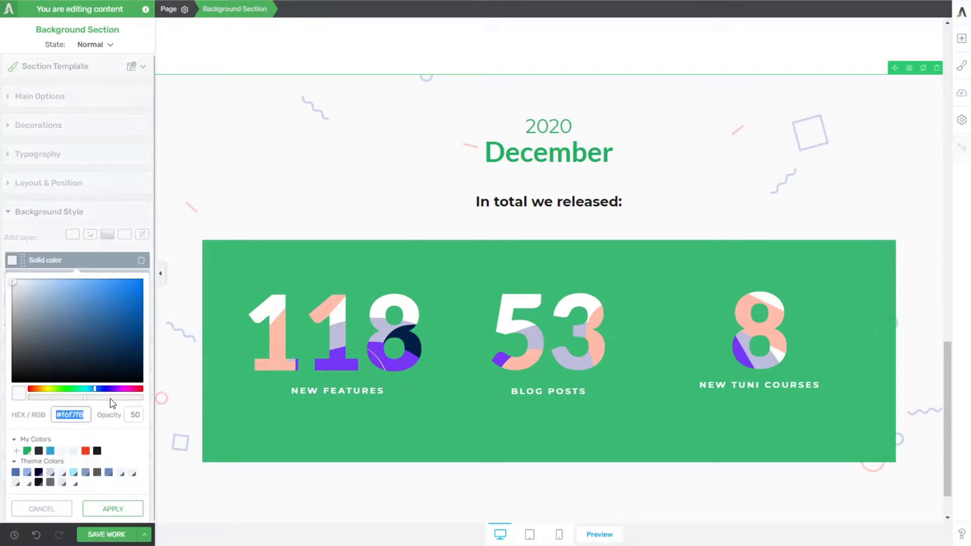
{"action": "left_click", "coordinate": [108, 506]}
{"action": "left_click_drag", "start_coordinate": [28, 266], "coordinate": [26, 283]}
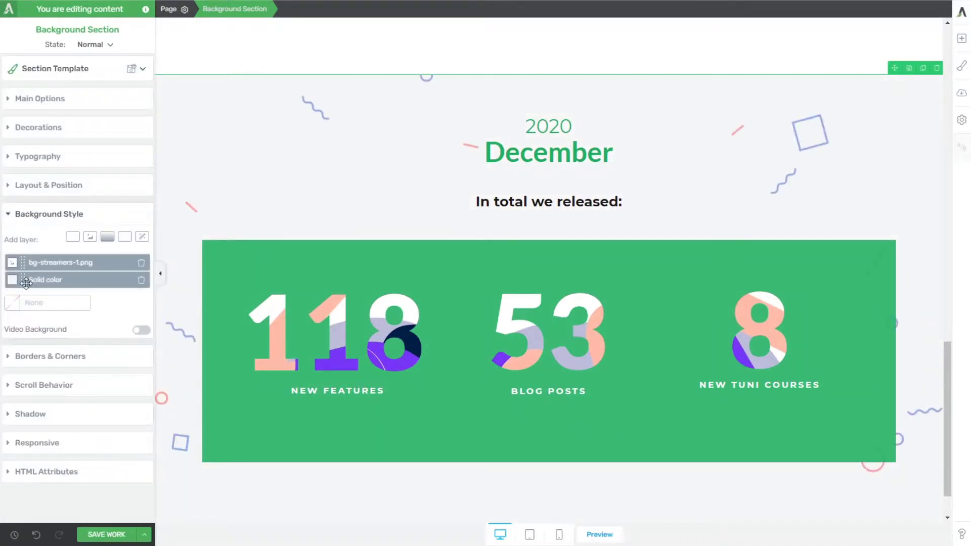
Step: Examine the reference page's December section, its waving man illustration, closing text and footer, for the elements that are still missing
{"action": "scroll", "coordinate": [282, 191], "scroll_direction": "up", "scroll_amount": 3}
{"action": "scroll", "coordinate": [279, 208], "scroll_direction": "down", "scroll_amount": 4}
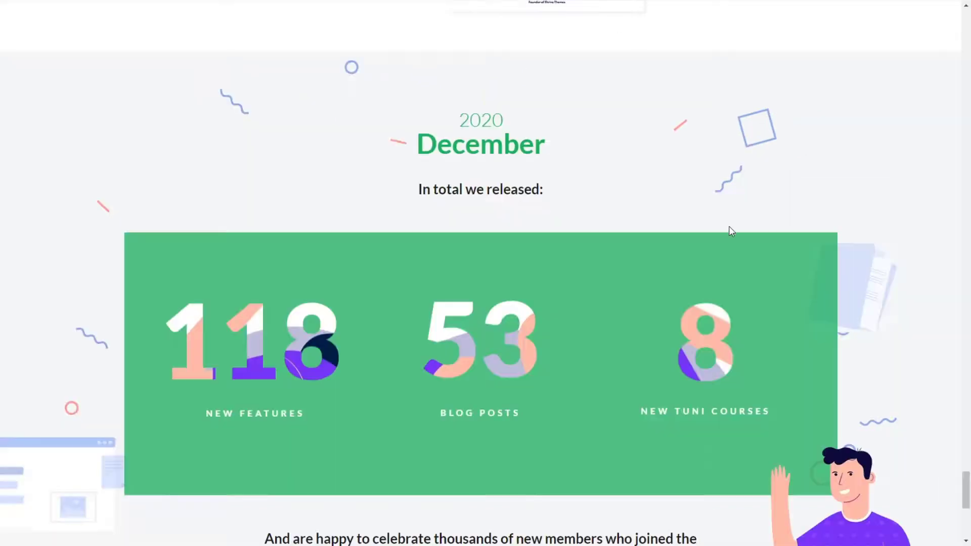
{"action": "scroll", "coordinate": [830, 209], "scroll_direction": "down", "scroll_amount": 6}
{"action": "scroll", "coordinate": [829, 209], "scroll_direction": "up", "scroll_amount": 1}
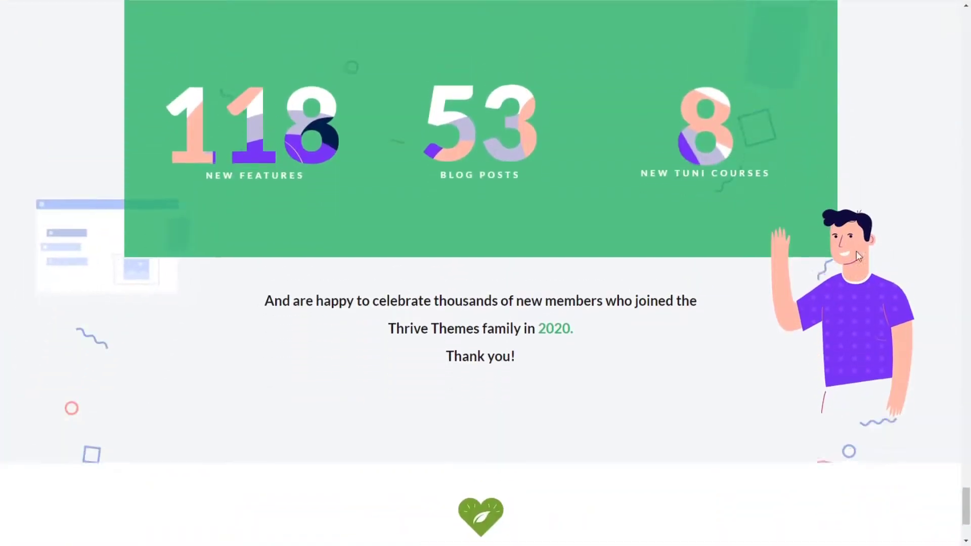
{"action": "scroll", "coordinate": [770, 275], "scroll_direction": "down", "scroll_amount": 1}
{"action": "scroll", "coordinate": [781, 277], "scroll_direction": "up", "scroll_amount": 4}
{"action": "scroll", "coordinate": [778, 276], "scroll_direction": "up", "scroll_amount": 11}
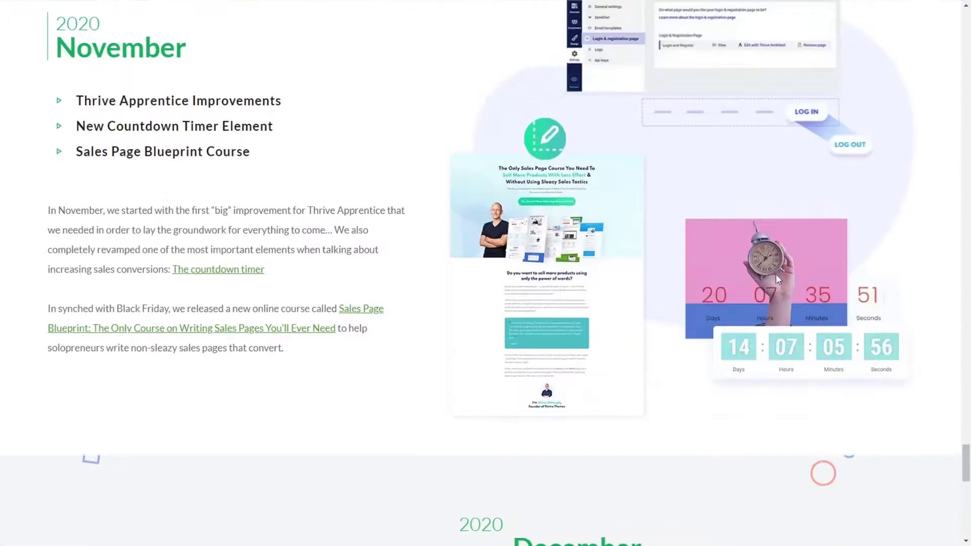
{"action": "scroll", "coordinate": [768, 269], "scroll_direction": "down", "scroll_amount": 16}
{"action": "scroll", "coordinate": [770, 269], "scroll_direction": "down", "scroll_amount": 1}
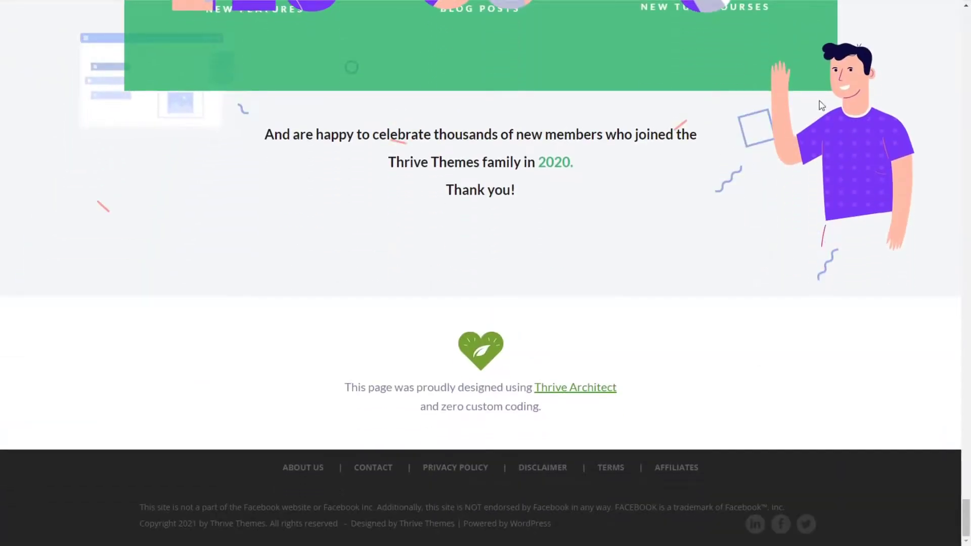
Step: Insert the full-size waving man image, section_12_element_01-1.png, directly below the green statistics box in the December section
{"action": "key", "text": "ctrl+Tab"}
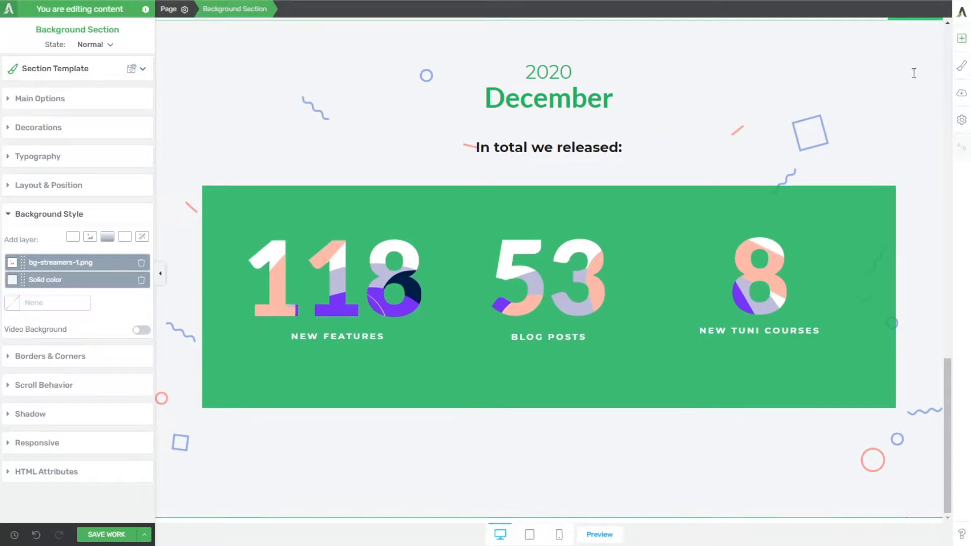
{"action": "left_click", "coordinate": [961, 39]}
{"action": "left_click_drag", "start_coordinate": [916, 116], "coordinate": [777, 401]}
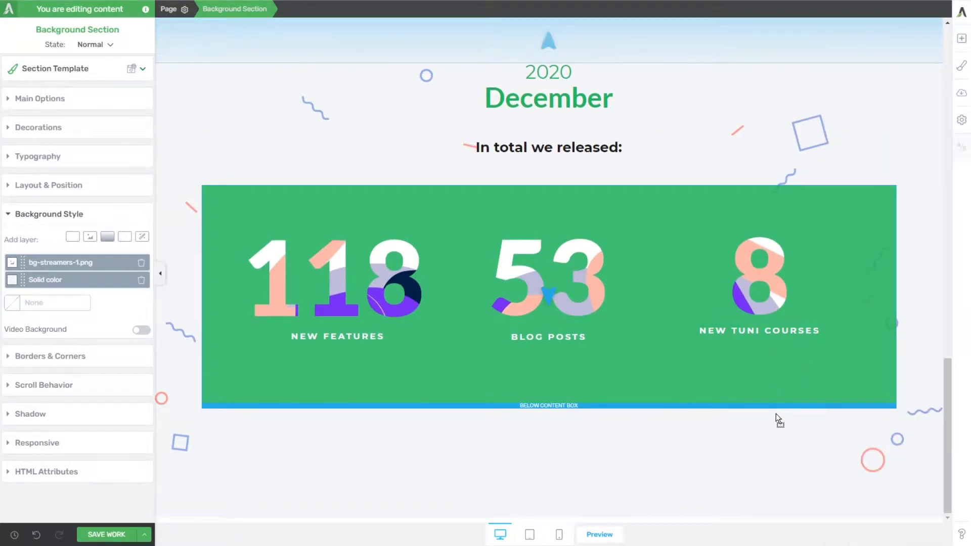
{"action": "left_click_drag", "start_coordinate": [521, 407], "coordinate": [522, 409]}
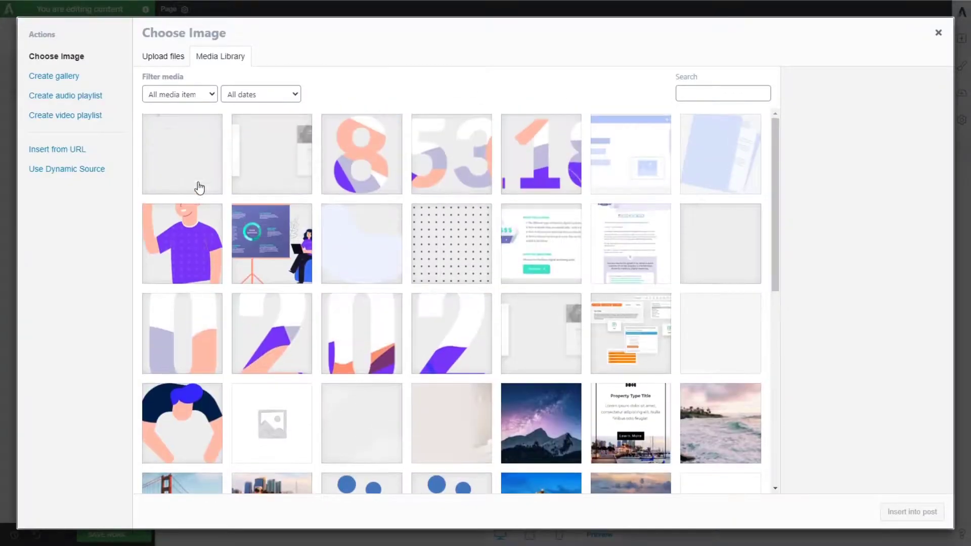
{"action": "left_click", "coordinate": [192, 247]}
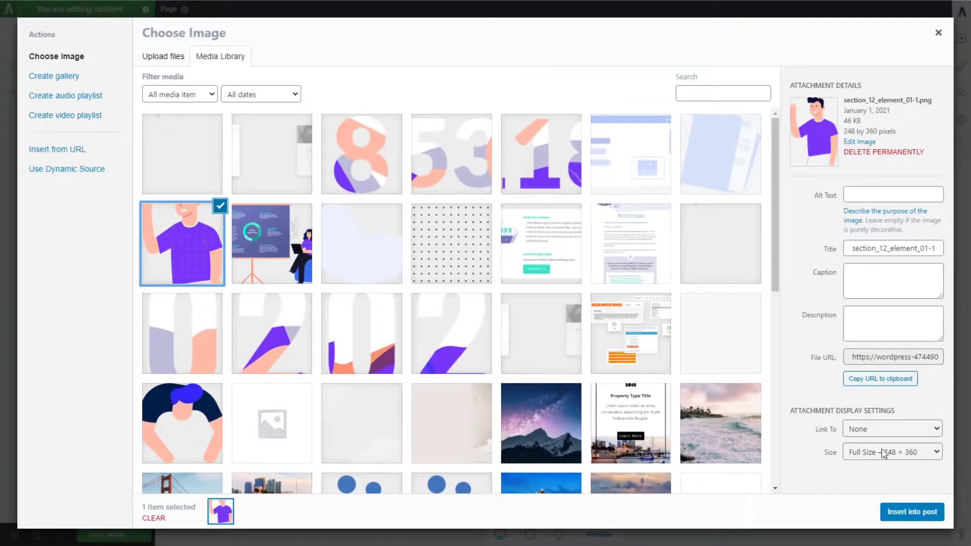
{"action": "left_click", "coordinate": [905, 521]}
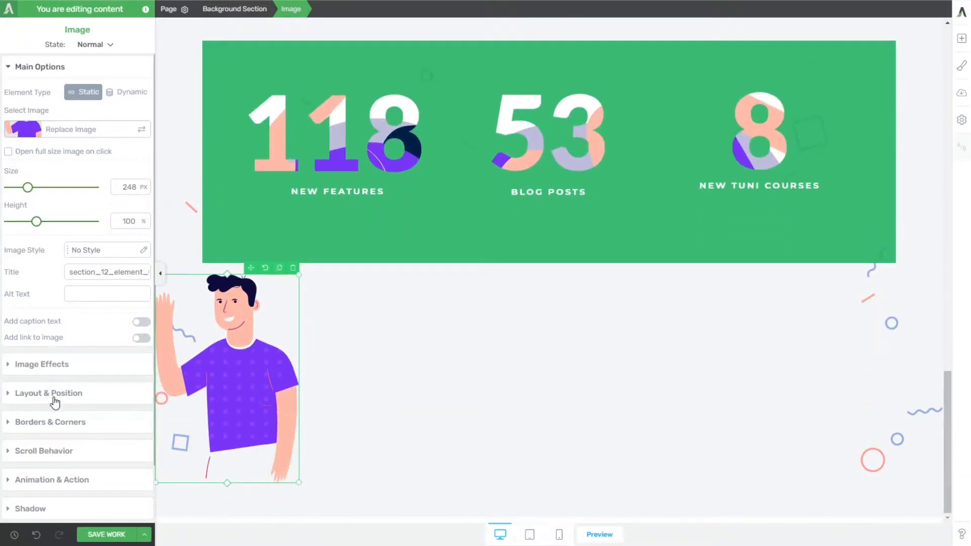
Step: Align the waving man image to the right and set its relative vertical position to -173 px
{"action": "left_click", "coordinate": [53, 394]}
{"action": "left_click", "coordinate": [137, 300]}
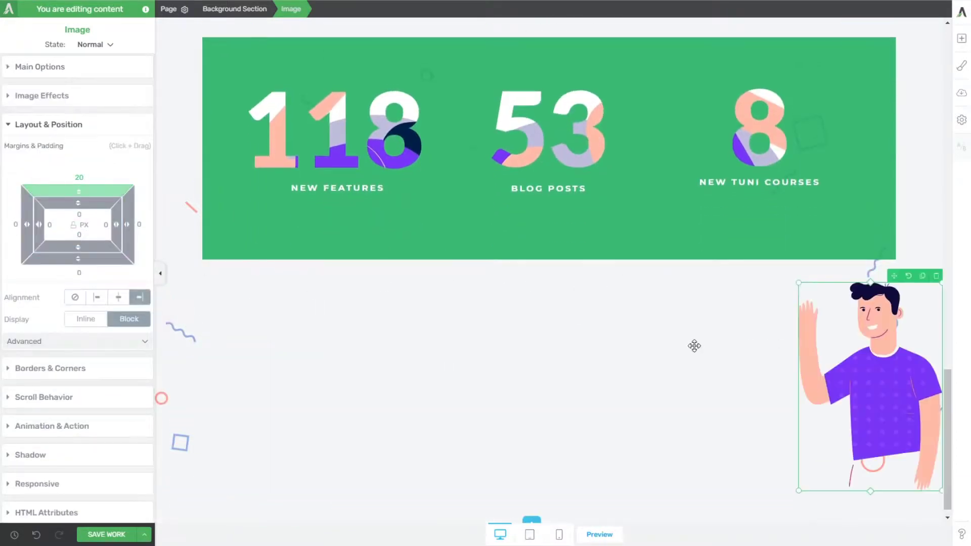
{"action": "left_click", "coordinate": [117, 347]}
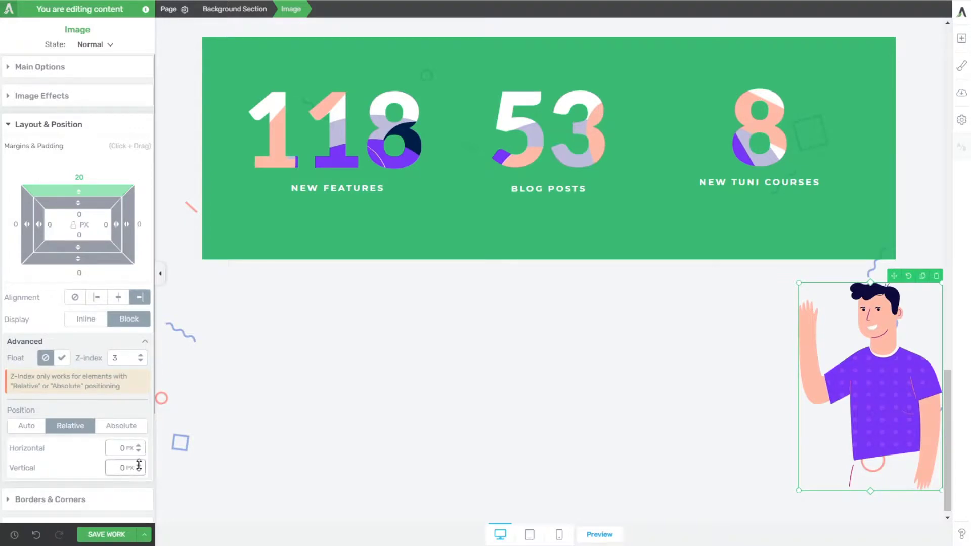
{"action": "left_click_drag", "start_coordinate": [139, 466], "coordinate": [141, 545]}
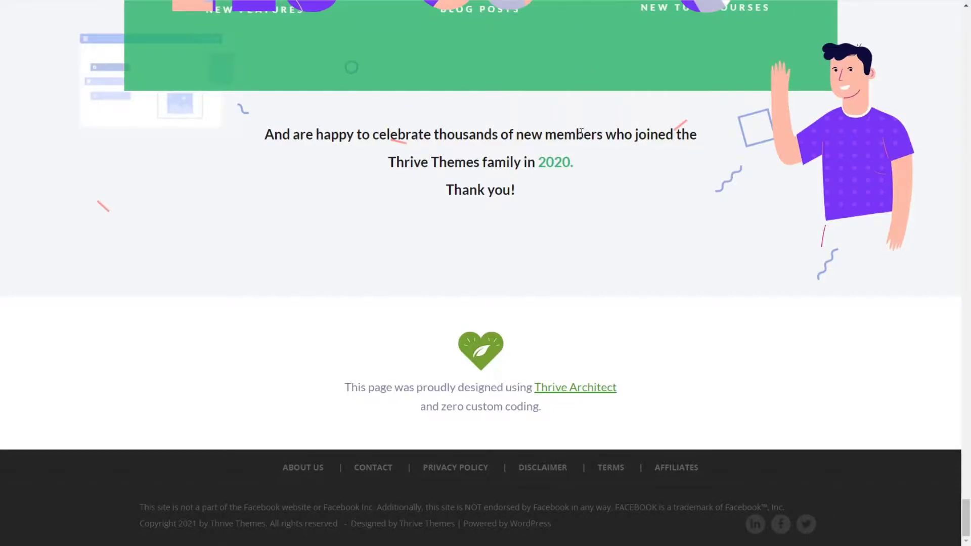
{"action": "scroll", "coordinate": [580, 133], "scroll_direction": "up", "scroll_amount": 3}
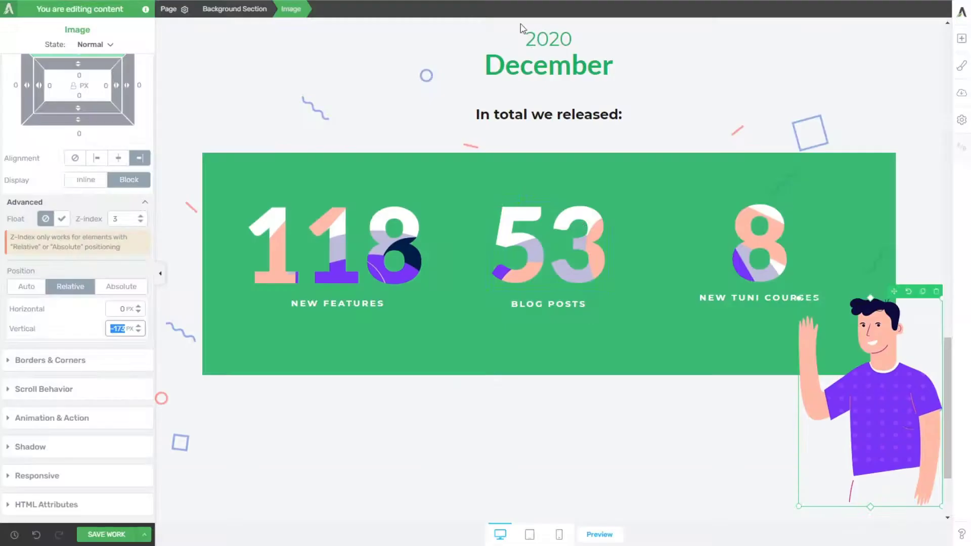
{"action": "scroll", "coordinate": [799, 239], "scroll_direction": "down", "scroll_amount": 1}
{"action": "left_click", "coordinate": [721, 384]}
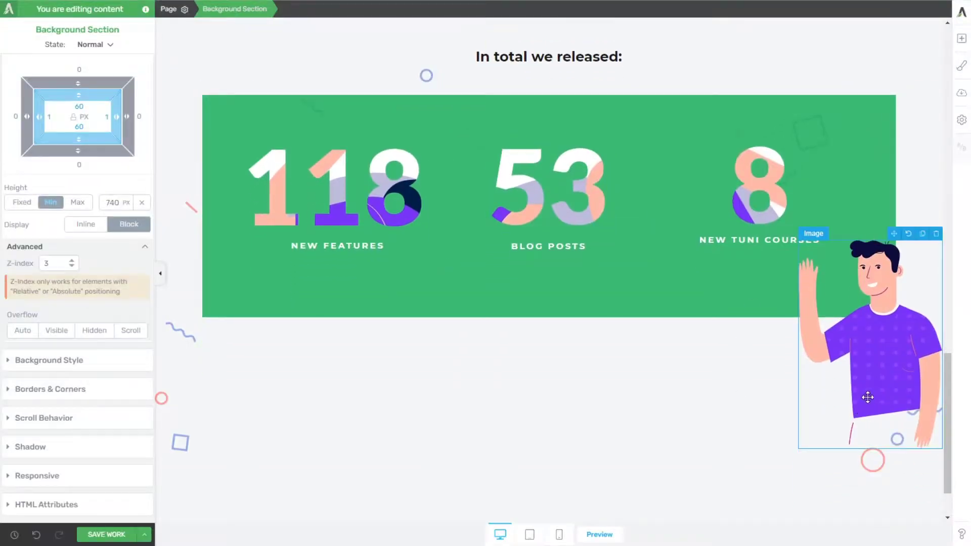
Step: Set the waving man image's relative horizontal position to -14 px and check the placement on the widened canvas
{"action": "left_click", "coordinate": [868, 398]}
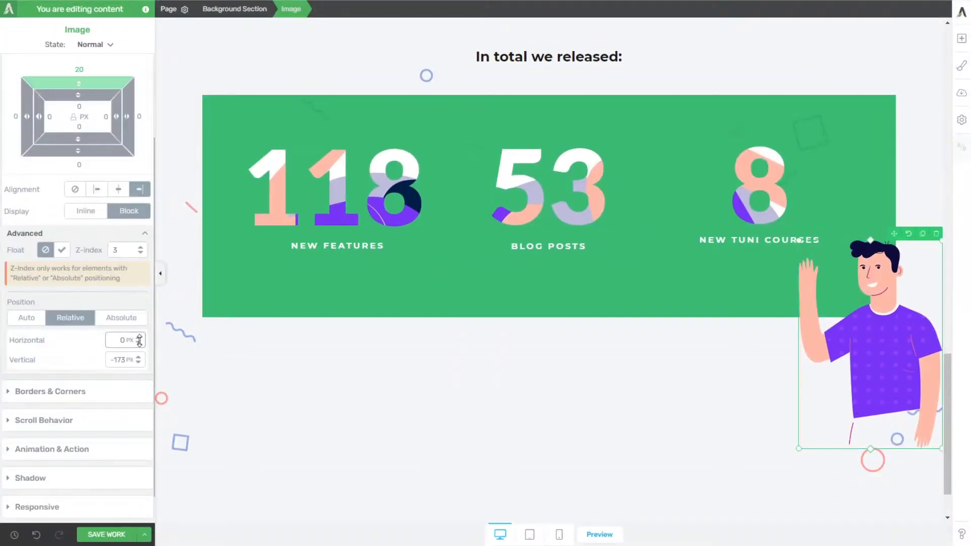
{"action": "mouse_move", "coordinate": [140, 340]}
{"action": "left_mouse_down"}
{"action": "mouse_move", "coordinate": [143, 391]}
{"action": "mouse_move", "coordinate": [139, 321]}
{"action": "mouse_move", "coordinate": [144, 348]}
{"action": "left_mouse_up"}
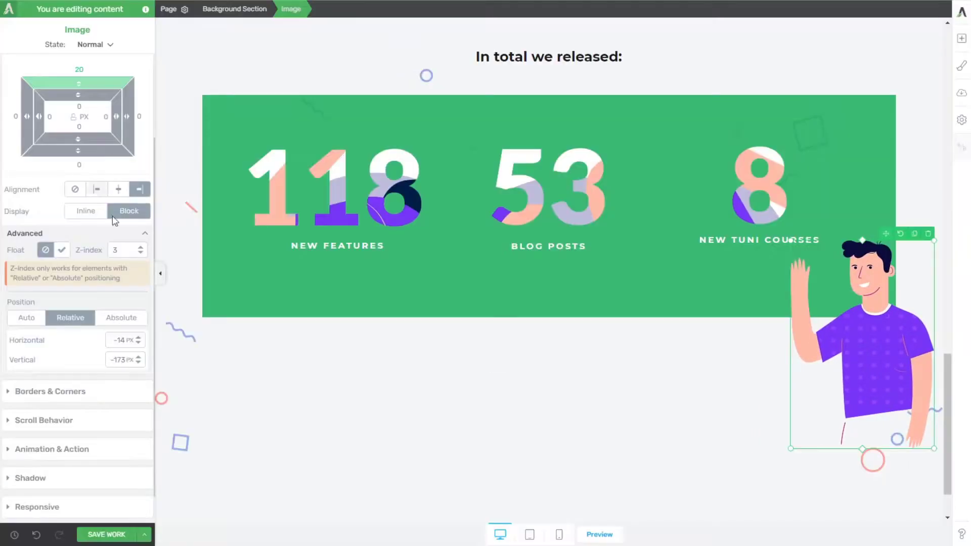
{"action": "left_click", "coordinate": [162, 269]}
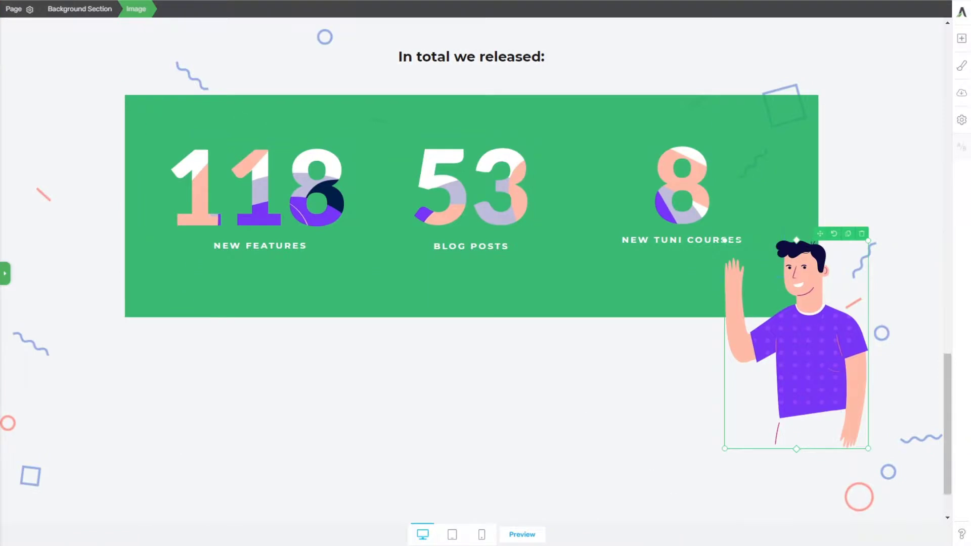
{"action": "left_click", "coordinate": [546, 447]}
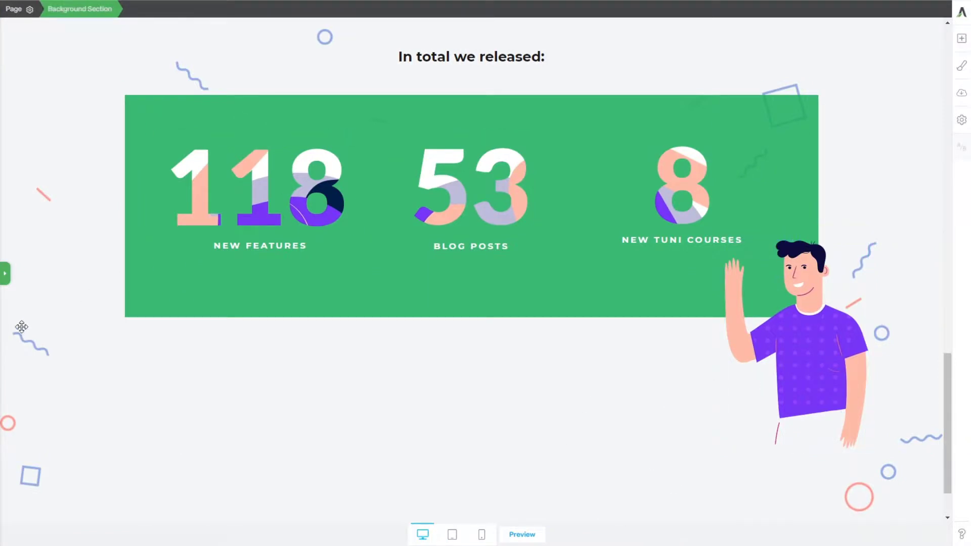
{"action": "left_click", "coordinate": [7, 280]}
Step: Add a Fade in CSS animation, triggered on coming into view, to the waving man image and save the page
{"action": "left_click", "coordinate": [858, 364]}
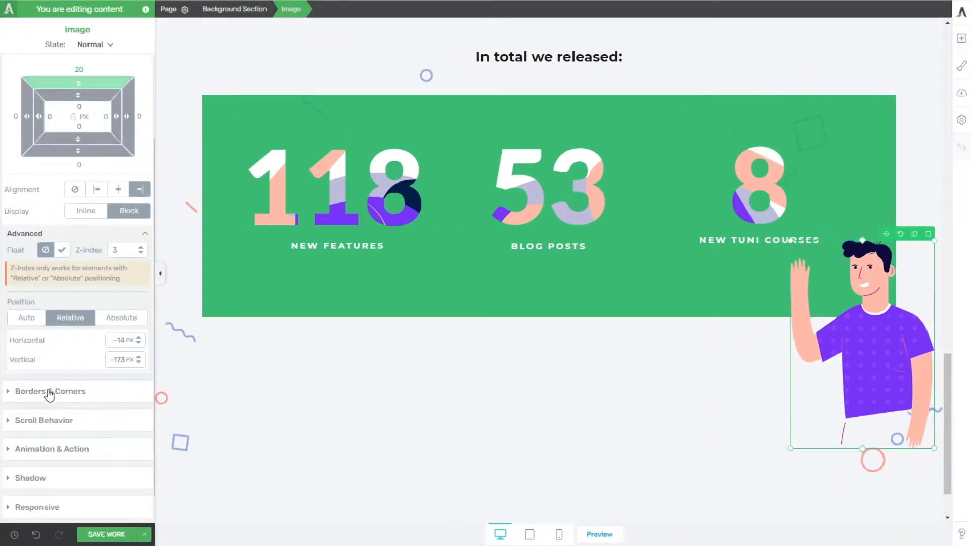
{"action": "left_click", "coordinate": [59, 450]}
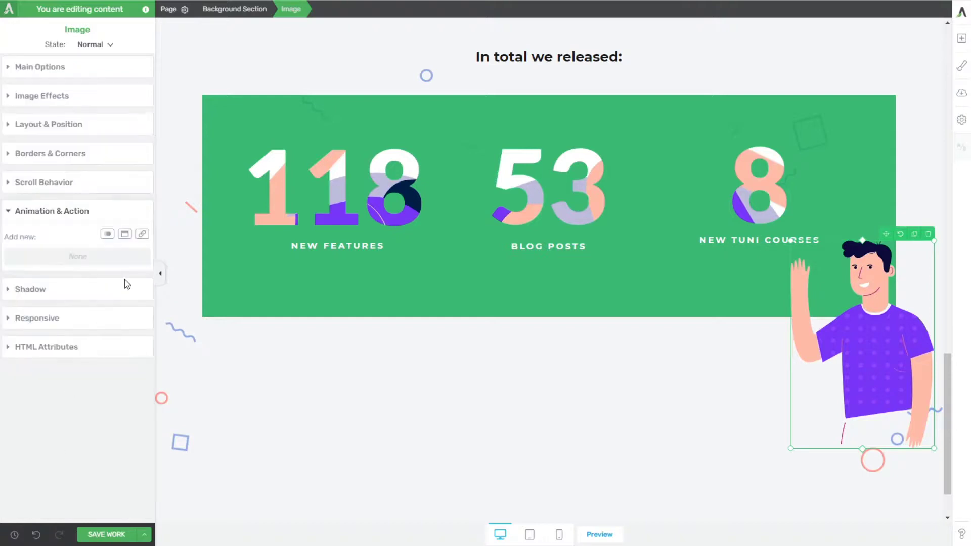
{"action": "left_click", "coordinate": [107, 235]}
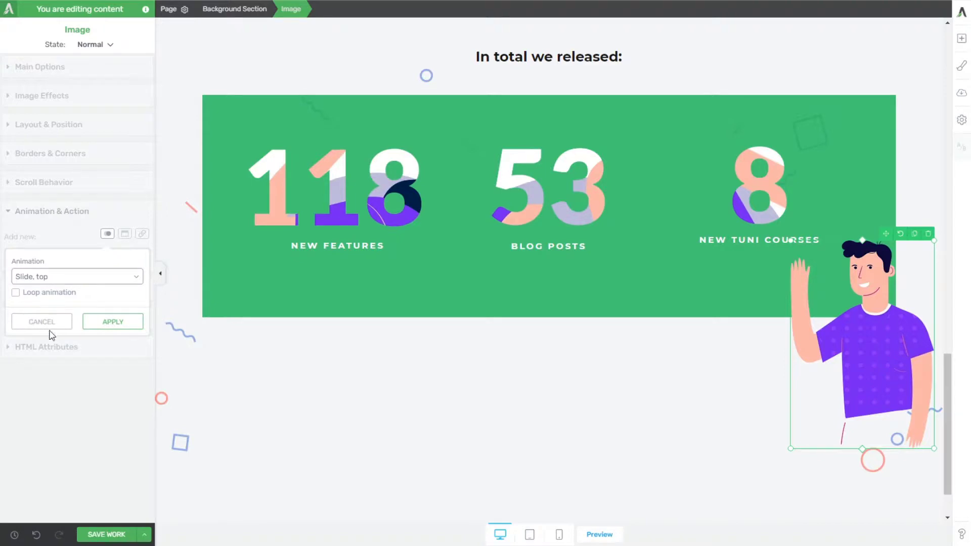
{"action": "left_click", "coordinate": [40, 403]}
{"action": "left_click", "coordinate": [113, 322]}
{"action": "left_click", "coordinate": [112, 536]}
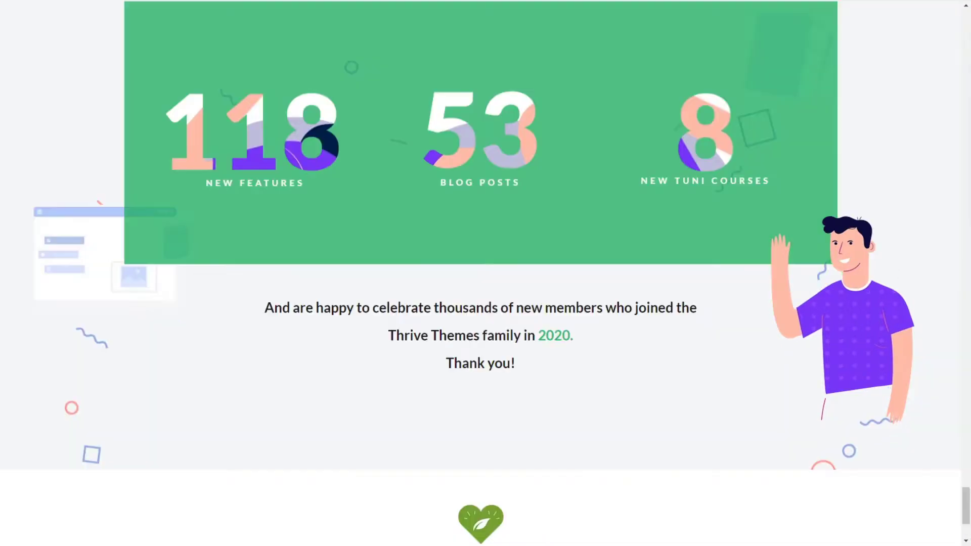
Step: Copy the closing thank-you message from the reference page into a new text element below the green statistics box and centre its text
{"action": "left_click_drag", "start_coordinate": [547, 372], "coordinate": [266, 308]}
{"action": "key", "text": "ctrl+c"}
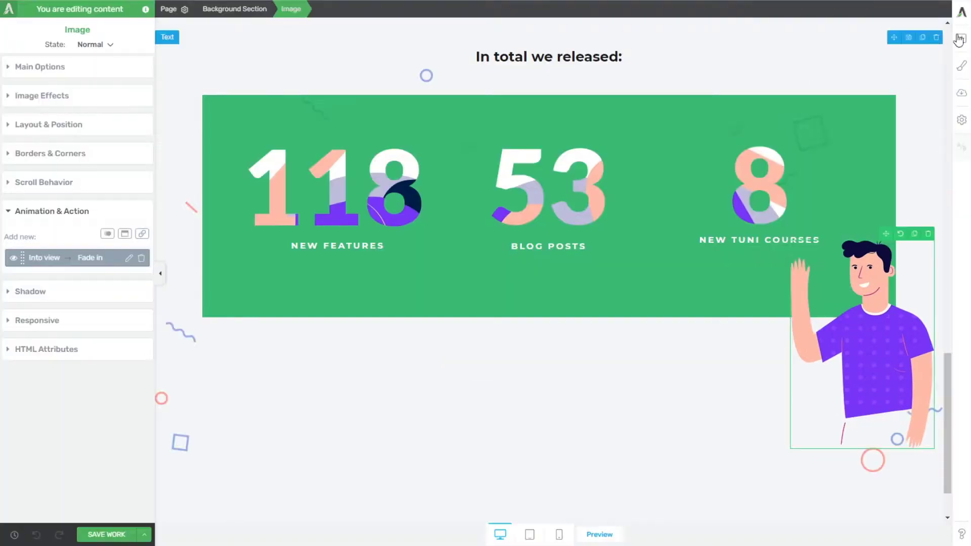
{"action": "left_click", "coordinate": [961, 38]}
{"action": "left_click_drag", "start_coordinate": [858, 129], "coordinate": [570, 306]}
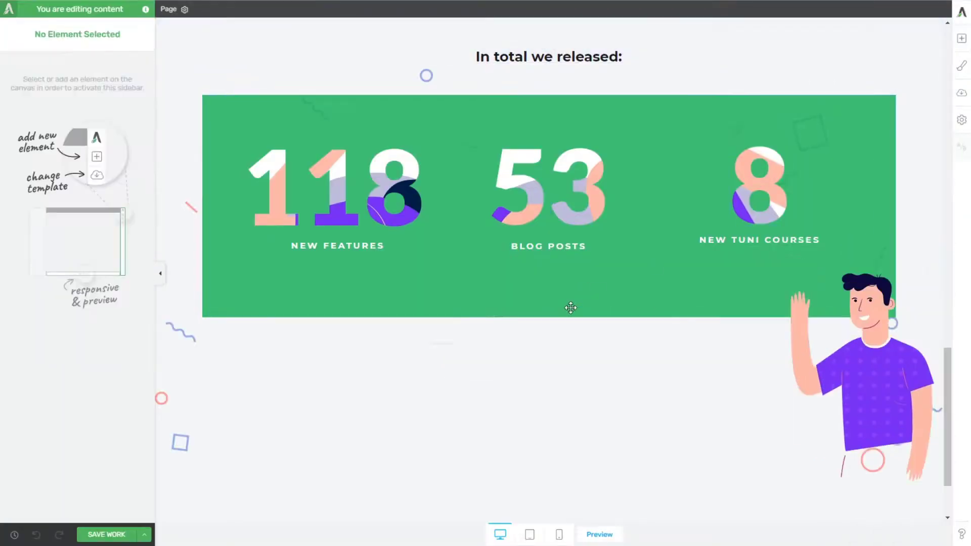
{"action": "key", "text": "ctrl+v"}
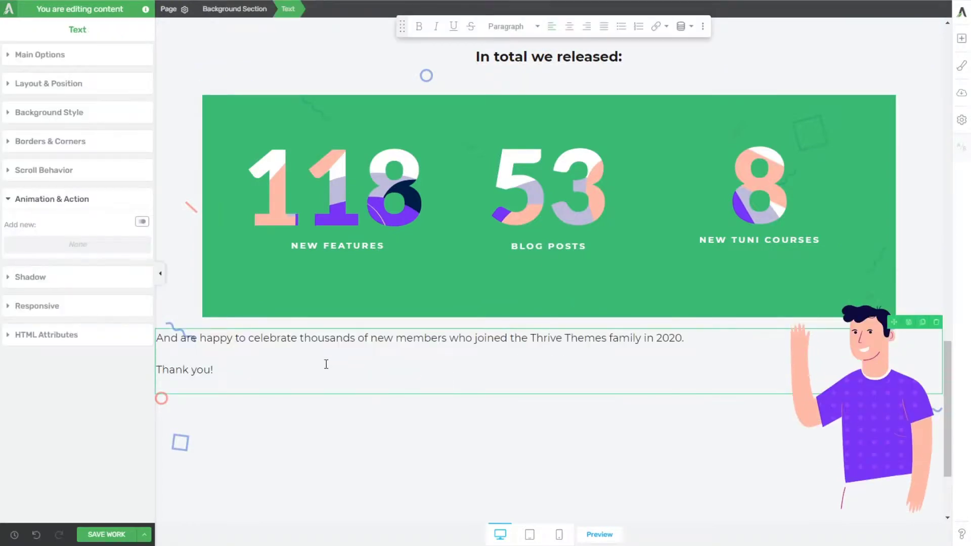
{"action": "key", "text": "ctrl+a"}
{"action": "left_click", "coordinate": [566, 33]}
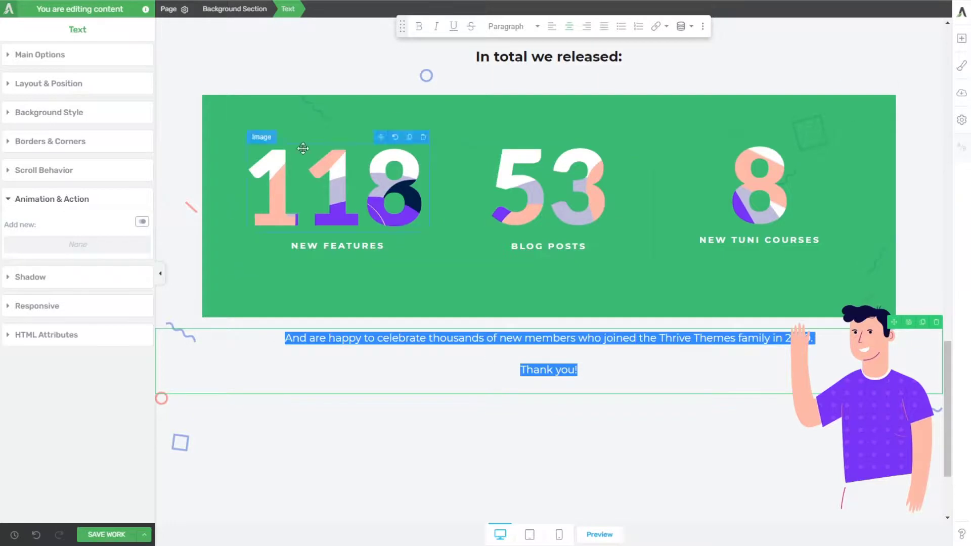
{"action": "left_click", "coordinate": [570, 419]}
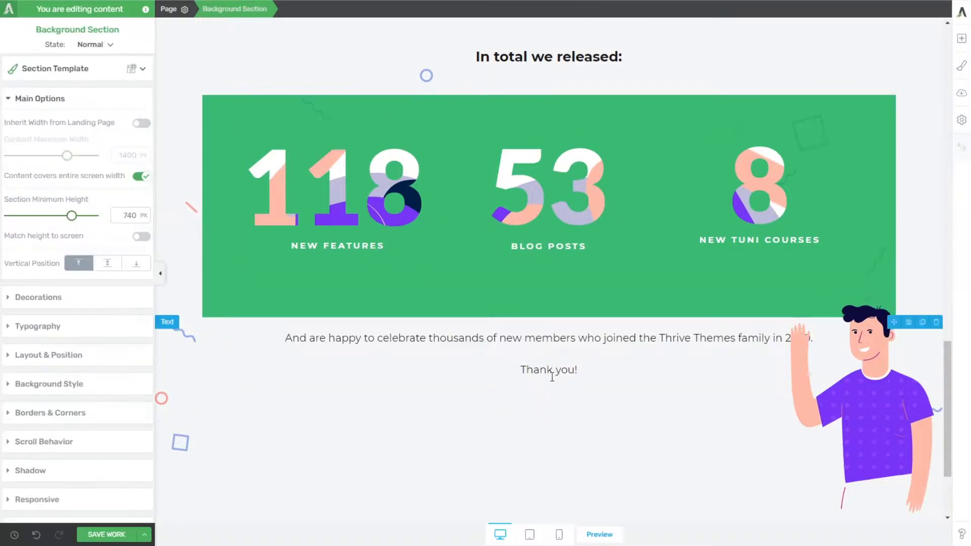
Step: Limit the closing text element to a maximum width of 752 px and centre the element in the section
{"action": "left_click", "coordinate": [552, 339]}
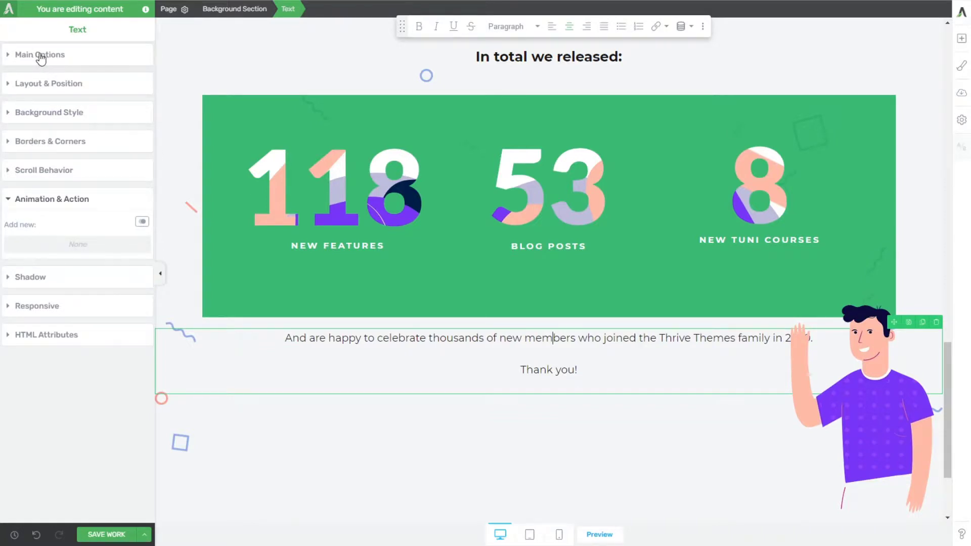
{"action": "left_click", "coordinate": [52, 88]}
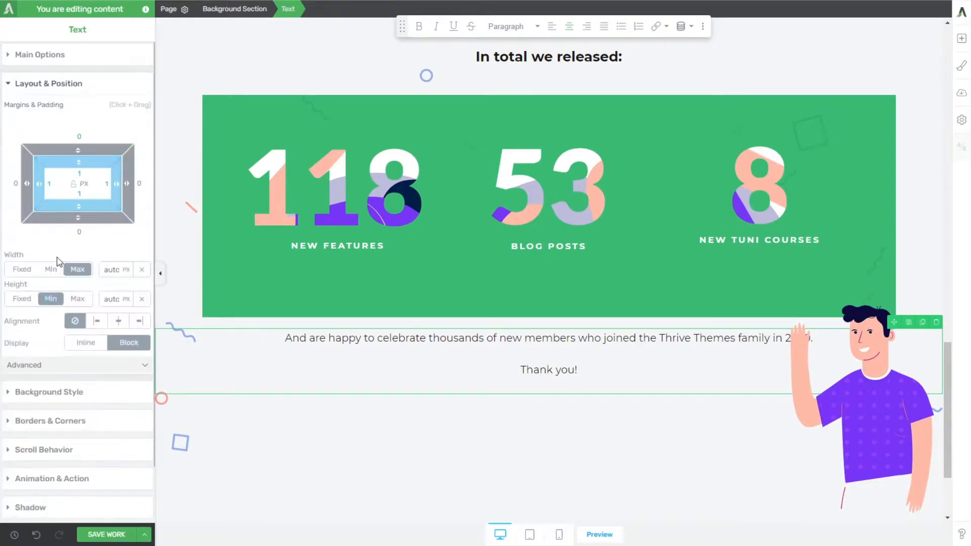
{"action": "left_click_drag", "start_coordinate": [120, 287], "coordinate": [122, 515]}
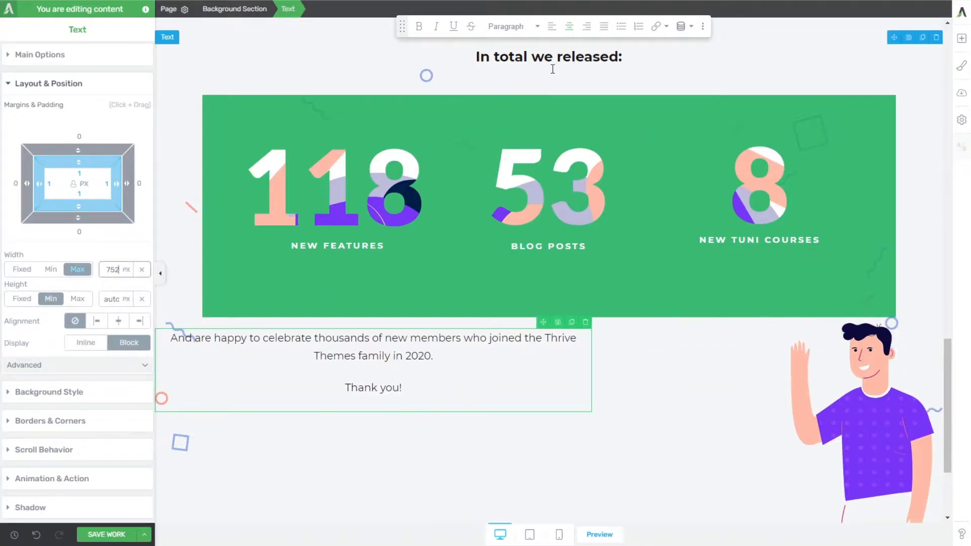
{"action": "left_click", "coordinate": [569, 31]}
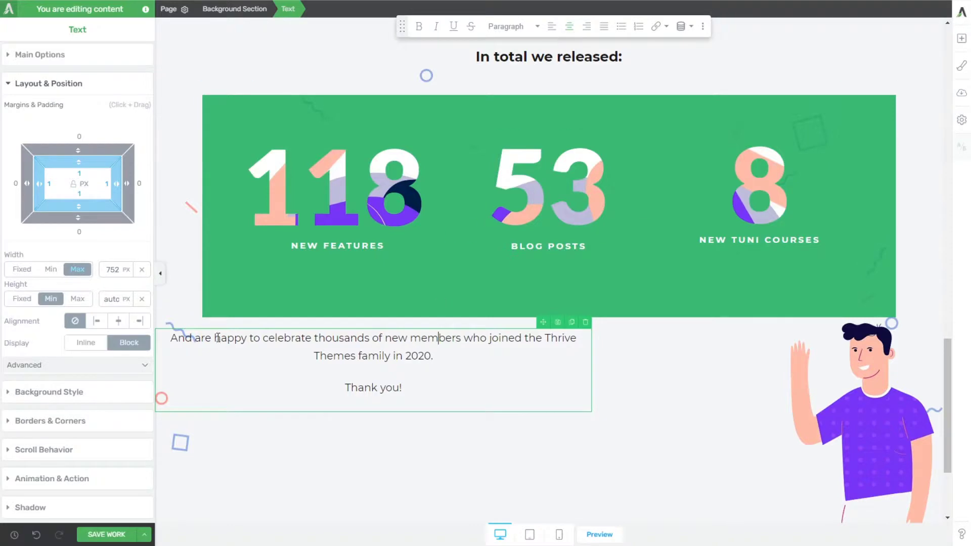
{"action": "left_click", "coordinate": [118, 320]}
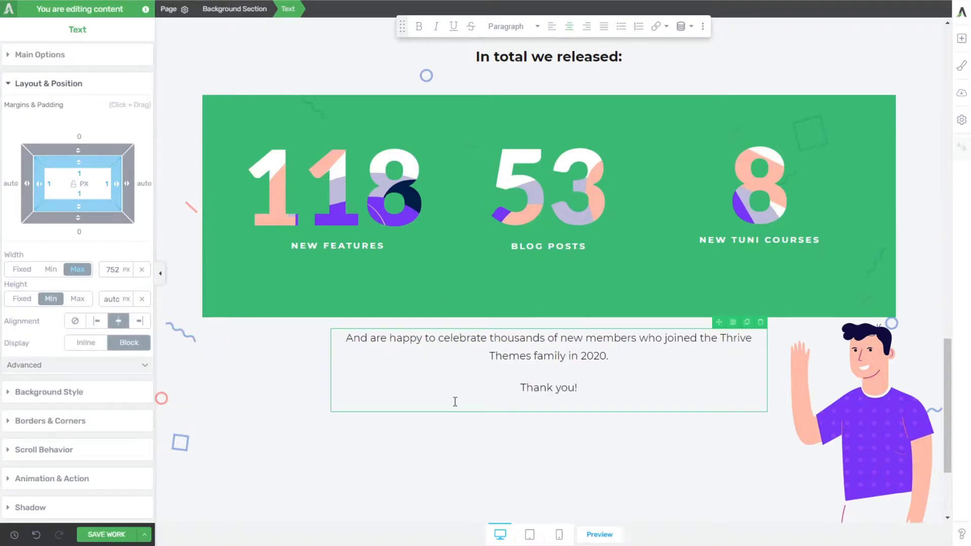
Step: Compare the closing message with the reference page and make all of its text bold and centred
{"action": "left_click", "coordinate": [316, 362]}
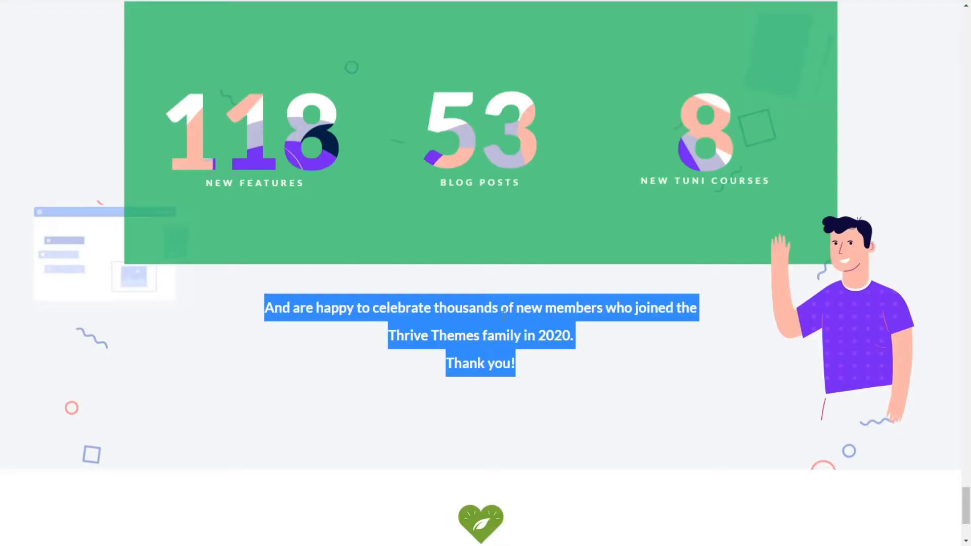
{"action": "left_click", "coordinate": [500, 346]}
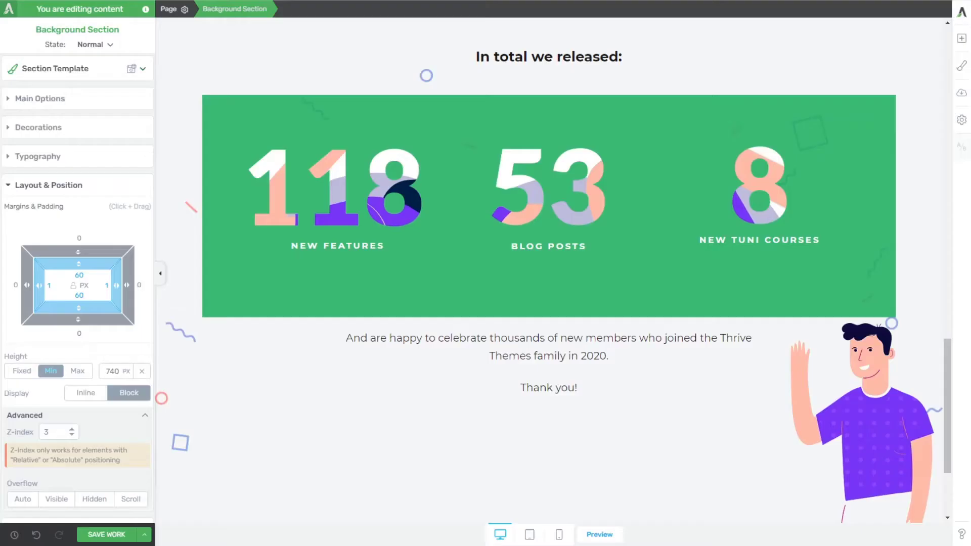
{"action": "left_click", "coordinate": [524, 393]}
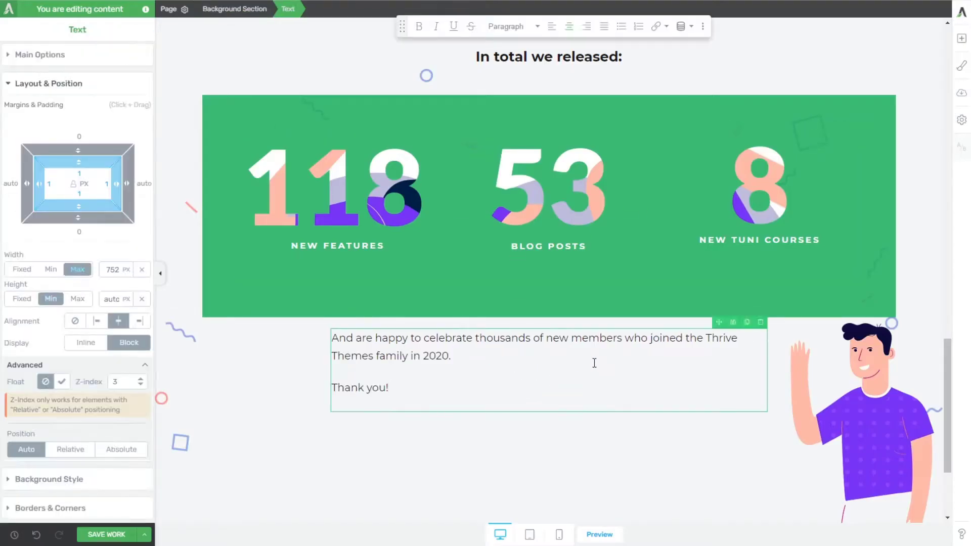
{"action": "key", "text": "ctrl+a"}
{"action": "key", "text": "ctrl+b"}
{"action": "key", "text": "ctrl+e"}
Step: Colour the year 2020 in the closing message green, #1bb05f
{"action": "left_click", "coordinate": [582, 358]}
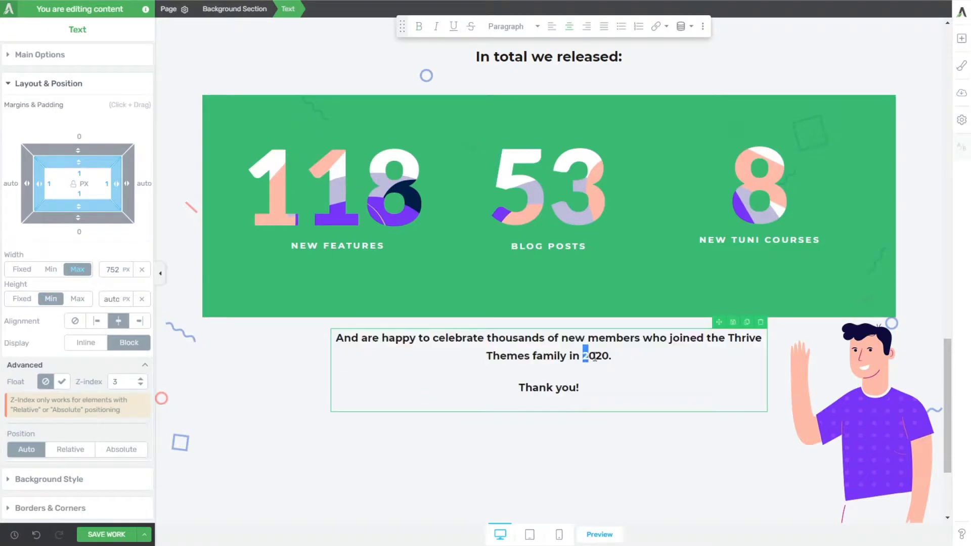
{"action": "left_click_drag", "start_coordinate": [595, 357], "coordinate": [609, 357]}
{"action": "left_click", "coordinate": [35, 56]}
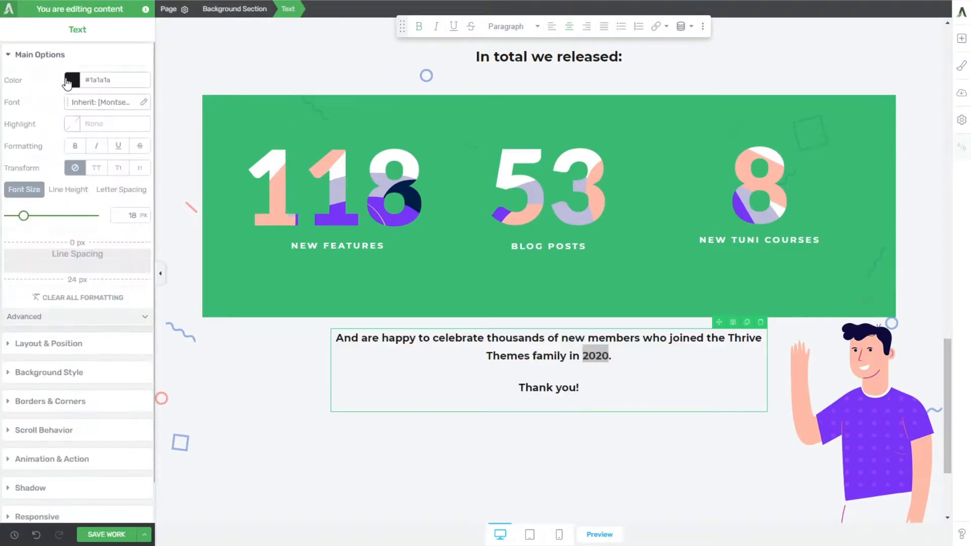
{"action": "left_click", "coordinate": [71, 80]}
{"action": "left_click", "coordinate": [29, 316]}
{"action": "left_click", "coordinate": [117, 357]}
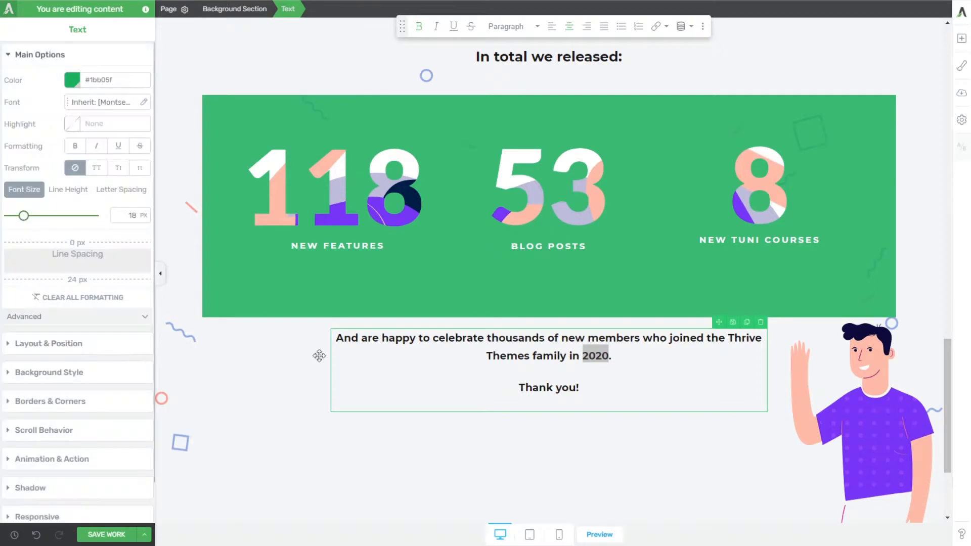
Step: Set the font size of the closing message's first paragraph to 22 px
{"action": "left_click", "coordinate": [352, 356]}
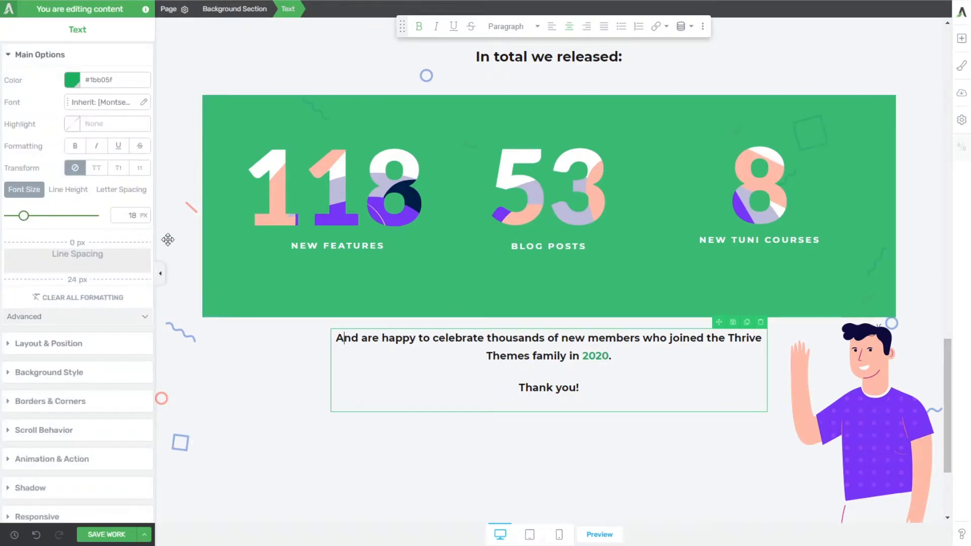
{"action": "double_click", "coordinate": [132, 216]}
{"action": "type", "text": "22"}
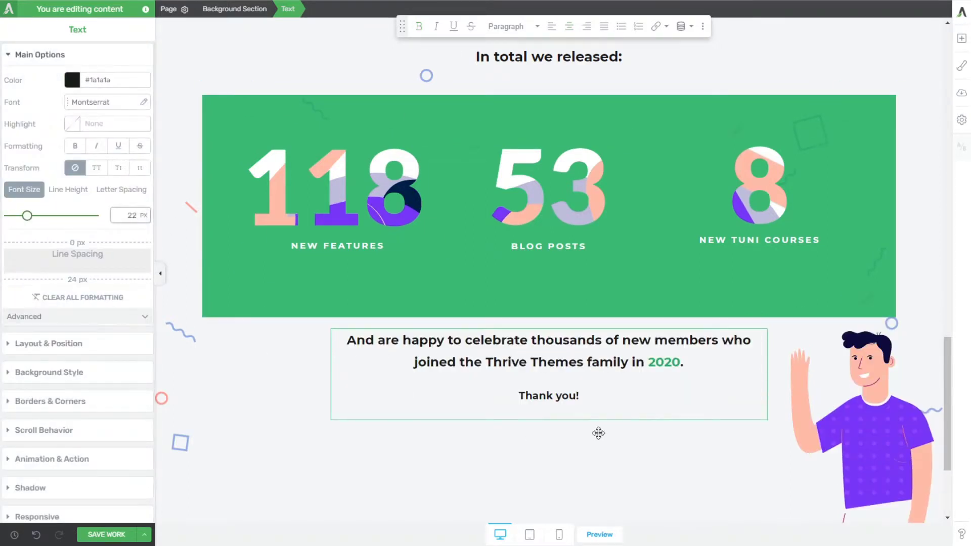
Step: Move the waving man illustration up by setting its vertical relative position to -338 px, so it overlaps the green statistics box
{"action": "left_click", "coordinate": [784, 385]}
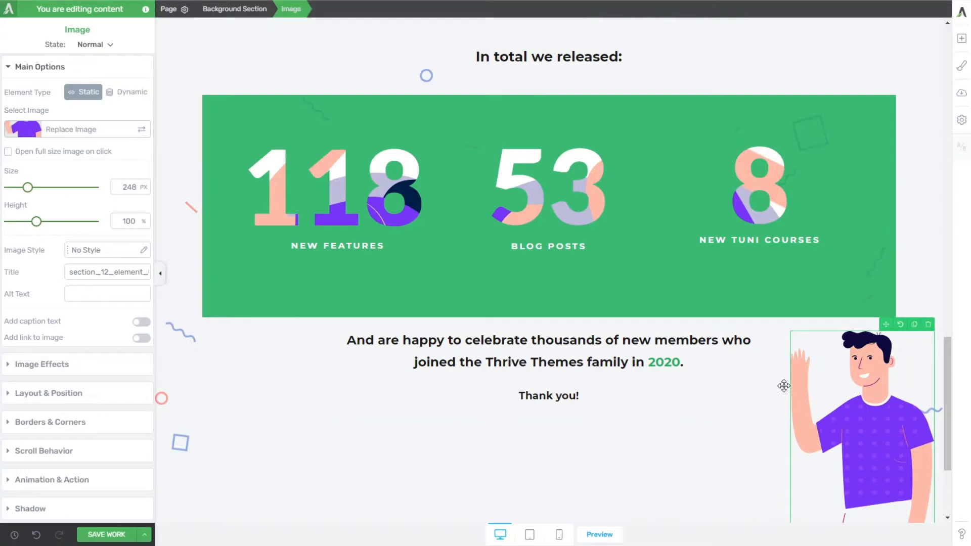
{"action": "left_click", "coordinate": [38, 395]}
{"action": "left_click", "coordinate": [124, 344]}
{"action": "scroll", "coordinate": [67, 395], "scroll_direction": "down", "scroll_amount": 2}
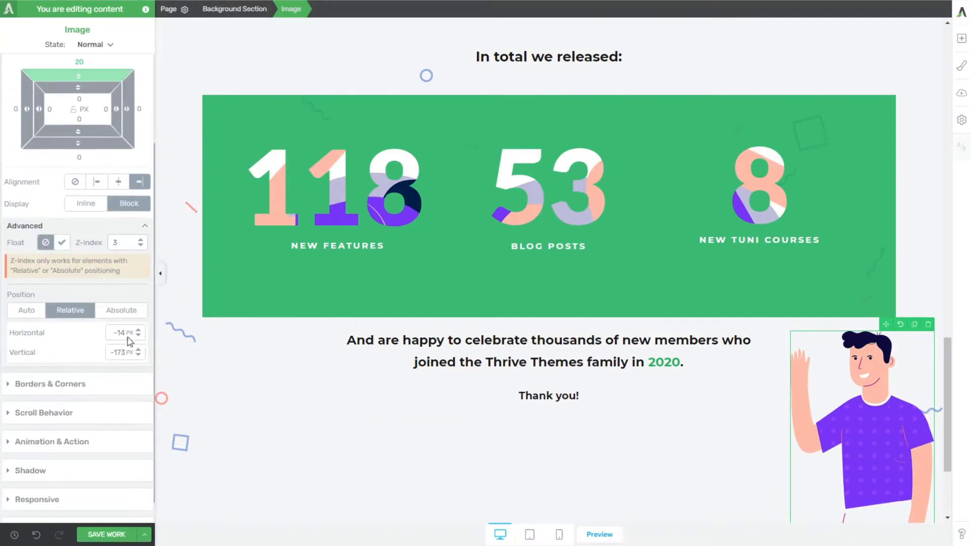
{"action": "left_click_drag", "start_coordinate": [140, 350], "coordinate": [148, 396]}
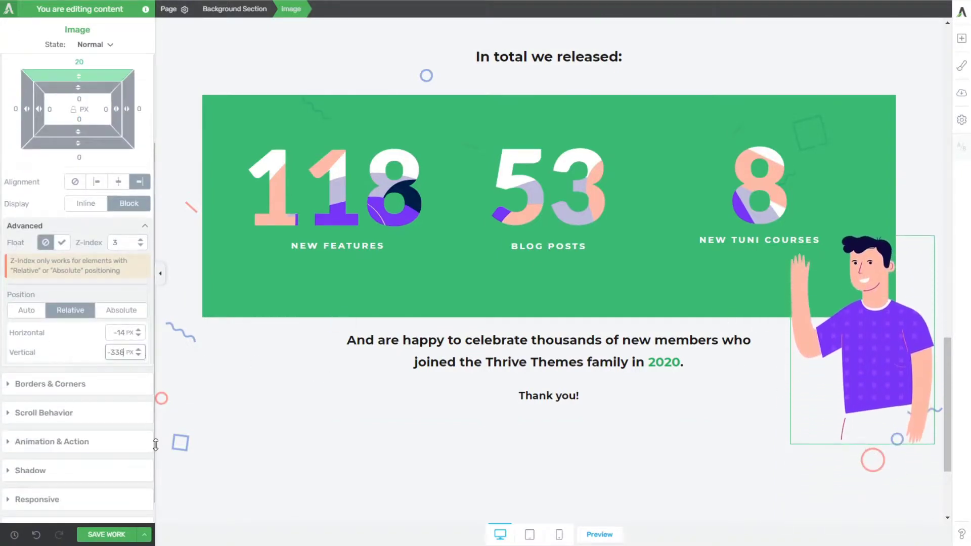
{"action": "left_click", "coordinate": [248, 438]}
{"action": "scroll", "coordinate": [248, 438], "scroll_direction": "down", "scroll_amount": 3}
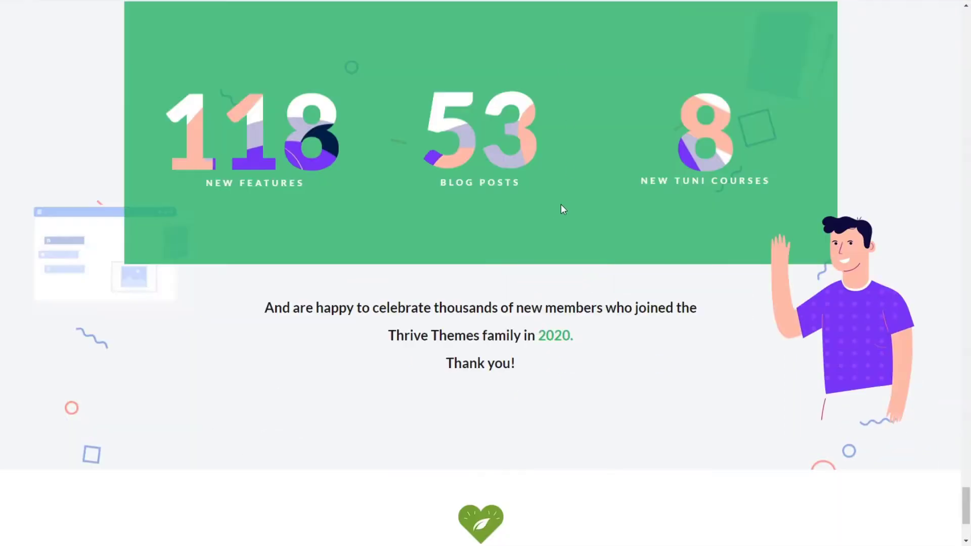
Step: Examine on the reference page how the floating illustrations around the December statistics box are layered and move during scrolling
{"action": "scroll", "coordinate": [560, 204], "scroll_direction": "down", "scroll_amount": 2}
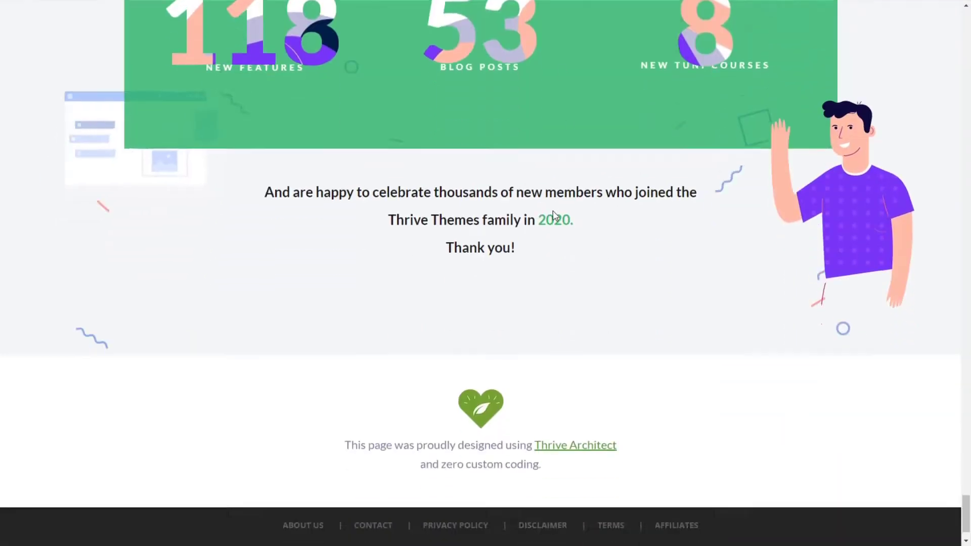
{"action": "scroll", "coordinate": [553, 210], "scroll_direction": "up", "scroll_amount": 2}
{"action": "scroll", "coordinate": [157, 269], "scroll_direction": "down", "scroll_amount": 1}
{"action": "scroll", "coordinate": [157, 269], "scroll_direction": "up", "scroll_amount": 3}
{"action": "scroll", "coordinate": [157, 269], "scroll_direction": "up", "scroll_amount": 4}
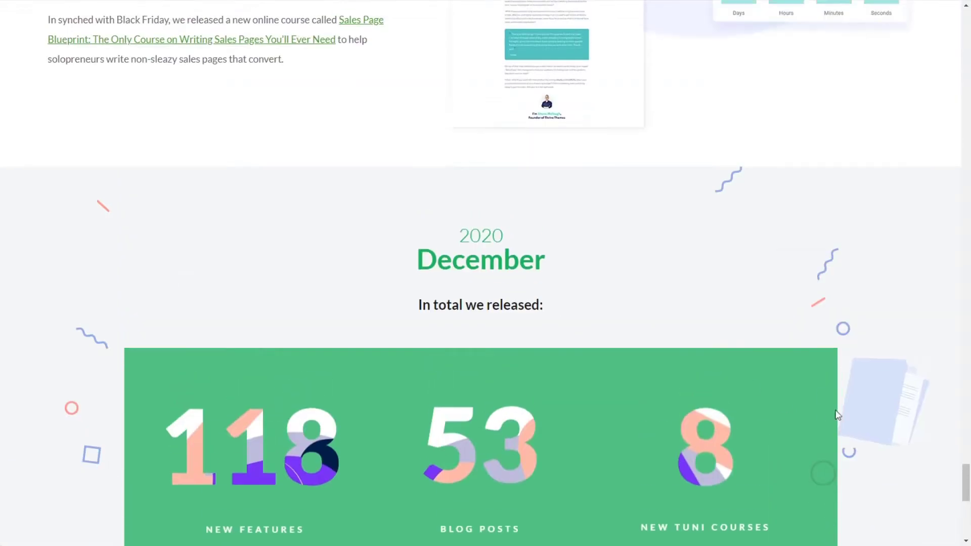
{"action": "scroll", "coordinate": [896, 340], "scroll_direction": "down", "scroll_amount": 7}
{"action": "scroll", "coordinate": [837, 152], "scroll_direction": "up", "scroll_amount": 8}
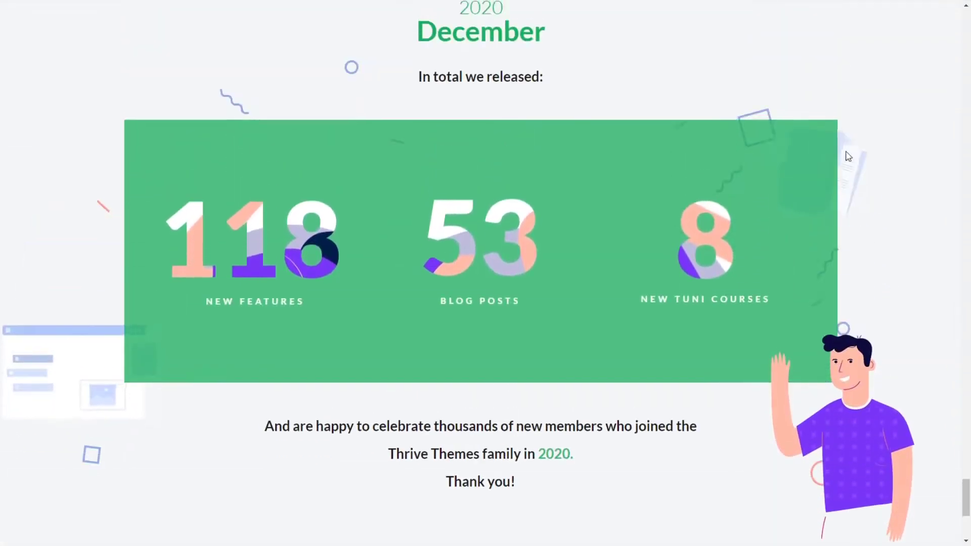
{"action": "scroll", "coordinate": [894, 390], "scroll_direction": "down", "scroll_amount": 9}
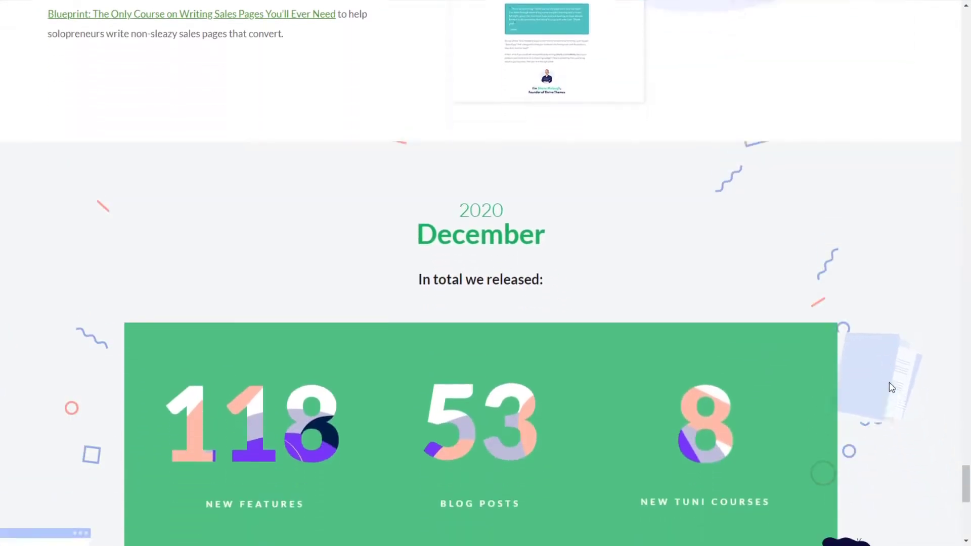
{"action": "scroll", "coordinate": [860, 365], "scroll_direction": "up", "scroll_amount": 5}
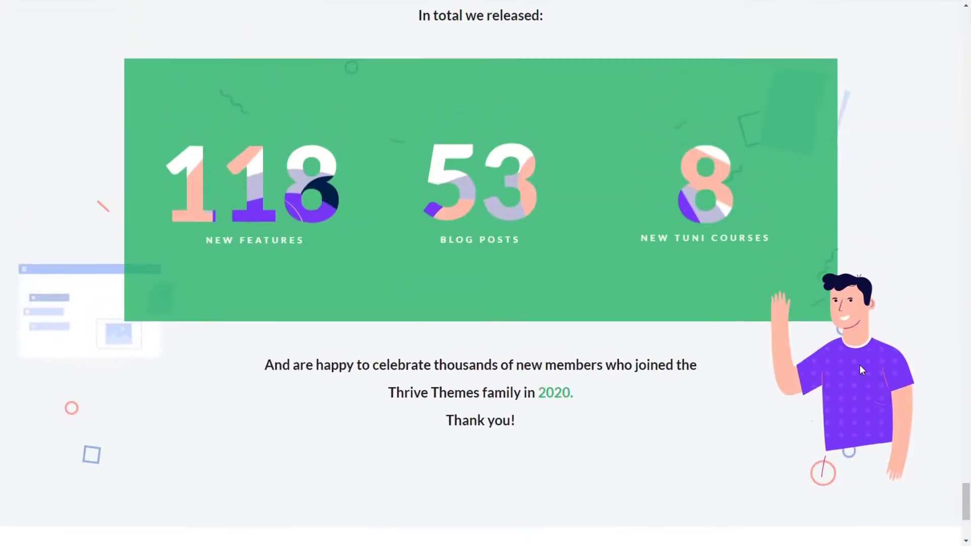
{"action": "scroll", "coordinate": [112, 354], "scroll_direction": "down", "scroll_amount": 3}
{"action": "scroll", "coordinate": [112, 283], "scroll_direction": "down", "scroll_amount": 5}
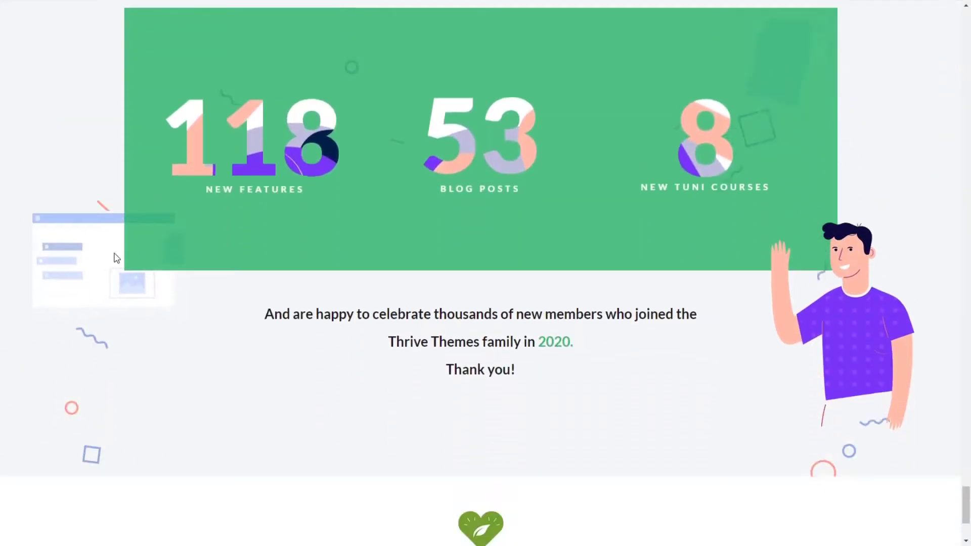
{"action": "scroll", "coordinate": [152, 247], "scroll_direction": "up", "scroll_amount": 2}
{"action": "scroll", "coordinate": [145, 298], "scroll_direction": "up", "scroll_amount": 3}
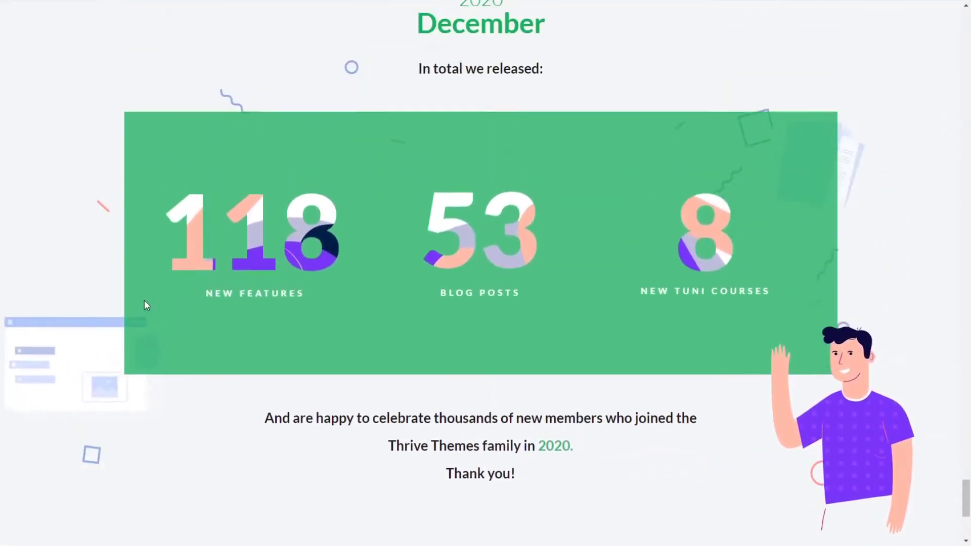
{"action": "scroll", "coordinate": [122, 263], "scroll_direction": "down", "scroll_amount": 4}
{"action": "scroll", "coordinate": [115, 235], "scroll_direction": "up", "scroll_amount": 5}
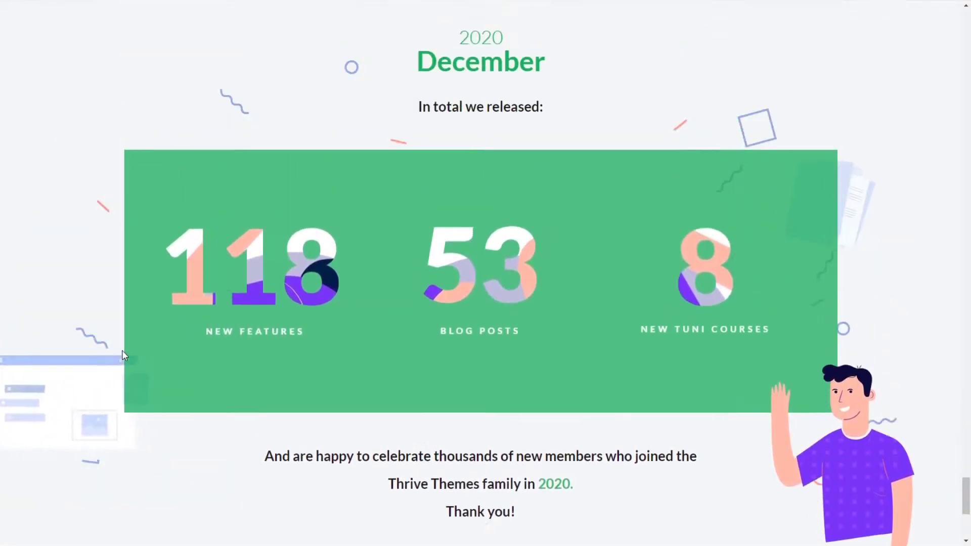
{"action": "scroll", "coordinate": [119, 347], "scroll_direction": "down", "scroll_amount": 4}
{"action": "scroll", "coordinate": [289, 256], "scroll_direction": "up", "scroll_amount": 4}
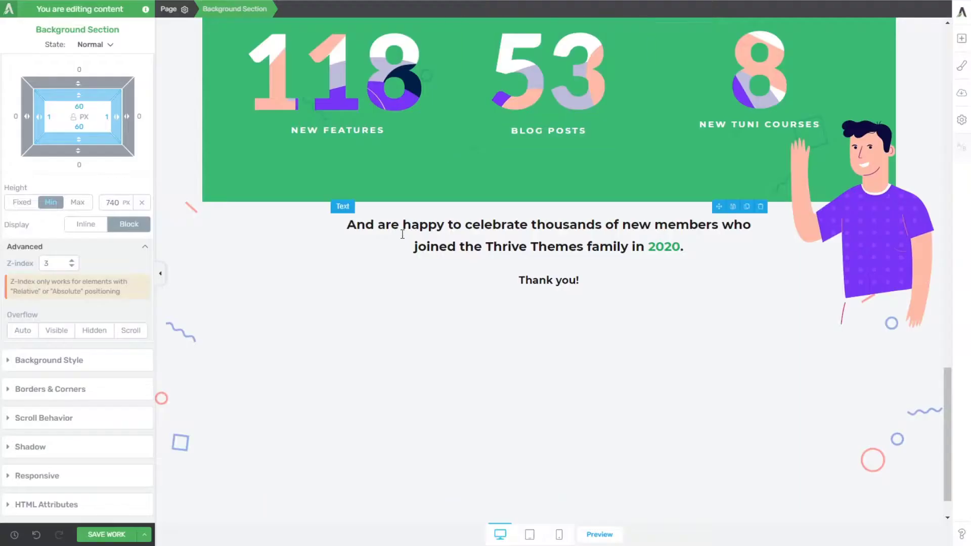
Step: Add an image element below the green statistics box and insert the light blue documents illustration from the media library
{"action": "left_click", "coordinate": [961, 37]}
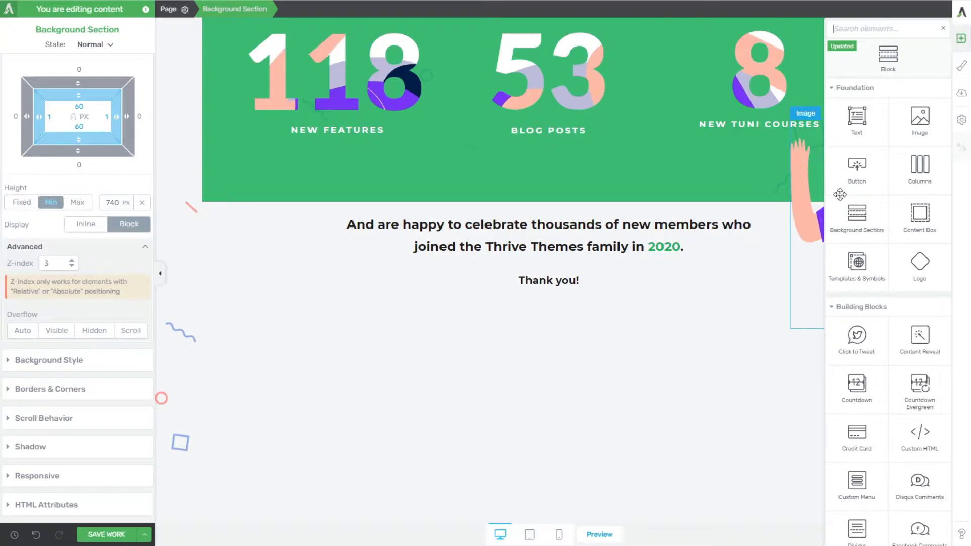
{"action": "left_click_drag", "start_coordinate": [920, 119], "coordinate": [254, 198]}
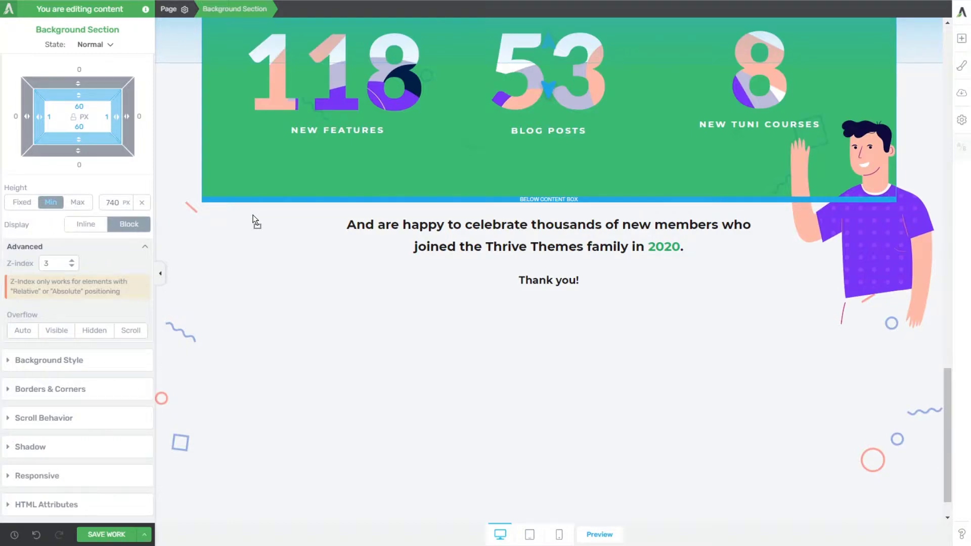
{"action": "left_click_drag", "start_coordinate": [254, 217], "coordinate": [255, 217]}
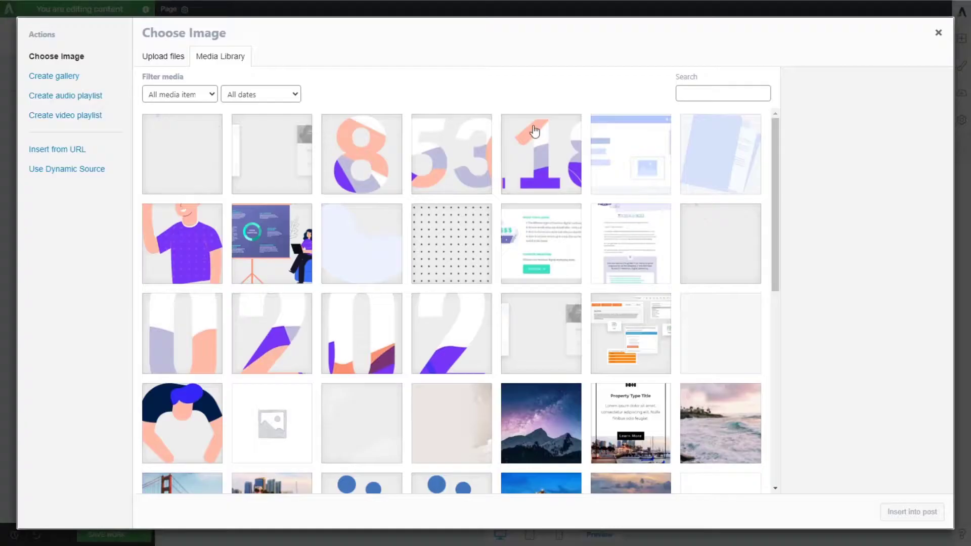
{"action": "left_click", "coordinate": [704, 156]}
{"action": "left_click", "coordinate": [915, 512]}
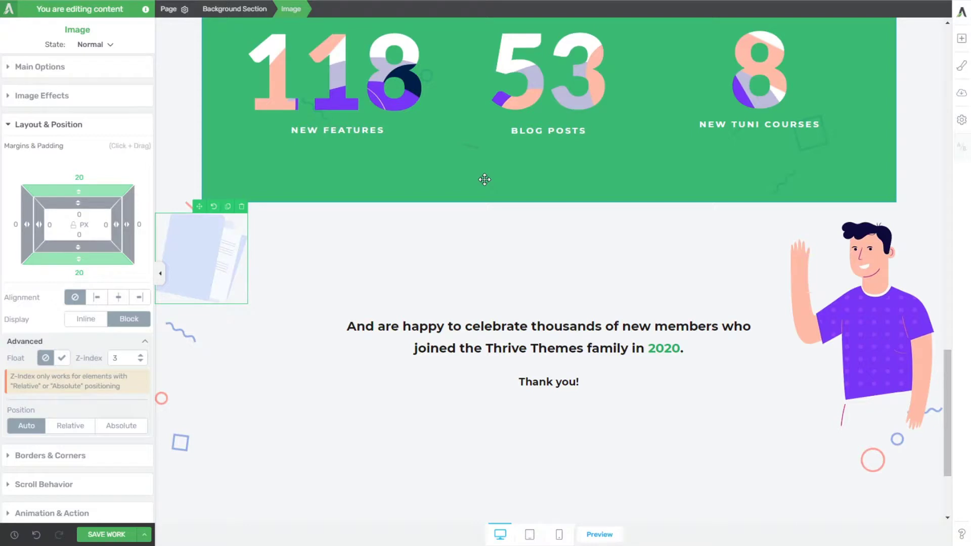
Step: Raise the z-index of the green statistics box and set the documents illustration's position to Absolute
{"action": "left_click", "coordinate": [206, 186]}
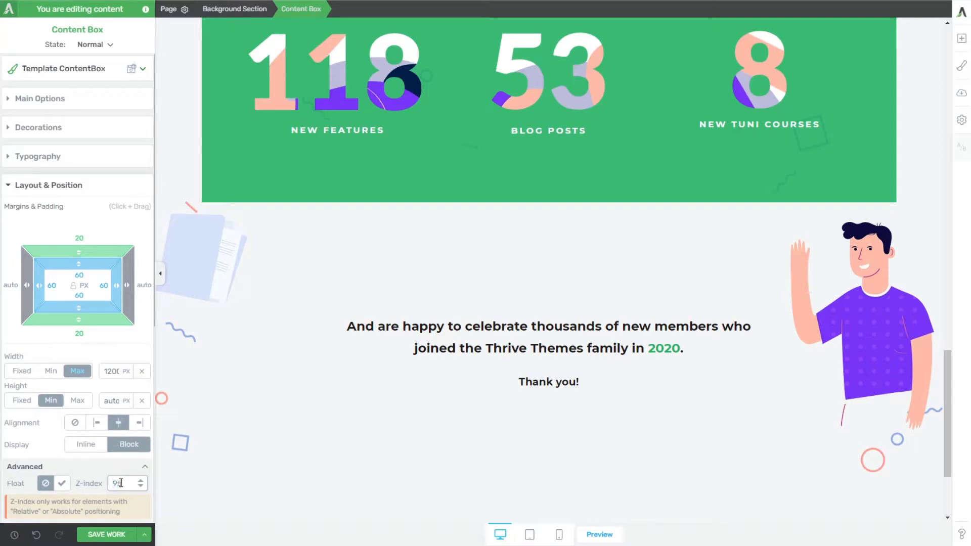
{"action": "left_click", "coordinate": [301, 407]}
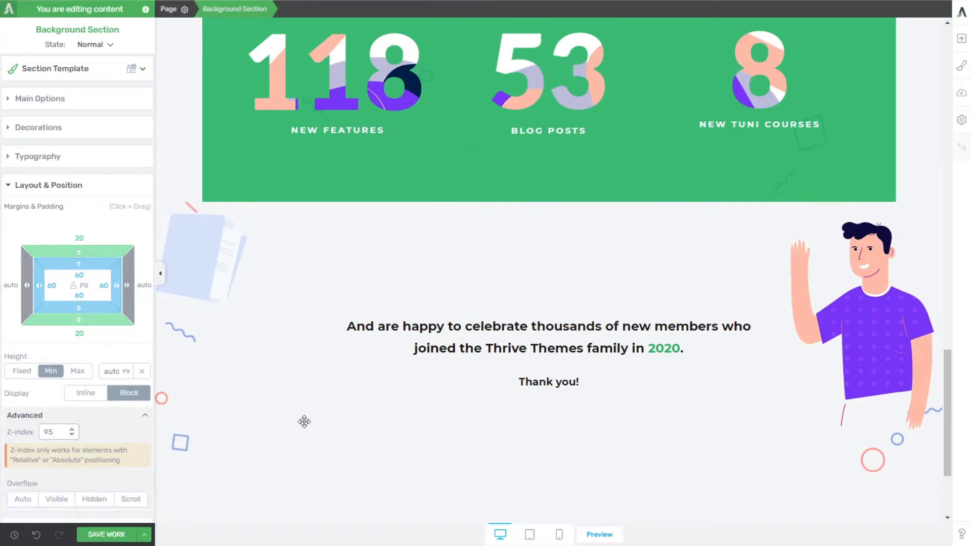
{"action": "left_click", "coordinate": [204, 249]}
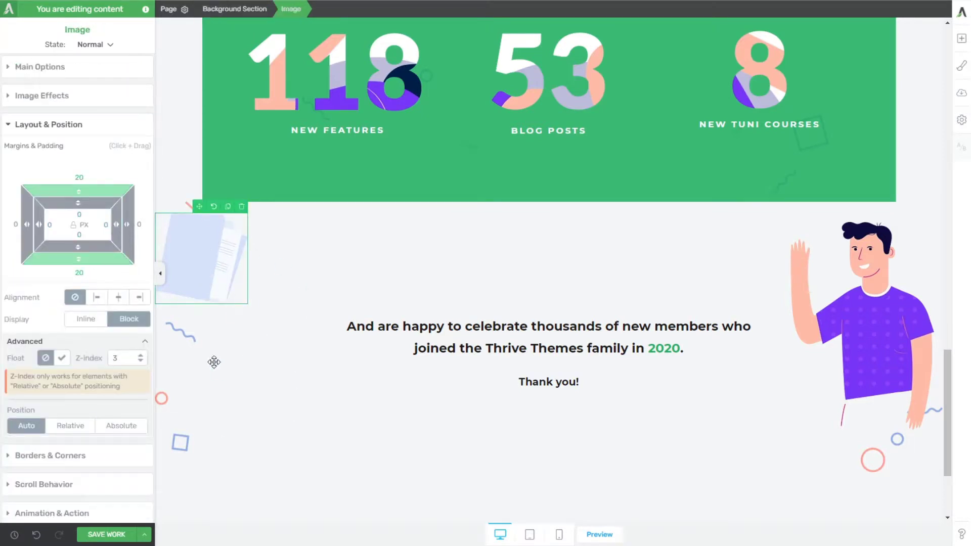
{"action": "left_click", "coordinate": [121, 426]}
{"action": "scroll", "coordinate": [445, 359], "scroll_direction": "up", "scroll_amount": 1}
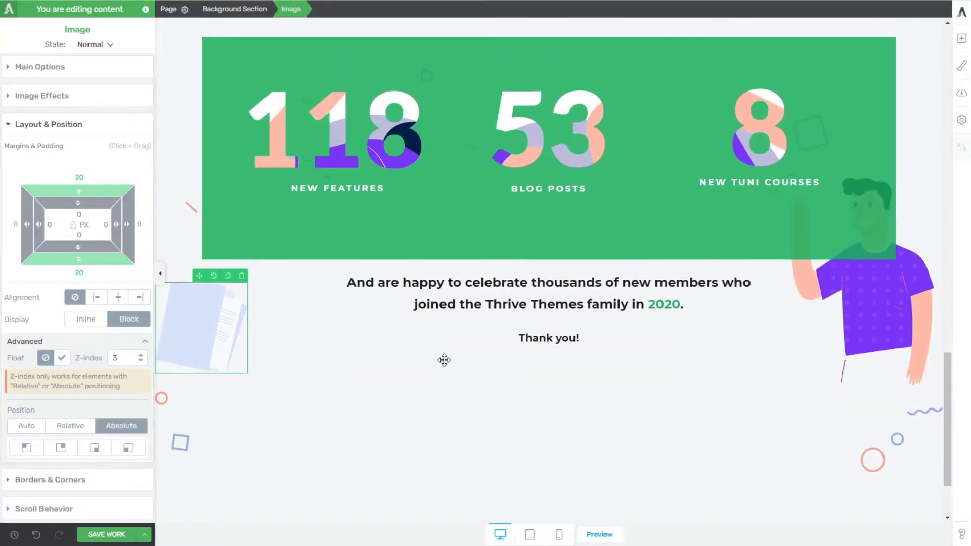
Step: Set the waving man illustration's z-index to 9 so it sits in front of the green statistics box
{"action": "left_click", "coordinate": [849, 325]}
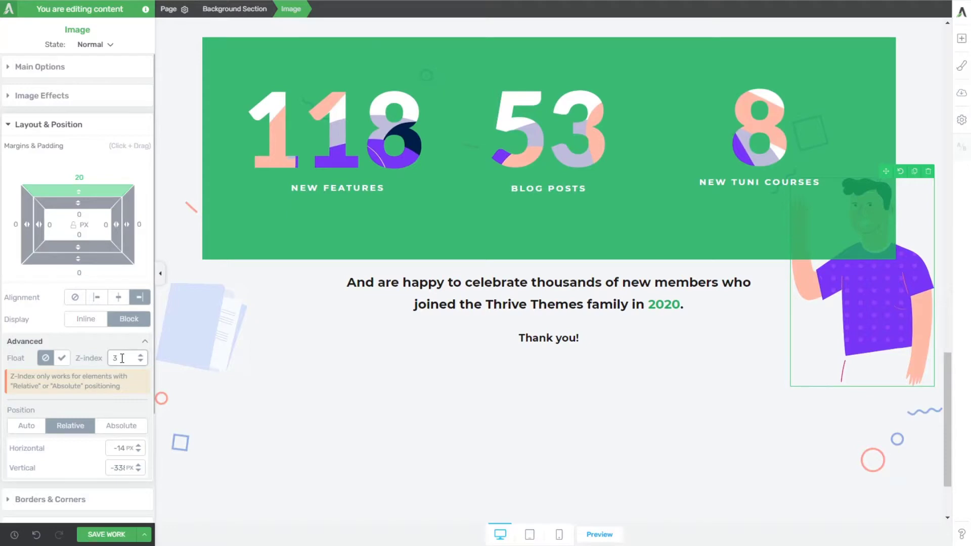
{"action": "type", "text": "10"}
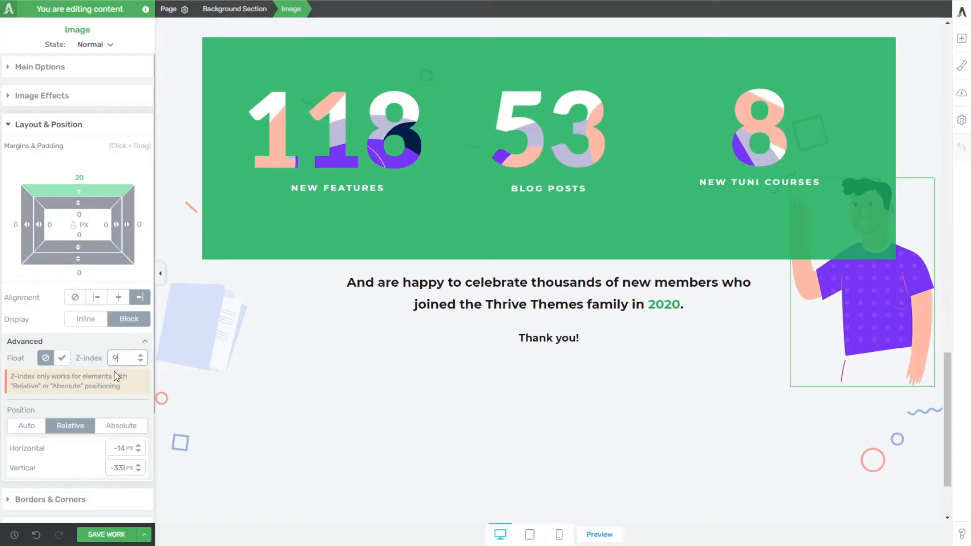
{"action": "left_click", "coordinate": [437, 426]}
{"action": "scroll", "coordinate": [430, 426], "scroll_direction": "up", "scroll_amount": 4}
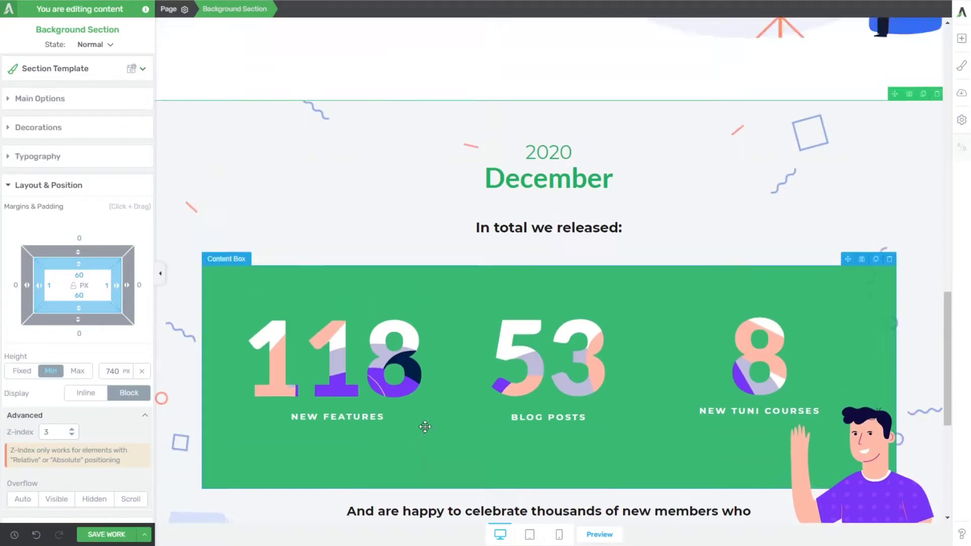
{"action": "scroll", "coordinate": [425, 424], "scroll_direction": "down", "scroll_amount": 4}
{"action": "scroll", "coordinate": [393, 431], "scroll_direction": "up", "scroll_amount": 1}
Step: Compare the documents illustration with the reference page and give it a Parallax scroll behavior with an upward Vertical Scroll effect at speed 3
{"action": "left_click", "coordinate": [198, 396]}
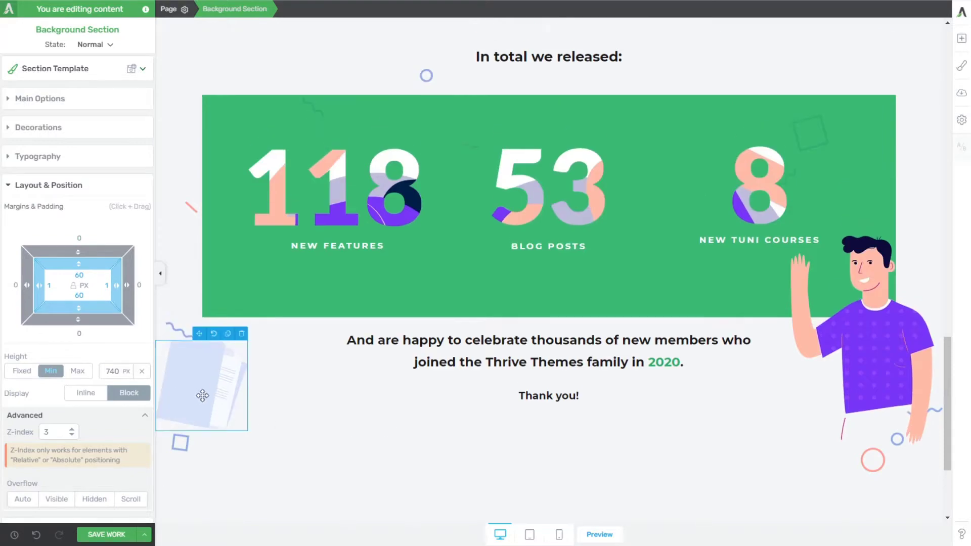
{"action": "left_click", "coordinate": [203, 395]}
{"action": "scroll", "coordinate": [518, 400], "scroll_direction": "up", "scroll_amount": 4}
{"action": "scroll", "coordinate": [517, 399], "scroll_direction": "down", "scroll_amount": 5}
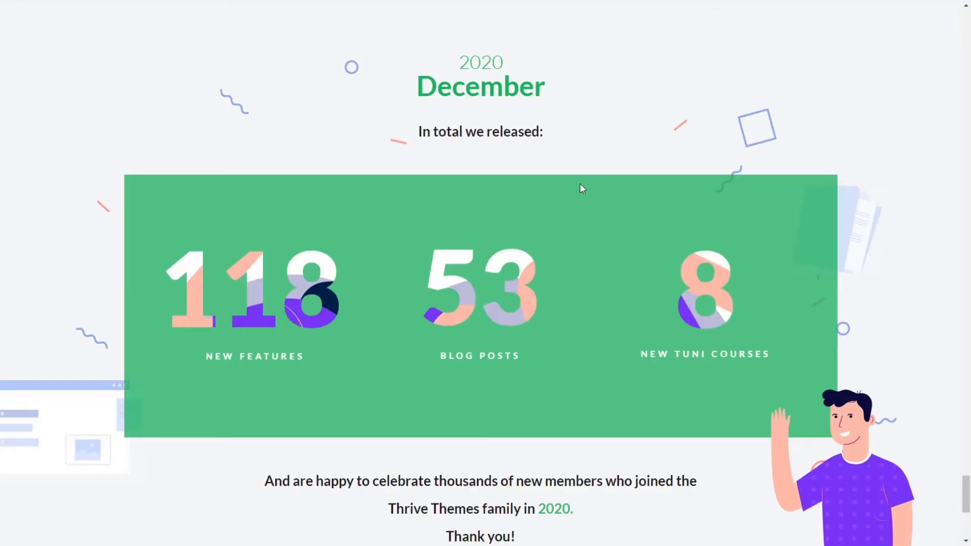
{"action": "scroll", "coordinate": [581, 188], "scroll_direction": "down", "scroll_amount": 4}
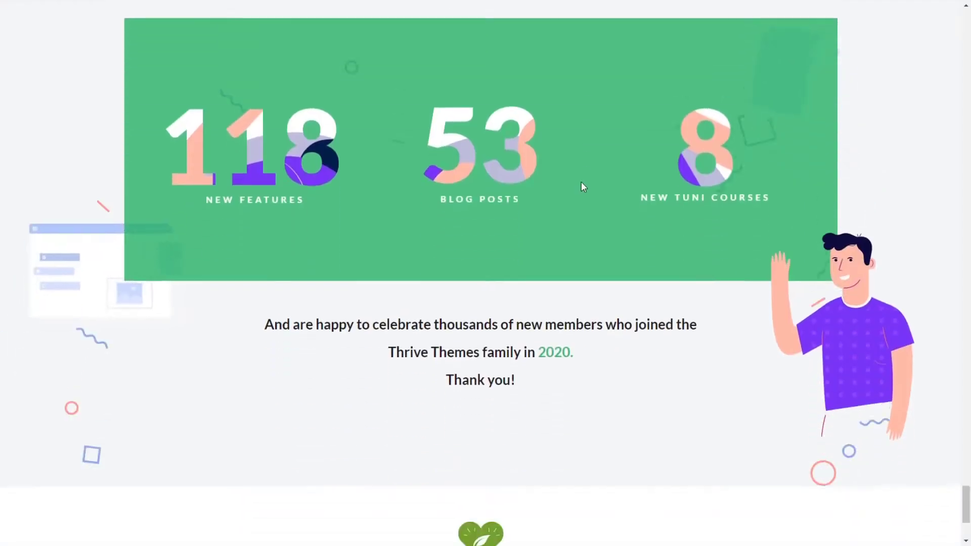
{"action": "scroll", "coordinate": [583, 186], "scroll_direction": "up", "scroll_amount": 3}
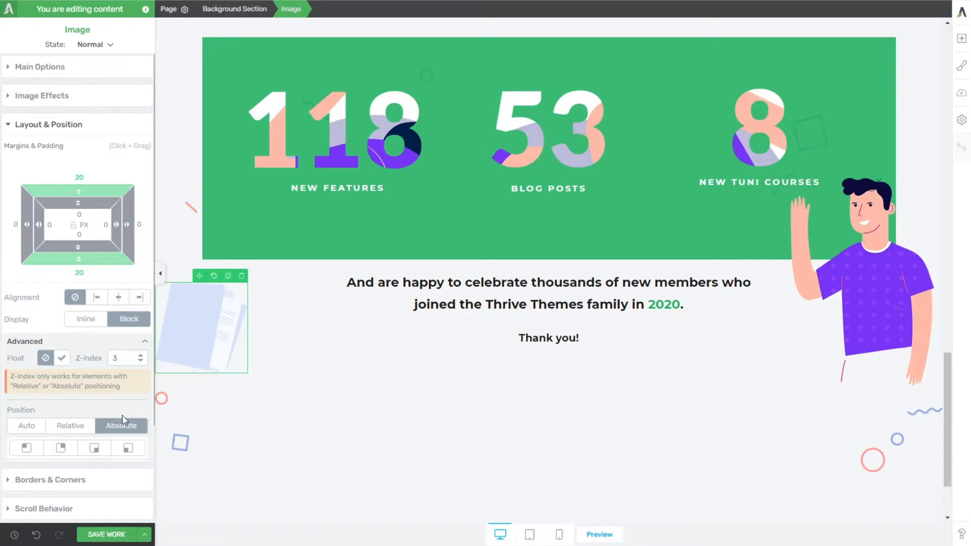
{"action": "scroll", "coordinate": [121, 423], "scroll_direction": "down", "scroll_amount": 1}
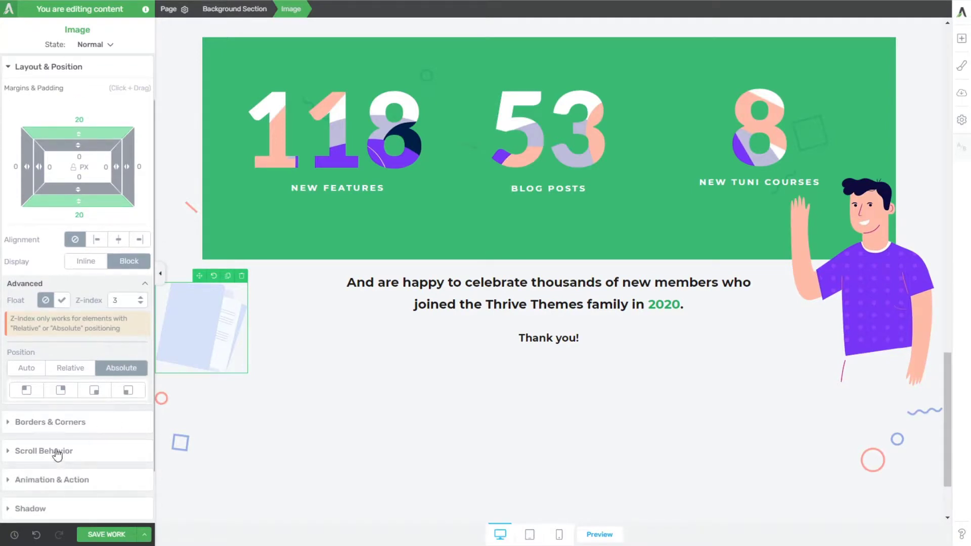
{"action": "scroll", "coordinate": [50, 425], "scroll_direction": "down", "scroll_amount": 1}
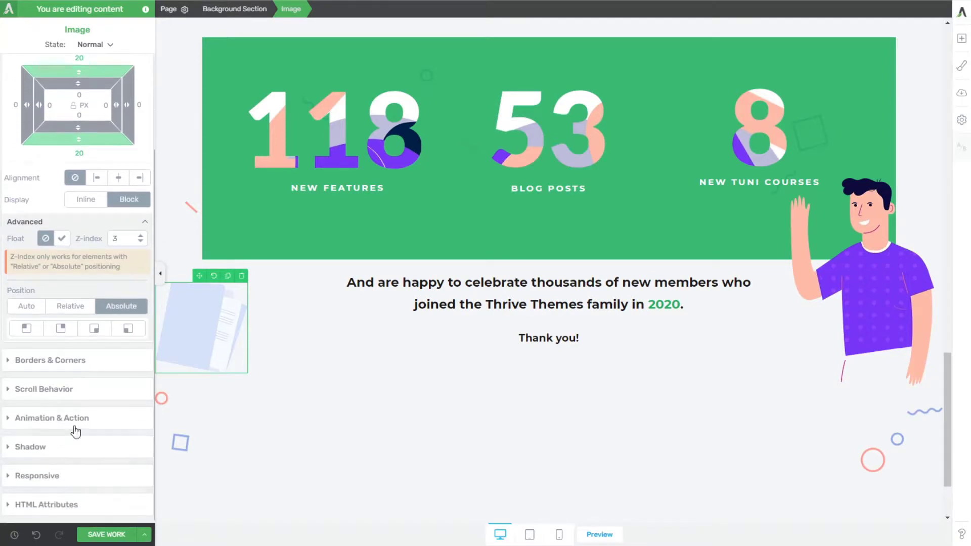
{"action": "left_click", "coordinate": [70, 390]}
{"action": "left_click", "coordinate": [134, 207]}
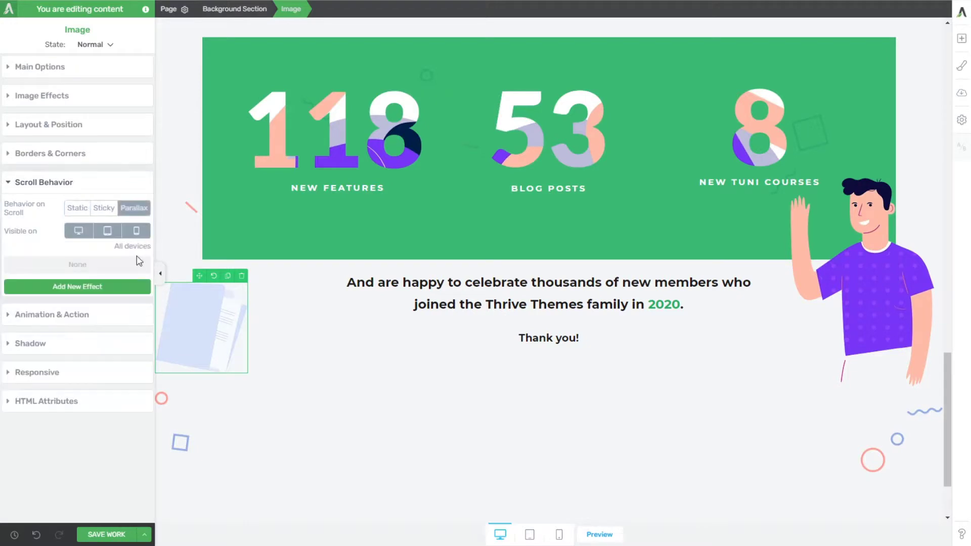
{"action": "left_click", "coordinate": [94, 287]}
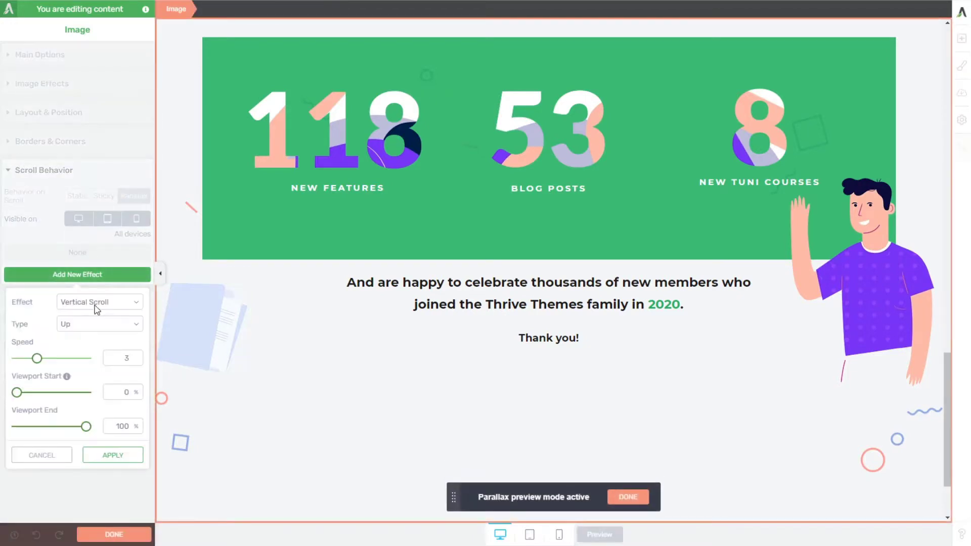
{"action": "left_click", "coordinate": [114, 455]}
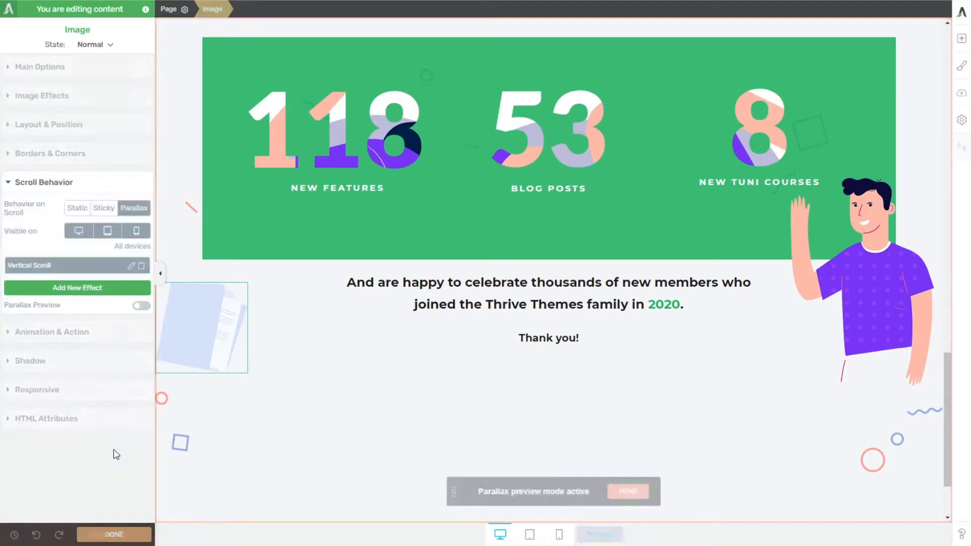
Step: Configure a second parallax effect for the documents illustration, a Horizontal Scroll of type Right at speed 3, and preview its motion
{"action": "left_click", "coordinate": [116, 287]}
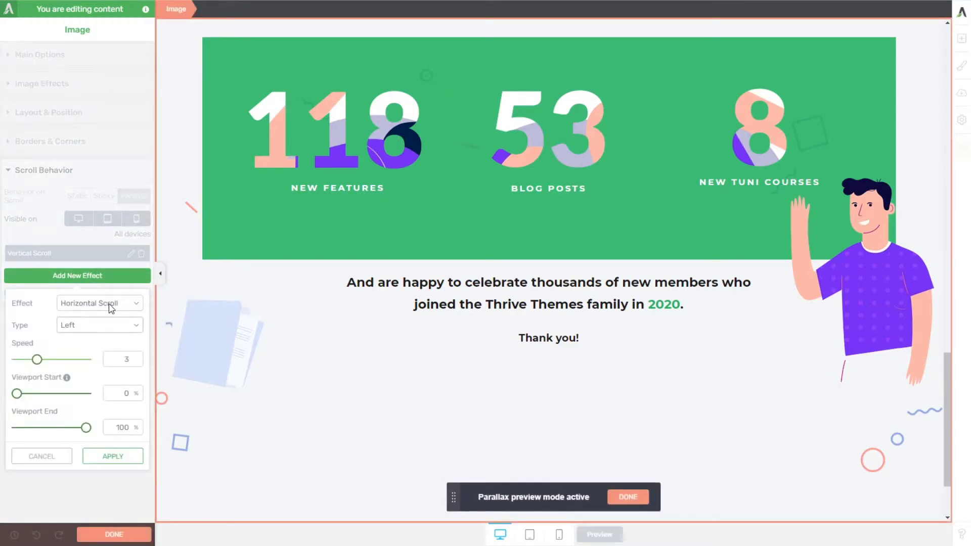
{"action": "left_click", "coordinate": [94, 348]}
{"action": "scroll", "coordinate": [272, 382], "scroll_direction": "down", "scroll_amount": 2}
{"action": "scroll", "coordinate": [275, 378], "scroll_direction": "up", "scroll_amount": 4}
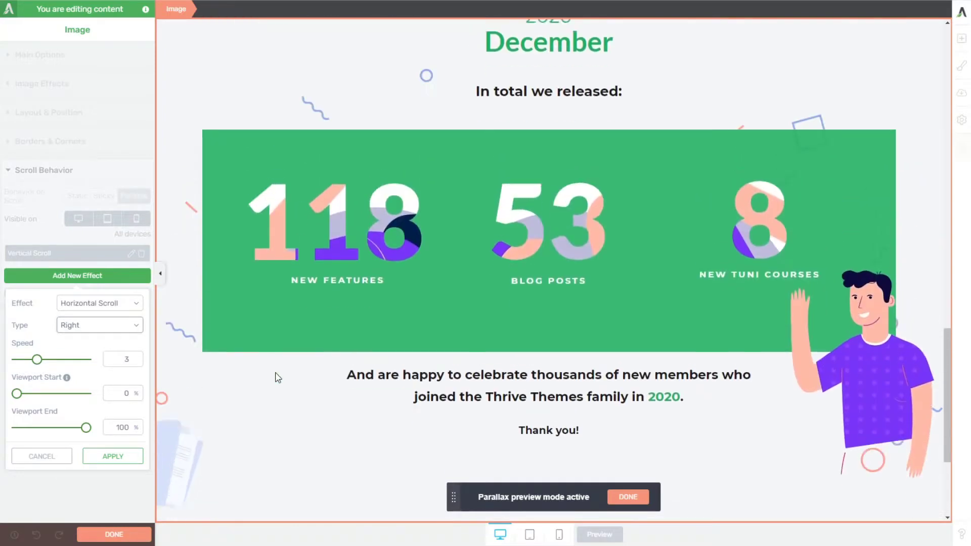
{"action": "scroll", "coordinate": [275, 377], "scroll_direction": "down", "scroll_amount": 4}
{"action": "scroll", "coordinate": [275, 378], "scroll_direction": "up", "scroll_amount": 6}
{"action": "scroll", "coordinate": [275, 377], "scroll_direction": "down", "scroll_amount": 4}
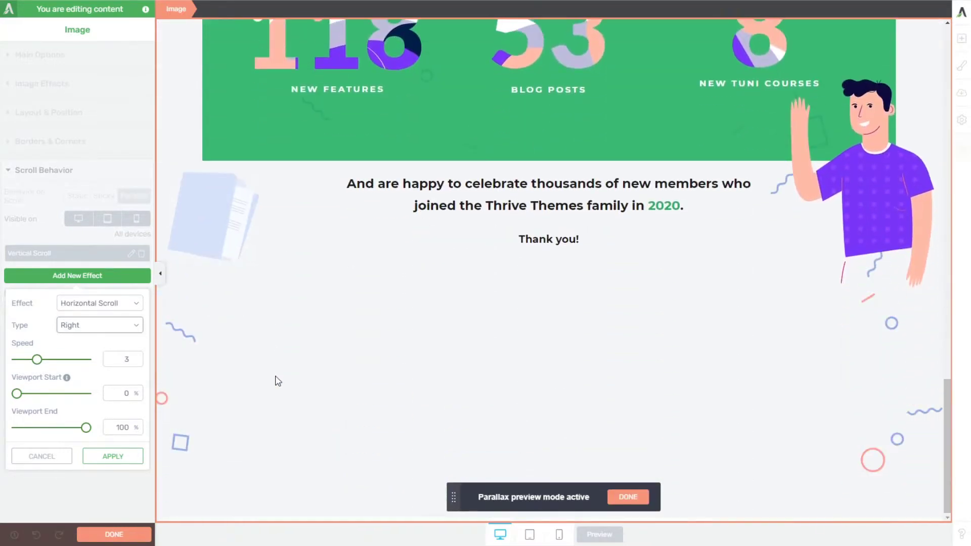
{"action": "scroll", "coordinate": [275, 379], "scroll_direction": "up", "scroll_amount": 4}
{"action": "scroll", "coordinate": [276, 380], "scroll_direction": "down", "scroll_amount": 4}
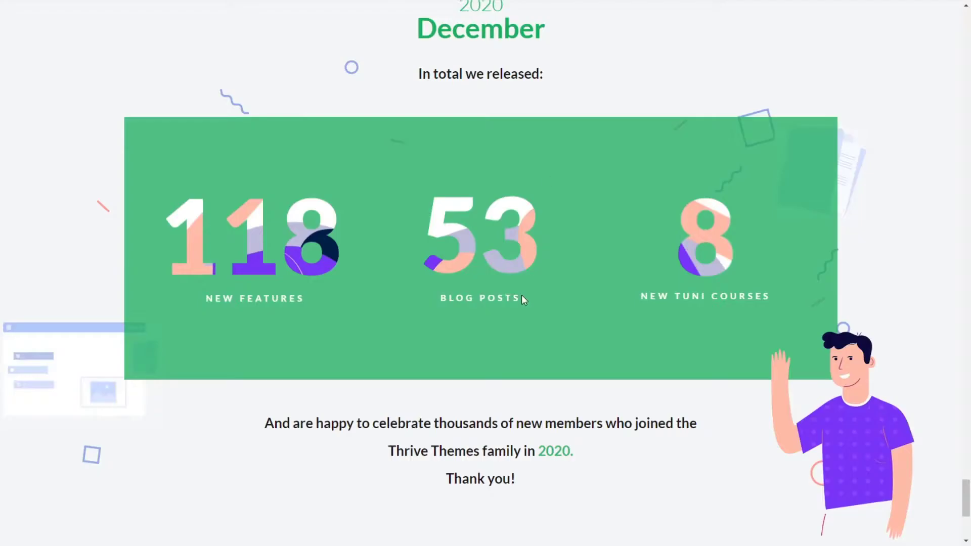
Step: Examine how the floating illustrations move around the statistics box in the December section of the reference page
{"action": "scroll", "coordinate": [521, 296], "scroll_direction": "down", "scroll_amount": 5}
{"action": "scroll", "coordinate": [507, 299], "scroll_direction": "up", "scroll_amount": 7}
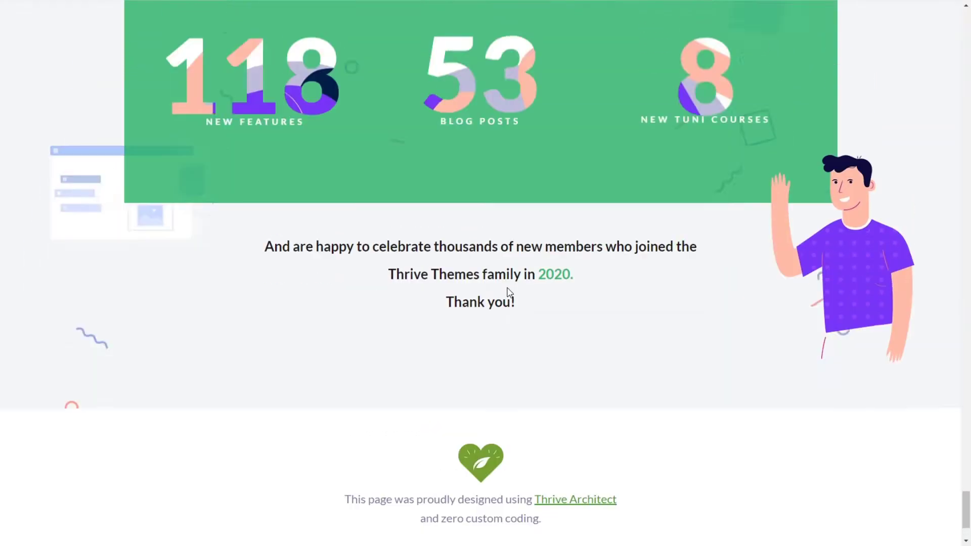
{"action": "scroll", "coordinate": [505, 302], "scroll_direction": "down", "scroll_amount": 7}
{"action": "scroll", "coordinate": [506, 303], "scroll_direction": "up", "scroll_amount": 8}
{"action": "scroll", "coordinate": [505, 303], "scroll_direction": "down", "scroll_amount": 8}
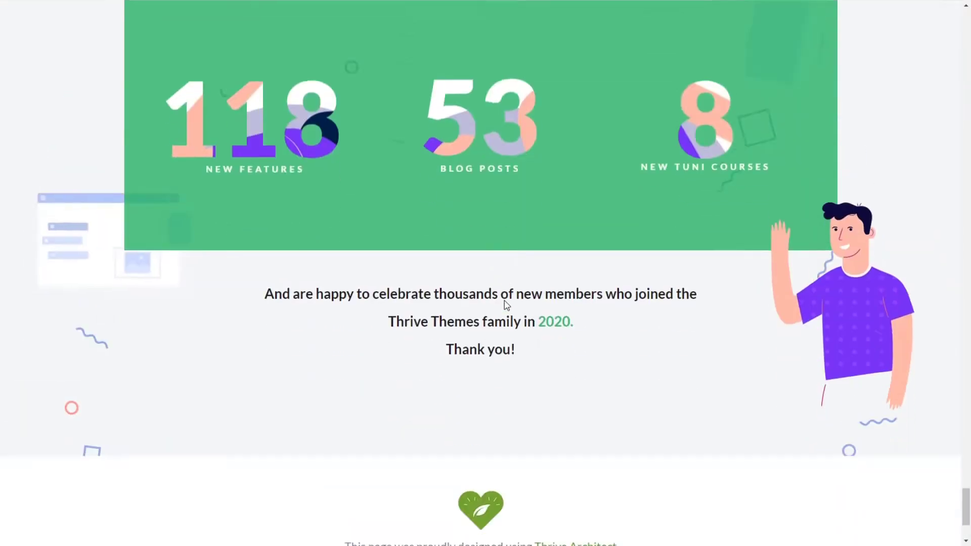
{"action": "scroll", "coordinate": [510, 306], "scroll_direction": "up", "scroll_amount": 8}
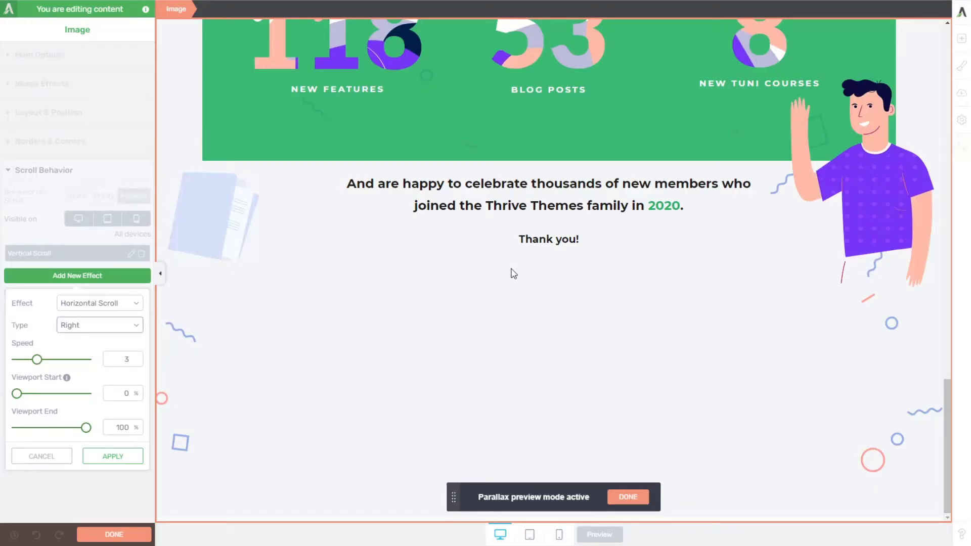
{"action": "scroll", "coordinate": [511, 296], "scroll_direction": "up", "scroll_amount": 7}
{"action": "scroll", "coordinate": [511, 299], "scroll_direction": "down", "scroll_amount": 8}
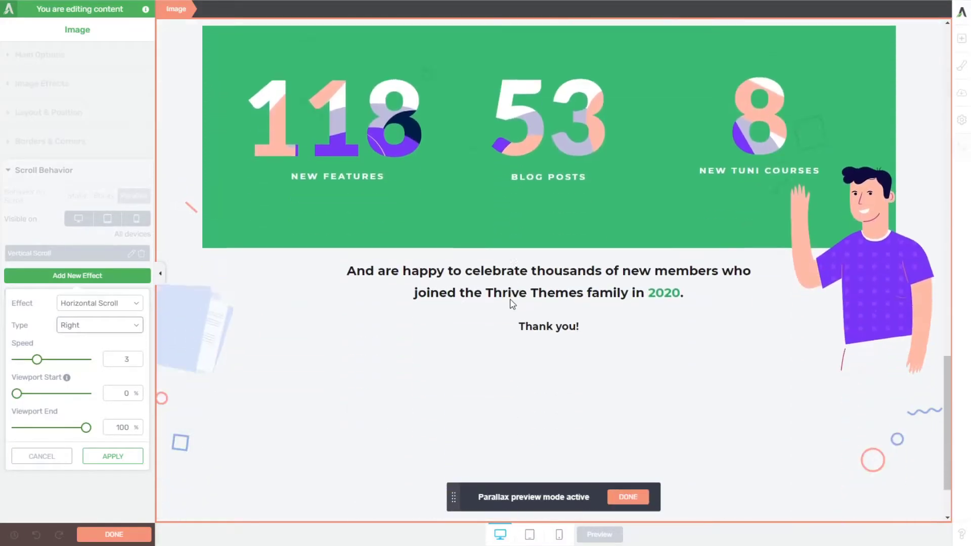
Step: Apply the Horizontal Scroll effect to the documents illustration and turn off the parallax preview
{"action": "scroll", "coordinate": [511, 302], "scroll_direction": "up", "scroll_amount": 7}
{"action": "scroll", "coordinate": [514, 311], "scroll_direction": "down", "scroll_amount": 7}
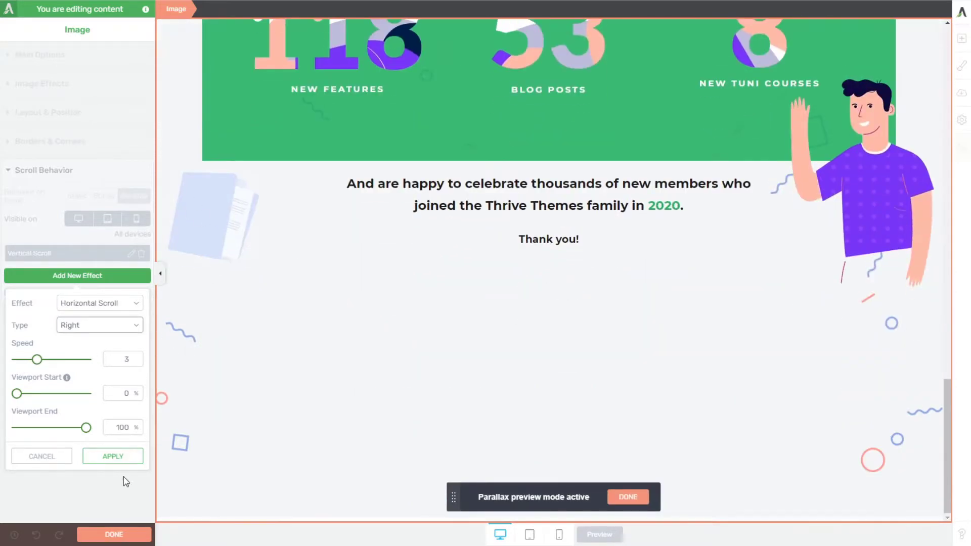
{"action": "left_click", "coordinate": [113, 456]}
{"action": "left_click", "coordinate": [141, 322]}
{"action": "scroll", "coordinate": [283, 291], "scroll_direction": "up", "scroll_amount": 5}
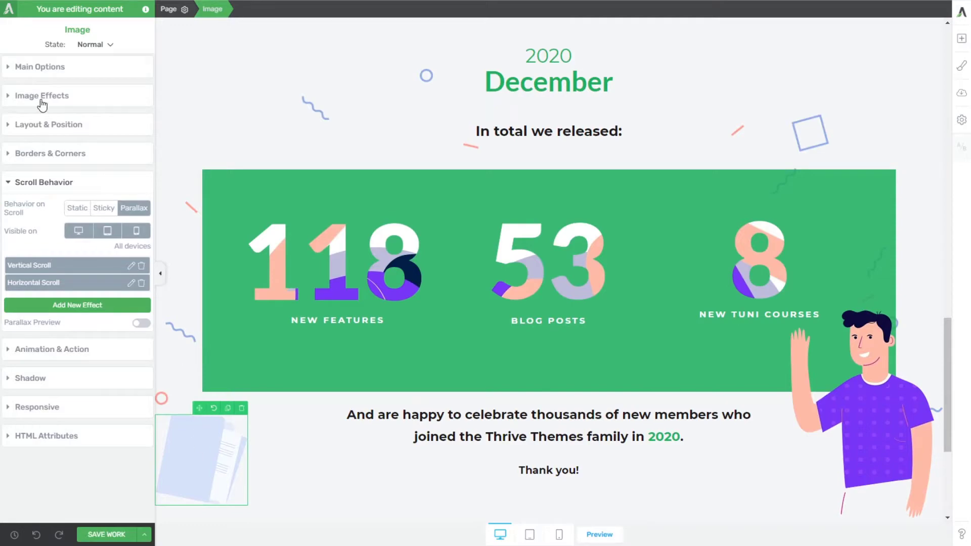
Step: Replace the documents illustration with the light blue browser window illustration from the media library and enlarge it to 261 px
{"action": "left_click", "coordinate": [58, 68]}
{"action": "left_click", "coordinate": [142, 130]}
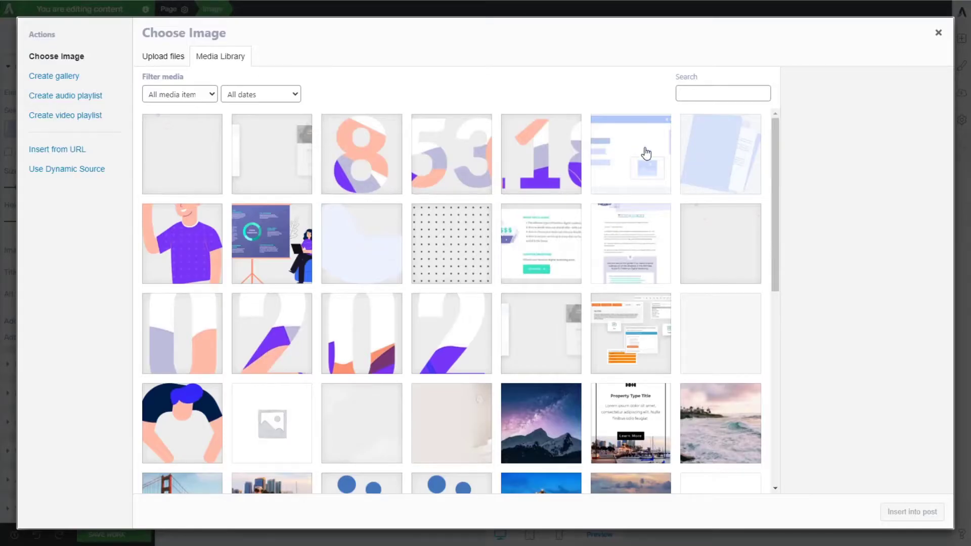
{"action": "left_click", "coordinate": [646, 154]}
{"action": "left_click", "coordinate": [931, 513]}
{"action": "scroll", "coordinate": [418, 324], "scroll_direction": "down", "scroll_amount": 2}
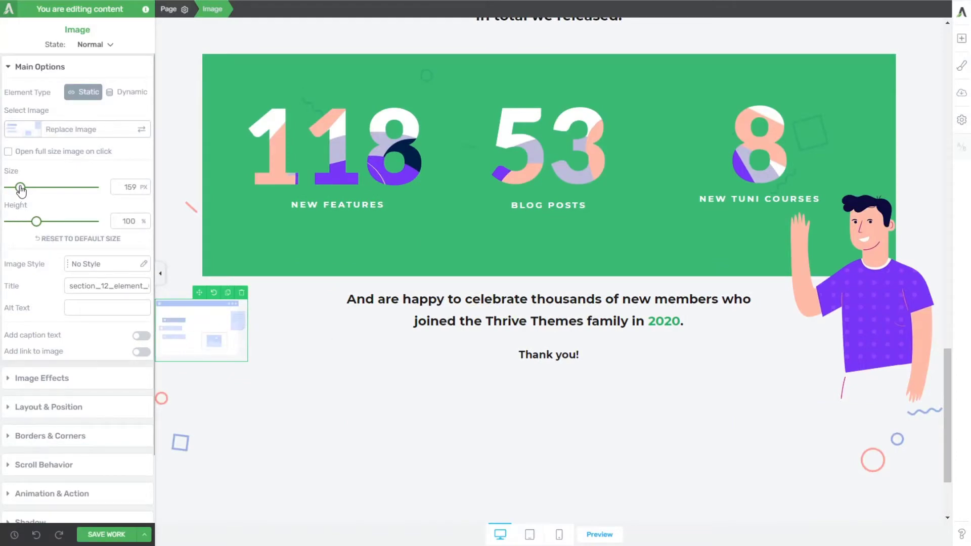
{"action": "left_click_drag", "start_coordinate": [21, 188], "coordinate": [30, 188]}
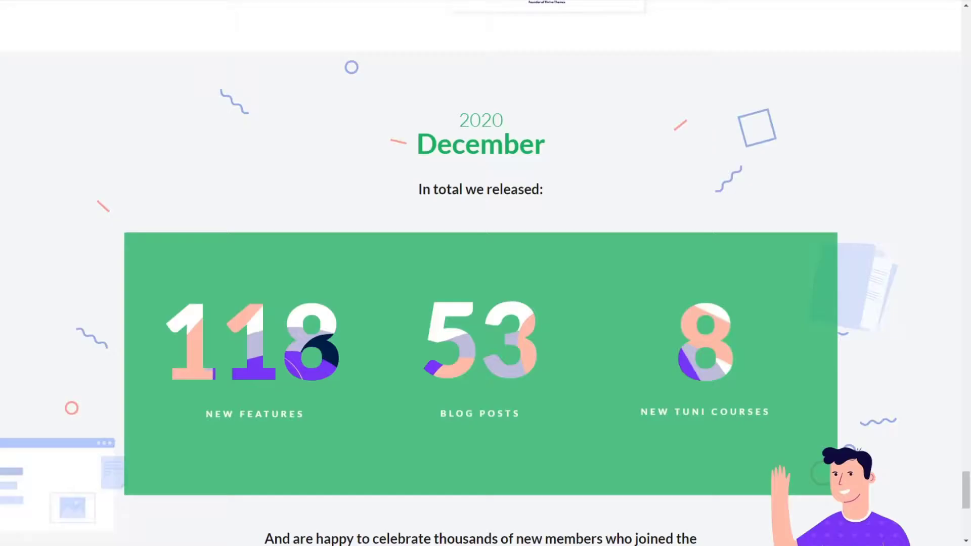
Step: Compare the browser window illustration with the reference page, then save the work and preview the December section
{"action": "scroll", "coordinate": [508, 180], "scroll_direction": "down", "scroll_amount": 5}
{"action": "scroll", "coordinate": [509, 178], "scroll_direction": "up", "scroll_amount": 4}
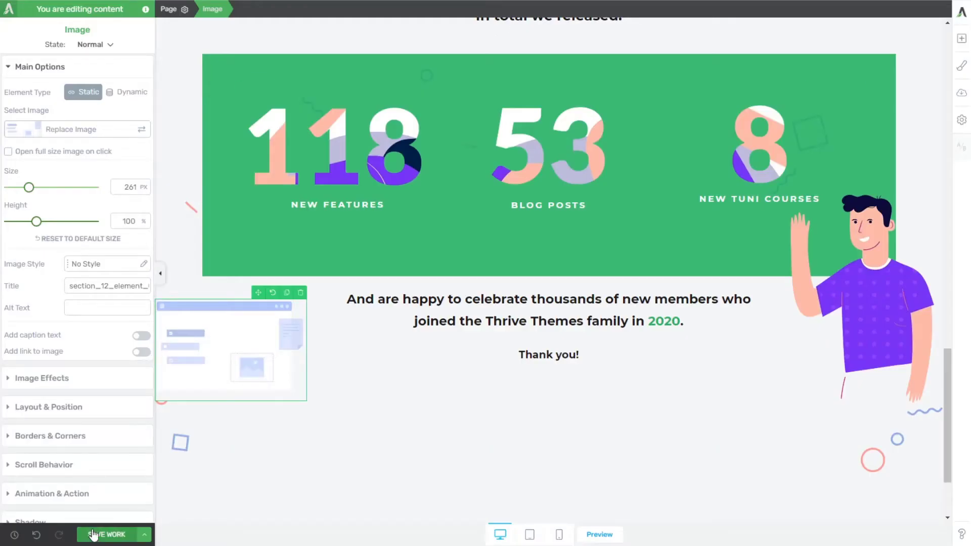
{"action": "left_click", "coordinate": [599, 534]}
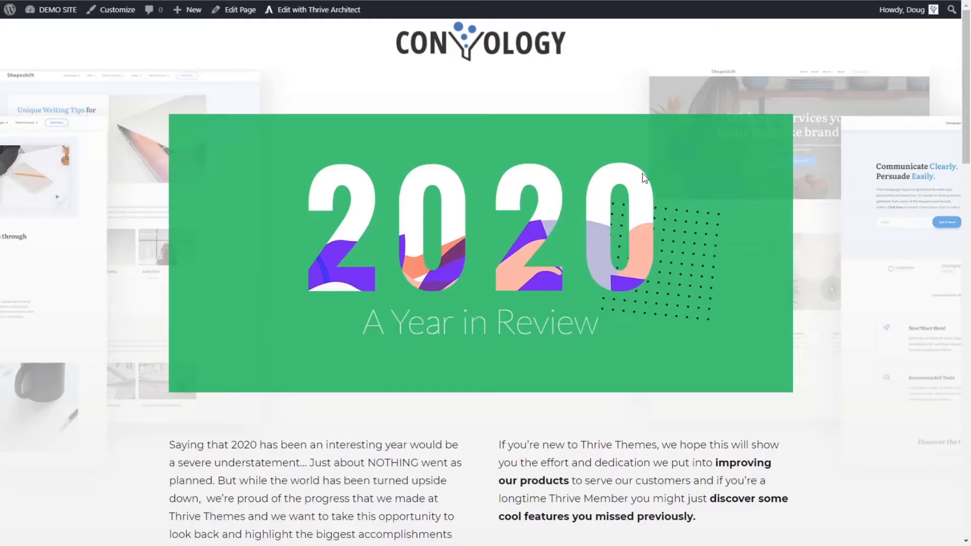
{"action": "scroll", "coordinate": [822, 243], "scroll_direction": "down", "scroll_amount": 15}
{"action": "scroll", "coordinate": [822, 243], "scroll_direction": "down", "scroll_amount": 7}
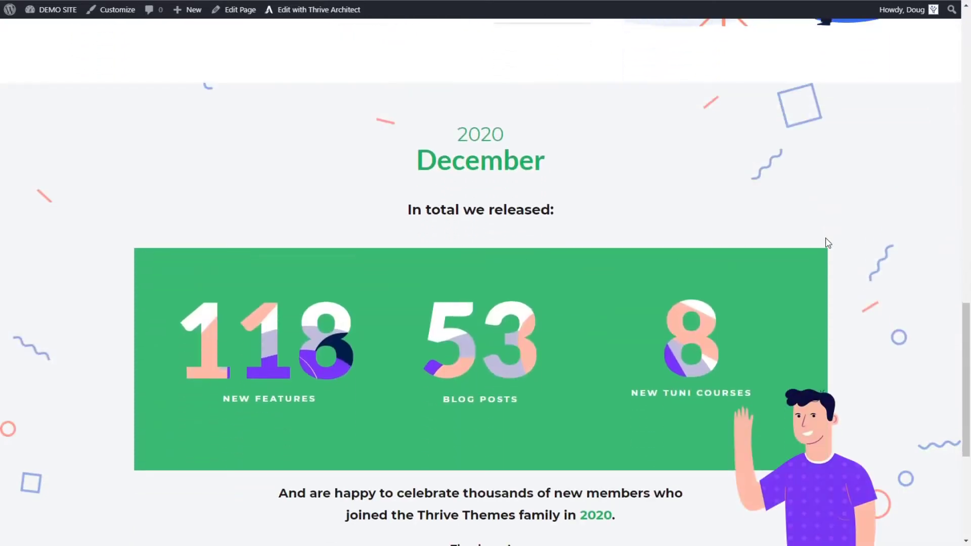
{"action": "scroll", "coordinate": [827, 238], "scroll_direction": "up", "scroll_amount": 3}
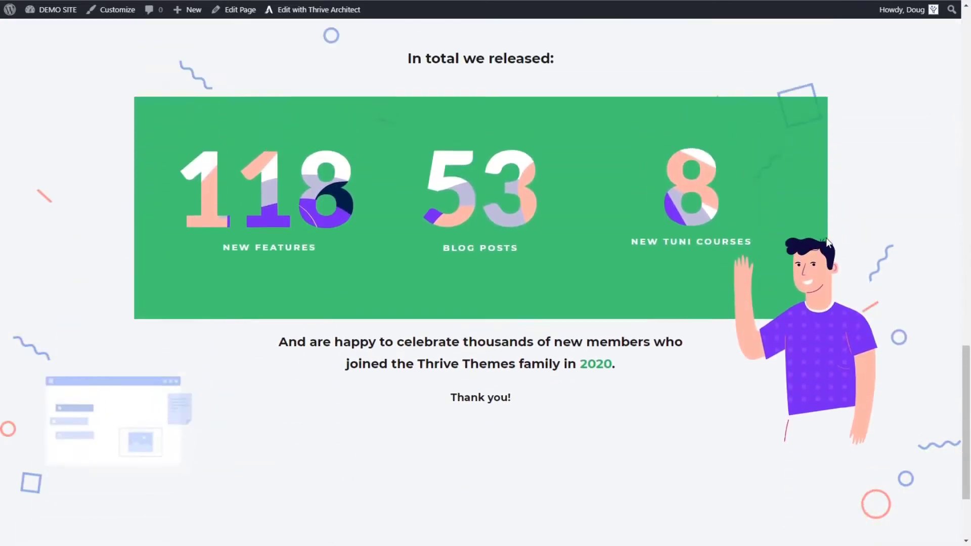
{"action": "scroll", "coordinate": [826, 238], "scroll_direction": "down", "scroll_amount": 3}
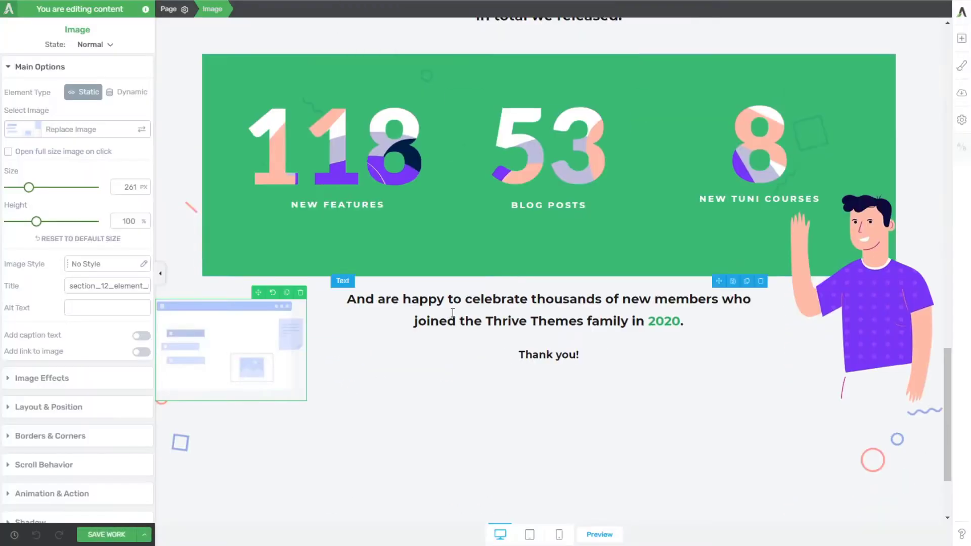
Step: Anchor the absolutely positioned browser window illustration to the bottom left and set its bottom offset to 422 px
{"action": "left_click", "coordinate": [31, 409]}
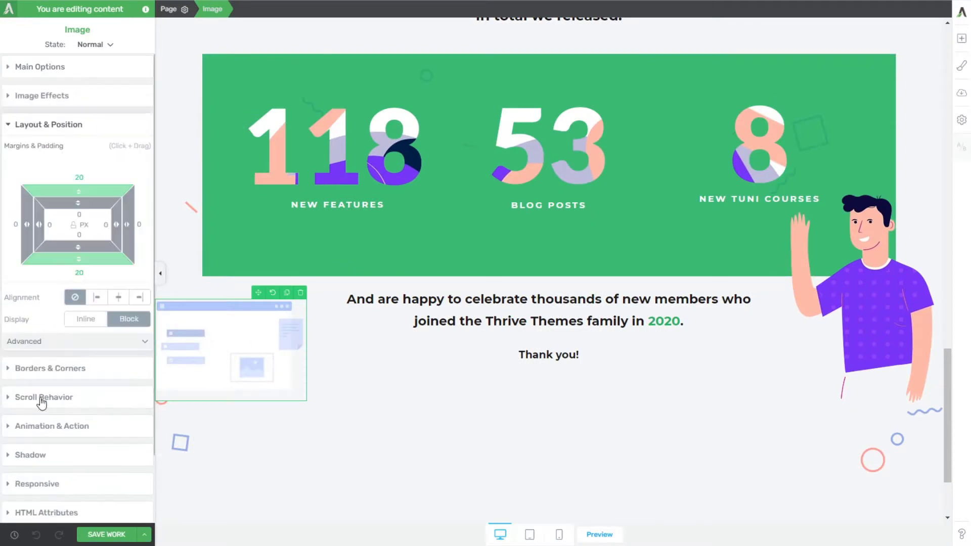
{"action": "left_click", "coordinate": [135, 345]}
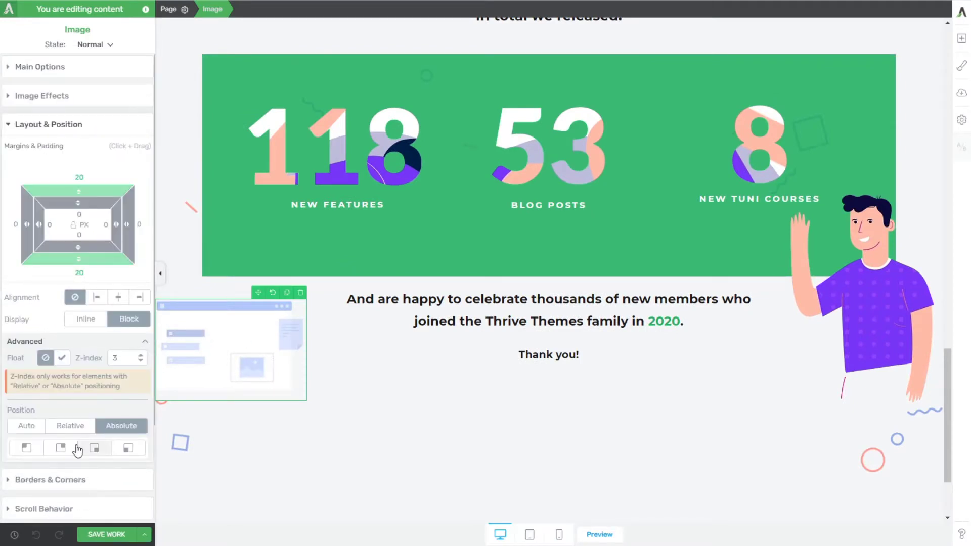
{"action": "scroll", "coordinate": [81, 446], "scroll_direction": "down", "scroll_amount": 3}
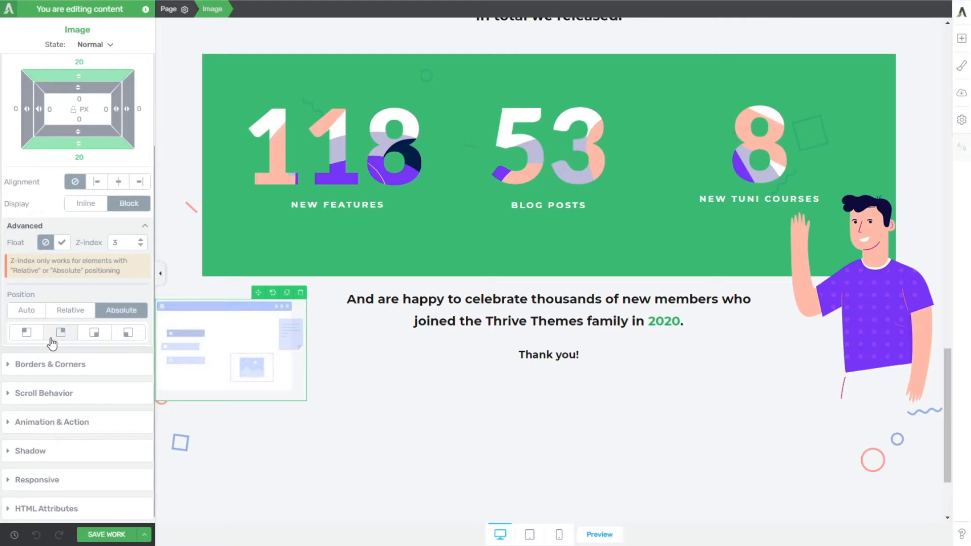
{"action": "left_click", "coordinate": [128, 332]}
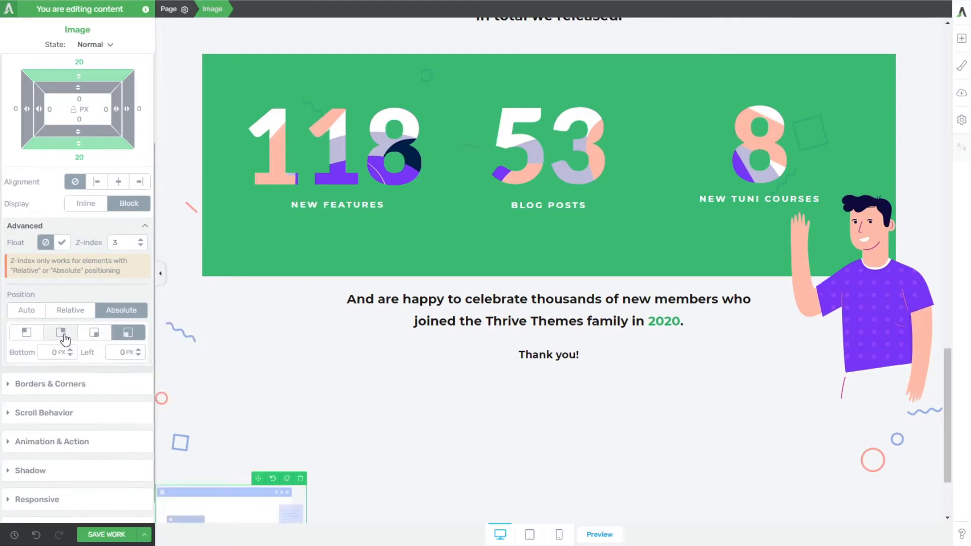
{"action": "left_click", "coordinate": [70, 313]}
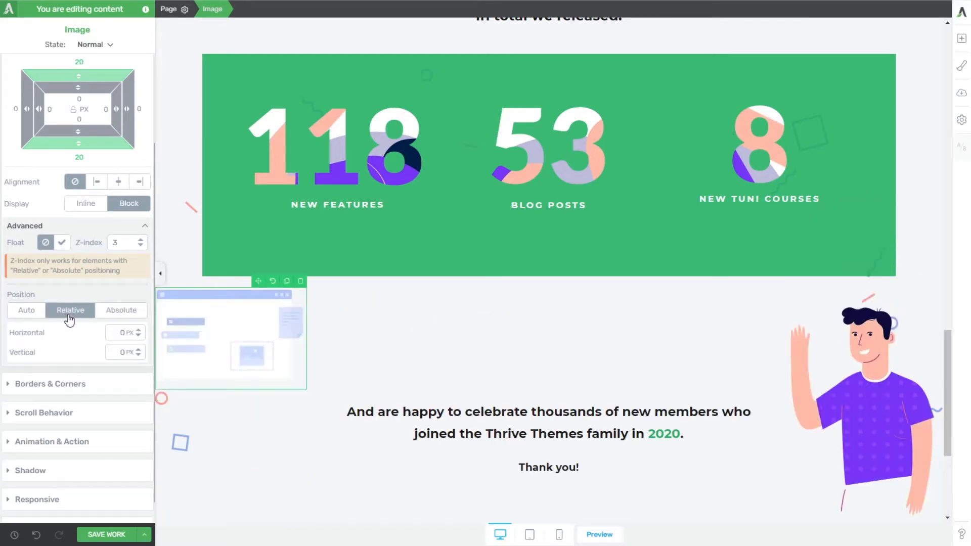
{"action": "left_click", "coordinate": [118, 317]}
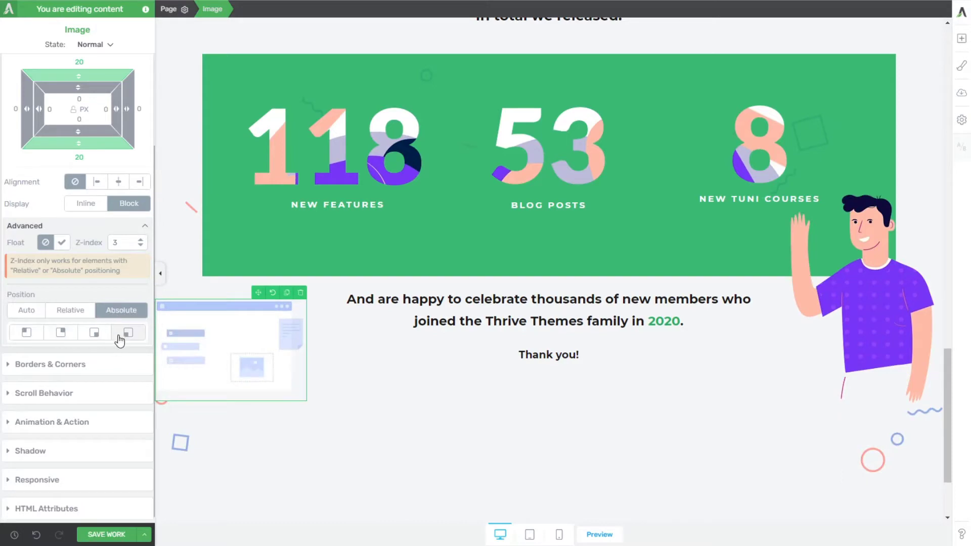
{"action": "left_click", "coordinate": [127, 334]}
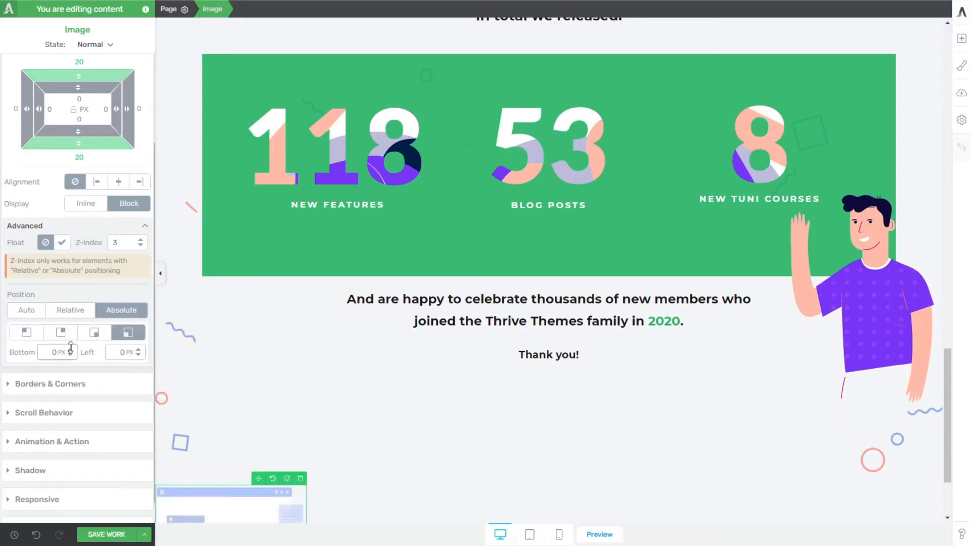
{"action": "left_click_drag", "start_coordinate": [70, 348], "coordinate": [77, 254]}
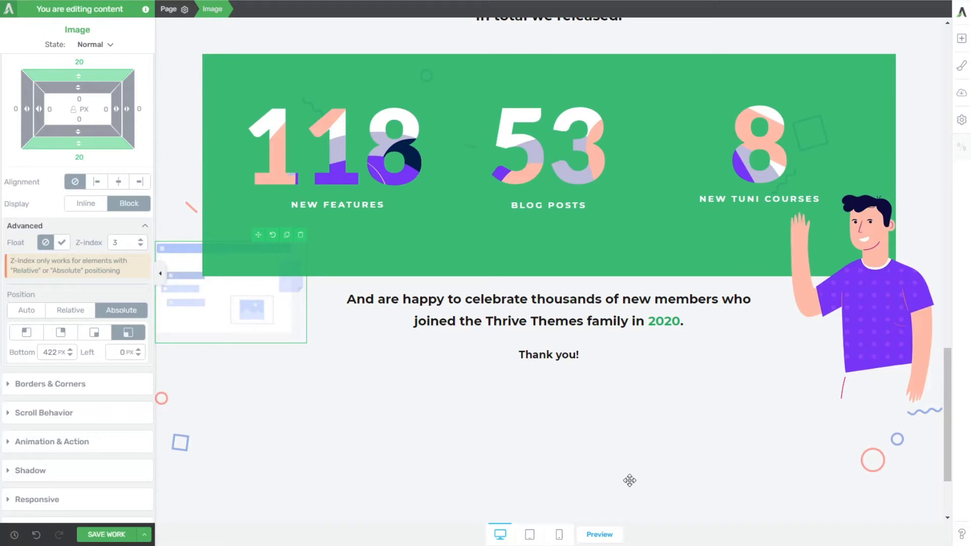
{"action": "scroll", "coordinate": [630, 480], "scroll_direction": "down", "scroll_amount": 2}
{"action": "scroll", "coordinate": [236, 351], "scroll_direction": "up", "scroll_amount": 5}
{"action": "scroll", "coordinate": [250, 358], "scroll_direction": "down", "scroll_amount": 4}
{"action": "scroll", "coordinate": [161, 464], "scroll_direction": "up", "scroll_amount": 3}
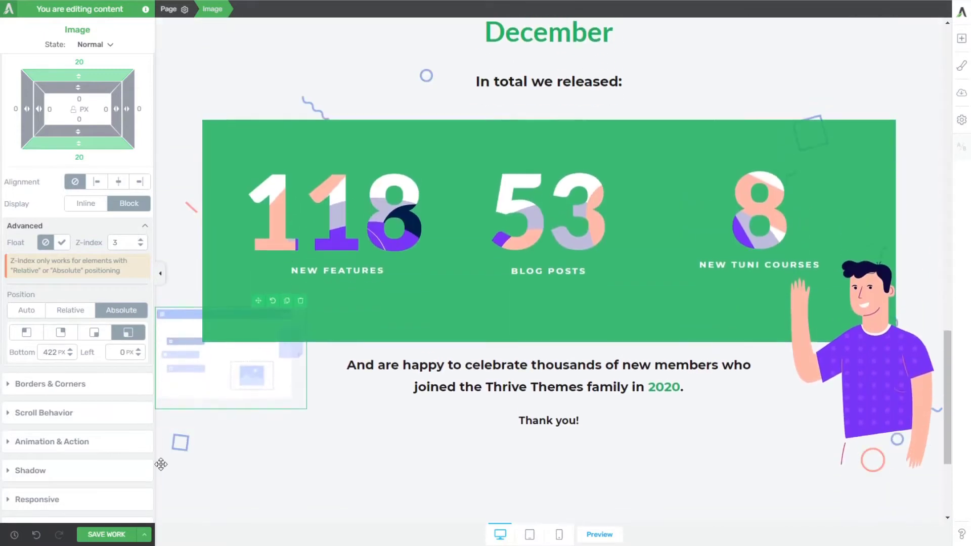
Step: Save the repositioned illustration and check its parallax movement behind the green statistics box in the page preview
{"action": "left_click", "coordinate": [104, 534]}
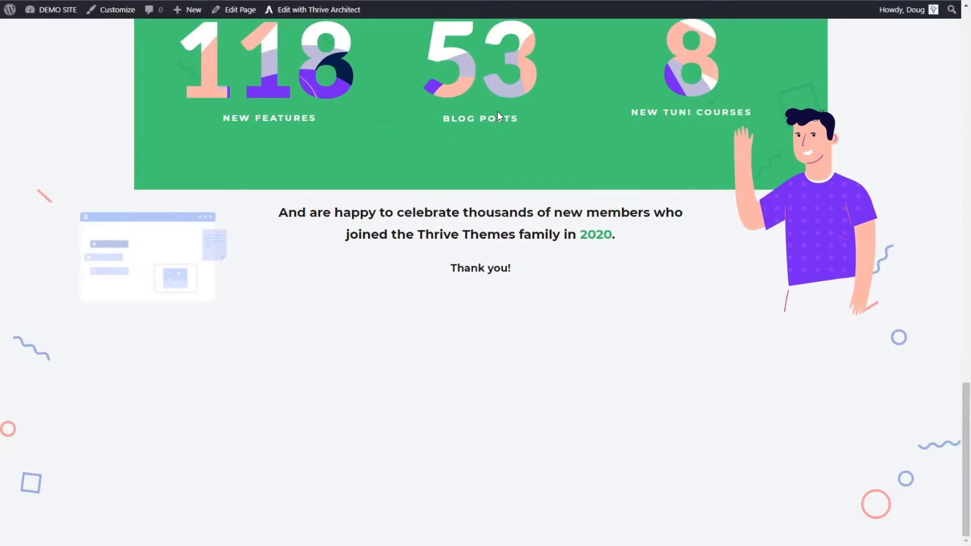
{"action": "scroll", "coordinate": [699, 127], "scroll_direction": "up", "scroll_amount": 10}
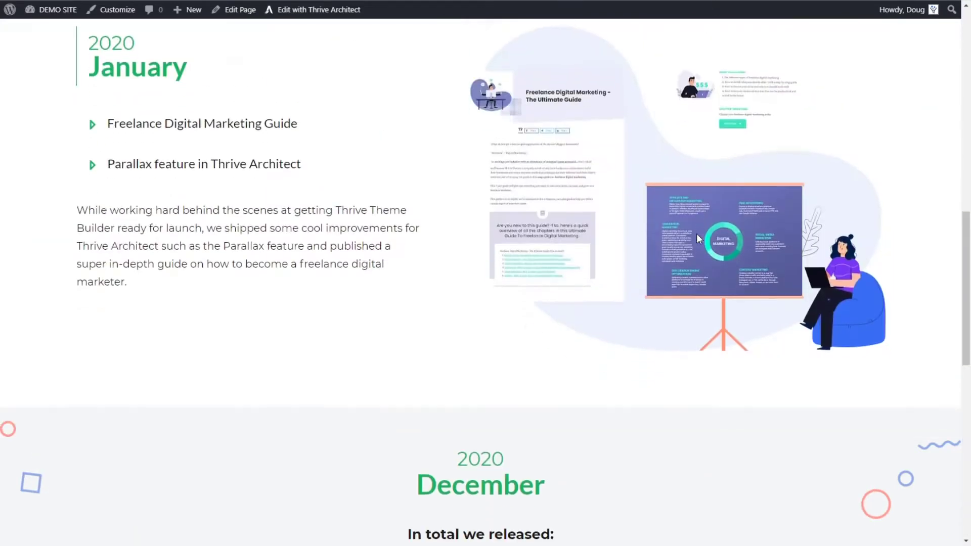
{"action": "scroll", "coordinate": [697, 234], "scroll_direction": "down", "scroll_amount": 10}
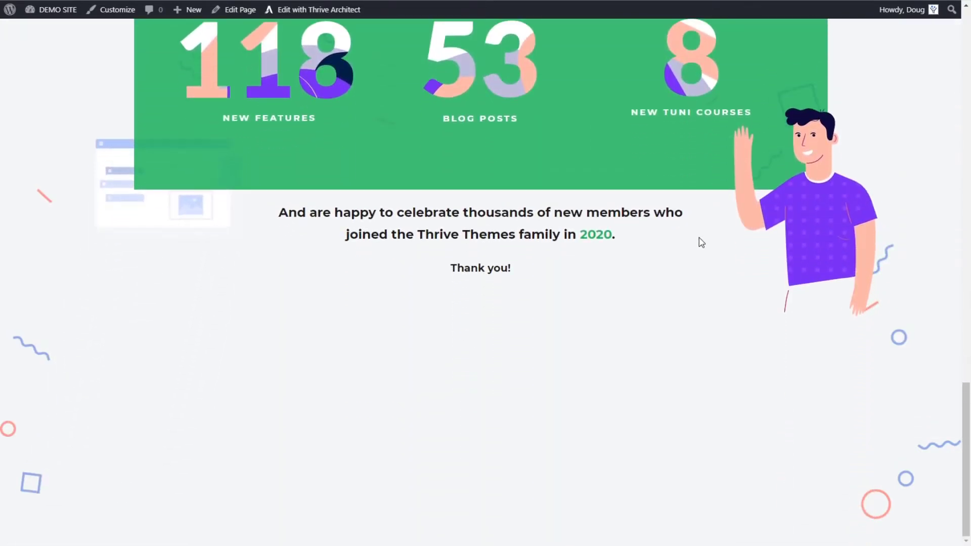
{"action": "scroll", "coordinate": [699, 242], "scroll_direction": "up", "scroll_amount": 6}
{"action": "scroll", "coordinate": [703, 251], "scroll_direction": "down", "scroll_amount": 6}
{"action": "scroll", "coordinate": [704, 253], "scroll_direction": "up", "scroll_amount": 6}
{"action": "scroll", "coordinate": [702, 255], "scroll_direction": "down", "scroll_amount": 6}
{"action": "scroll", "coordinate": [703, 258], "scroll_direction": "up", "scroll_amount": 6}
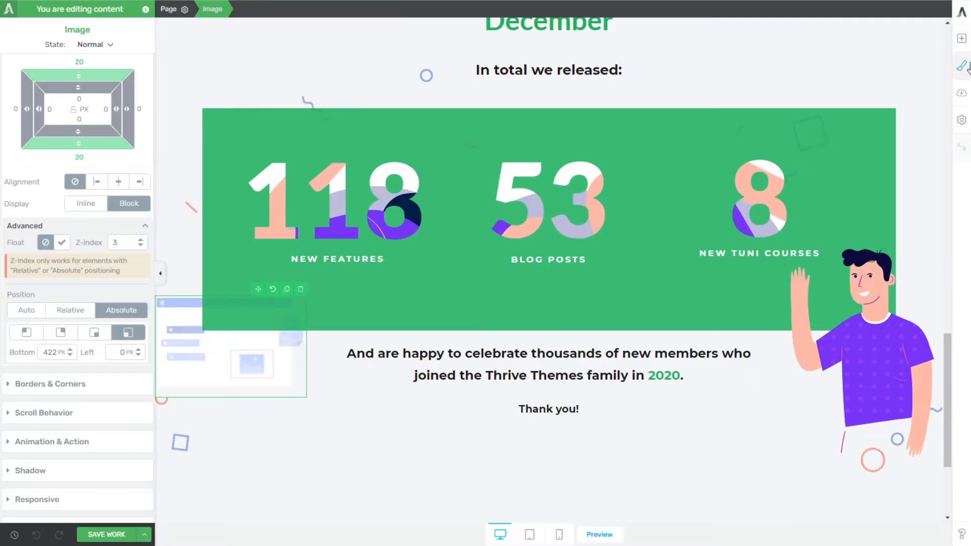
Step: Add an image element above the green statistics box and insert the light blue documents illustration from the media library
{"action": "left_click", "coordinate": [961, 38]}
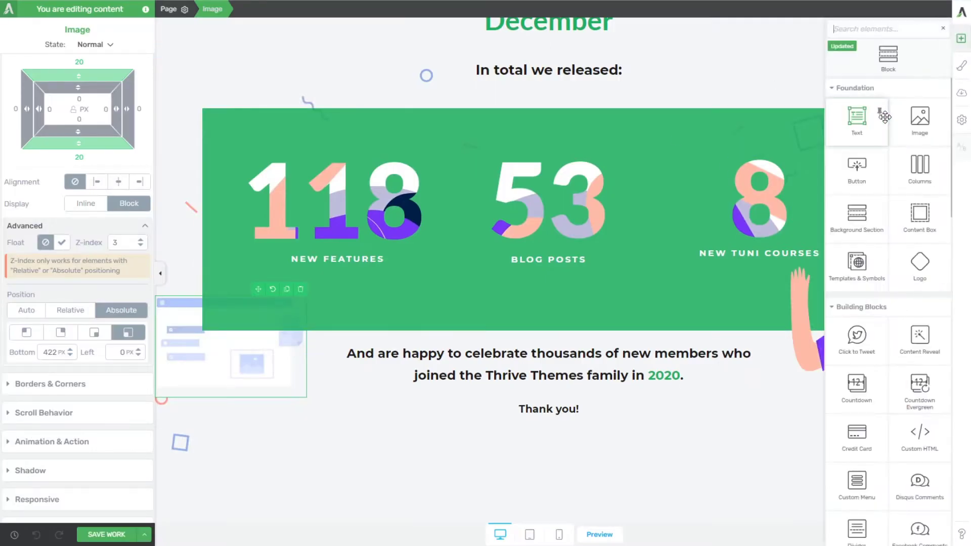
{"action": "left_click_drag", "start_coordinate": [921, 119], "coordinate": [788, 113]}
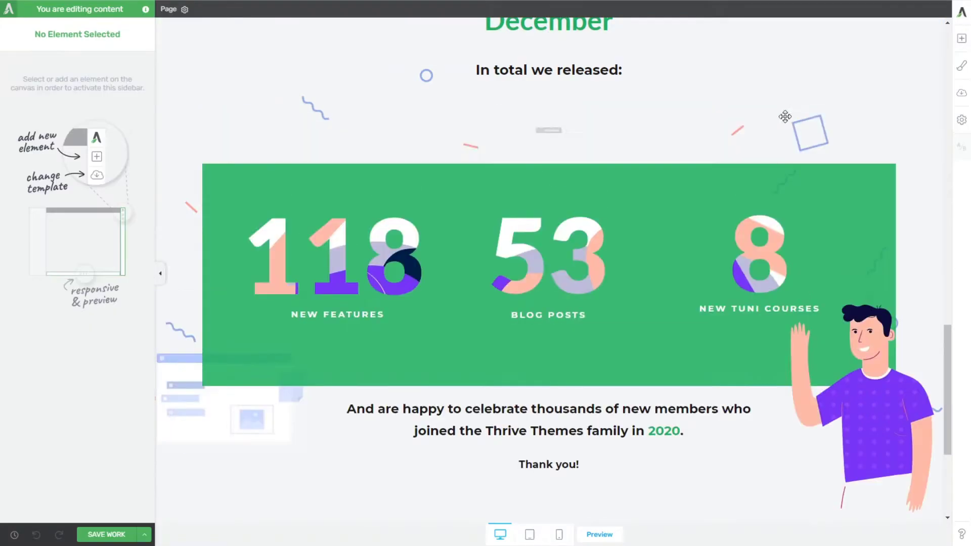
{"action": "left_click", "coordinate": [721, 154]}
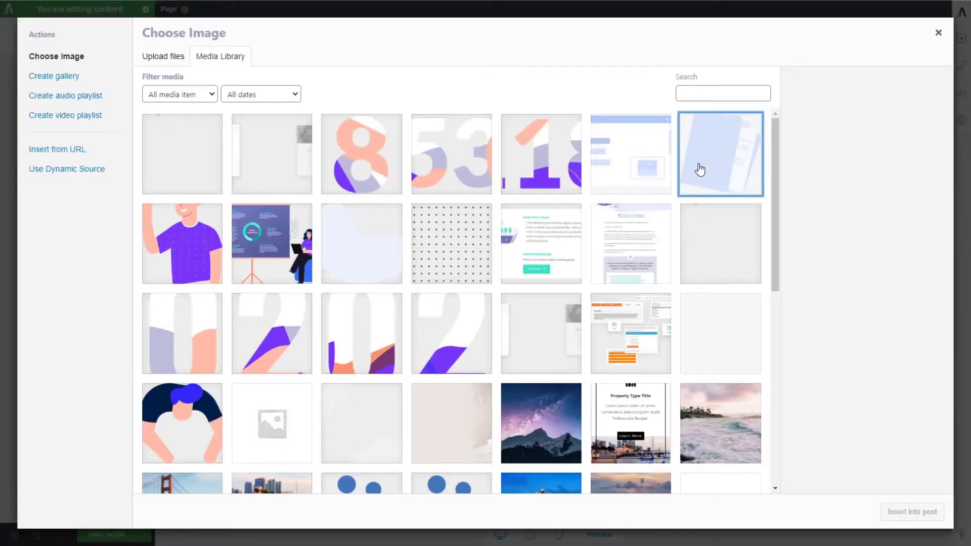
{"action": "left_click", "coordinate": [913, 512]}
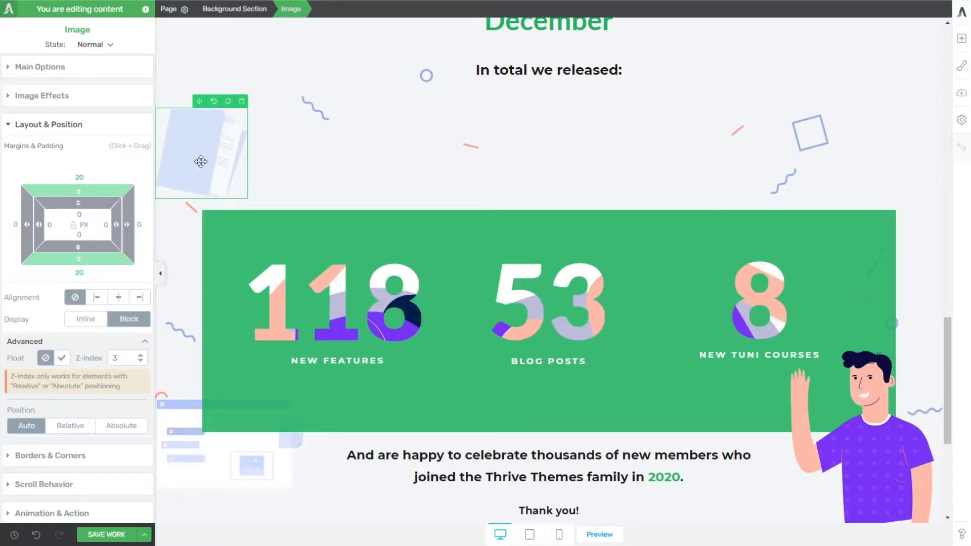
Step: Position the documents illustration absolutely, anchor it to the top right, and set its top offset to 234 px
{"action": "left_click", "coordinate": [125, 428]}
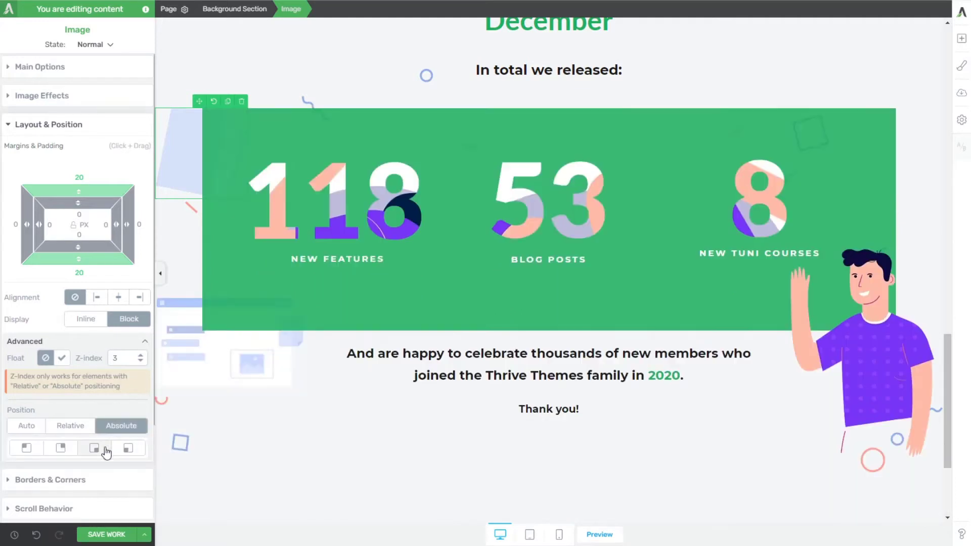
{"action": "left_click", "coordinate": [60, 449]}
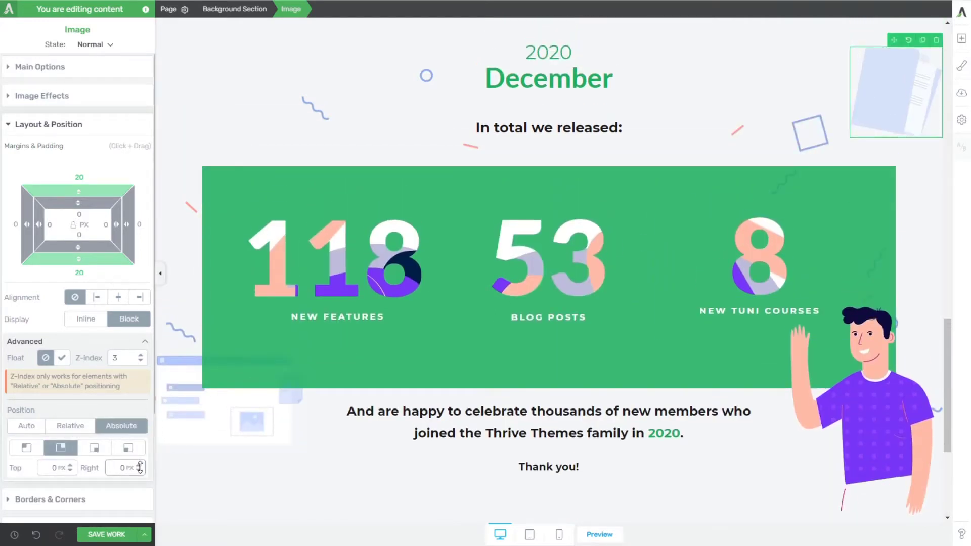
{"action": "left_click", "coordinate": [56, 467]}
{"action": "type", "text": "234"}
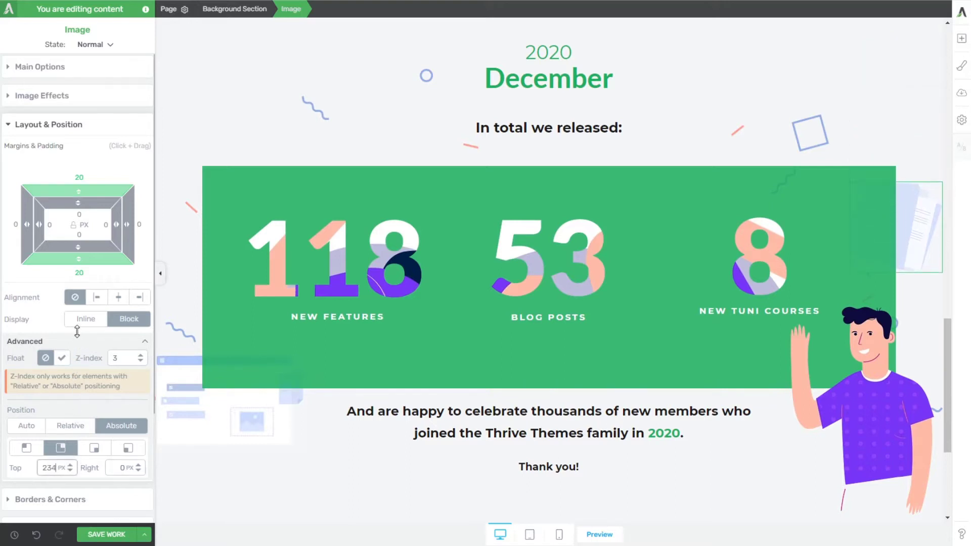
Step: Give the documents illustration parallax scroll behavior with a Horizontal Scroll effect to the left and a Vertical Scroll effect upward
{"action": "scroll", "coordinate": [101, 425], "scroll_direction": "down", "scroll_amount": 5}
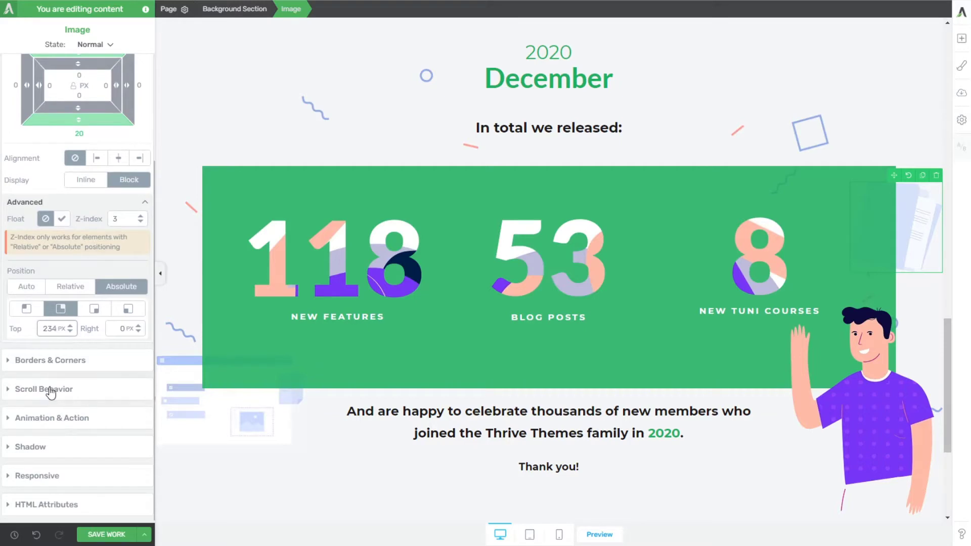
{"action": "left_click", "coordinate": [50, 389]}
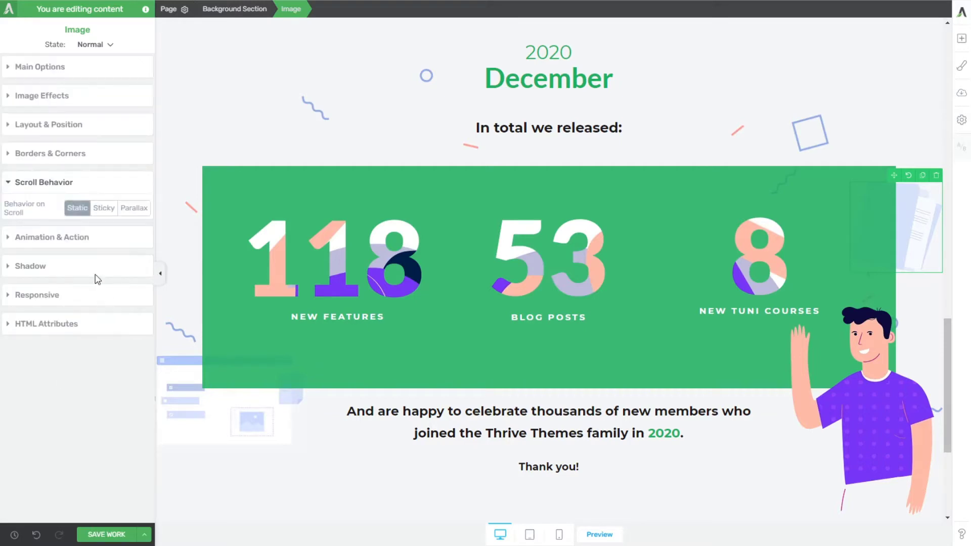
{"action": "left_click", "coordinate": [134, 208]}
{"action": "left_click", "coordinate": [142, 284]}
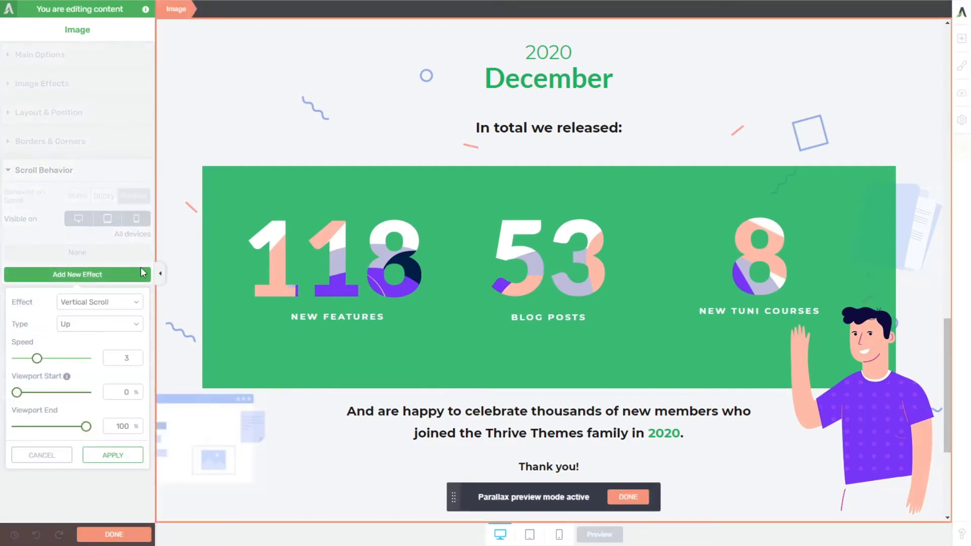
{"action": "left_click", "coordinate": [86, 330]}
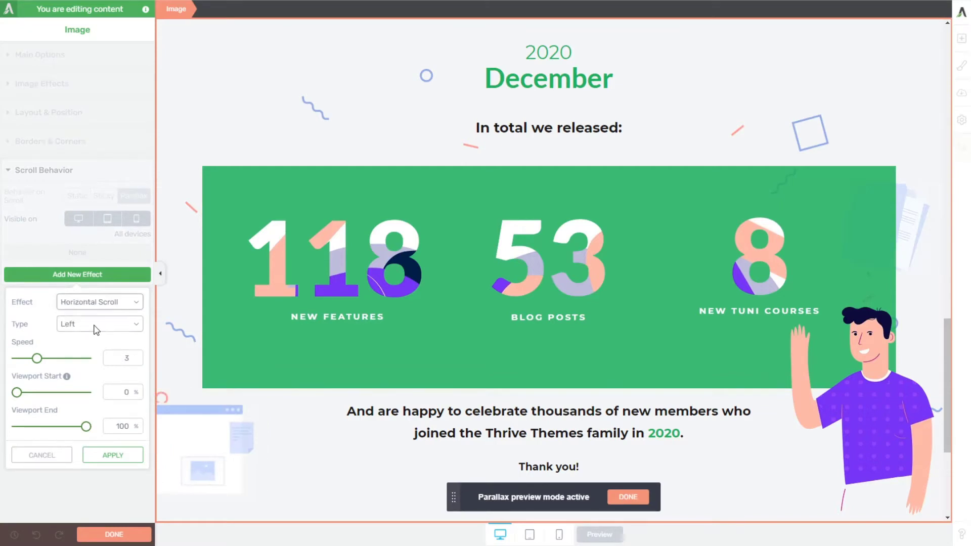
{"action": "left_click", "coordinate": [112, 456]}
{"action": "left_click", "coordinate": [106, 290]}
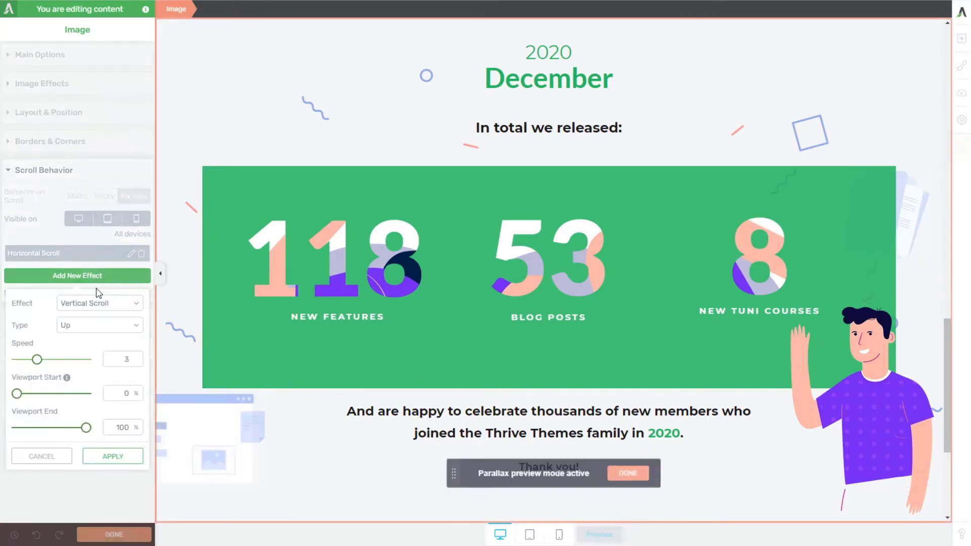
{"action": "left_click", "coordinate": [115, 457]}
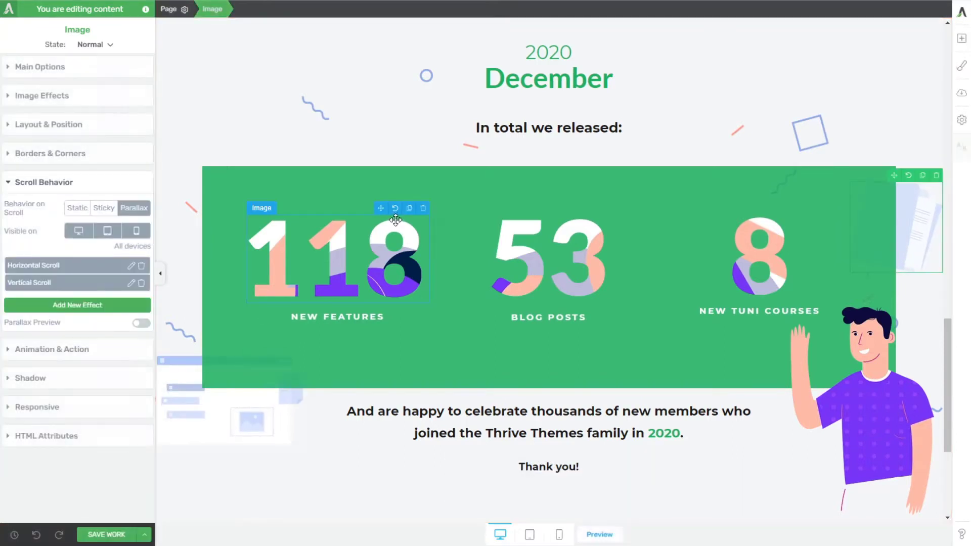
Step: Save the work and check the documents illustration's parallax movement around the green statistics box in the page preview
{"action": "left_click", "coordinate": [98, 536]}
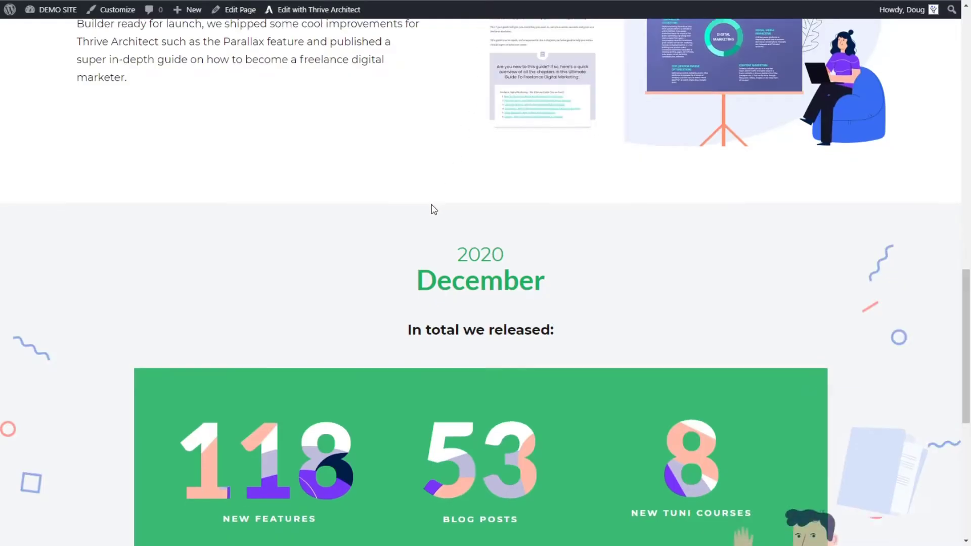
{"action": "scroll", "coordinate": [436, 209], "scroll_direction": "down", "scroll_amount": 7}
{"action": "scroll", "coordinate": [436, 199], "scroll_direction": "up", "scroll_amount": 10}
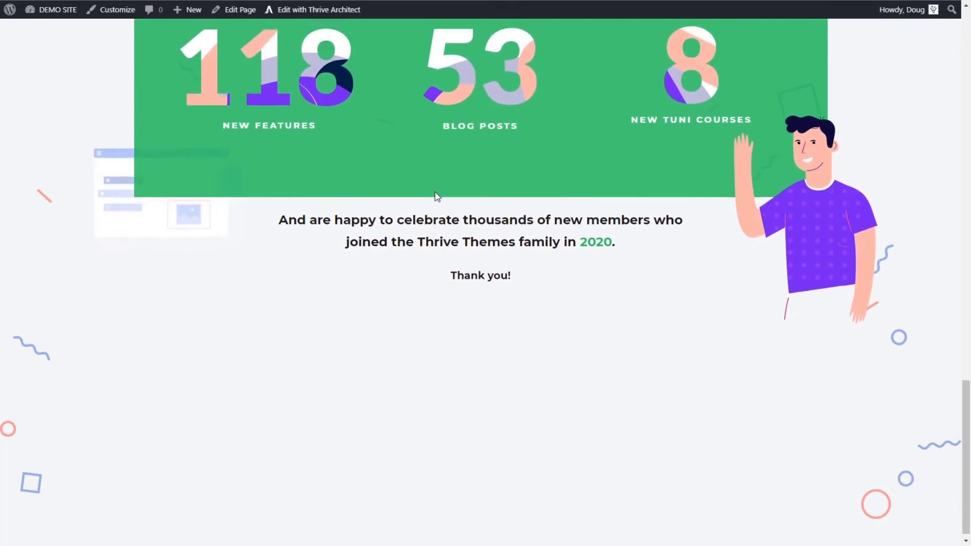
{"action": "scroll", "coordinate": [438, 201], "scroll_direction": "down", "scroll_amount": 10}
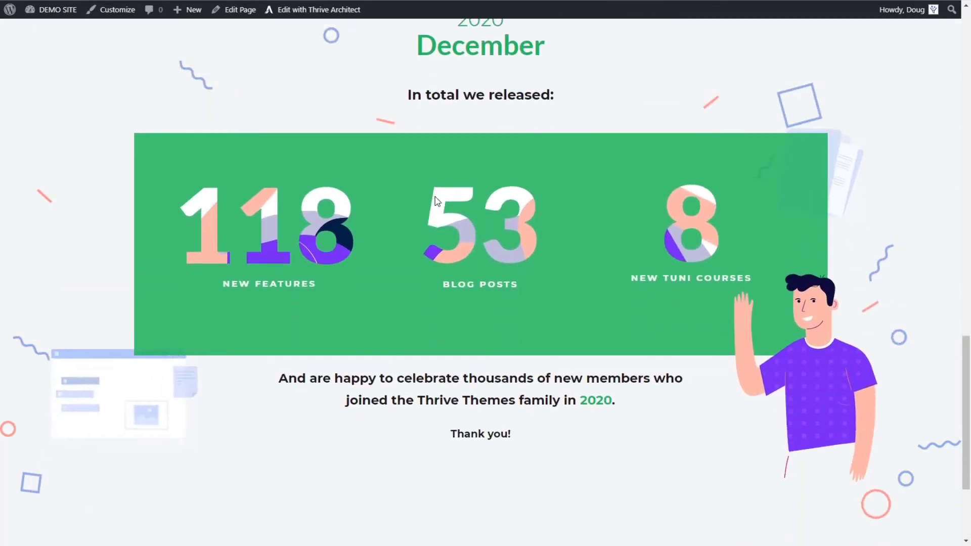
{"action": "scroll", "coordinate": [436, 201], "scroll_direction": "up", "scroll_amount": 6}
{"action": "scroll", "coordinate": [436, 200], "scroll_direction": "down", "scroll_amount": 7}
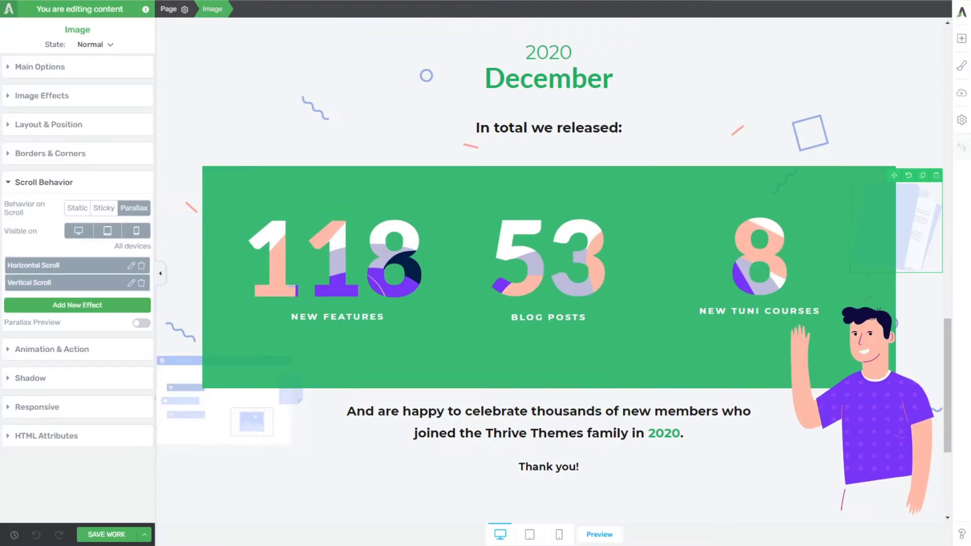
Step: Reduce the December background section's minimum height to 179 px
{"action": "left_click", "coordinate": [196, 103]}
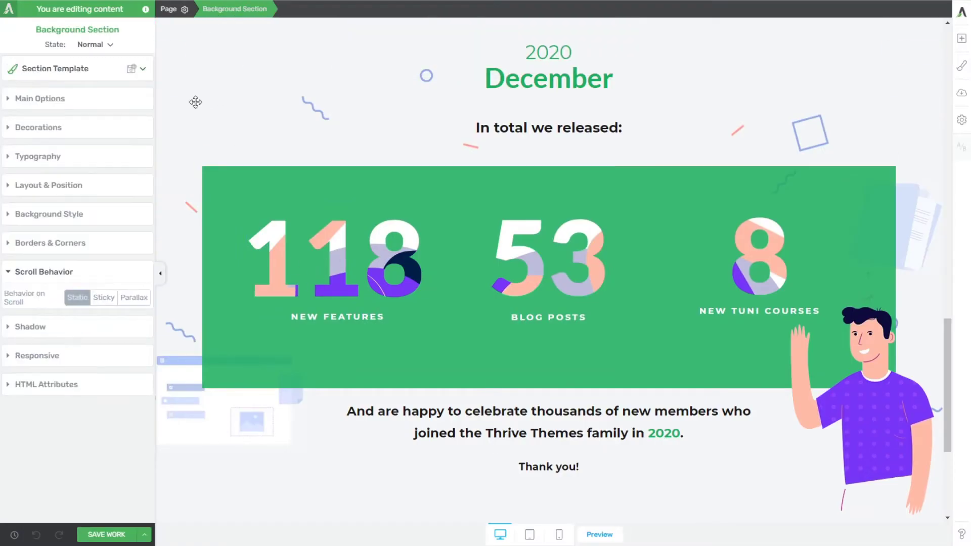
{"action": "left_click", "coordinate": [36, 98]}
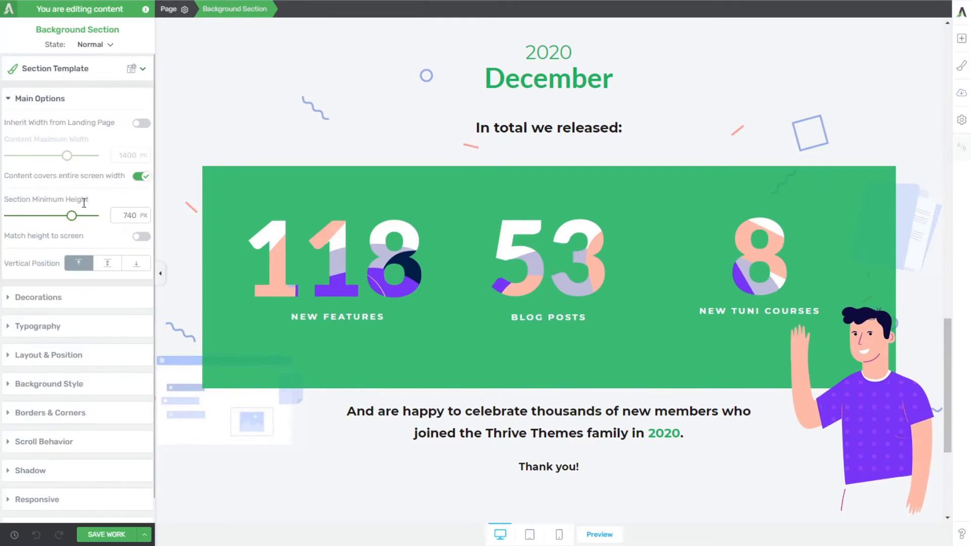
{"action": "scroll", "coordinate": [235, 229], "scroll_direction": "down", "scroll_amount": 3}
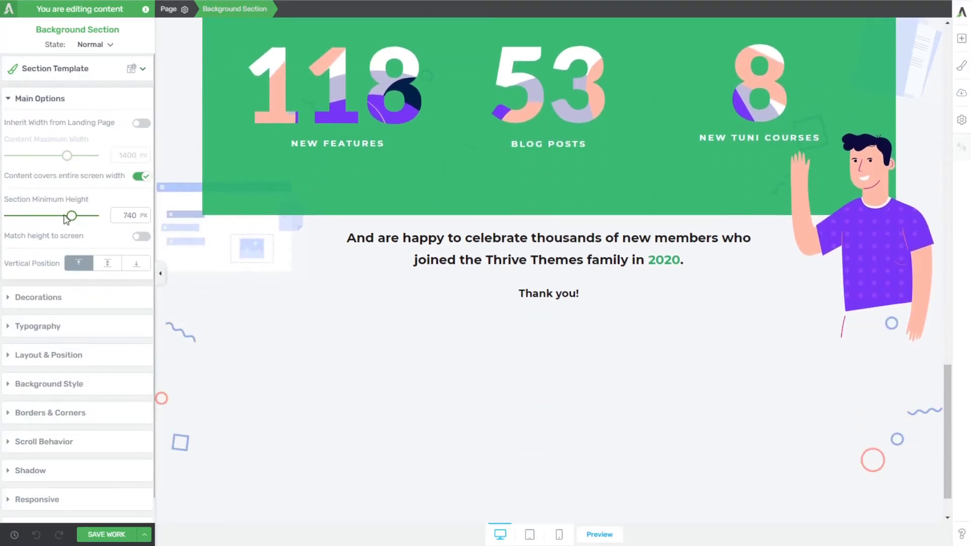
{"action": "left_click_drag", "start_coordinate": [71, 215], "coordinate": [24, 217]}
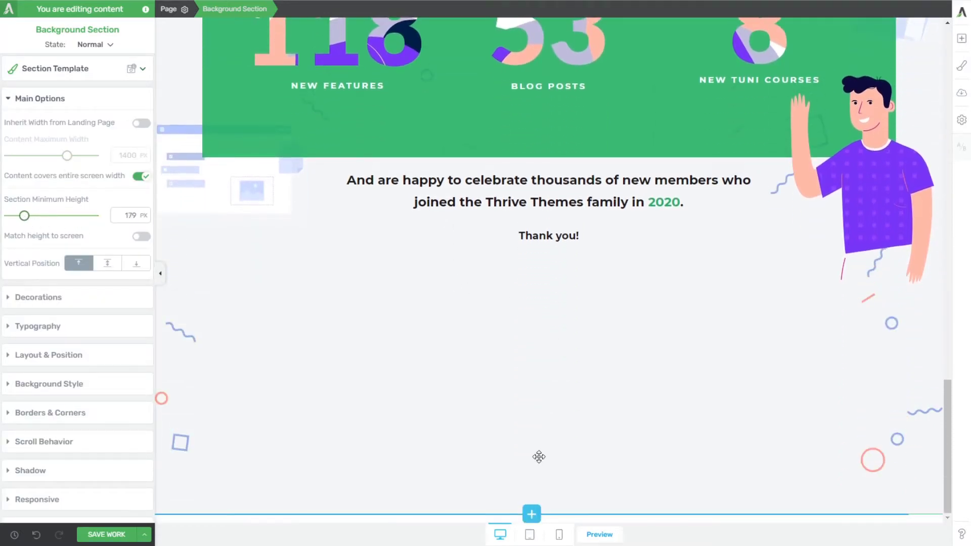
Step: Switch the waving man illustration from relative to absolute positioning and anchor it to the bottom right of the December section
{"action": "left_click", "coordinate": [863, 246]}
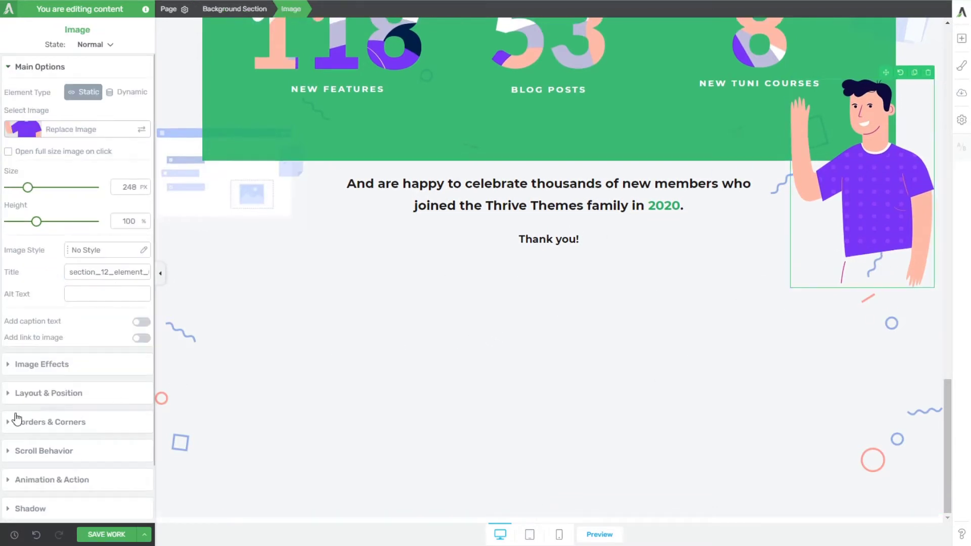
{"action": "left_click", "coordinate": [45, 396]}
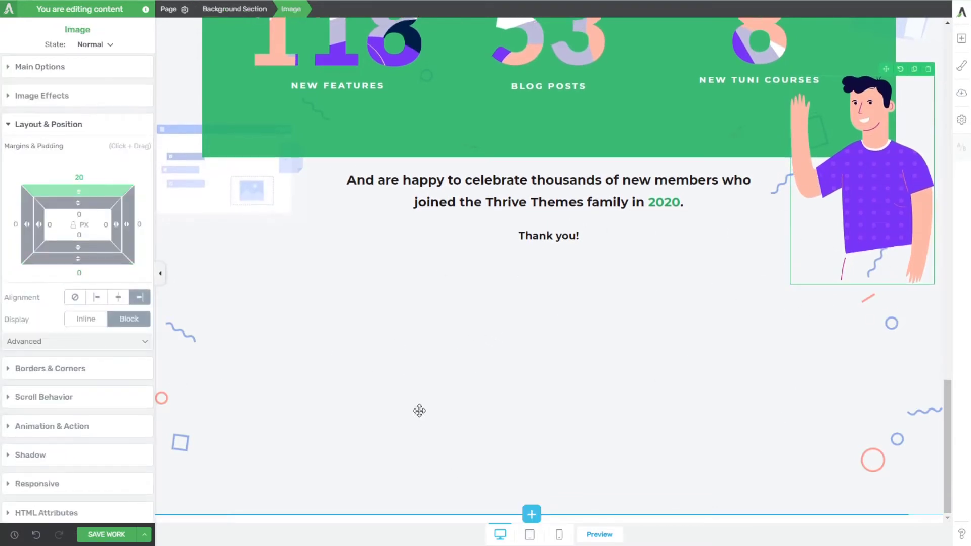
{"action": "left_click", "coordinate": [454, 154]}
{"action": "left_click", "coordinate": [445, 180]}
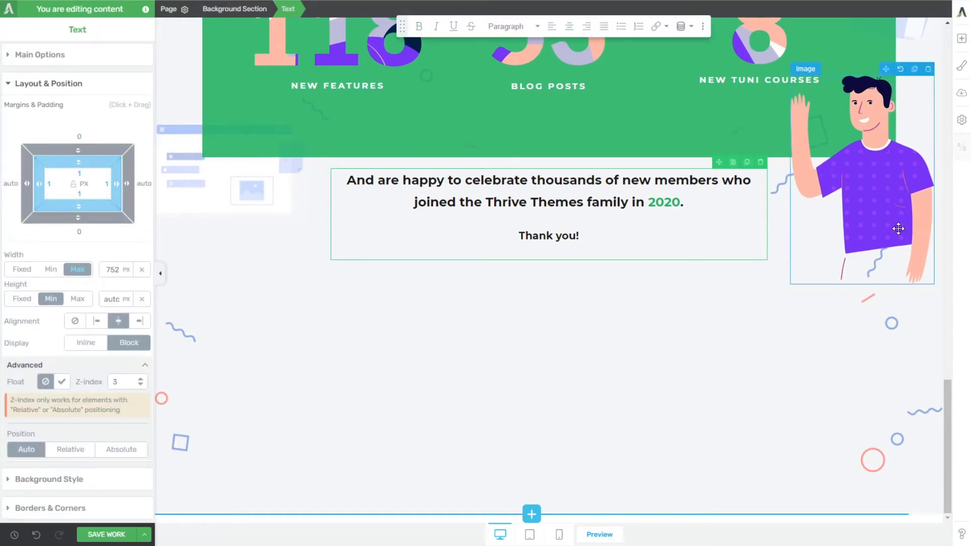
{"action": "left_click", "coordinate": [893, 268]}
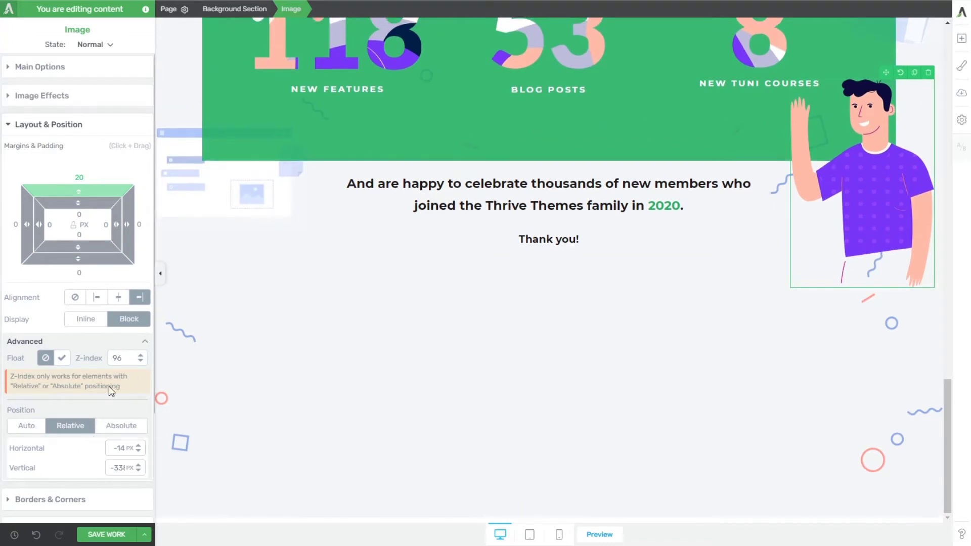
{"action": "left_click", "coordinate": [119, 431]}
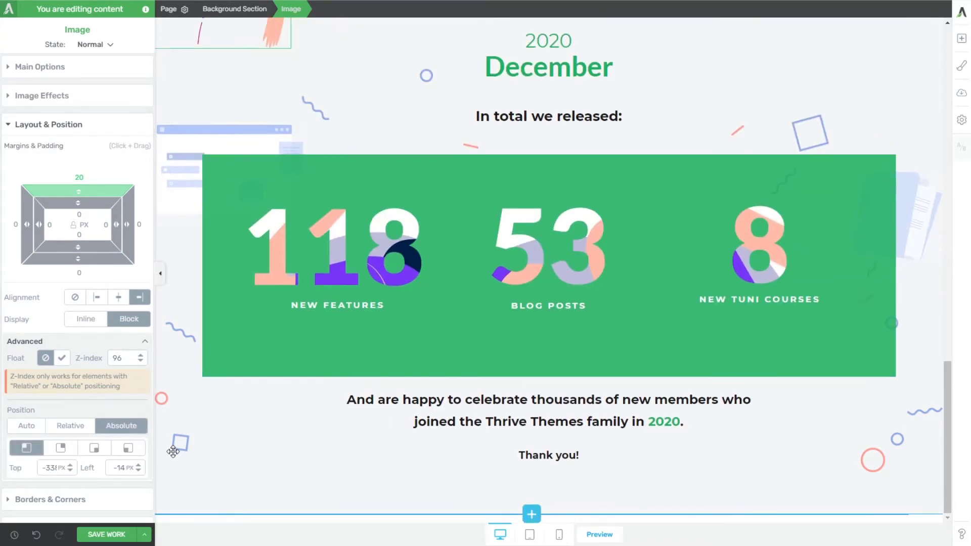
{"action": "left_click", "coordinate": [94, 452]}
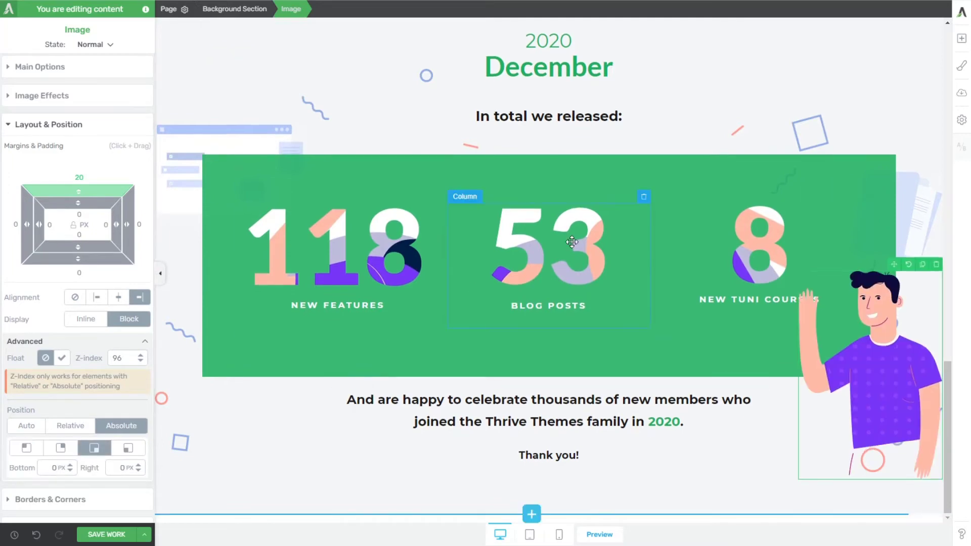
Step: Set the waving man illustration's bottom offset to -50 px and save the work
{"action": "left_click", "coordinate": [753, 452]}
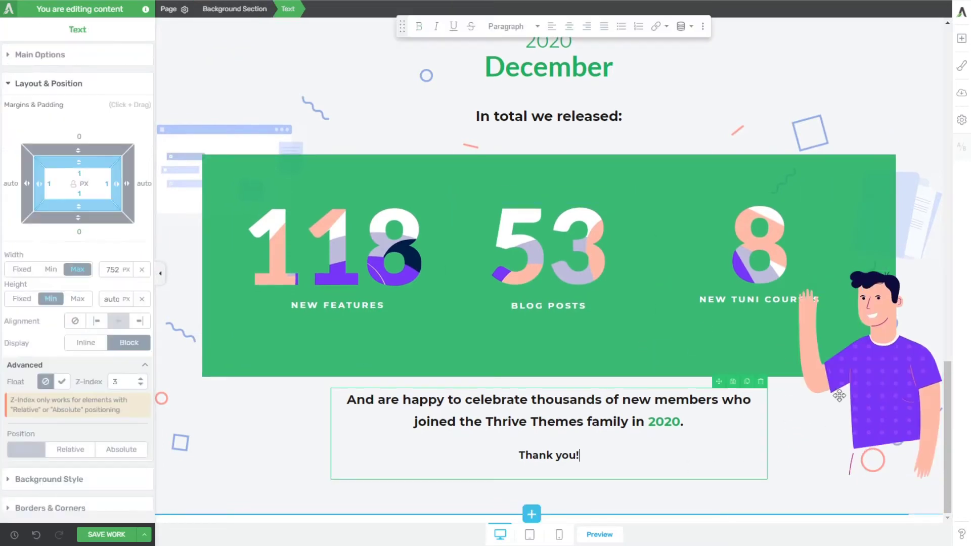
{"action": "left_click", "coordinate": [842, 398]}
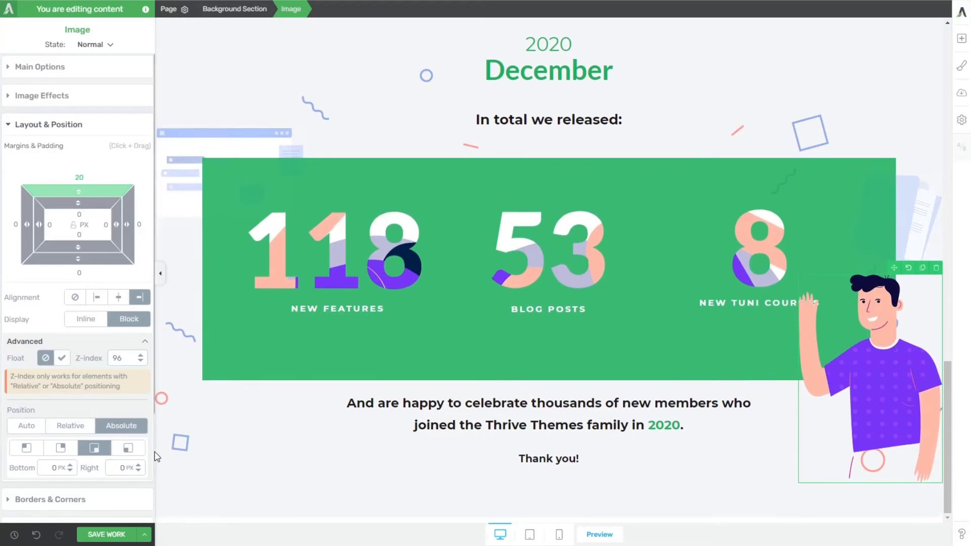
{"action": "left_click", "coordinate": [55, 468]}
{"action": "type", "text": "-50"}
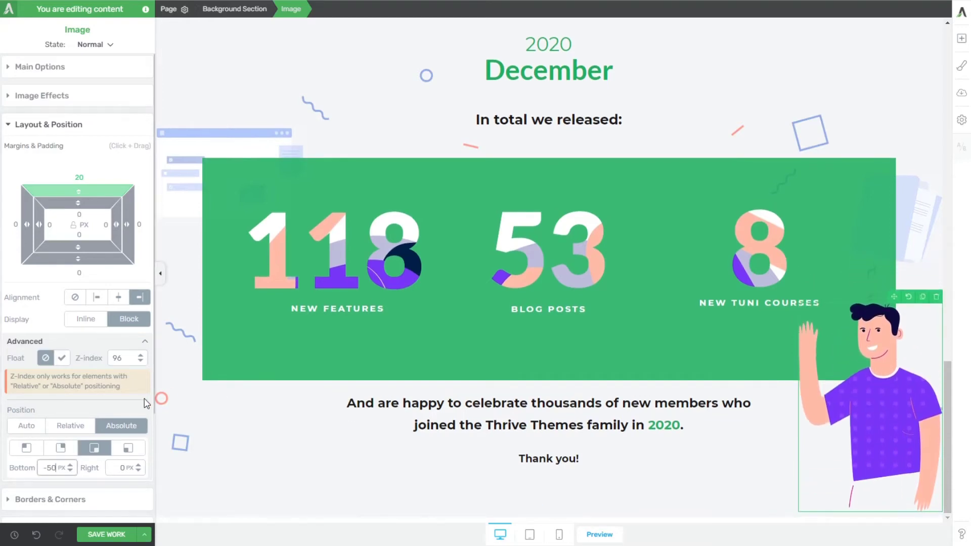
{"action": "left_click", "coordinate": [94, 536]}
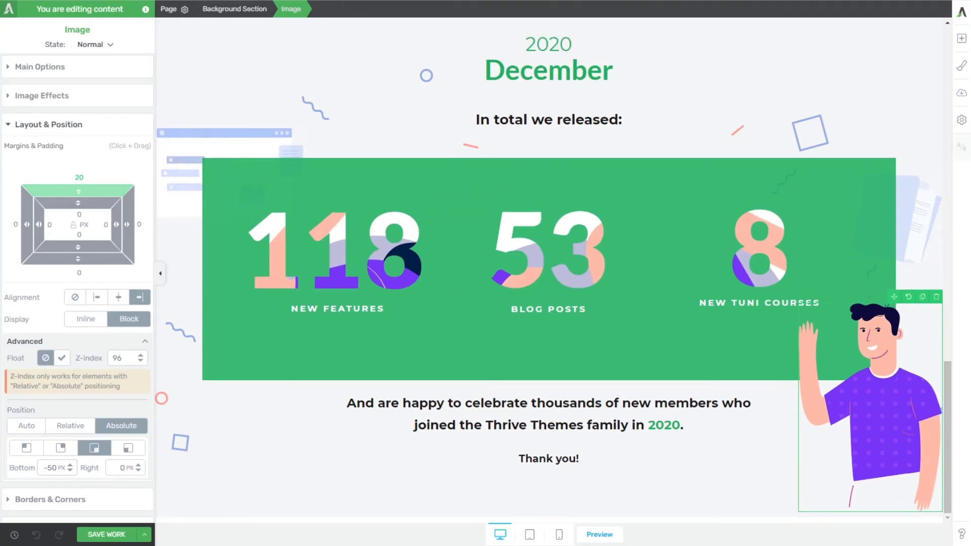
Step: Review the whole page layout from the 2020 header through the January block to the December statistics section
{"action": "scroll", "coordinate": [549, 270], "scroll_direction": "up", "scroll_amount": 8}
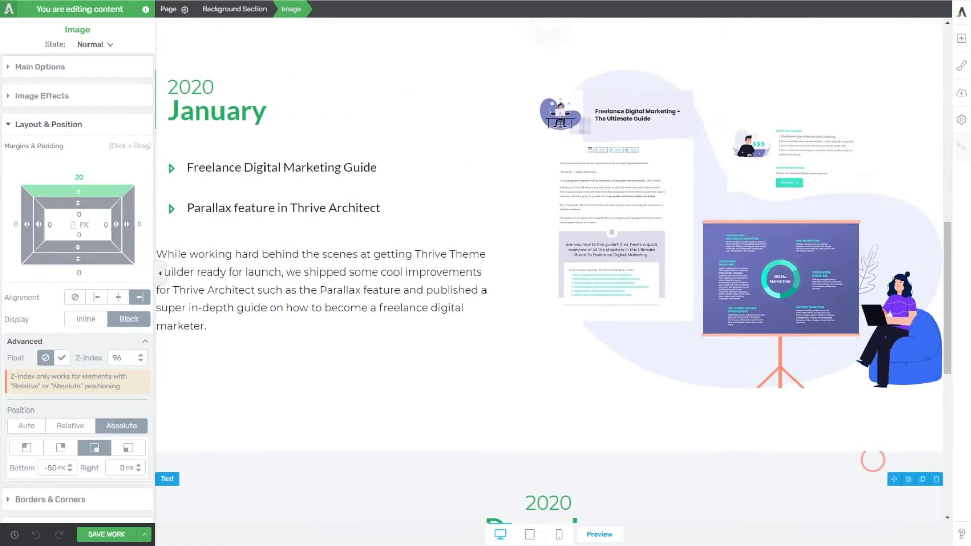
{"action": "scroll", "coordinate": [550, 270], "scroll_direction": "up", "scroll_amount": 10}
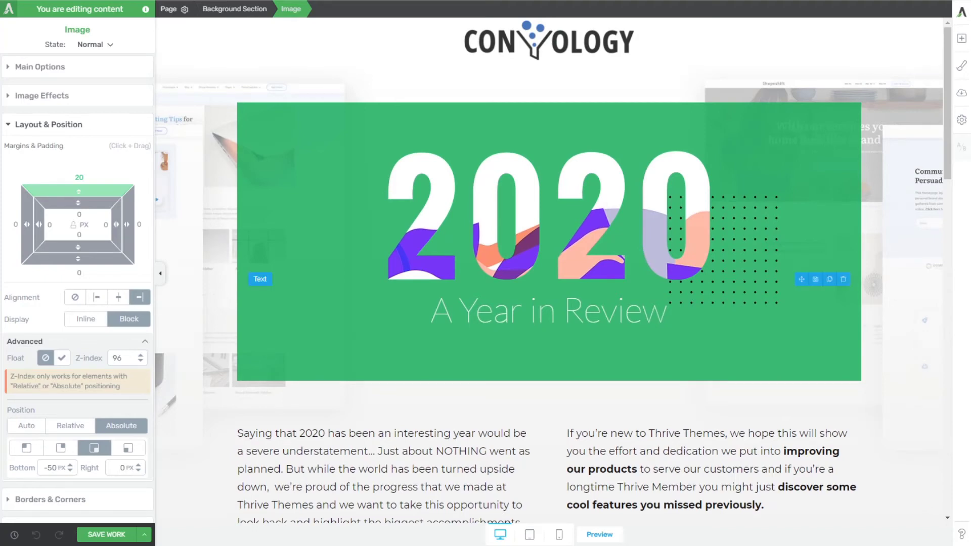
{"action": "scroll", "coordinate": [549, 270], "scroll_direction": "down", "scroll_amount": 8}
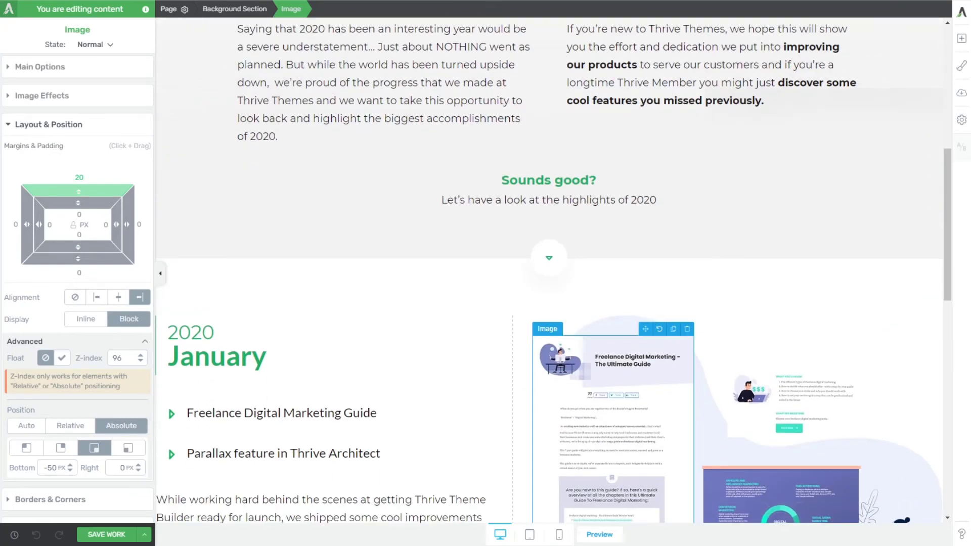
{"action": "scroll", "coordinate": [562, 252], "scroll_direction": "down", "scroll_amount": 14}
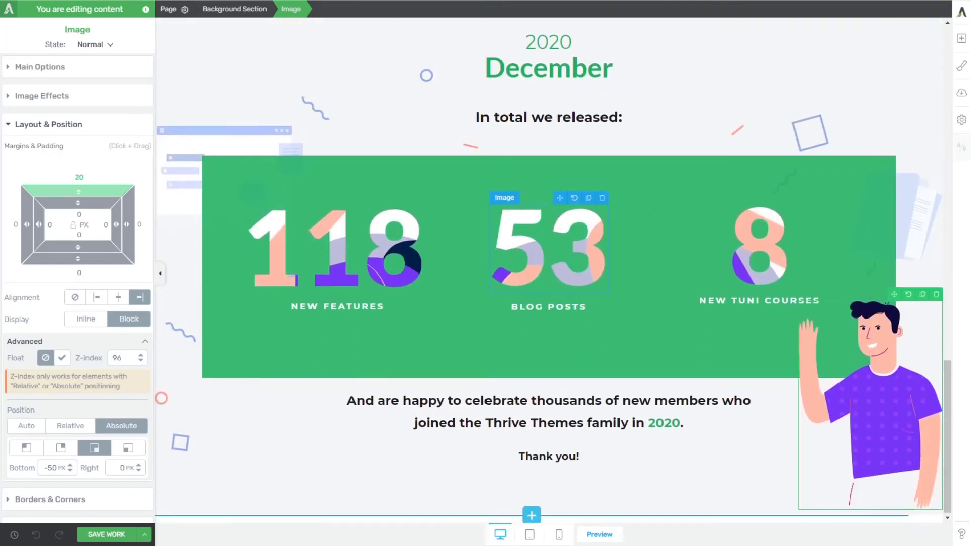